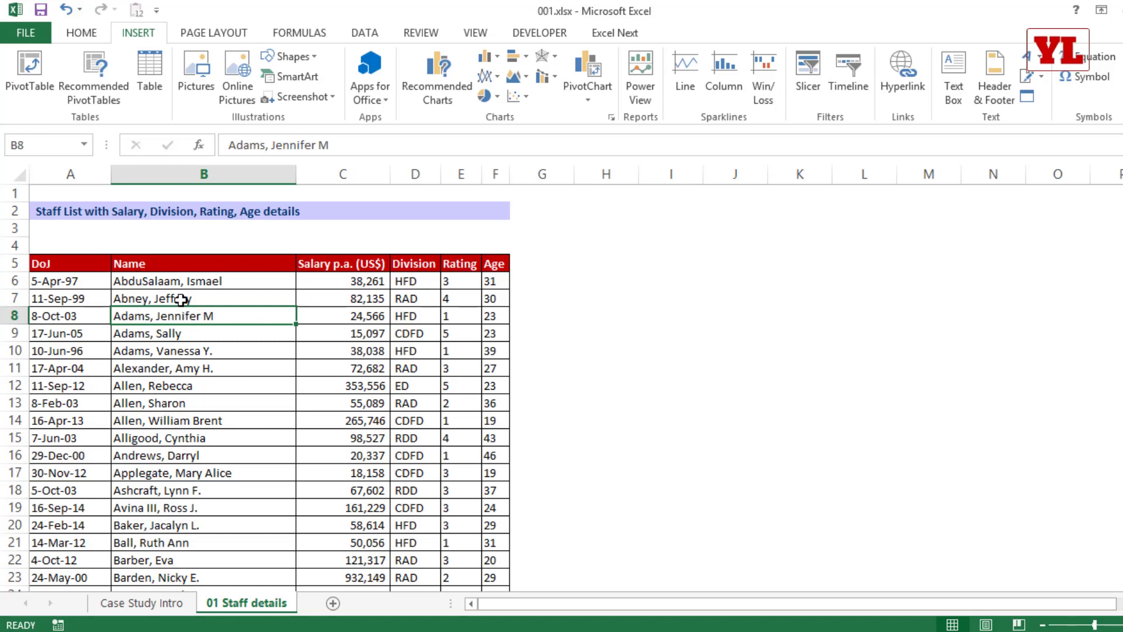
Look through the staff list's date, name, salary, division, rating and age columns down to its last row.
{"action": "left_click", "coordinate": [76, 275]}
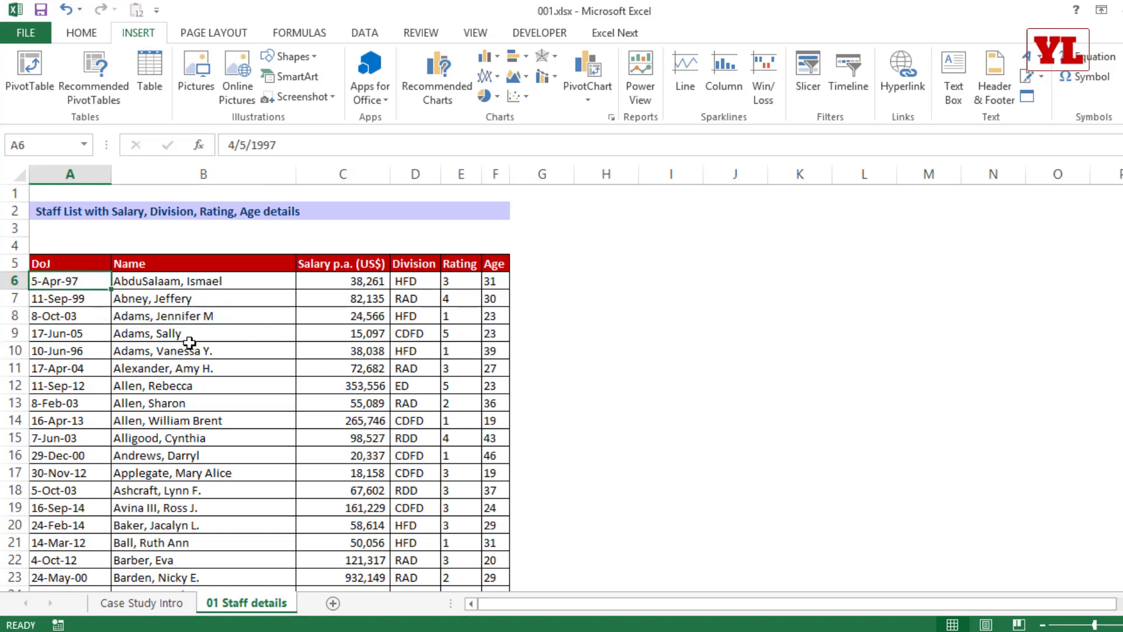
{"action": "left_click", "coordinate": [186, 320]}
{"action": "left_click", "coordinate": [335, 280]}
{"action": "left_click_drag", "start_coordinate": [424, 263], "coordinate": [426, 340]}
{"action": "left_click_drag", "start_coordinate": [459, 266], "coordinate": [462, 349]}
{"action": "left_click_drag", "start_coordinate": [495, 264], "coordinate": [495, 371]}
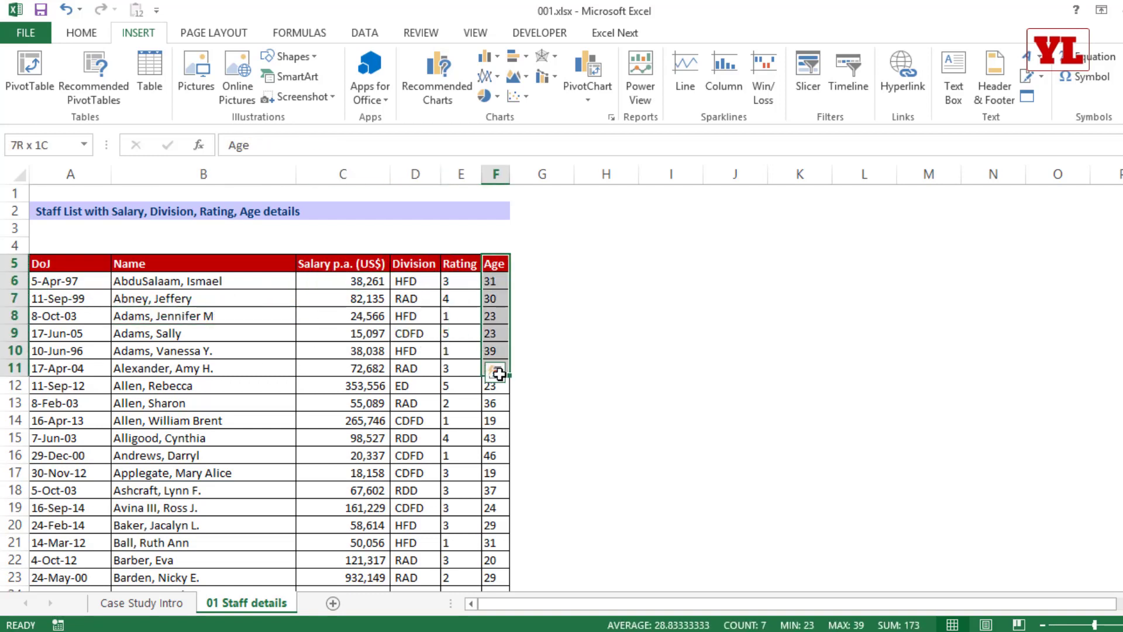
{"action": "left_click", "coordinate": [299, 329]}
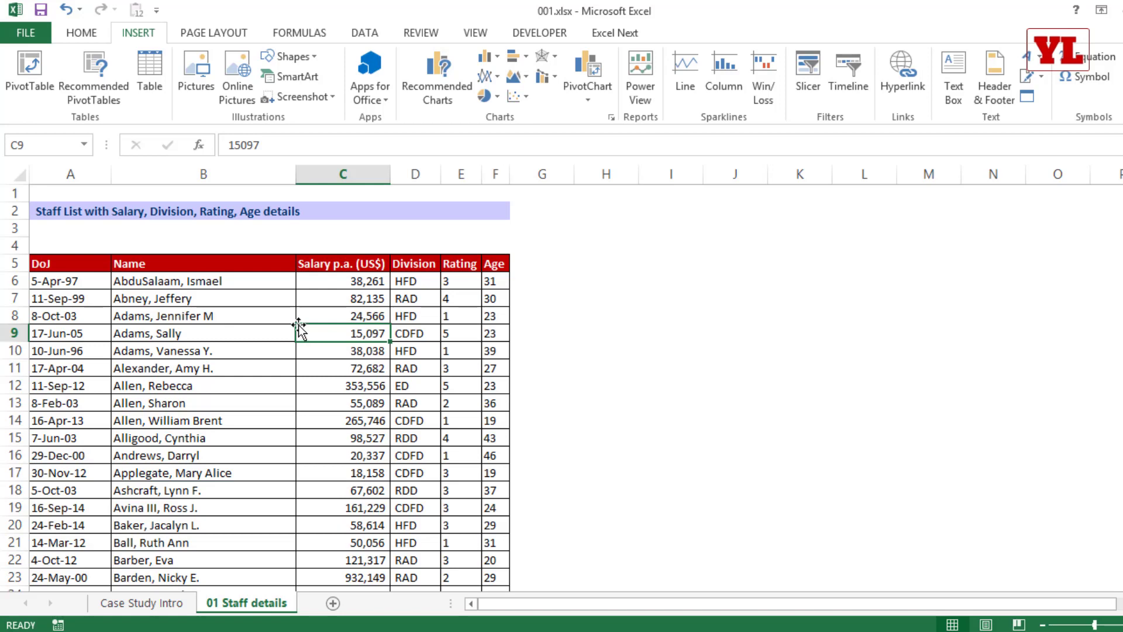
{"action": "key", "text": "ctrl+Down"}
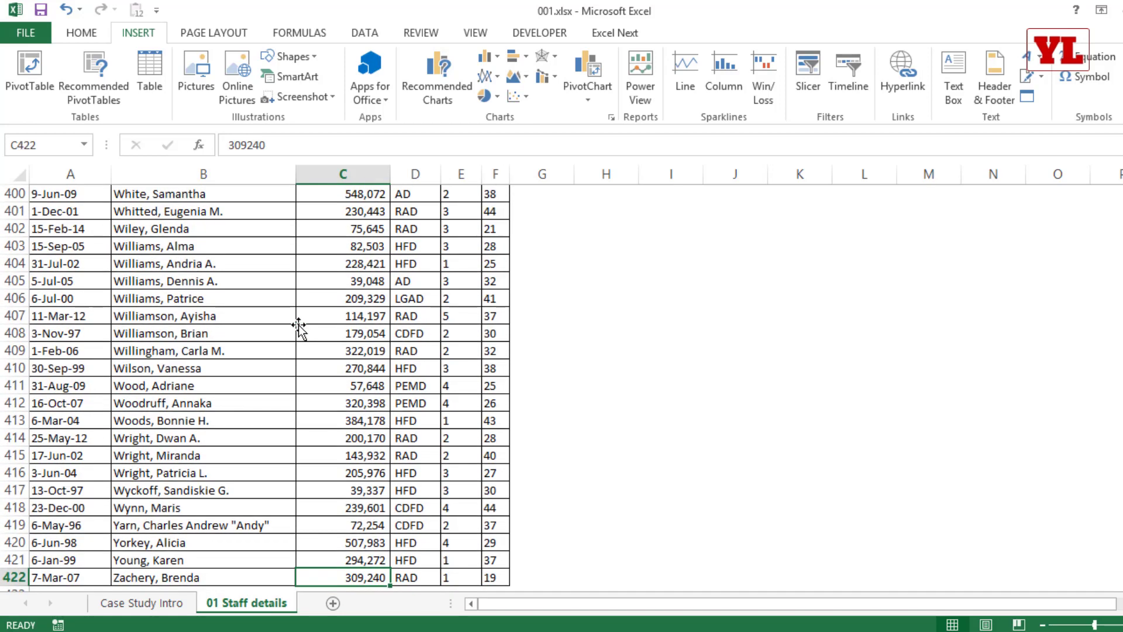
{"action": "key", "text": "ctrl+Up"}
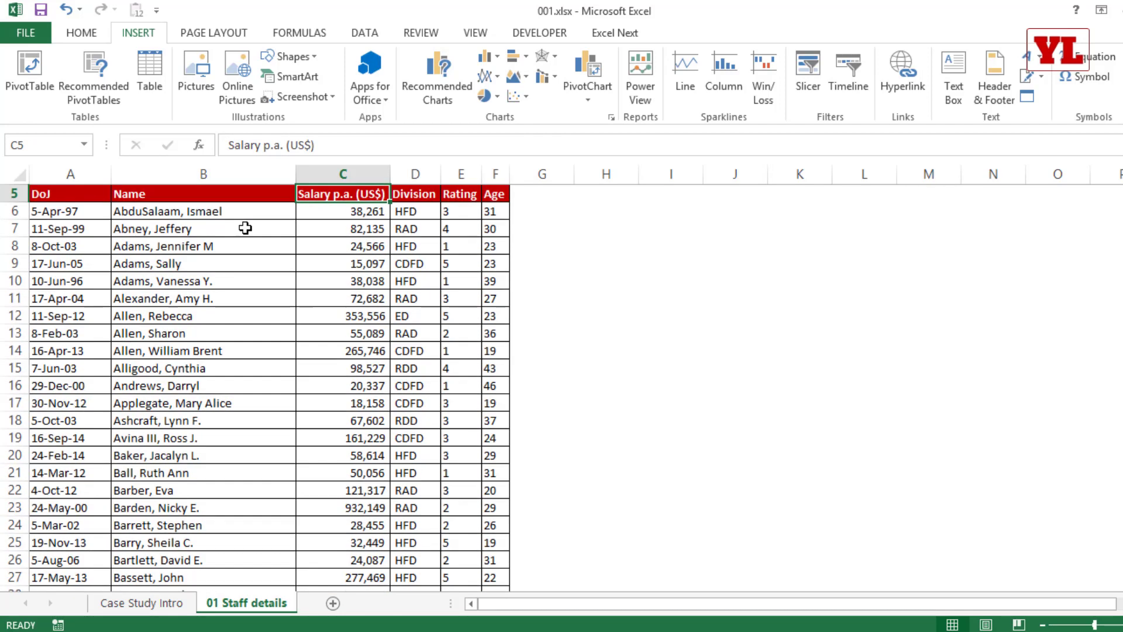
{"action": "scroll", "coordinate": [246, 227], "scroll_direction": "up", "scroll_amount": 1}
Insert a PivotTable on a new worksheet from the entire staff list.
{"action": "left_click", "coordinate": [276, 311]}
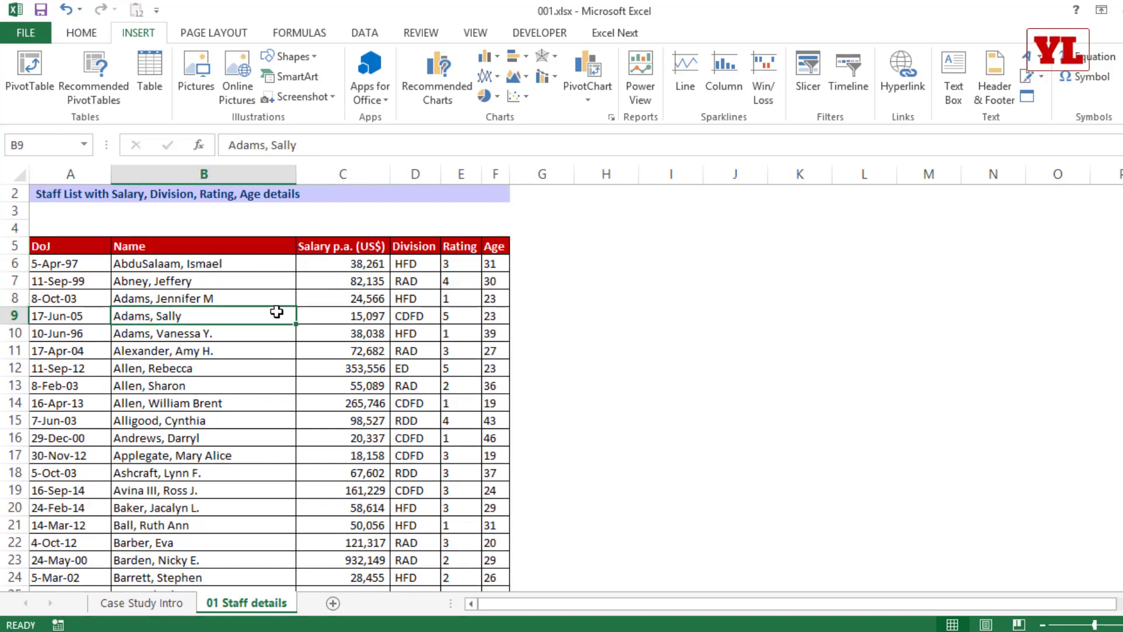
{"action": "key", "text": "ctrl+a"}
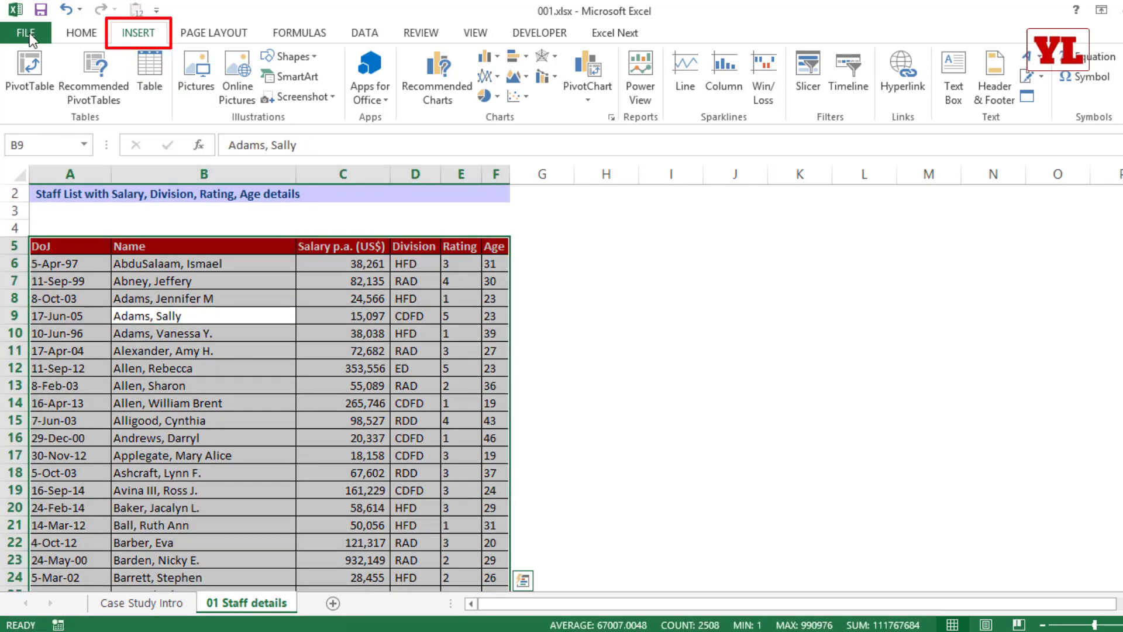
{"action": "left_click", "coordinate": [29, 70]}
{"action": "key", "text": "Return"}
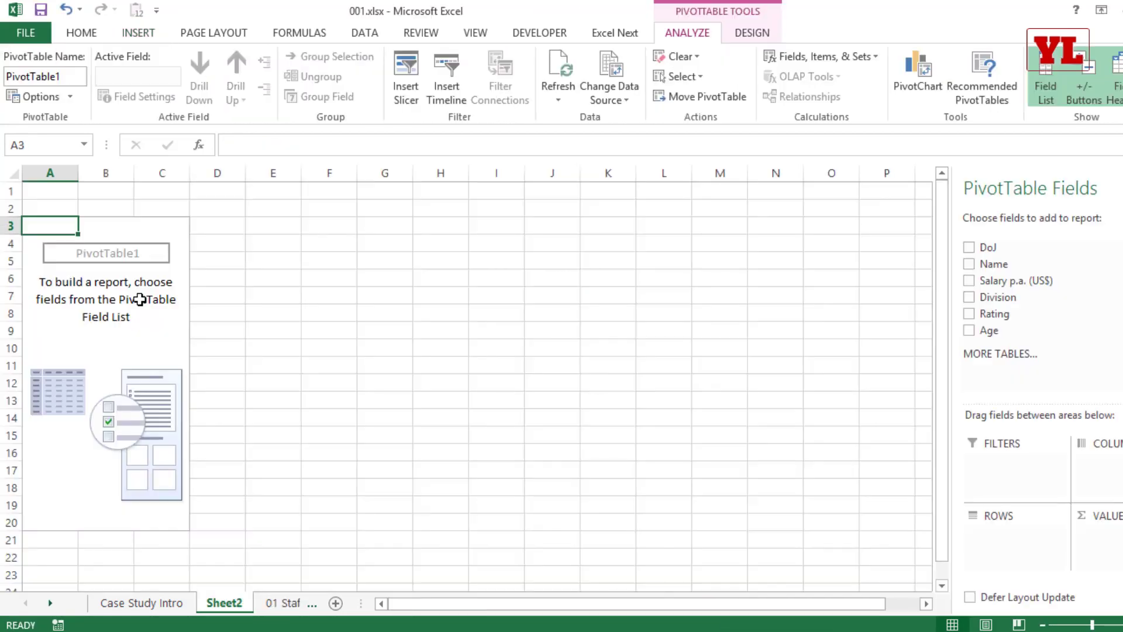
Enable the classic PivotTable layout that allows dragging of fields in the grid.
{"action": "right_click", "coordinate": [116, 278]}
{"action": "left_click", "coordinate": [178, 359]}
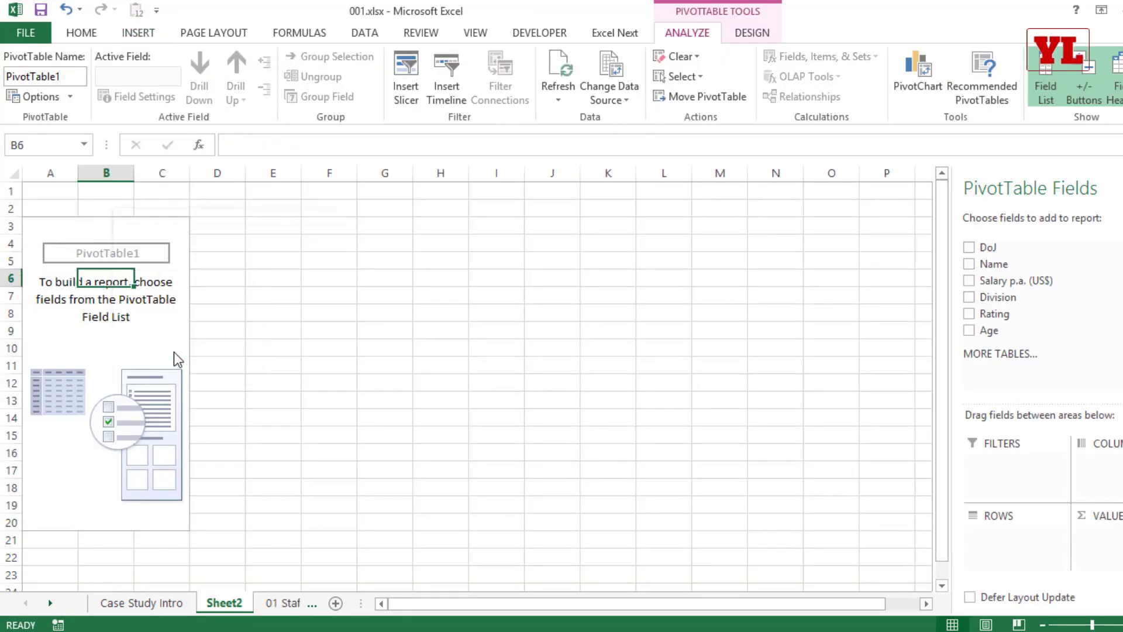
{"action": "left_click", "coordinate": [205, 200]}
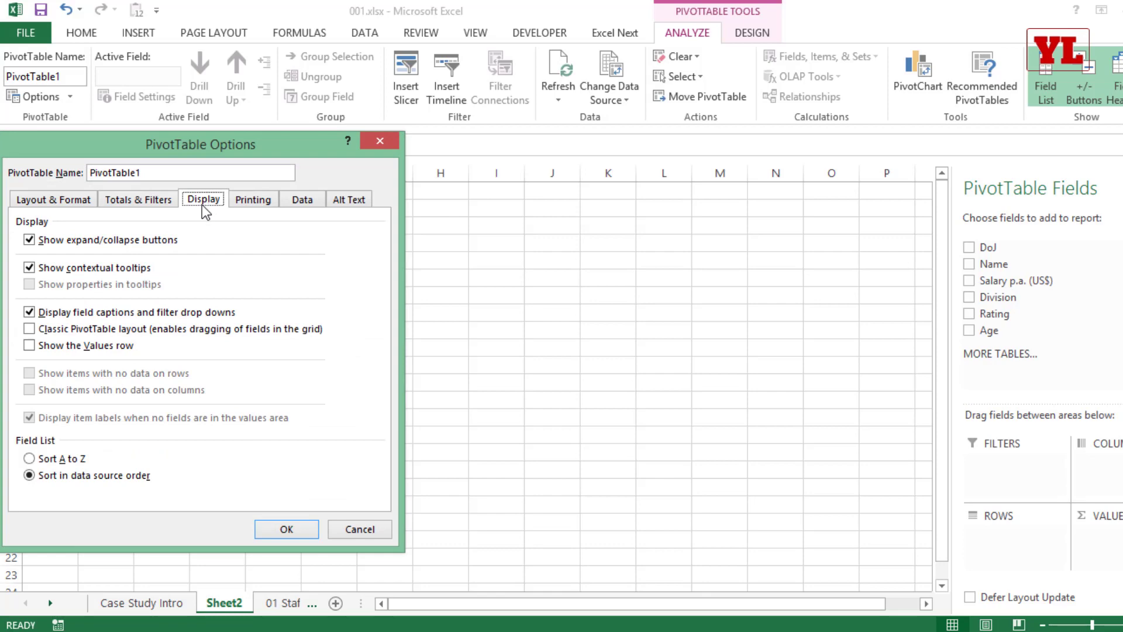
{"action": "left_click", "coordinate": [111, 332]}
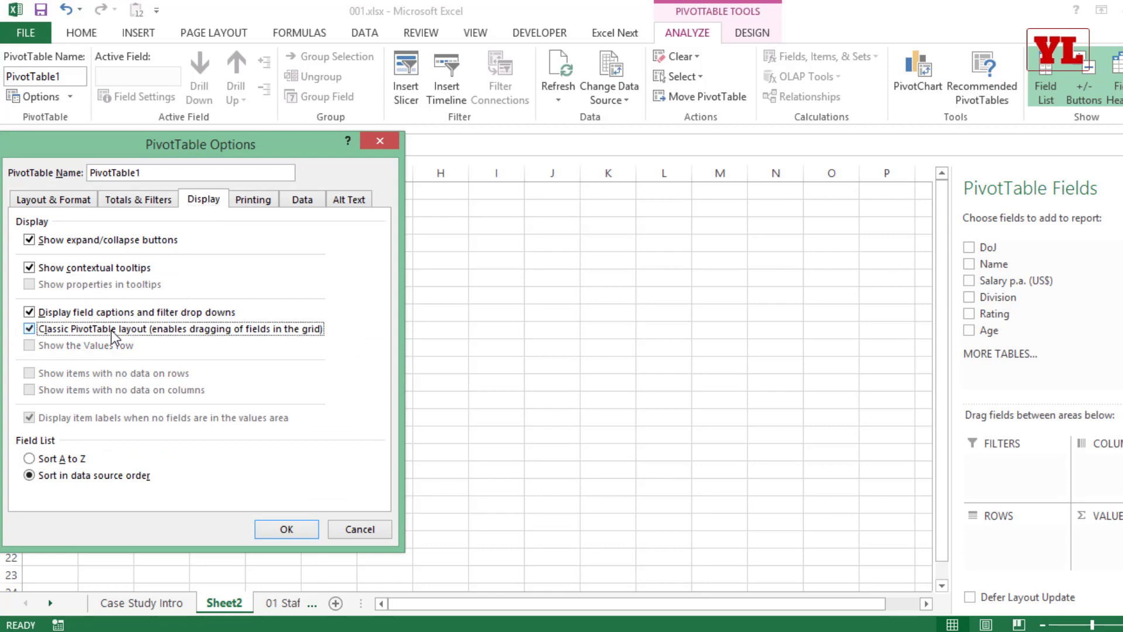
{"action": "left_click", "coordinate": [285, 529]}
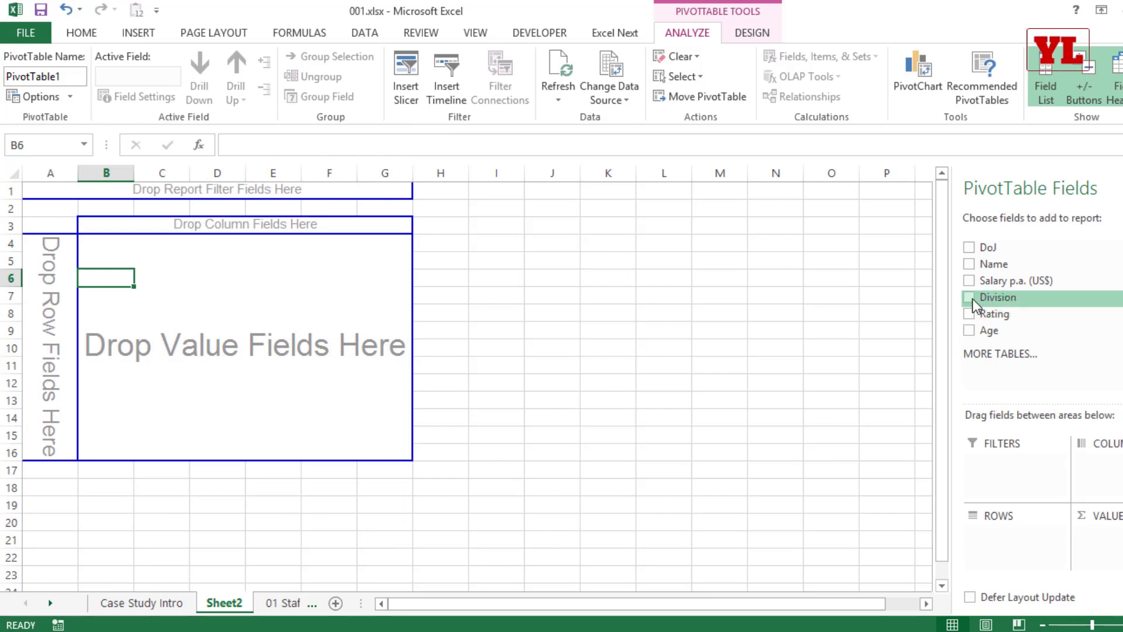
Place Division in the pivot rows and Salary p.a. (US$) in the values area as a sum.
{"action": "left_click_drag", "start_coordinate": [977, 298], "coordinate": [70, 293]}
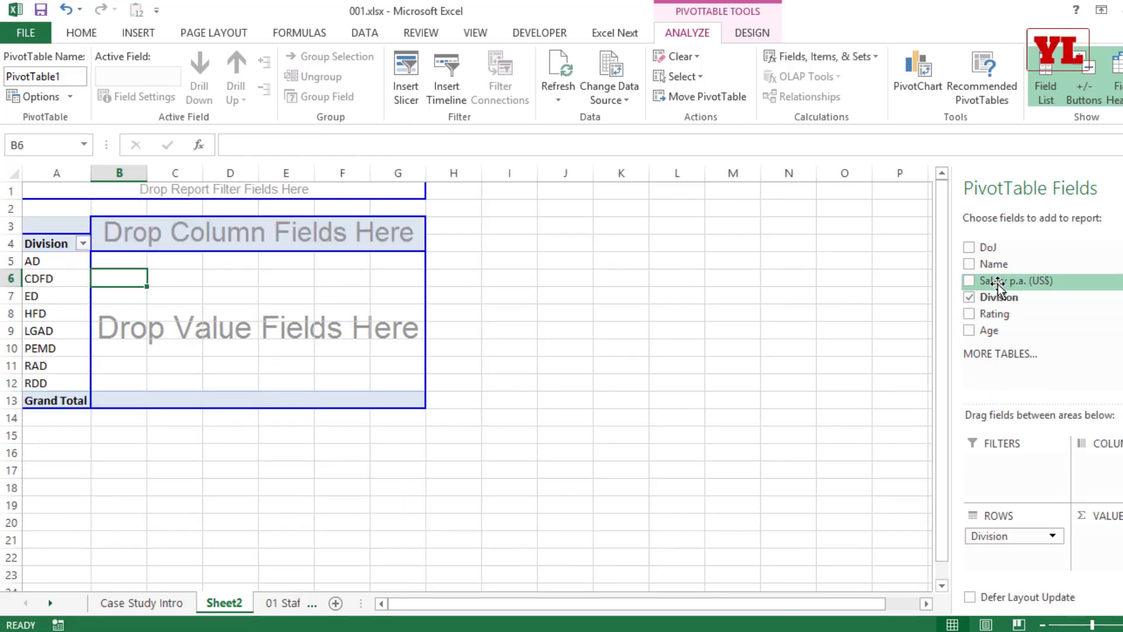
{"action": "left_click_drag", "start_coordinate": [978, 281], "coordinate": [352, 315]}
{"action": "scroll", "coordinate": [352, 315], "scroll_direction": "up", "scroll_amount": 1}
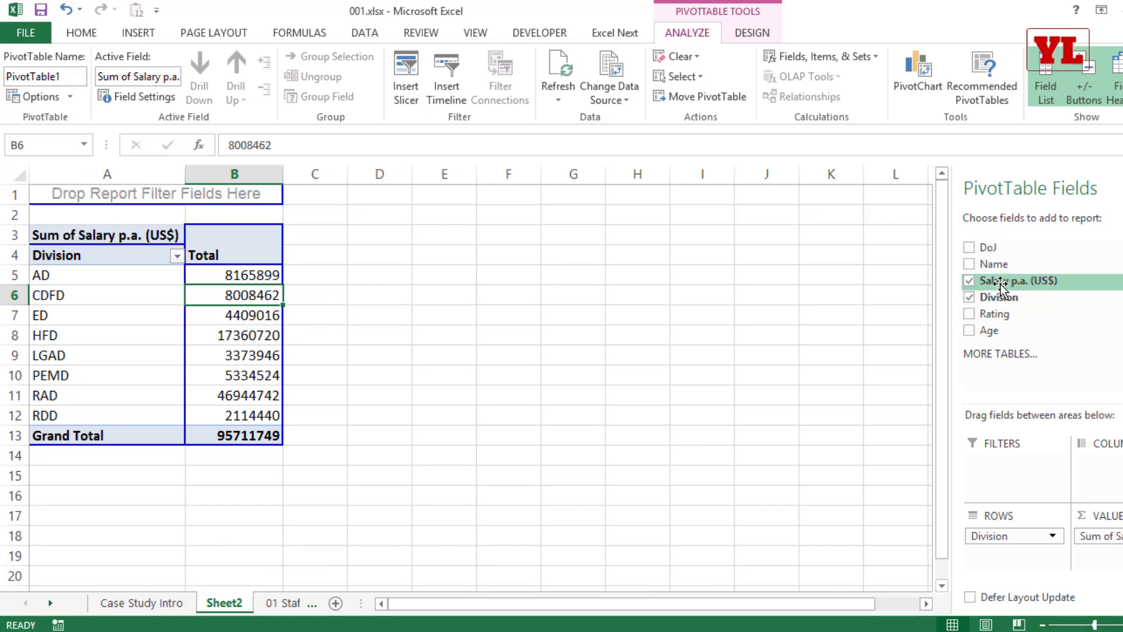
Add Salary p.a. (US$) to the values a second time and summarize that column by Count.
{"action": "left_click_drag", "start_coordinate": [1000, 283], "coordinate": [1100, 554]}
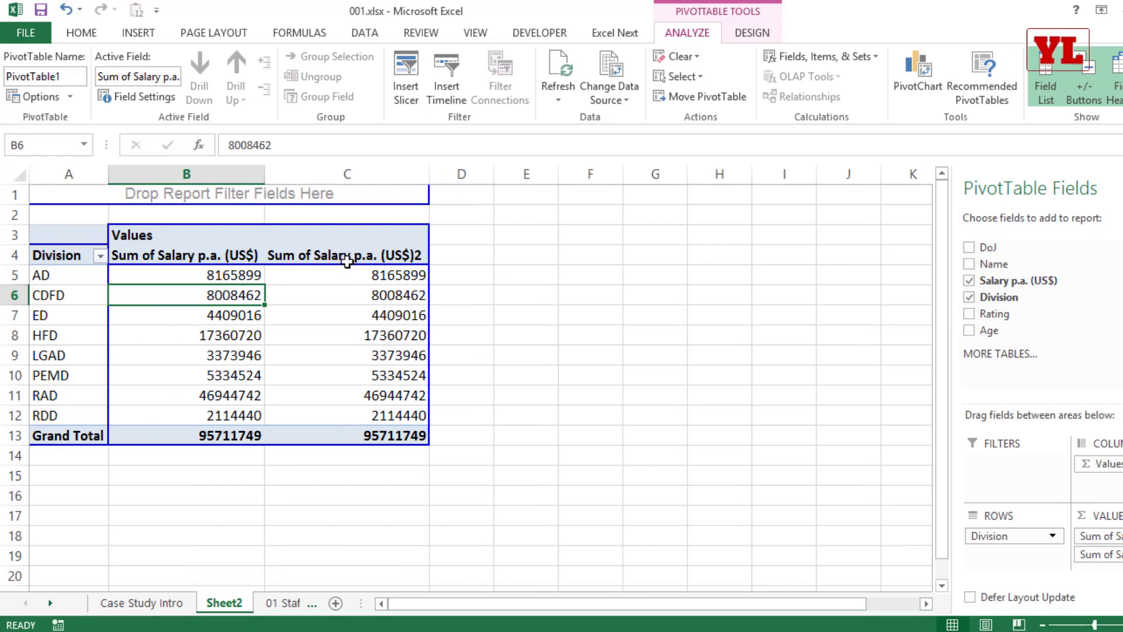
{"action": "double_click", "coordinate": [345, 256]}
{"action": "left_click", "coordinate": [542, 472]}
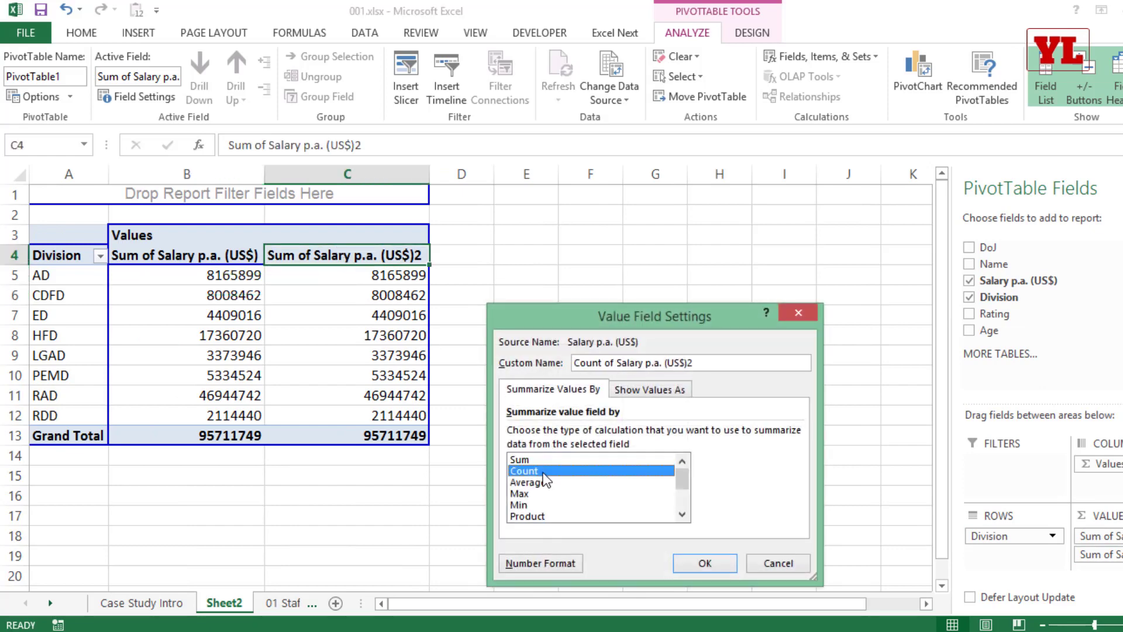
{"action": "left_click", "coordinate": [706, 566]}
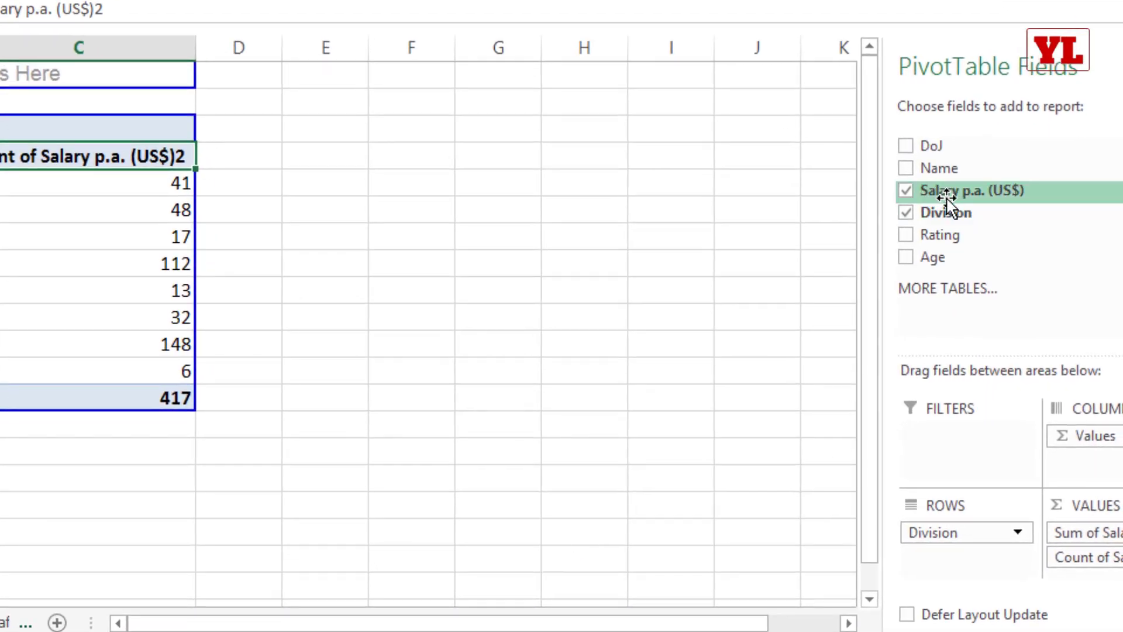
Add Salary p.a. (US$) between the sum and count value columns and summarize it by Average.
{"action": "left_click_drag", "start_coordinate": [946, 199], "coordinate": [1117, 585]}
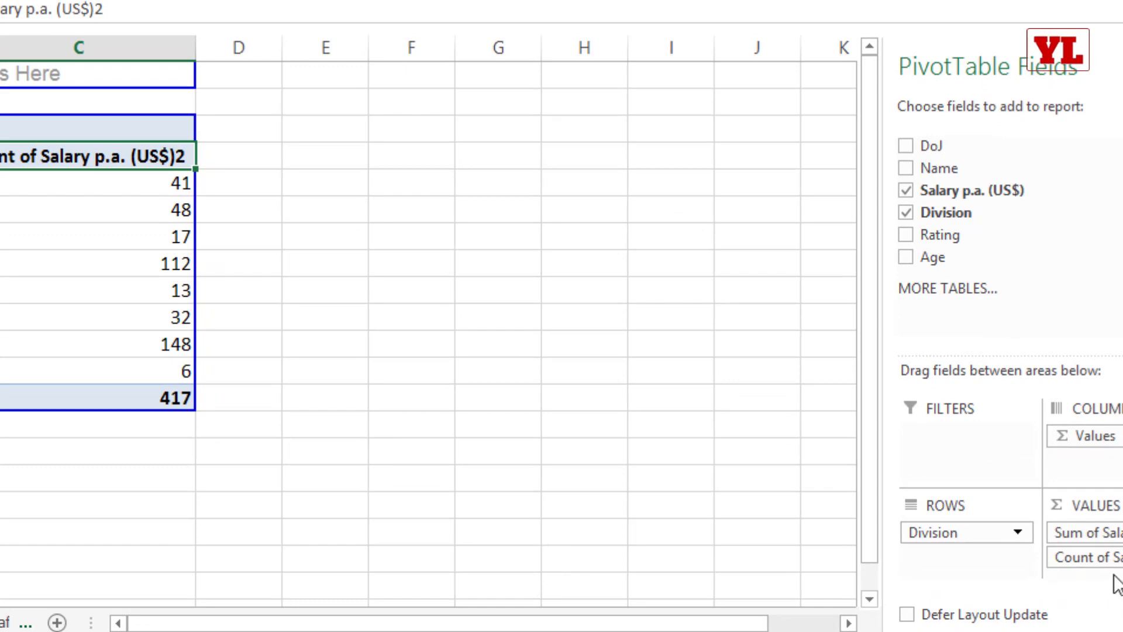
{"action": "left_click_drag", "start_coordinate": [936, 192], "coordinate": [1091, 545]}
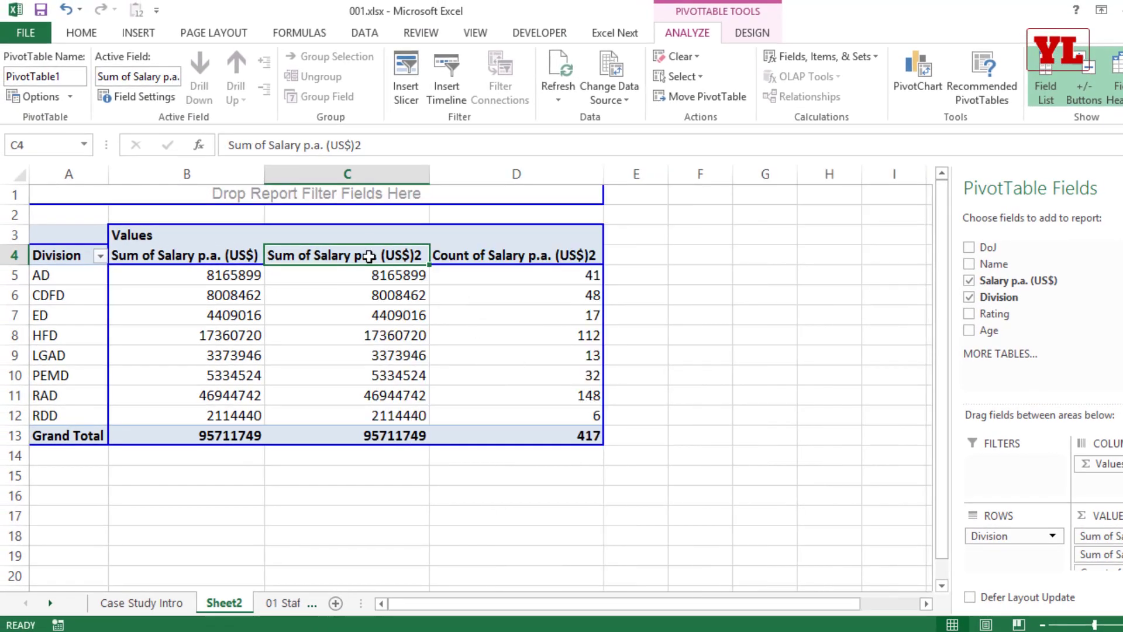
{"action": "double_click", "coordinate": [368, 256]}
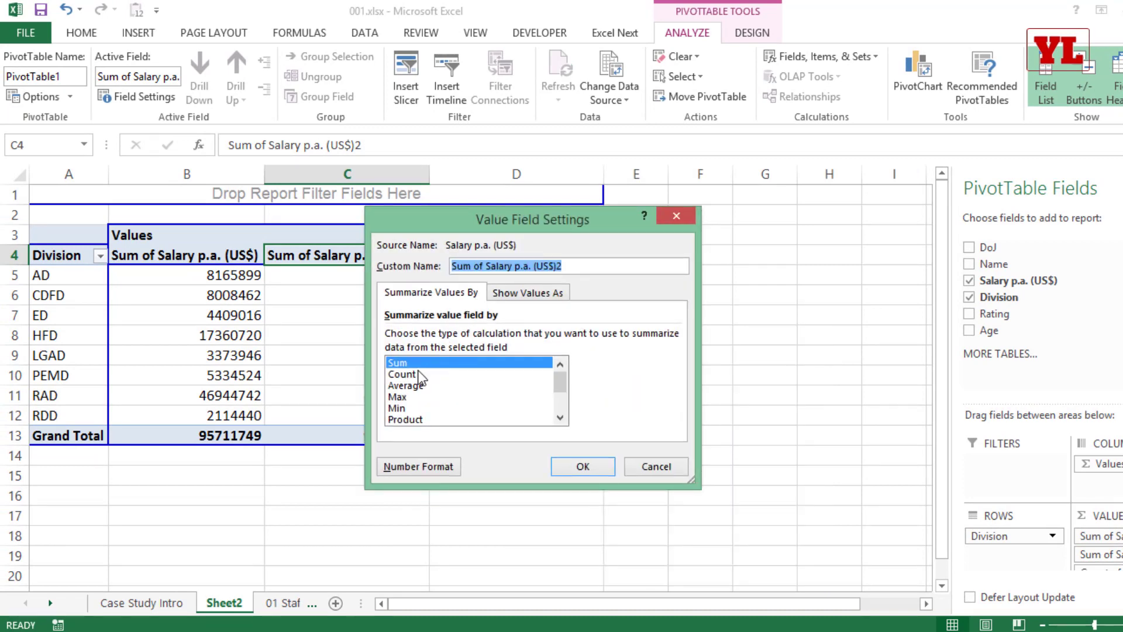
{"action": "left_click", "coordinate": [416, 385]}
{"action": "left_click", "coordinate": [583, 466]}
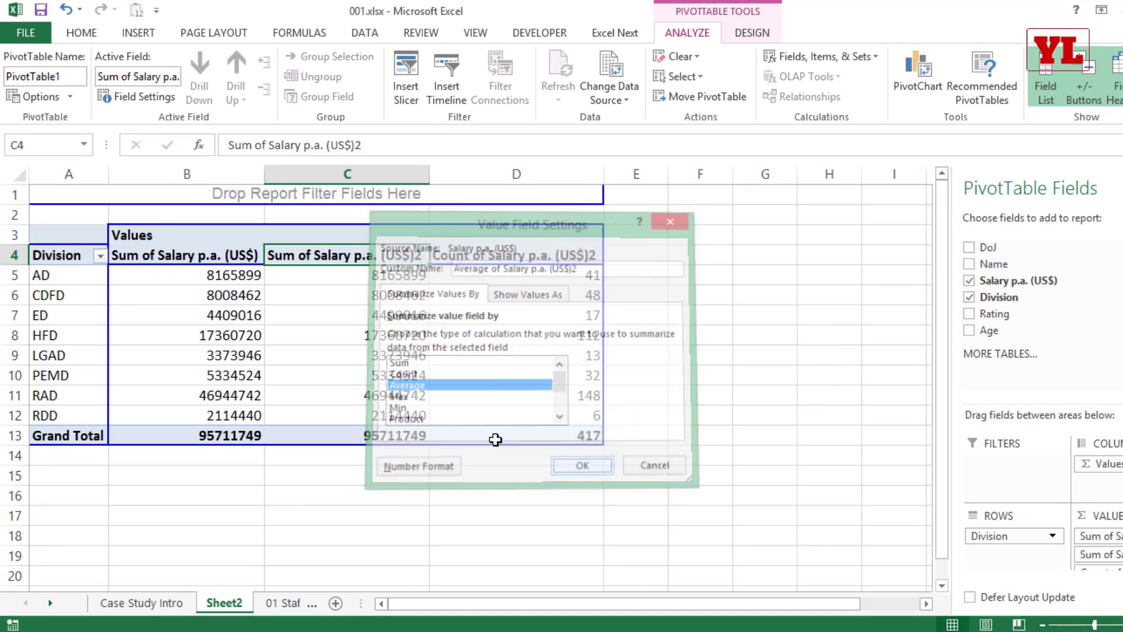
Format the sum, average and count values with thousands separators and no decimal places.
{"action": "left_click_drag", "start_coordinate": [602, 438], "coordinate": [200, 263]}
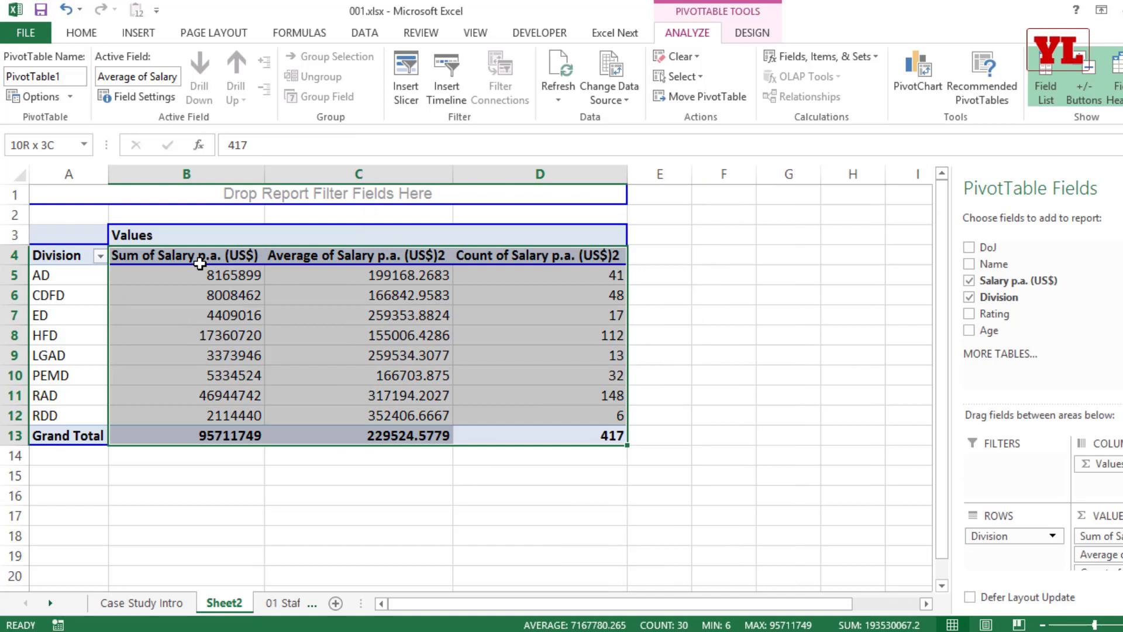
{"action": "left_click", "coordinate": [81, 33]}
{"action": "left_click", "coordinate": [610, 89]}
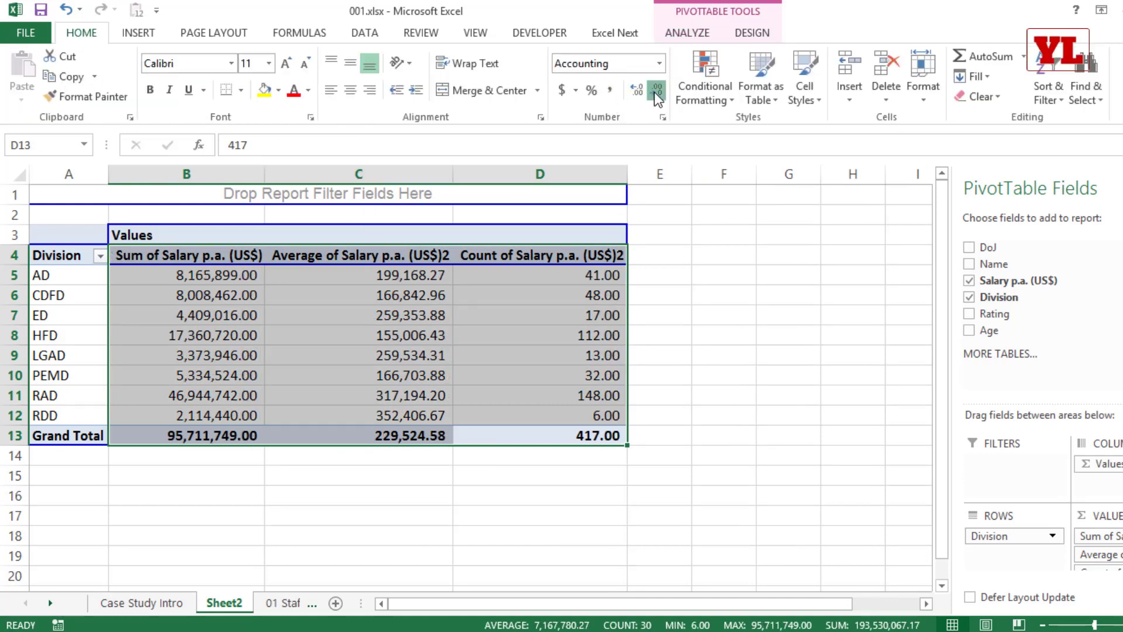
{"action": "left_click", "coordinate": [656, 89]}
{"action": "left_click", "coordinate": [656, 89]}
{"action": "left_click", "coordinate": [476, 314]}
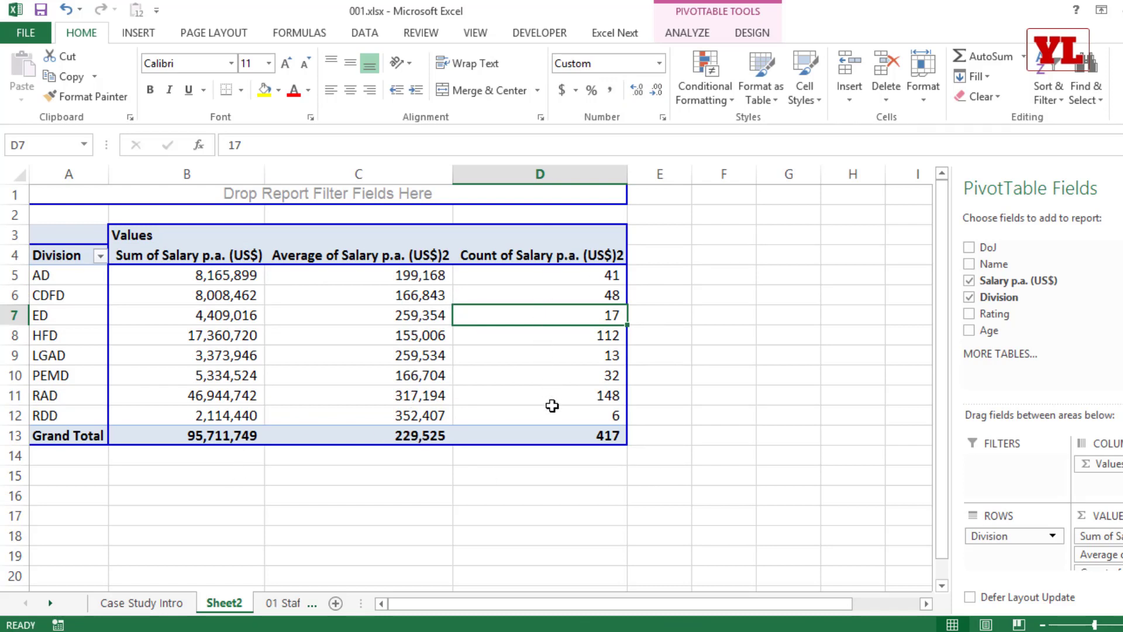
Show the Count of Salary values as % of Grand Total.
{"action": "mouse_move", "coordinate": [575, 279]}
{"action": "mouse_move", "coordinate": [590, 433]}
{"action": "double_click", "coordinate": [539, 255]}
{"action": "left_click", "coordinate": [526, 291]}
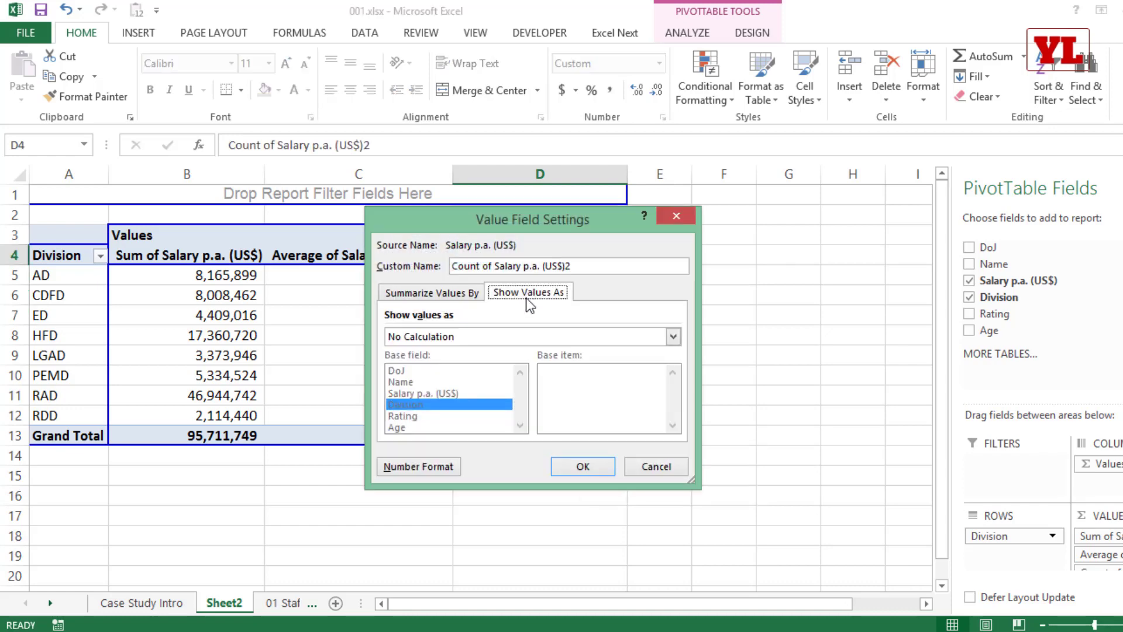
{"action": "left_click", "coordinate": [506, 336]}
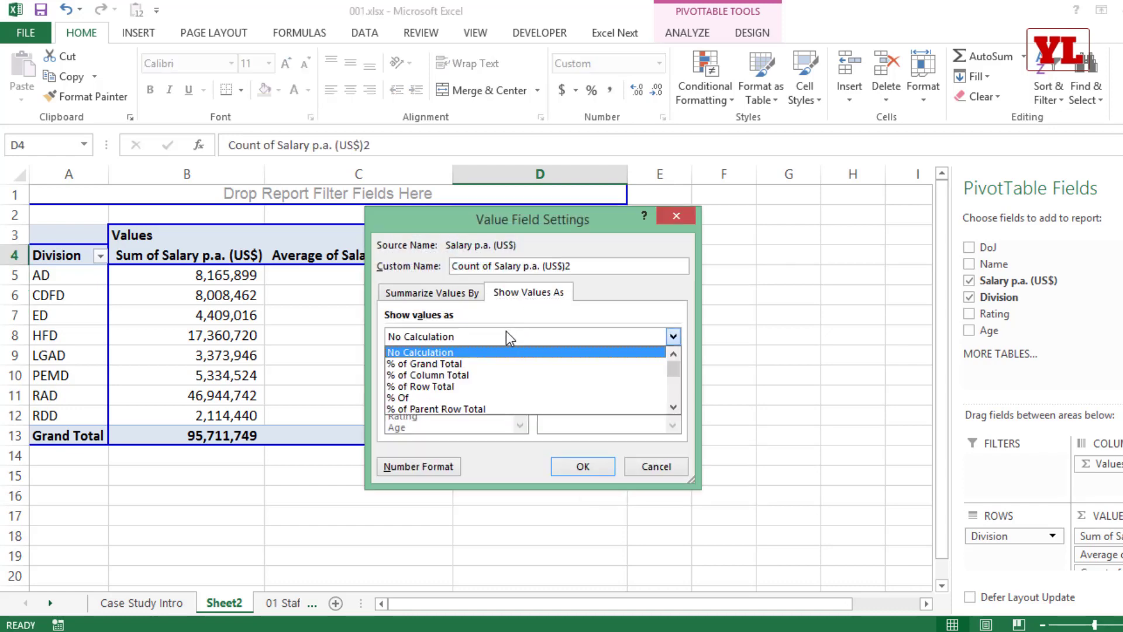
{"action": "left_click", "coordinate": [437, 365]}
{"action": "left_click", "coordinate": [595, 465]}
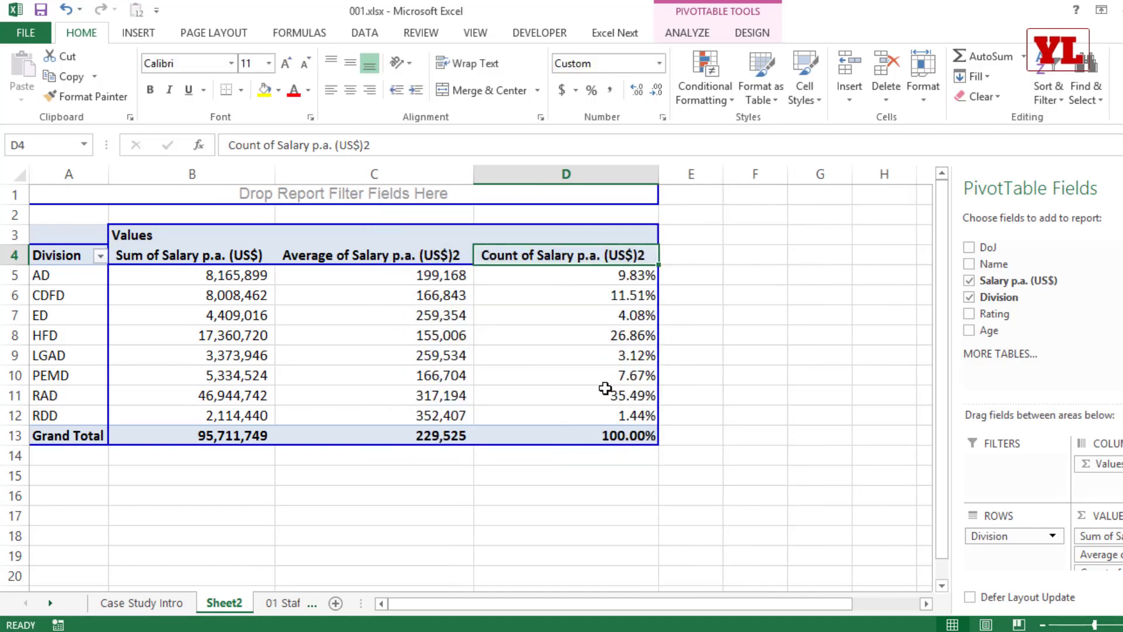
Sort the divisions by the Count of Salary percentages from largest to smallest.
{"action": "left_click_drag", "start_coordinate": [623, 392], "coordinate": [37, 399]}
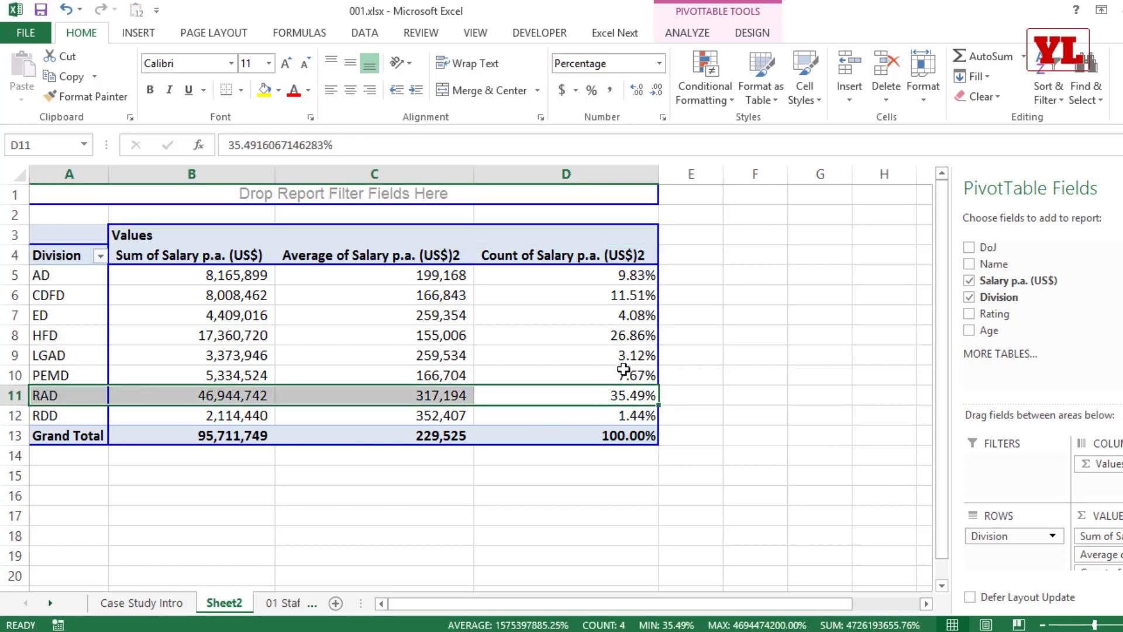
{"action": "left_click", "coordinate": [625, 282]}
{"action": "right_click", "coordinate": [624, 283]}
{"action": "mouse_move", "coordinate": [663, 379]}
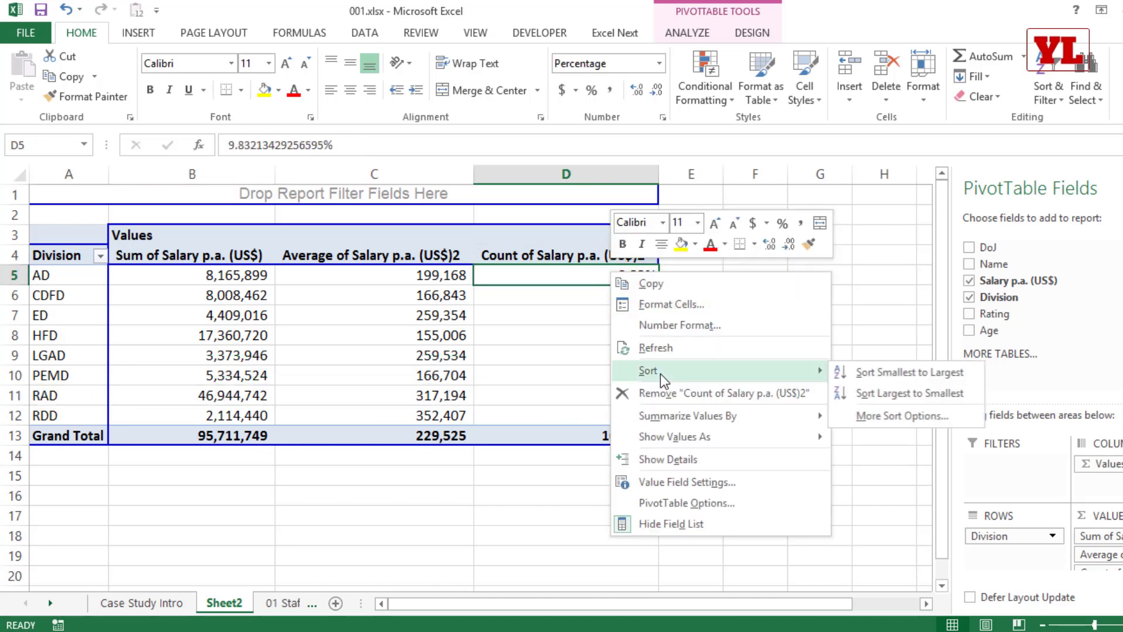
{"action": "left_click", "coordinate": [912, 393]}
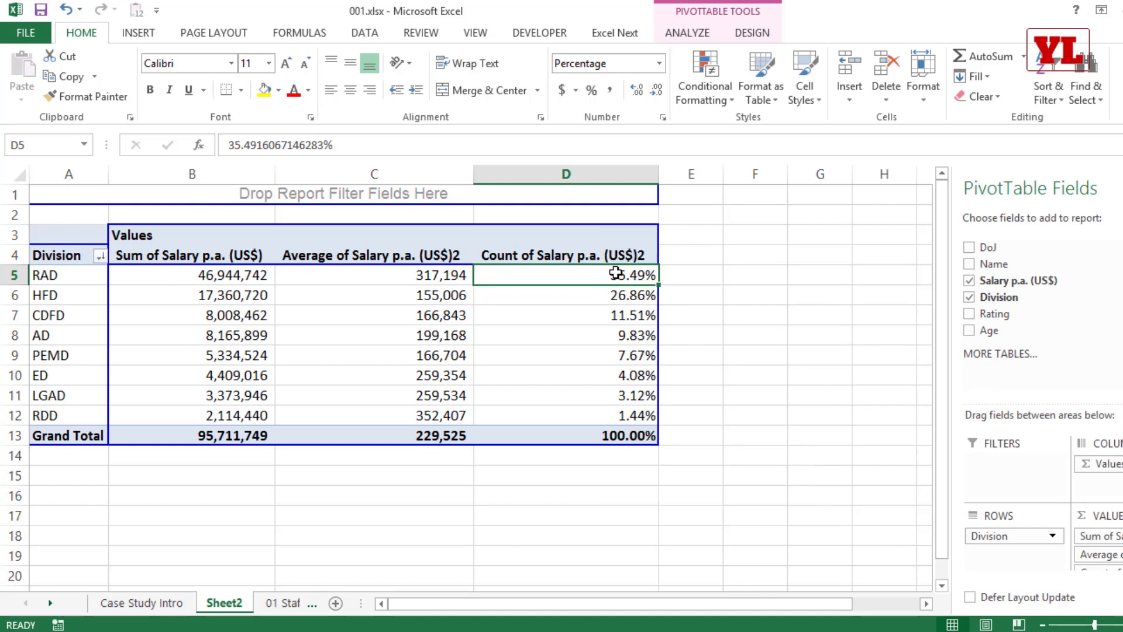
{"action": "left_click", "coordinate": [629, 412]}
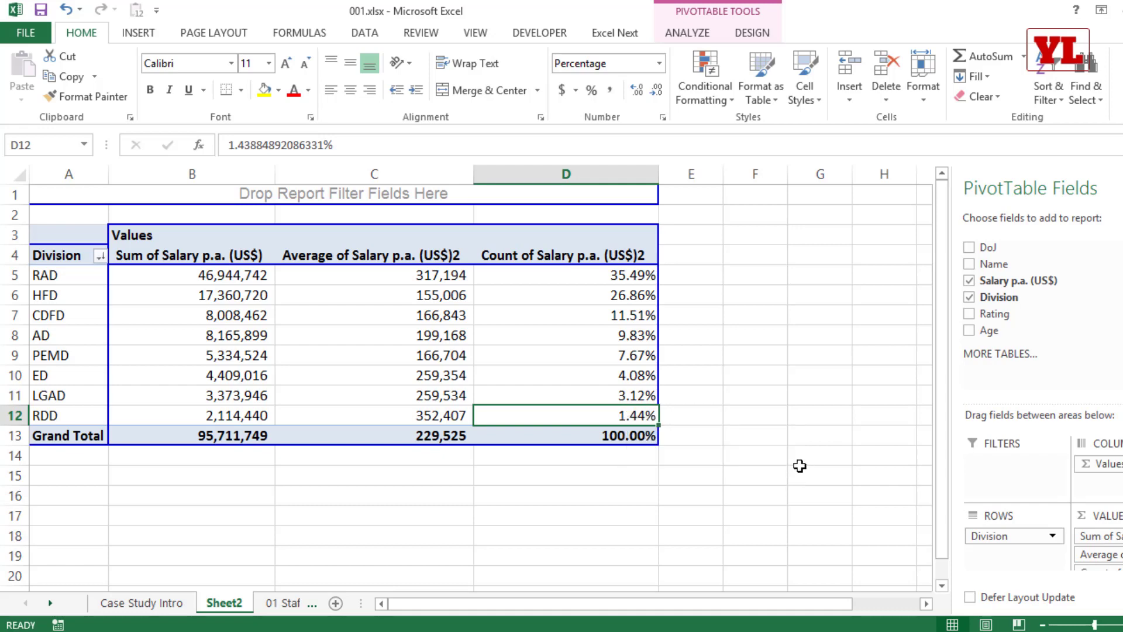
Clear the division report's fields and rebuild it with Salary p.a. (US$) in rows and Age in columns.
{"action": "left_click", "coordinate": [970, 297]}
{"action": "left_click", "coordinate": [969, 286]}
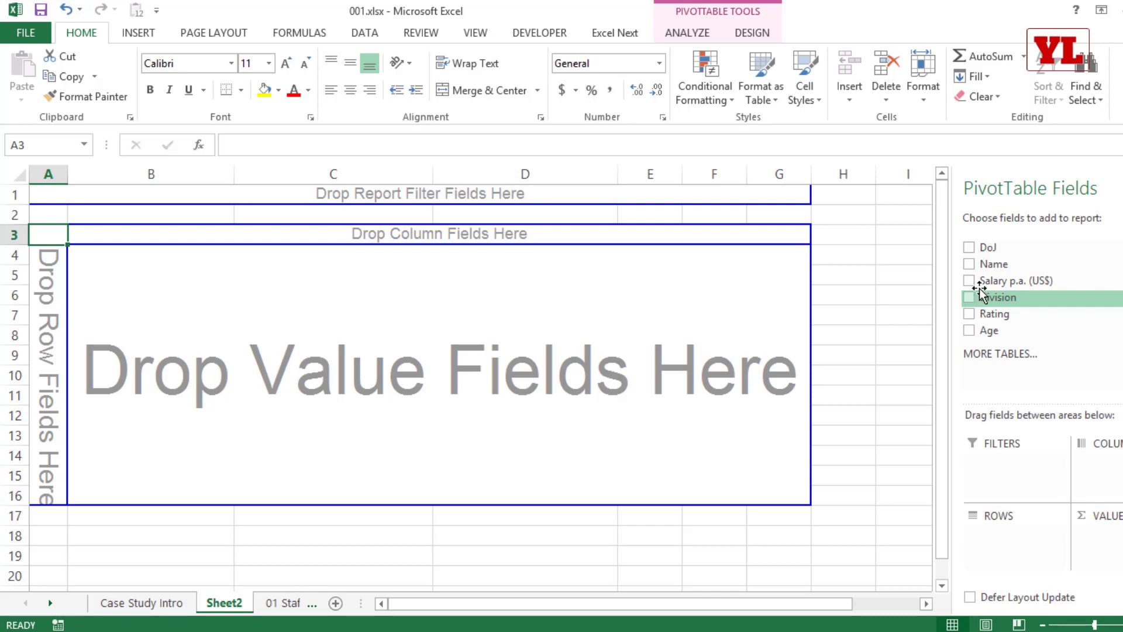
{"action": "left_click_drag", "start_coordinate": [980, 290], "coordinate": [42, 340]}
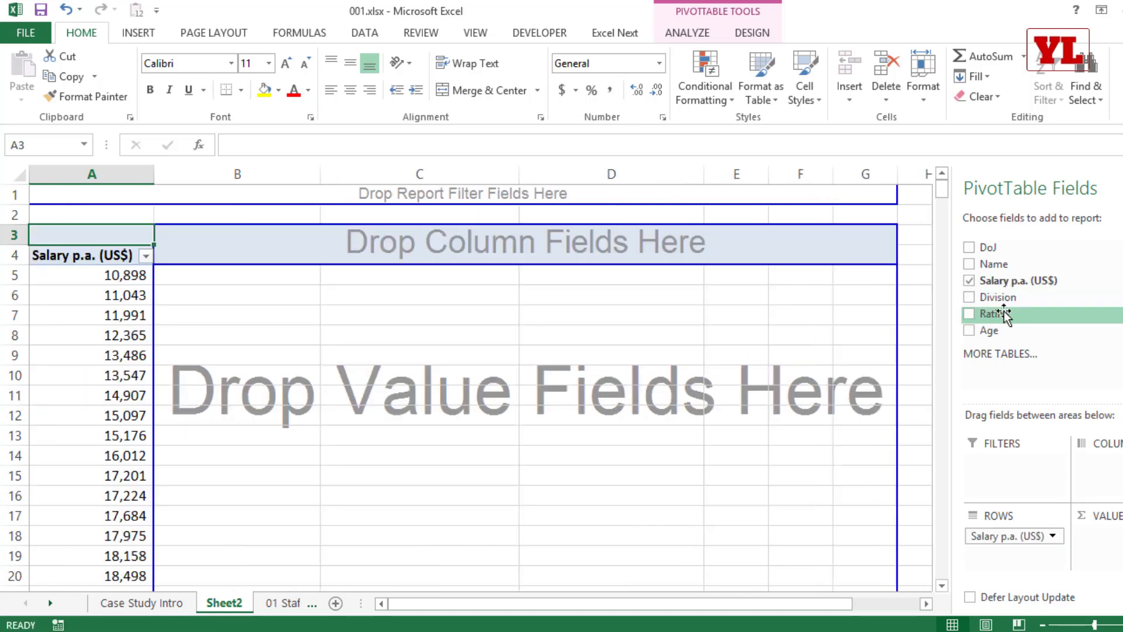
{"action": "left_click_drag", "start_coordinate": [995, 314], "coordinate": [254, 301]}
Group the Age column labels into intervals of 10.
{"action": "right_click", "coordinate": [232, 255]}
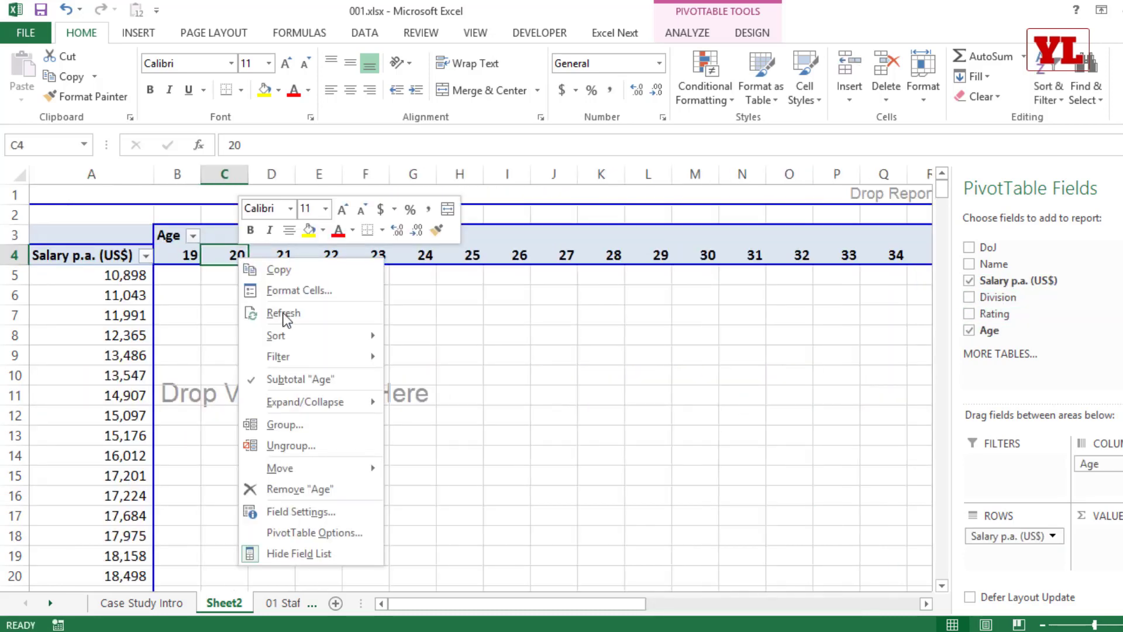
{"action": "left_click", "coordinate": [274, 426]}
{"action": "left_click", "coordinate": [263, 468]}
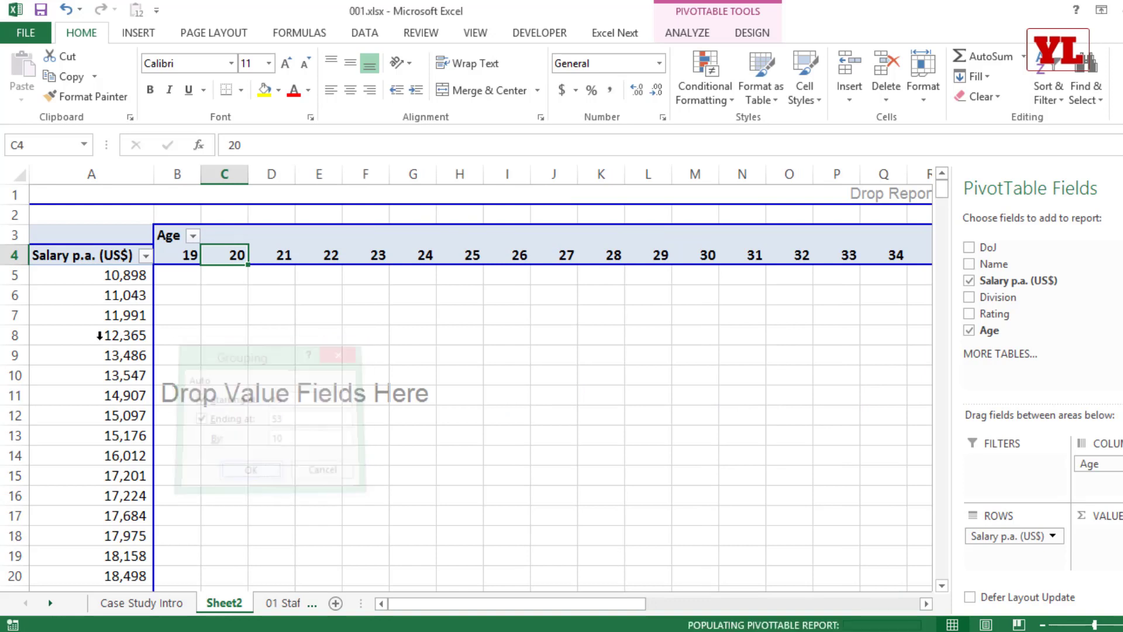
Group the salary row labels into intervals of 100000 starting at 1, and count Name in the values area.
{"action": "right_click", "coordinate": [95, 321]}
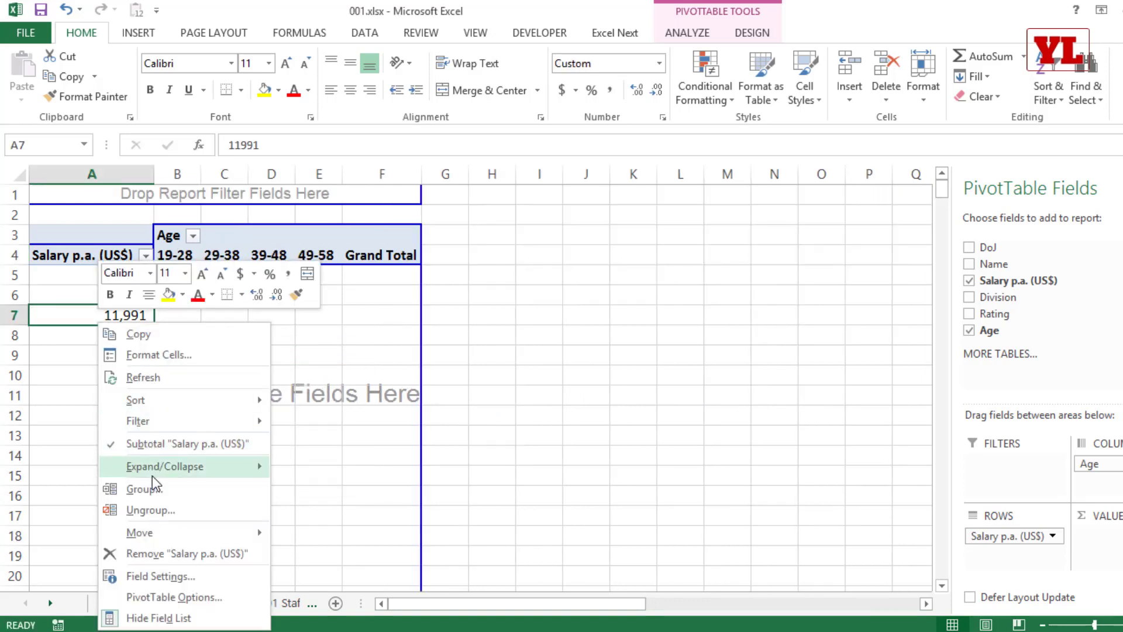
{"action": "left_click", "coordinate": [145, 489]}
{"action": "type", "text": "1"}
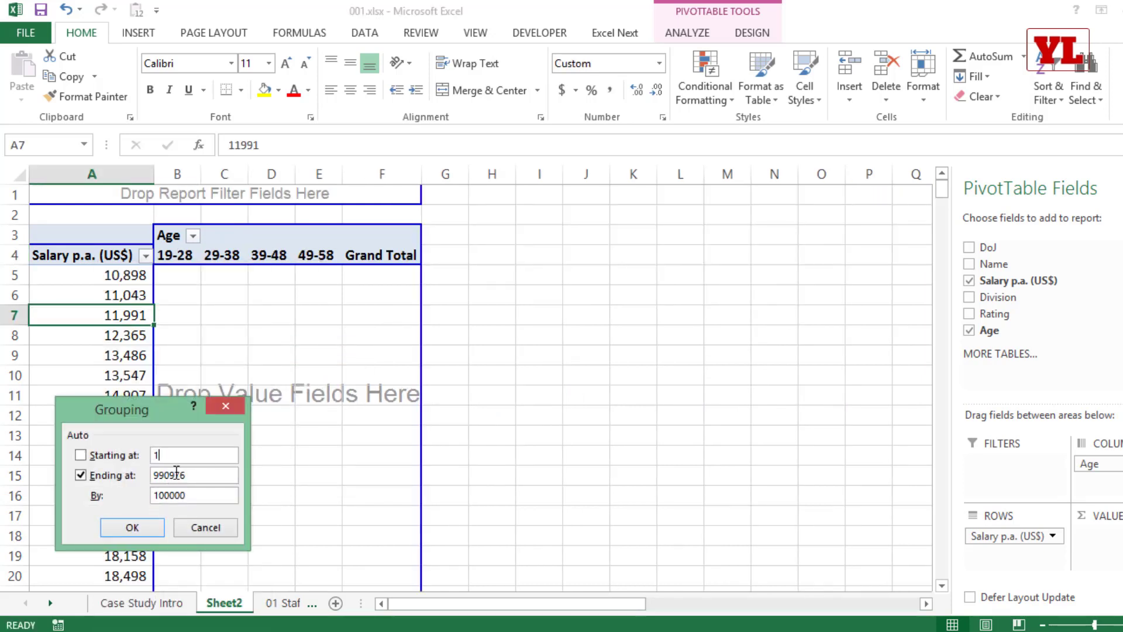
{"action": "left_click", "coordinate": [144, 527]}
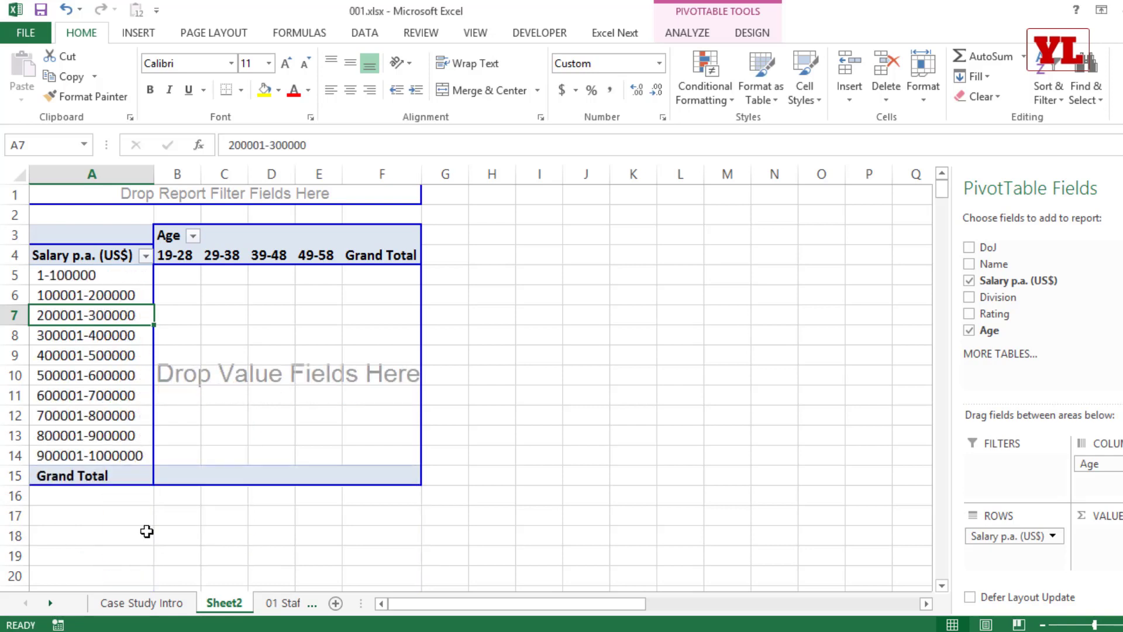
{"action": "left_click_drag", "start_coordinate": [994, 264], "coordinate": [214, 332]}
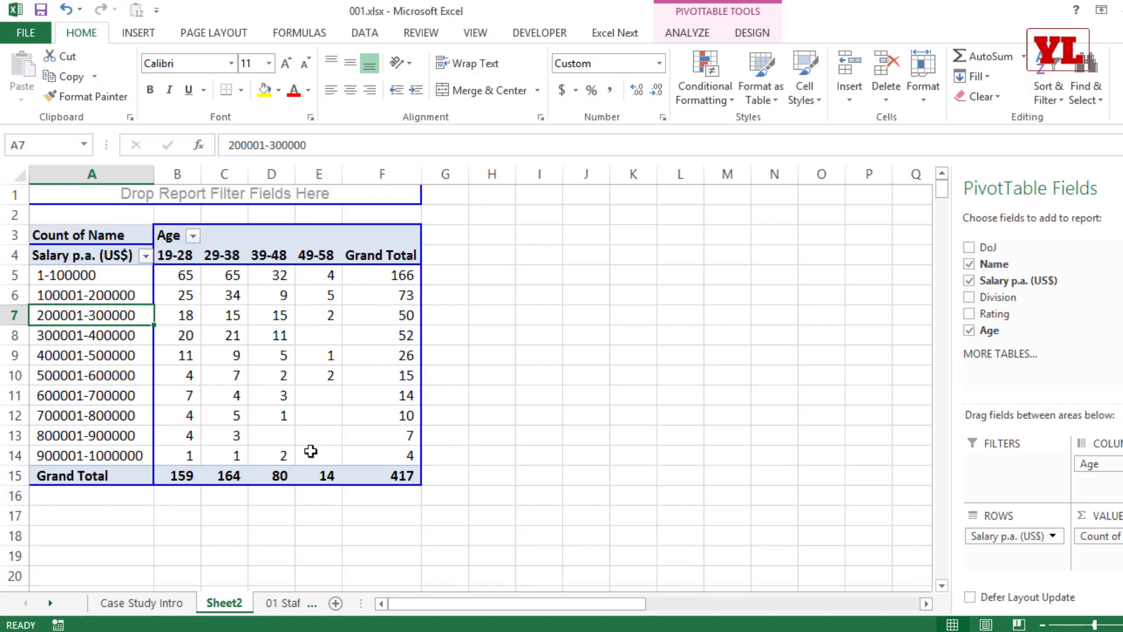
Clear Age, Salary p.a. (US$) and Name from the PivotTable and place DoJ in the rows.
{"action": "left_click", "coordinate": [969, 330]}
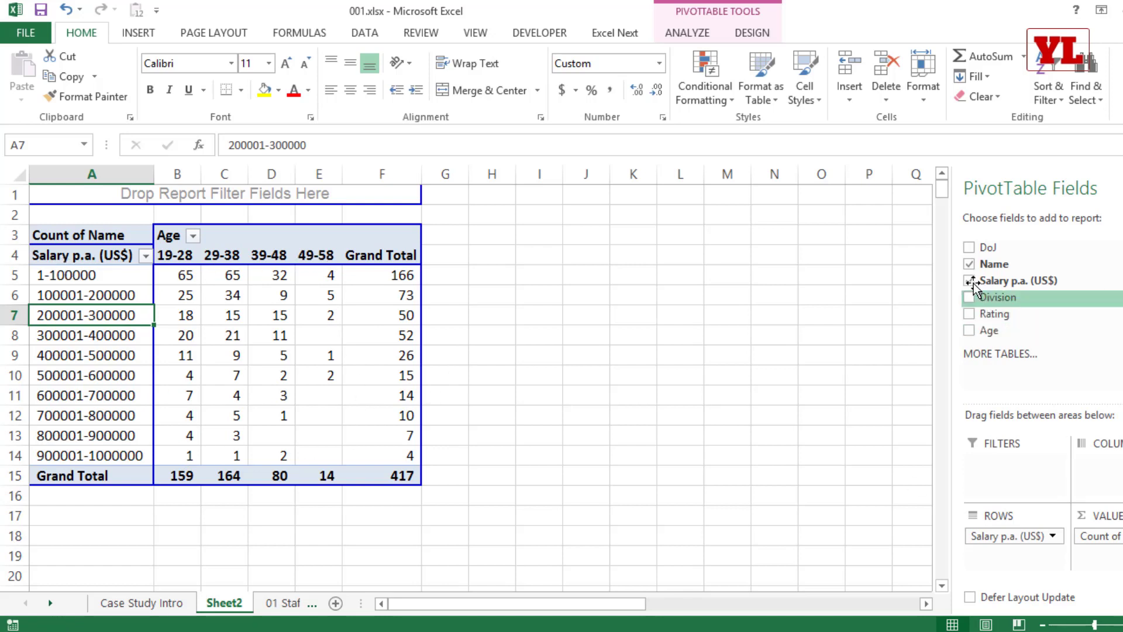
{"action": "left_click", "coordinate": [969, 281]}
{"action": "left_click", "coordinate": [970, 264]}
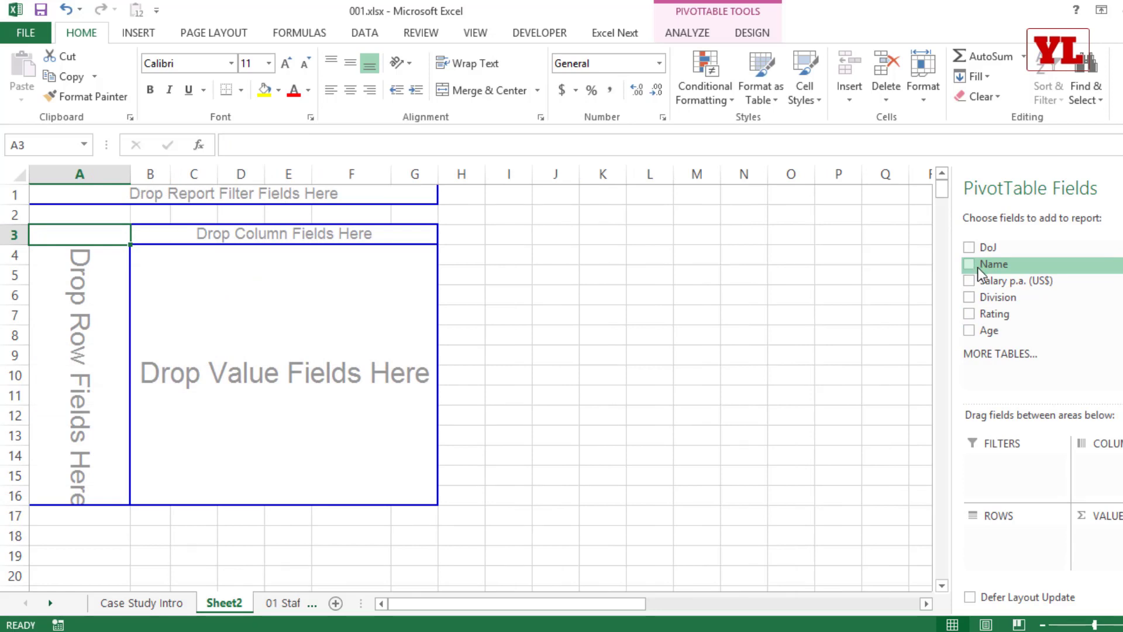
{"action": "left_click_drag", "start_coordinate": [981, 248], "coordinate": [71, 298]}
Group the DoJ dates by Months and Years.
{"action": "right_click", "coordinate": [70, 313]}
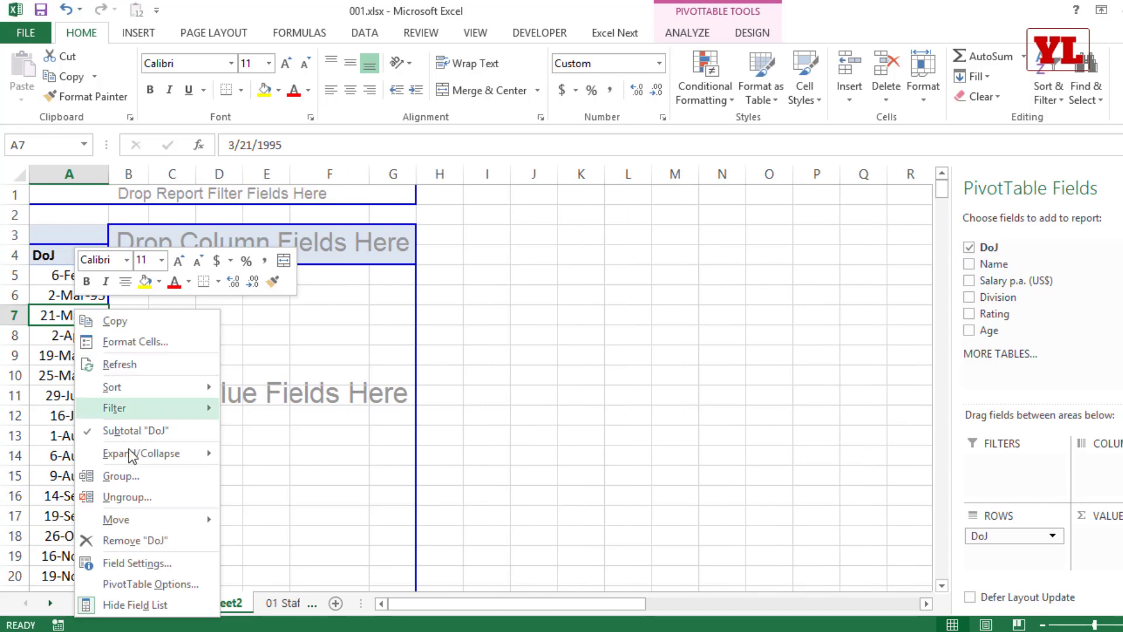
{"action": "left_click", "coordinate": [126, 476]}
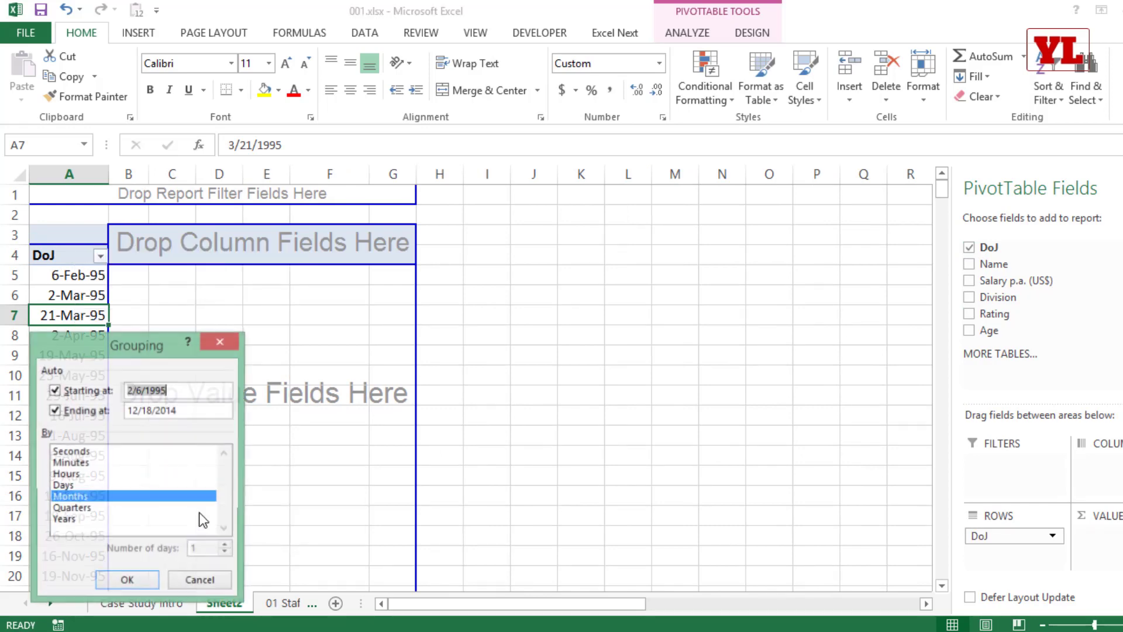
{"action": "left_click", "coordinate": [90, 520]}
{"action": "left_click", "coordinate": [146, 583]}
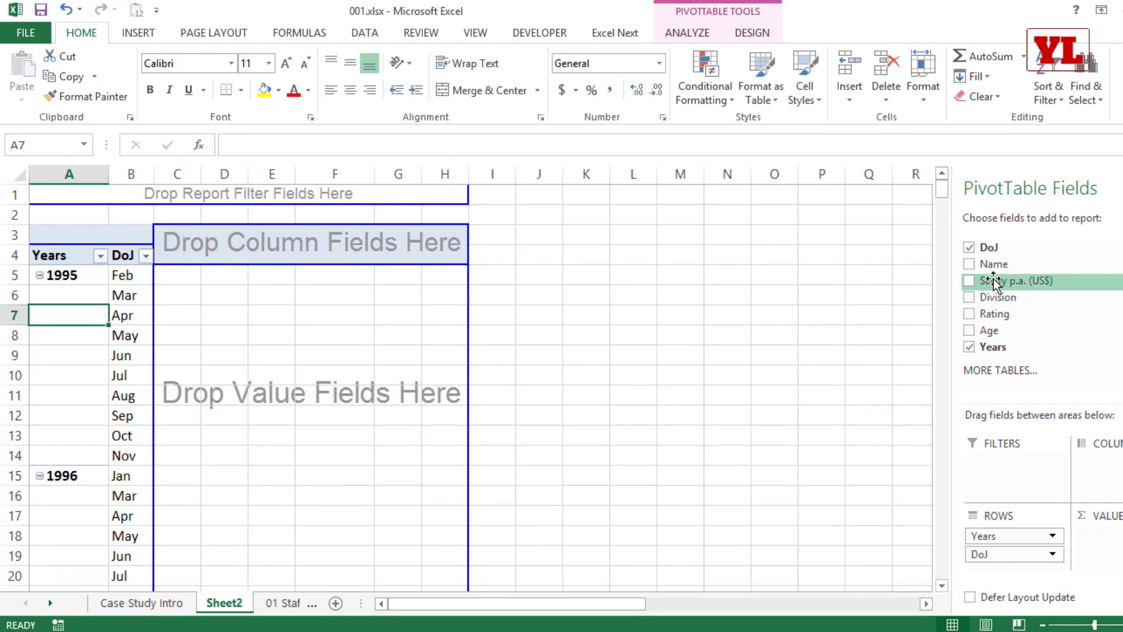
Count Name in the values area and arrange the report with Years in rows and DoJ months in columns.
{"action": "left_click_drag", "start_coordinate": [995, 281], "coordinate": [322, 354]}
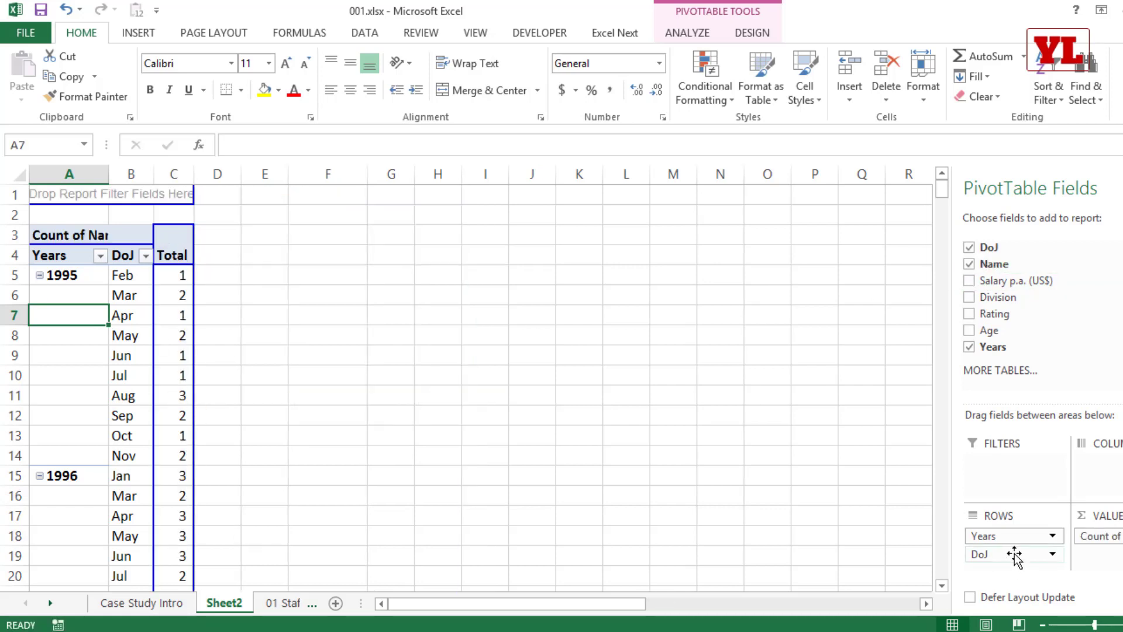
{"action": "left_click_drag", "start_coordinate": [998, 561], "coordinate": [1109, 487]}
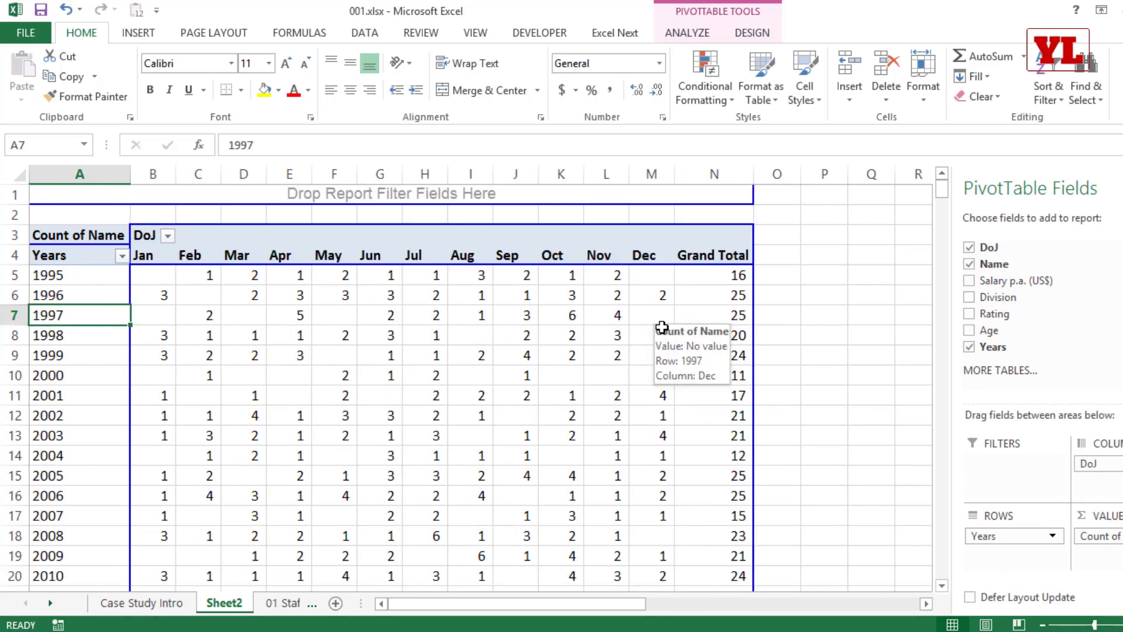
{"action": "left_click_drag", "start_coordinate": [1089, 463], "coordinate": [997, 534]}
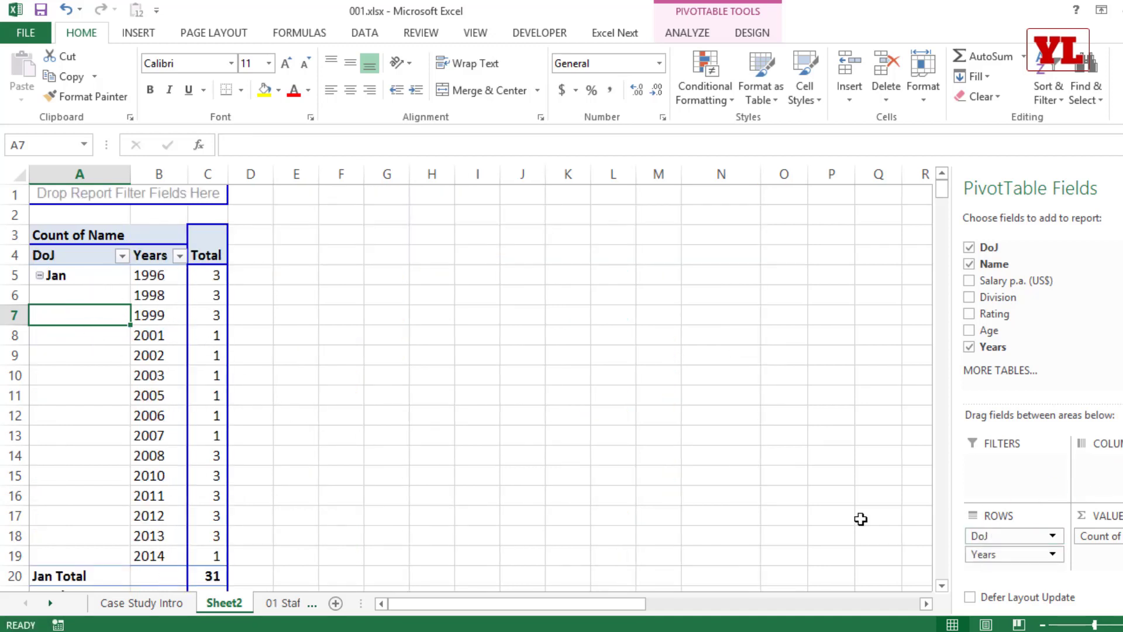
{"action": "left_click_drag", "start_coordinate": [1013, 539], "coordinate": [1092, 490]}
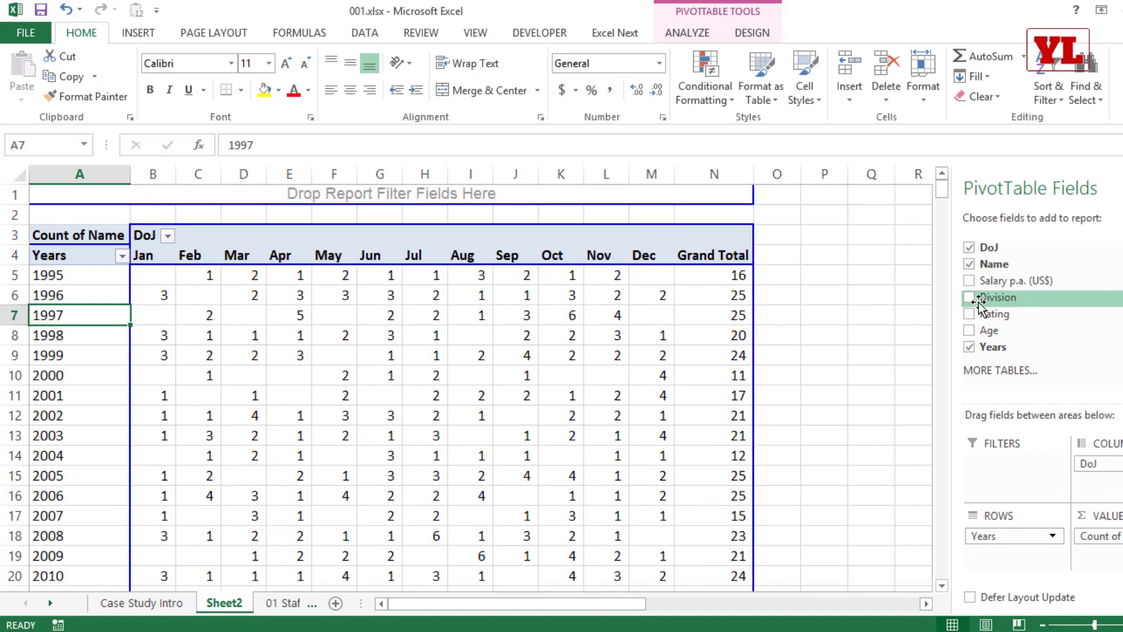
Add Division as a report filter and generate a separate report filter page for each division.
{"action": "left_click_drag", "start_coordinate": [979, 301], "coordinate": [499, 216]}
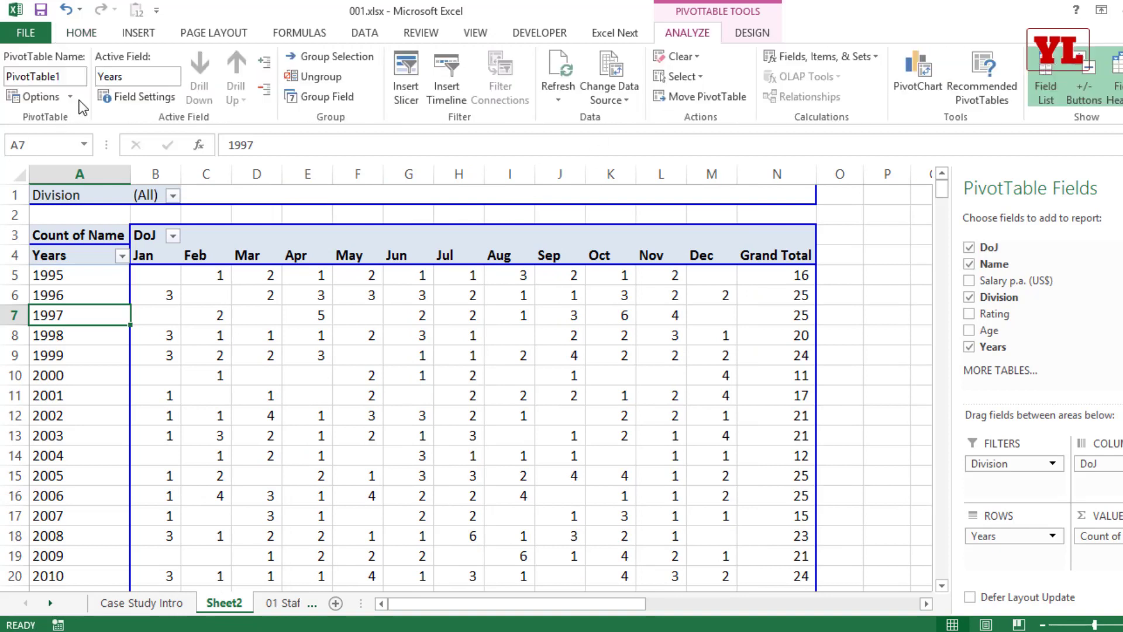
{"action": "left_click", "coordinate": [71, 97]}
{"action": "left_click", "coordinate": [77, 140]}
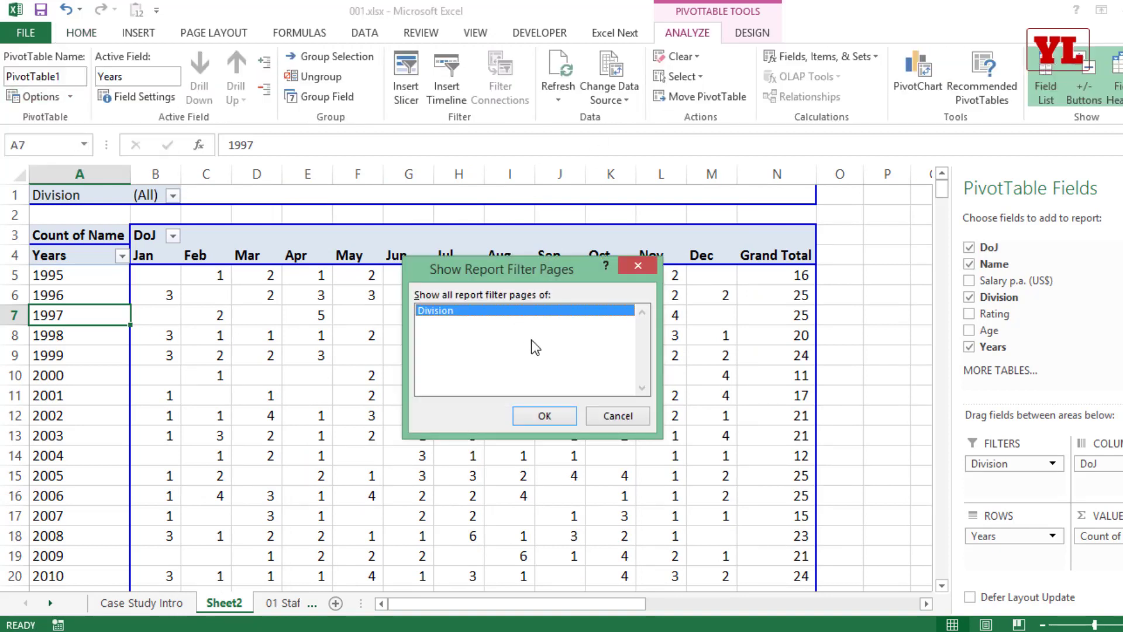
{"action": "left_click", "coordinate": [534, 425]}
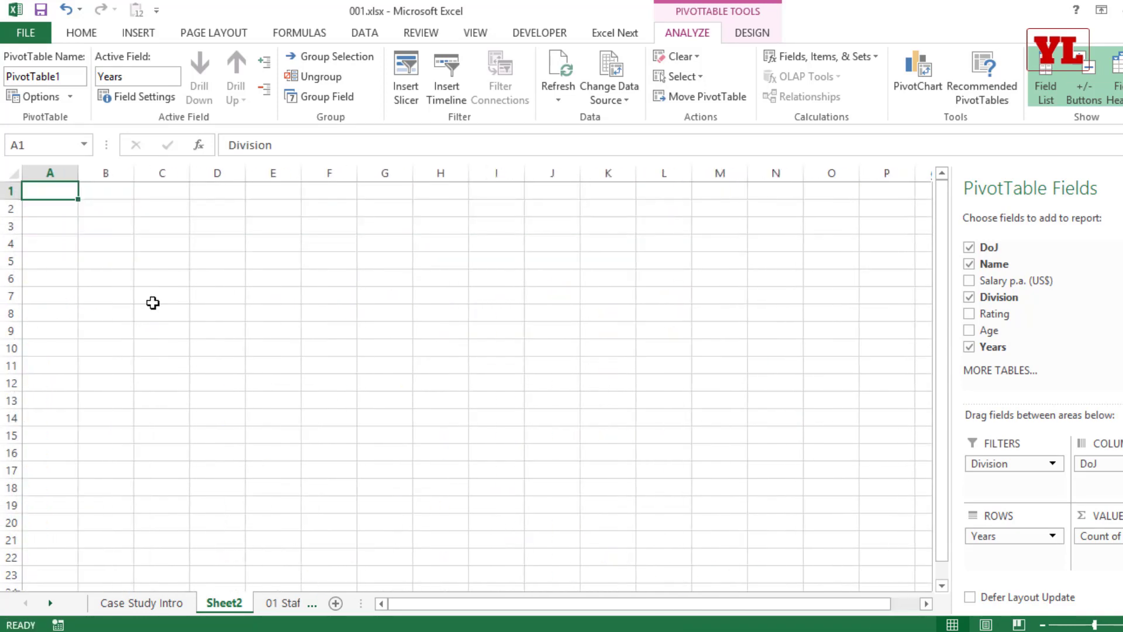
Look through the generated division sheets, including CDFD, ED and HFD, to check each division's joining report.
{"action": "left_click", "coordinate": [258, 603]}
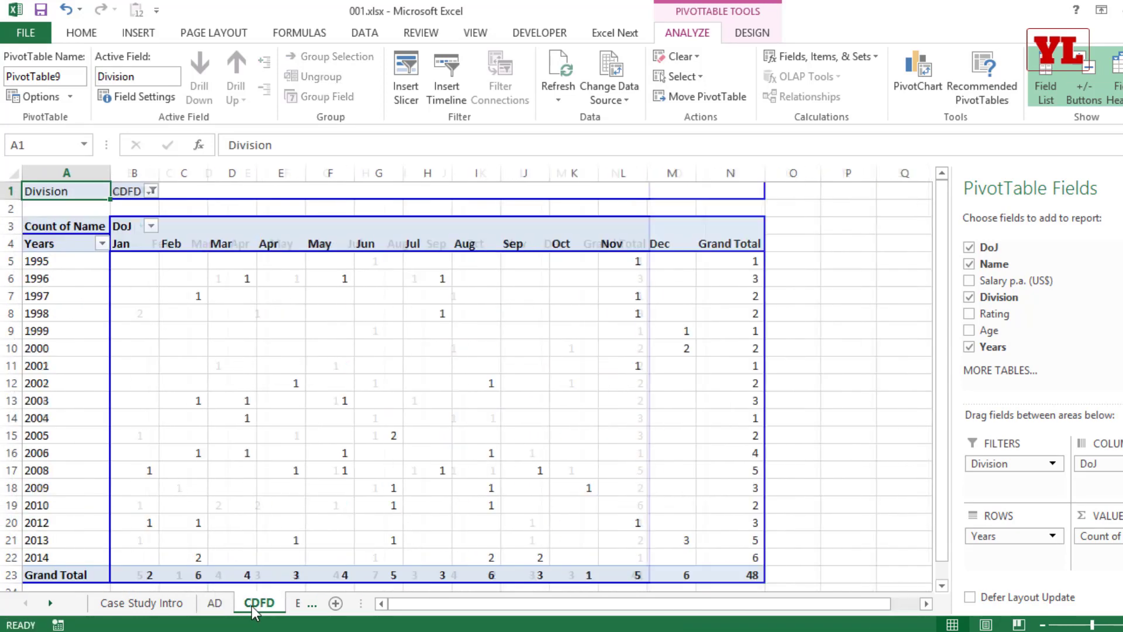
{"action": "left_click", "coordinate": [298, 603]}
{"action": "left_click", "coordinate": [240, 604]}
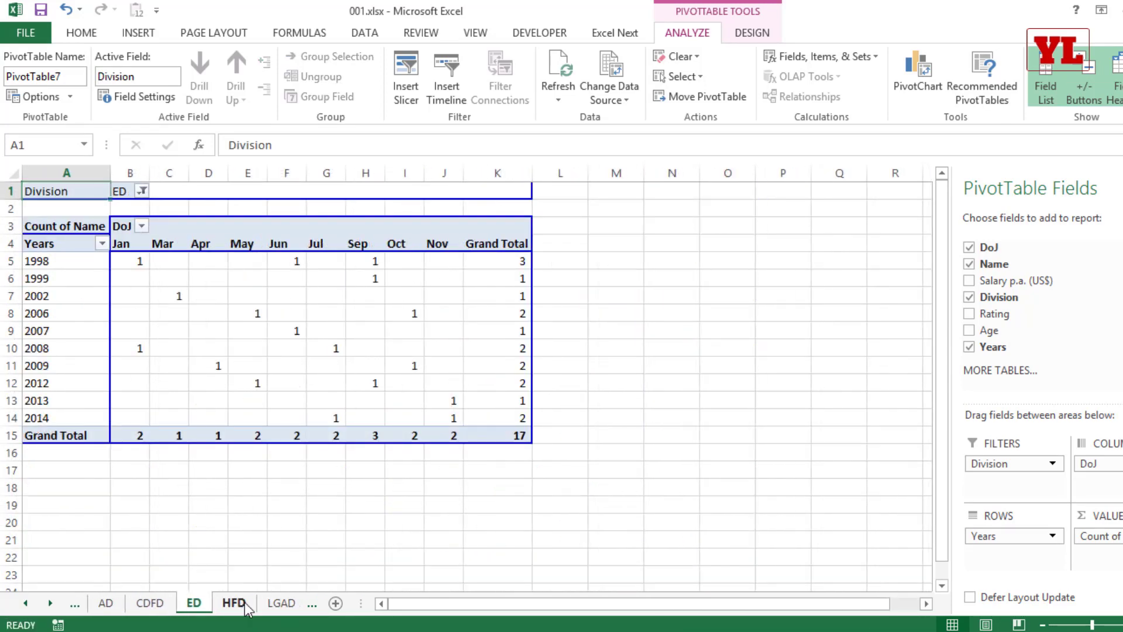
{"action": "left_click", "coordinate": [275, 603]}
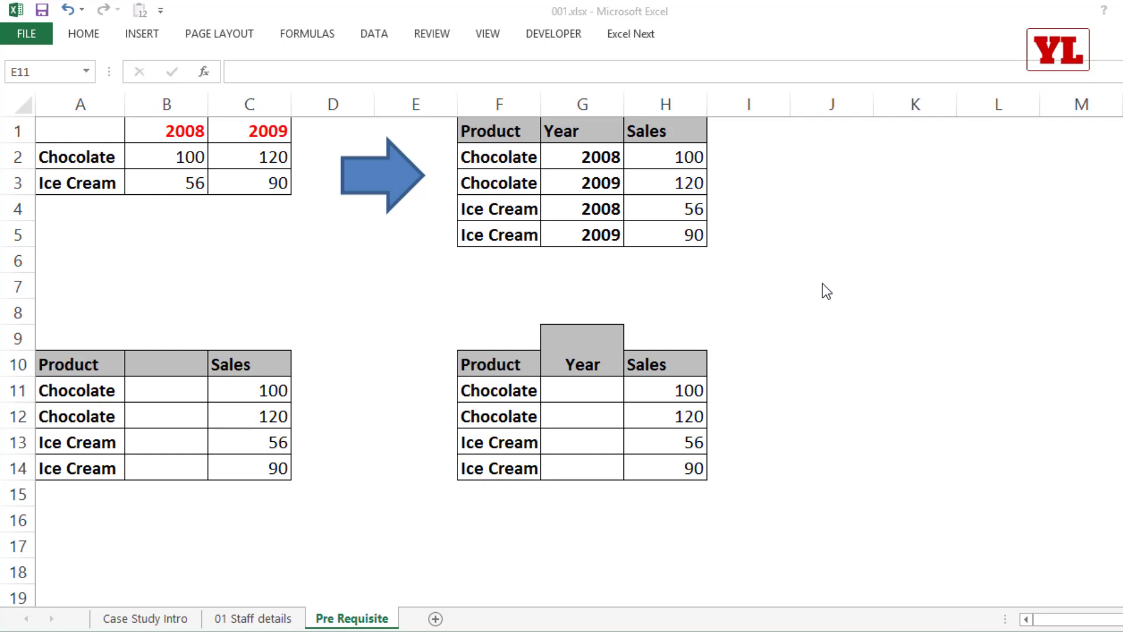
Compare the product-by-year cross-tab in A1:C3 with the Product, Year and Sales list in F1:H5 on the Pre Requisite sheet.
{"action": "left_click", "coordinate": [111, 156]}
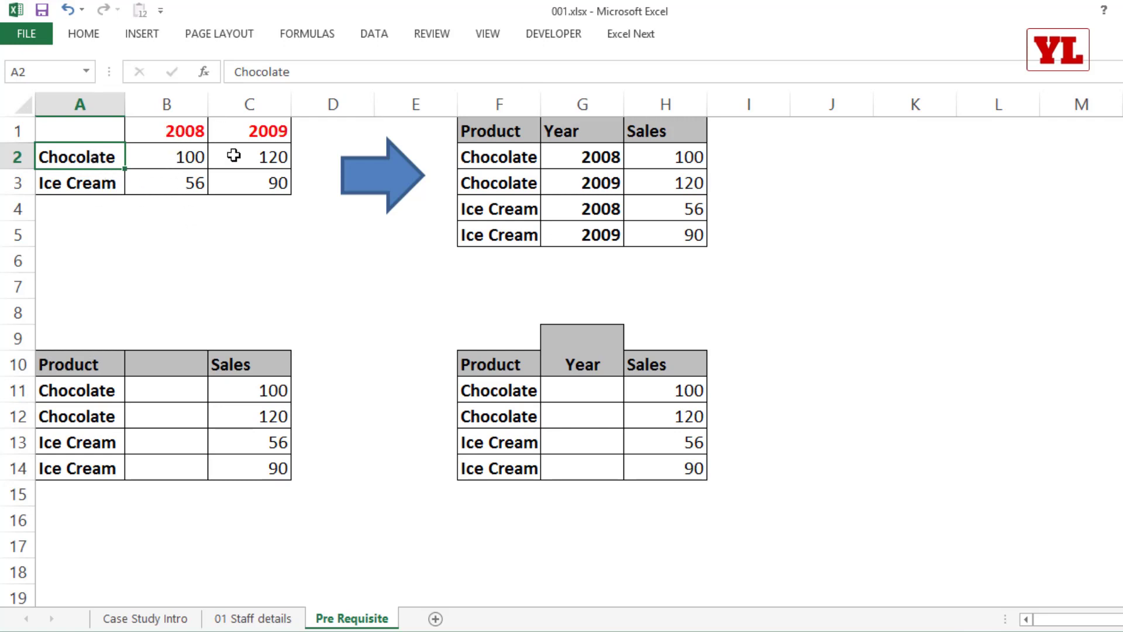
{"action": "left_click_drag", "start_coordinate": [91, 125], "coordinate": [91, 209]}
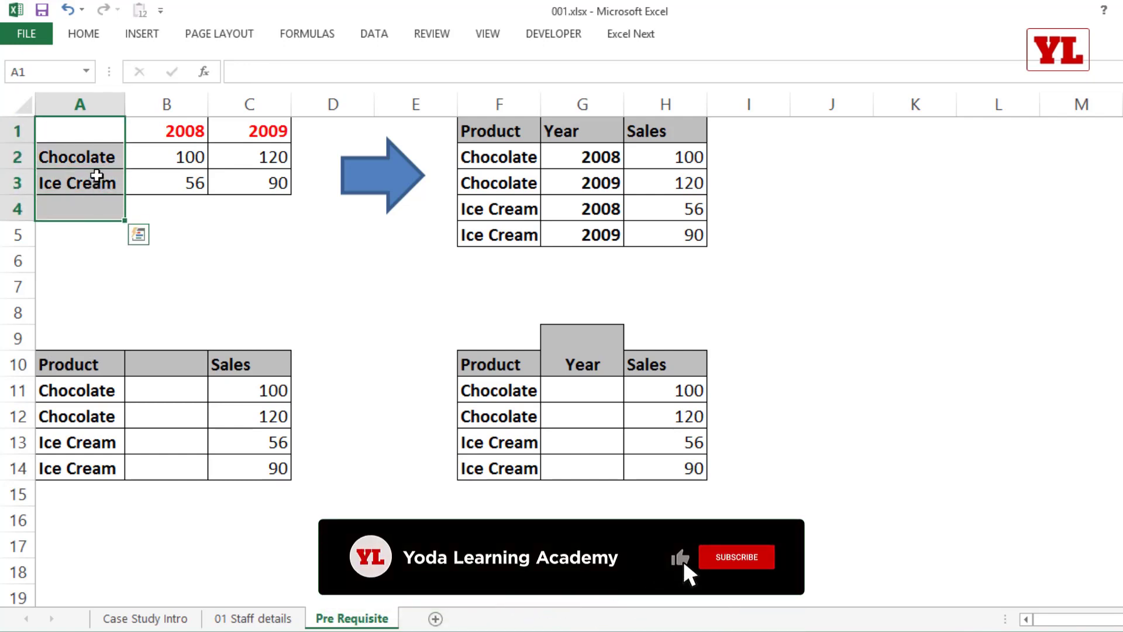
{"action": "left_click_drag", "start_coordinate": [100, 136], "coordinate": [252, 141], "text": "ctrl"}
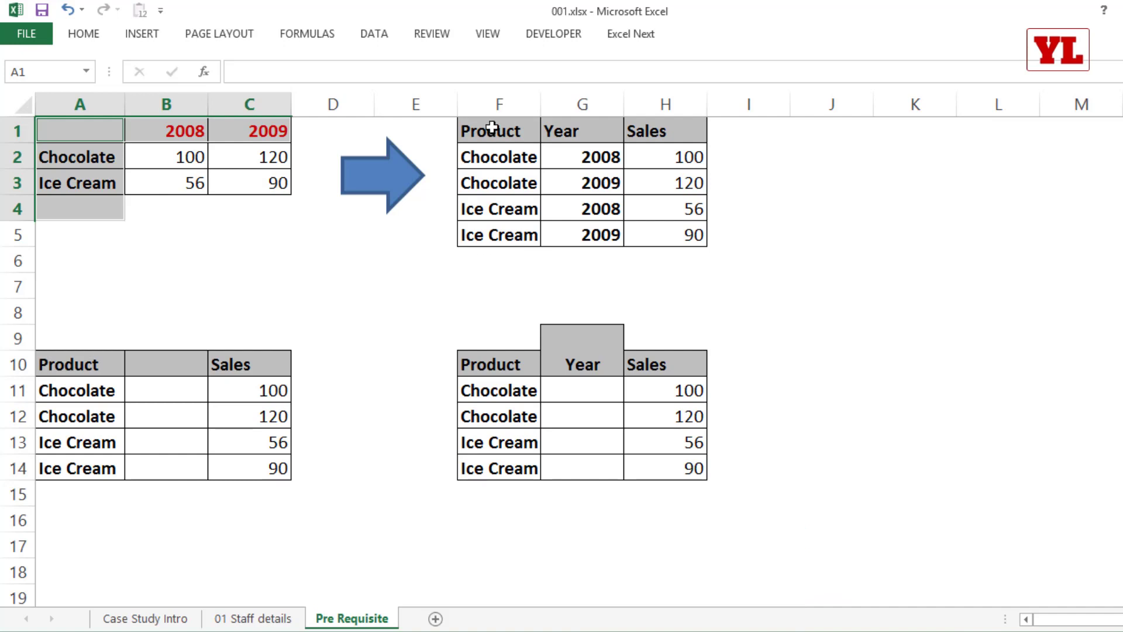
{"action": "left_click", "coordinate": [489, 156]}
{"action": "left_click", "coordinate": [588, 157]}
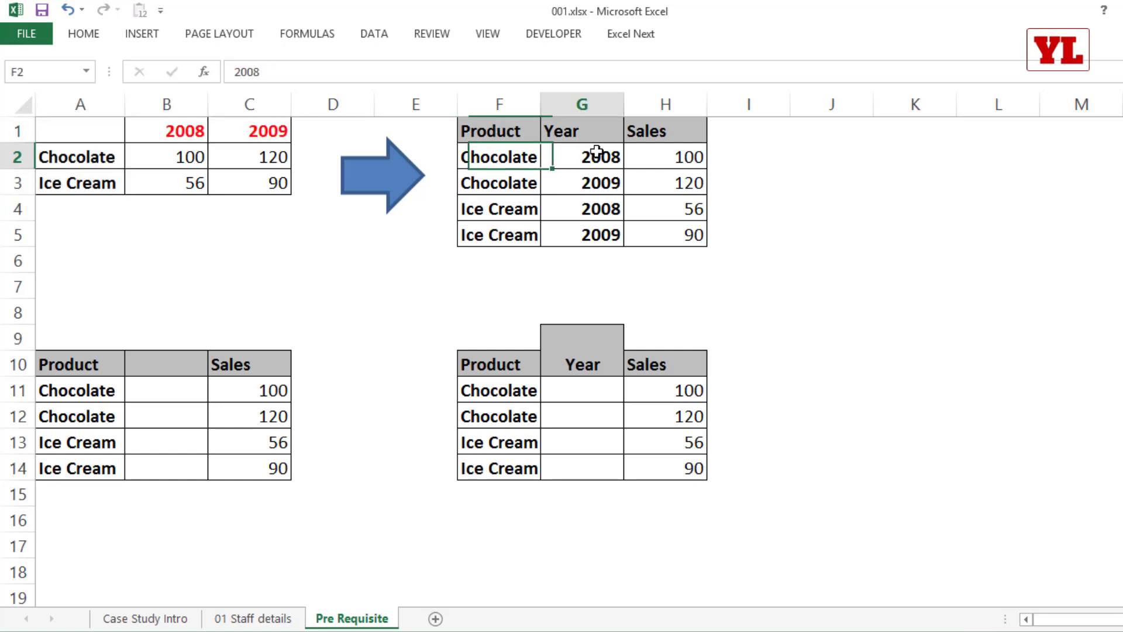
{"action": "left_click", "coordinate": [693, 156]}
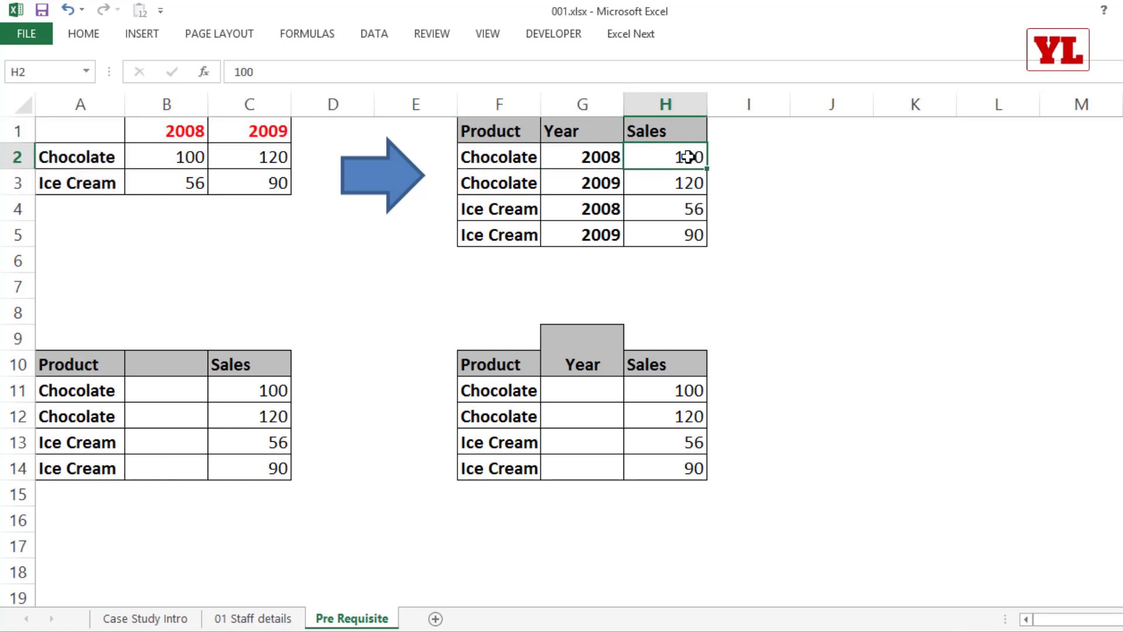
{"action": "left_click", "coordinate": [495, 150]}
{"action": "left_click_drag", "start_coordinate": [555, 155], "coordinate": [675, 158]}
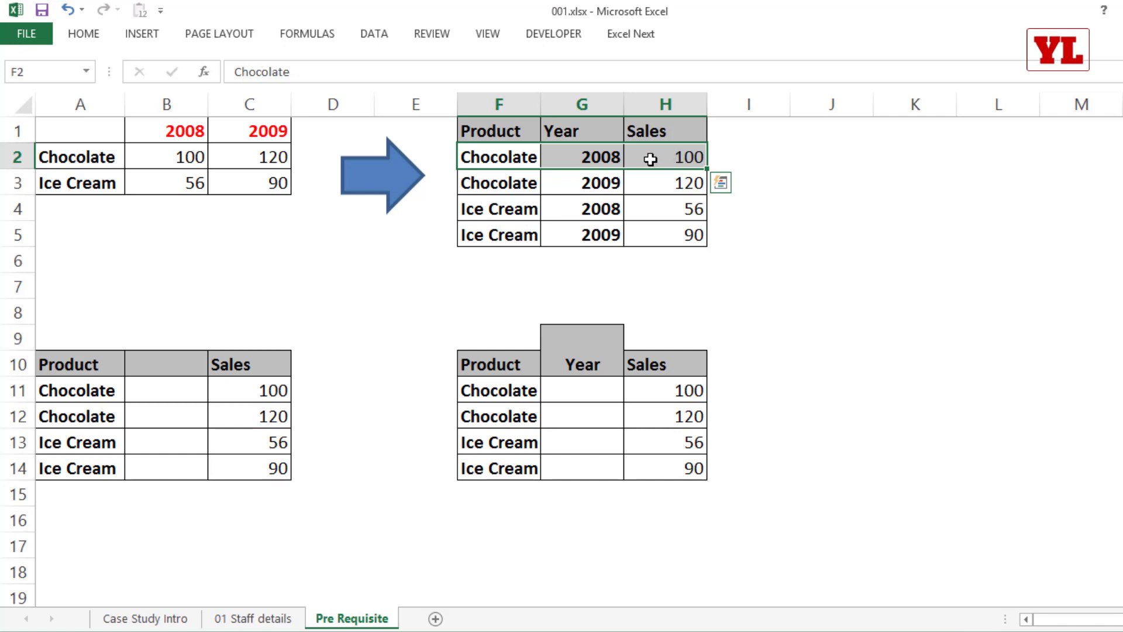
{"action": "left_click_drag", "start_coordinate": [105, 123], "coordinate": [261, 159]}
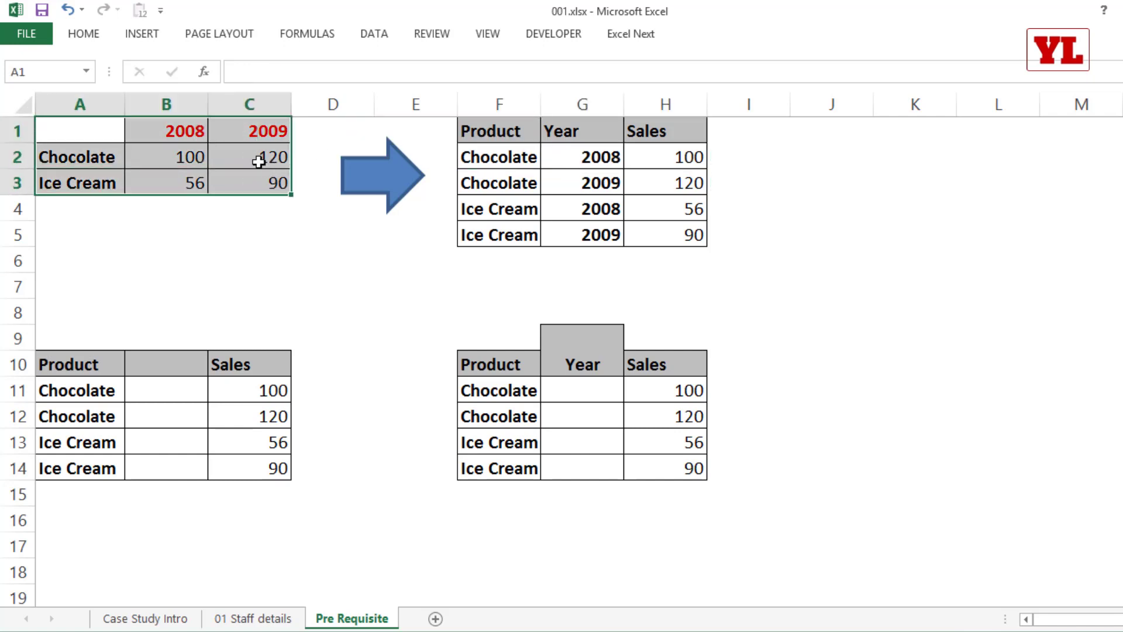
{"action": "left_click_drag", "start_coordinate": [499, 128], "coordinate": [669, 228]}
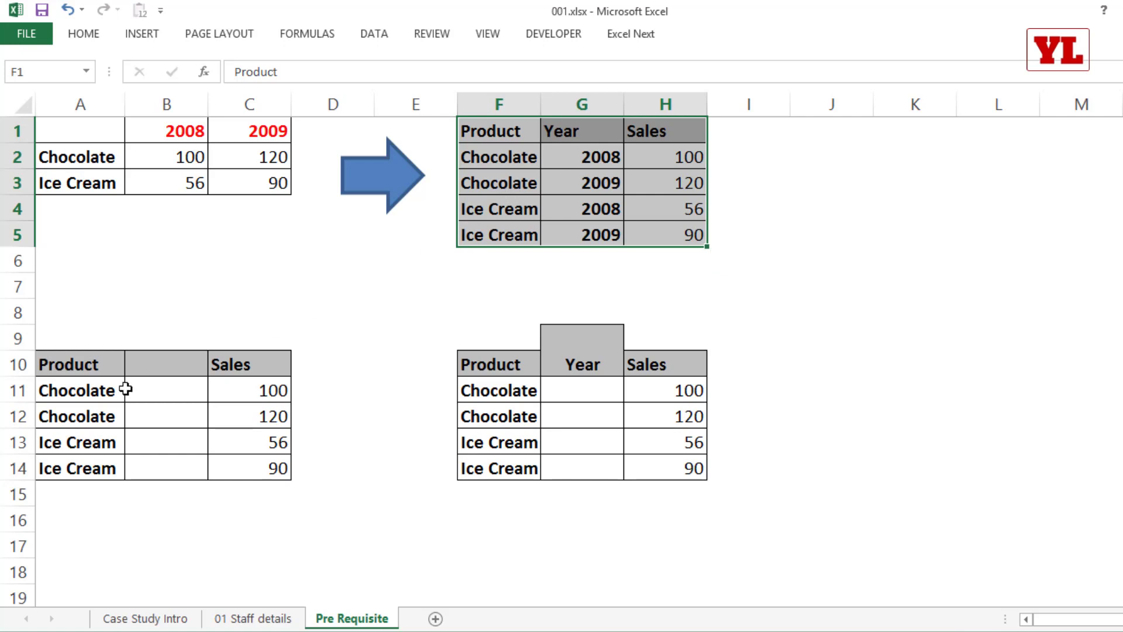
Try to create a PivotTable on a new worksheet from A10:C14, the table with a blank column header.
{"action": "left_click", "coordinate": [168, 368]}
{"action": "left_click_drag", "start_coordinate": [103, 358], "coordinate": [240, 456]}
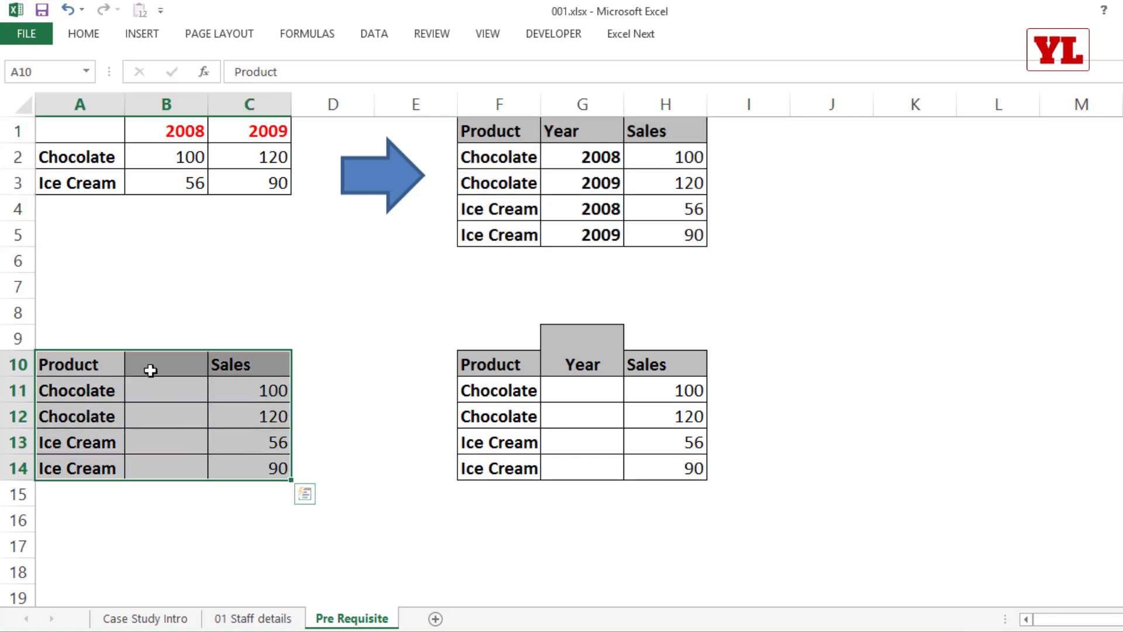
{"action": "left_click", "coordinate": [143, 34]}
{"action": "left_click", "coordinate": [16, 71]}
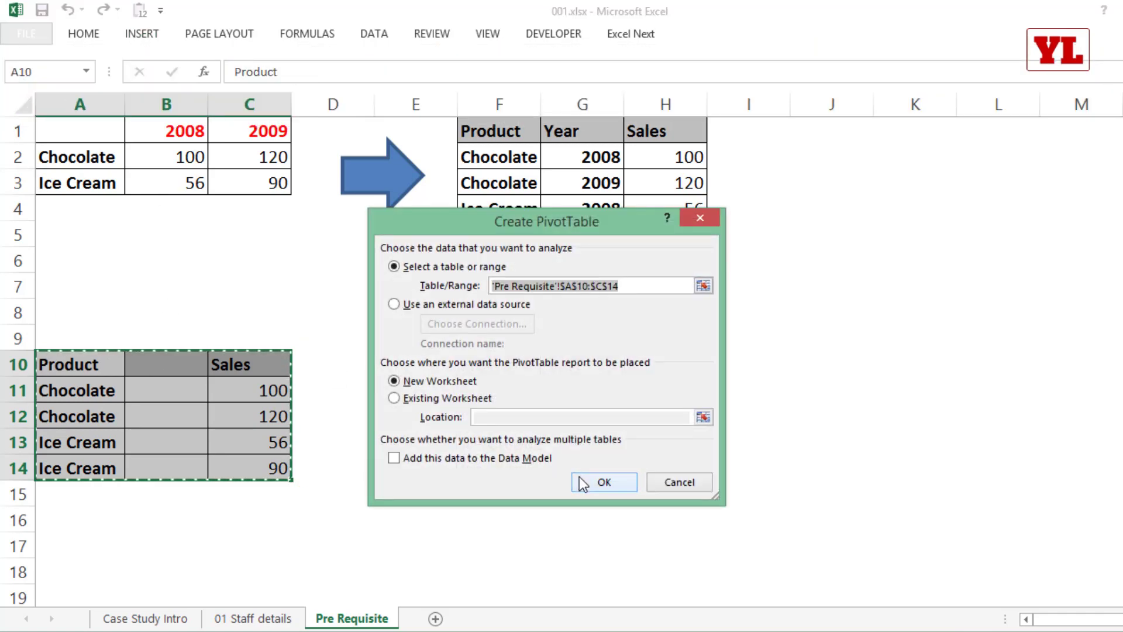
{"action": "left_click", "coordinate": [581, 480]}
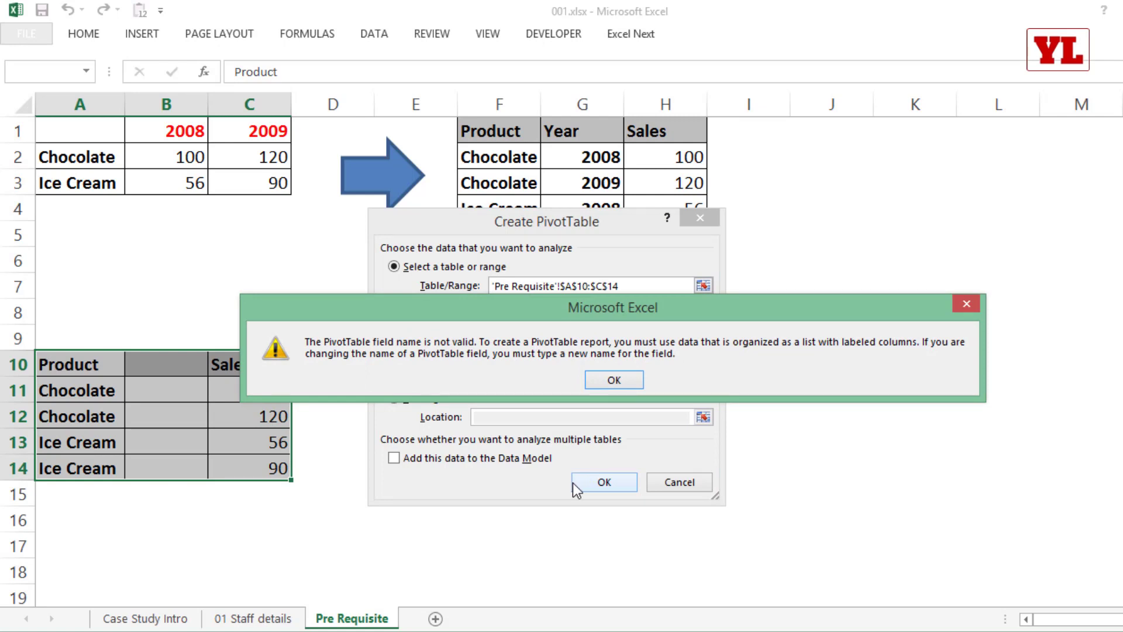
{"action": "key", "text": "Escape"}
{"action": "key", "text": "Escape"}
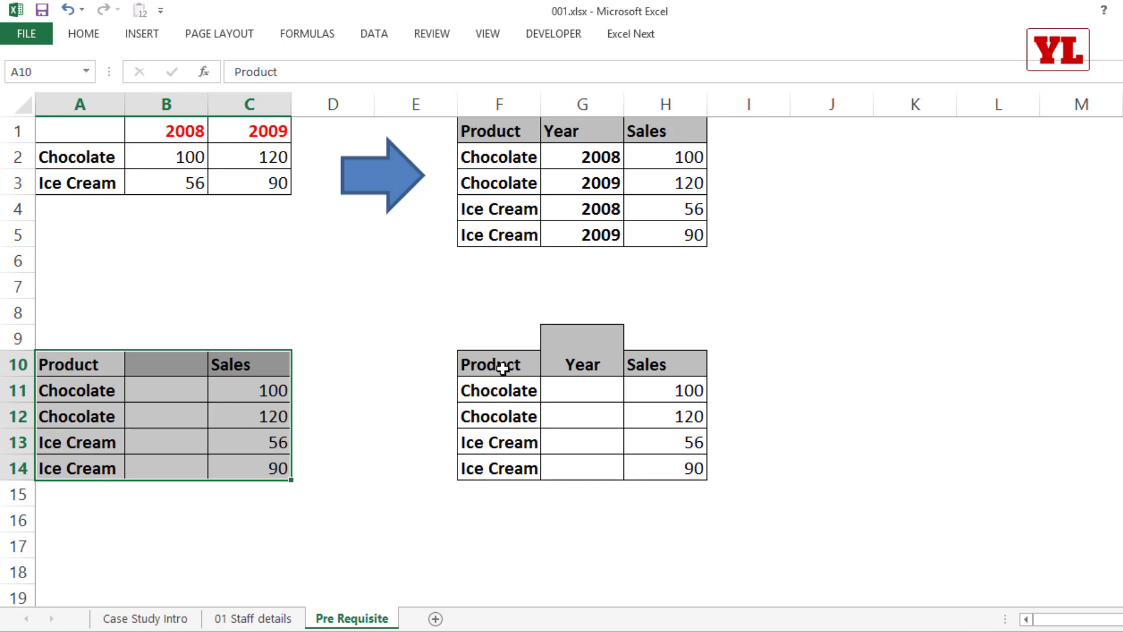
Try to create a PivotTable on a new worksheet from F9:H14, the table whose Year header is merged across two rows.
{"action": "left_click_drag", "start_coordinate": [502, 367], "coordinate": [649, 367]}
{"action": "left_click", "coordinate": [597, 356]}
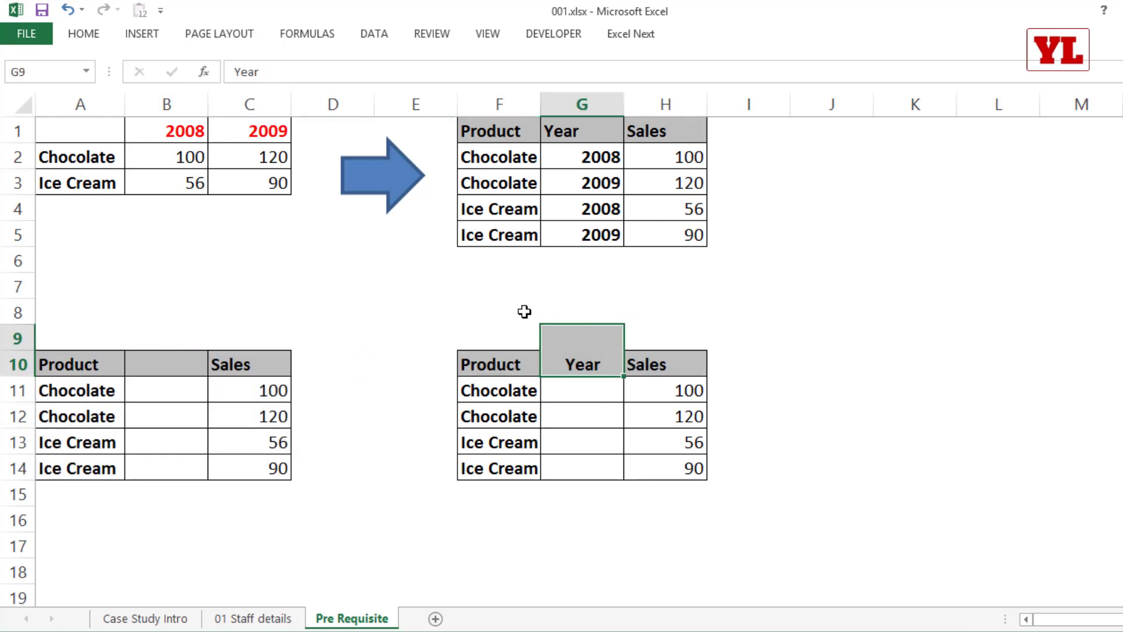
{"action": "left_click", "coordinate": [488, 367]}
{"action": "mouse_move", "coordinate": [488, 366]}
{"action": "left_mouse_down"}
{"action": "mouse_move", "coordinate": [657, 388]}
{"action": "mouse_move", "coordinate": [658, 470]}
{"action": "left_mouse_up"}
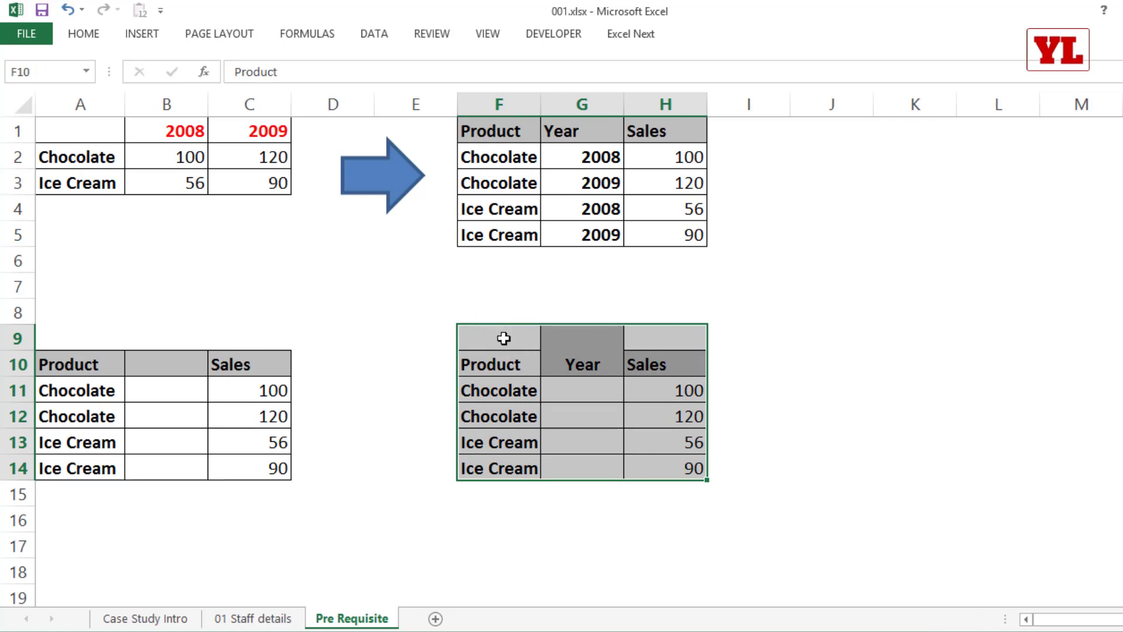
{"action": "left_click", "coordinate": [145, 35]}
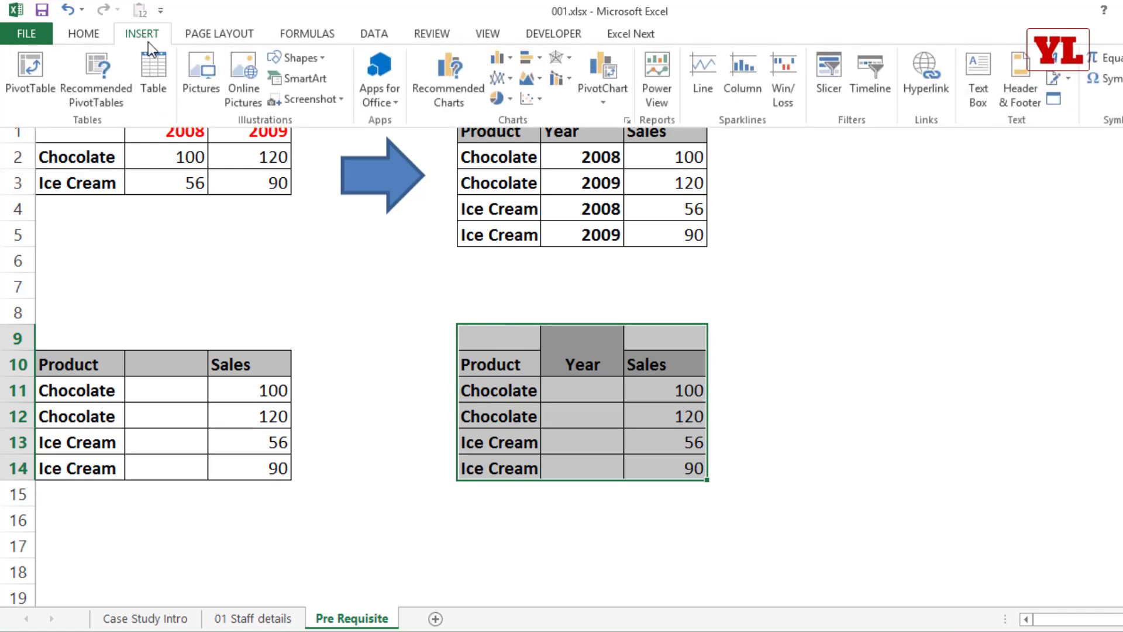
{"action": "left_click", "coordinate": [26, 70]}
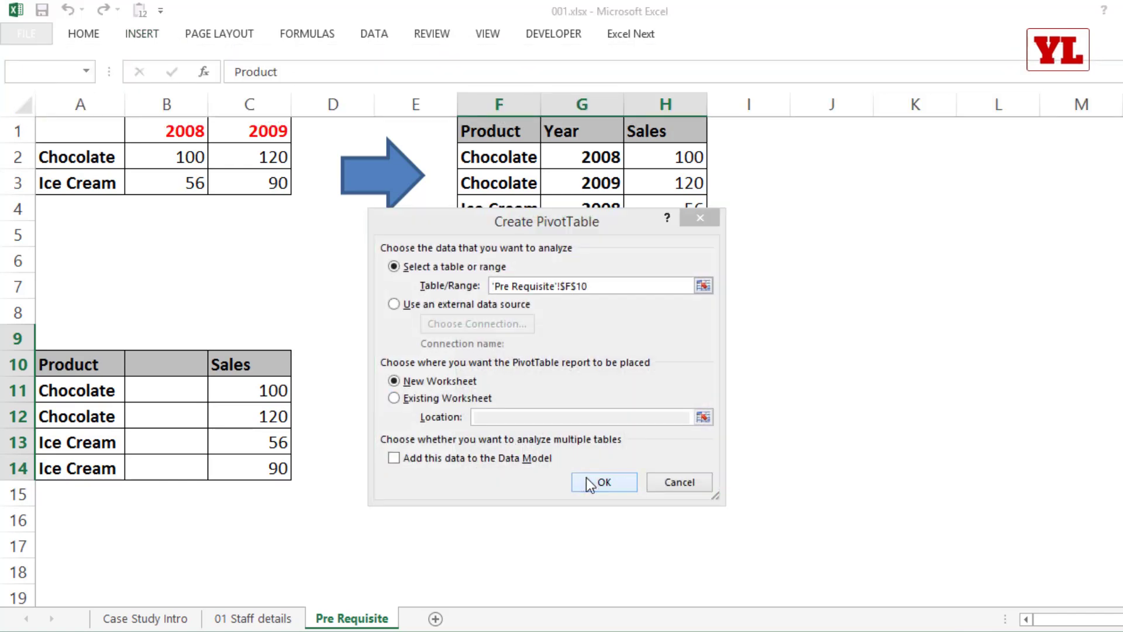
{"action": "left_click", "coordinate": [590, 481]}
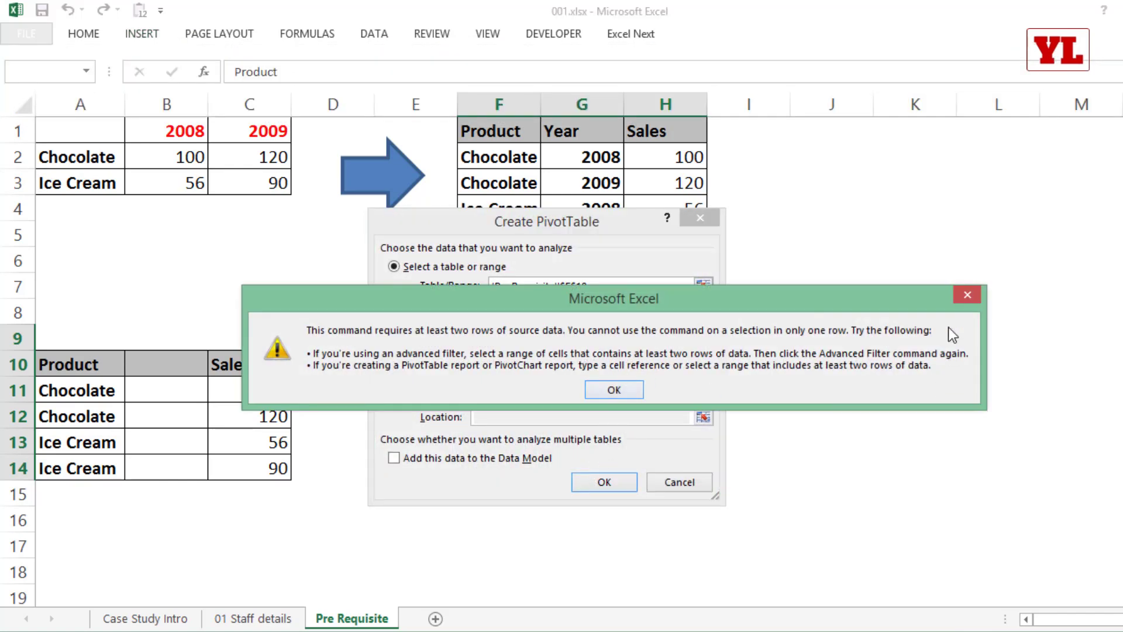
{"action": "key", "text": "Return"}
{"action": "left_click", "coordinate": [700, 217]}
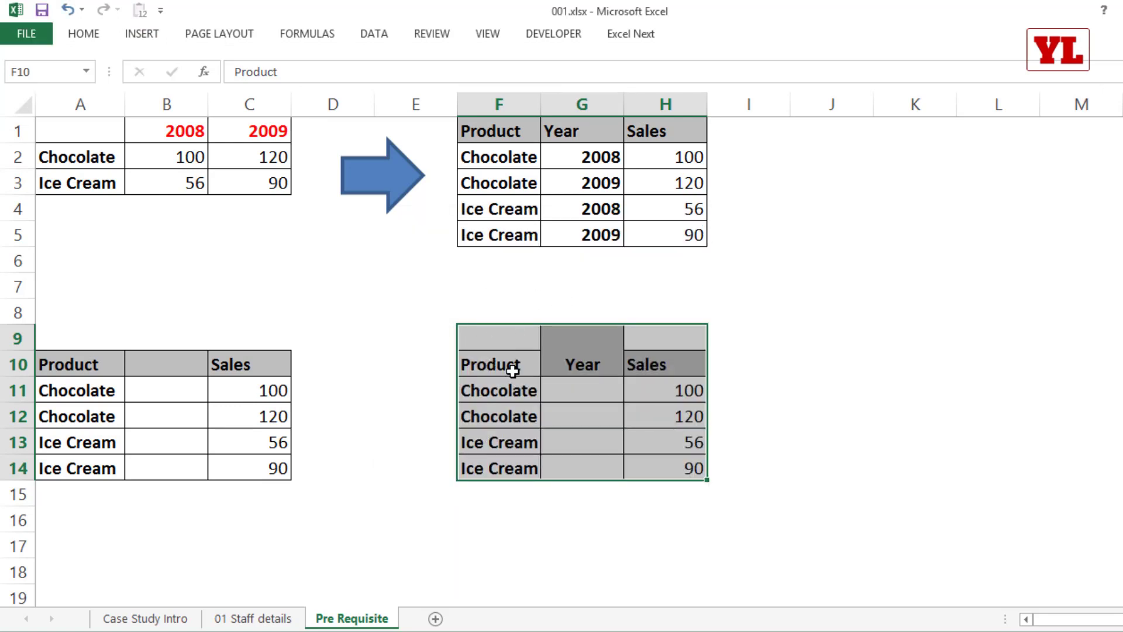
Compare the headers of the Product, Year and Sales list in F1:H5 with the blank header in B10 and the merged header in G9:G10.
{"action": "left_click", "coordinate": [507, 332]}
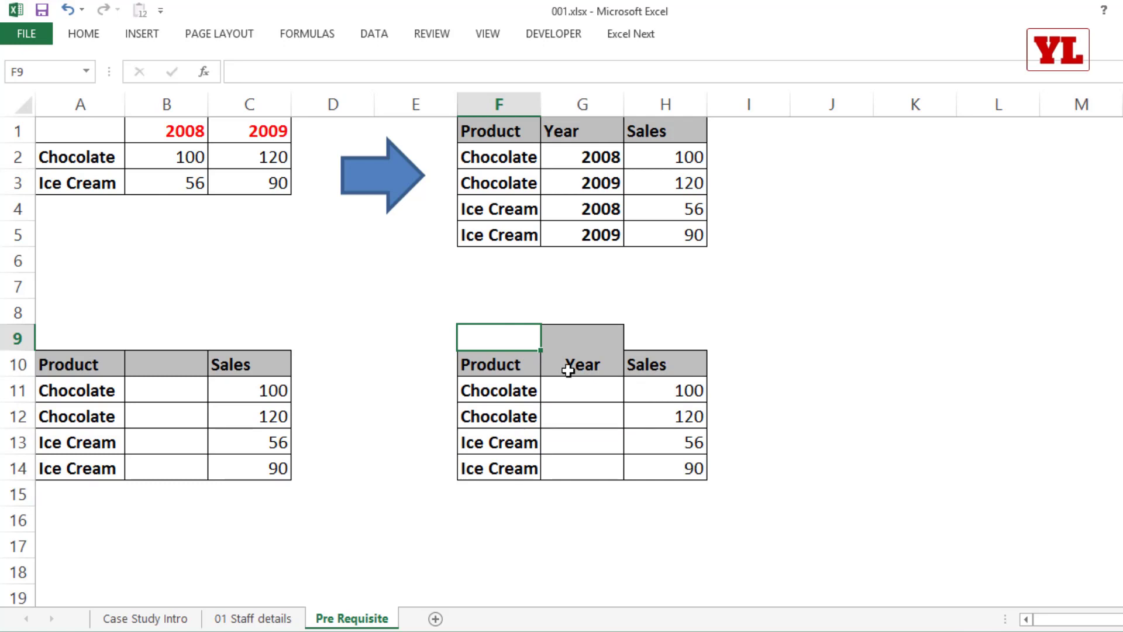
{"action": "left_click_drag", "start_coordinate": [497, 140], "coordinate": [491, 233]}
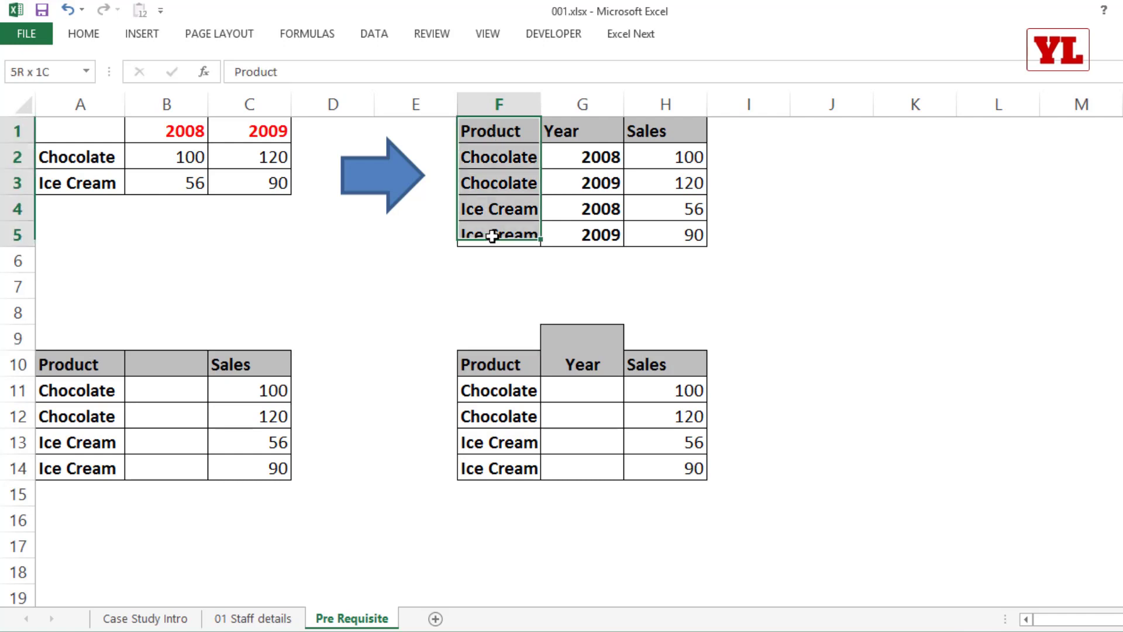
{"action": "key", "text": "Right"}
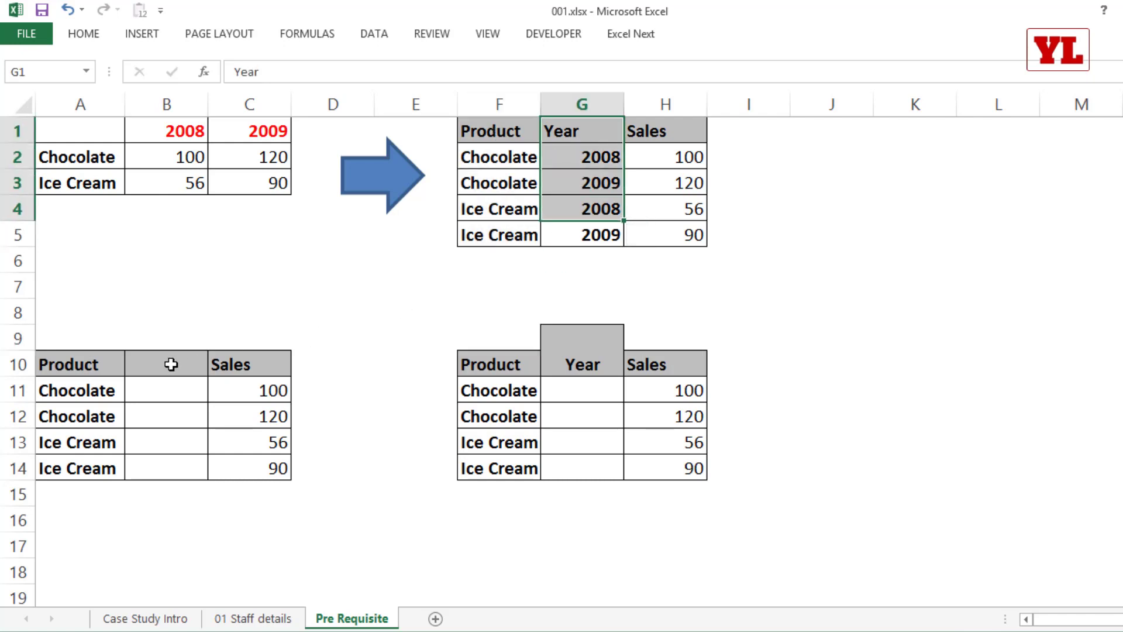
{"action": "left_click", "coordinate": [169, 364]}
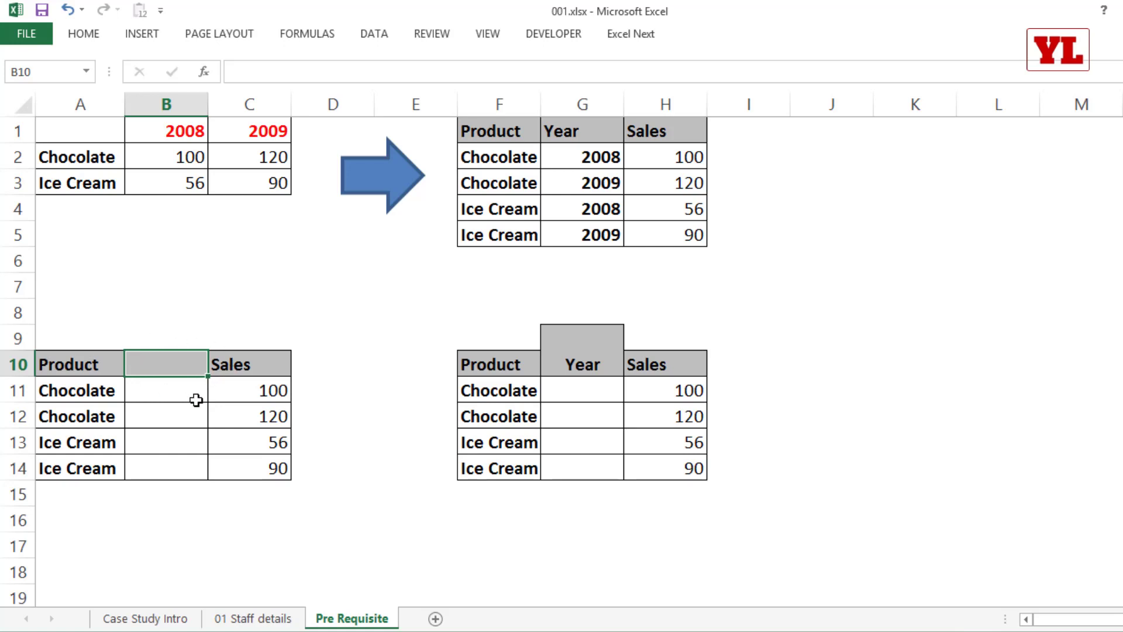
{"action": "left_click_drag", "start_coordinate": [493, 366], "coordinate": [670, 366]}
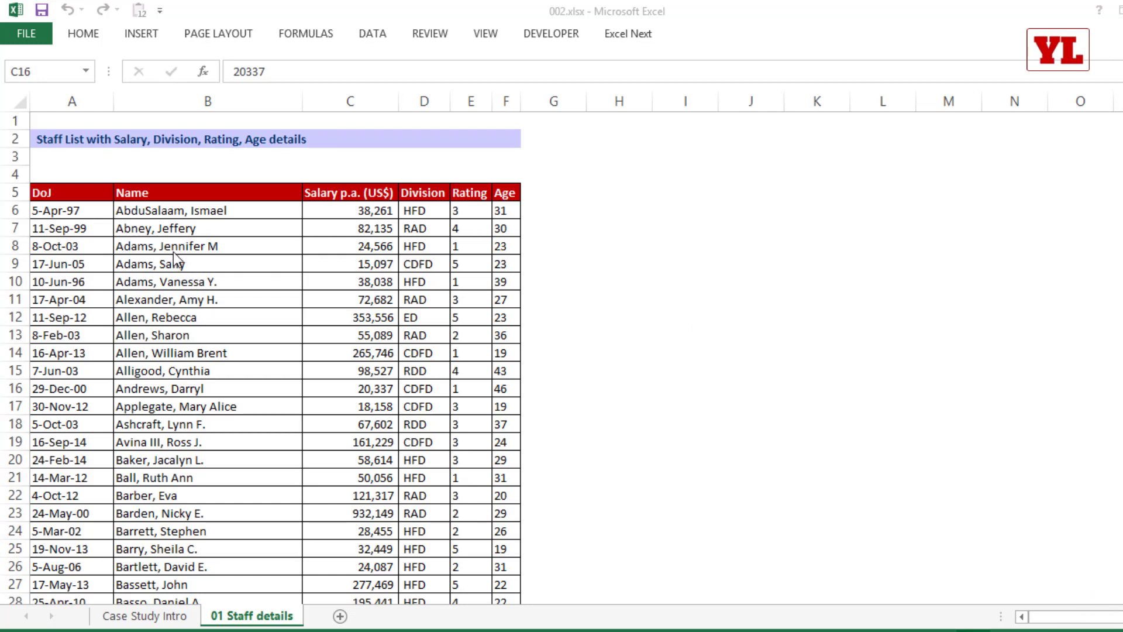
Examine the Name, Salary, Division, Rating and Age columns and the header row of the staff list in 002.xlsx.
{"action": "left_click", "coordinate": [226, 230]}
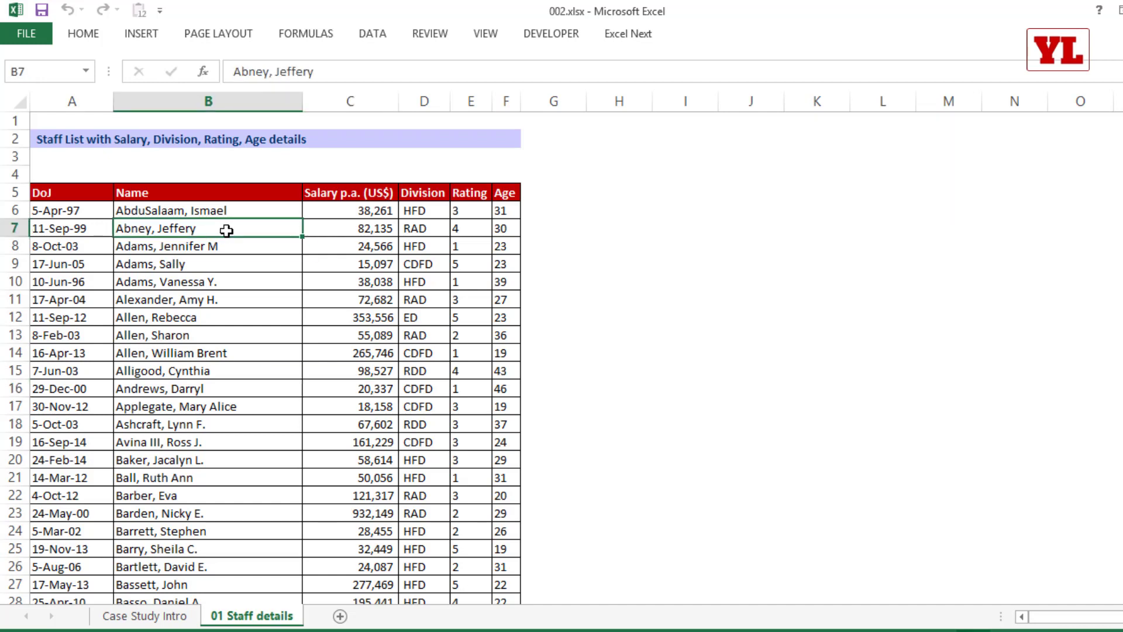
{"action": "left_click", "coordinate": [370, 238]}
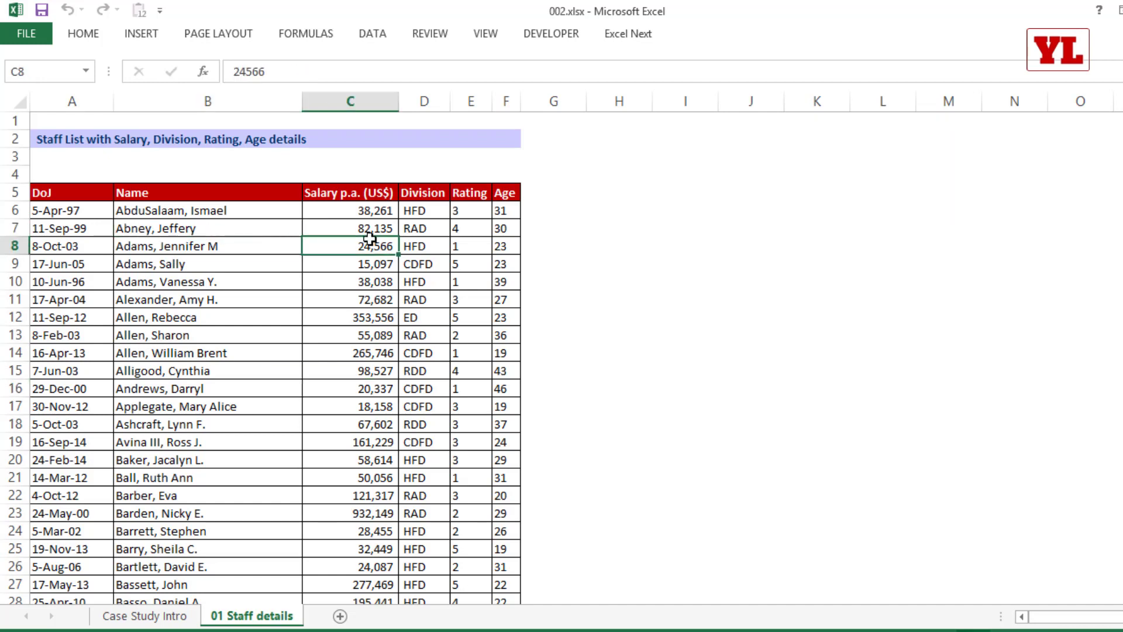
{"action": "left_click", "coordinate": [423, 244]}
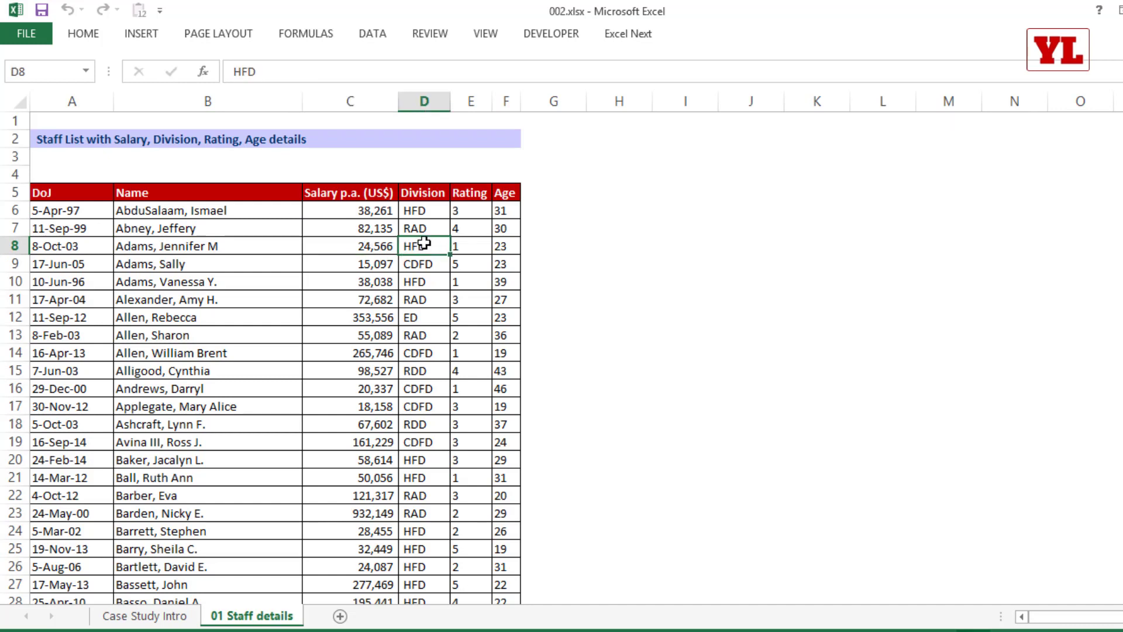
{"action": "left_click_drag", "start_coordinate": [462, 231], "coordinate": [463, 311]}
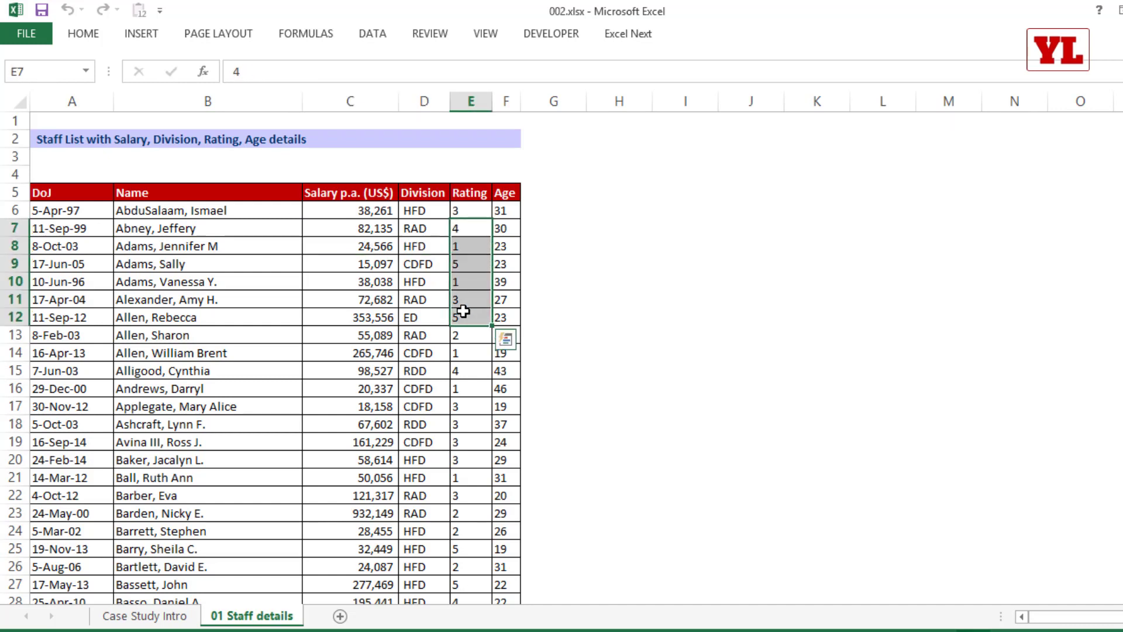
{"action": "left_click", "coordinate": [500, 243]}
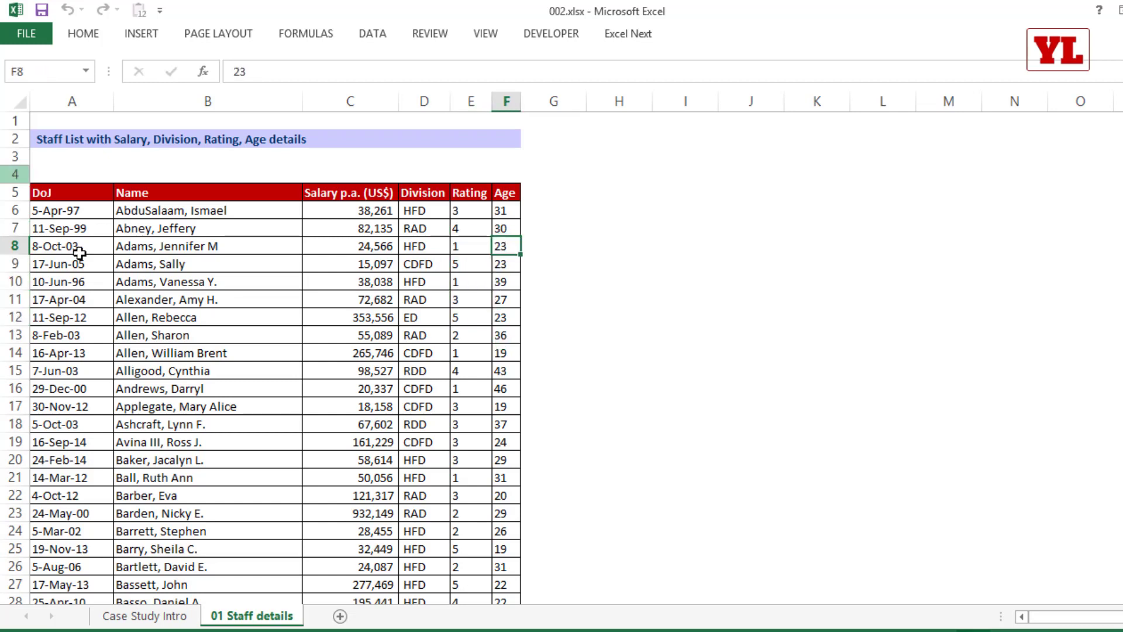
{"action": "left_click_drag", "start_coordinate": [83, 193], "coordinate": [508, 194]}
{"action": "left_click", "coordinate": [340, 193]}
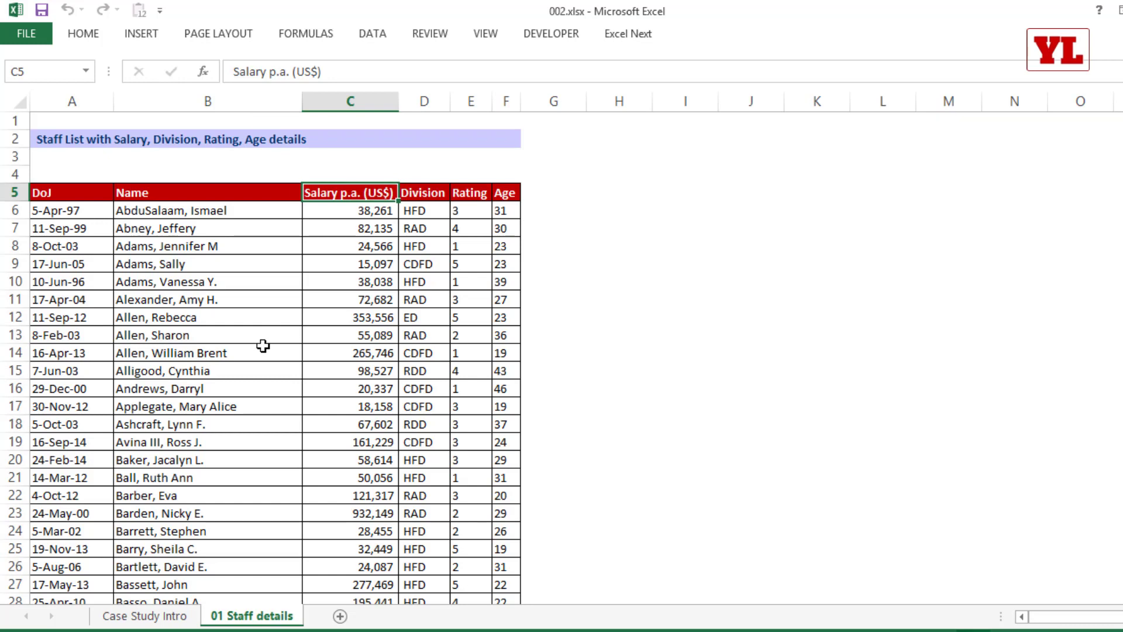
Create a PivotTable on a new worksheet from the whole staff list, A5:F422, including its header row.
{"action": "left_click", "coordinate": [69, 194]}
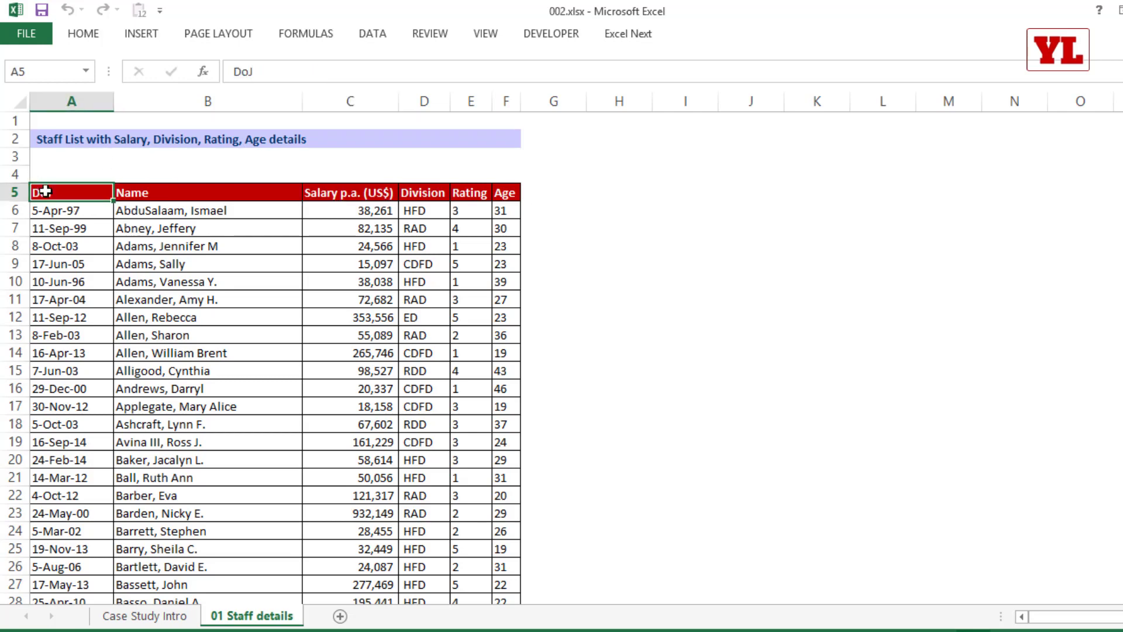
{"action": "key", "text": "ctrl+shift+Right"}
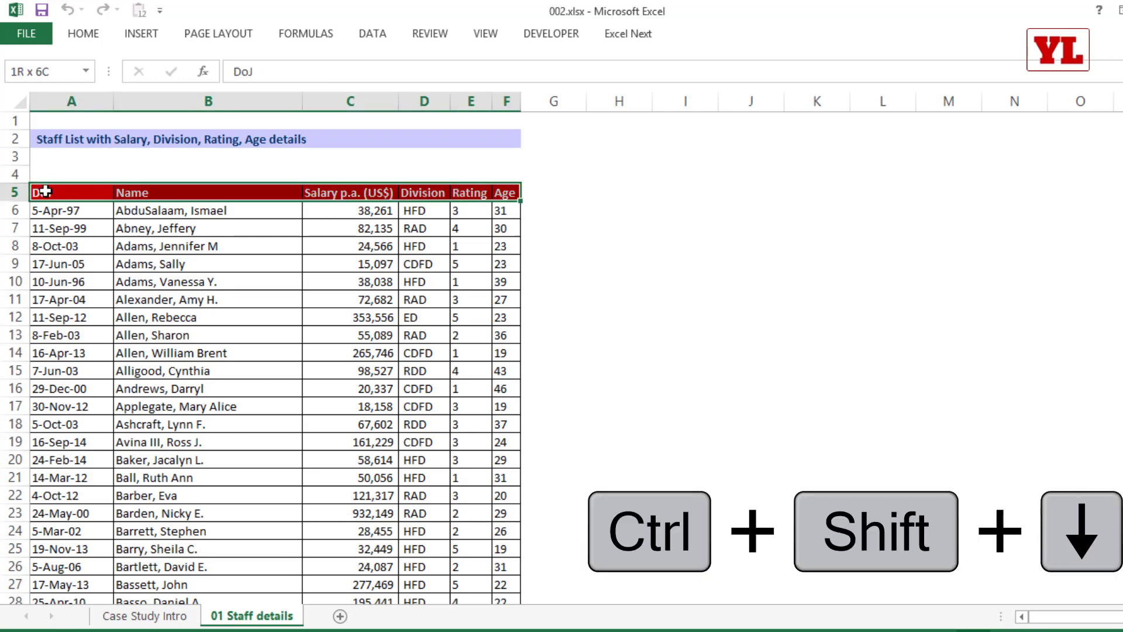
{"action": "key", "text": "ctrl+shift+Down"}
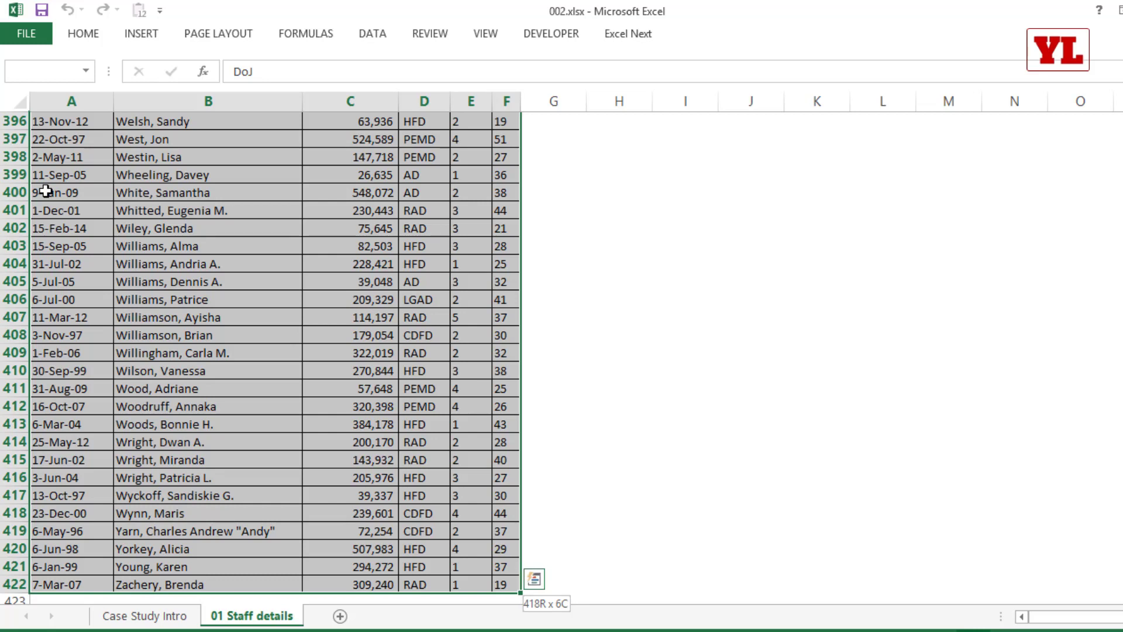
{"action": "key", "text": "ctrl+shift+Down"}
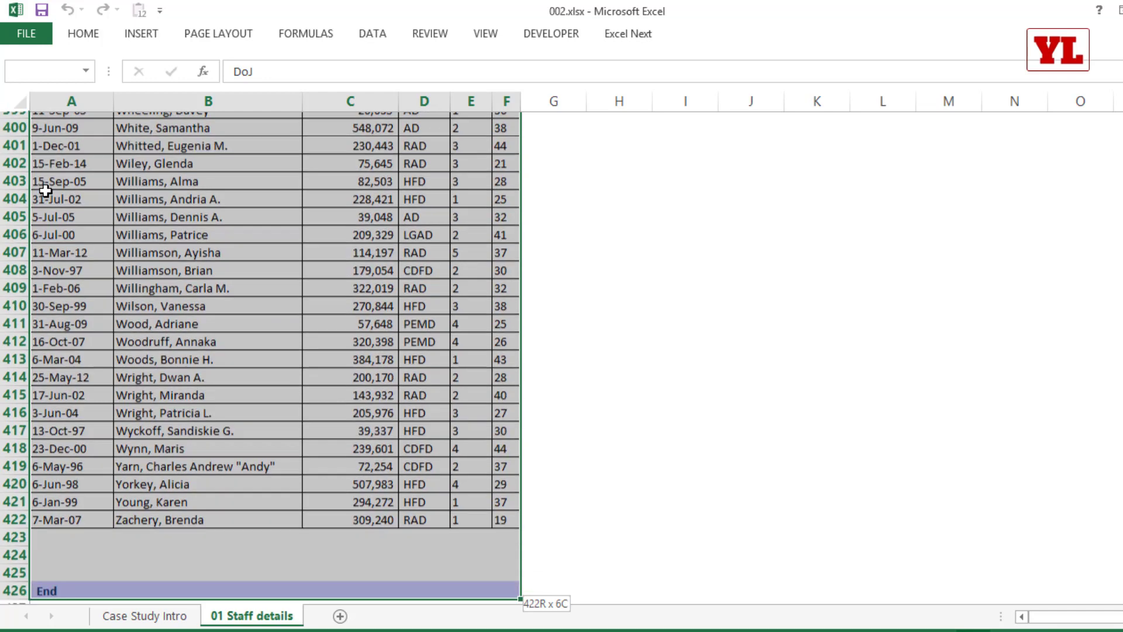
{"action": "key", "text": "ctrl+shift+Up"}
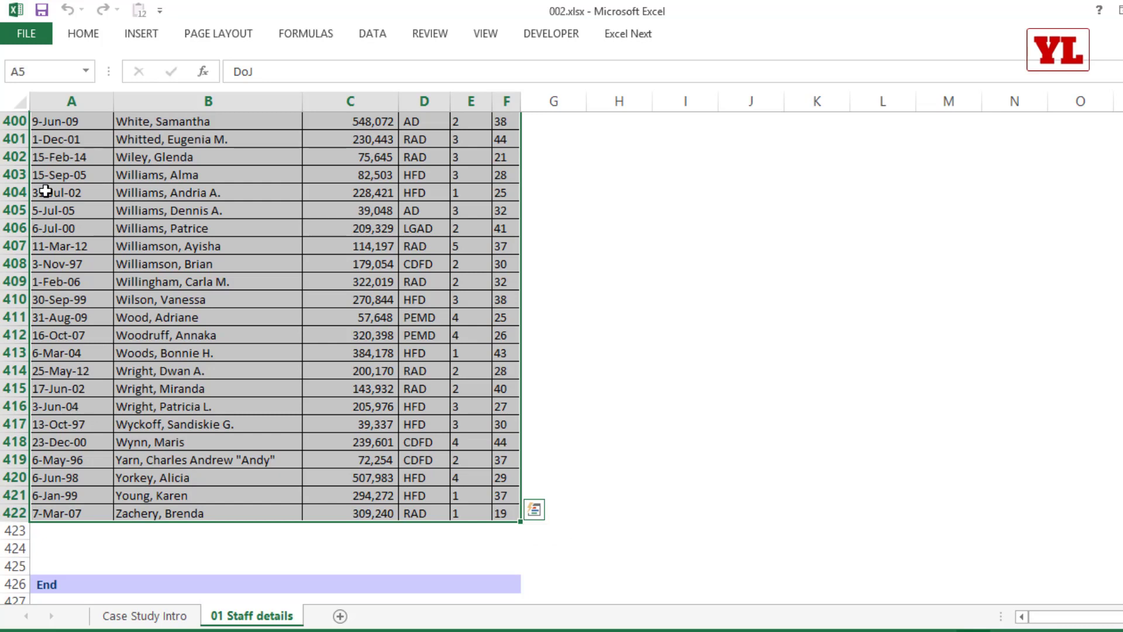
{"action": "key", "text": "ctrl+BackSpace"}
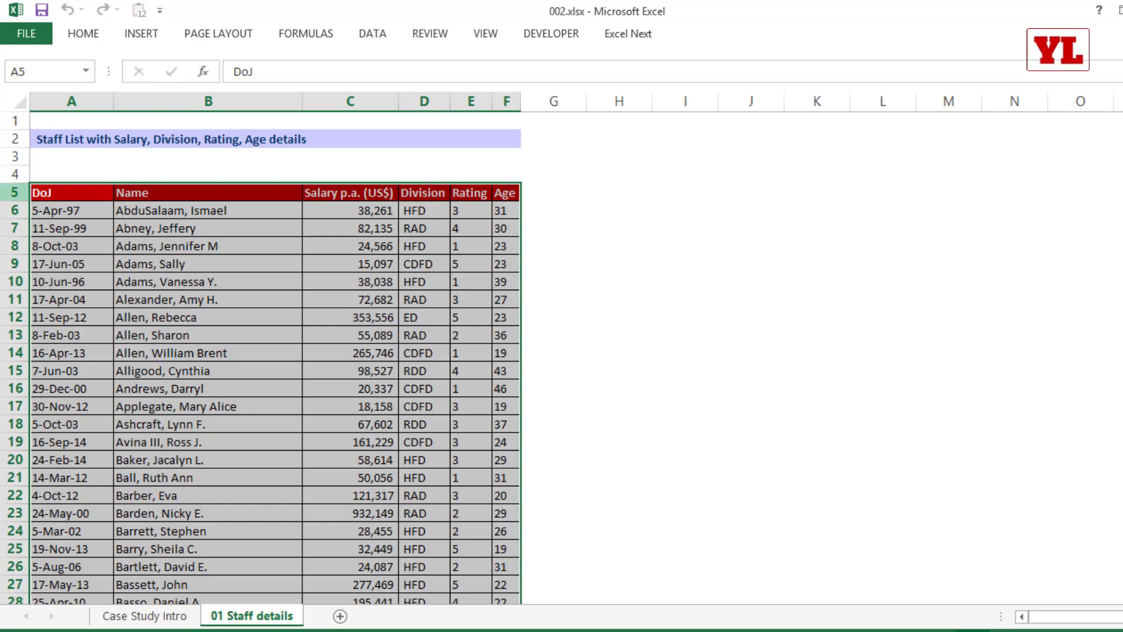
{"action": "left_click", "coordinate": [146, 36]}
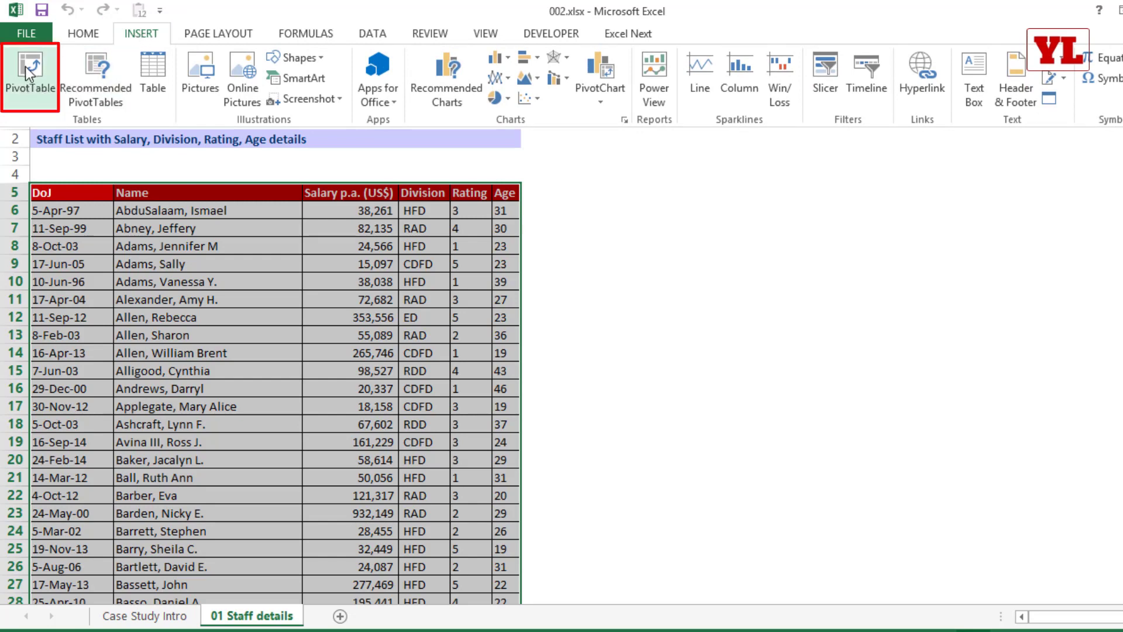
{"action": "left_click", "coordinate": [31, 86]}
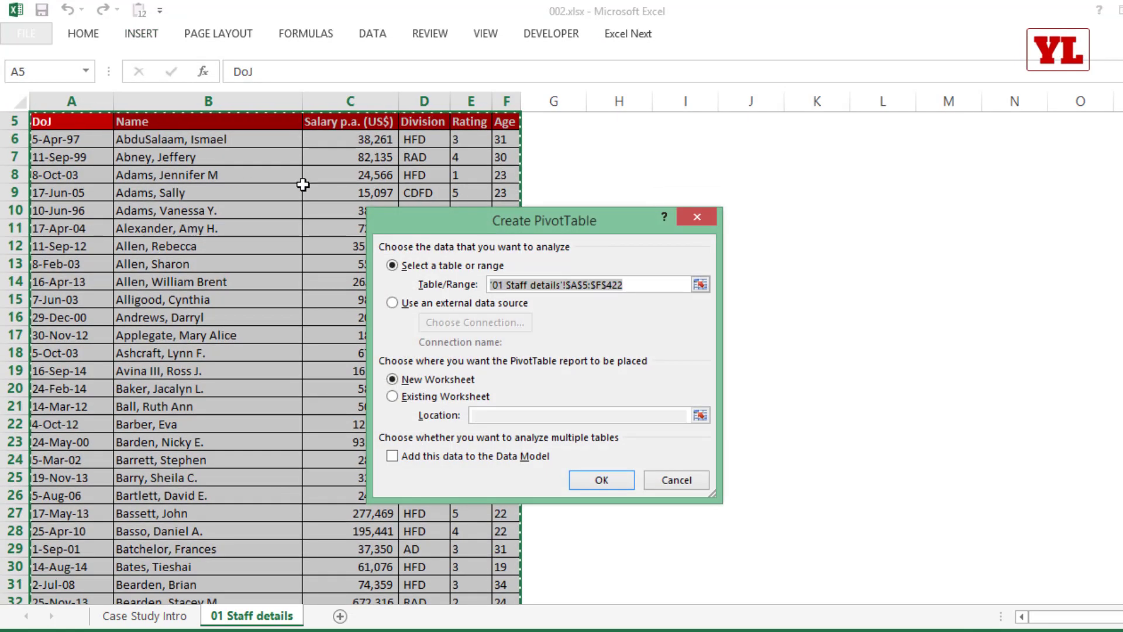
{"action": "left_click_drag", "start_coordinate": [427, 226], "coordinate": [150, 119]}
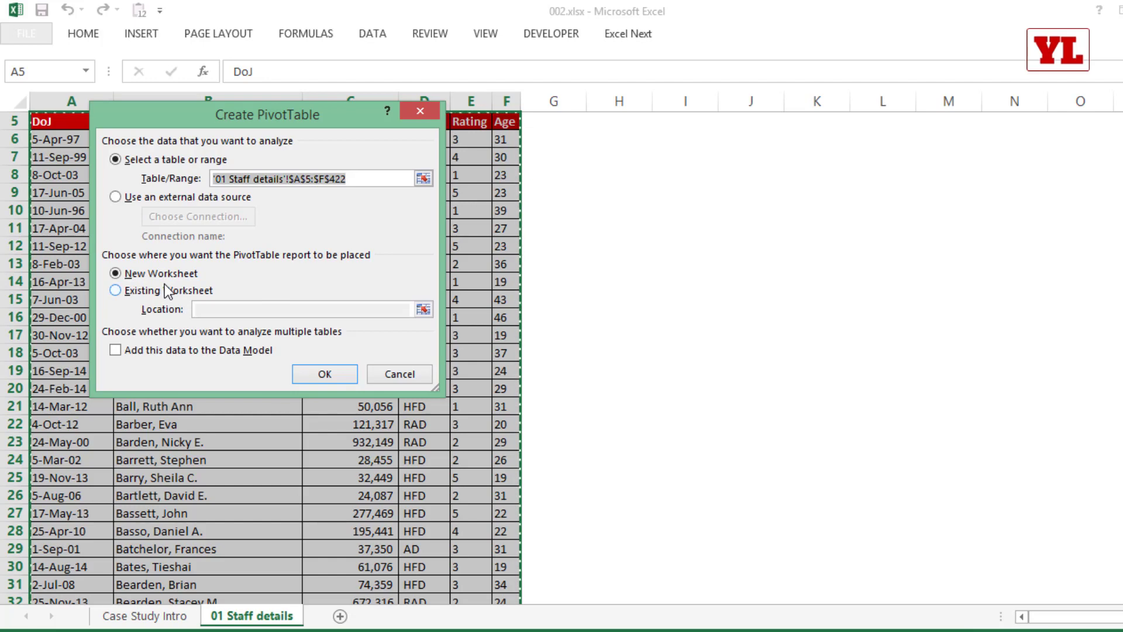
{"action": "left_click", "coordinate": [323, 375]}
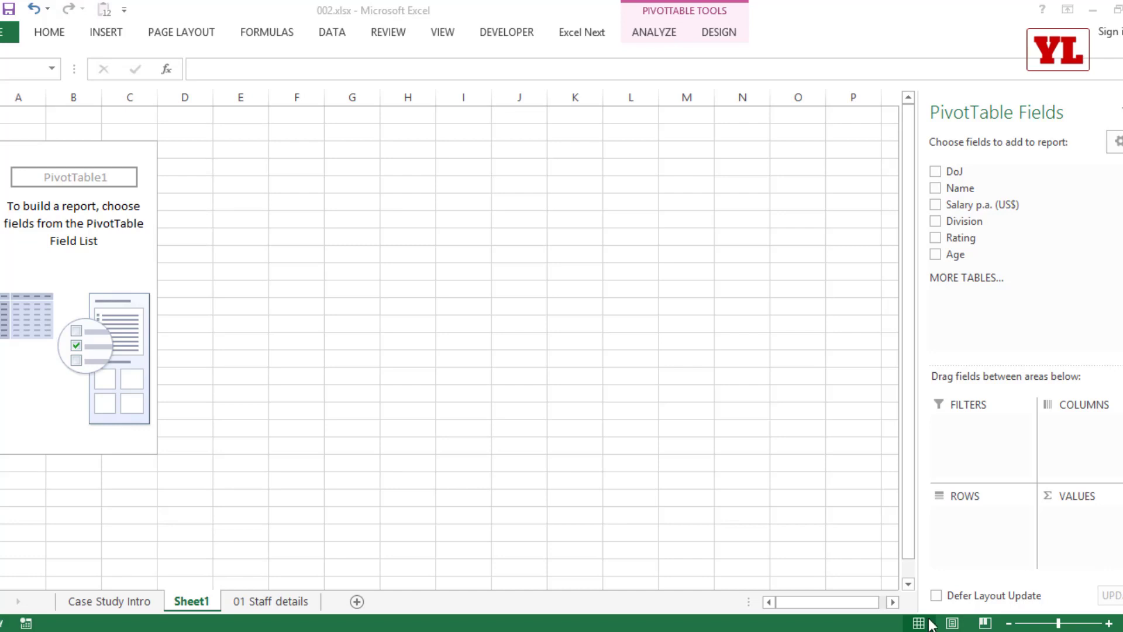
Check the source data on the 01 Staff details sheet against the field list of the empty PivotTable on Sheet1.
{"action": "double_click", "coordinate": [270, 600]}
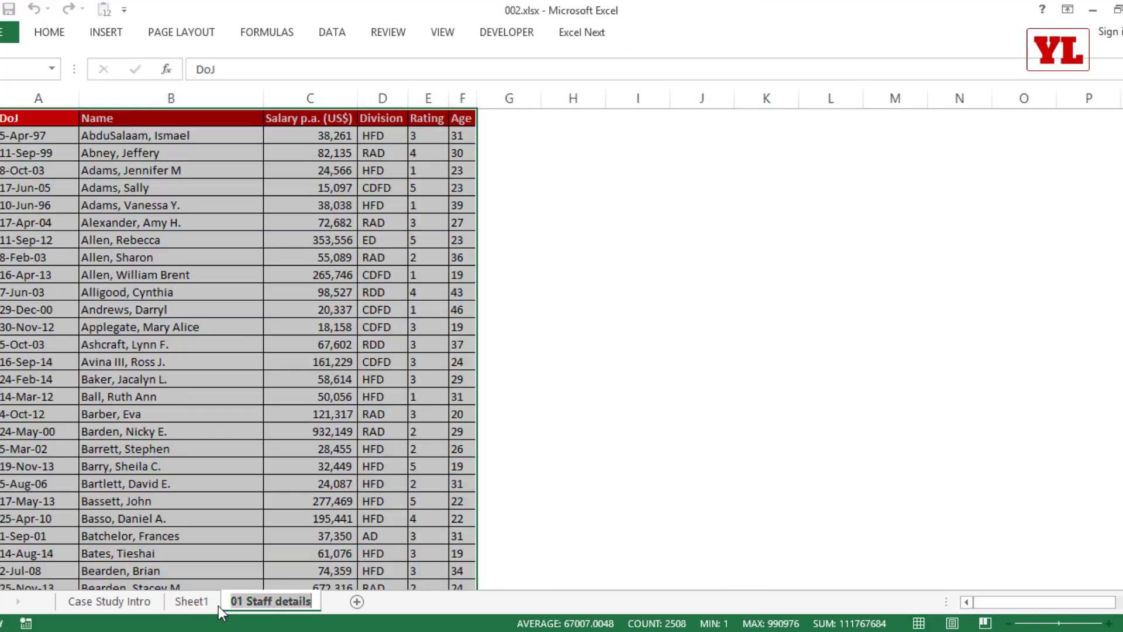
{"action": "left_click", "coordinate": [200, 602]}
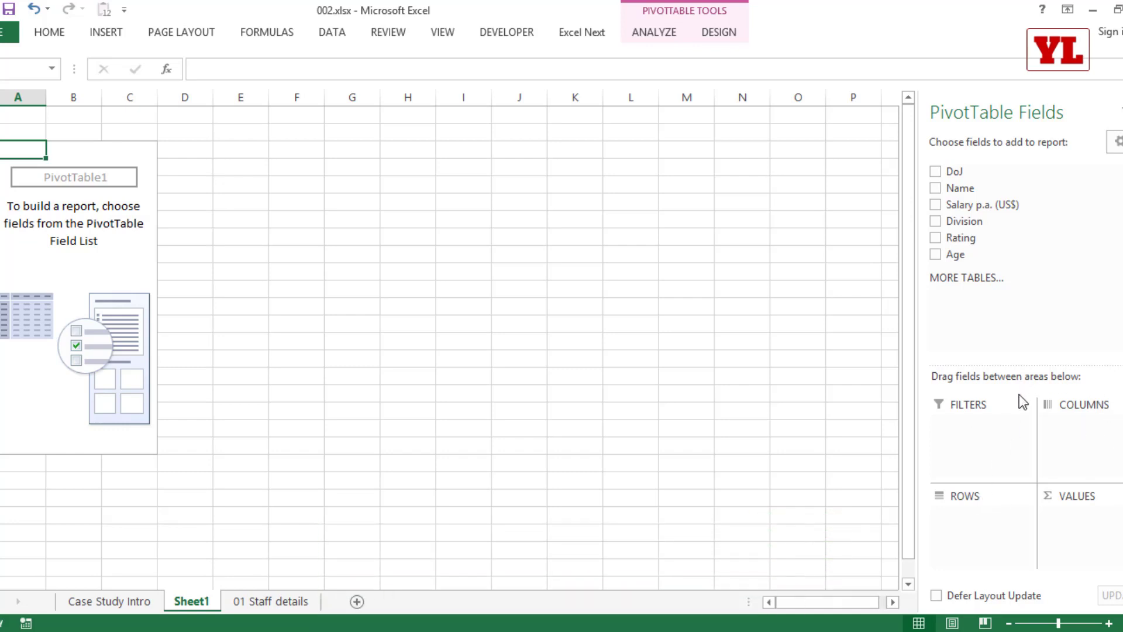
{"action": "left_click_drag", "start_coordinate": [994, 188], "coordinate": [1038, 451]}
Enable the Classic PivotTable layout, which allows dragging fields in the grid, in the options of the empty PivotTable on Sheet1.
{"action": "right_click", "coordinate": [60, 195]}
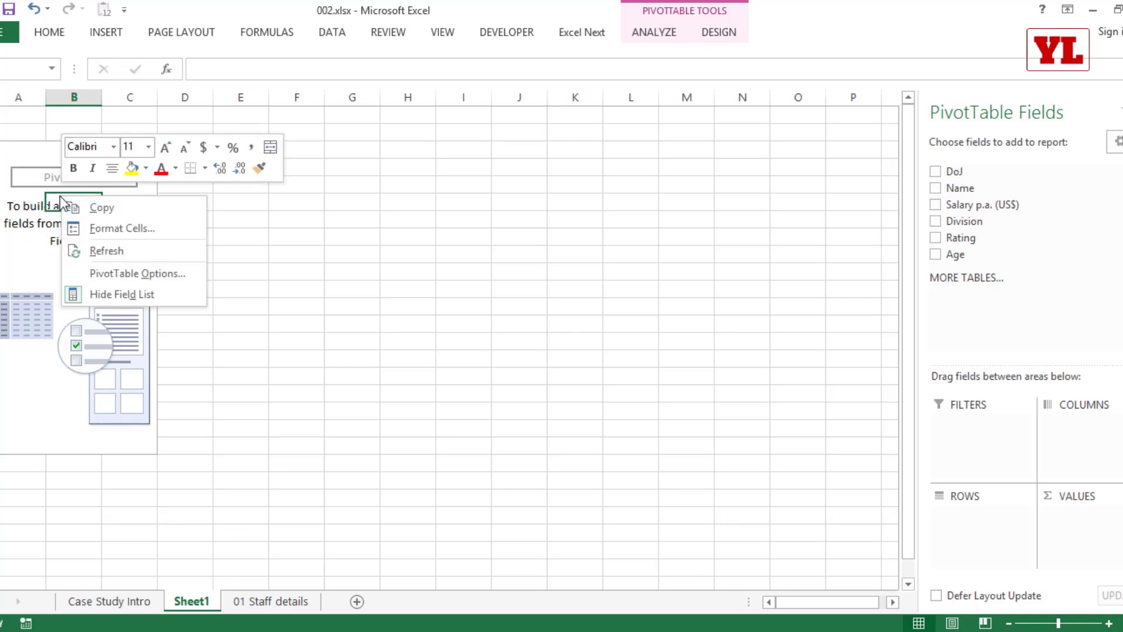
{"action": "left_click", "coordinate": [30, 173]}
{"action": "right_click", "coordinate": [31, 173]}
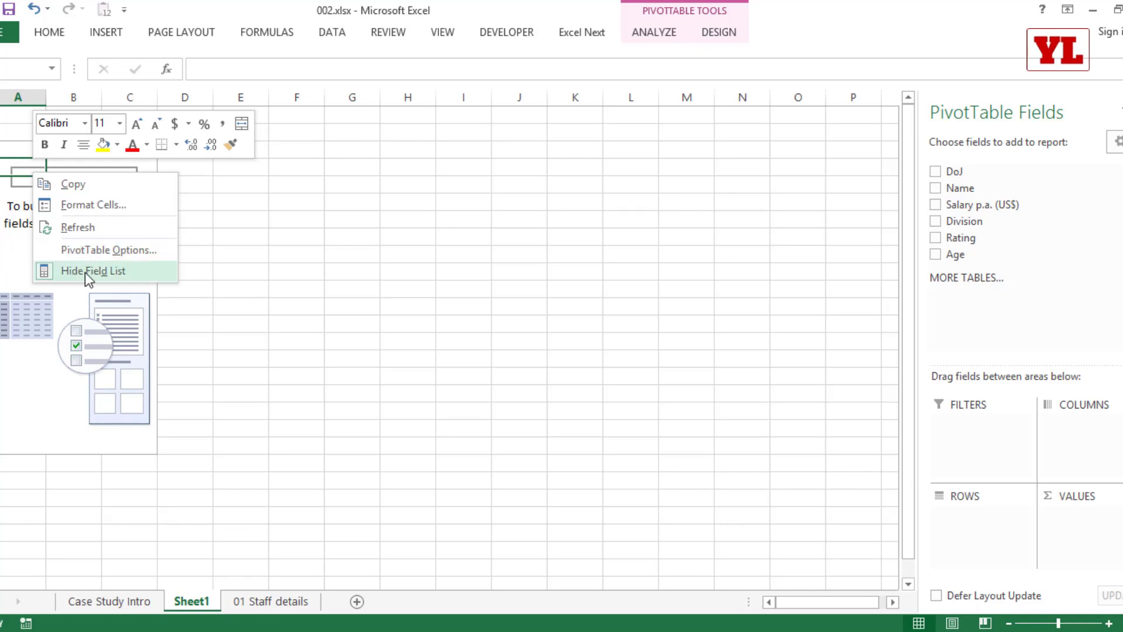
{"action": "left_click", "coordinate": [95, 250]}
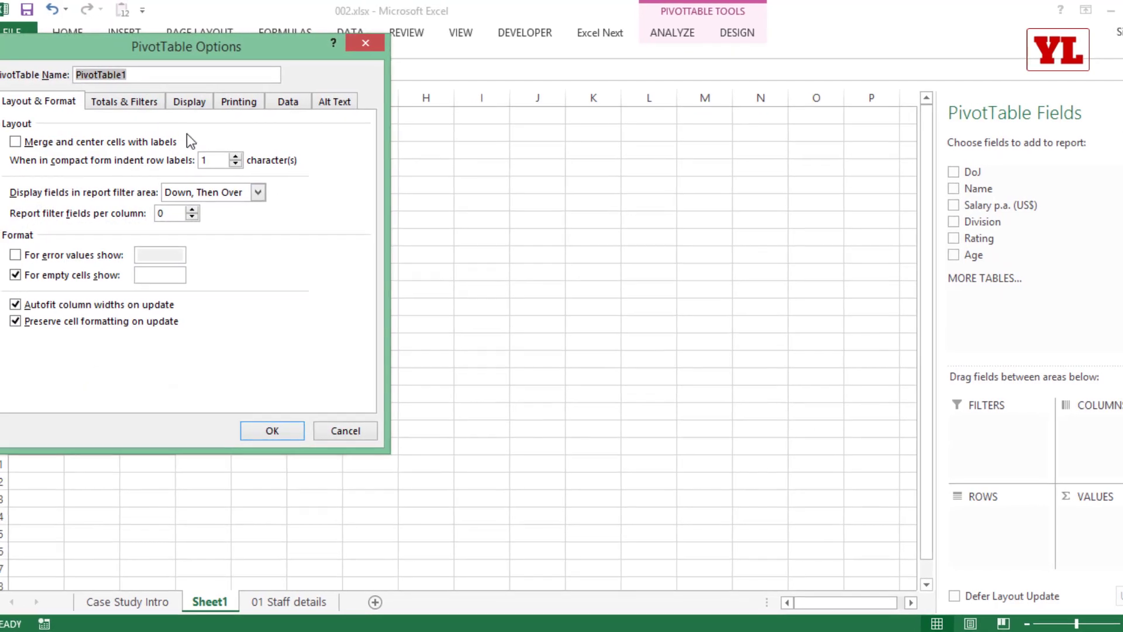
{"action": "left_click", "coordinate": [197, 106]}
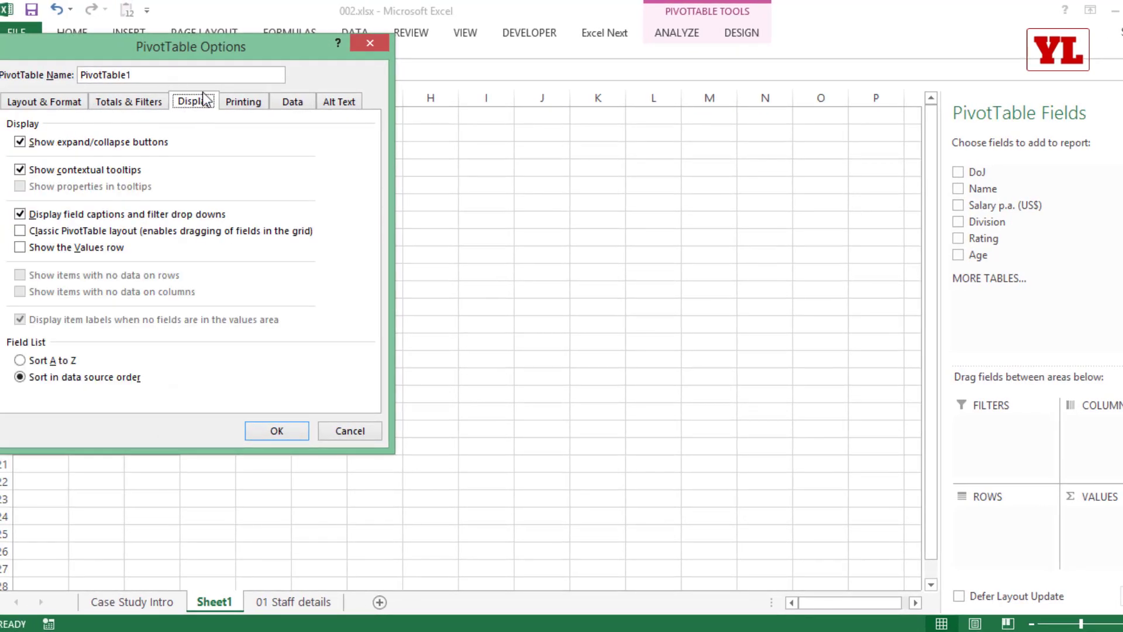
{"action": "left_click", "coordinate": [34, 236]}
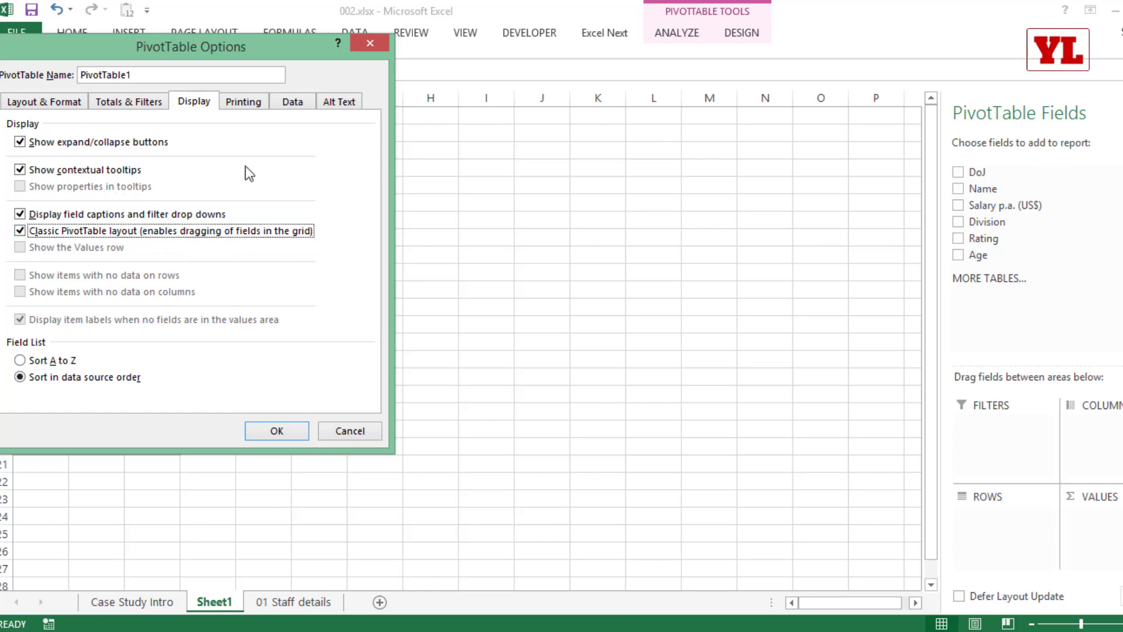
{"action": "left_click", "coordinate": [279, 434]}
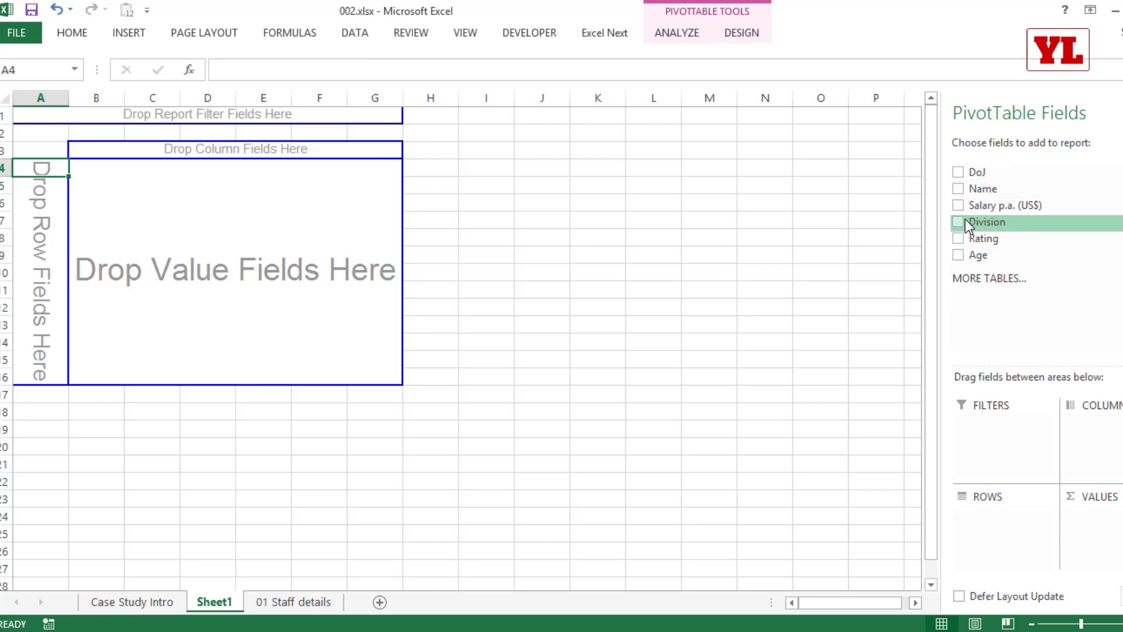
Try Division as a row field, then as a report filter with Salary p.a. (US$) as the value, and remove both fields.
{"action": "left_click_drag", "start_coordinate": [968, 220], "coordinate": [48, 256]}
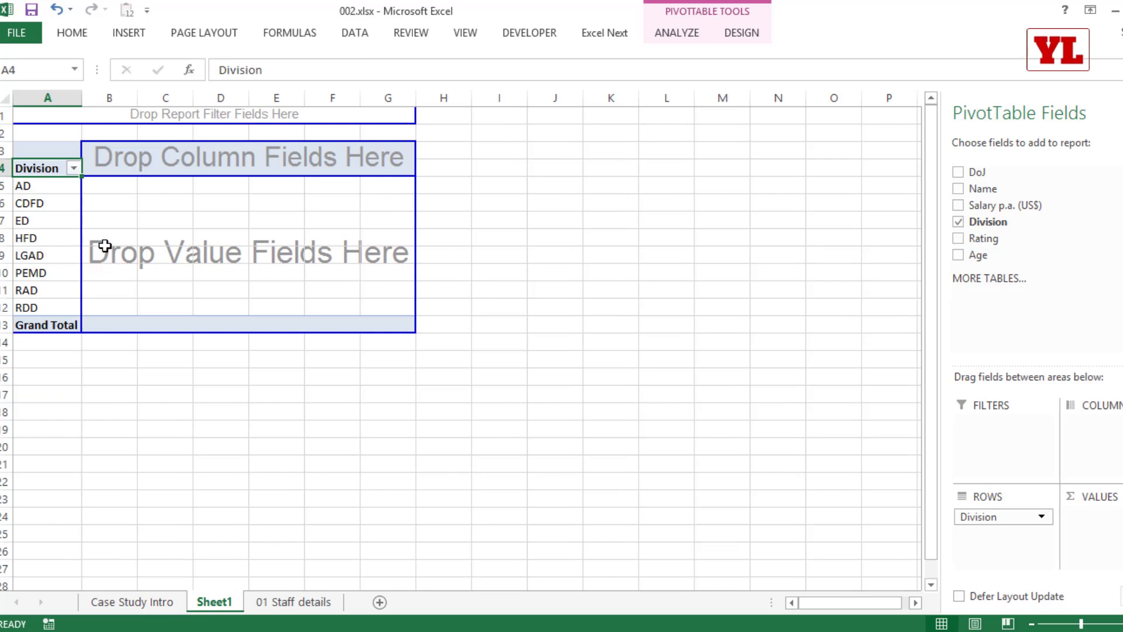
{"action": "left_click", "coordinate": [957, 222]}
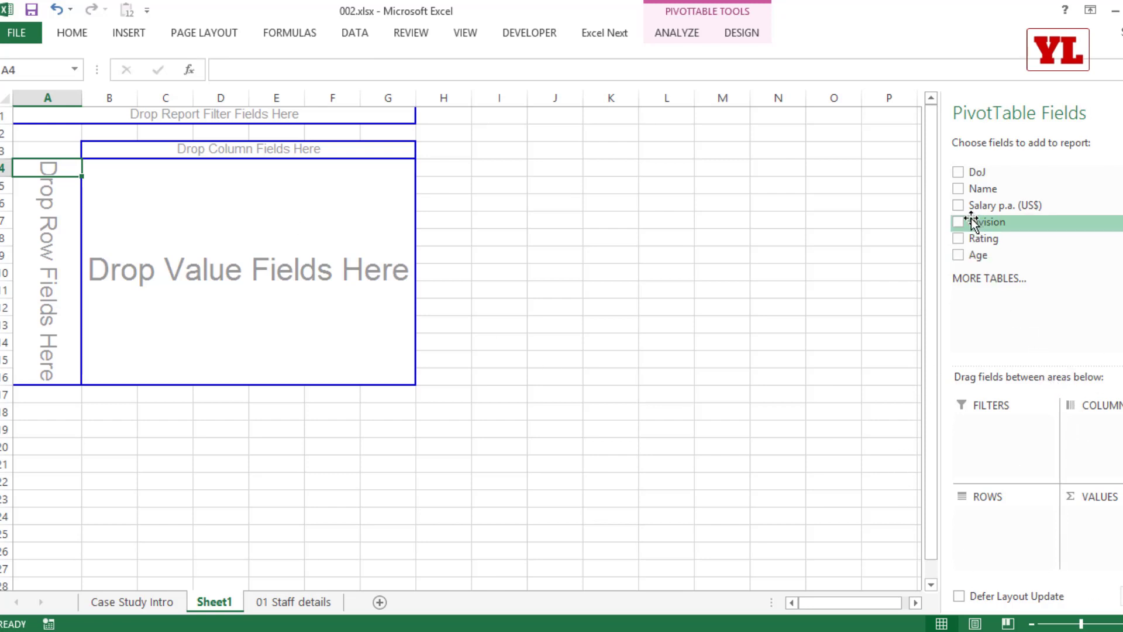
{"action": "left_click_drag", "start_coordinate": [973, 222], "coordinate": [215, 115]}
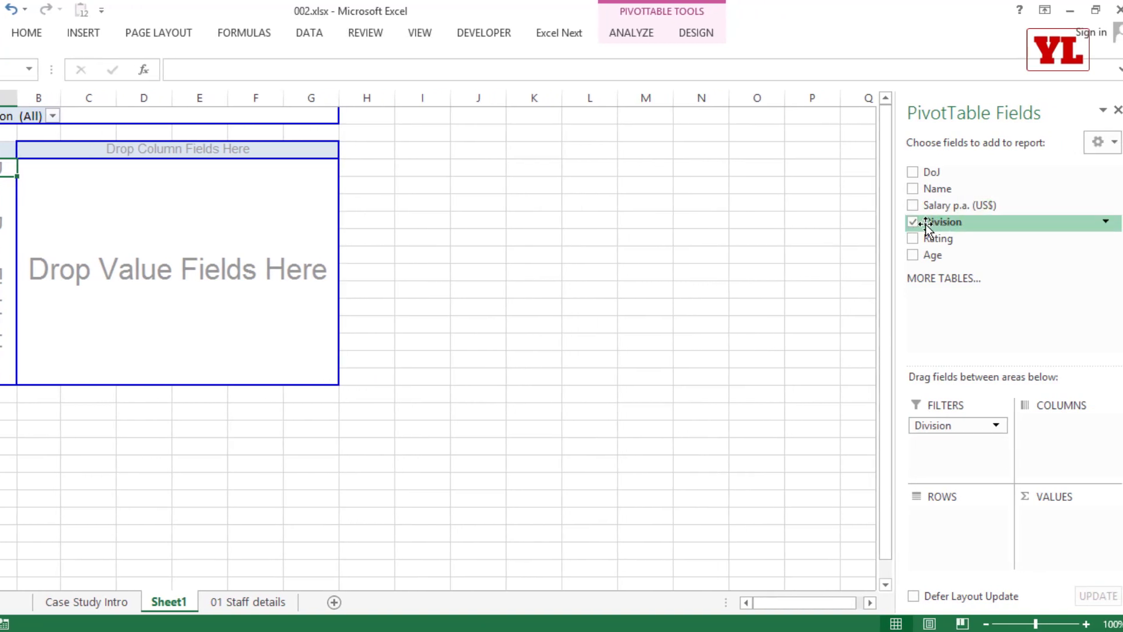
{"action": "left_click_drag", "start_coordinate": [947, 205], "coordinate": [1098, 541]}
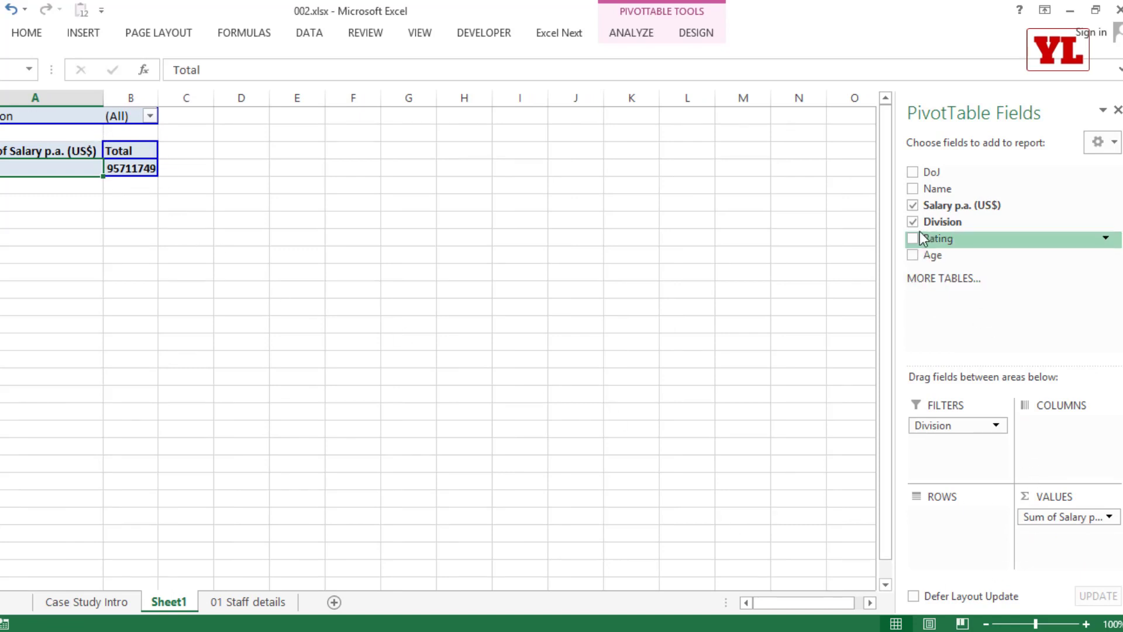
{"action": "left_click", "coordinate": [912, 205]}
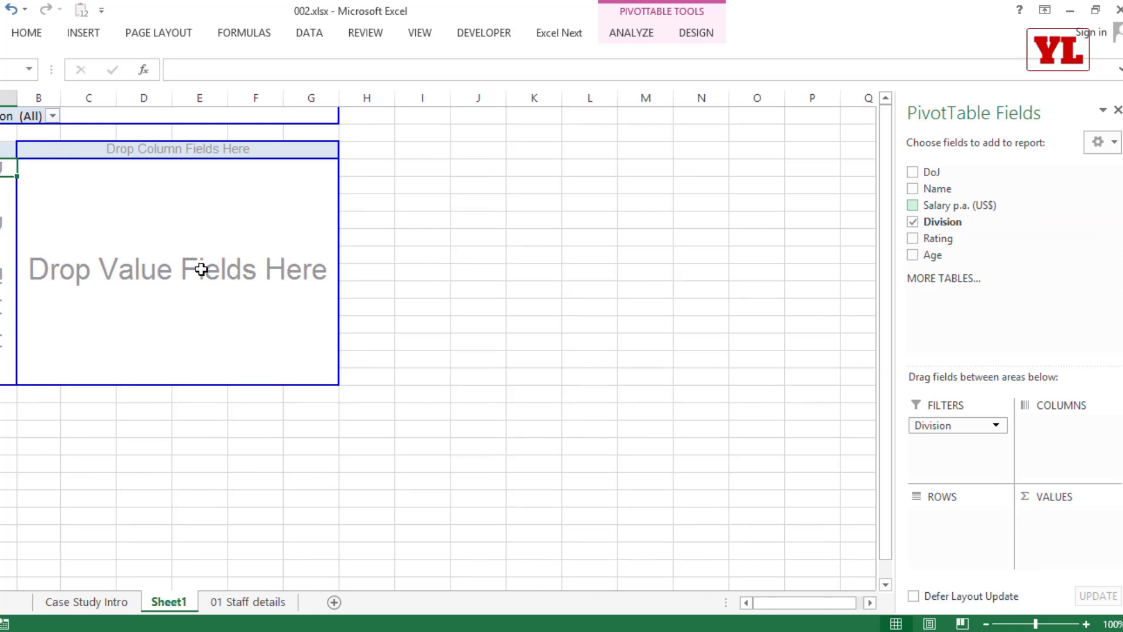
{"action": "left_click", "coordinate": [916, 222]}
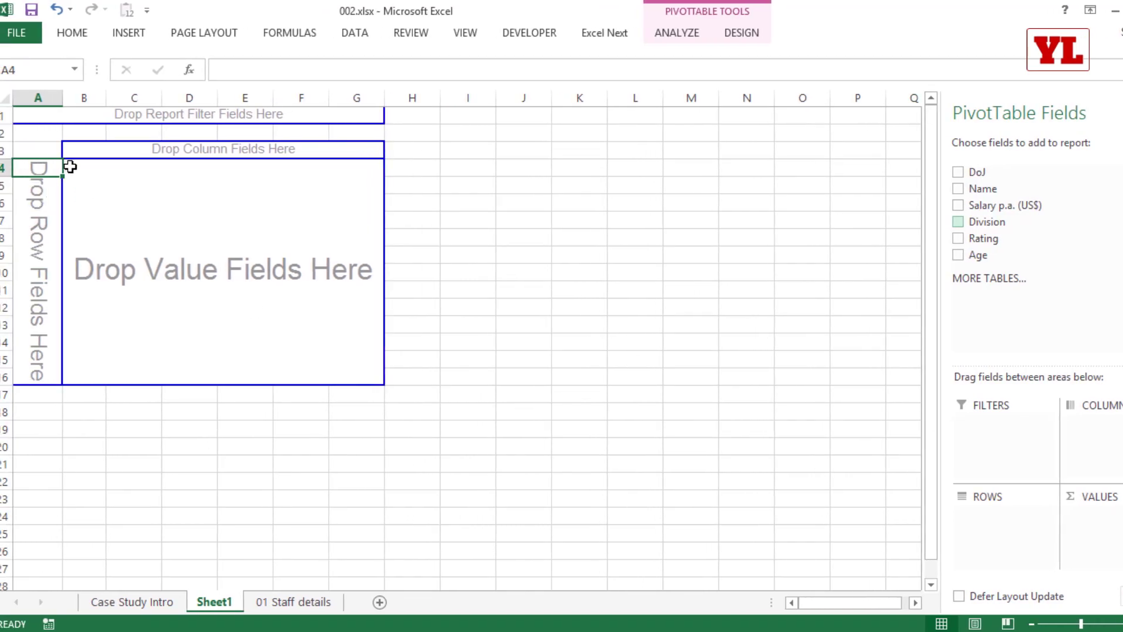
Try Salary p.a. (US$) as a row field and then as a value field in the empty PivotTable, removing it each time.
{"action": "left_click_drag", "start_coordinate": [67, 166], "coordinate": [374, 374]}
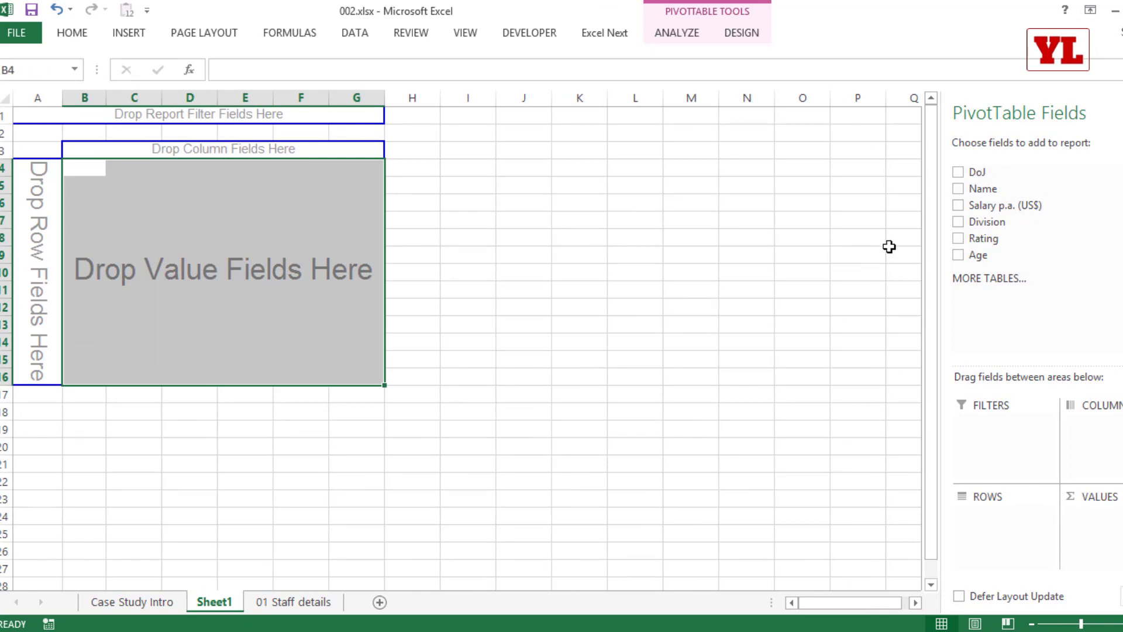
{"action": "left_click_drag", "start_coordinate": [974, 221], "coordinate": [42, 240]}
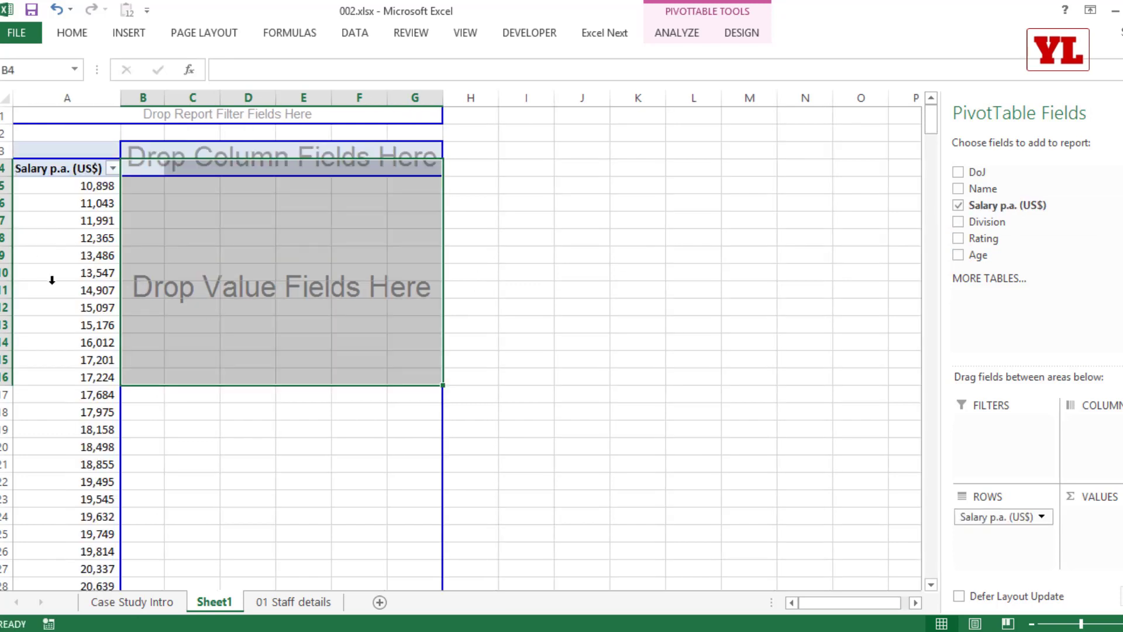
{"action": "left_click", "coordinate": [958, 205]}
{"action": "left_click_drag", "start_coordinate": [988, 206], "coordinate": [270, 265]}
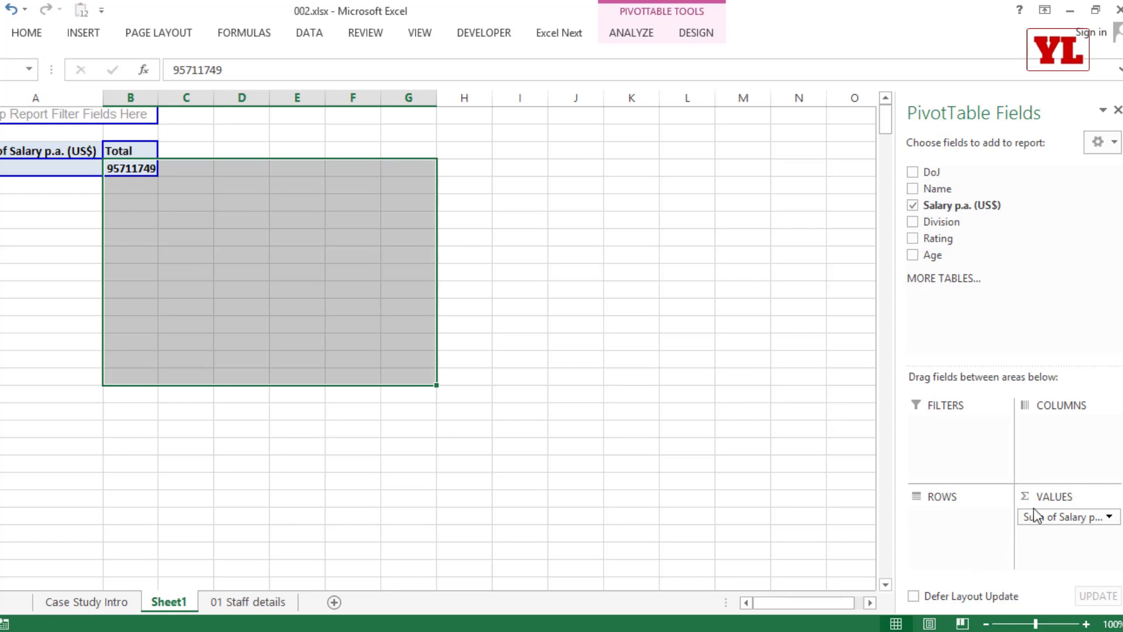
{"action": "left_click", "coordinate": [913, 205]}
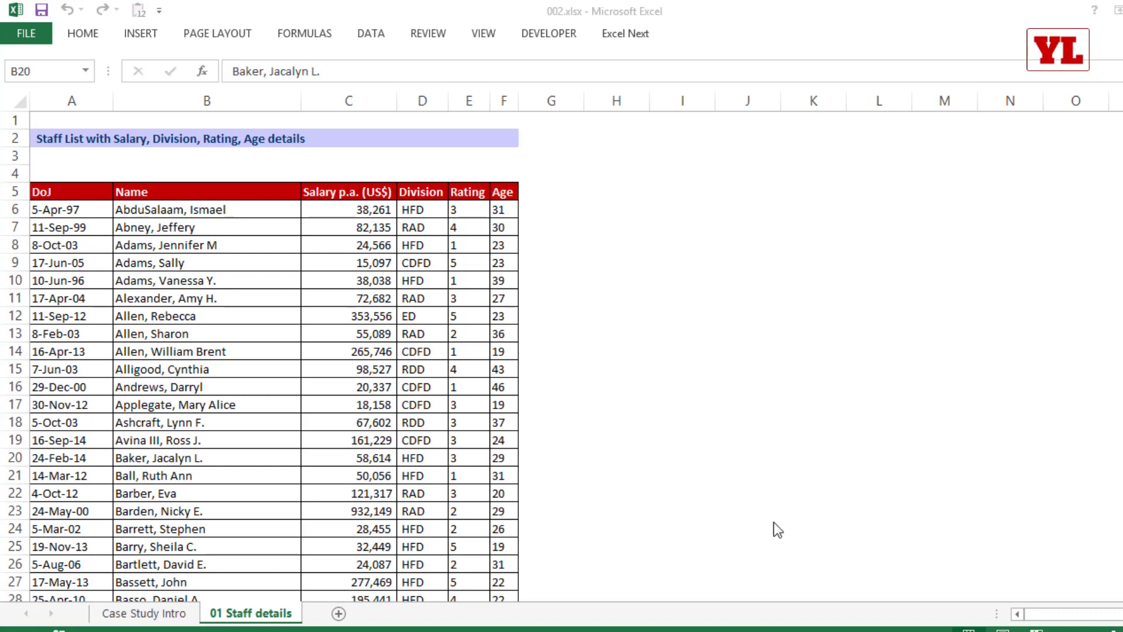
Create a PivotTable on a new worksheet from the full staff list A5:F422 on the 01 Staff details sheet.
{"action": "left_click", "coordinate": [178, 241]}
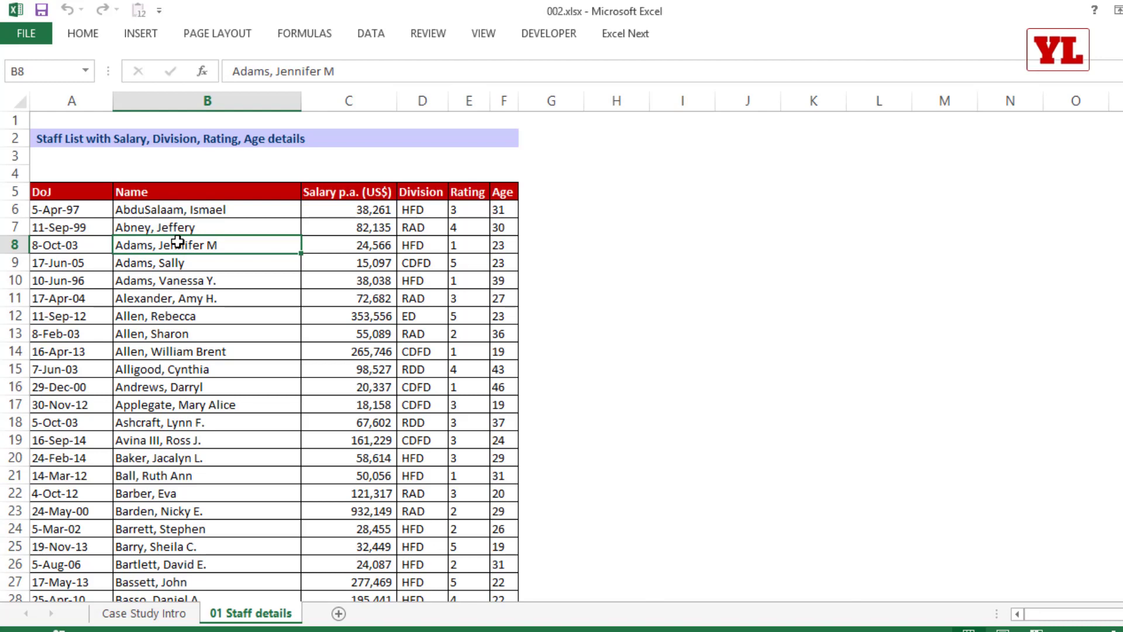
{"action": "key", "text": "ctrl+a"}
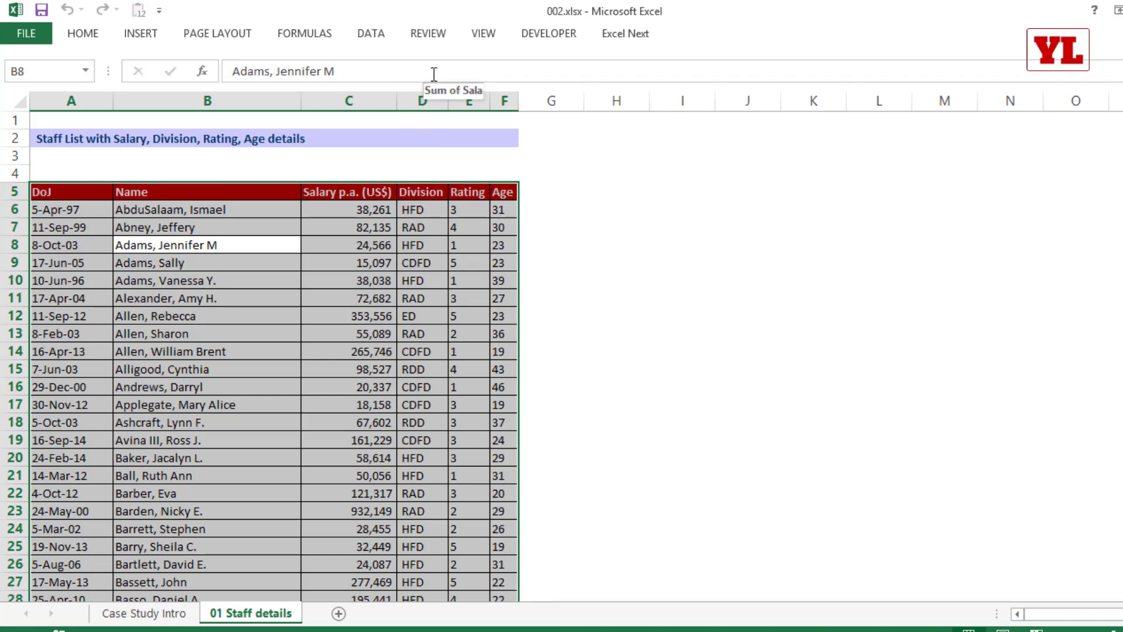
{"action": "left_click", "coordinate": [145, 37]}
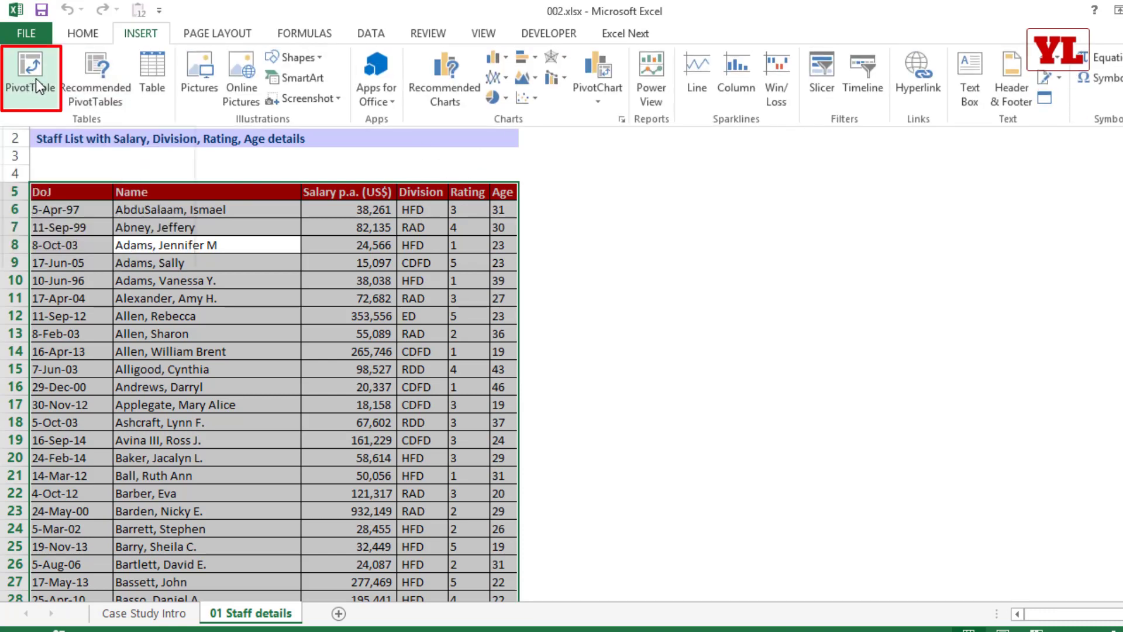
{"action": "left_click", "coordinate": [33, 80]}
{"action": "left_click_drag", "start_coordinate": [285, 115], "coordinate": [346, 94]}
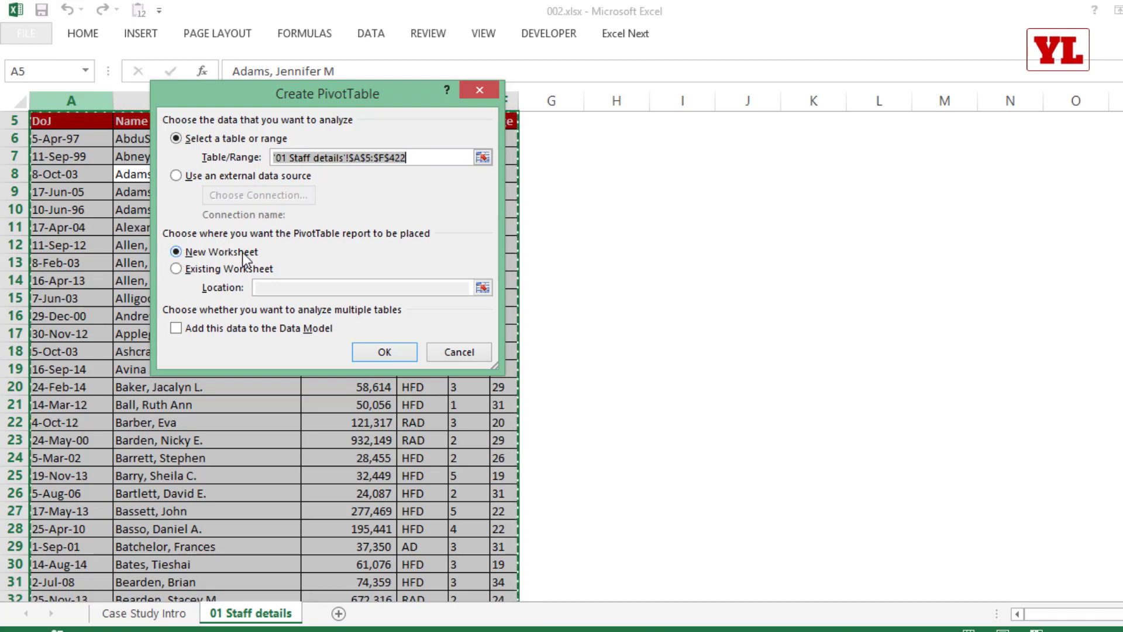
{"action": "left_click", "coordinate": [380, 355]}
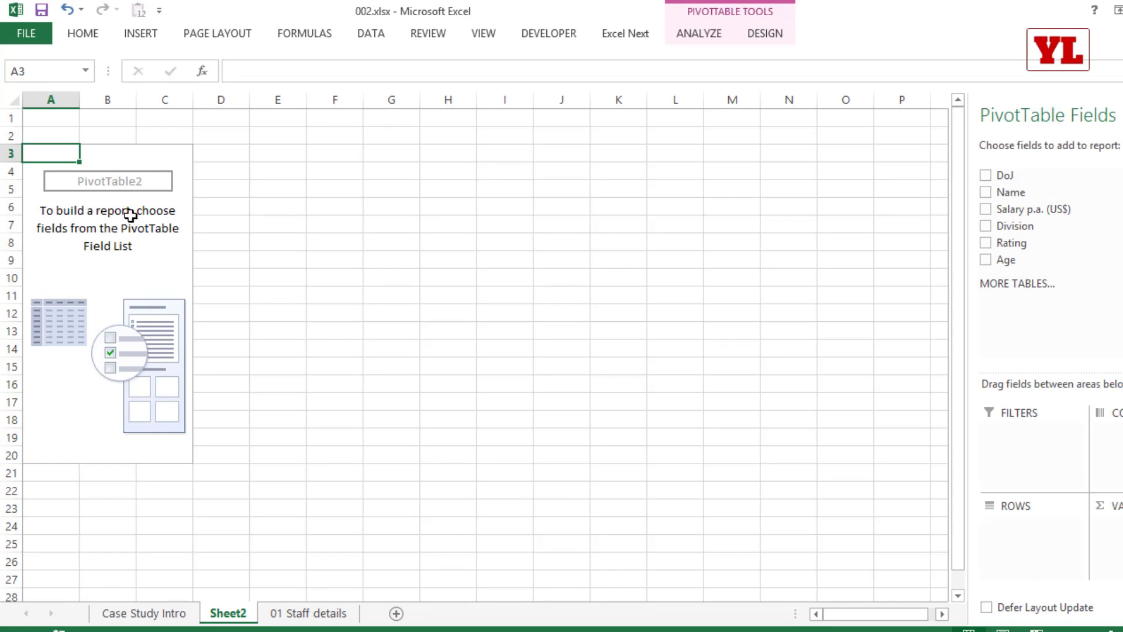
Enable the Classic PivotTable layout in the options of the empty PivotTable on Sheet2.
{"action": "right_click", "coordinate": [92, 183]}
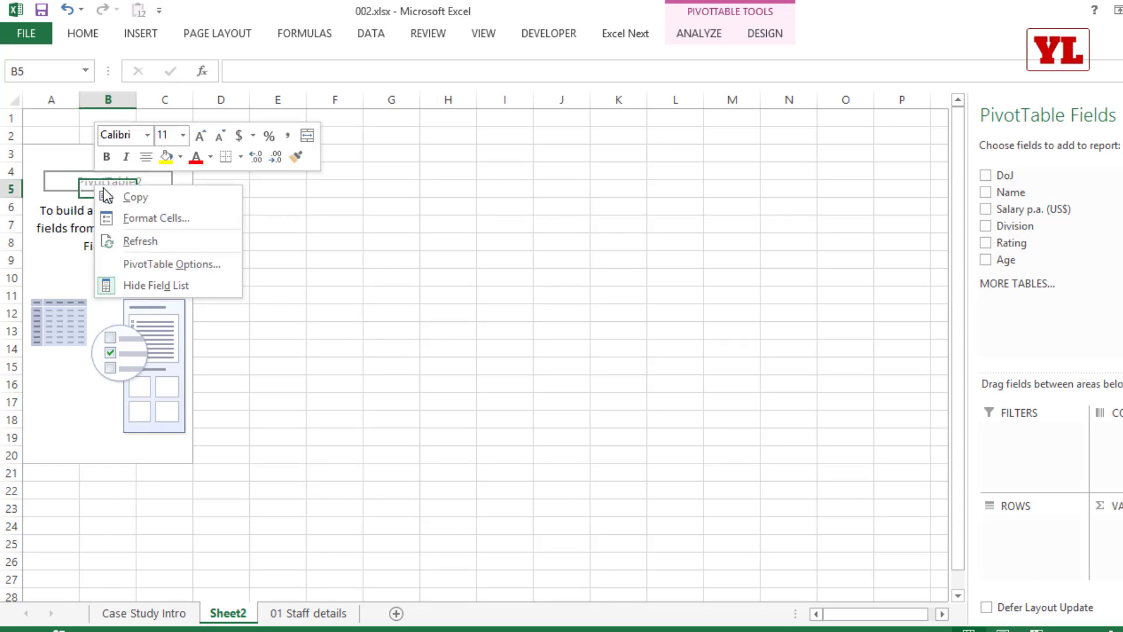
{"action": "left_click", "coordinate": [167, 265]}
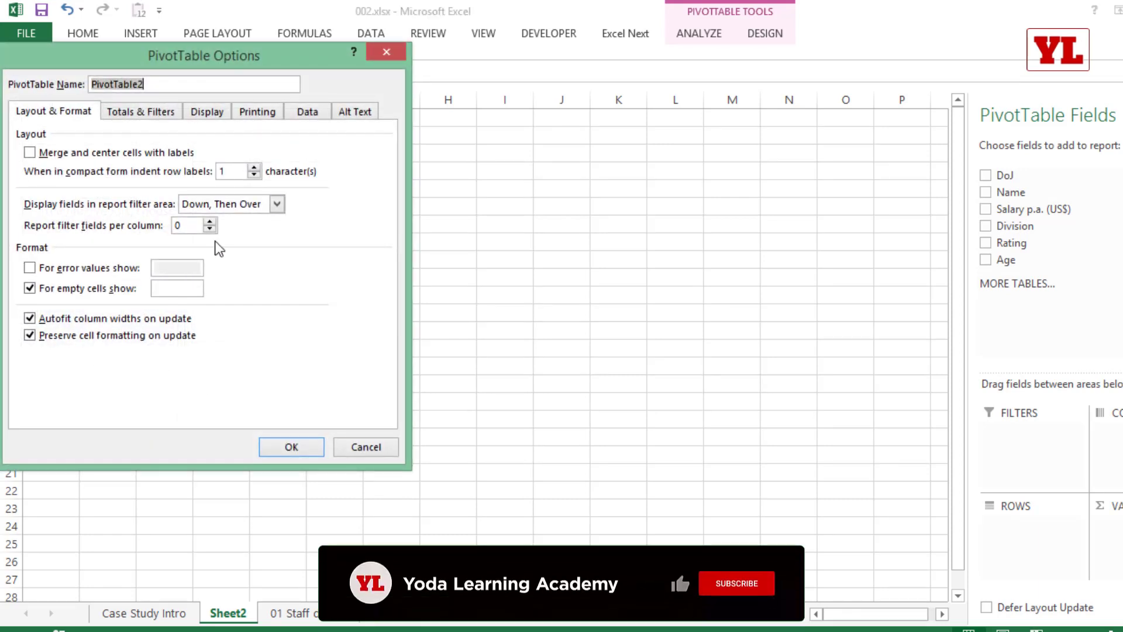
{"action": "left_click", "coordinate": [202, 112]}
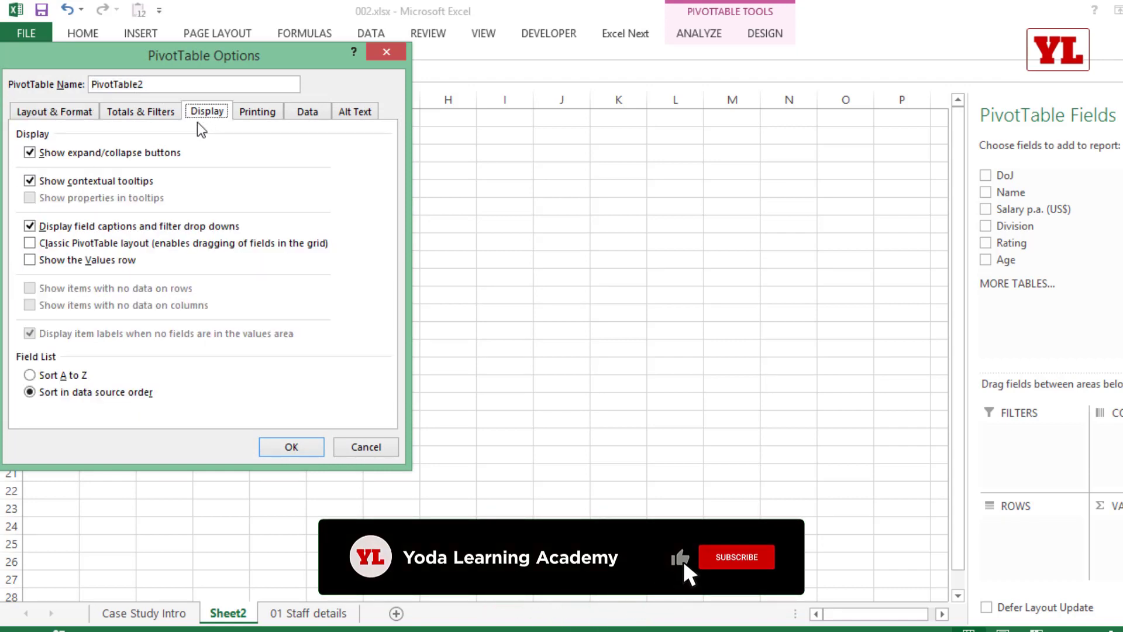
{"action": "left_click", "coordinate": [156, 244]}
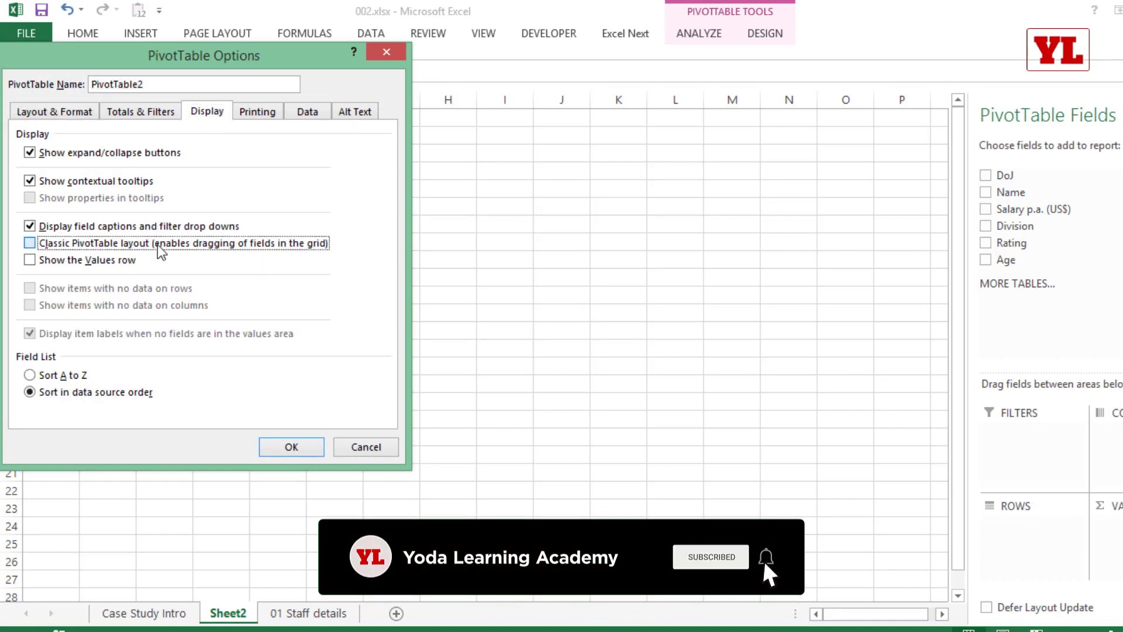
{"action": "left_click", "coordinate": [289, 439]}
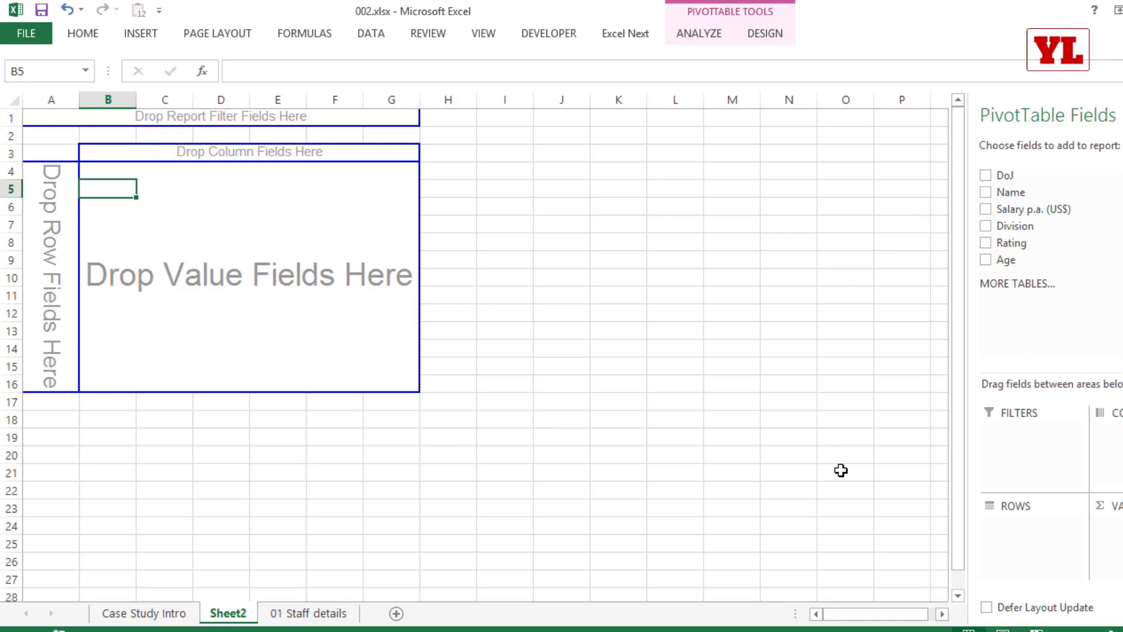
Try adding Division as a row field of the Sheet2 PivotTable twice, removing it each time.
{"action": "left_click", "coordinate": [985, 227]}
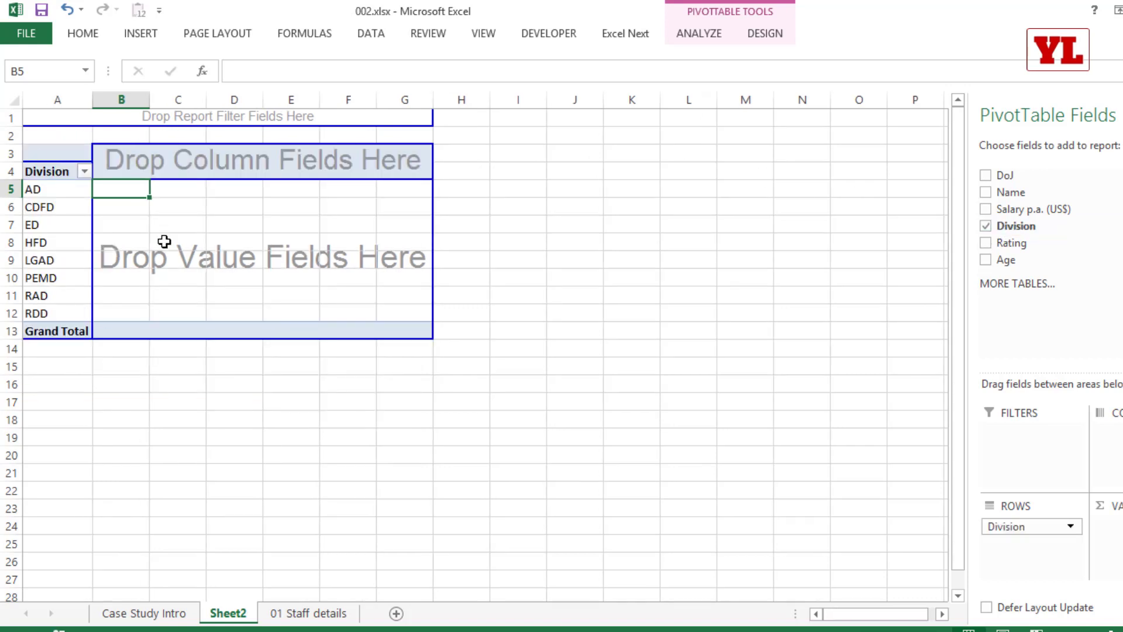
{"action": "left_click", "coordinate": [985, 226]}
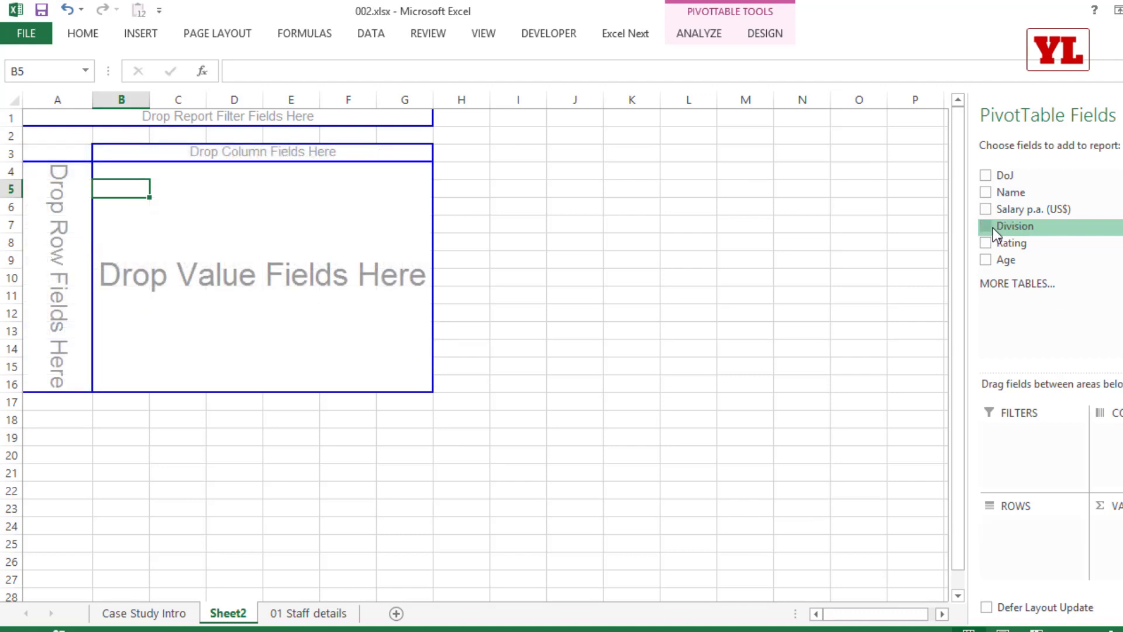
{"action": "left_click_drag", "start_coordinate": [992, 226], "coordinate": [55, 230]}
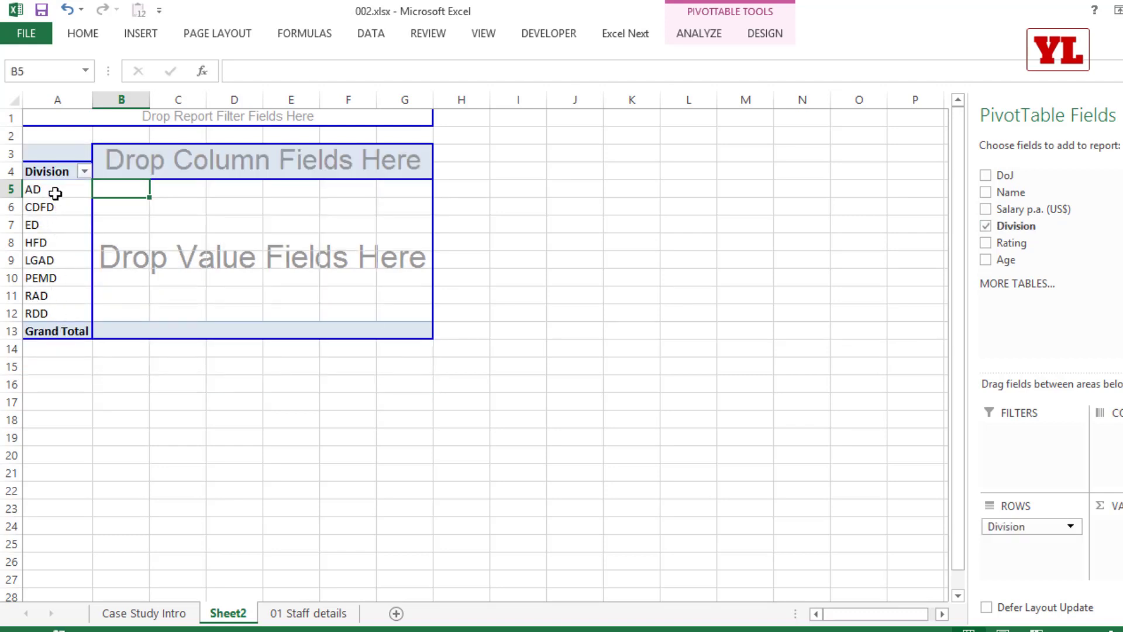
{"action": "left_click", "coordinate": [987, 228]}
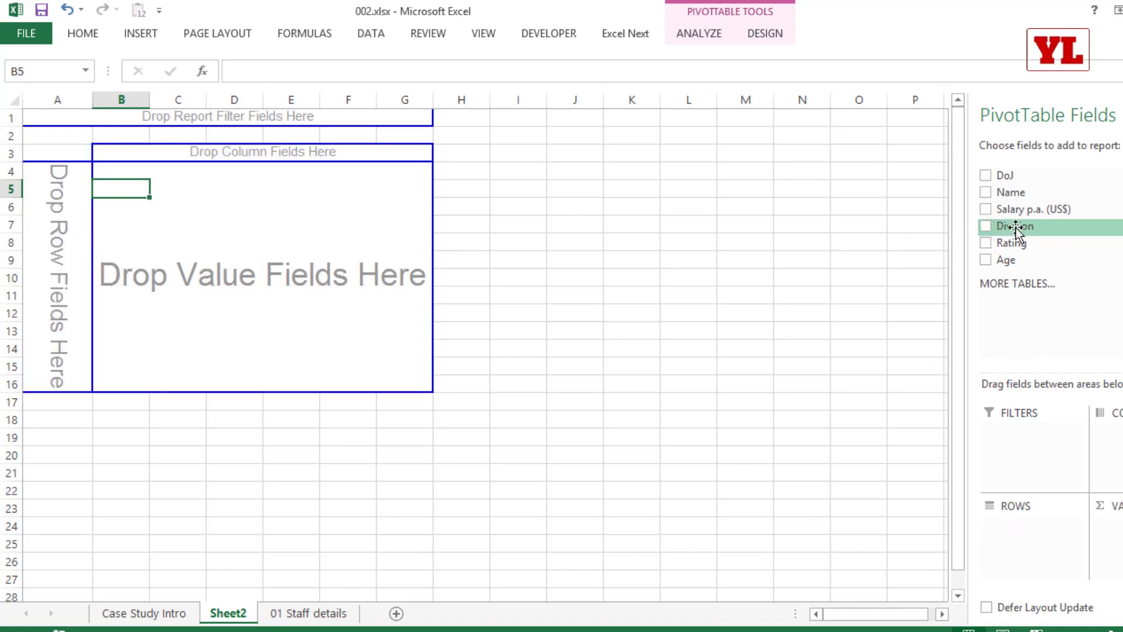
Place Division in the row area and Salary p.a. (US$) in the values area to sum the salaries per division.
{"action": "left_click_drag", "start_coordinate": [1014, 232], "coordinate": [1026, 541]}
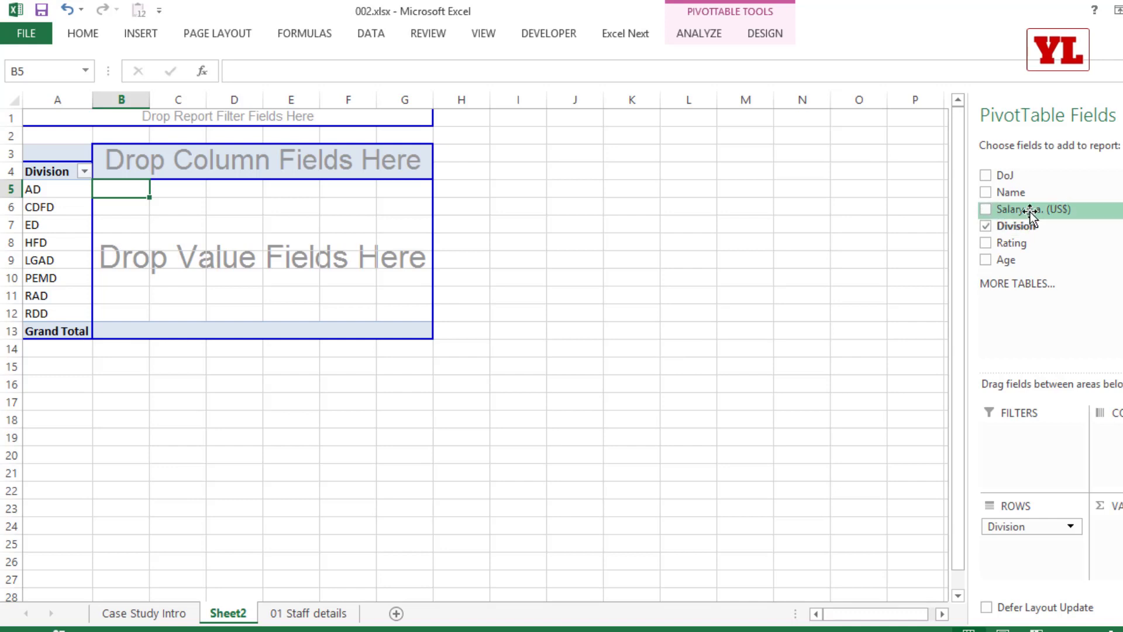
{"action": "left_click_drag", "start_coordinate": [1030, 217], "coordinate": [168, 231]}
{"action": "left_click_drag", "start_coordinate": [214, 294], "coordinate": [319, 252]}
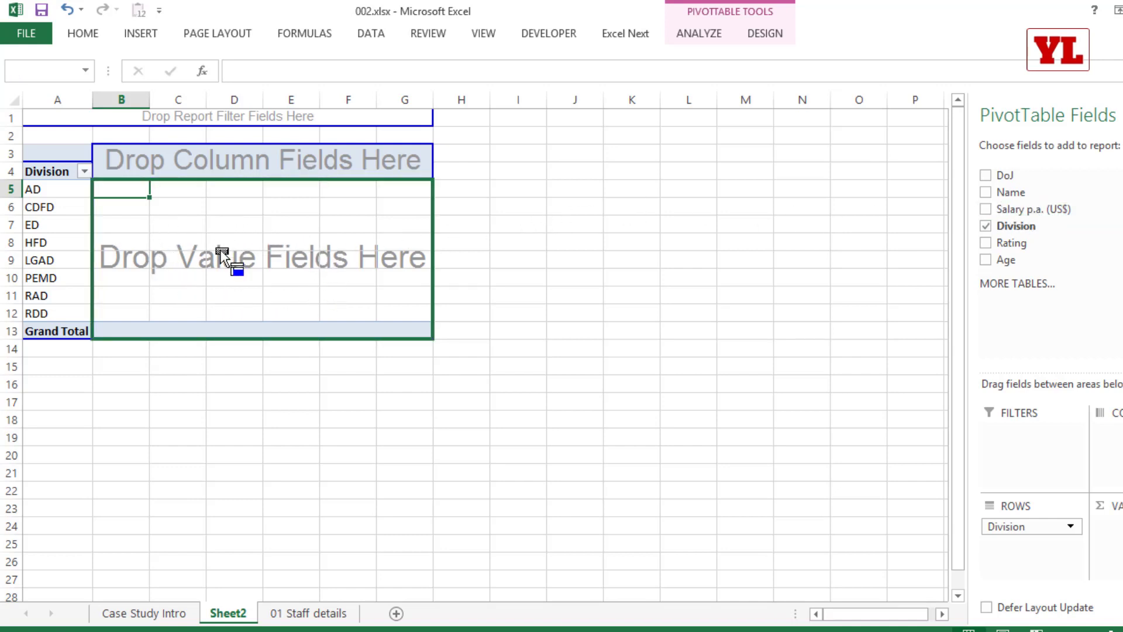
{"action": "left_click_drag", "start_coordinate": [221, 251], "coordinate": [260, 271]}
{"action": "left_click_drag", "start_coordinate": [257, 269], "coordinate": [248, 266]}
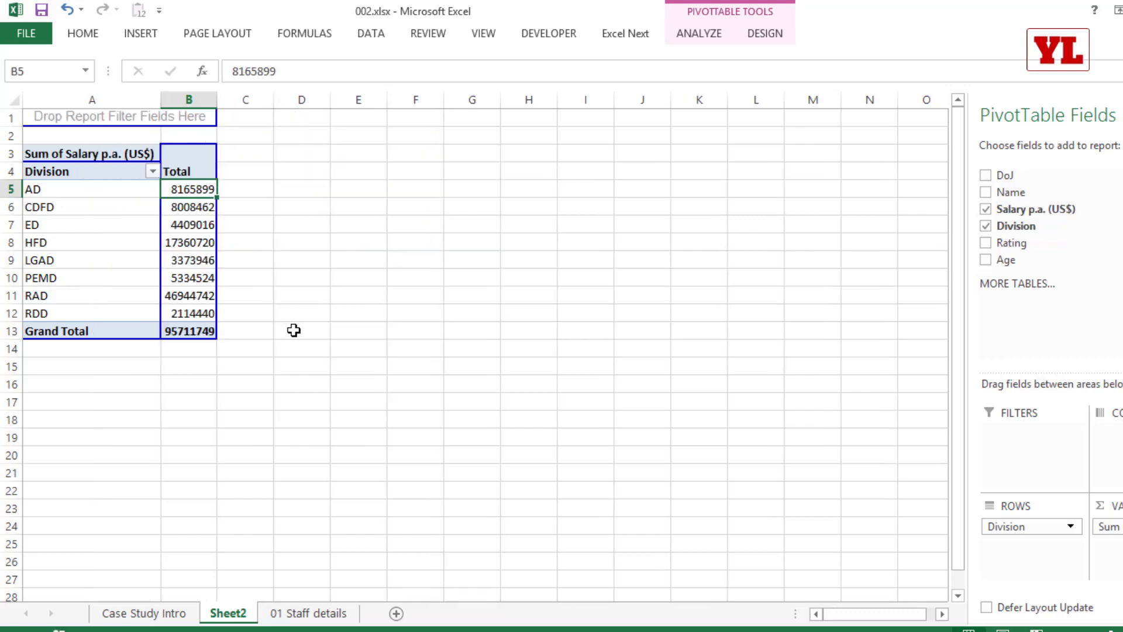
Review the division salaries and grand total, and add Salary p.a. (US$) to the values area a second time.
{"action": "scroll", "coordinate": [293, 329], "scroll_direction": "up", "scroll_amount": 6}
{"action": "scroll", "coordinate": [290, 326], "scroll_direction": "down", "scroll_amount": 4}
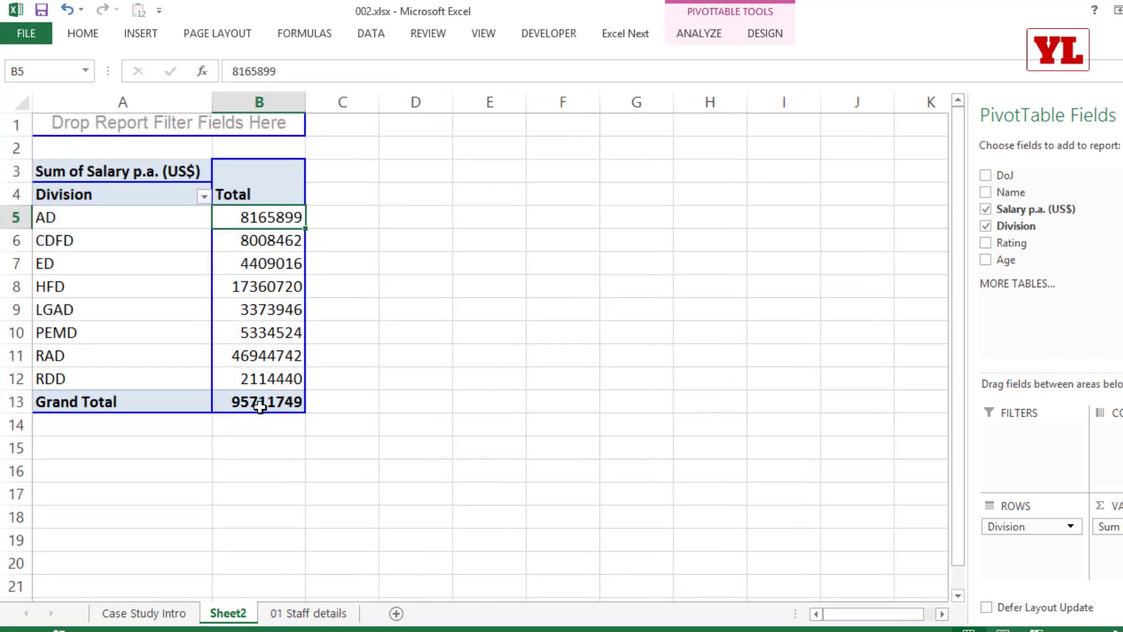
{"action": "left_click", "coordinate": [261, 400]}
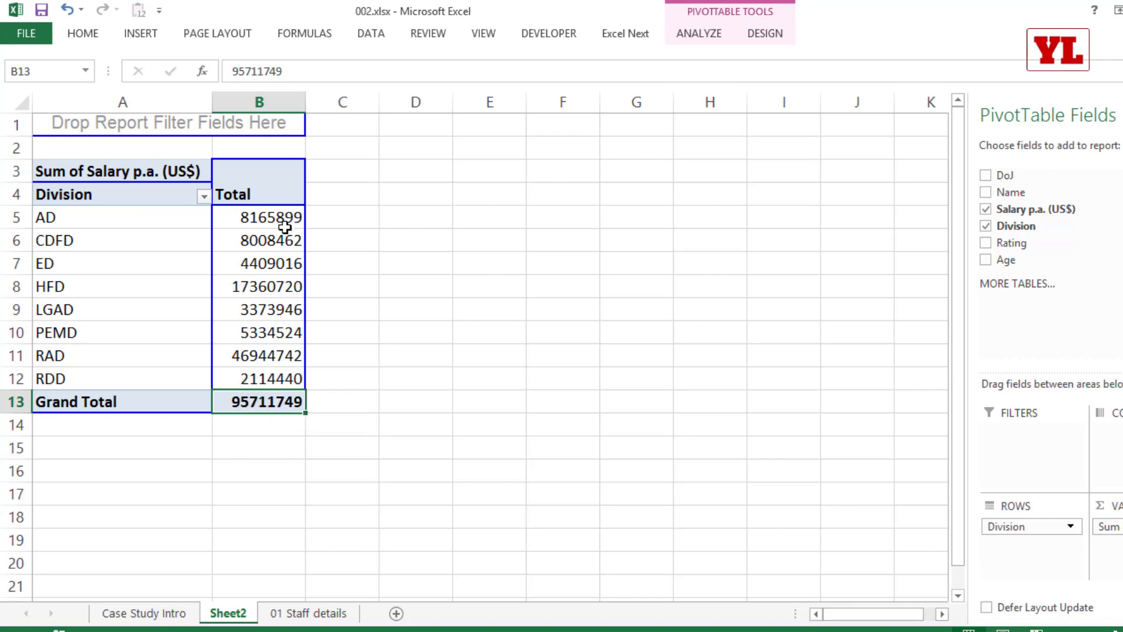
{"action": "left_click_drag", "start_coordinate": [284, 221], "coordinate": [274, 370]}
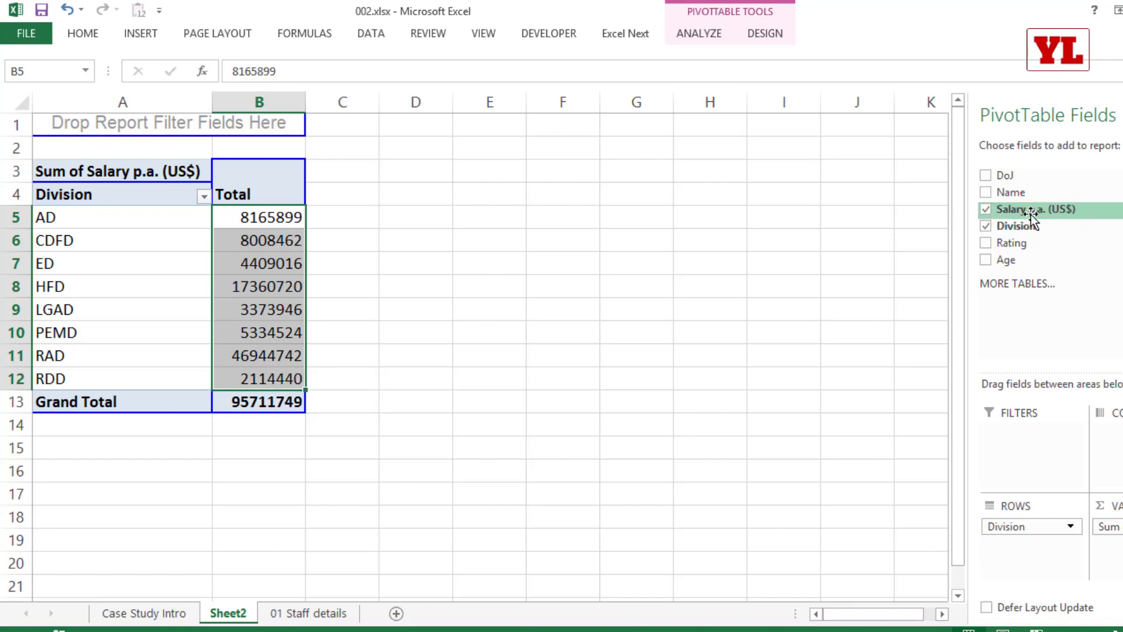
{"action": "left_click_drag", "start_coordinate": [1054, 212], "coordinate": [260, 351]}
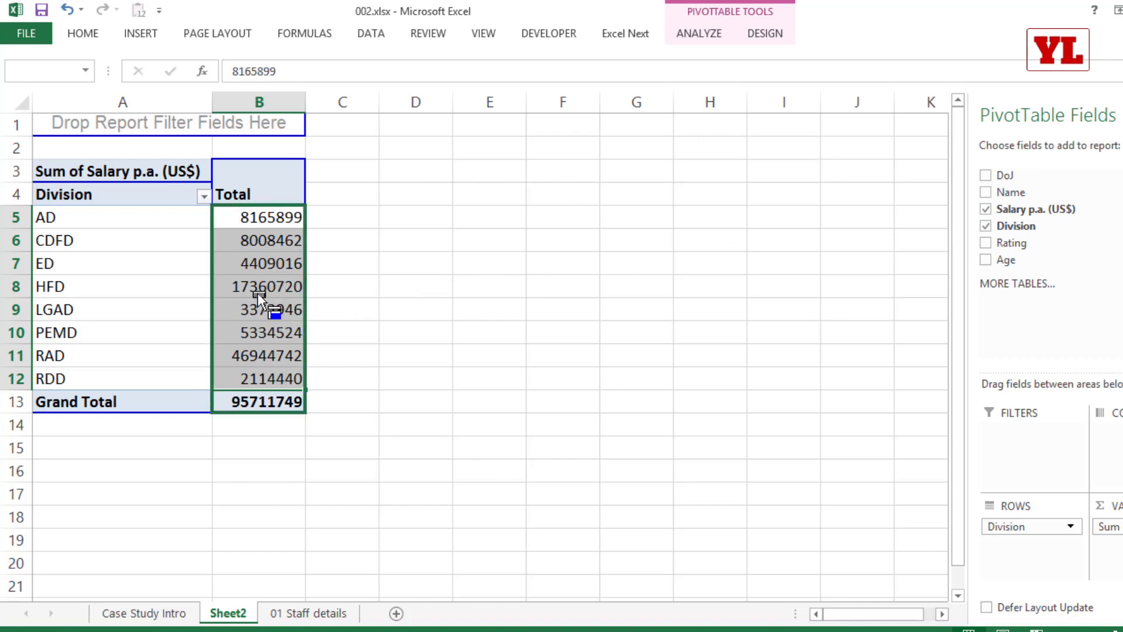
{"action": "mouse_move", "coordinate": [260, 267]}
{"action": "left_mouse_down"}
{"action": "mouse_move", "coordinate": [283, 187]}
{"action": "mouse_move", "coordinate": [230, 181]}
{"action": "mouse_move", "coordinate": [264, 183]}
{"action": "mouse_move", "coordinate": [265, 273]}
{"action": "mouse_move", "coordinate": [266, 248]}
{"action": "left_mouse_up"}
{"action": "left_click_drag", "start_coordinate": [262, 295], "coordinate": [258, 277]}
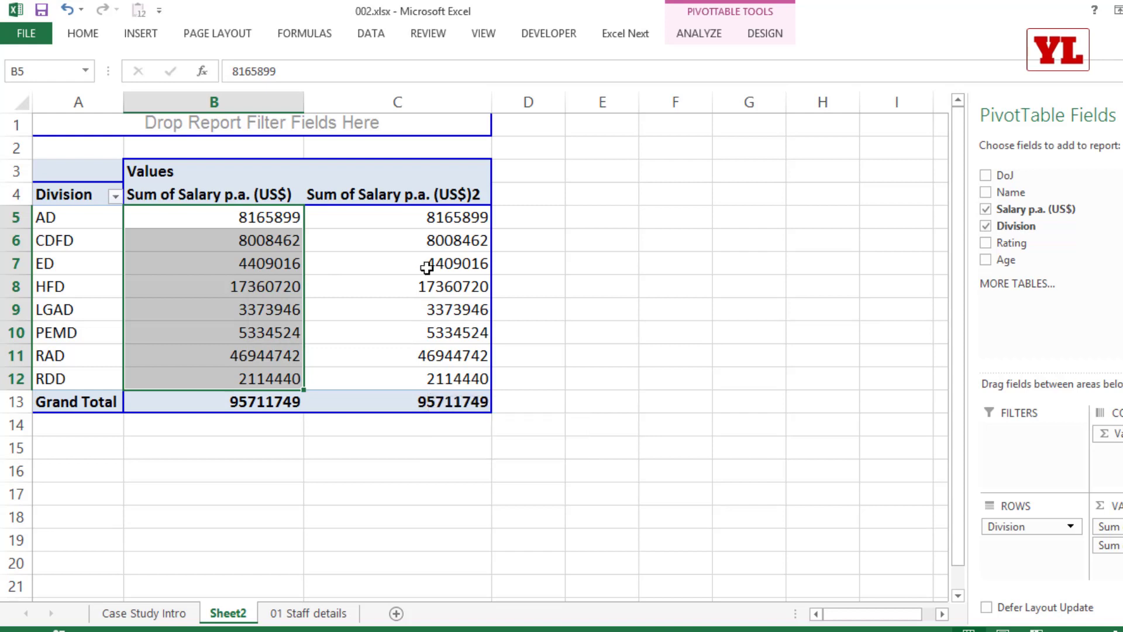
Open the Value Field Settings of the second salary column, inspect the summary options and close them without changes.
{"action": "left_click", "coordinate": [369, 194]}
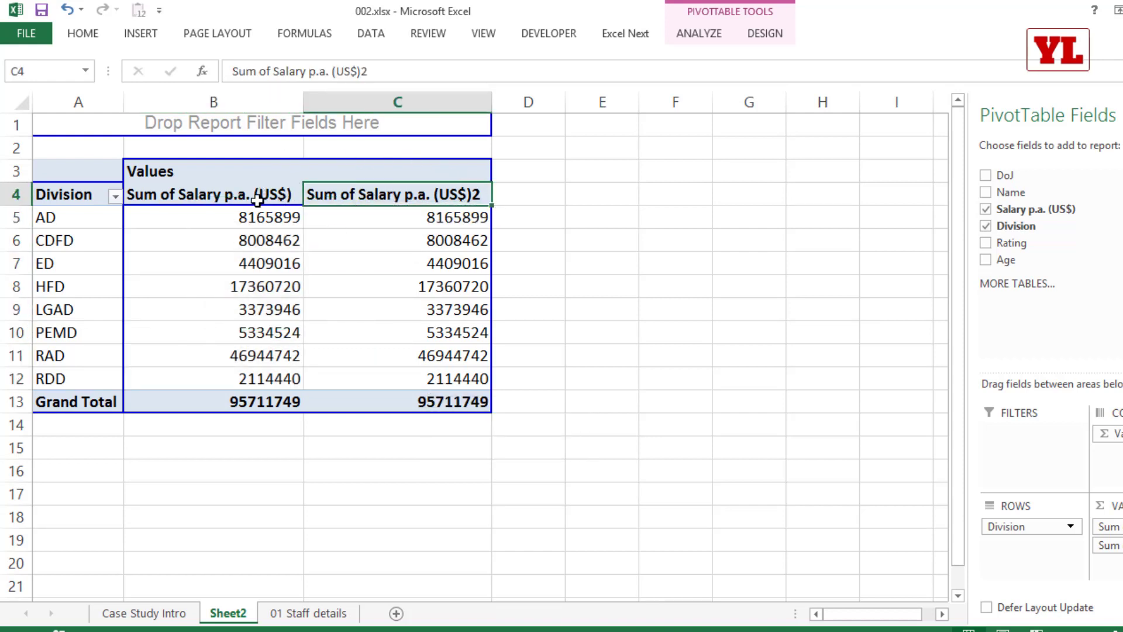
{"action": "double_click", "coordinate": [398, 194]}
{"action": "left_click_drag", "start_coordinate": [349, 94], "coordinate": [326, 233]}
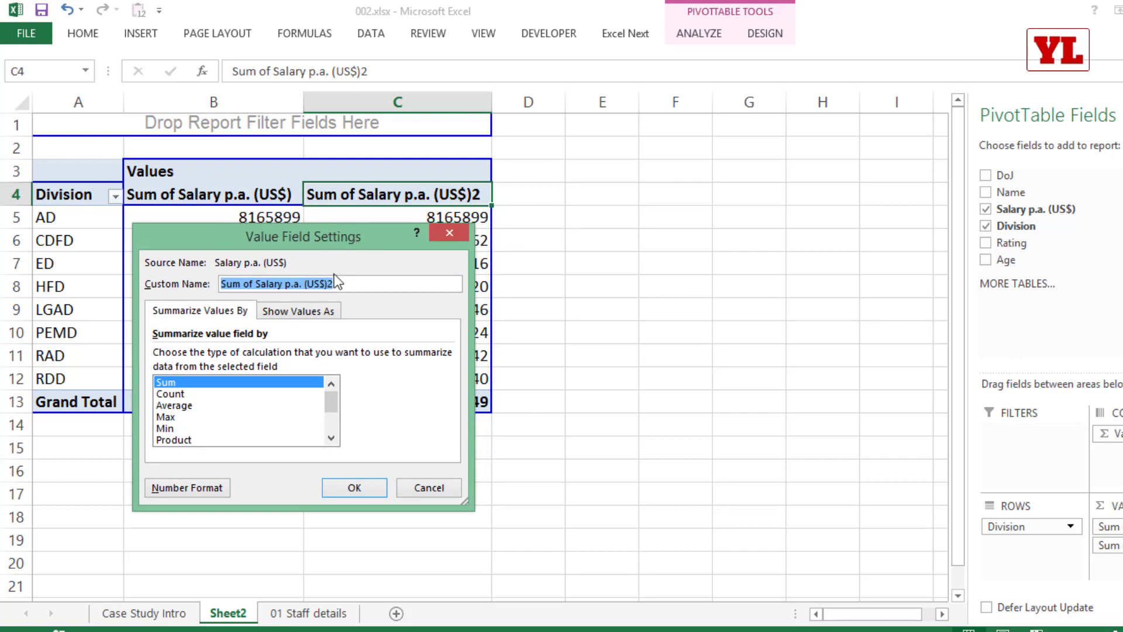
{"action": "left_click", "coordinate": [449, 233]}
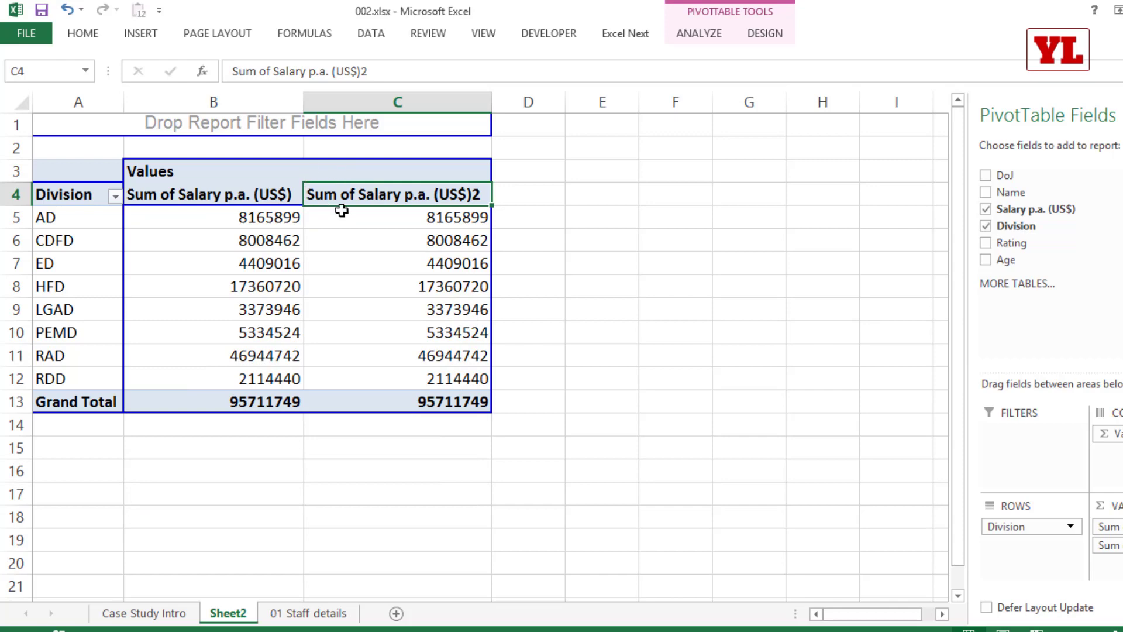
Summarise the second salary column by Count and check the count for the AD division.
{"action": "double_click", "coordinate": [371, 199]}
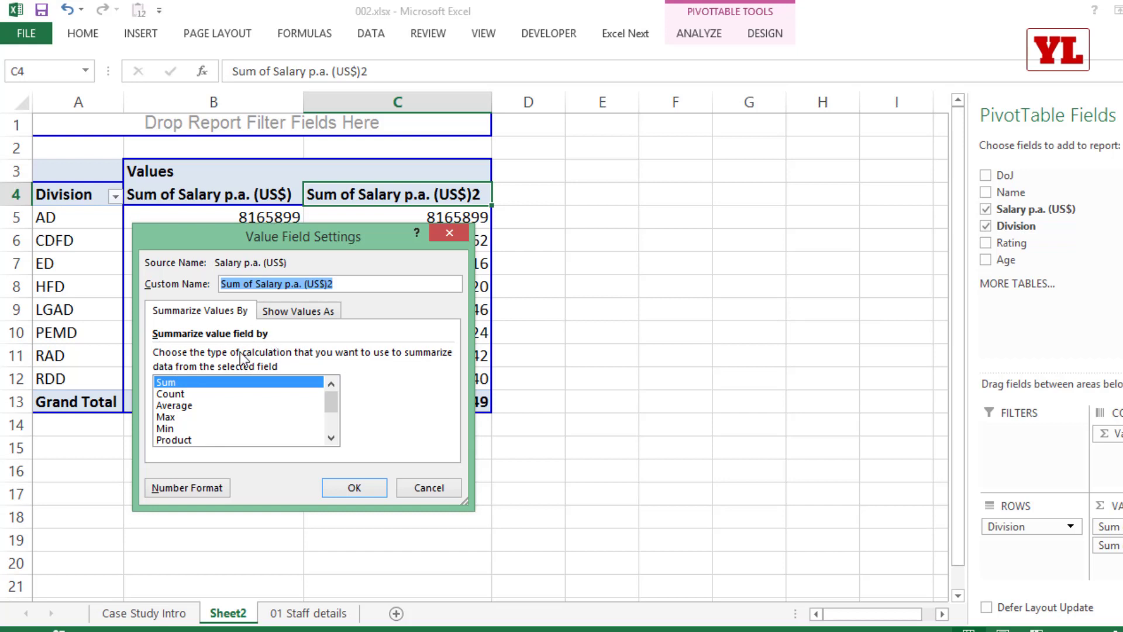
{"action": "left_click", "coordinate": [182, 395]}
{"action": "left_click", "coordinate": [355, 488]}
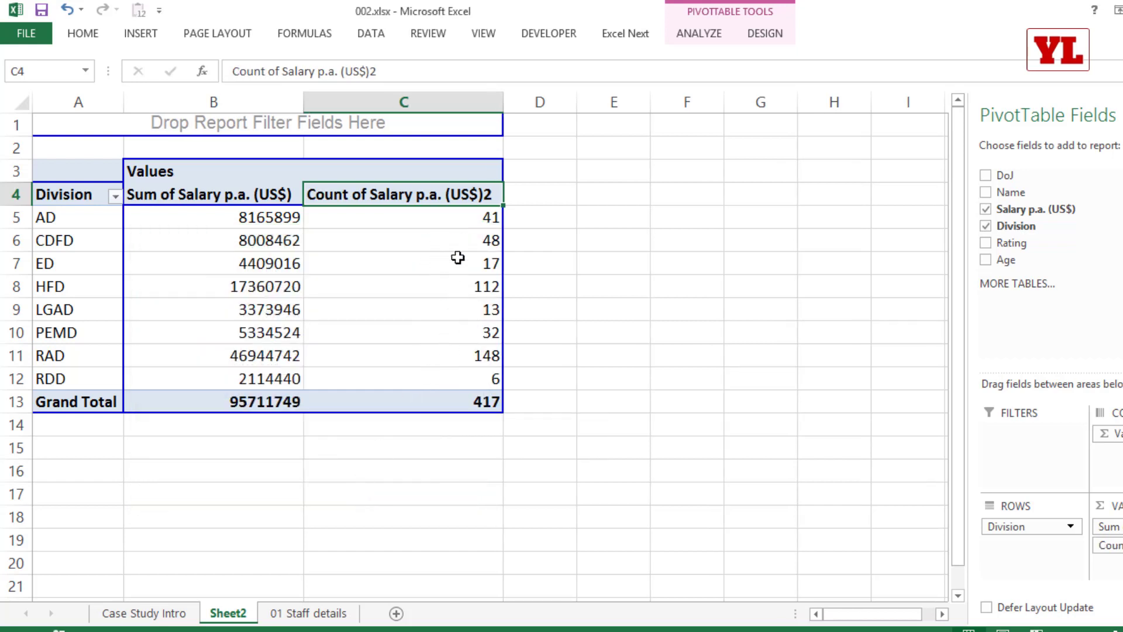
{"action": "left_click", "coordinate": [463, 221]}
{"action": "left_click", "coordinate": [71, 222]}
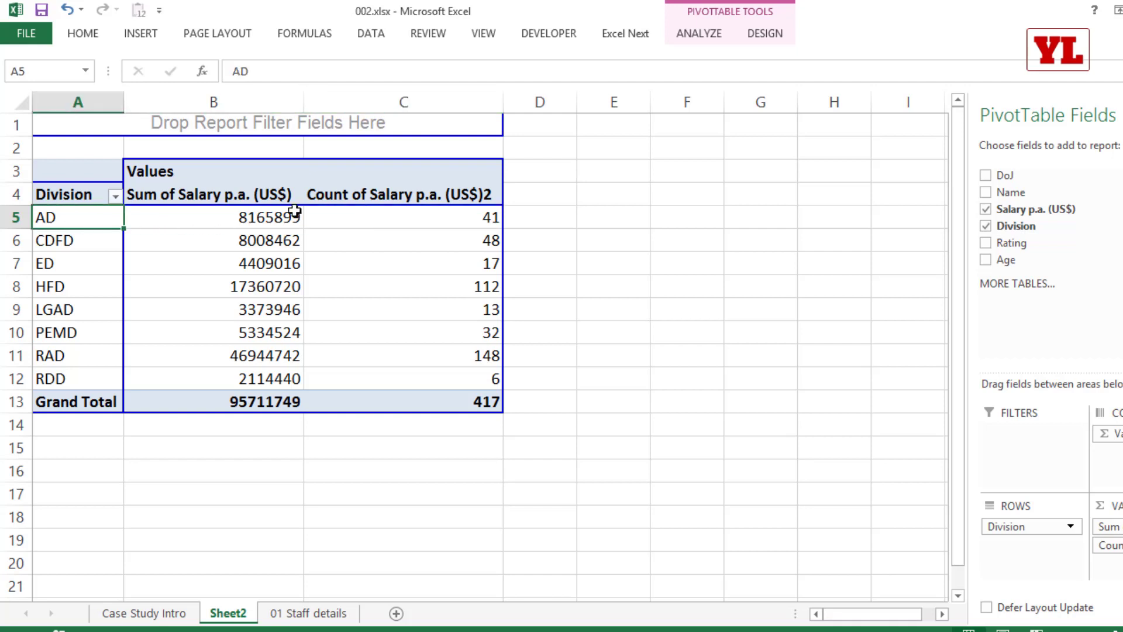
Change the summary calculation of the second salary column to Average.
{"action": "double_click", "coordinate": [344, 198]}
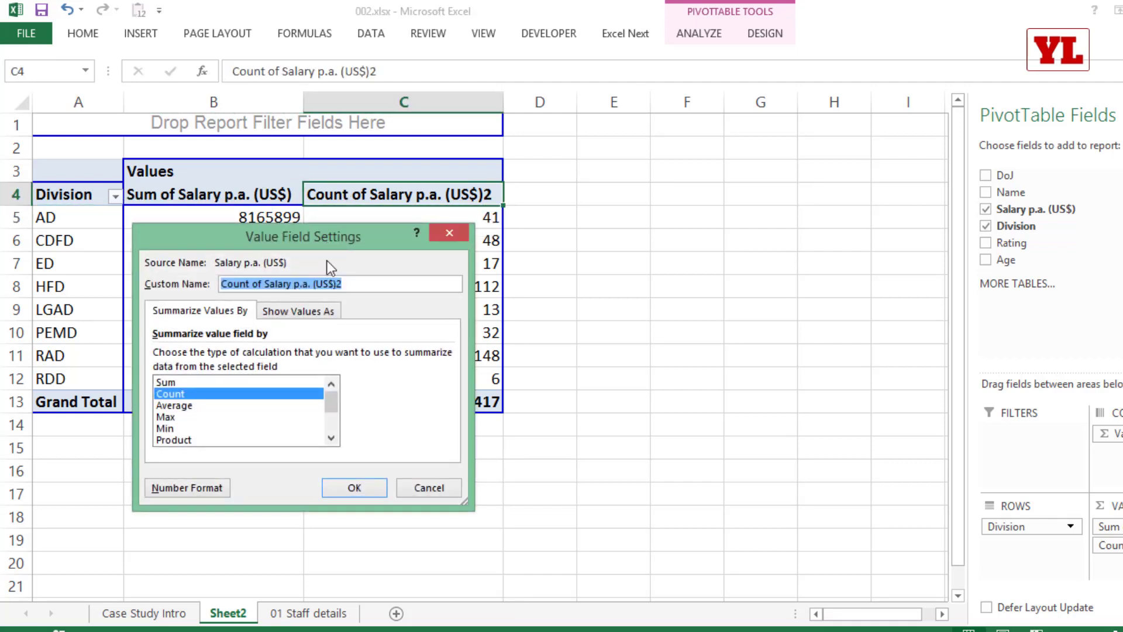
{"action": "left_click", "coordinate": [183, 406]}
{"action": "left_click", "coordinate": [351, 484]}
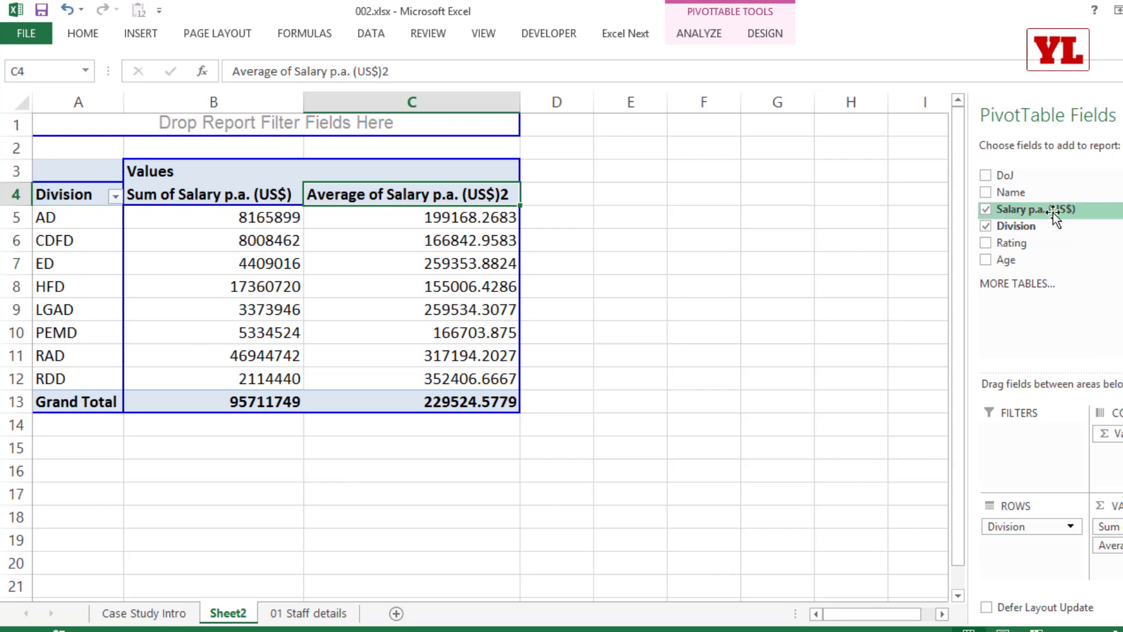
Add Salary p.a. (US$) to the values area a third time and summarise that column by Count.
{"action": "left_click_drag", "start_coordinate": [1034, 213], "coordinate": [331, 297]}
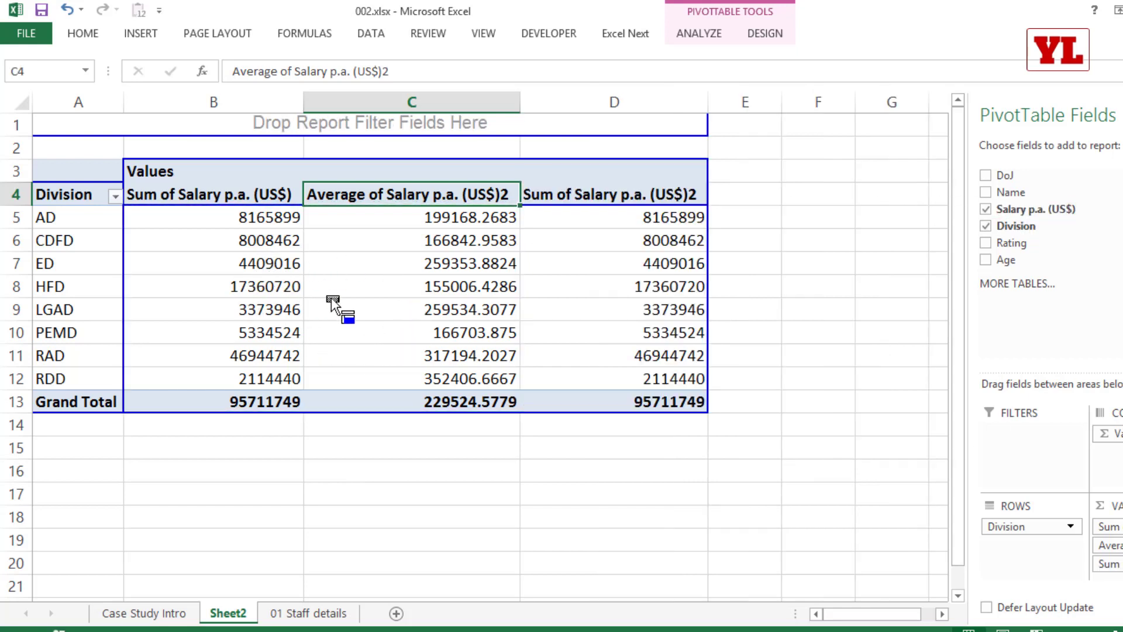
{"action": "left_click", "coordinate": [565, 198]}
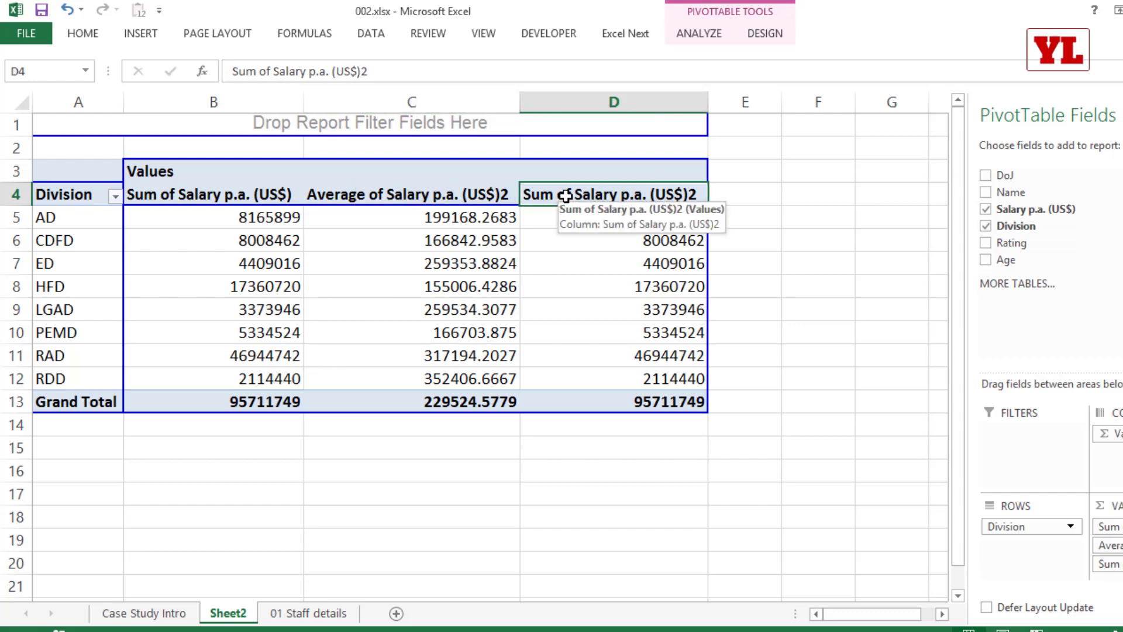
{"action": "double_click", "coordinate": [565, 197]}
{"action": "key", "text": "Escape"}
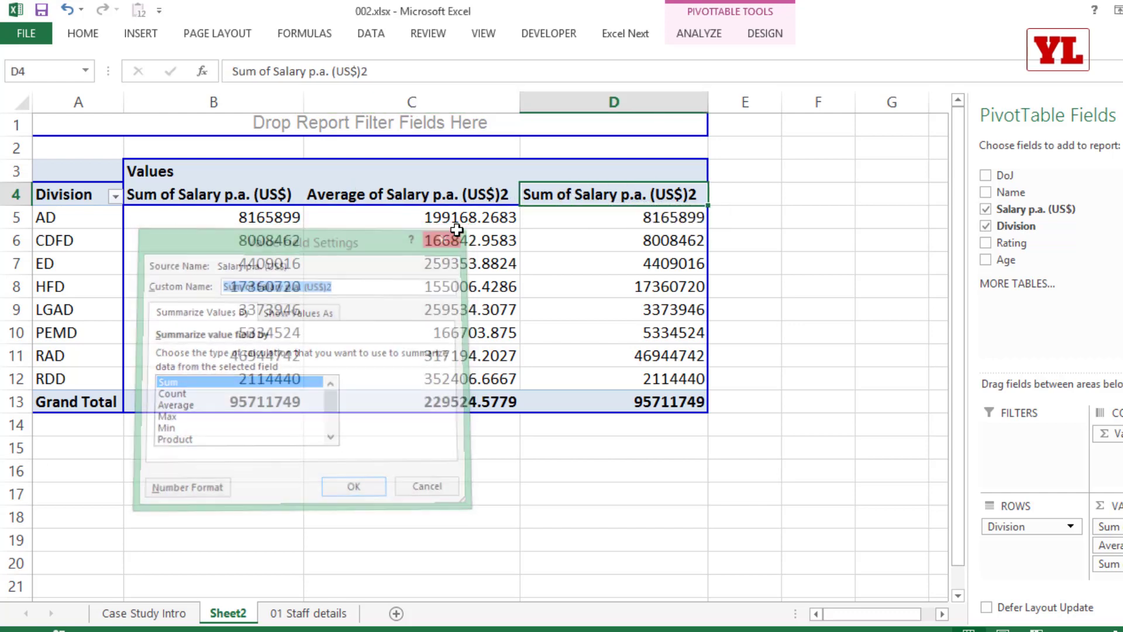
{"action": "right_click", "coordinate": [566, 193]}
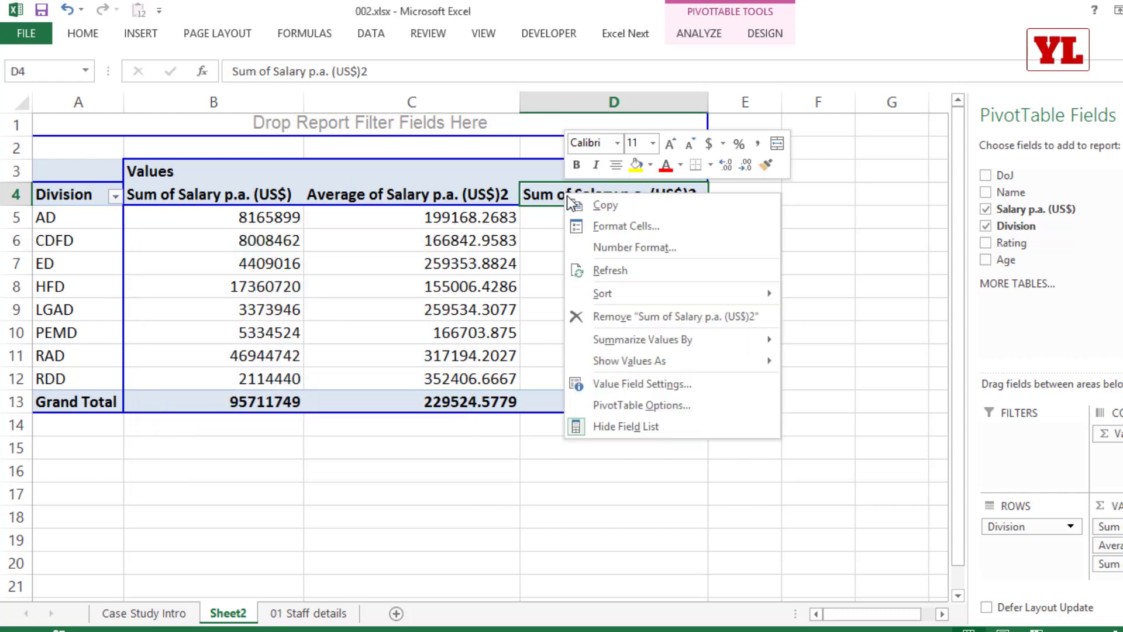
{"action": "left_click", "coordinate": [604, 386]}
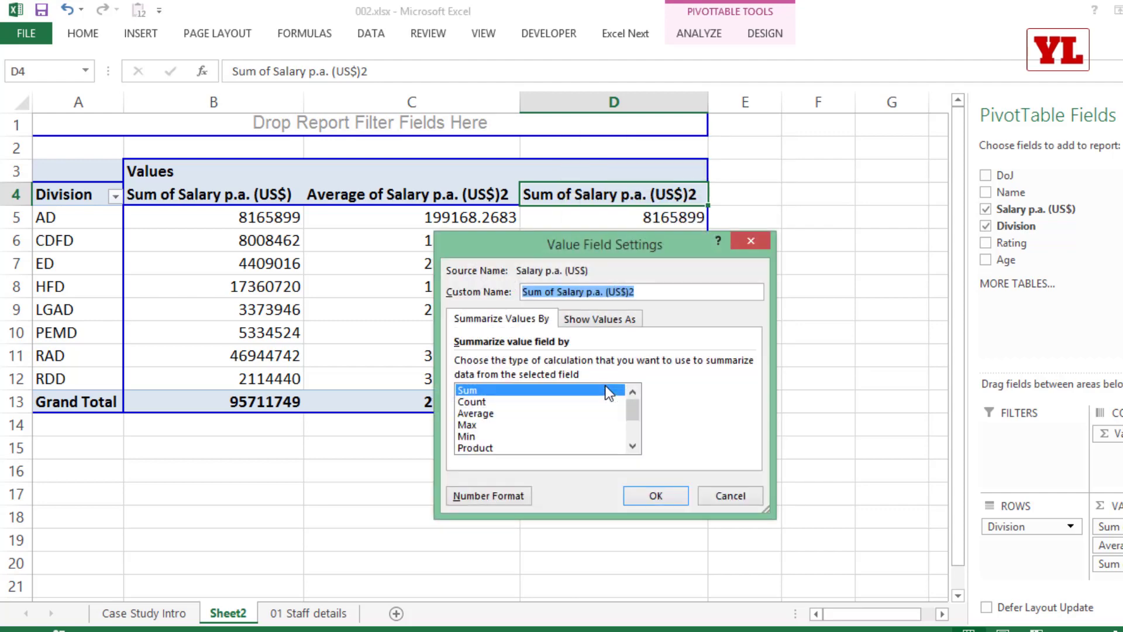
{"action": "left_click", "coordinate": [489, 401]}
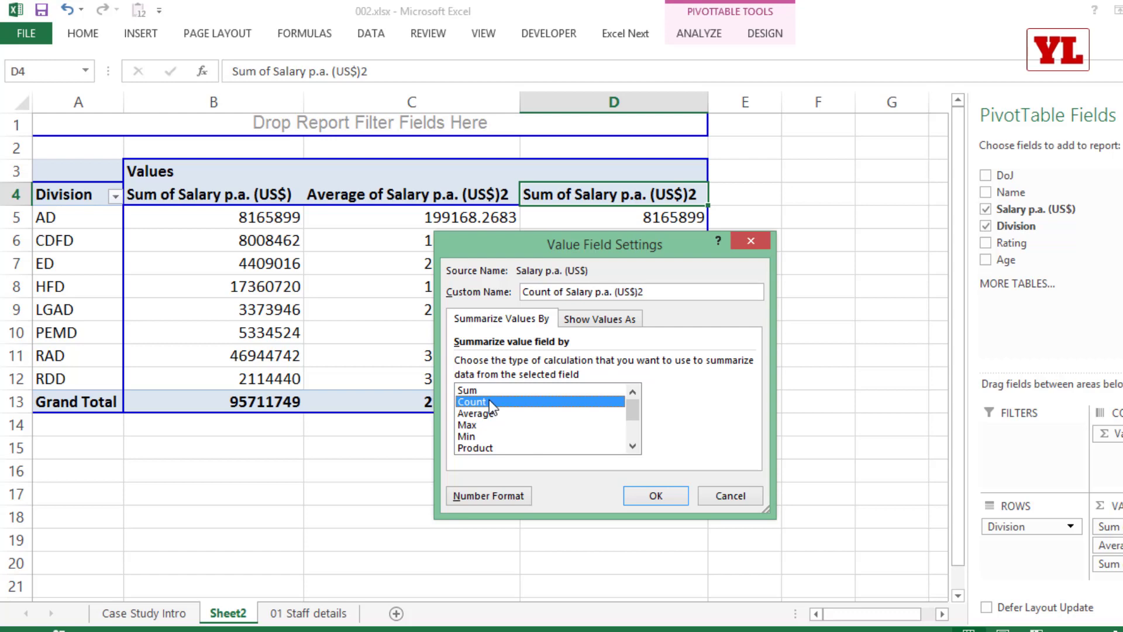
{"action": "left_click", "coordinate": [647, 497]}
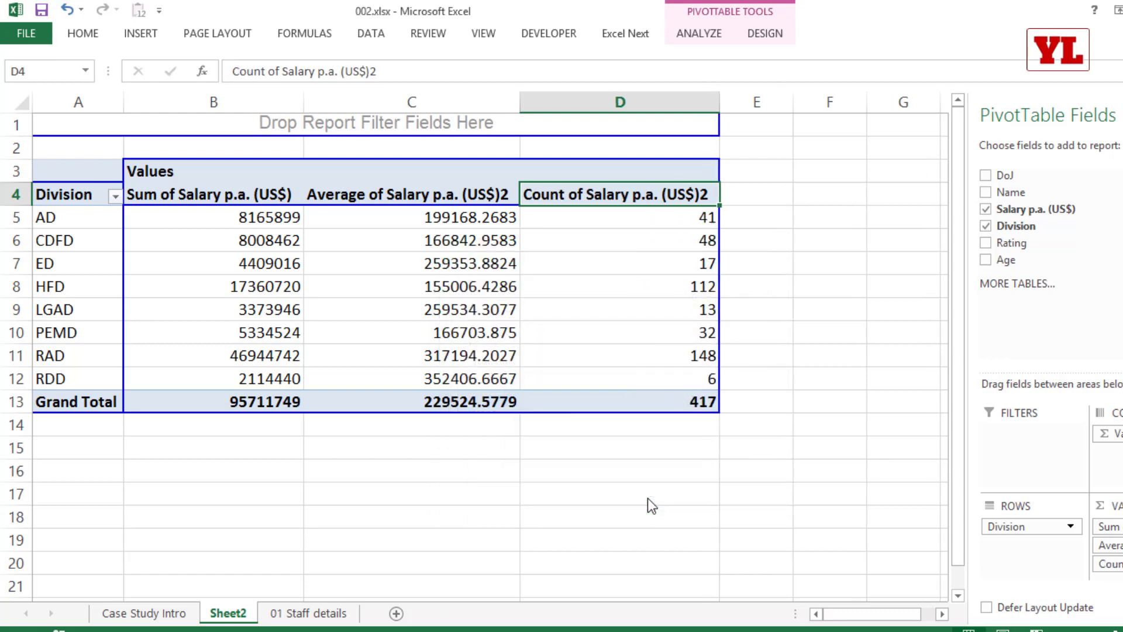
Format the values of all three salary columns, including the grand totals, with comma style and no decimals.
{"action": "left_click_drag", "start_coordinate": [288, 217], "coordinate": [283, 377]}
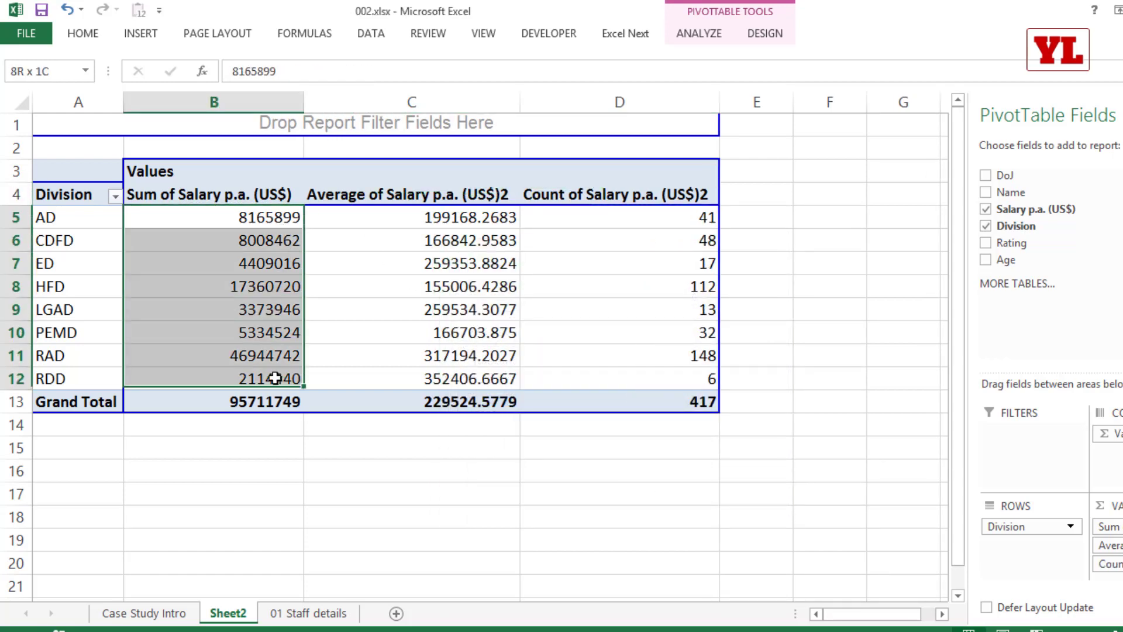
{"action": "left_click_drag", "start_coordinate": [472, 217], "coordinate": [465, 401]}
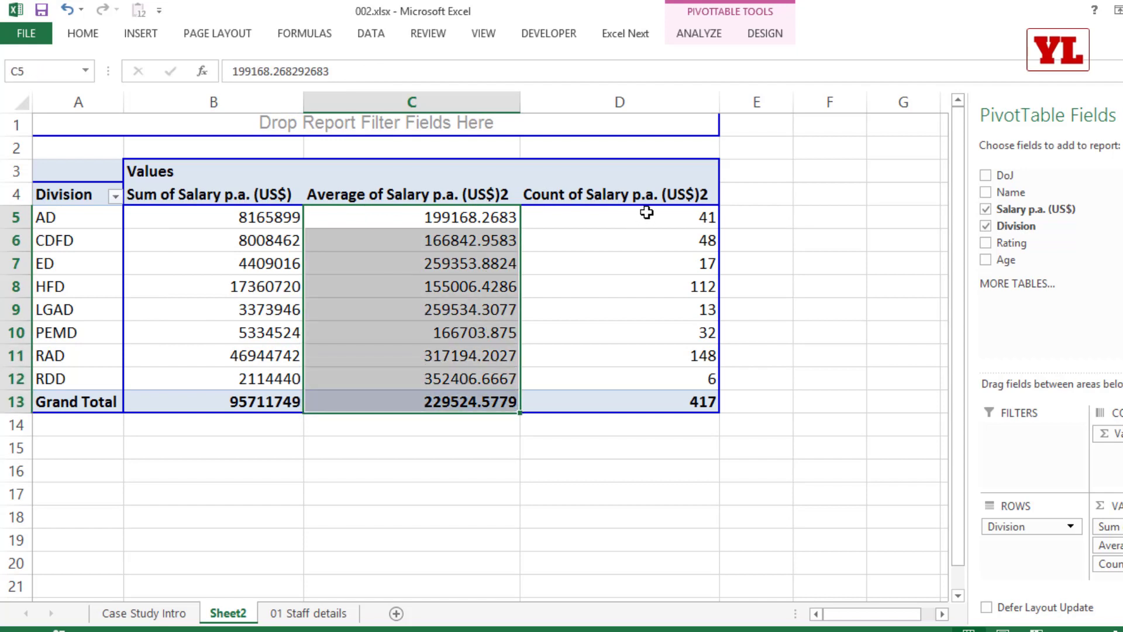
{"action": "left_click_drag", "start_coordinate": [647, 217], "coordinate": [658, 395]}
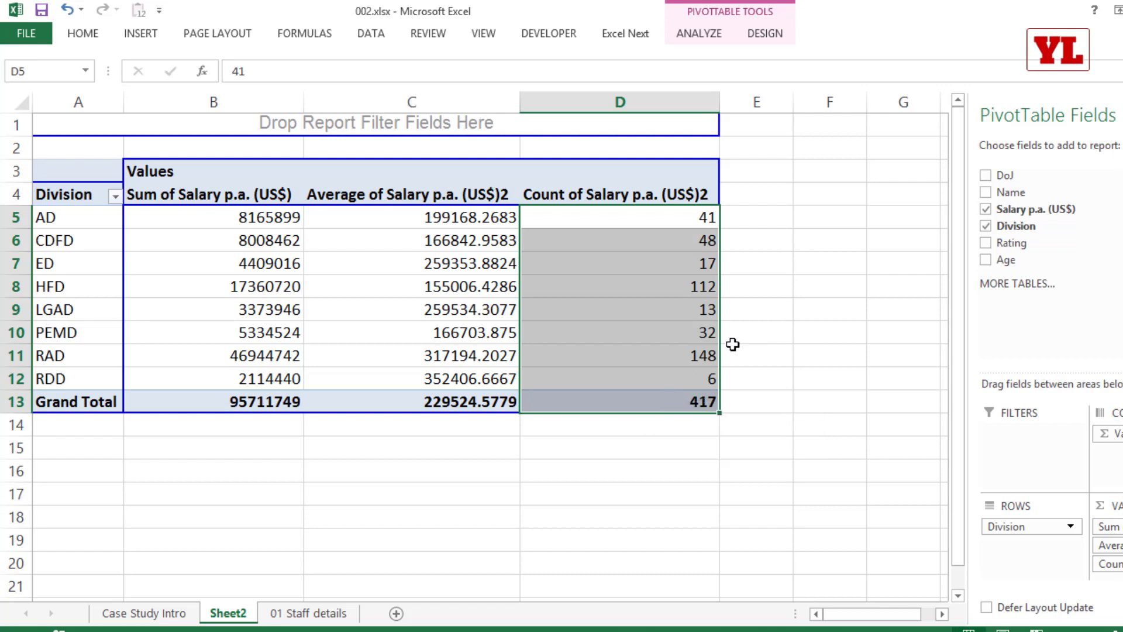
{"action": "left_click_drag", "start_coordinate": [669, 398], "coordinate": [148, 220]}
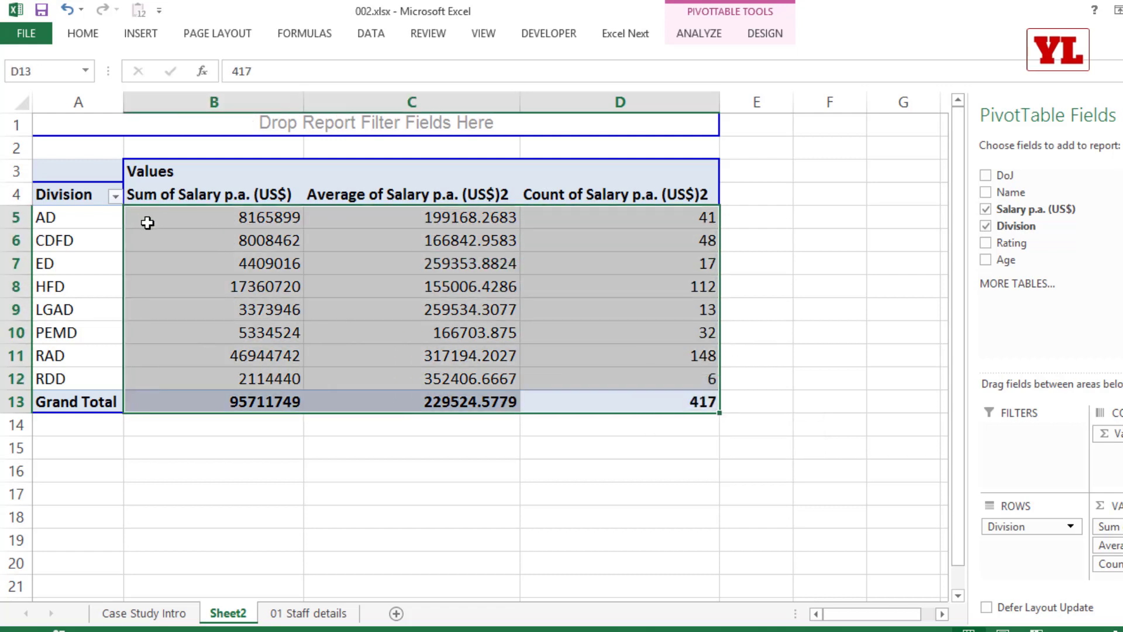
{"action": "left_click", "coordinate": [83, 36]}
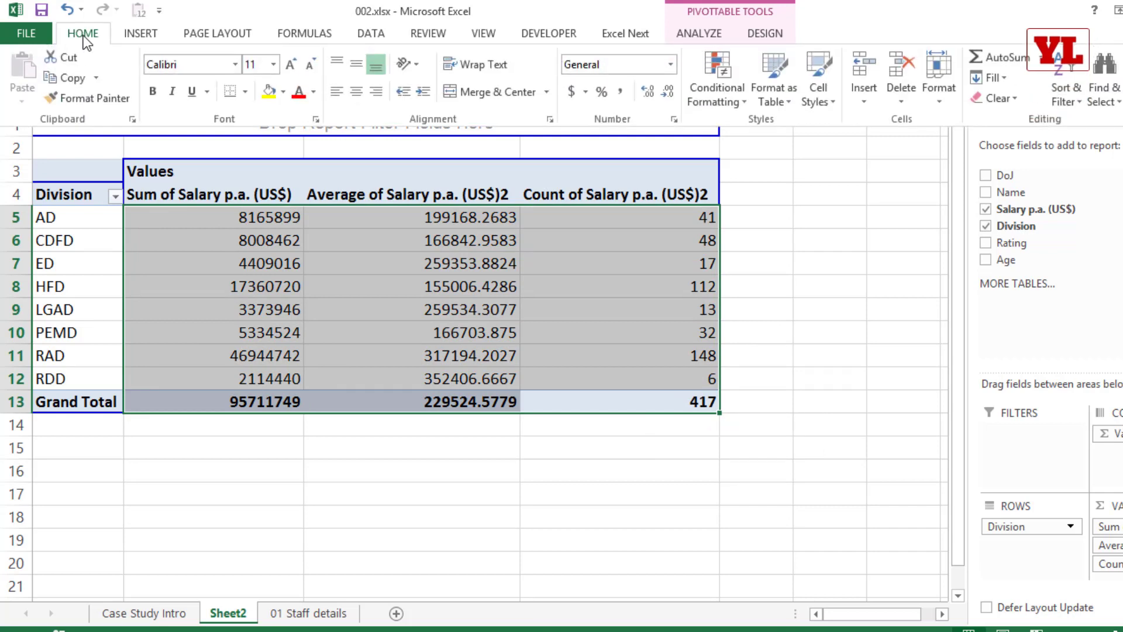
{"action": "left_click", "coordinate": [619, 94]}
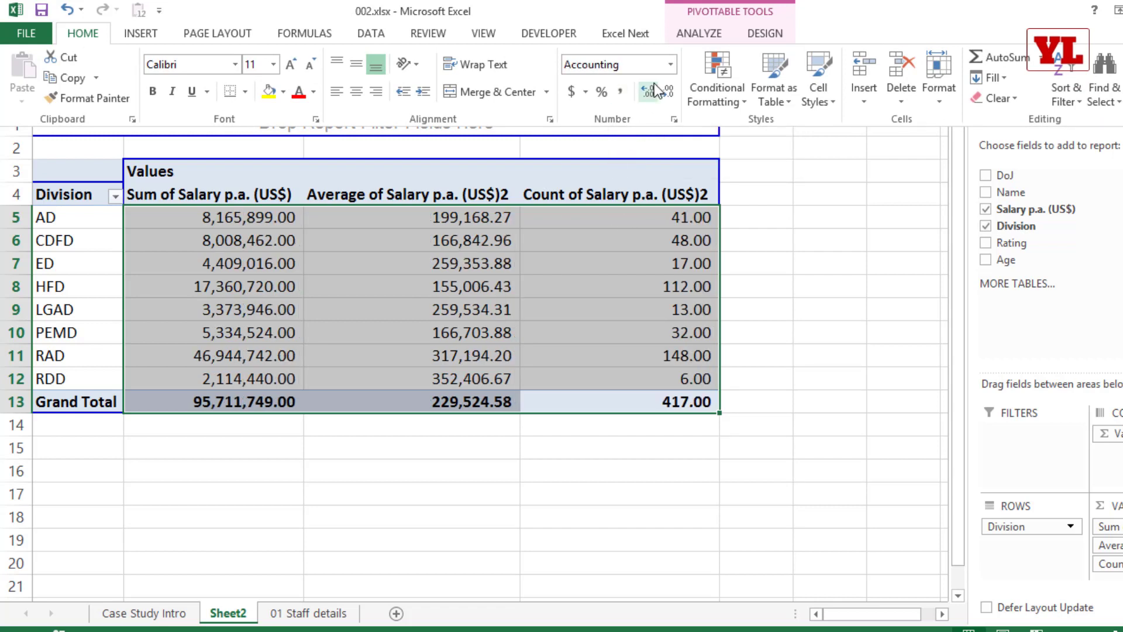
{"action": "left_click", "coordinate": [668, 92]}
{"action": "left_click", "coordinate": [668, 92]}
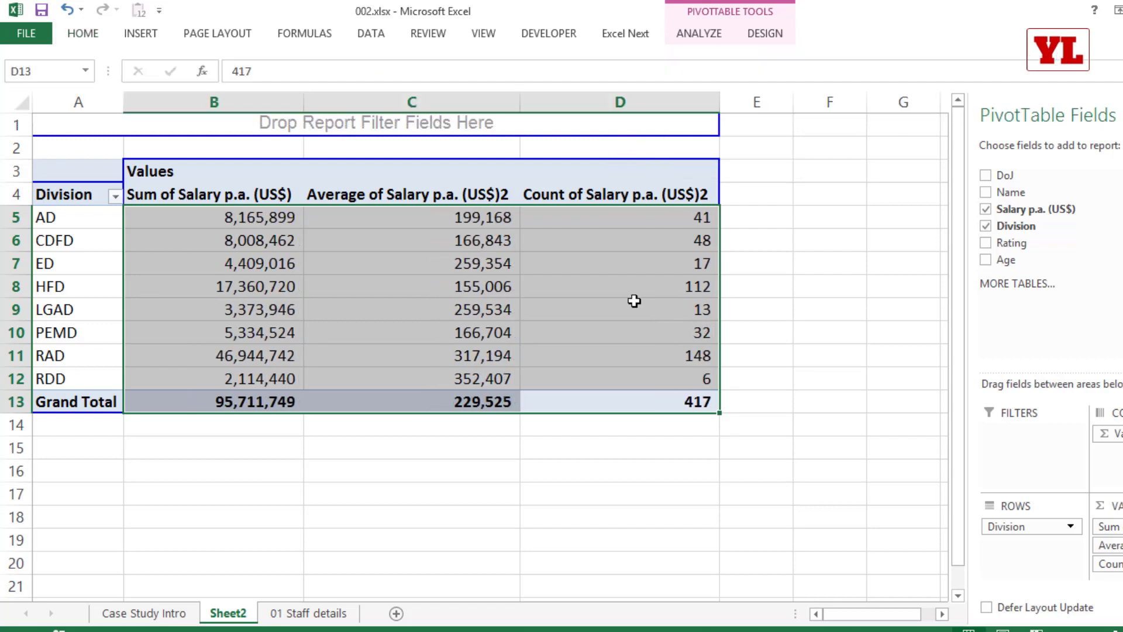
Examine the count column for the individual divisions and the grand total, comparing the AD row with its count.
{"action": "left_click", "coordinate": [632, 297]}
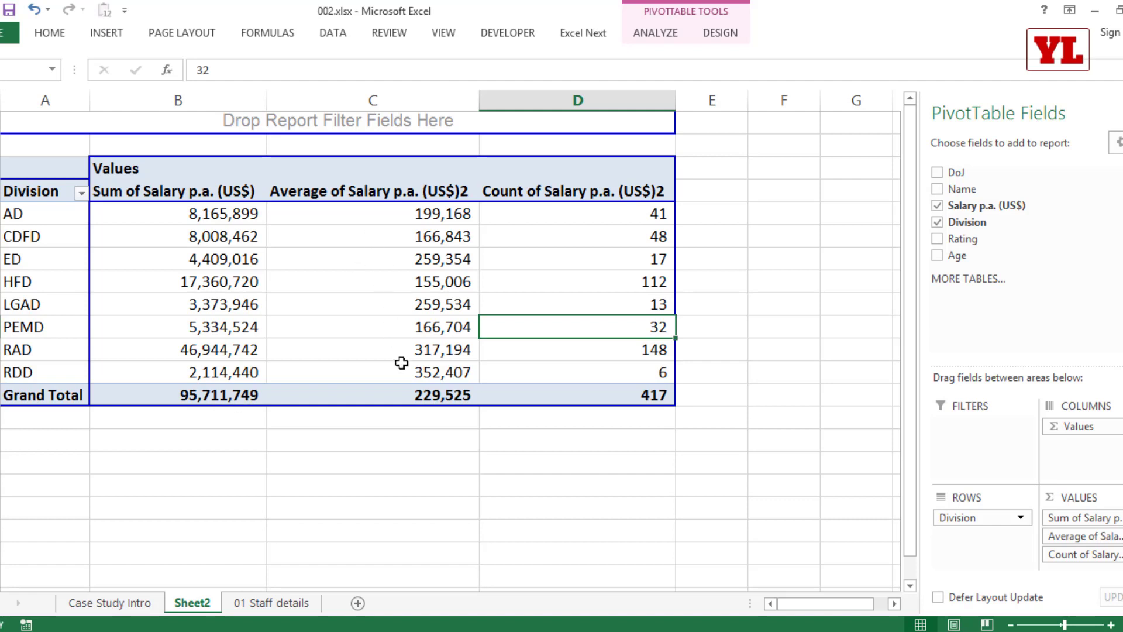
{"action": "mouse_move", "coordinate": [557, 244]}
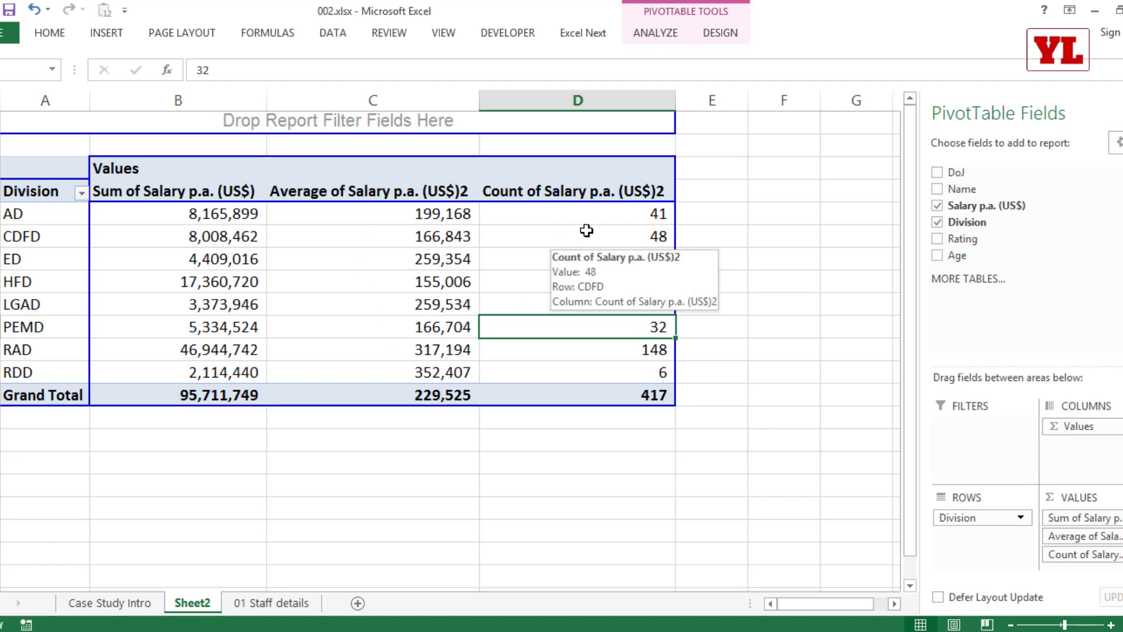
{"action": "mouse_move", "coordinate": [587, 263]}
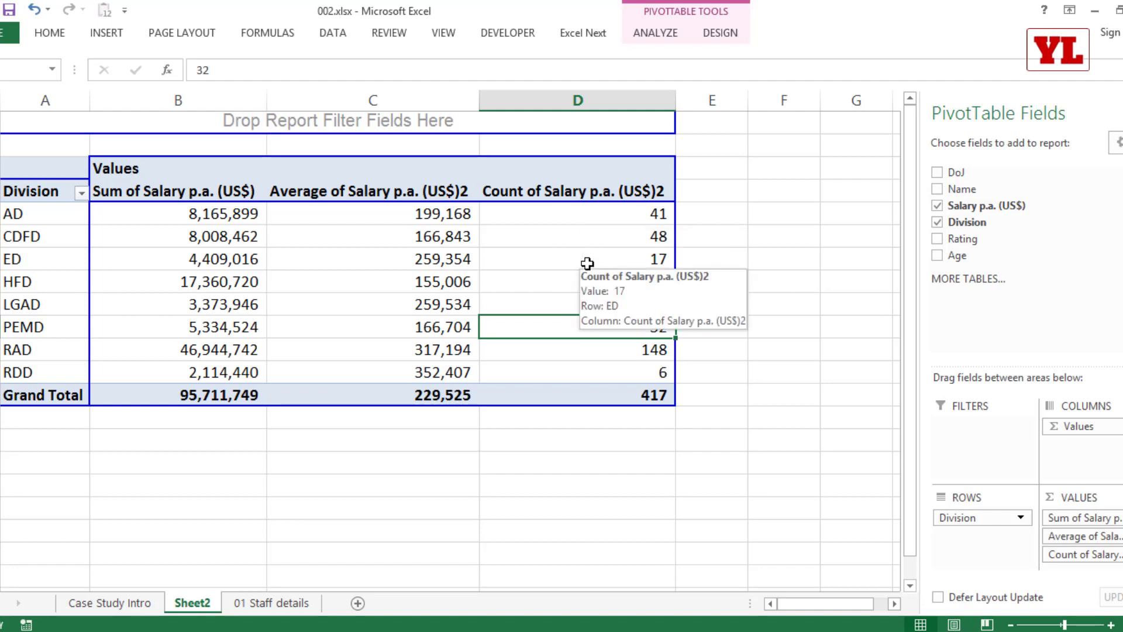
{"action": "mouse_move", "coordinate": [512, 222]}
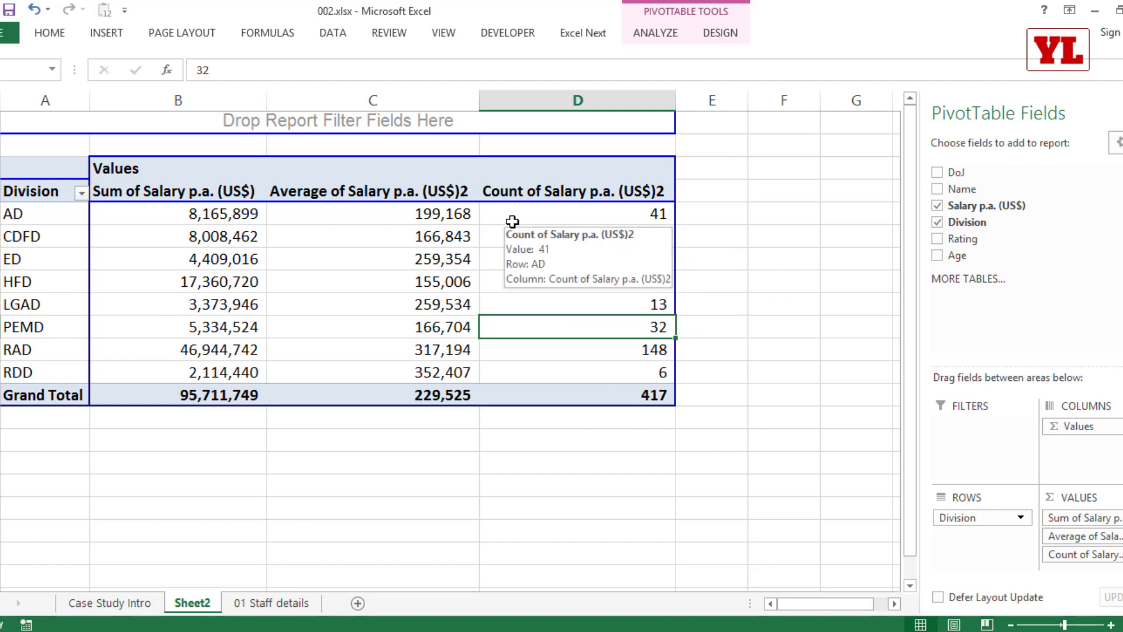
{"action": "left_click", "coordinate": [634, 393]}
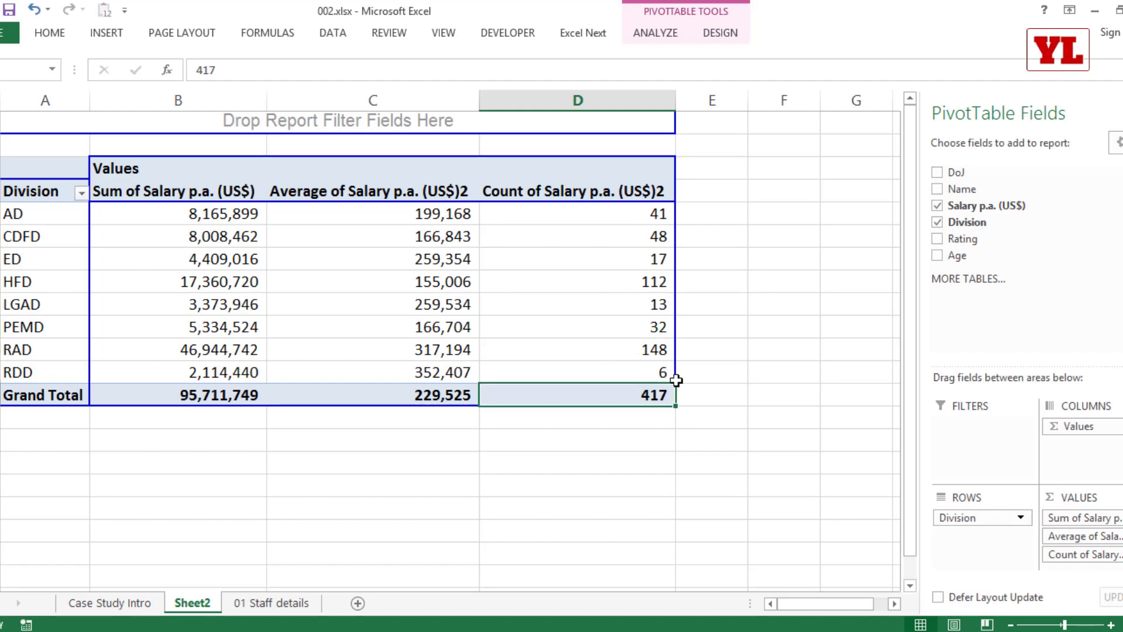
{"action": "left_click", "coordinate": [637, 218]}
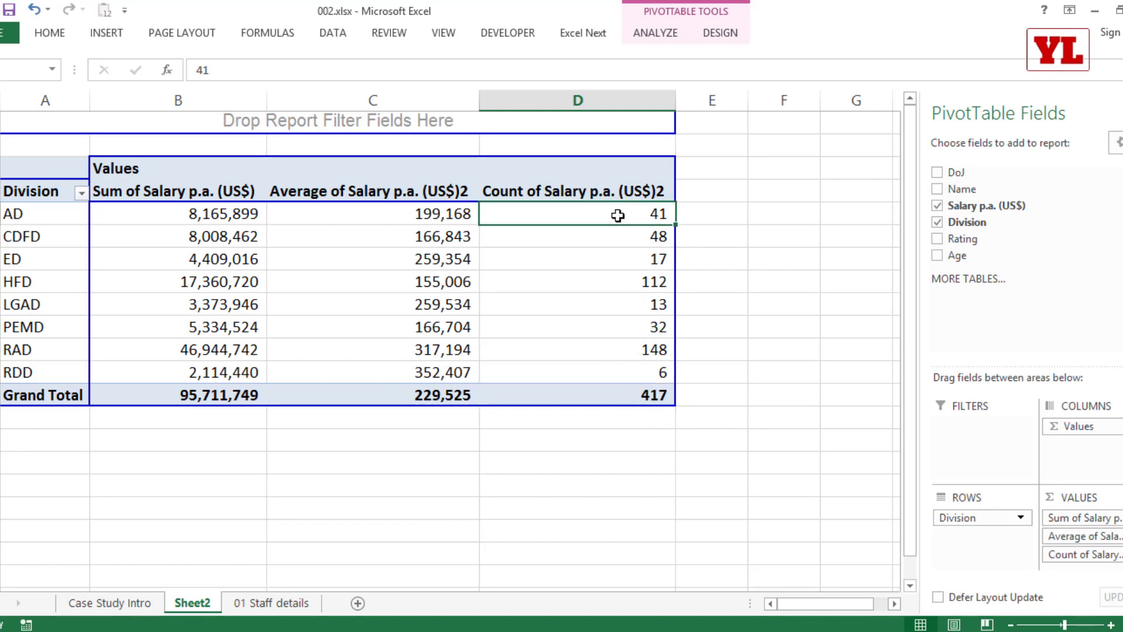
{"action": "left_click", "coordinate": [51, 214]}
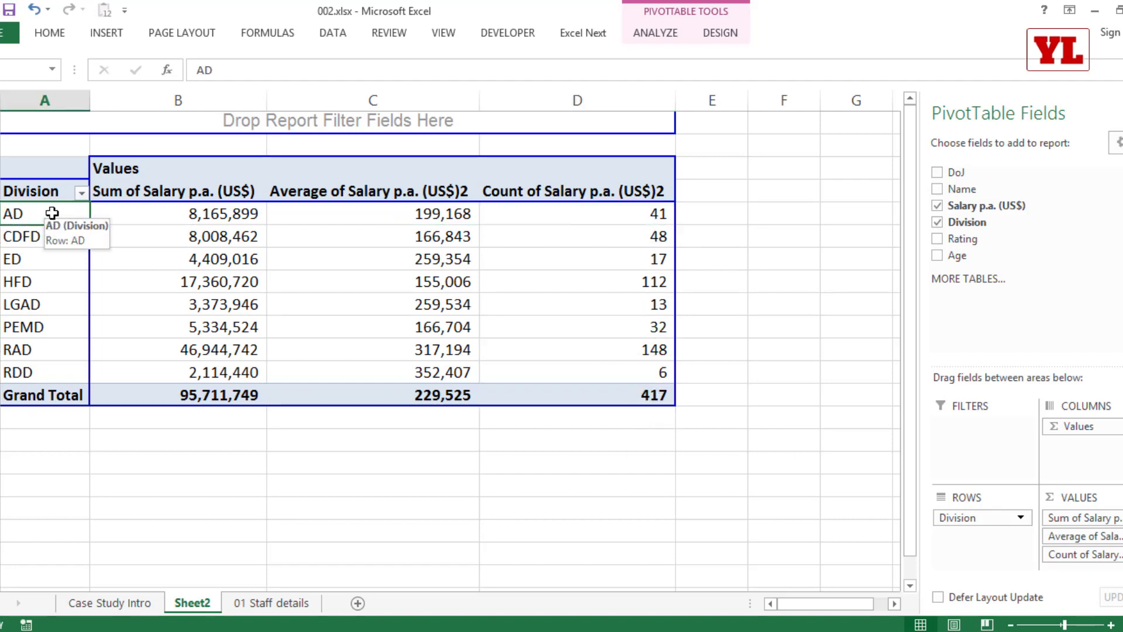
{"action": "left_click", "coordinate": [599, 217]}
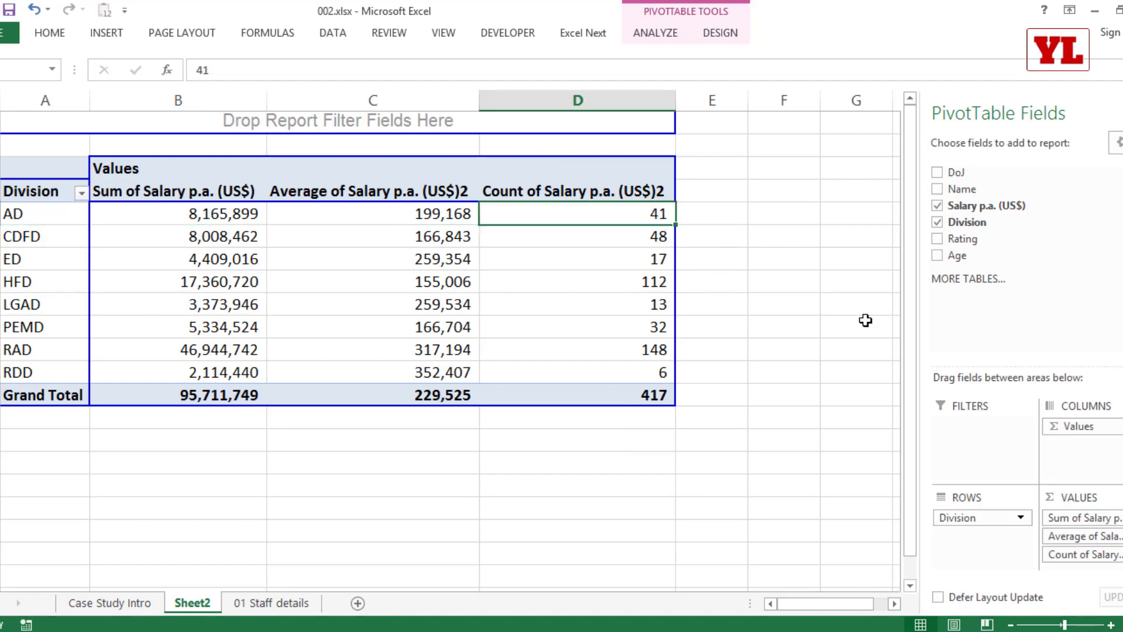
Remove all salary columns from the PivotTable and place Salary p.a. (US$) in the values area twice.
{"action": "left_click", "coordinate": [938, 207]}
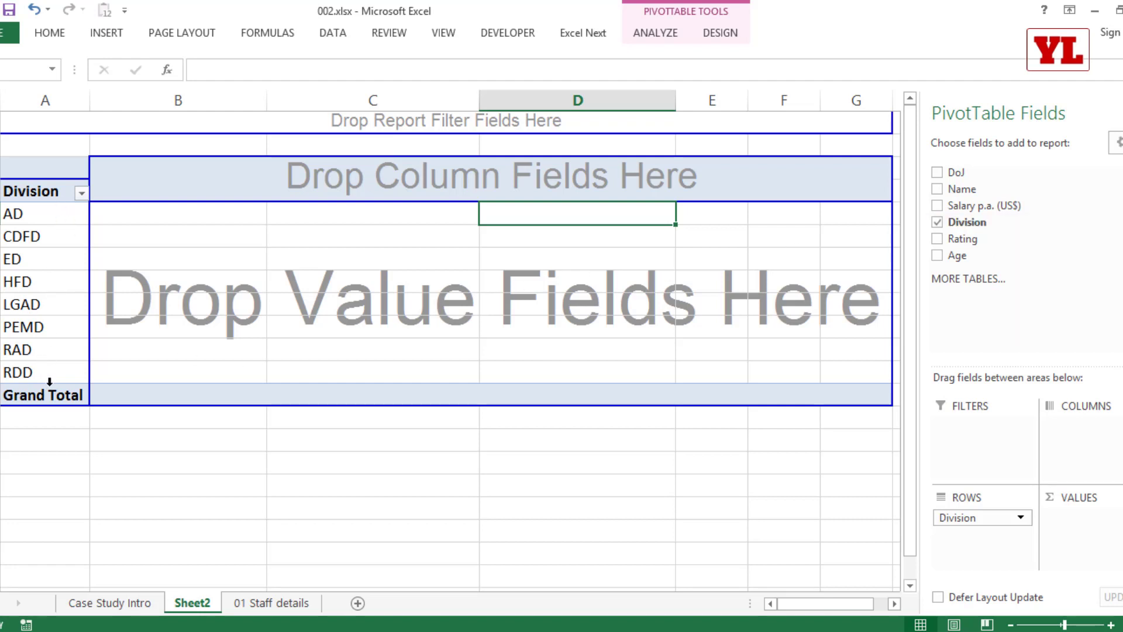
{"action": "left_click_drag", "start_coordinate": [946, 205], "coordinate": [331, 286]}
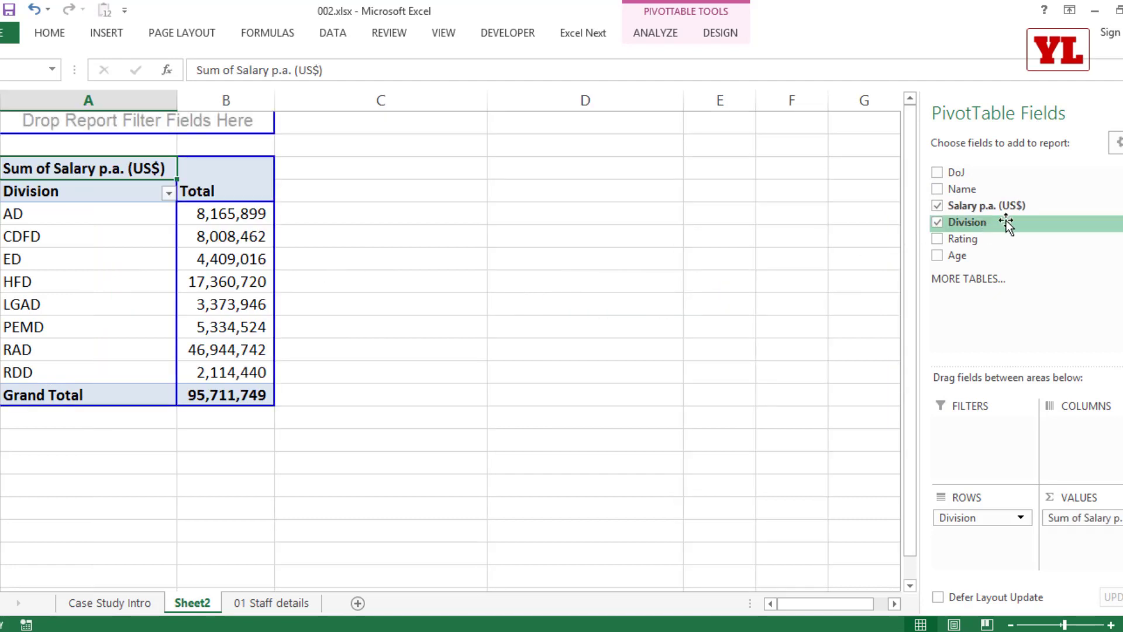
{"action": "left_click_drag", "start_coordinate": [995, 205], "coordinate": [235, 251]}
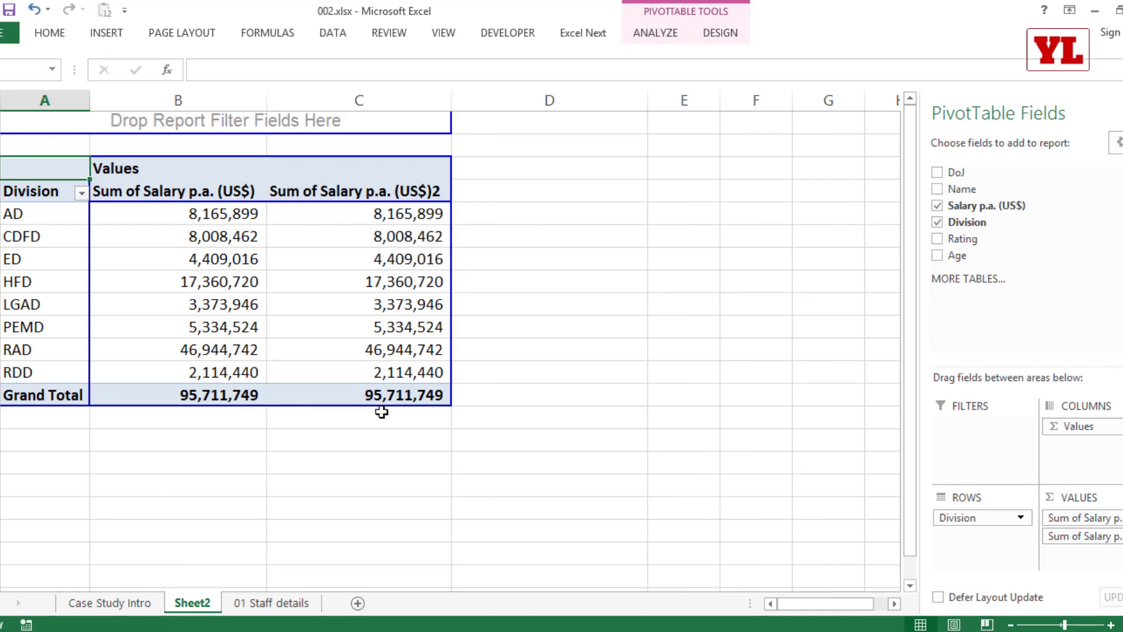
Show the second Sum of Salary p.a. (US$) column as % of Grand Total.
{"action": "left_click", "coordinate": [328, 193]}
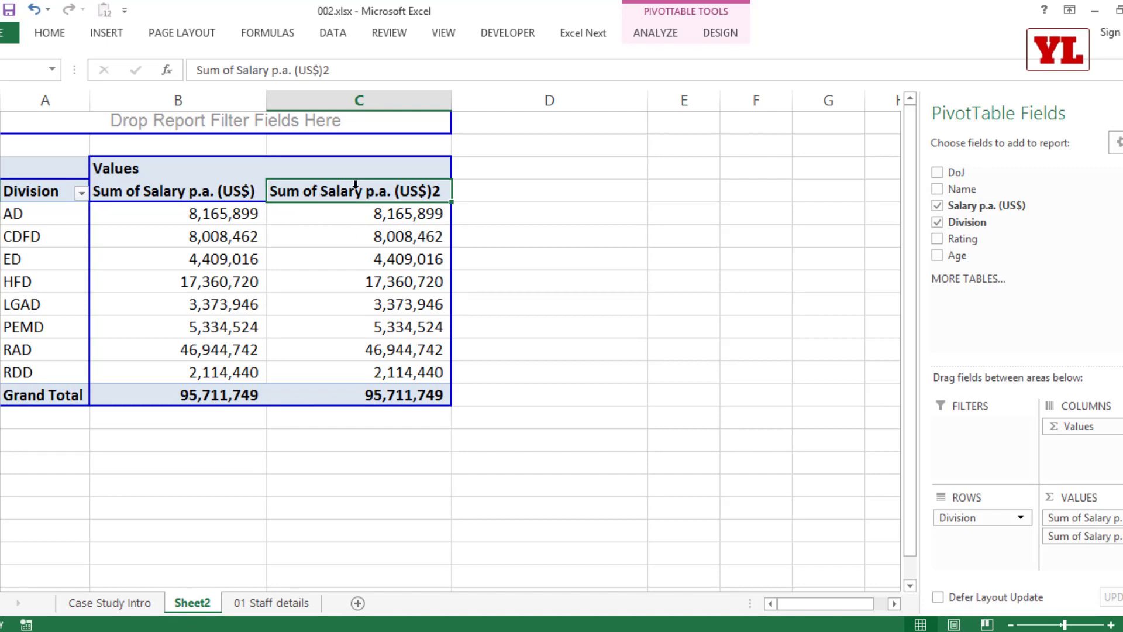
{"action": "double_click", "coordinate": [355, 189]}
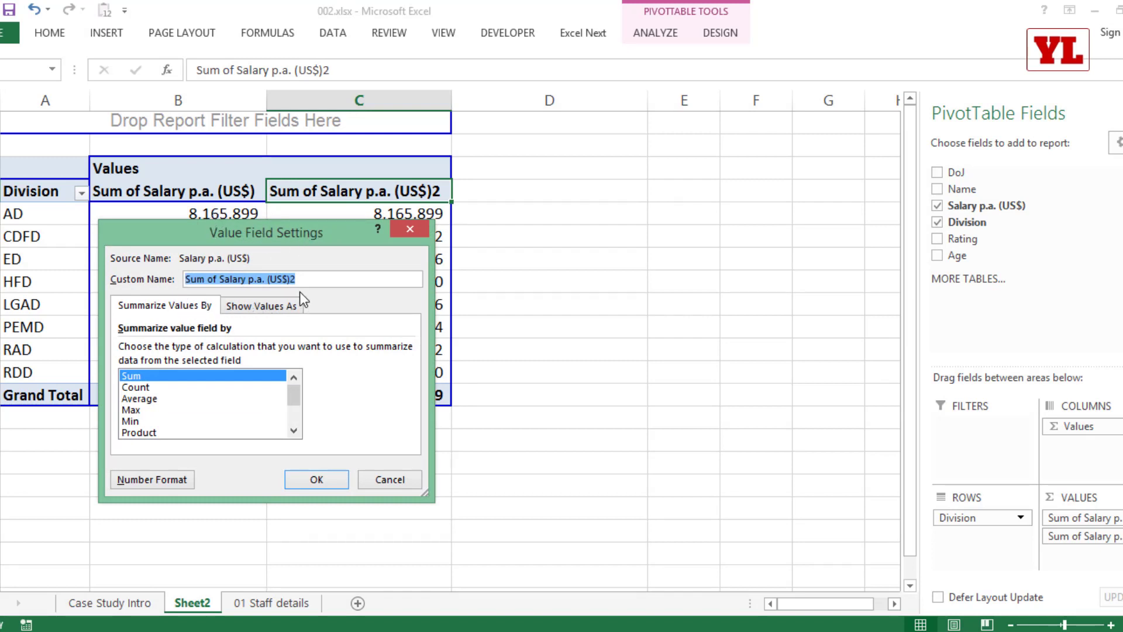
{"action": "left_click", "coordinate": [275, 305]}
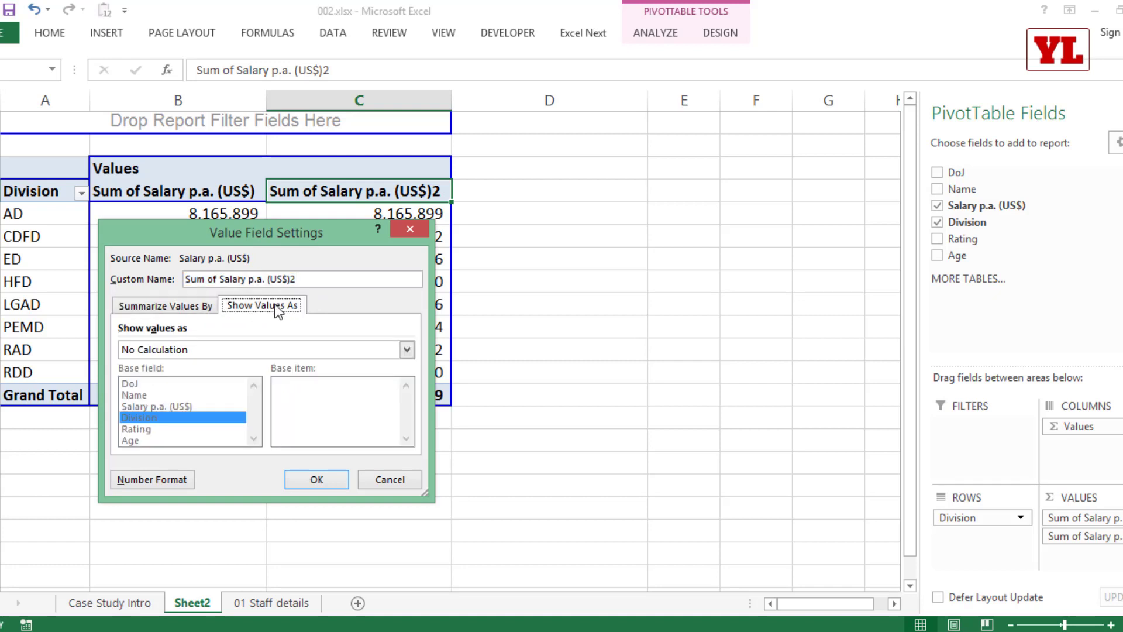
{"action": "left_click", "coordinate": [307, 349]}
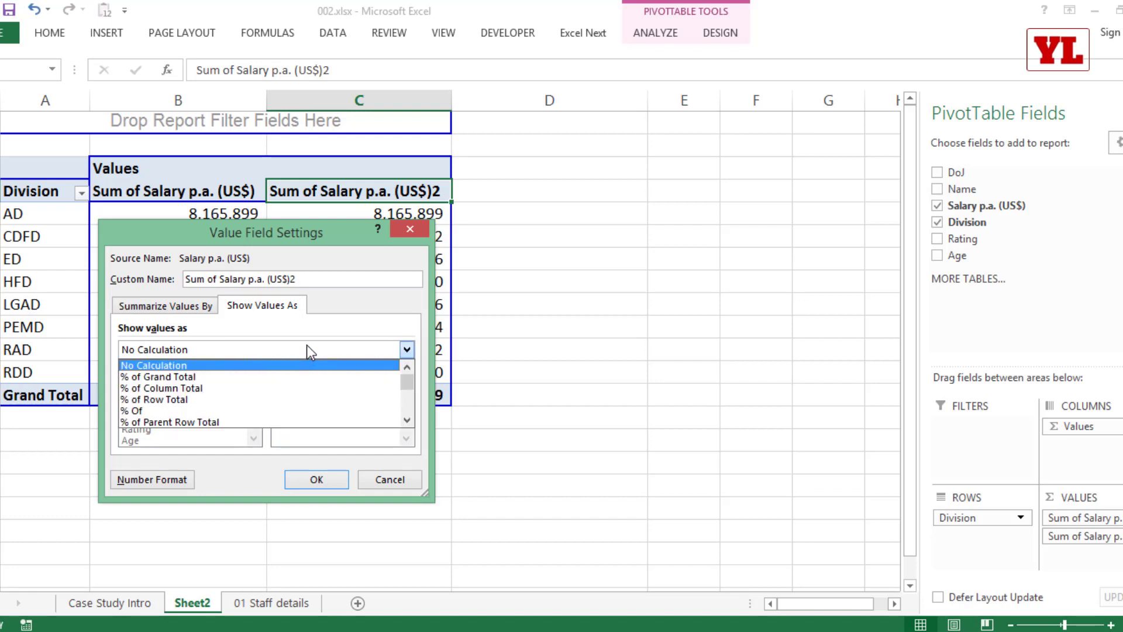
{"action": "left_click", "coordinate": [308, 346]}
{"action": "left_click", "coordinate": [308, 346]}
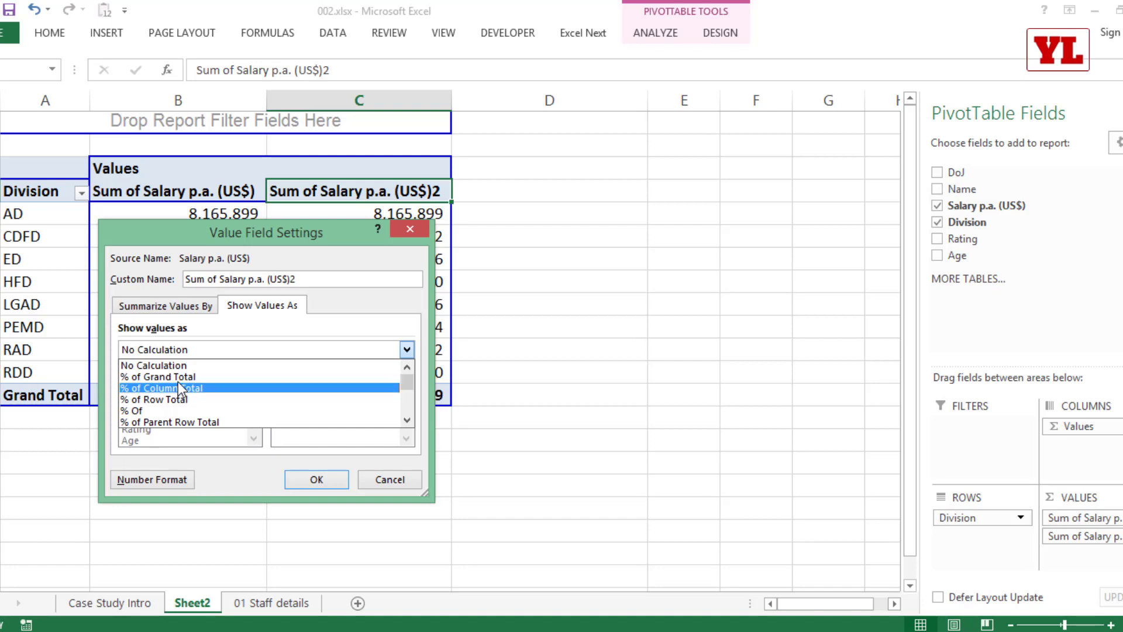
{"action": "key", "text": "Up"}
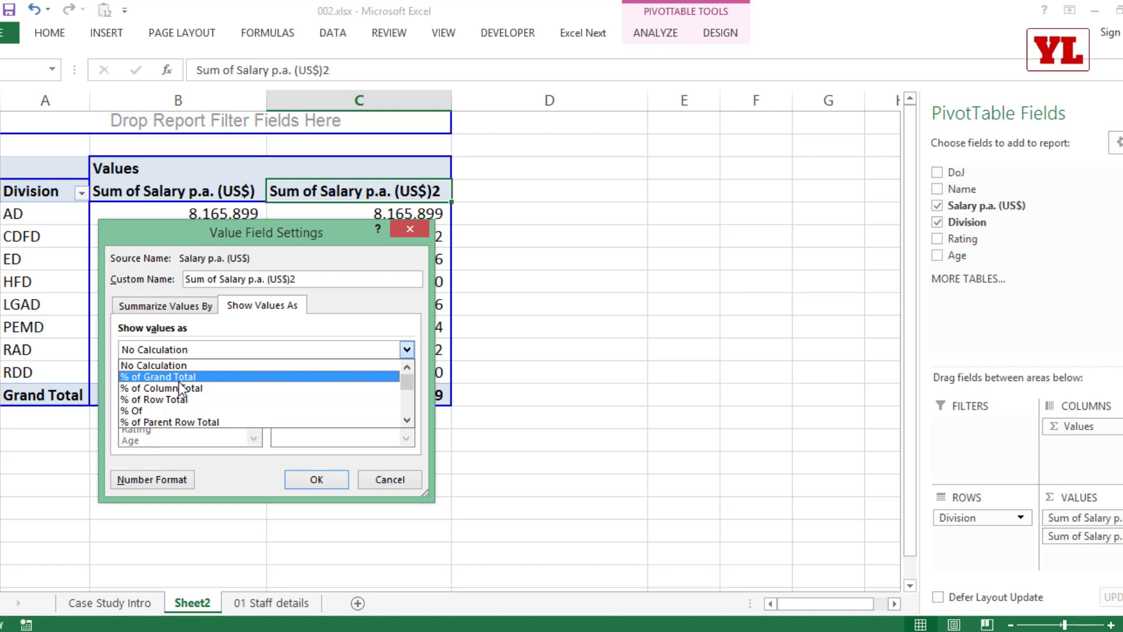
{"action": "key", "text": "Return"}
{"action": "left_click_drag", "start_coordinate": [251, 230], "coordinate": [602, 84]}
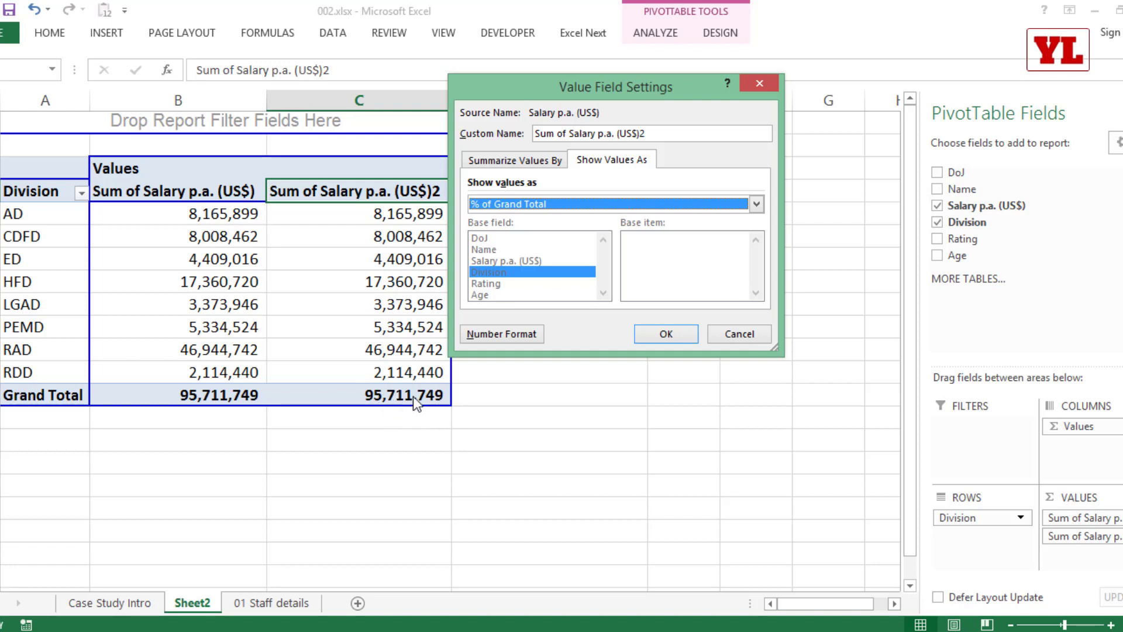
{"action": "left_click", "coordinate": [670, 336]}
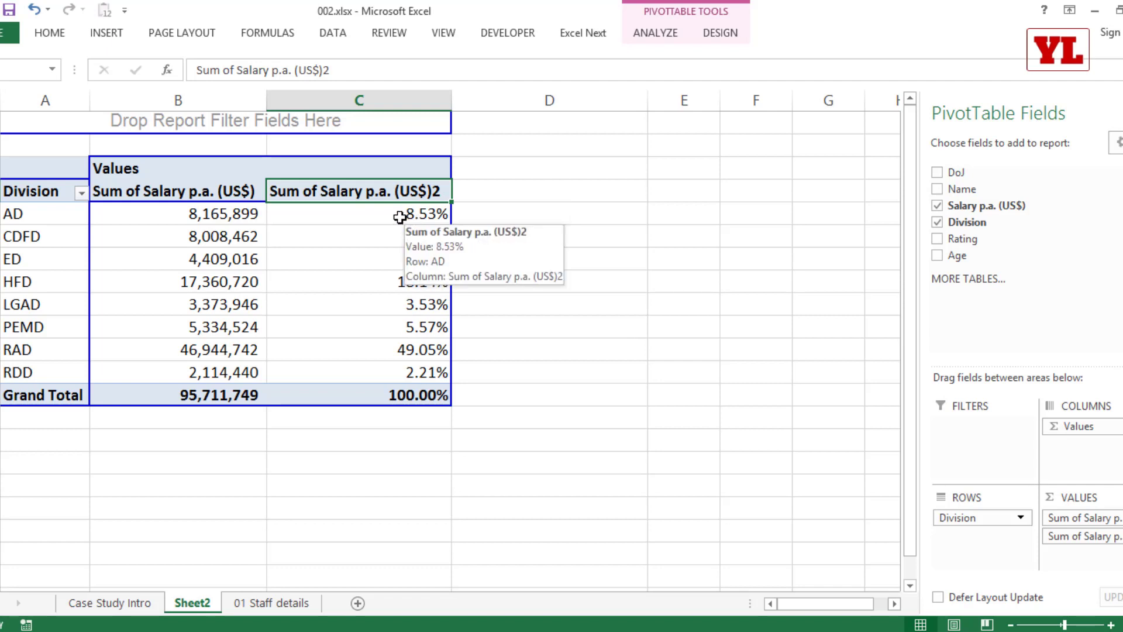
{"action": "right_click", "coordinate": [398, 215]}
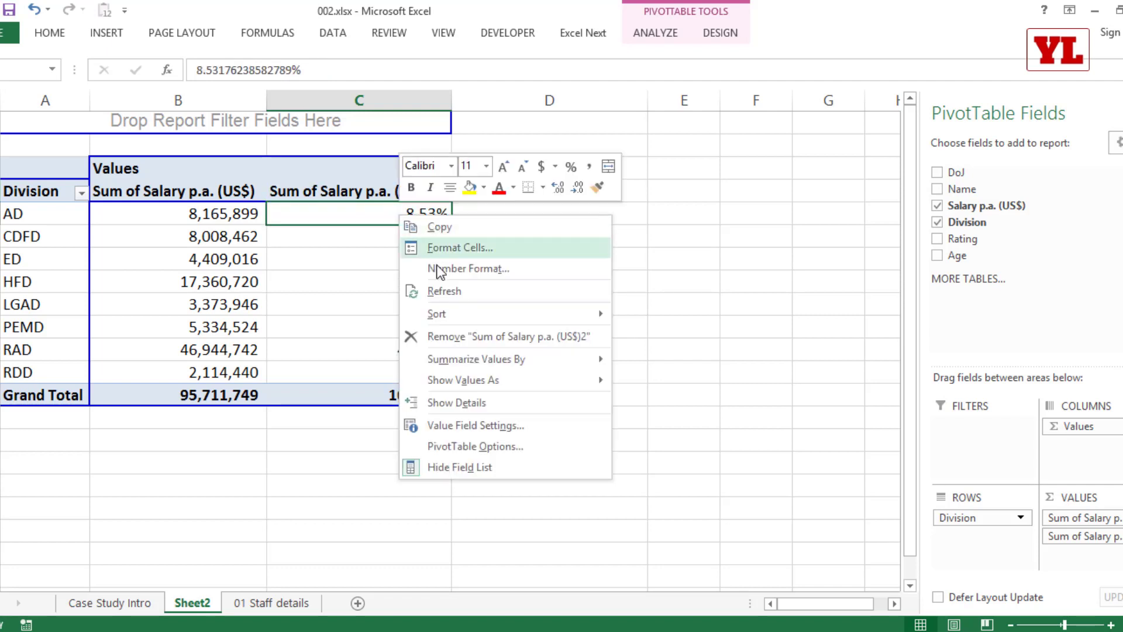
{"action": "mouse_move", "coordinate": [459, 316]}
{"action": "left_click", "coordinate": [665, 335]}
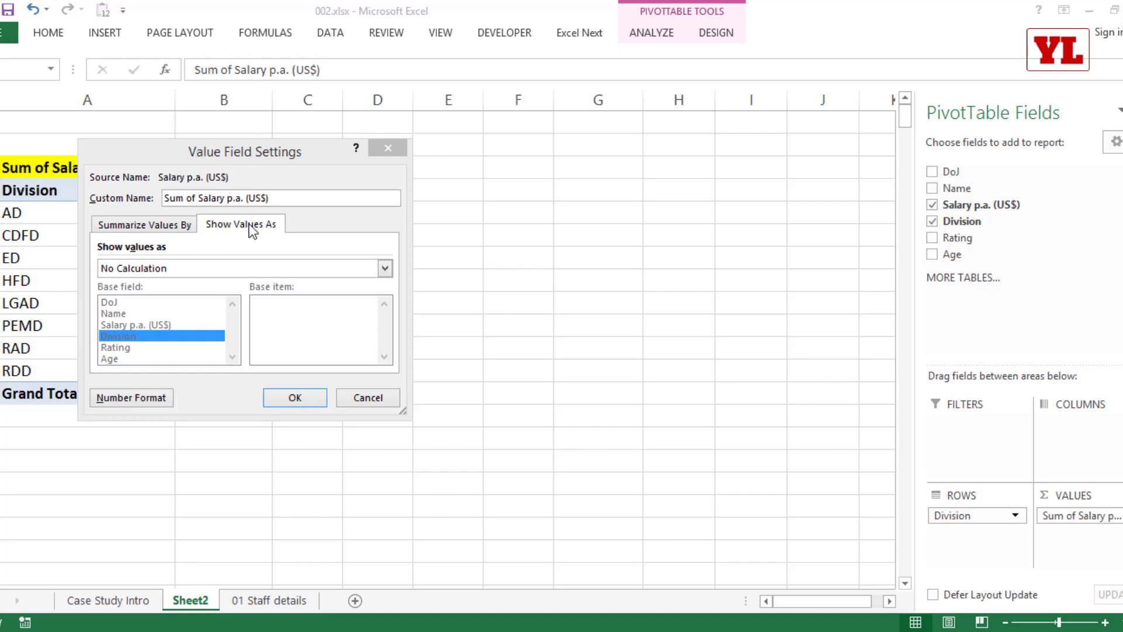
Look through the Show Values As calculation options for Sum of Salary p.a. (US$) without applying any.
{"action": "left_click", "coordinate": [236, 270]}
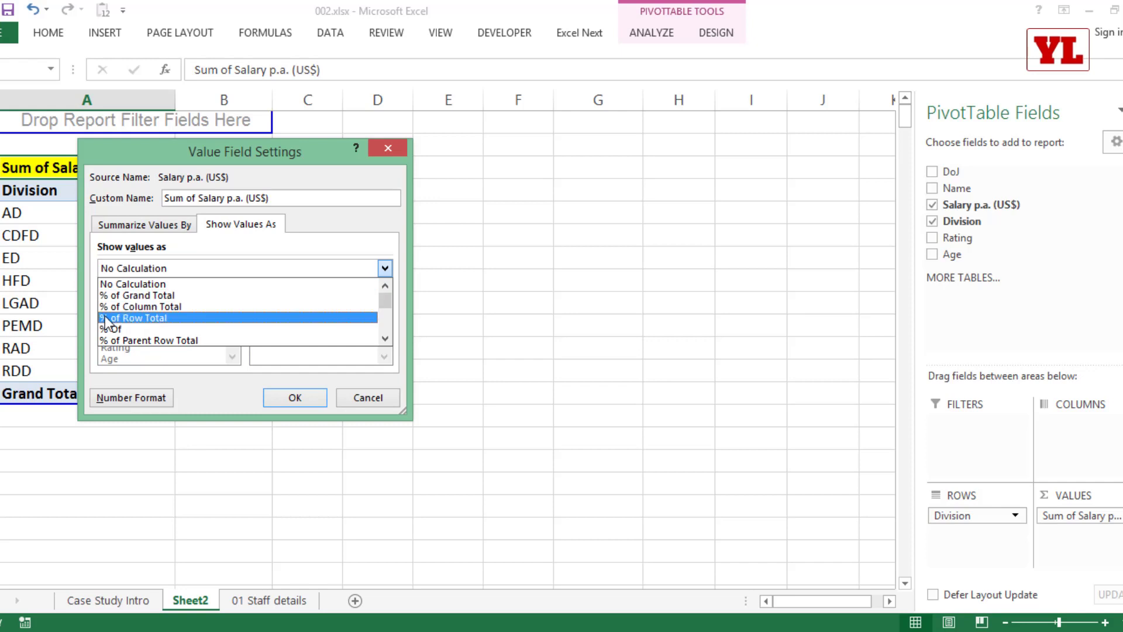
{"action": "left_click", "coordinate": [168, 318]}
{"action": "key", "text": "Escape"}
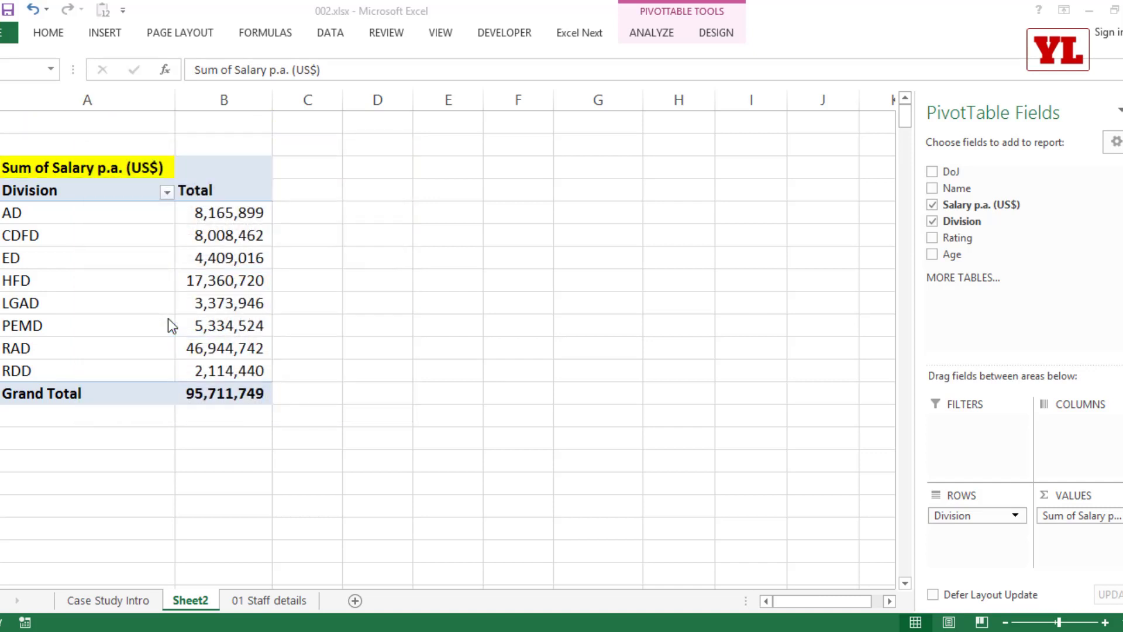
Clear the salary field from the PivotTable and lay it out with Division in rows and Rating in columns.
{"action": "left_click_drag", "start_coordinate": [933, 206], "coordinate": [932, 205]}
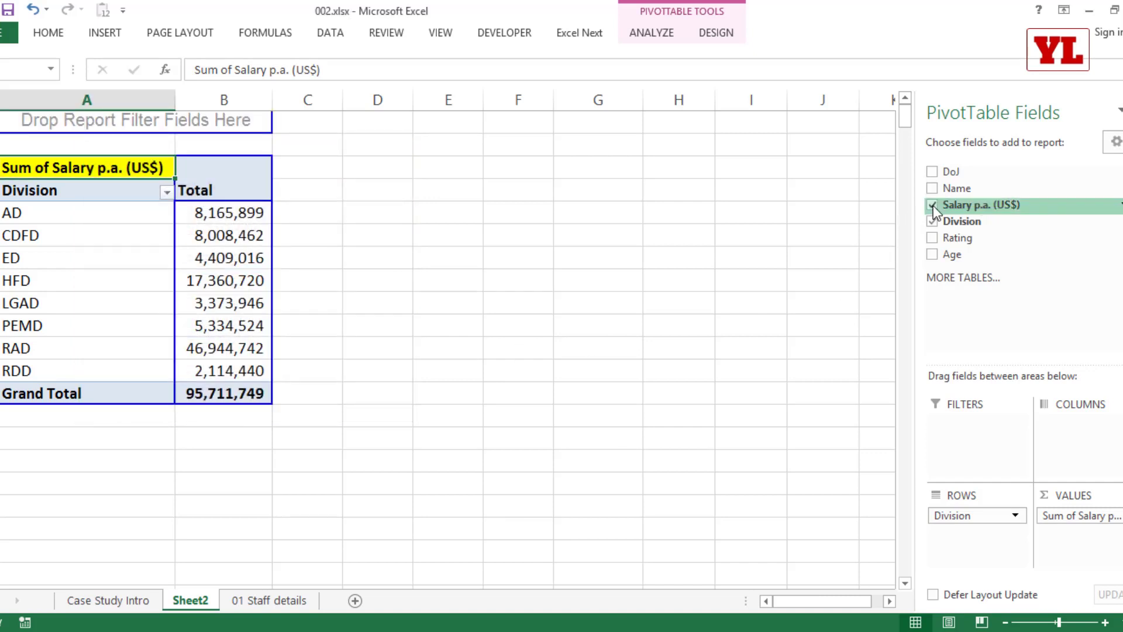
{"action": "left_click", "coordinate": [932, 205]}
{"action": "left_click", "coordinate": [933, 221]}
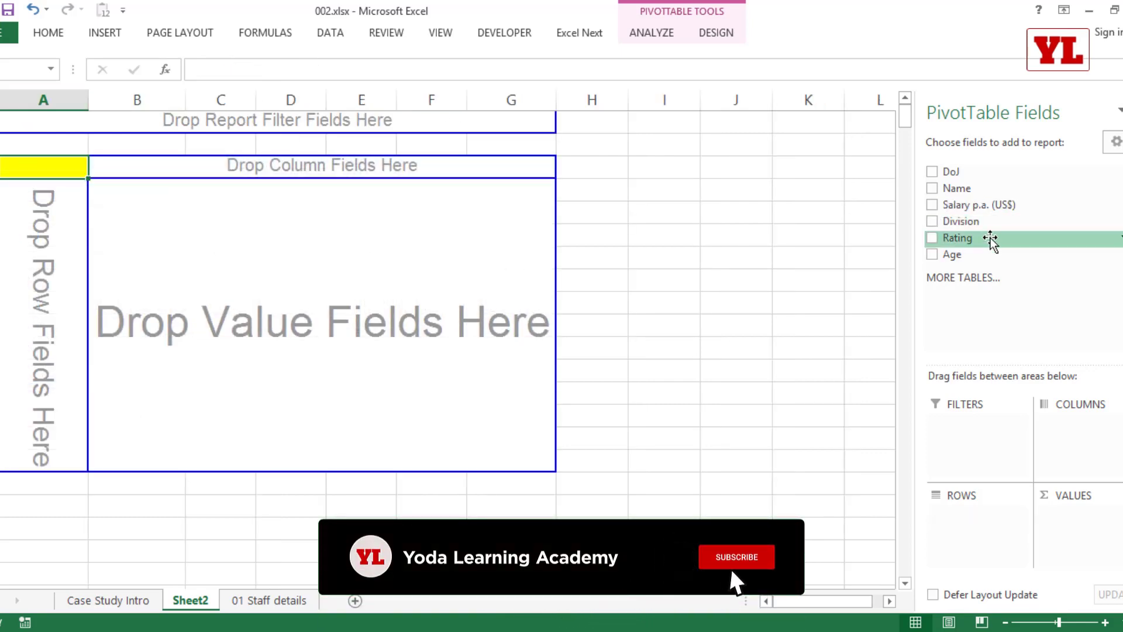
{"action": "left_click", "coordinate": [937, 220]}
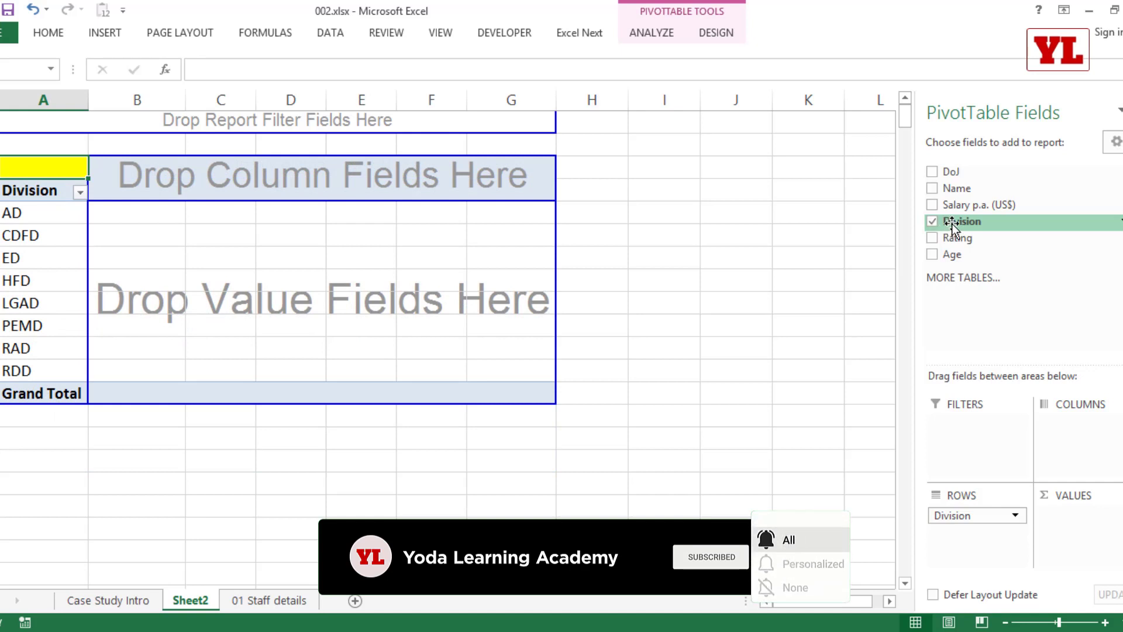
{"action": "left_click_drag", "start_coordinate": [962, 237], "coordinate": [261, 175]}
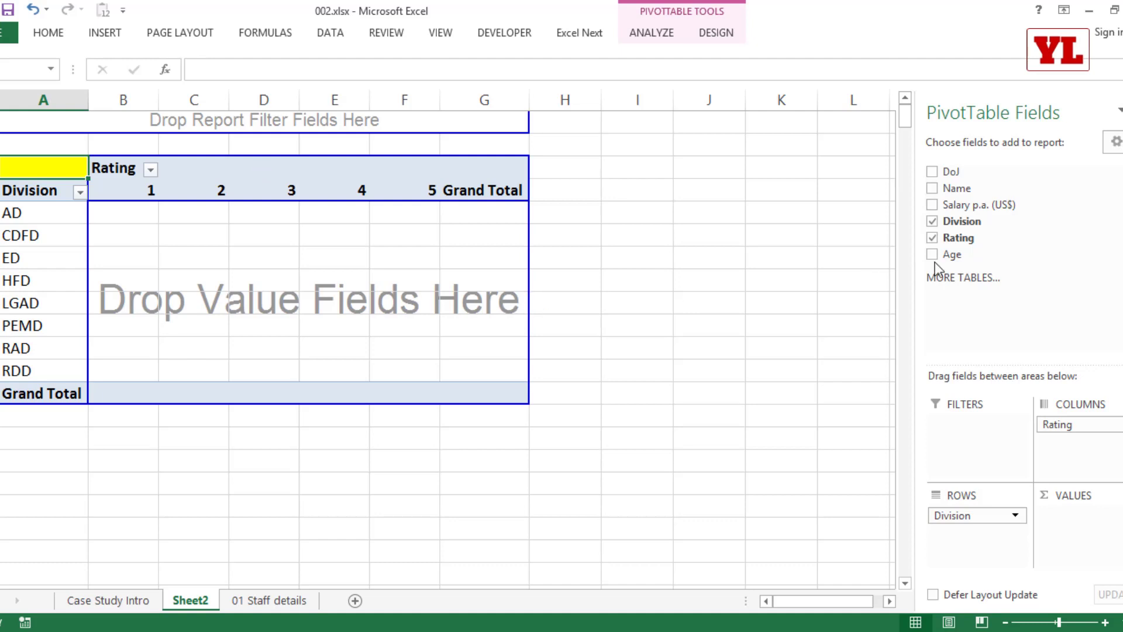
Place the Name field in the values area to count staff by division and rating.
{"action": "left_click", "coordinate": [933, 188]}
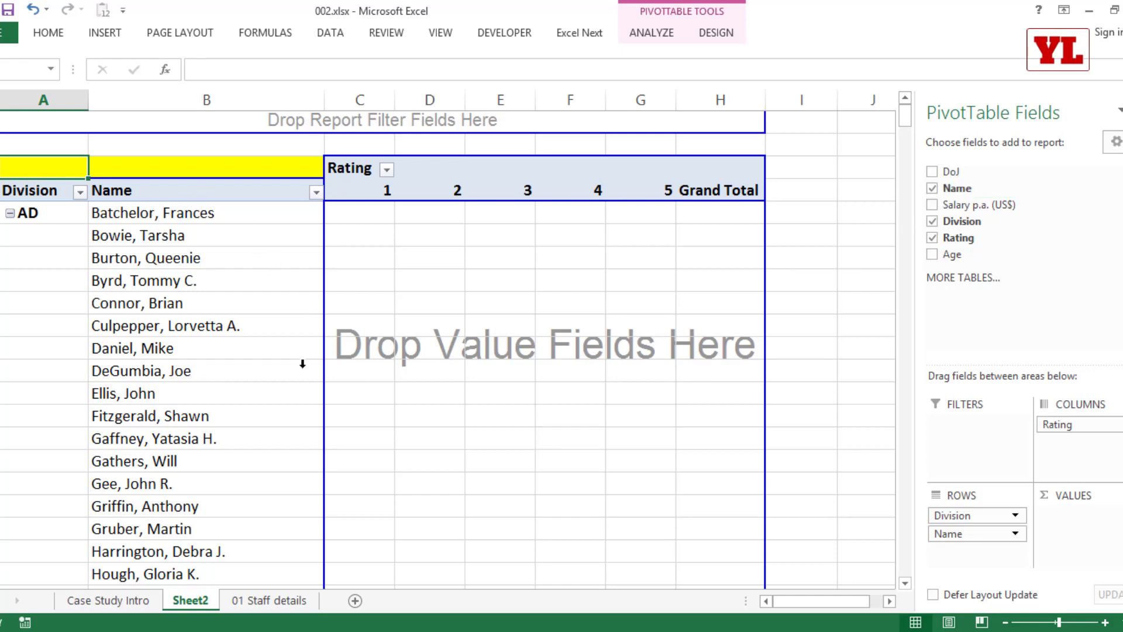
{"action": "left_click", "coordinate": [932, 189]}
{"action": "left_click_drag", "start_coordinate": [935, 189], "coordinate": [345, 282]}
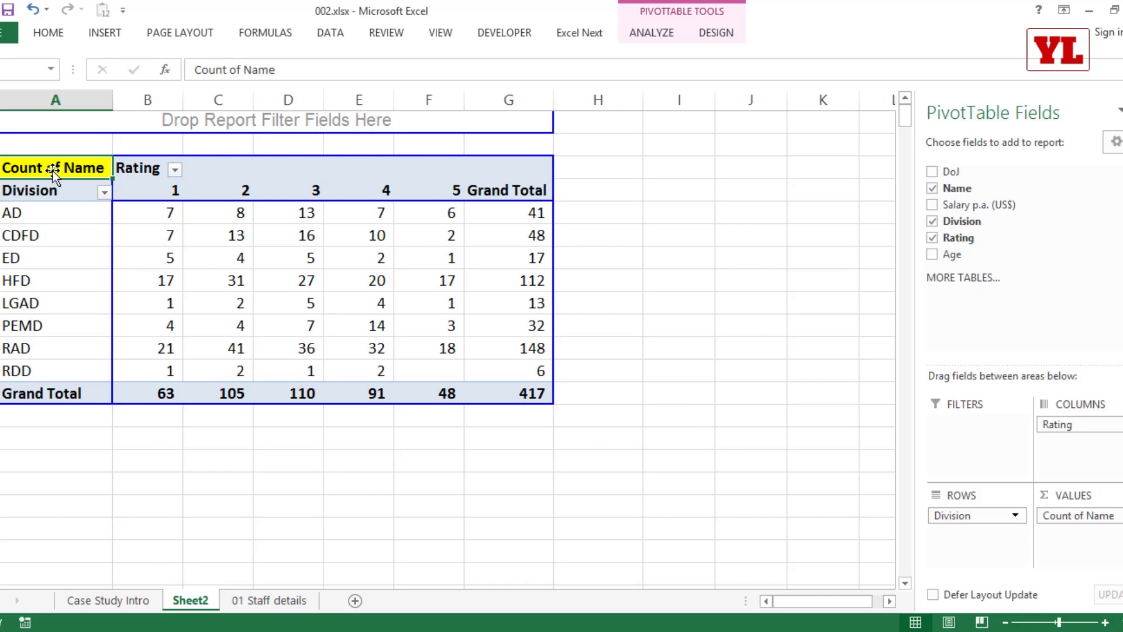
Enter a formula in H5 dividing the AD division's rating 1 count by the AD row's grand total.
{"action": "mouse_move", "coordinate": [534, 364]}
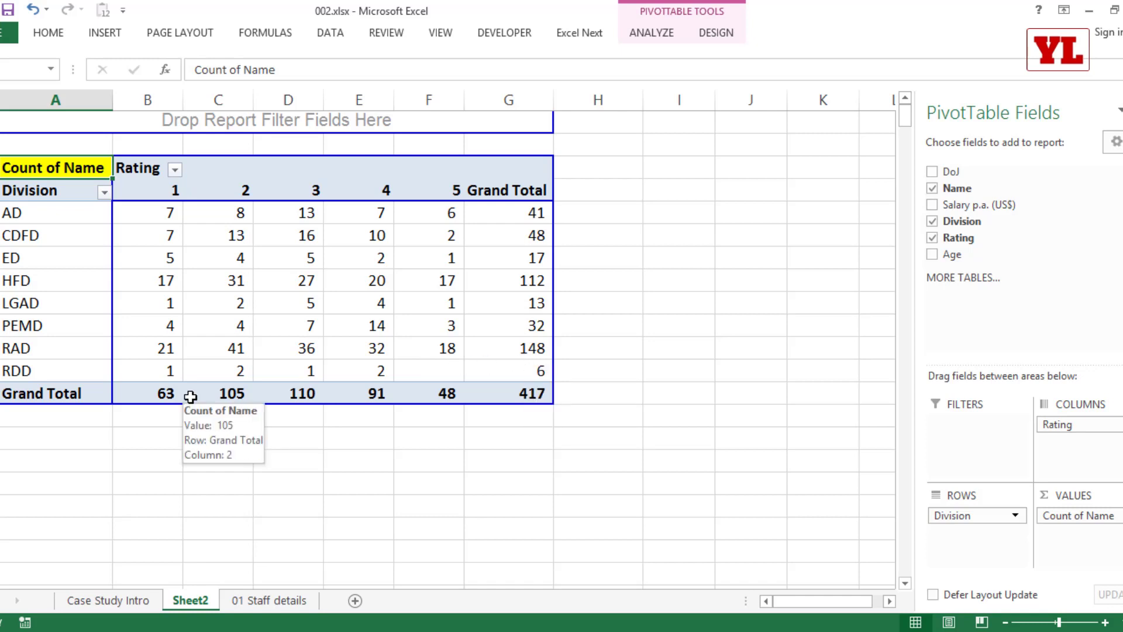
{"action": "mouse_move", "coordinate": [163, 213]}
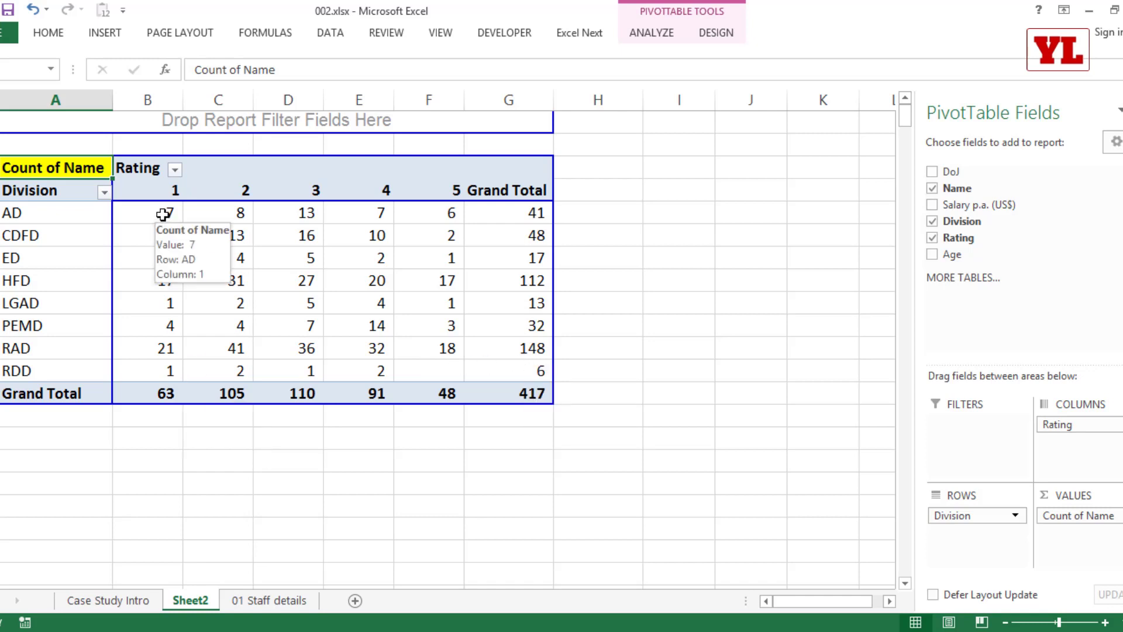
{"action": "left_click", "coordinate": [163, 213]}
{"action": "left_click", "coordinate": [520, 211]}
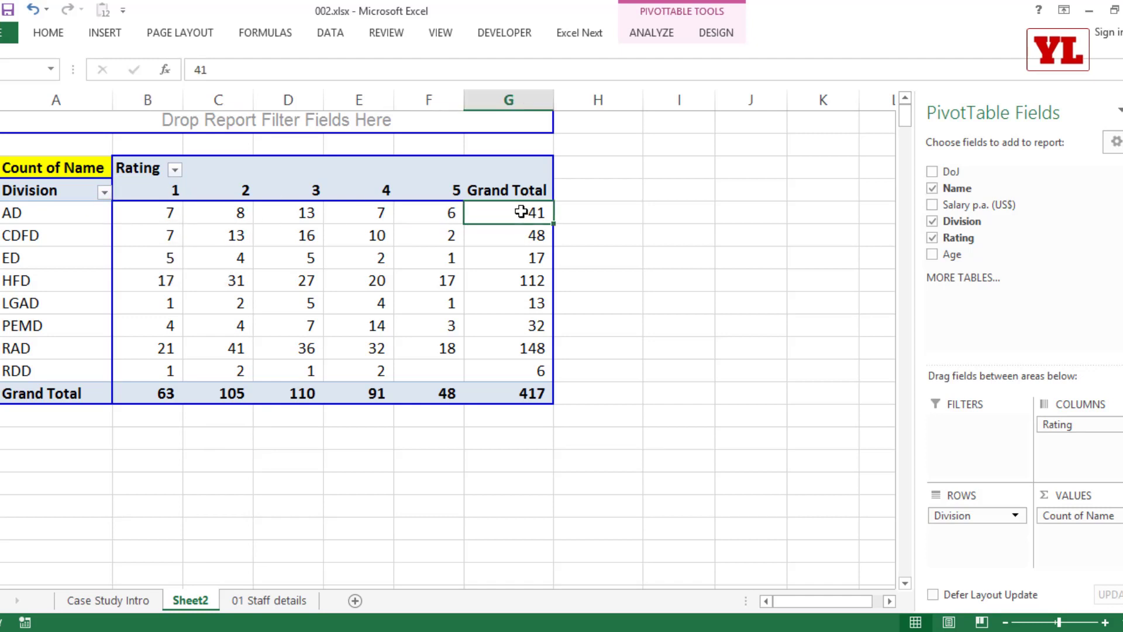
{"action": "left_click", "coordinate": [584, 217]}
{"action": "type", "text": "="}
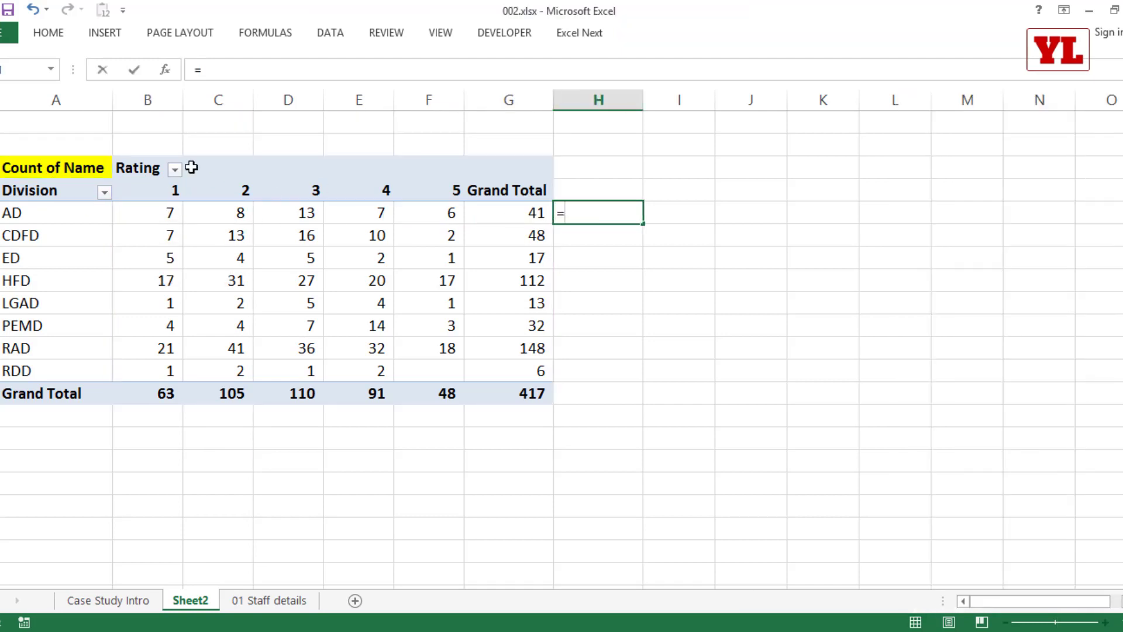
{"action": "left_click", "coordinate": [157, 217]}
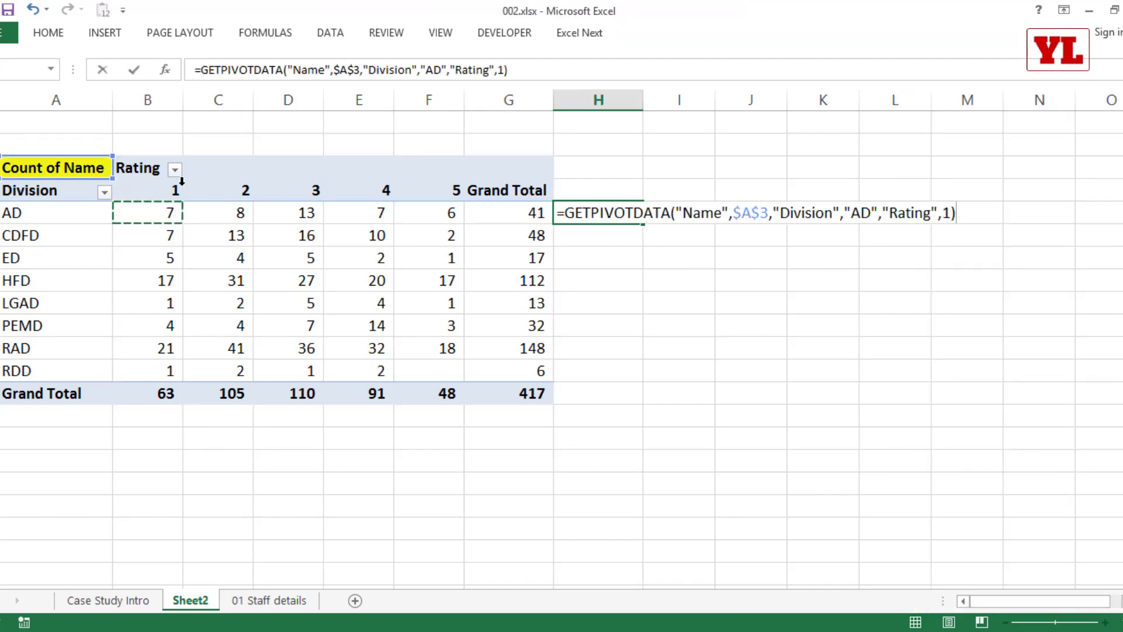
{"action": "type", "text": "/"}
{"action": "left_click", "coordinate": [534, 215]}
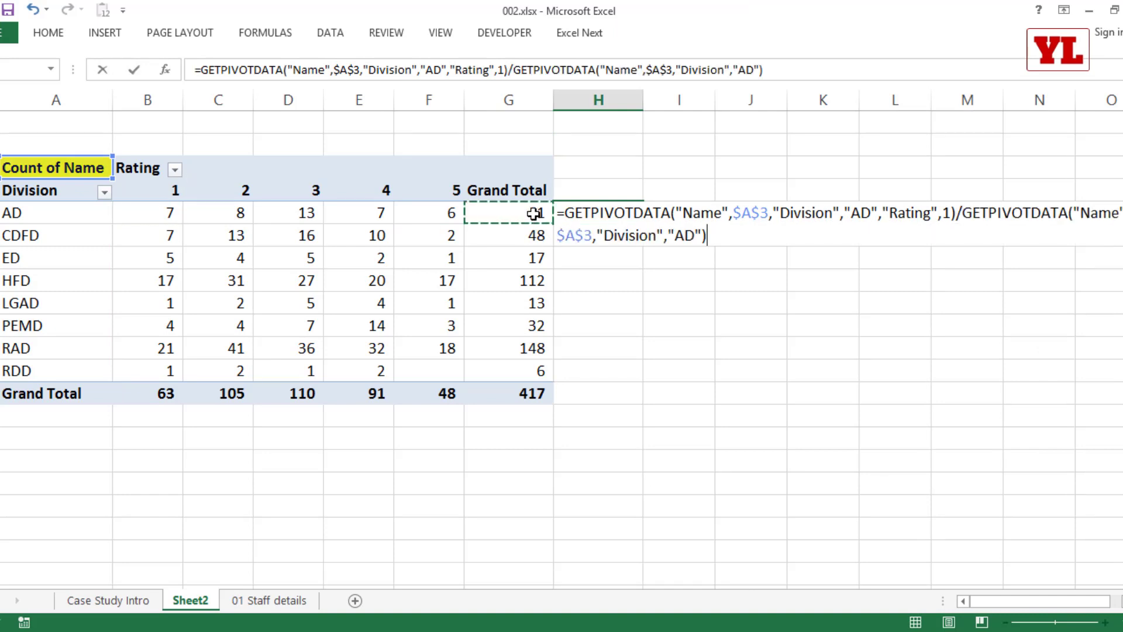
{"action": "key", "text": "Return"}
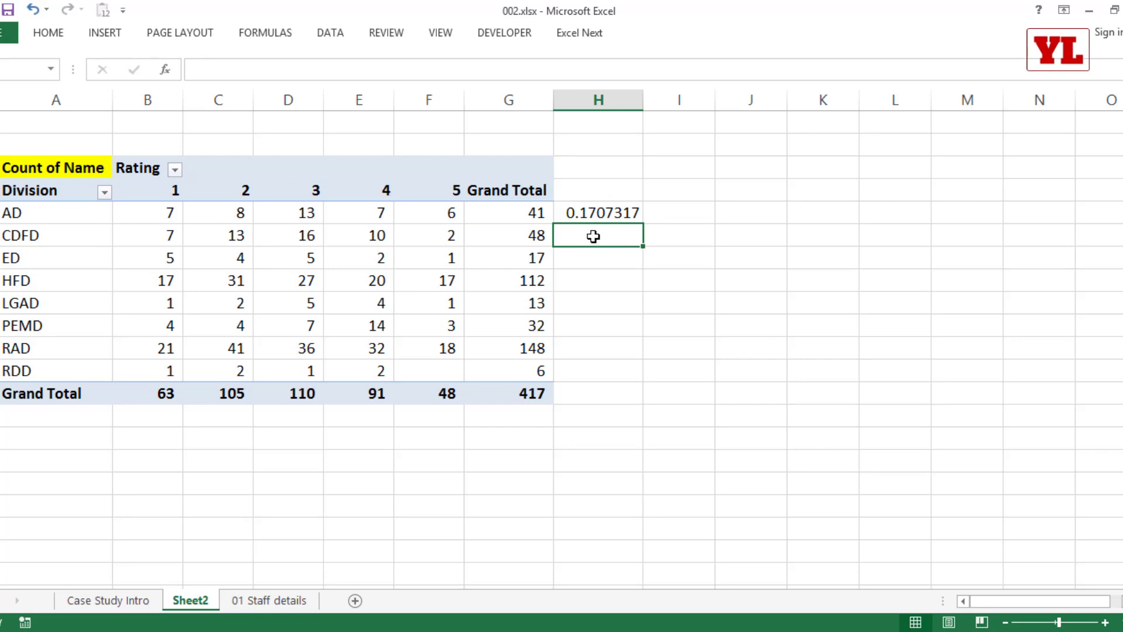
Replace the formula in H5 with one dividing the AD division's rating 1 count by the overall grand total.
{"action": "left_click", "coordinate": [601, 211]}
{"action": "type", "text": "="}
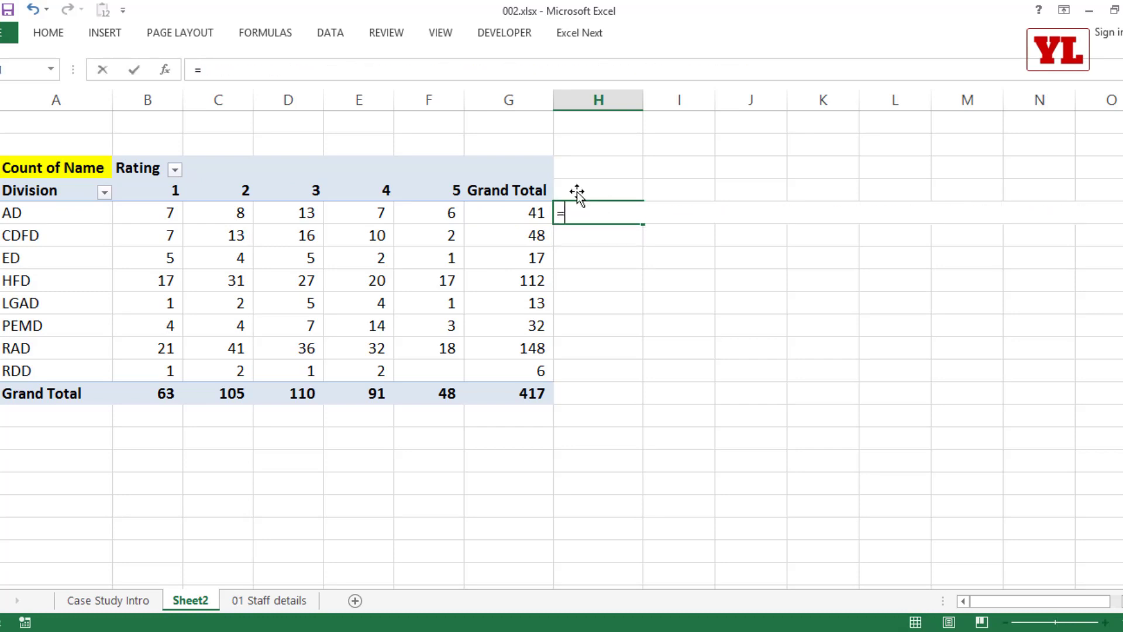
{"action": "left_click", "coordinate": [151, 213]}
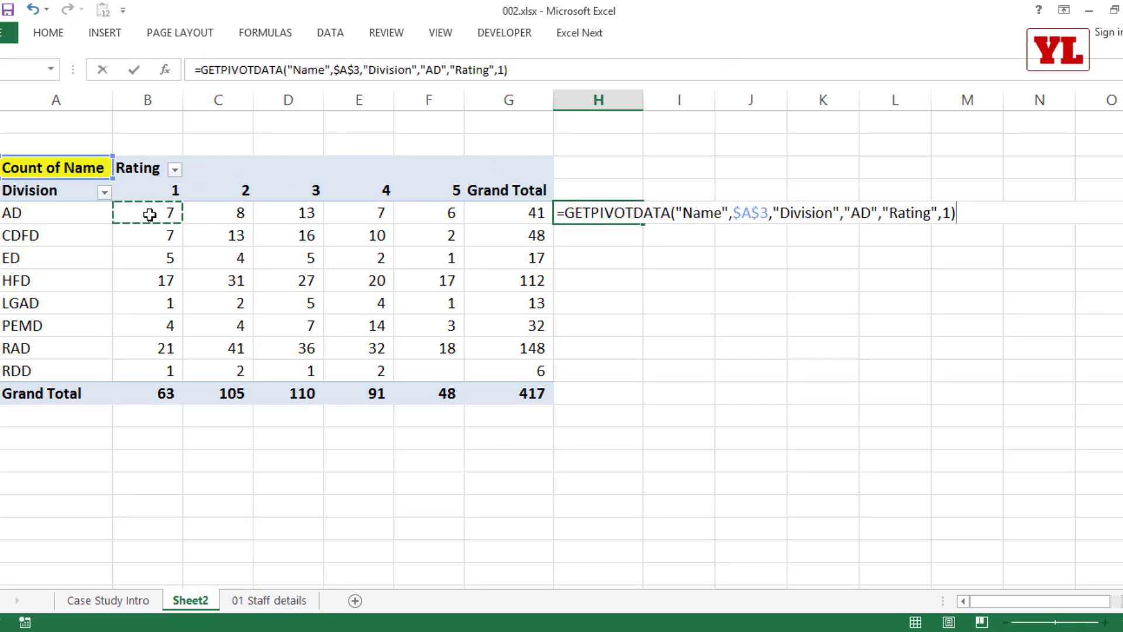
{"action": "type", "text": "/"}
{"action": "left_click", "coordinate": [503, 392]}
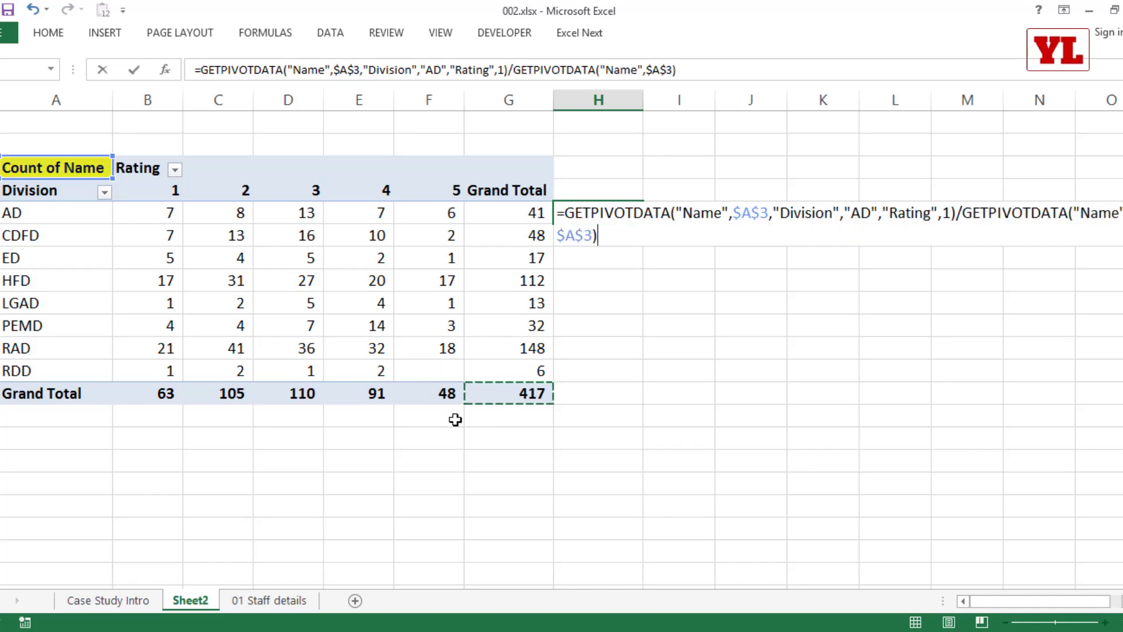
{"action": "key", "text": "Return"}
{"action": "left_click", "coordinate": [617, 212]}
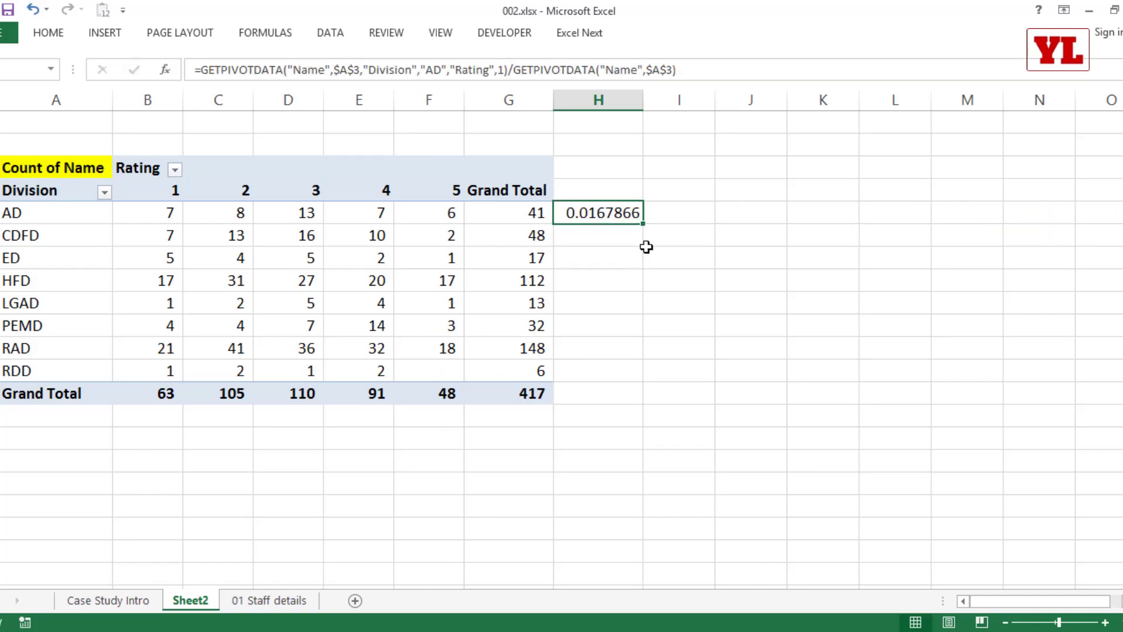
Calculate the AD division's rating 1 count as a share of the rating 1 column total in B14, and clear the cell again.
{"action": "left_click", "coordinate": [159, 413]}
{"action": "type", "text": "="}
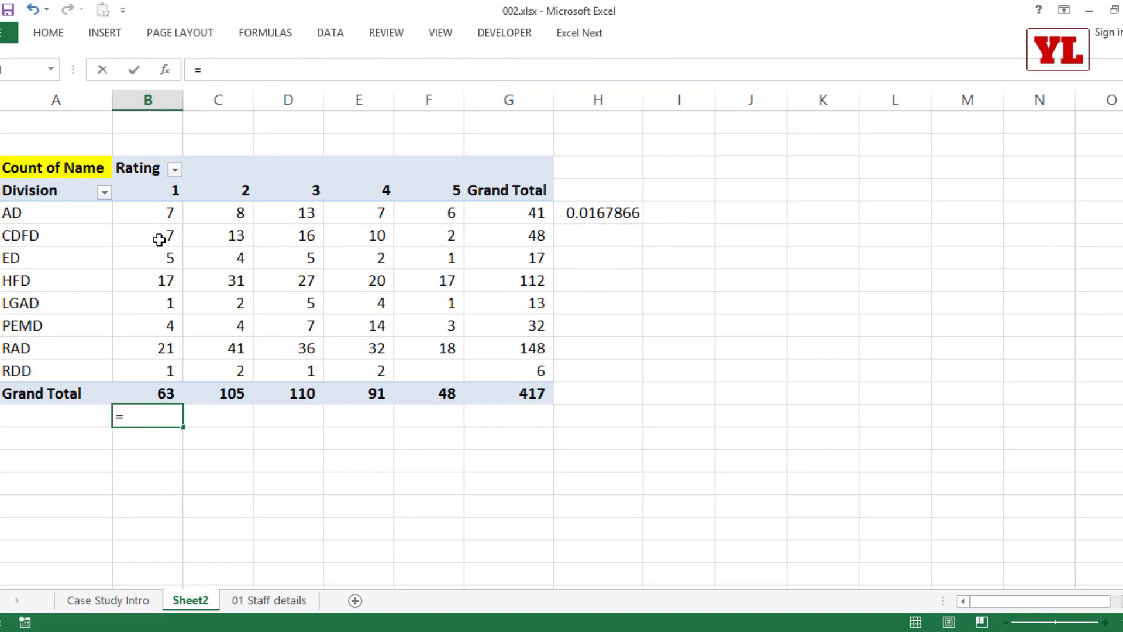
{"action": "left_click", "coordinate": [159, 212]}
{"action": "type", "text": "/"}
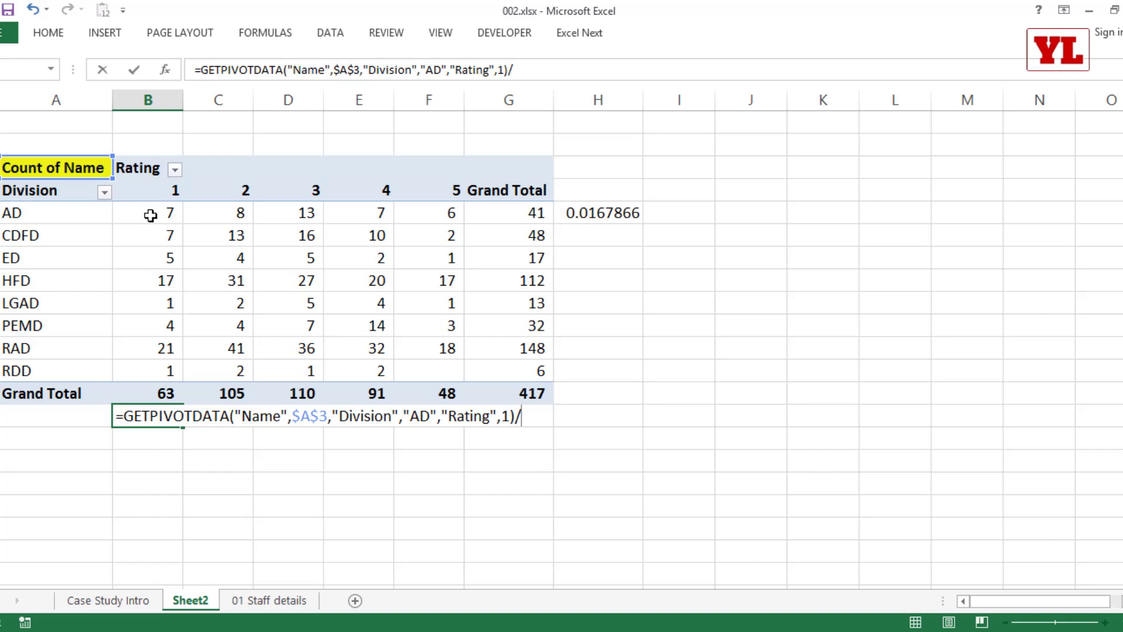
{"action": "left_click", "coordinate": [151, 393]}
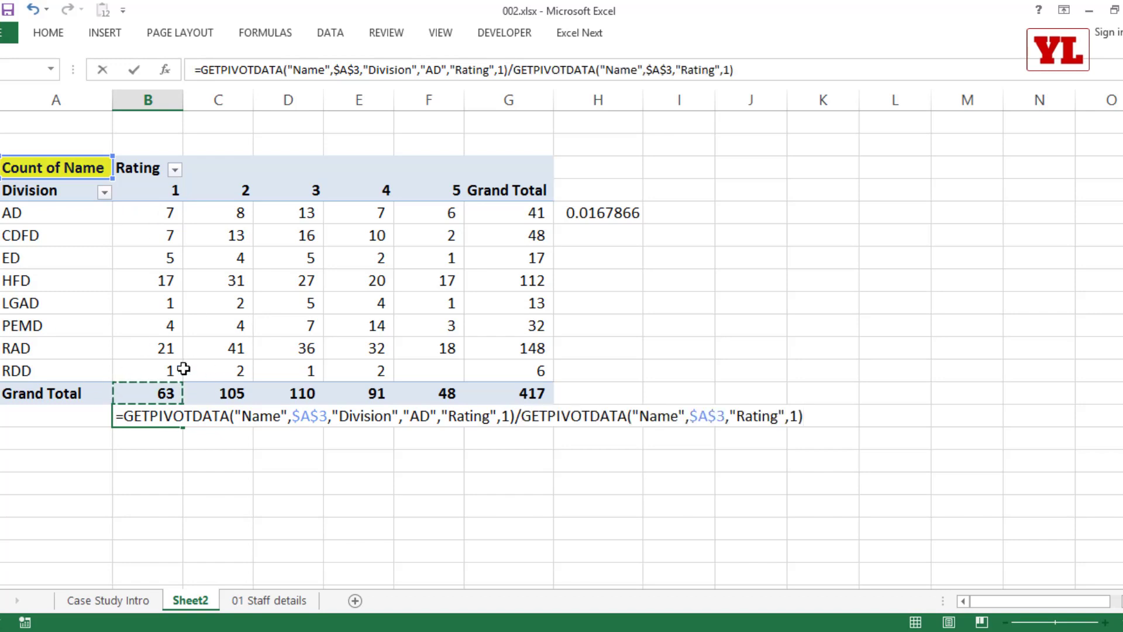
{"action": "key", "text": "Return"}
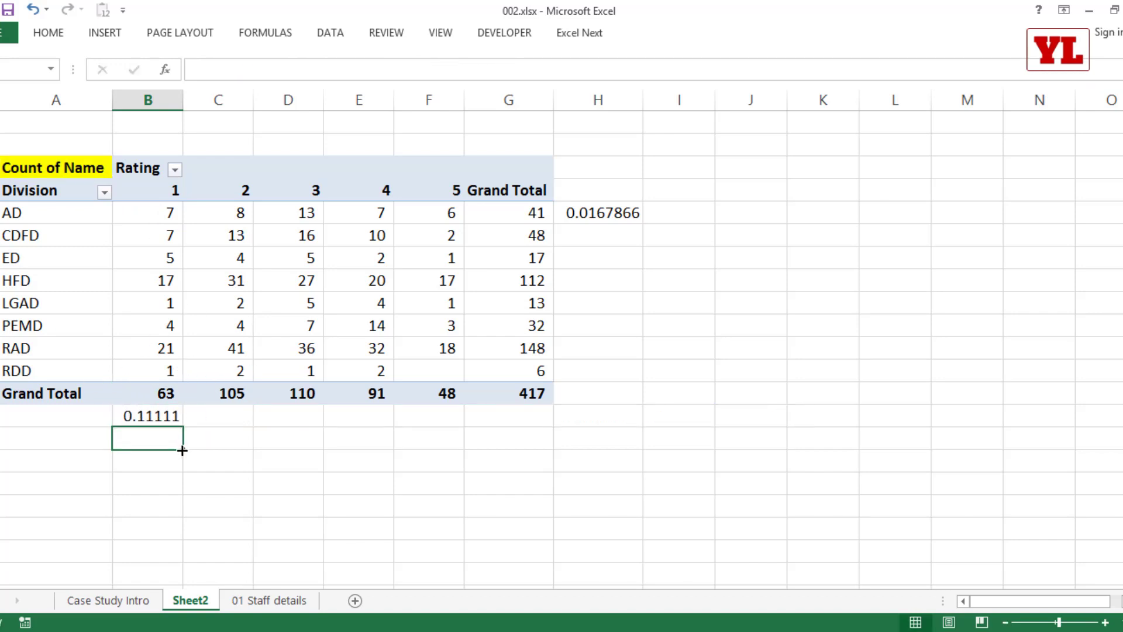
{"action": "left_click", "coordinate": [133, 413]}
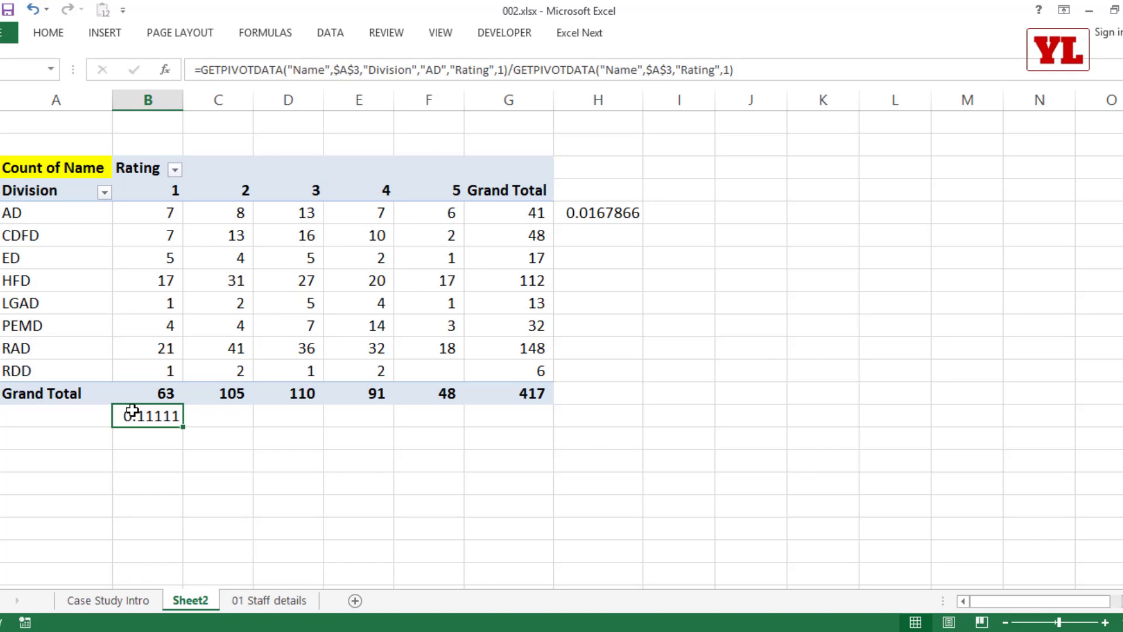
{"action": "key", "text": "Delete"}
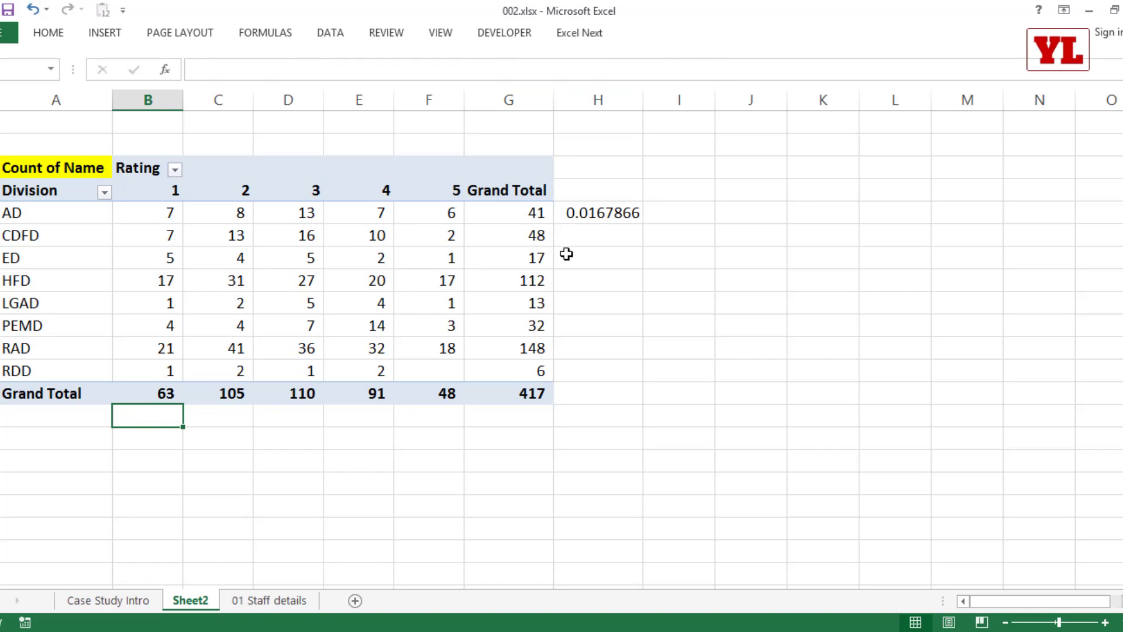
Clear the share-of-grand-total formula from cell H5.
{"action": "left_click", "coordinate": [599, 212]}
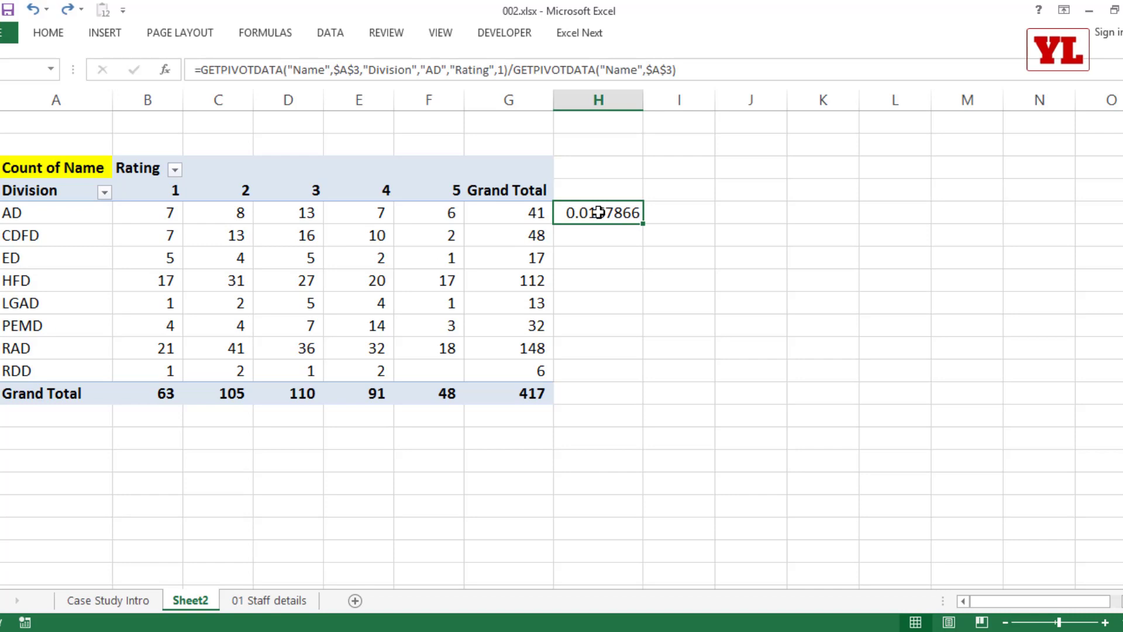
{"action": "key", "text": "Delete"}
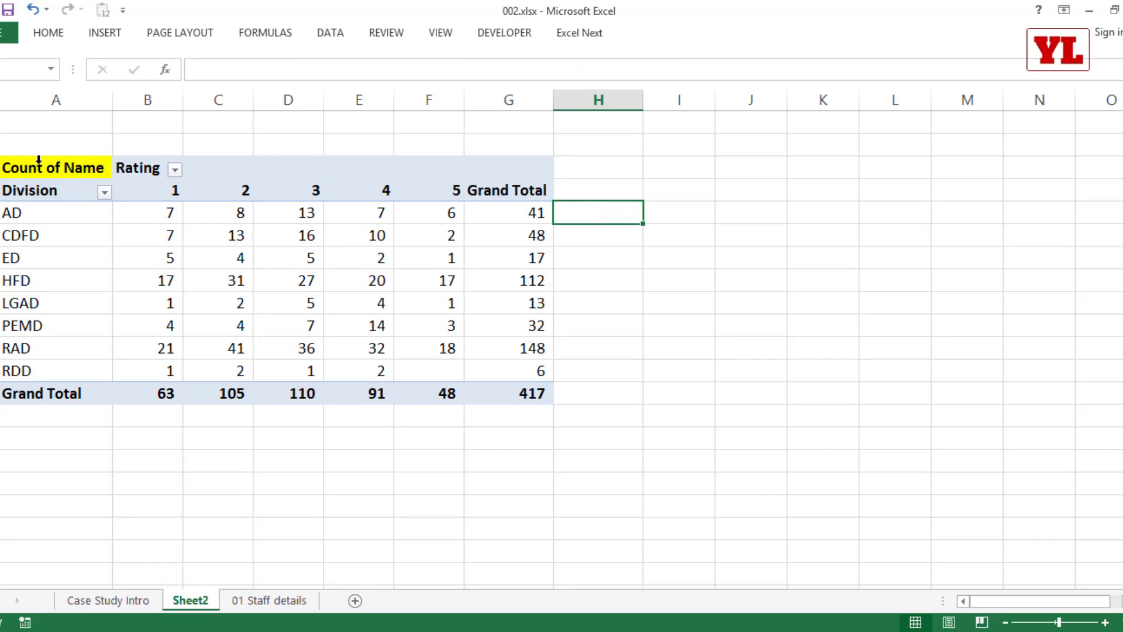
Show the Count of Name values as % of Grand Total and inspect the AD rating 1 share and the total cells.
{"action": "left_click", "coordinate": [64, 165]}
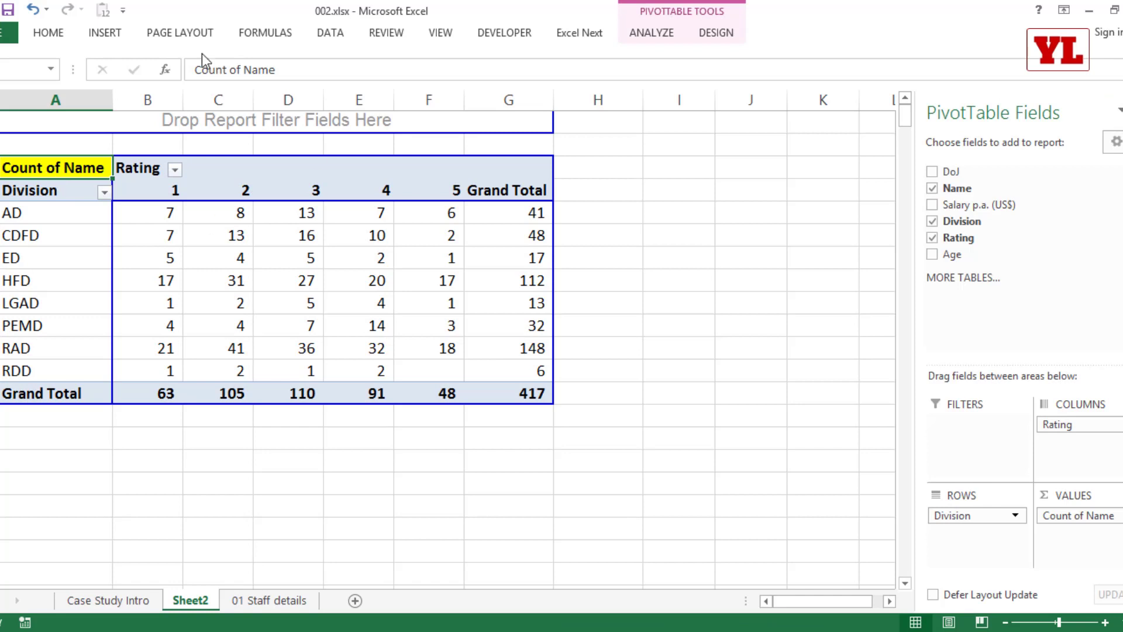
{"action": "double_click", "coordinate": [56, 170]}
{"action": "left_click", "coordinate": [264, 226]}
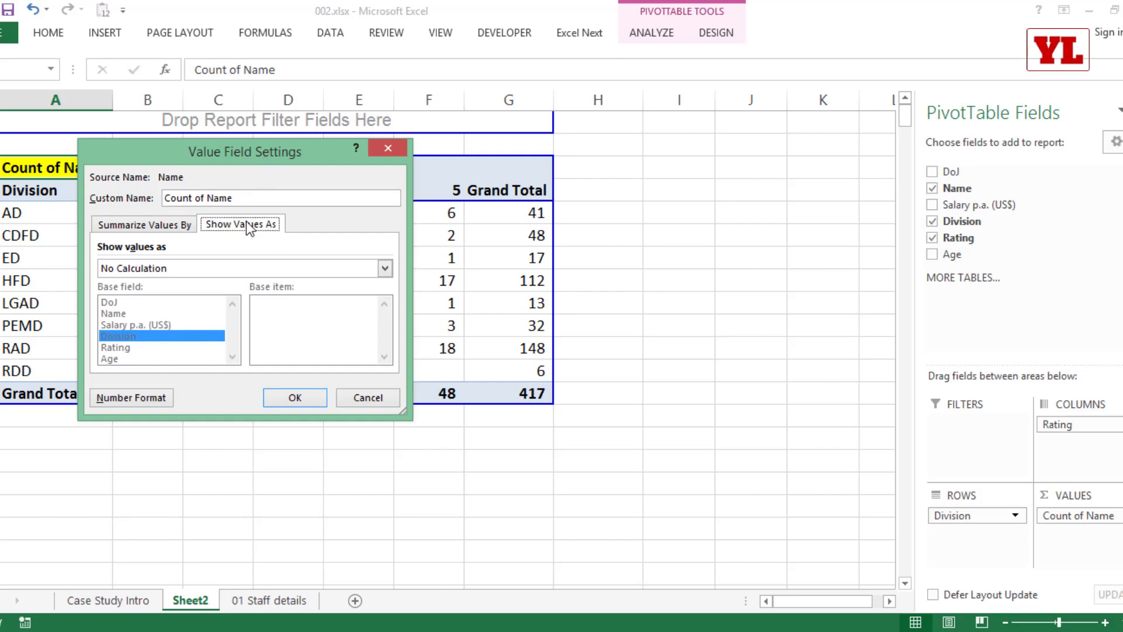
{"action": "left_click", "coordinate": [234, 267]}
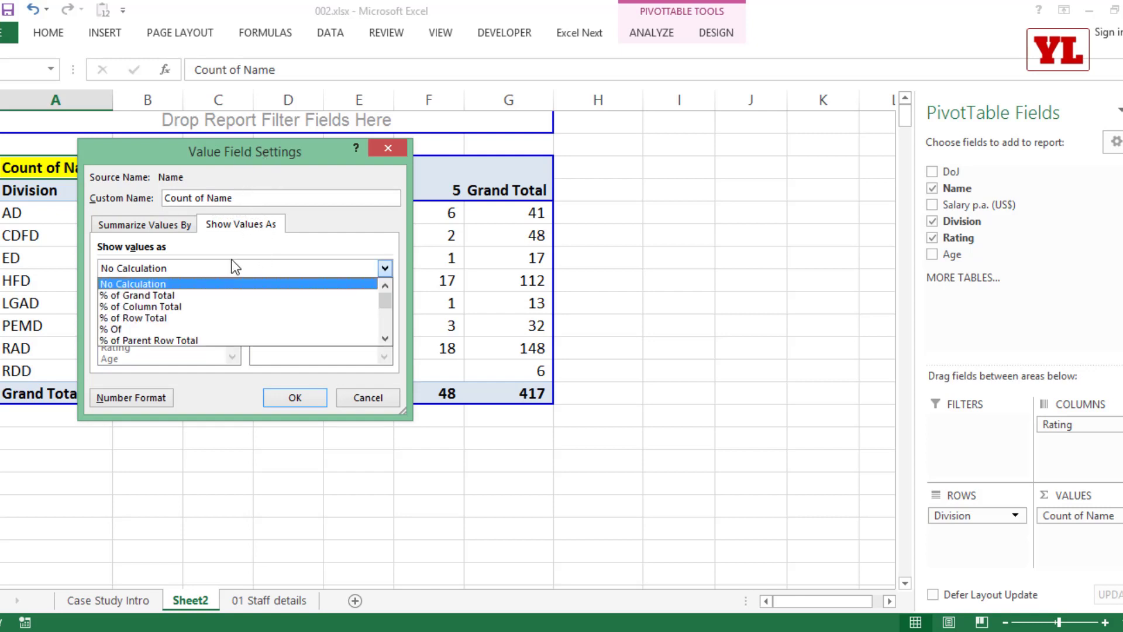
{"action": "left_click", "coordinate": [178, 296]}
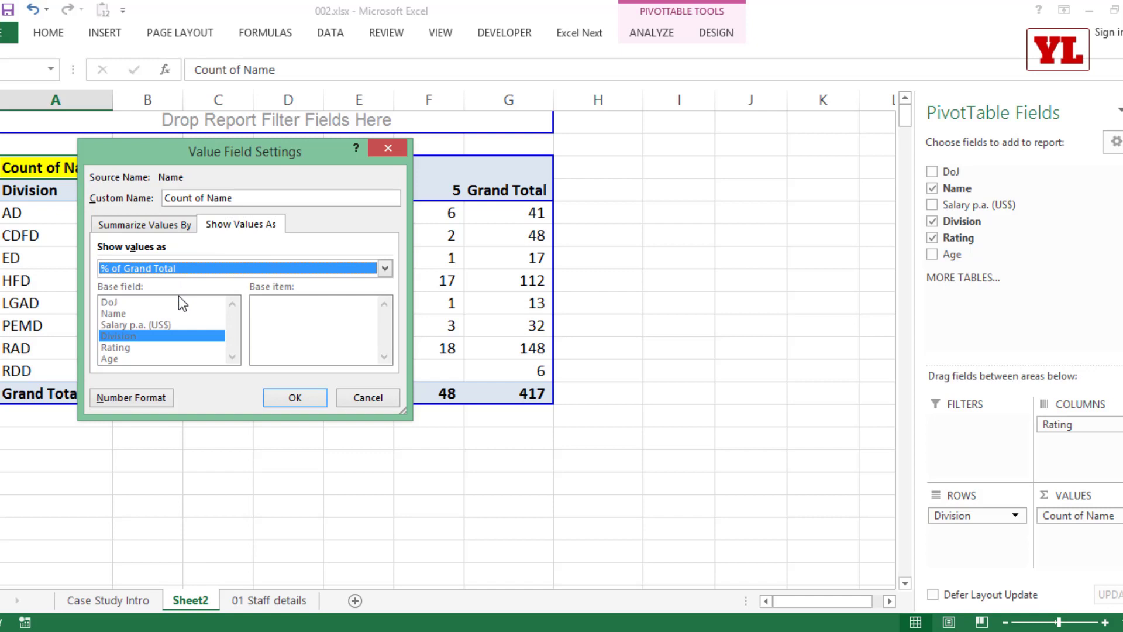
{"action": "left_click", "coordinate": [300, 400]}
{"action": "left_click", "coordinate": [158, 214]}
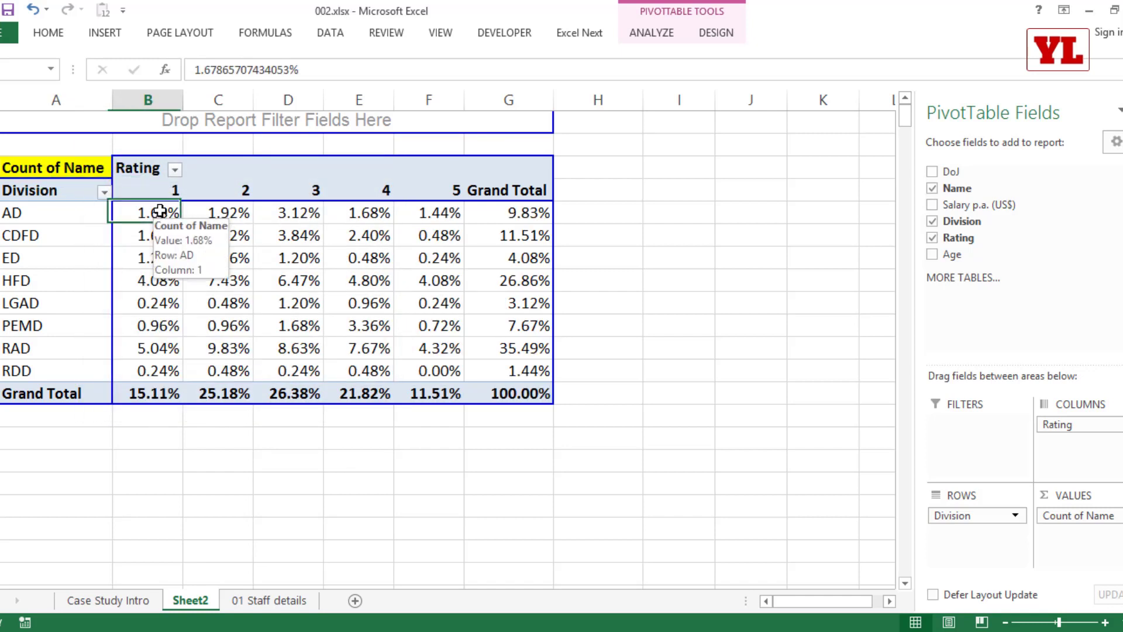
{"action": "left_click", "coordinate": [519, 391]}
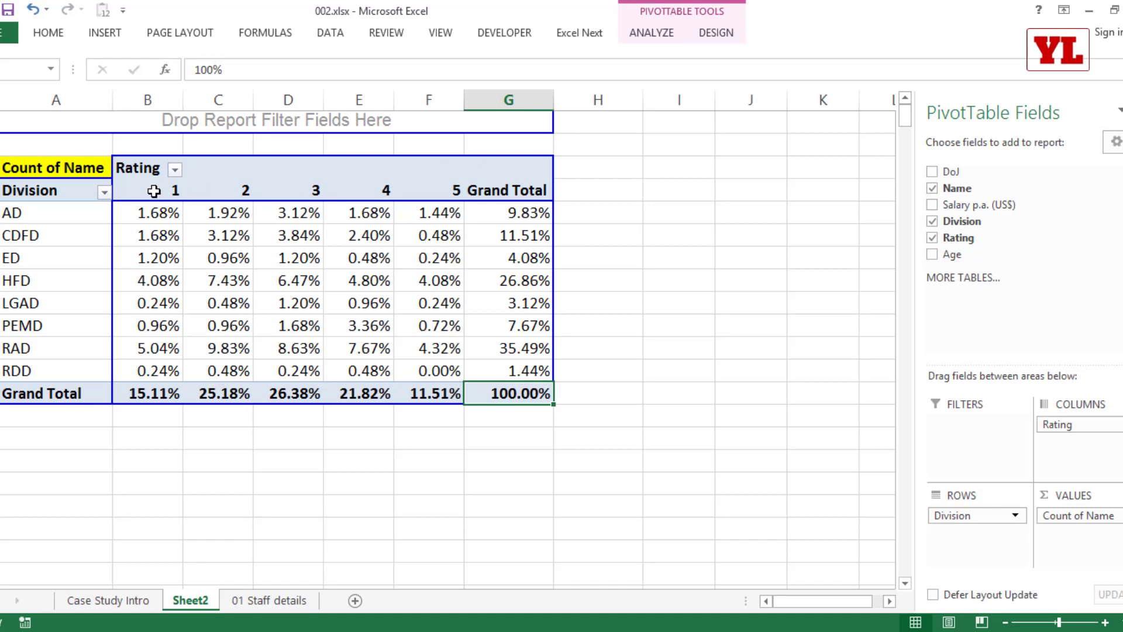
{"action": "left_click", "coordinate": [443, 190]}
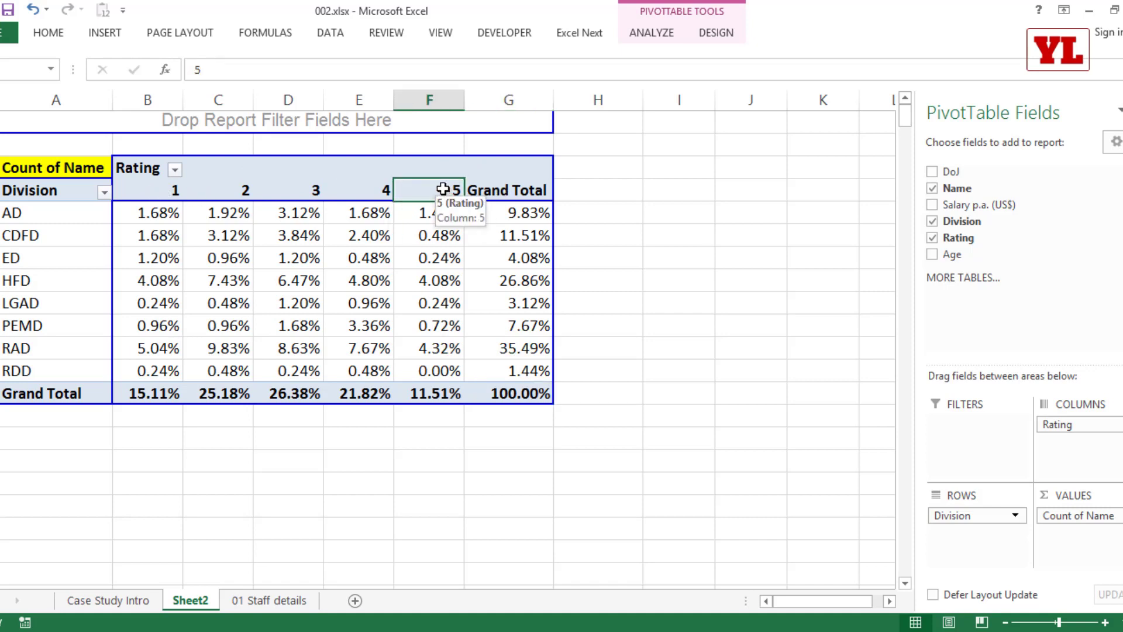
{"action": "left_click", "coordinate": [149, 213]}
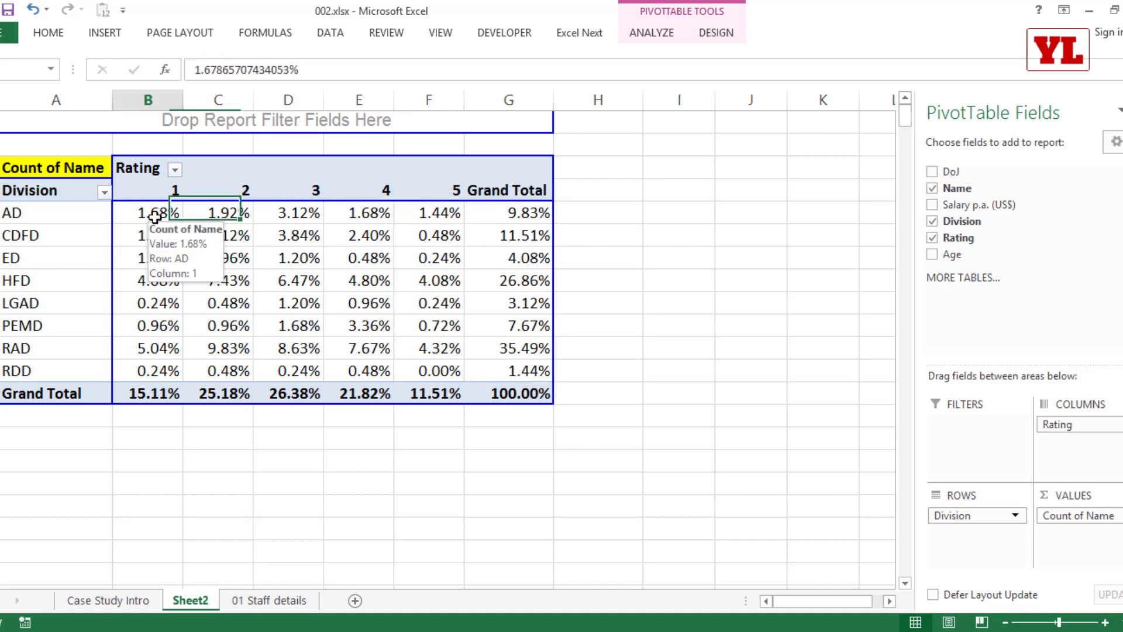
{"action": "left_click", "coordinate": [169, 394]}
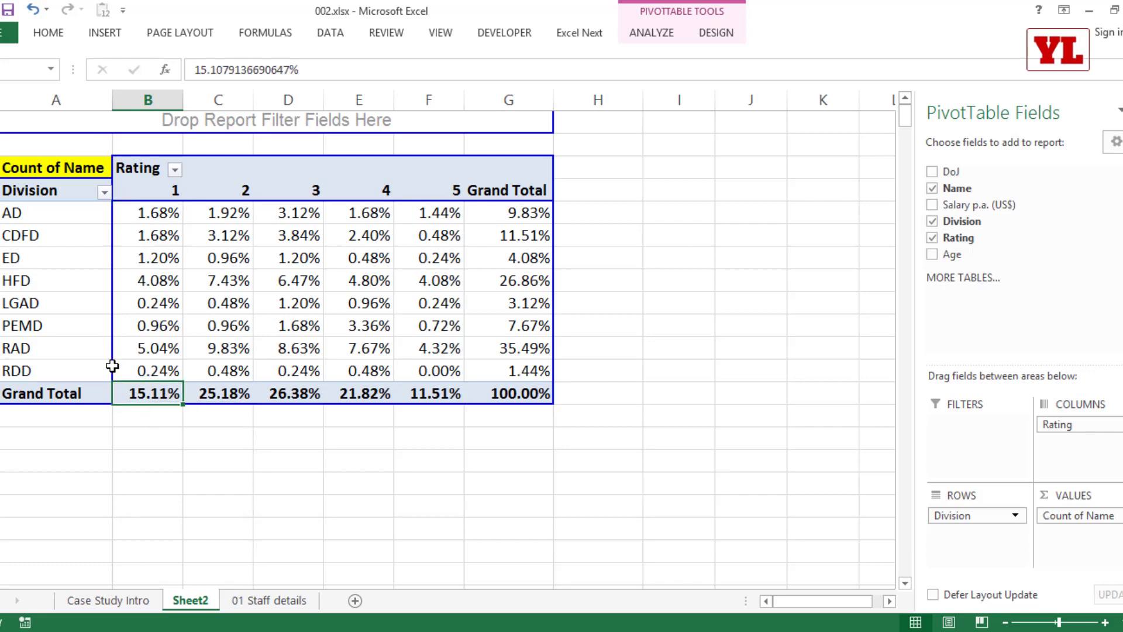
Change the Count of Name values to show as % of Column Total.
{"action": "double_click", "coordinate": [36, 167]}
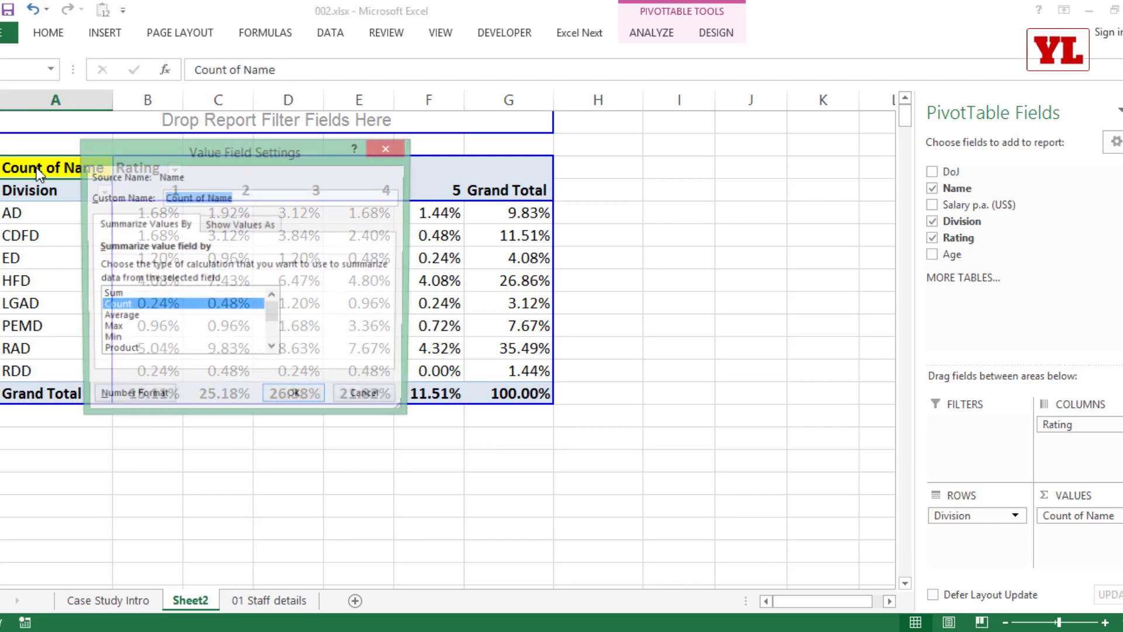
{"action": "left_click", "coordinate": [246, 226]}
{"action": "left_click", "coordinate": [160, 267]}
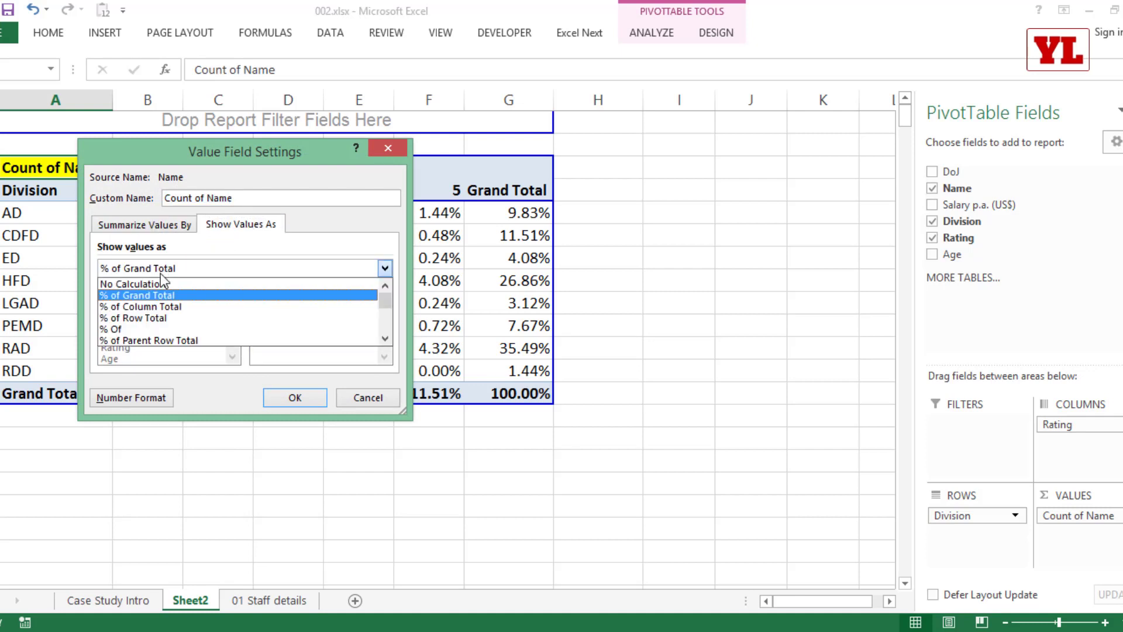
{"action": "left_click", "coordinate": [159, 307]}
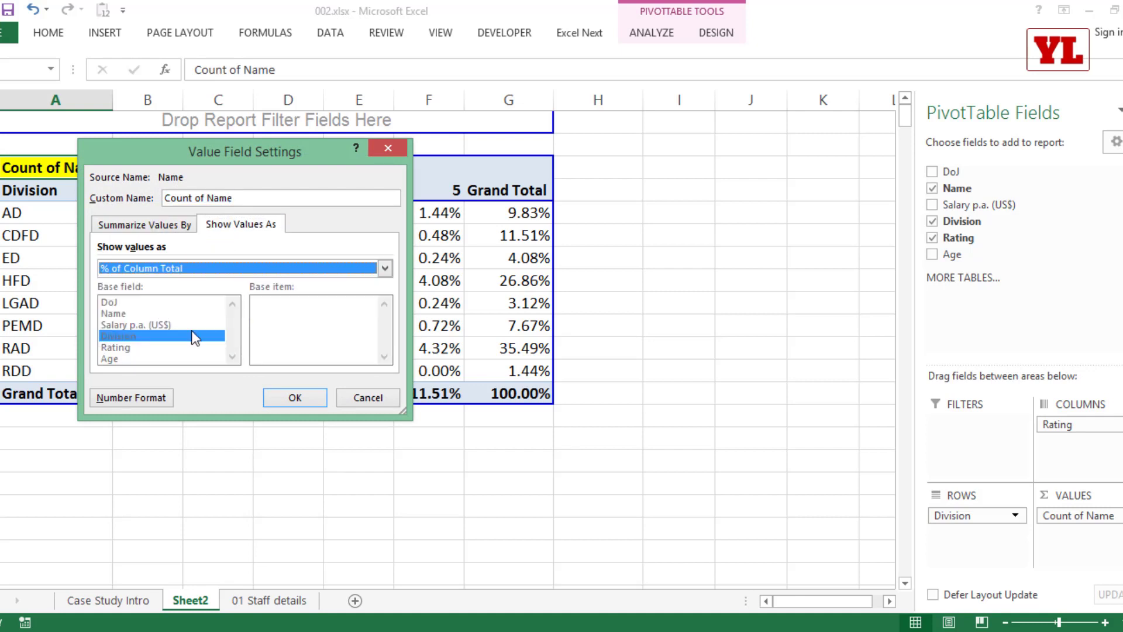
{"action": "left_click", "coordinate": [302, 398]}
Examine how each division contributes to the rating 1 column total, comparing AD, RAD and HFD.
{"action": "left_click", "coordinate": [161, 214]}
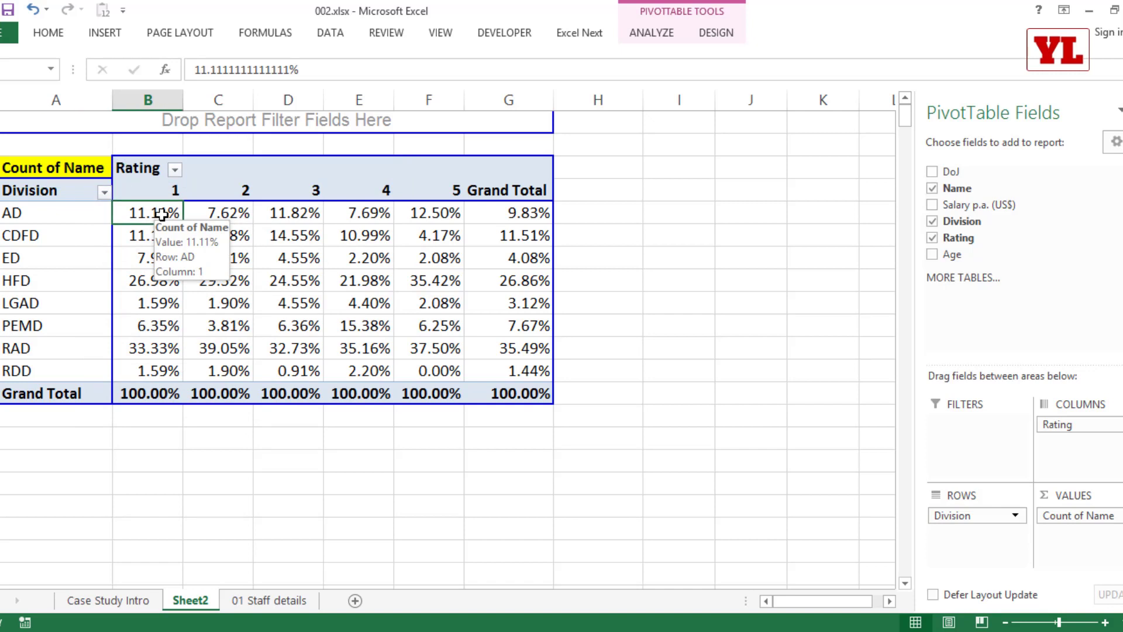
{"action": "left_click", "coordinate": [153, 393]}
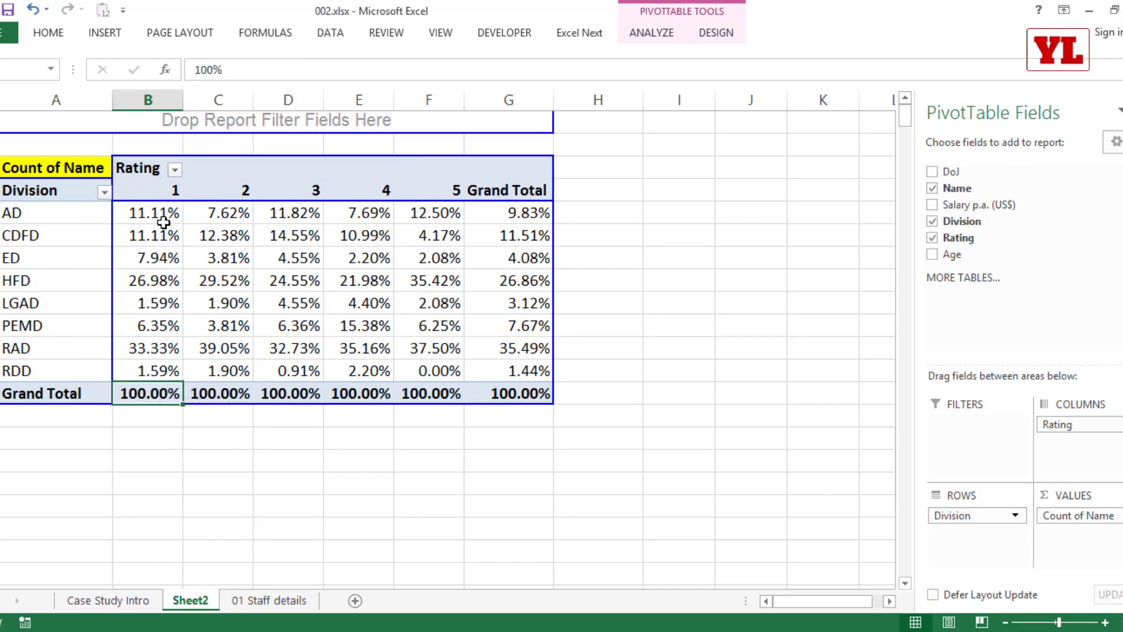
{"action": "left_click_drag", "start_coordinate": [146, 213], "coordinate": [152, 379]}
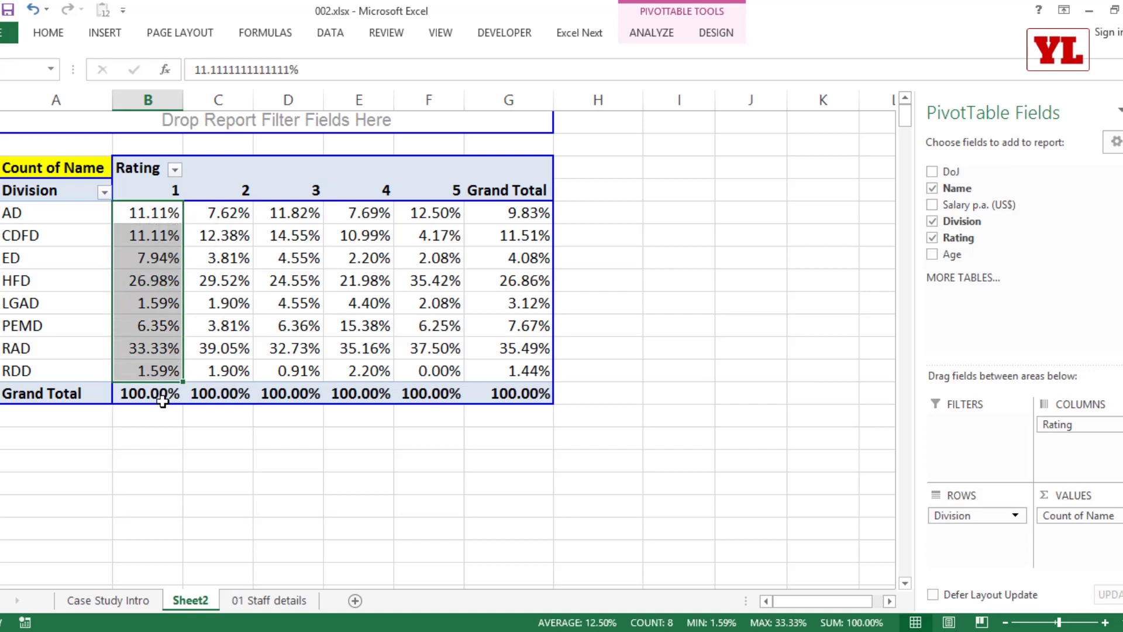
{"action": "left_click", "coordinate": [156, 393]}
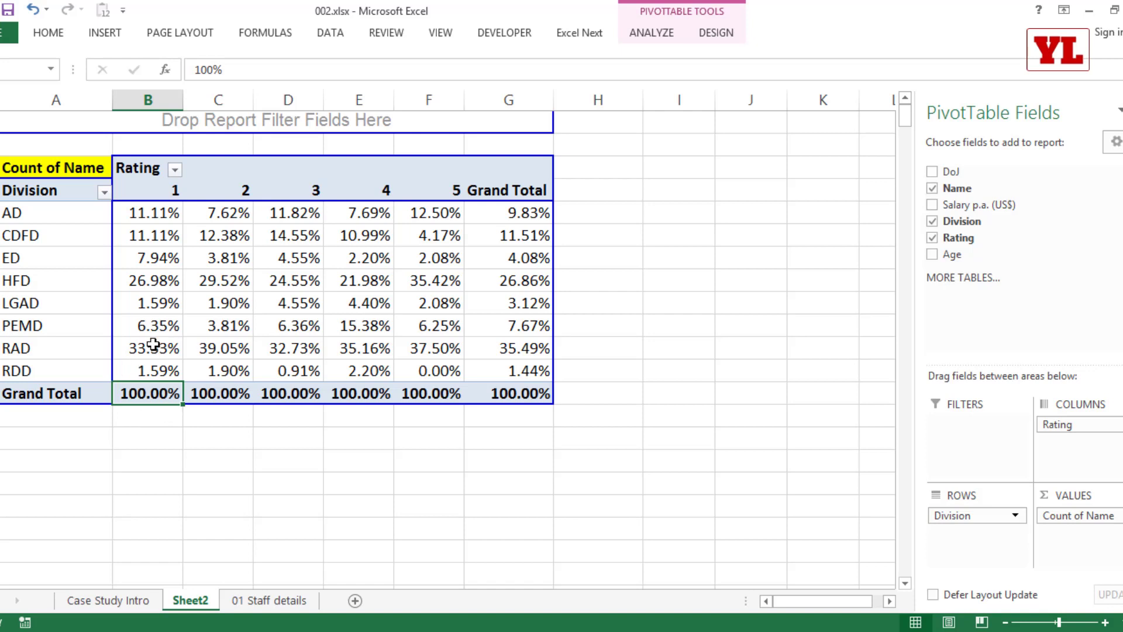
{"action": "left_click_drag", "start_coordinate": [152, 342], "coordinate": [64, 345]}
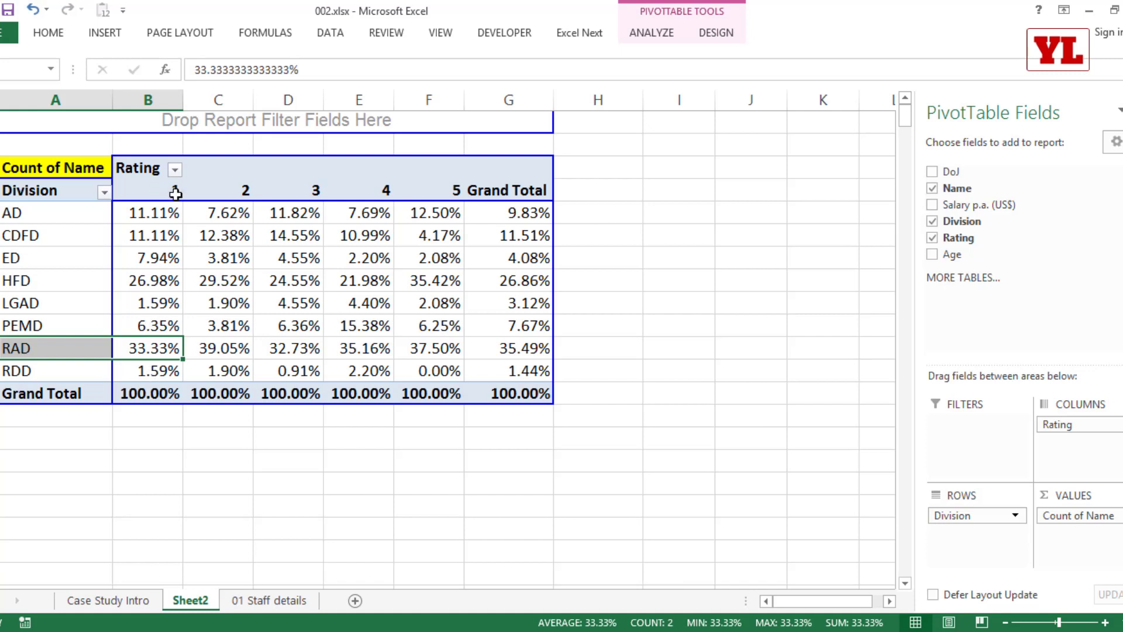
{"action": "left_click_drag", "start_coordinate": [155, 282], "coordinate": [56, 279]}
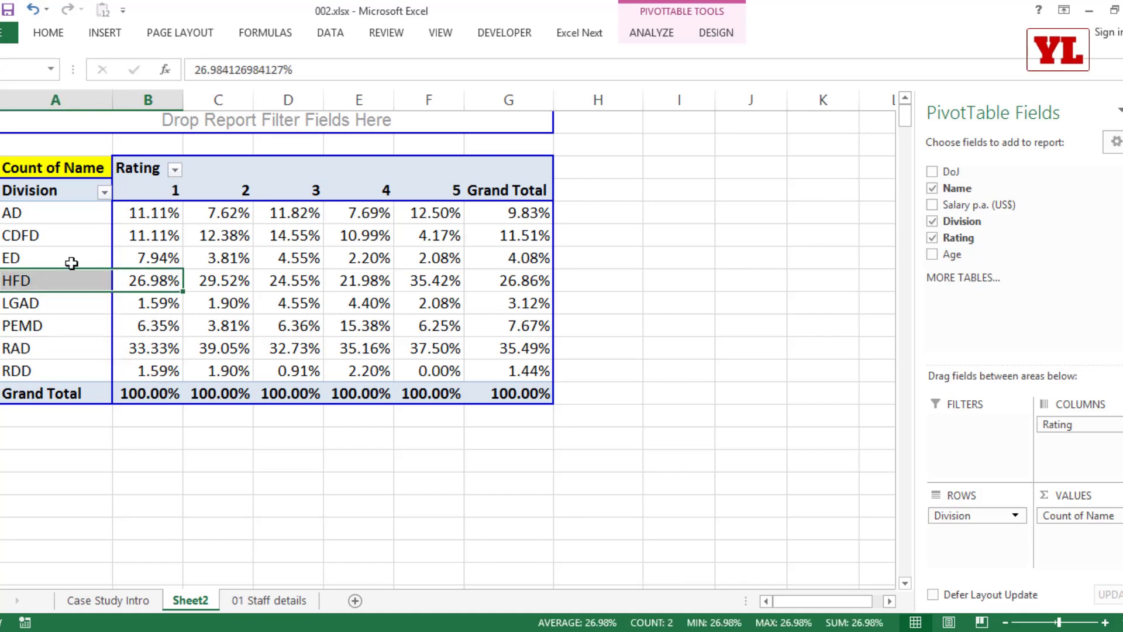
{"action": "mouse_move", "coordinate": [150, 378]}
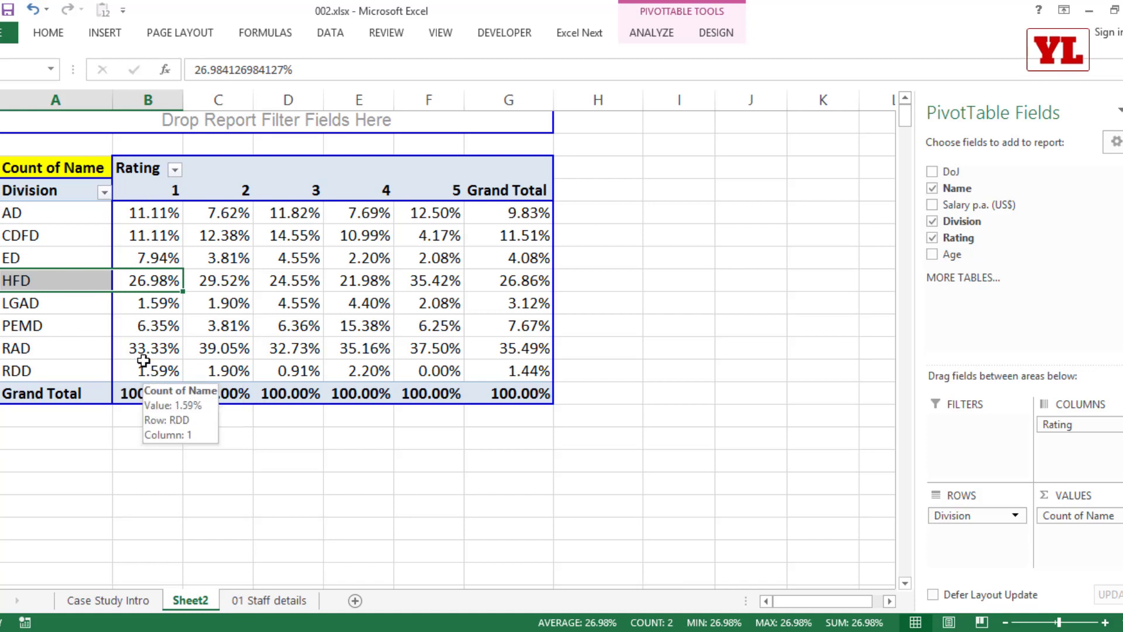
{"action": "mouse_move", "coordinate": [142, 358]}
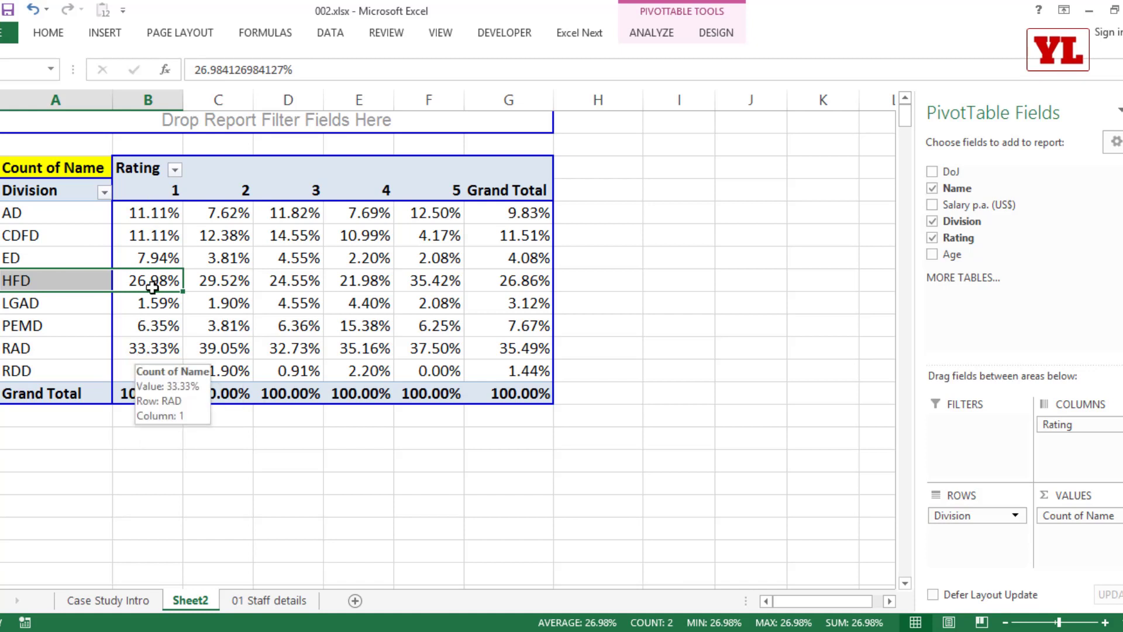
Show the Count of Name values as % of Row Total and review the AD division's row.
{"action": "double_click", "coordinate": [47, 170]}
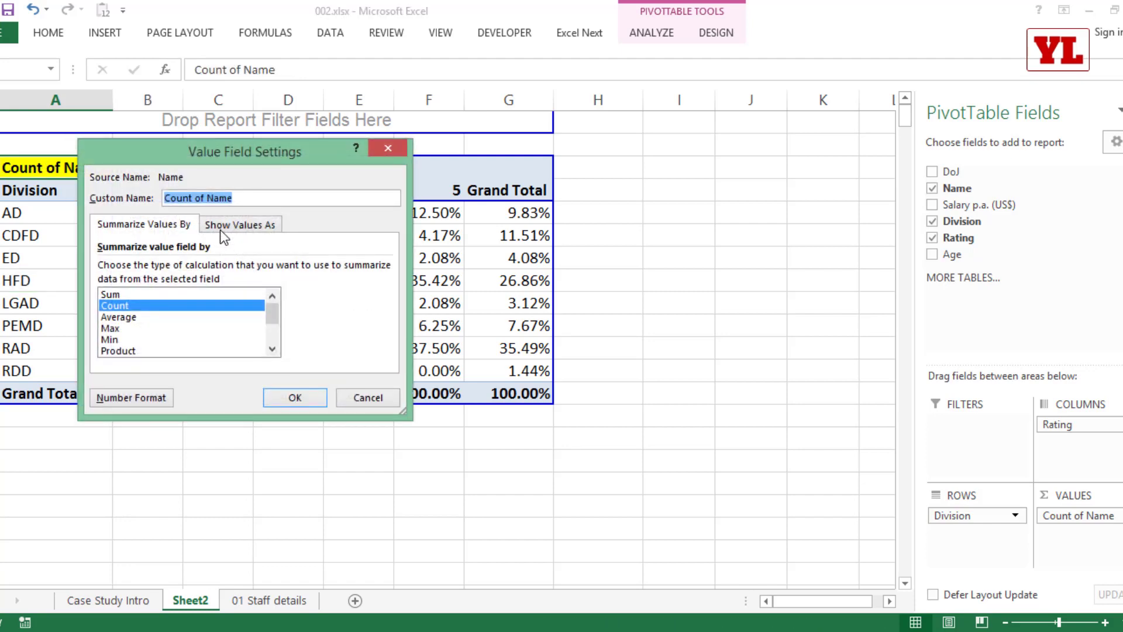
{"action": "left_click", "coordinate": [221, 227]}
{"action": "left_click", "coordinate": [202, 268]}
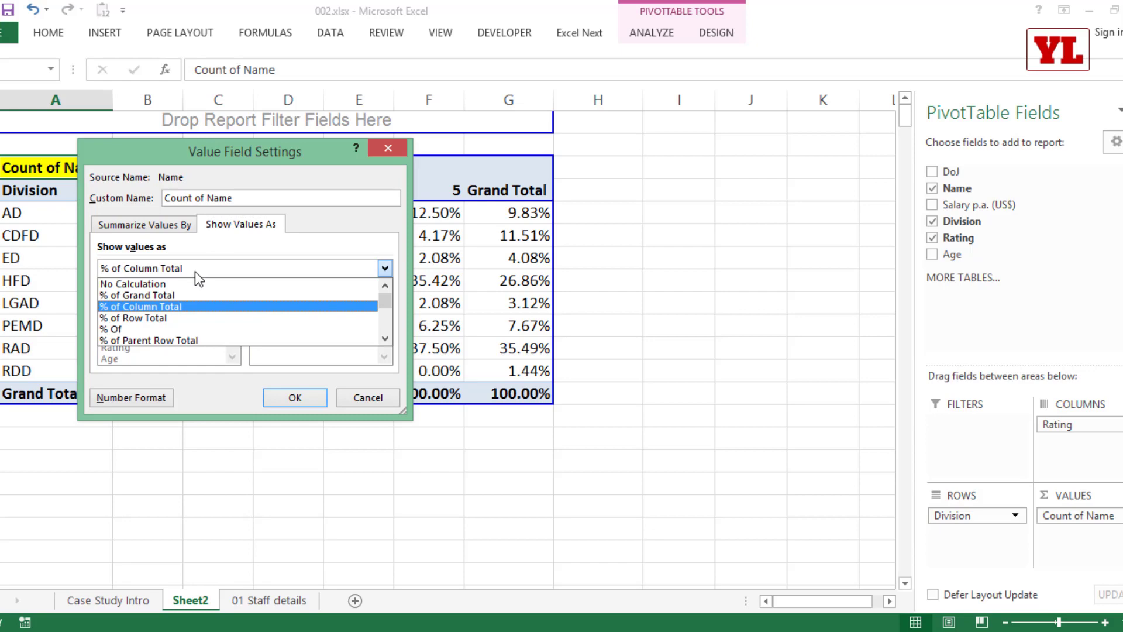
{"action": "left_click", "coordinate": [161, 317]}
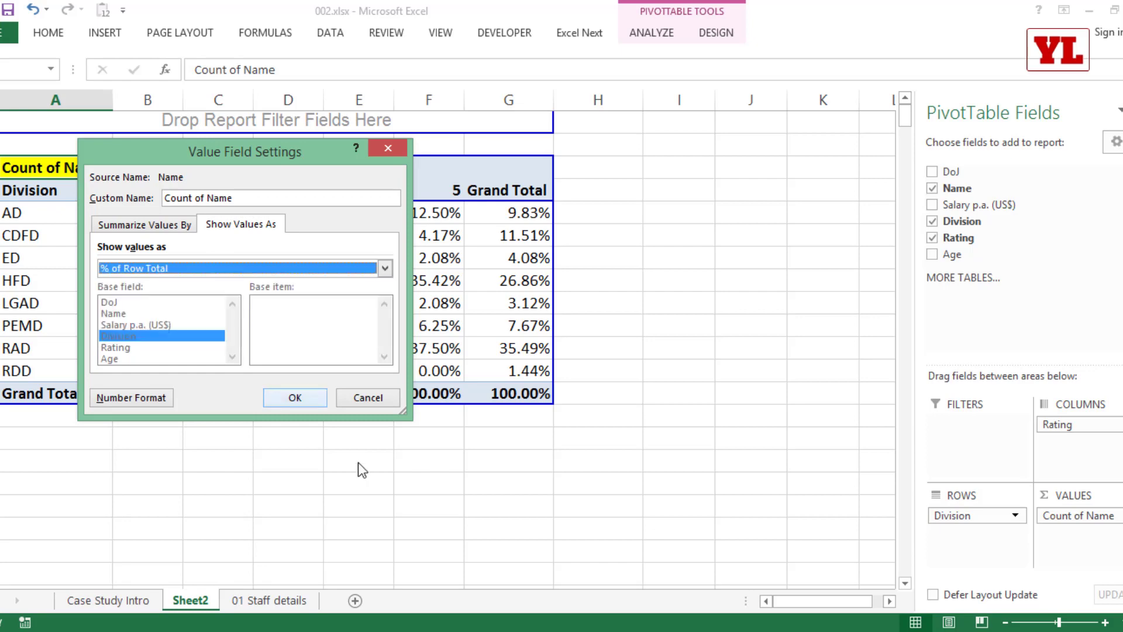
{"action": "left_click", "coordinate": [294, 397]}
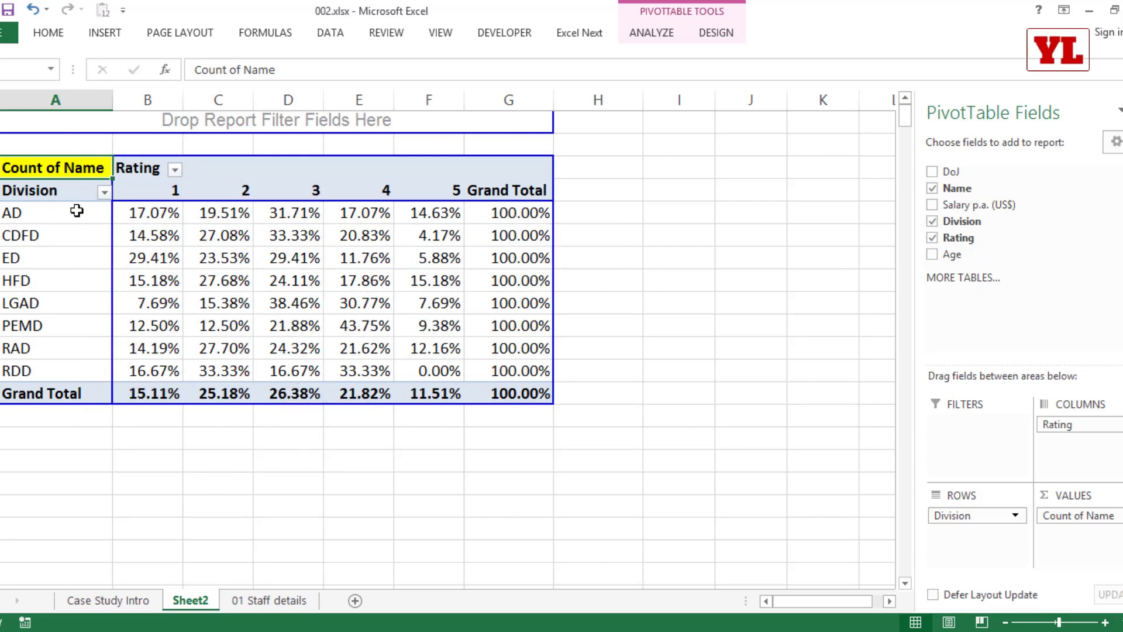
{"action": "left_click_drag", "start_coordinate": [41, 213], "coordinate": [504, 214]}
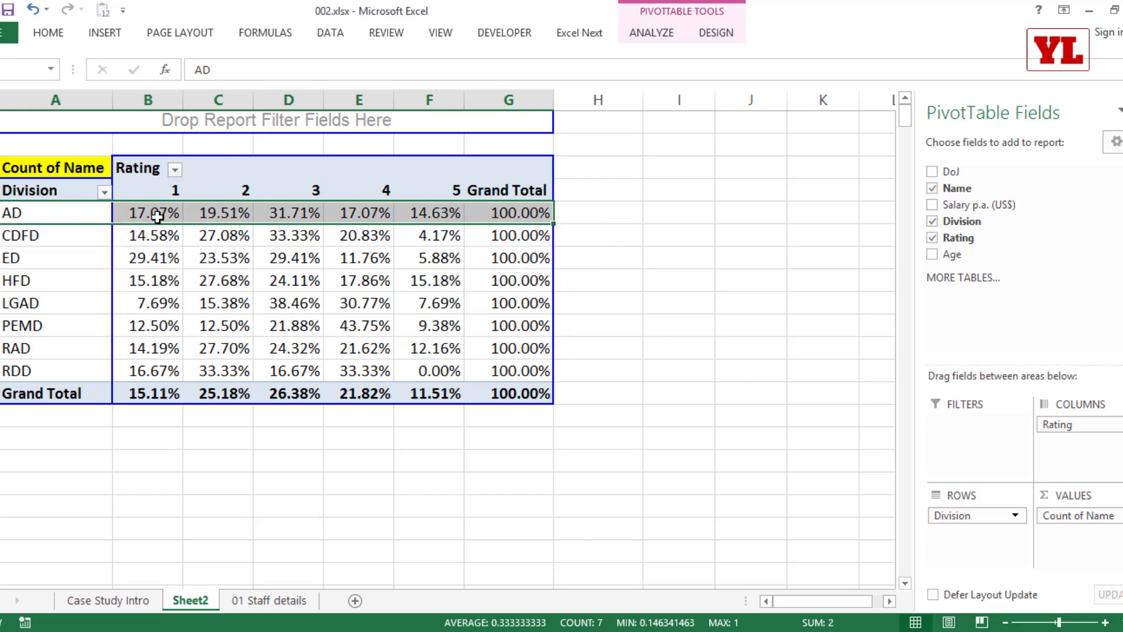
Format all pivot table values, including the grand totals, as percentages without decimals.
{"action": "left_click_drag", "start_coordinate": [156, 215], "coordinate": [517, 397]}
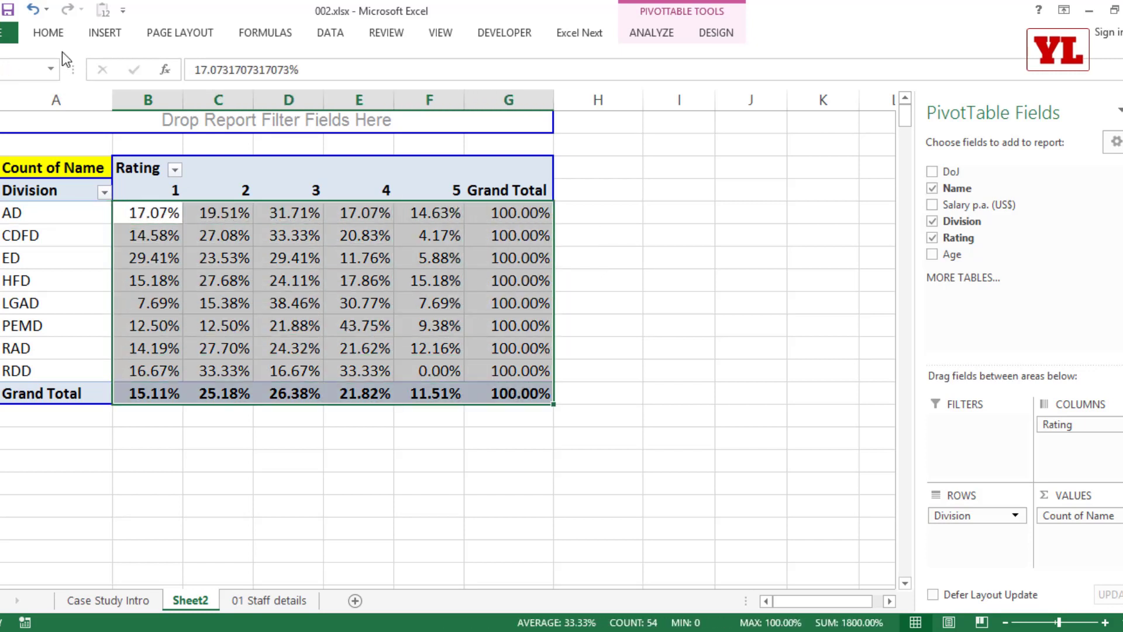
{"action": "left_click", "coordinate": [50, 32]}
{"action": "left_click", "coordinate": [50, 32]}
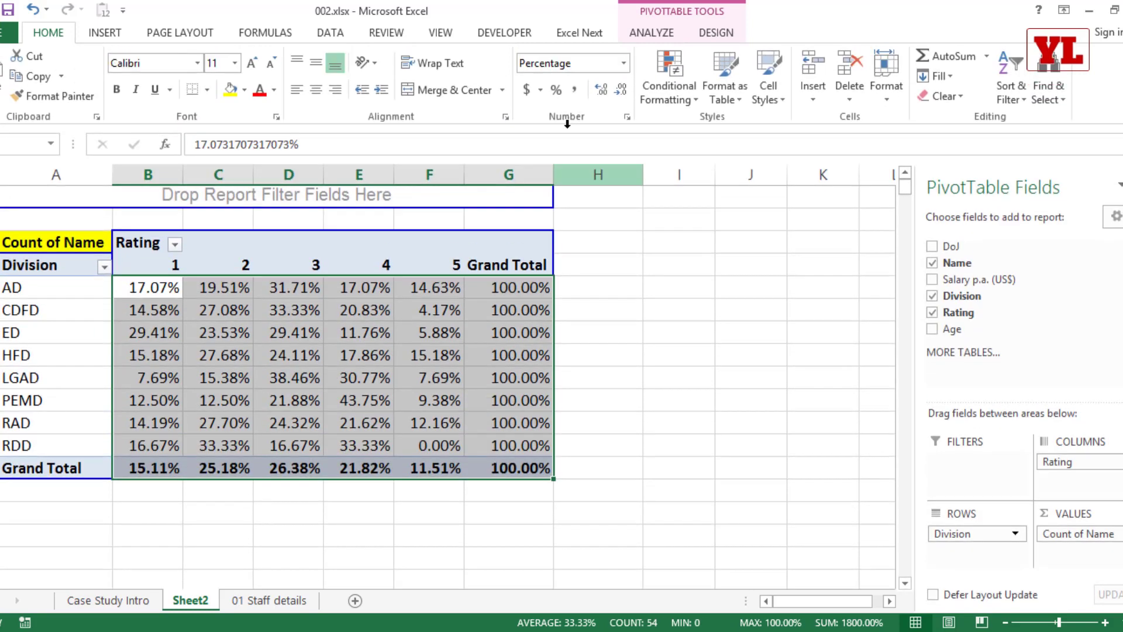
{"action": "left_click", "coordinate": [573, 91]}
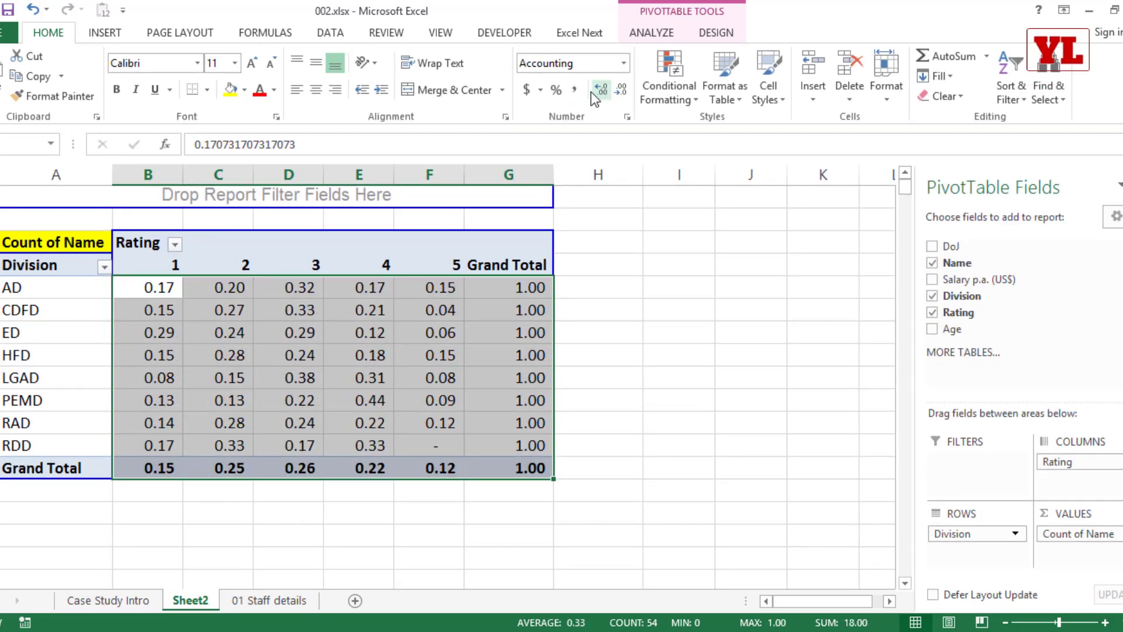
{"action": "left_click", "coordinate": [557, 90]}
{"action": "left_click", "coordinate": [538, 214]}
{"action": "left_click", "coordinate": [522, 326]}
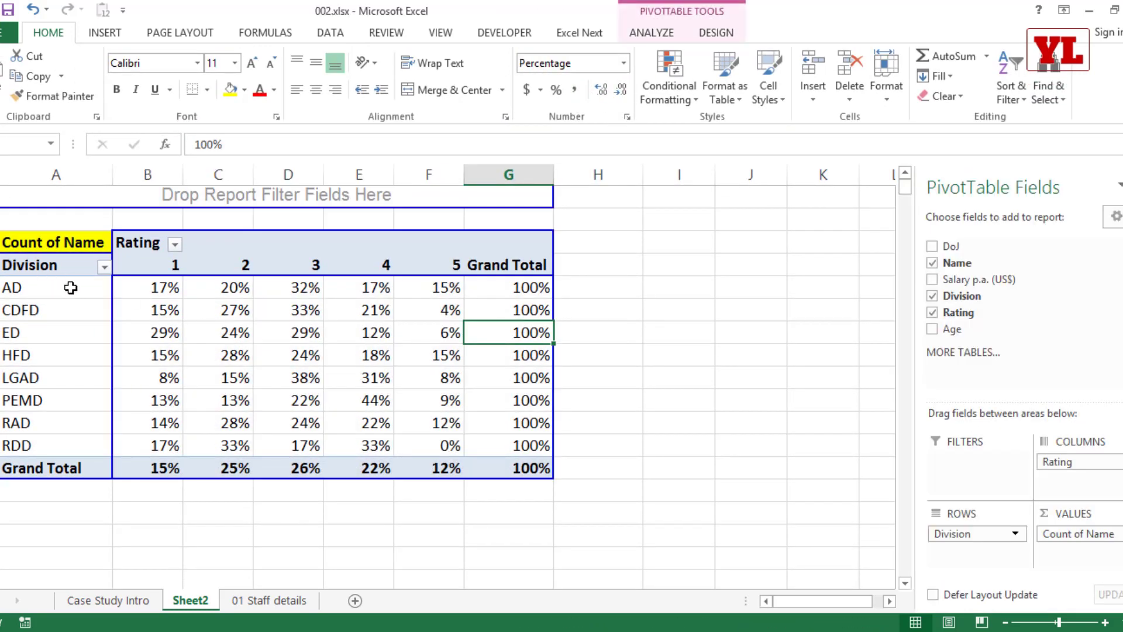
Examine how the AD, CDFD and ED divisions are distributed across ratings 1 to 5 as row percentages.
{"action": "left_click_drag", "start_coordinate": [74, 287], "coordinate": [510, 285]}
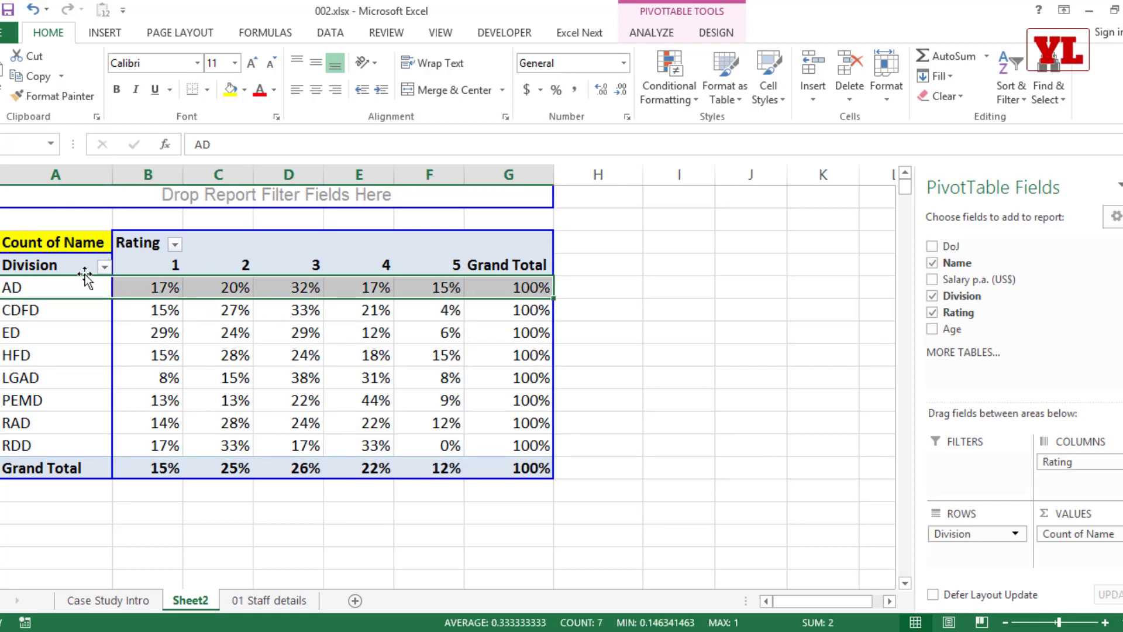
{"action": "left_click", "coordinate": [159, 289]}
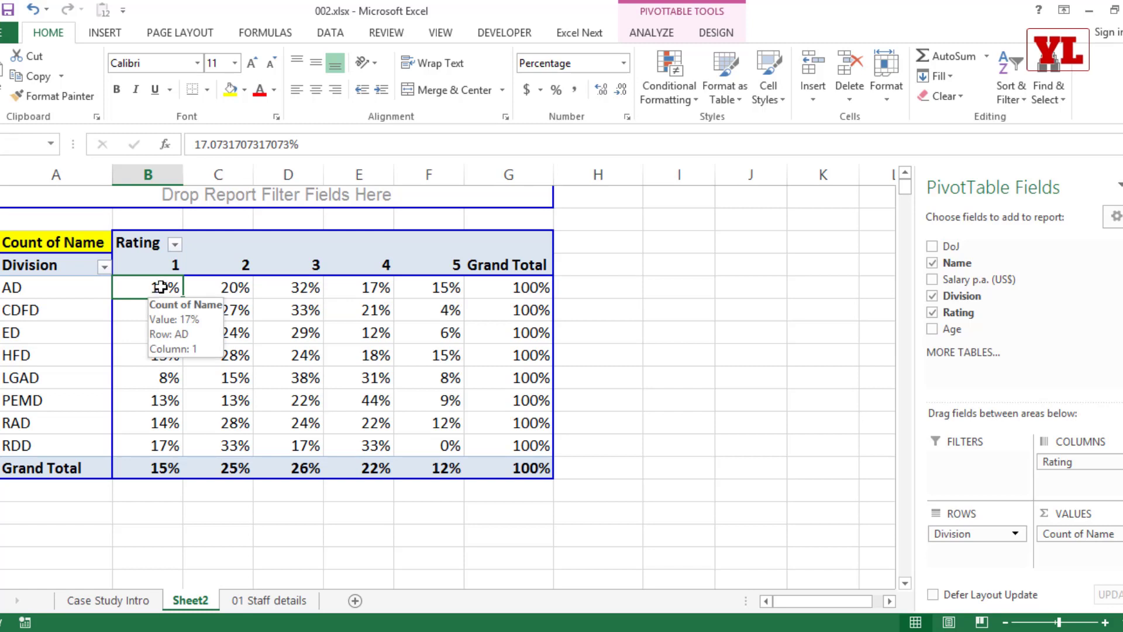
{"action": "left_click", "coordinate": [231, 288]}
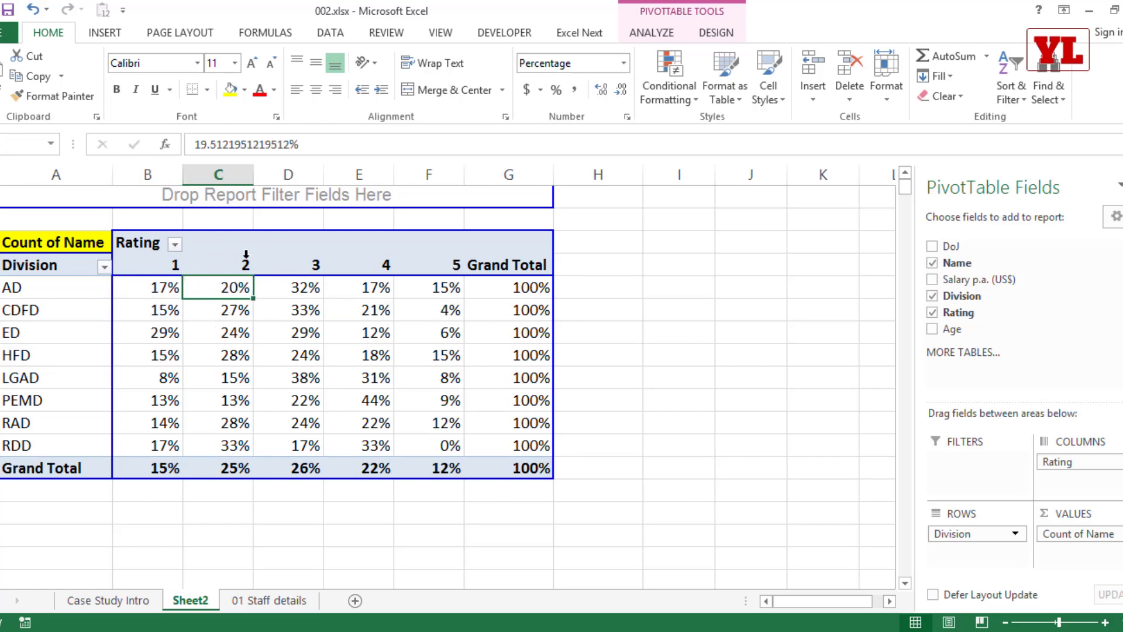
{"action": "left_click", "coordinate": [302, 296]}
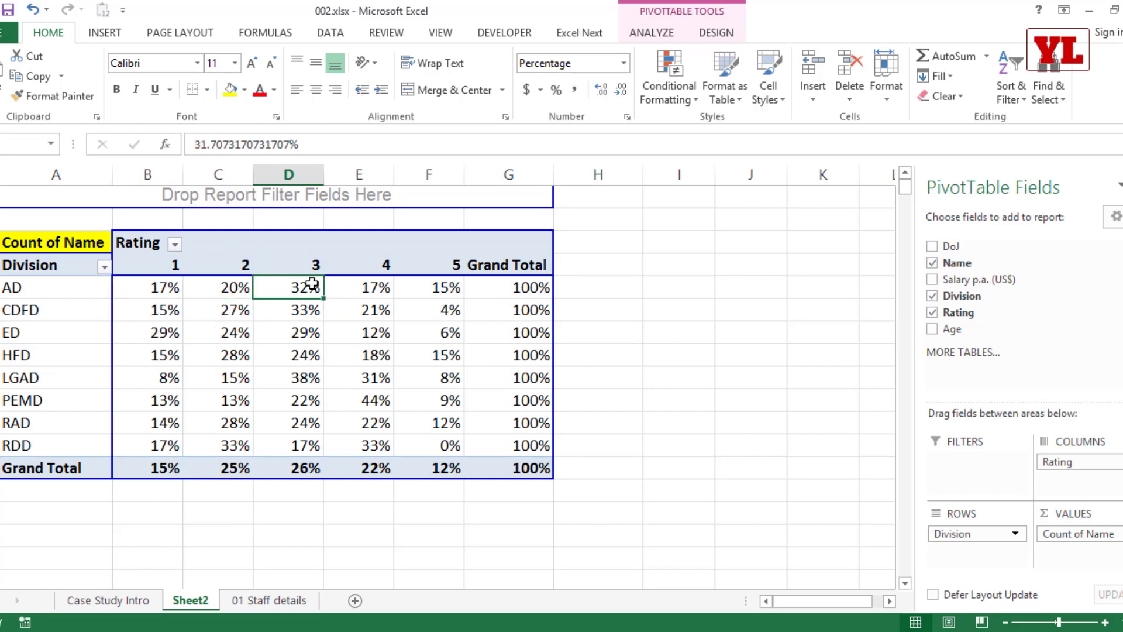
{"action": "left_click_drag", "start_coordinate": [366, 290], "coordinate": [423, 289]}
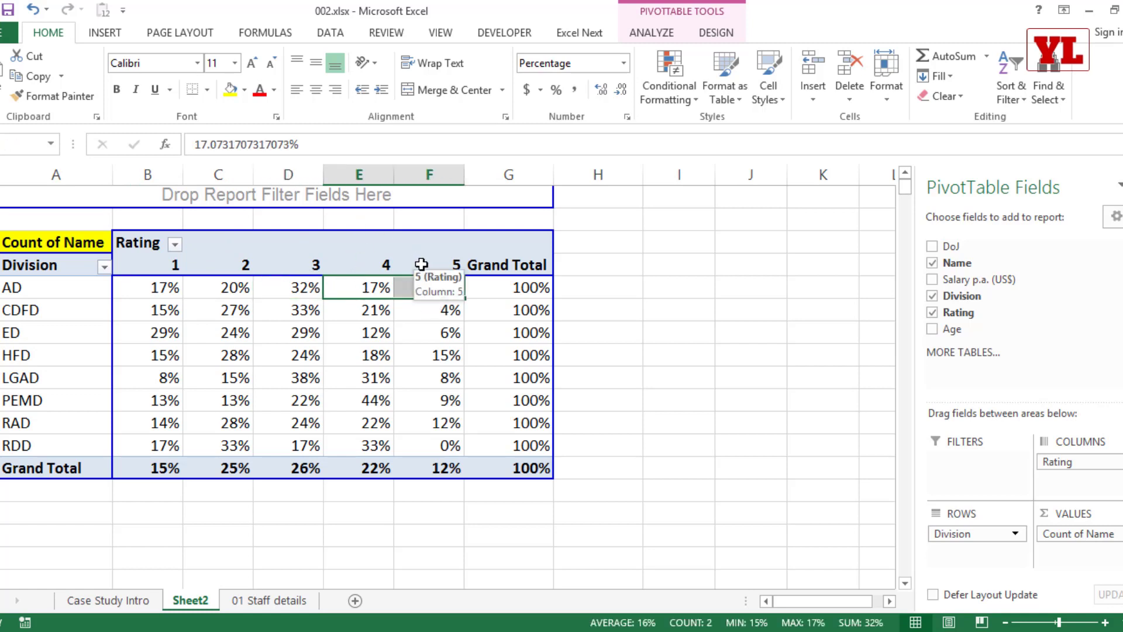
{"action": "left_click_drag", "start_coordinate": [54, 310], "coordinate": [507, 309]}
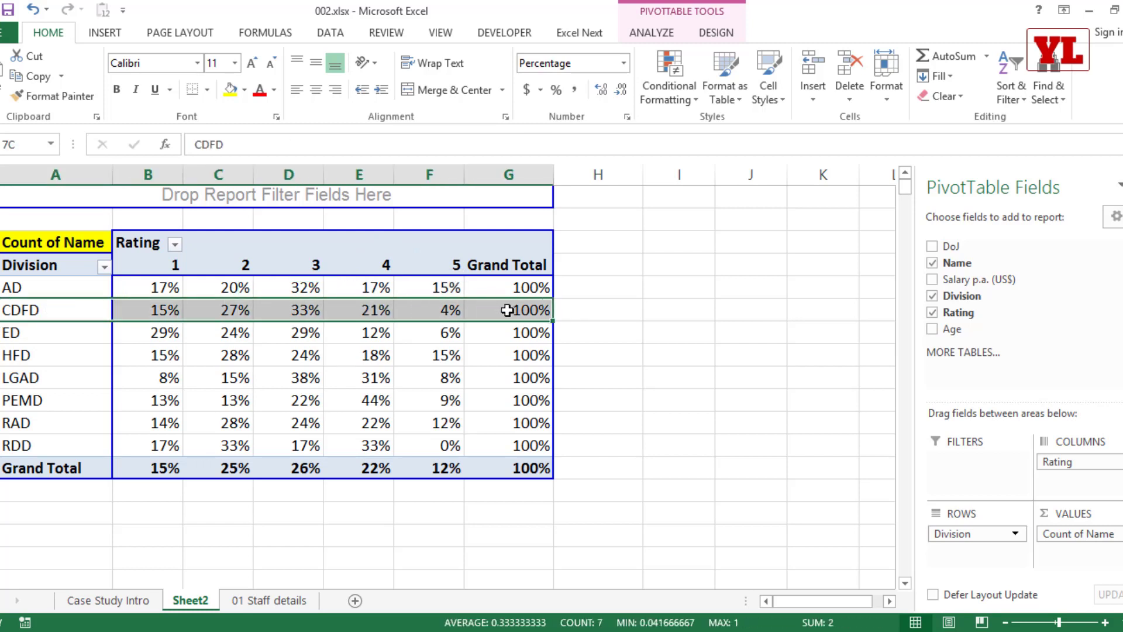
{"action": "left_click_drag", "start_coordinate": [52, 332], "coordinate": [509, 333]}
{"action": "mouse_move", "coordinate": [507, 378]}
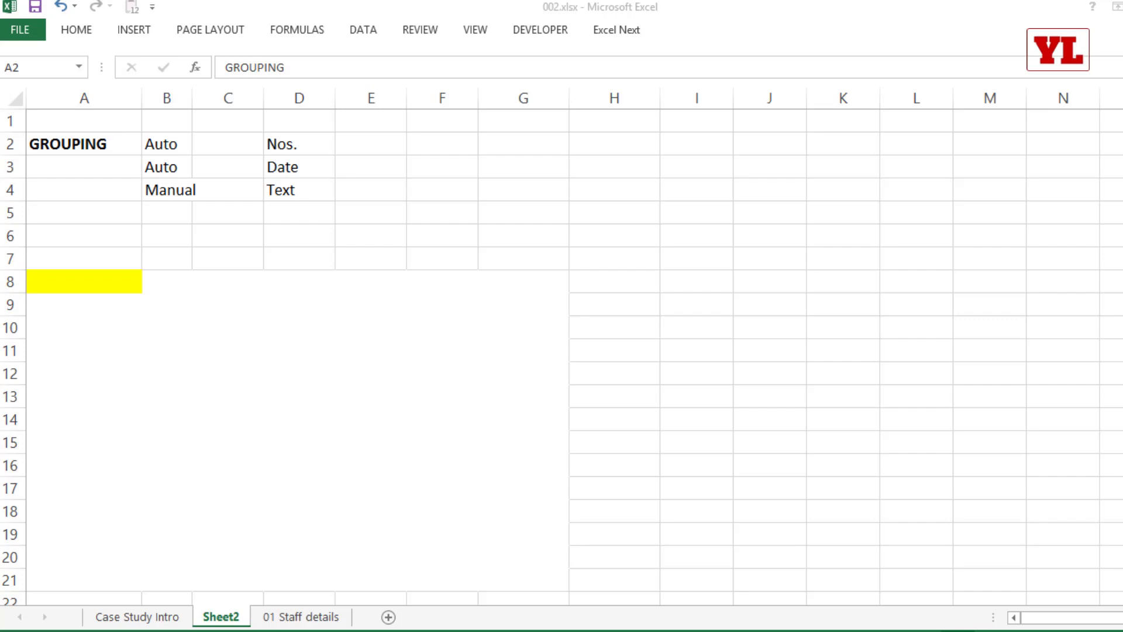
Look at the Group command and review the notes on automatic and manual grouping of numbers, dates and text.
{"action": "left_click", "coordinate": [370, 28]}
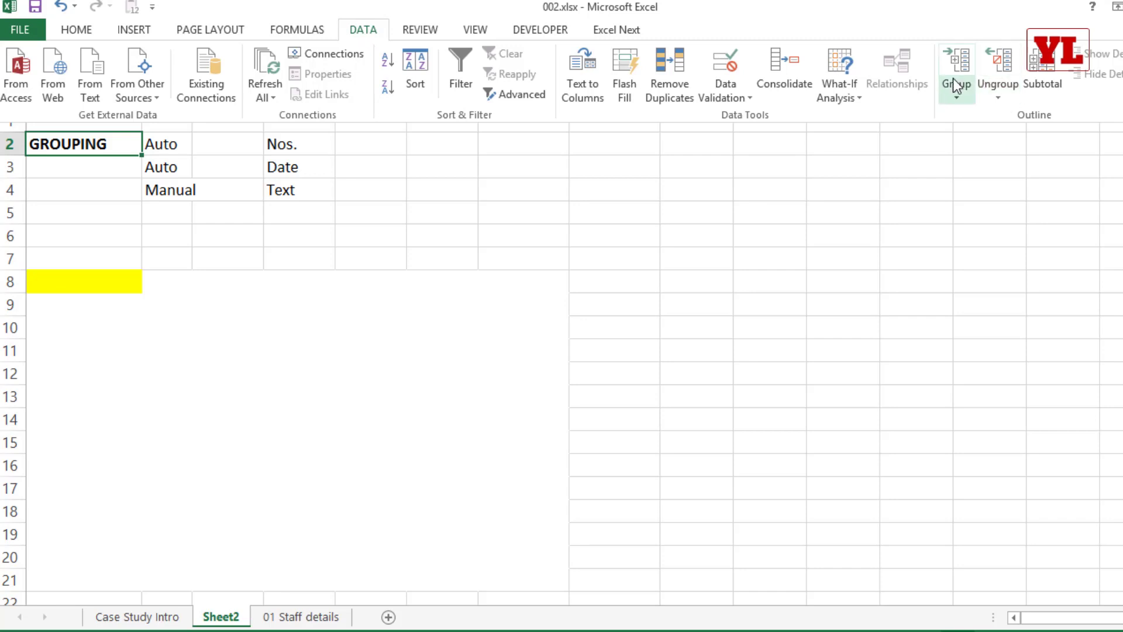
{"action": "left_click", "coordinate": [595, 322]}
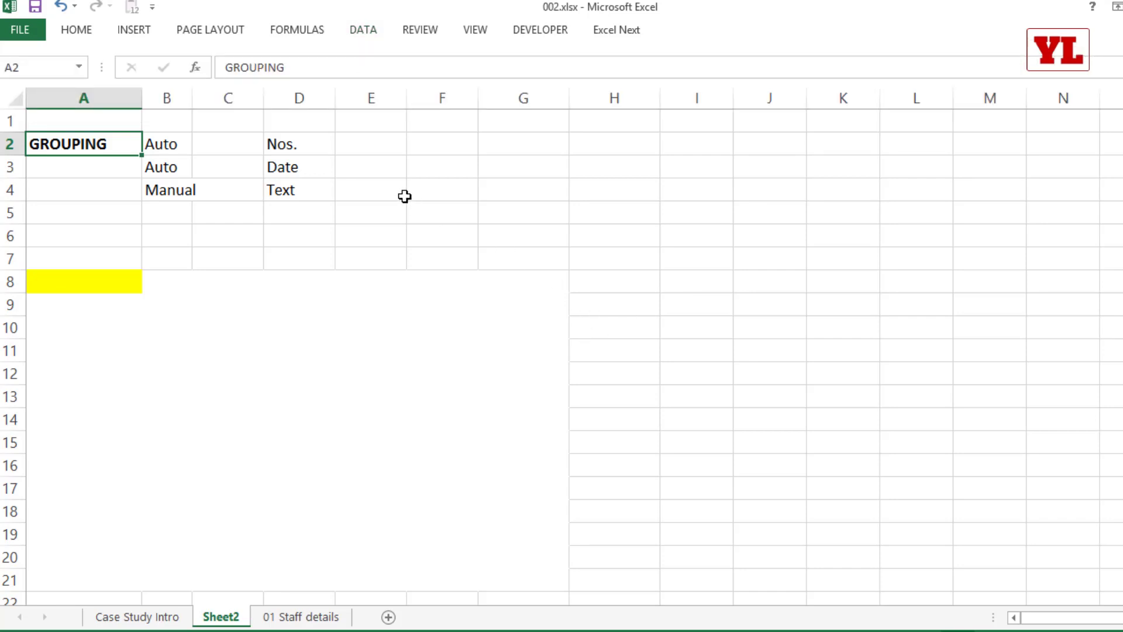
{"action": "left_click", "coordinate": [309, 146]}
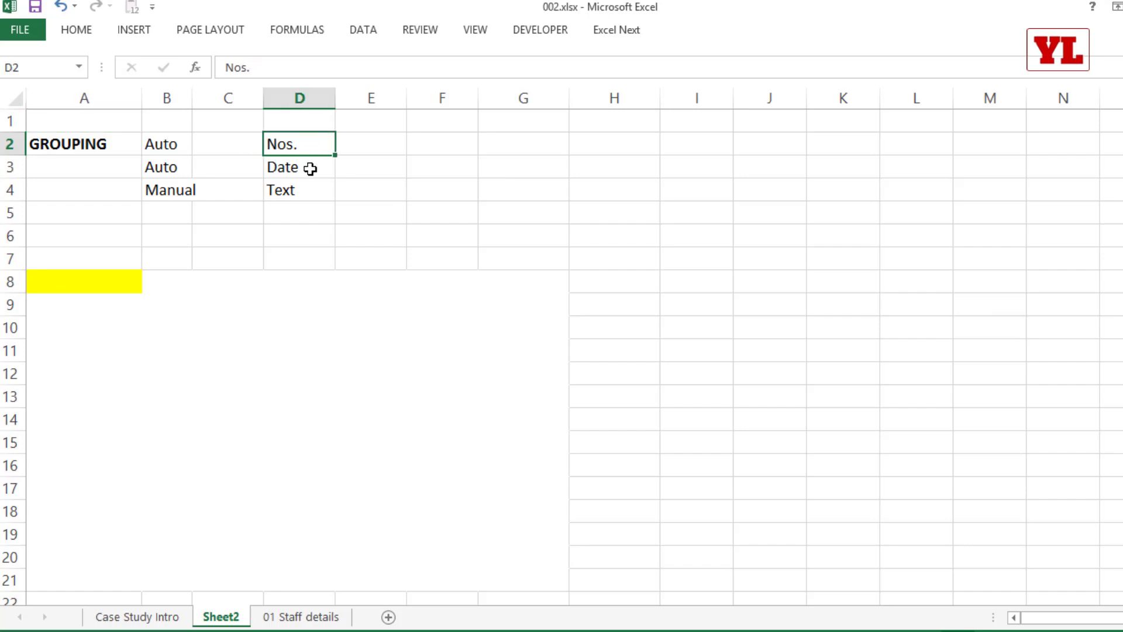
{"action": "left_click", "coordinate": [310, 167]}
{"action": "left_click", "coordinate": [307, 187]}
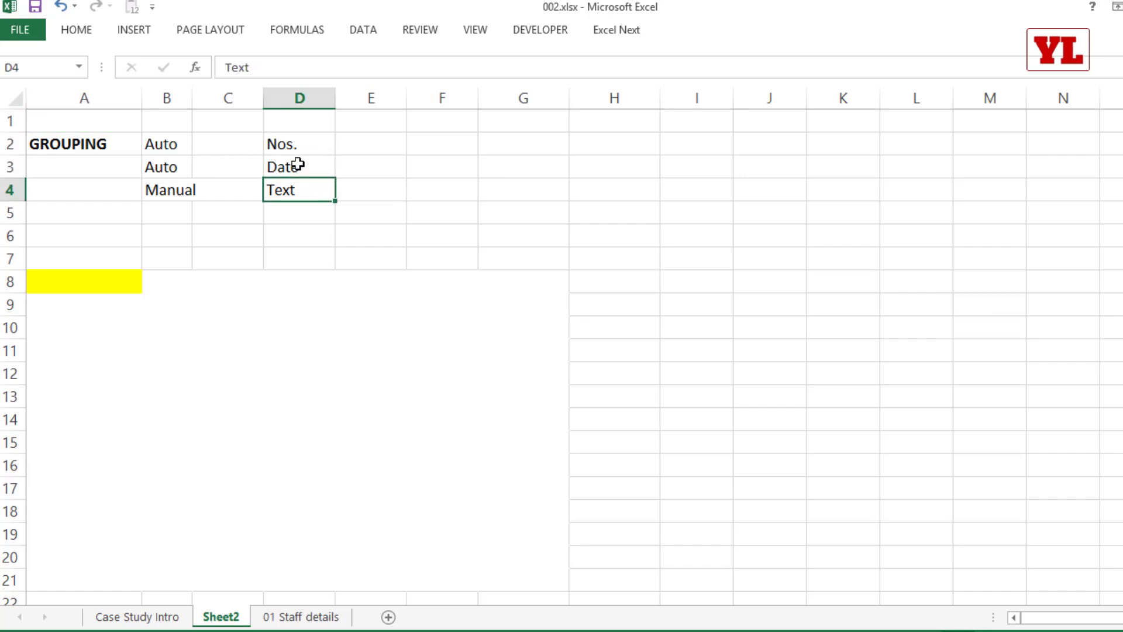
{"action": "left_click_drag", "start_coordinate": [298, 144], "coordinate": [158, 168]}
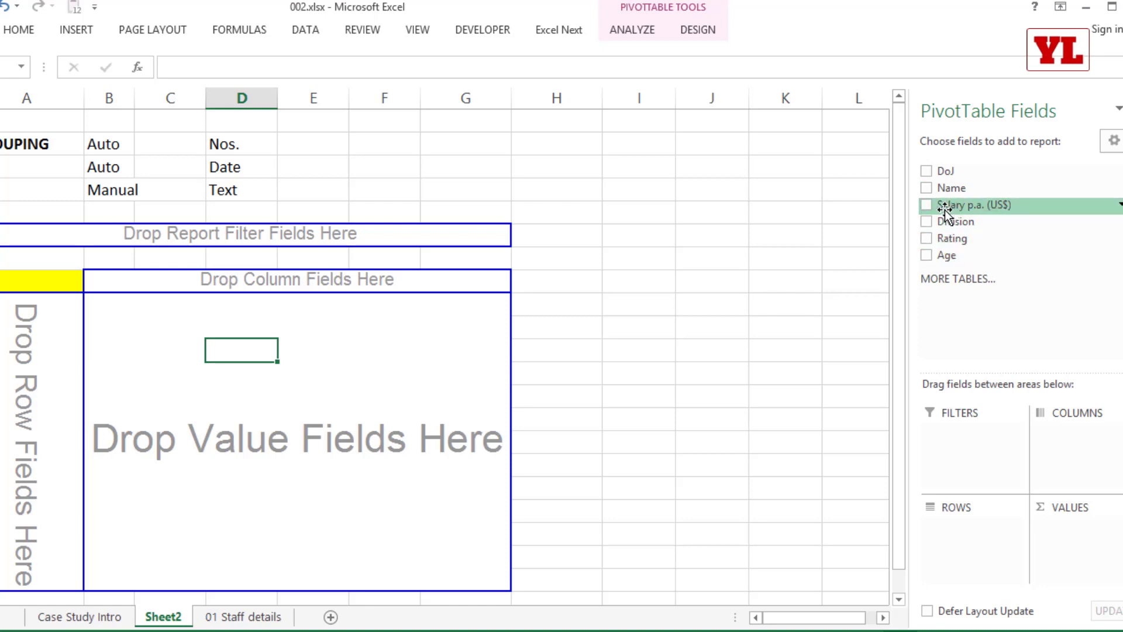
Place the Salary p.a. (US$) field in the row area of the empty PivotTable.
{"action": "left_click_drag", "start_coordinate": [940, 206], "coordinate": [381, 286]}
{"action": "left_click", "coordinate": [926, 204]}
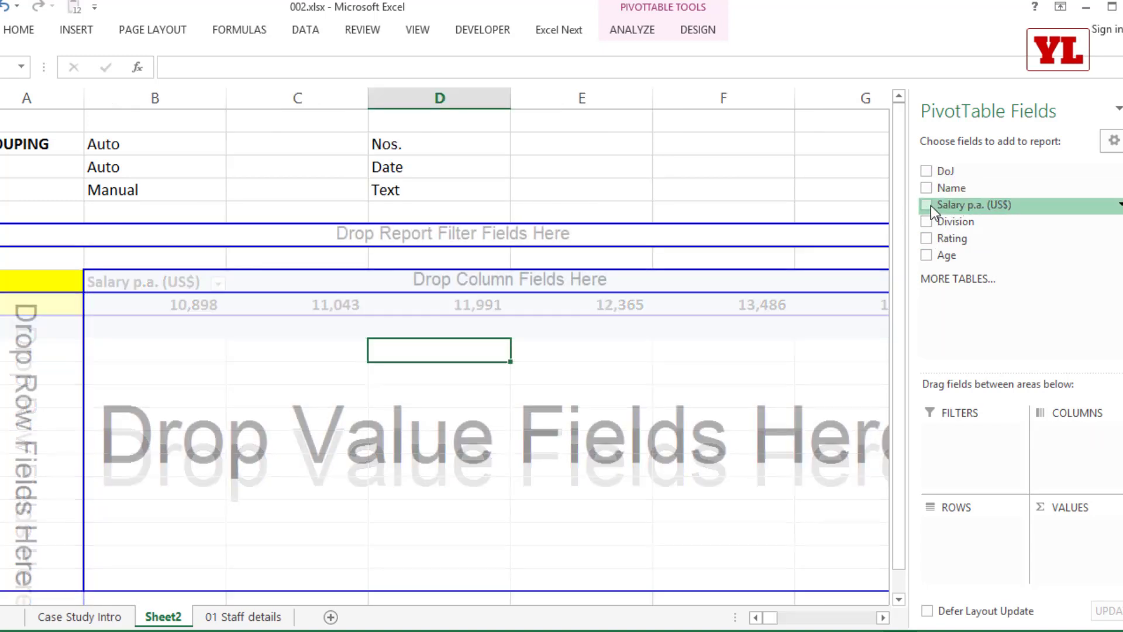
{"action": "left_click_drag", "start_coordinate": [13, 381], "coordinate": [14, 383]}
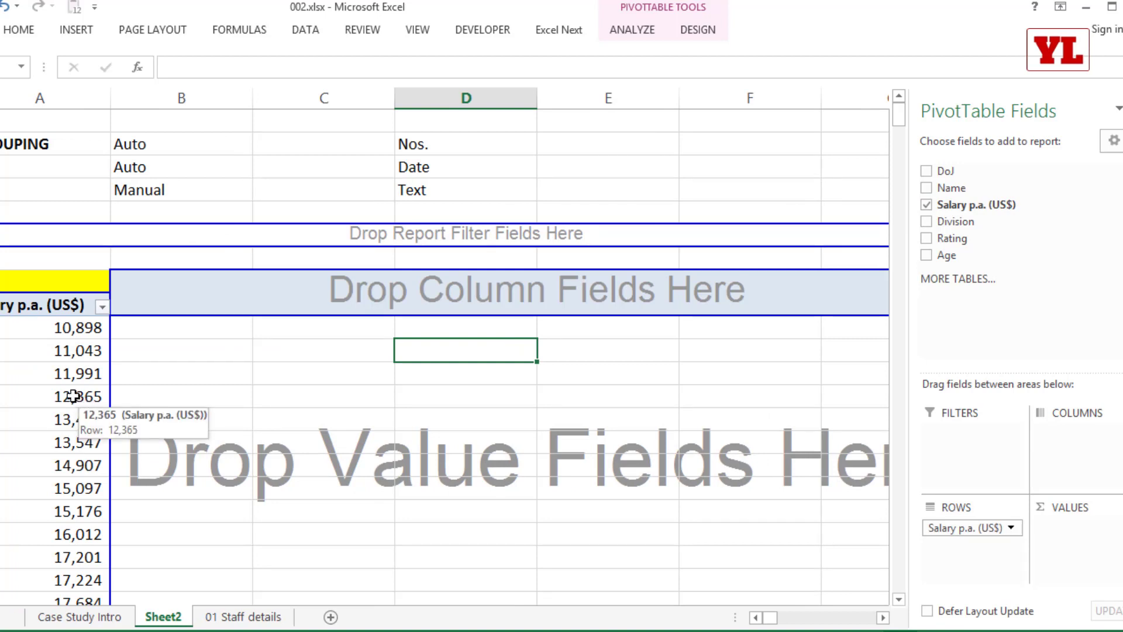
{"action": "scroll", "coordinate": [77, 398], "scroll_direction": "down", "scroll_amount": 2}
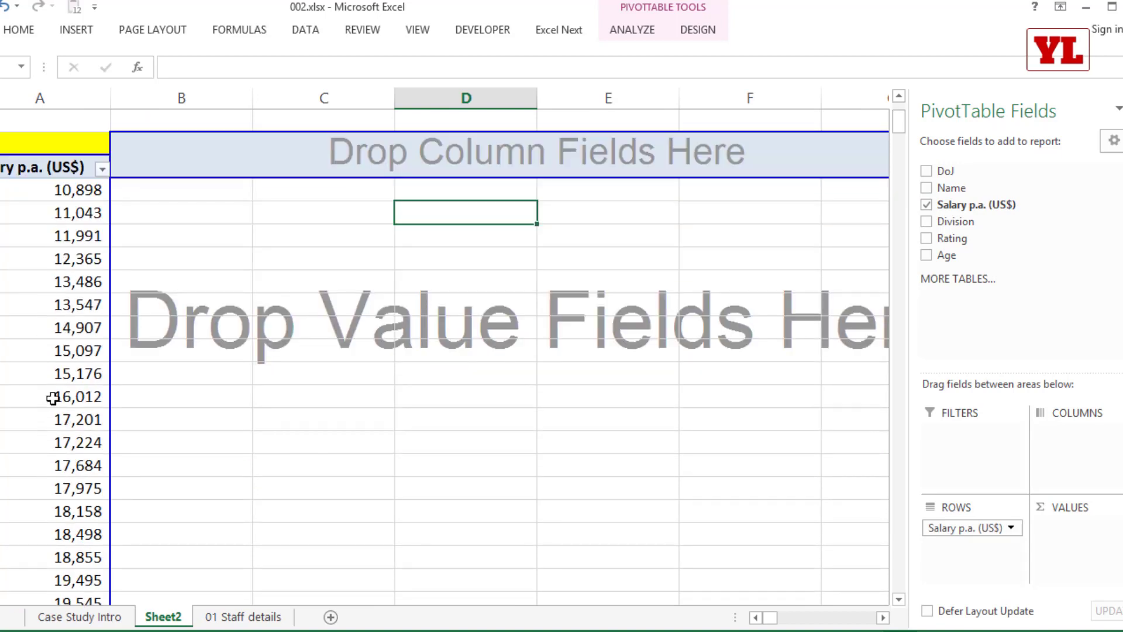
Group the salary row values from 10898 to 990976 in intervals of 100000.
{"action": "left_click", "coordinate": [61, 282]}
{"action": "right_click", "coordinate": [61, 283]}
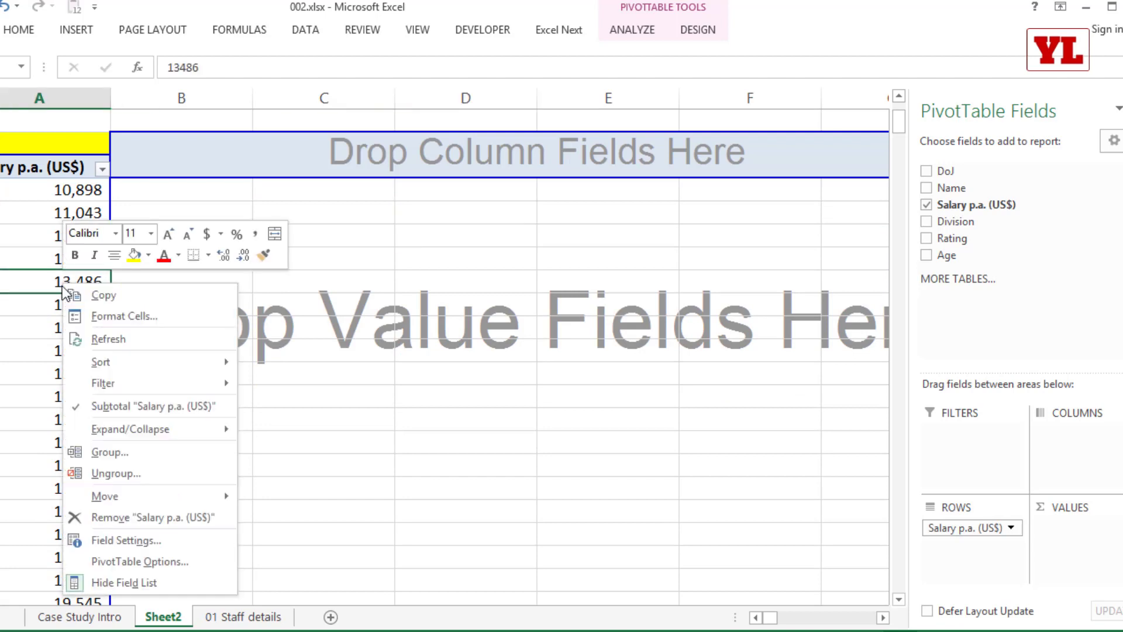
{"action": "left_click", "coordinate": [112, 454]}
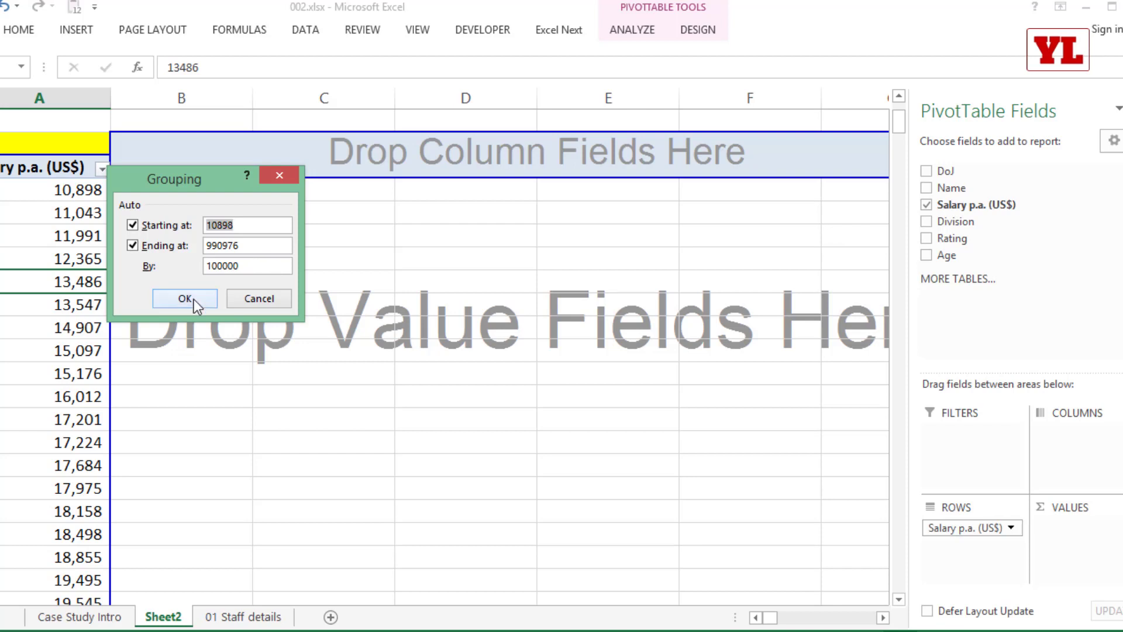
{"action": "left_click", "coordinate": [220, 300]}
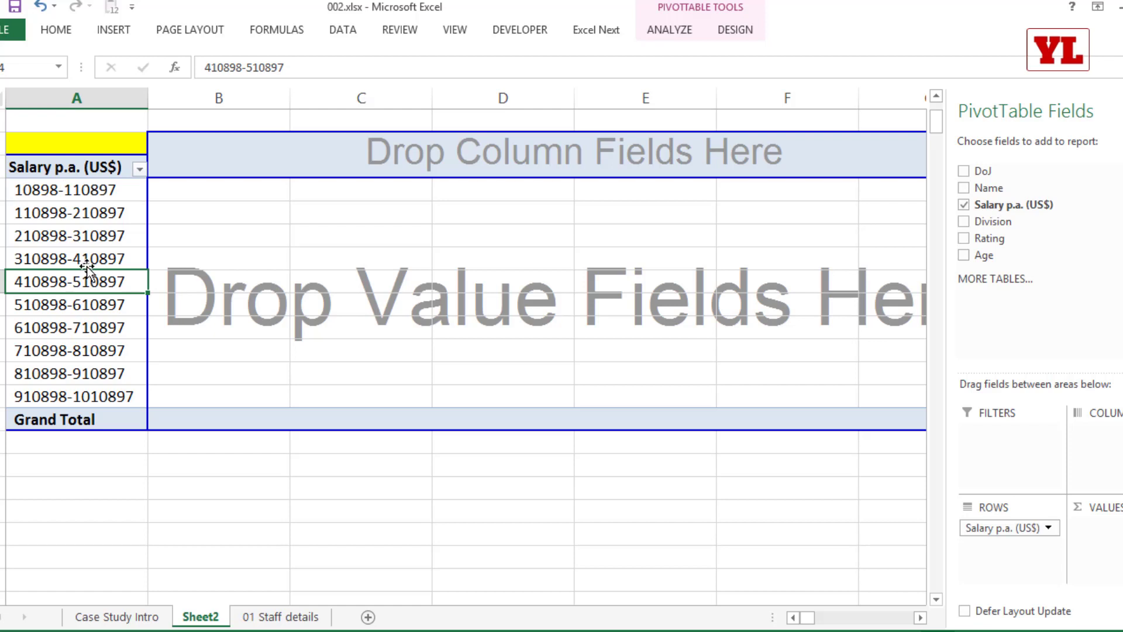
Regroup the salary rows to start at 1, keeping intervals of 100000.
{"action": "left_click", "coordinate": [88, 214]}
{"action": "right_click", "coordinate": [87, 214]}
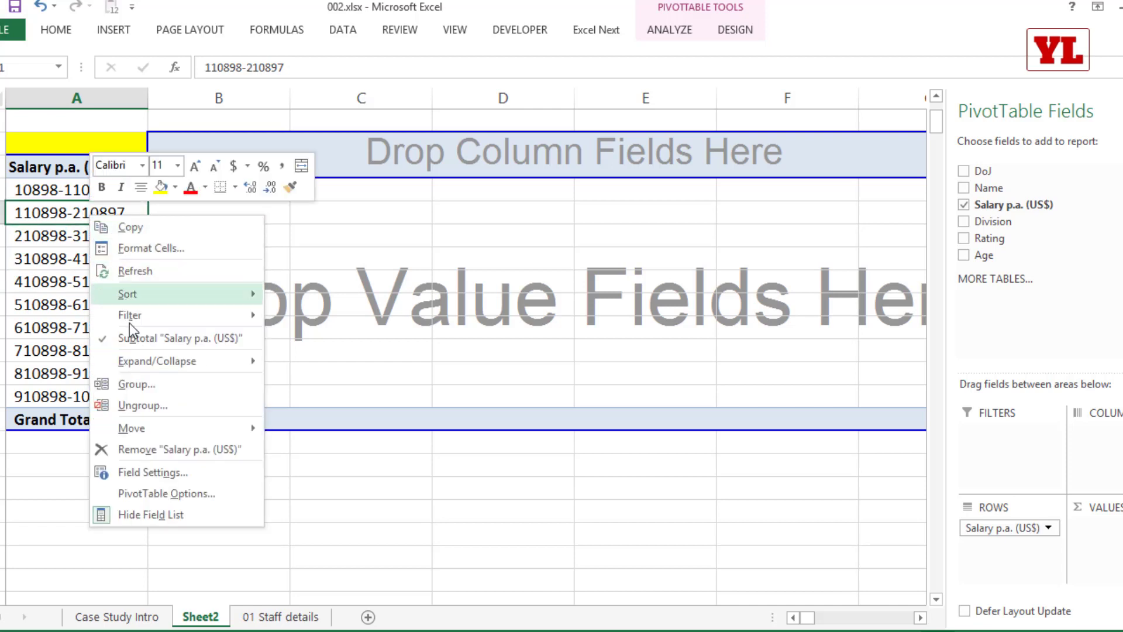
{"action": "left_click", "coordinate": [151, 386]}
{"action": "left_click_drag", "start_coordinate": [233, 299], "coordinate": [236, 132]}
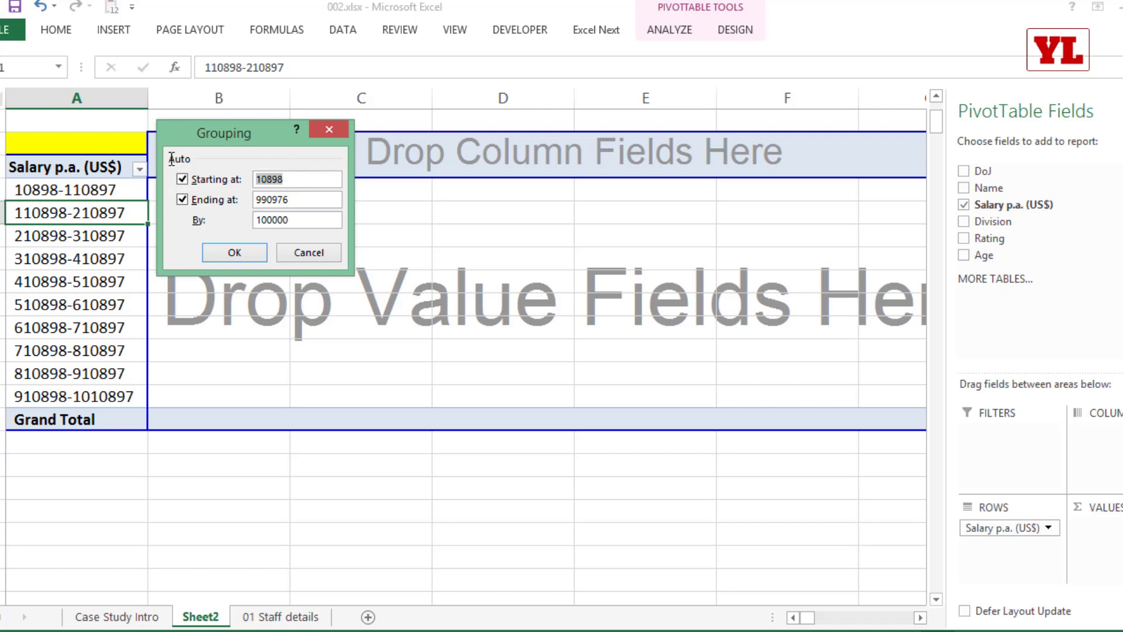
{"action": "type", "text": "1"}
{"action": "left_click", "coordinate": [238, 252]}
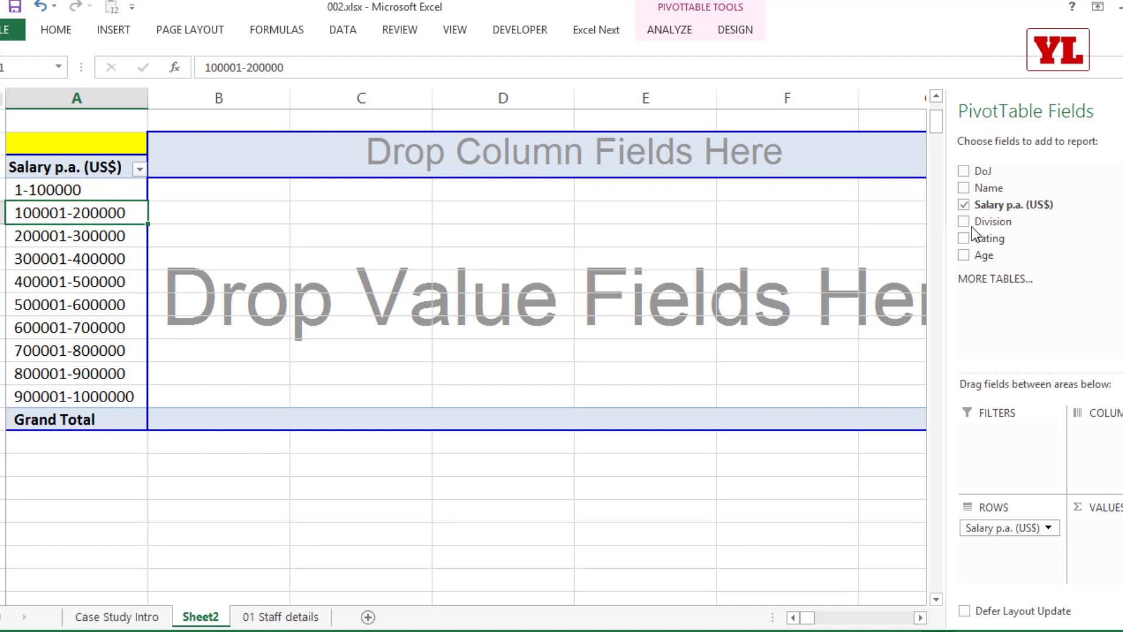
Add the Age field to the column area and group it from 19 to 53 in intervals of 10.
{"action": "left_click_drag", "start_coordinate": [985, 260], "coordinate": [379, 153]}
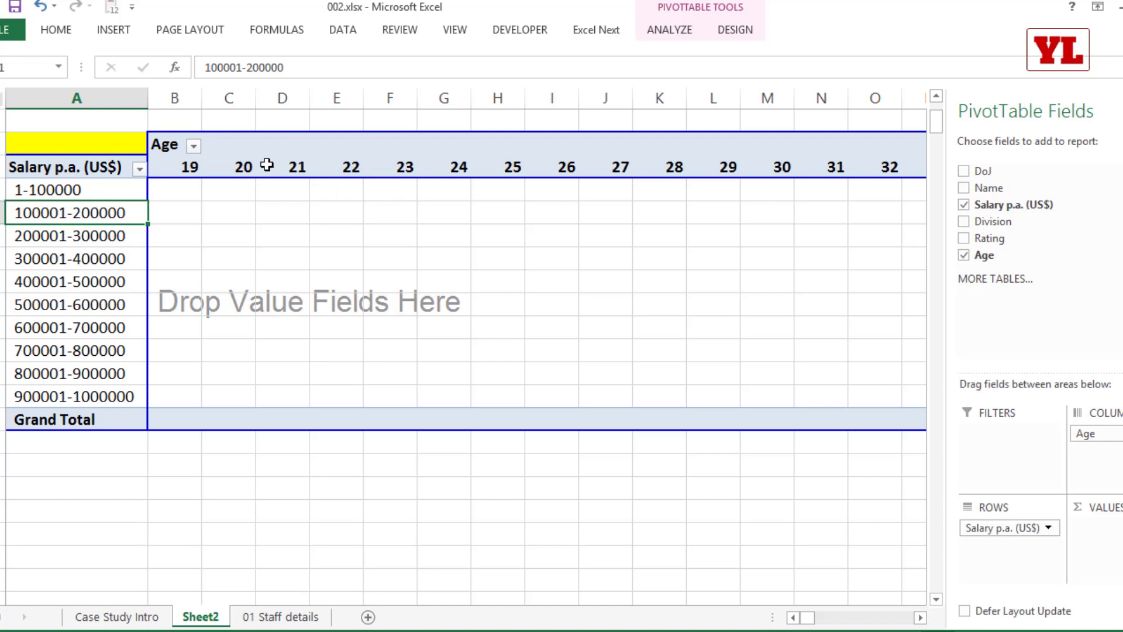
{"action": "left_click", "coordinate": [348, 169]}
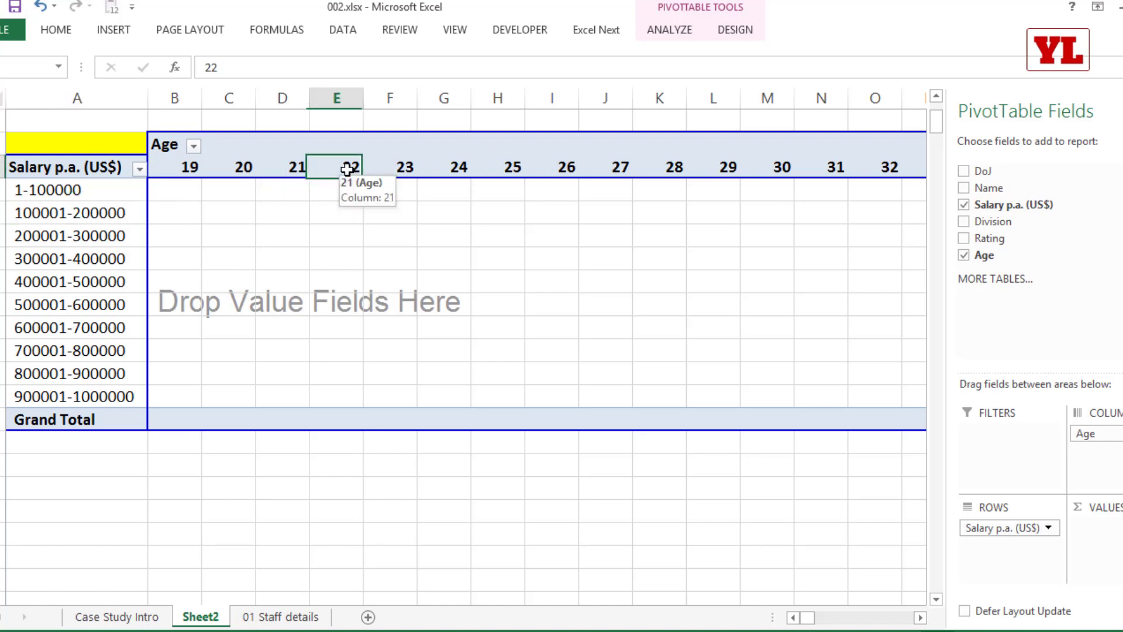
{"action": "right_click", "coordinate": [348, 169]}
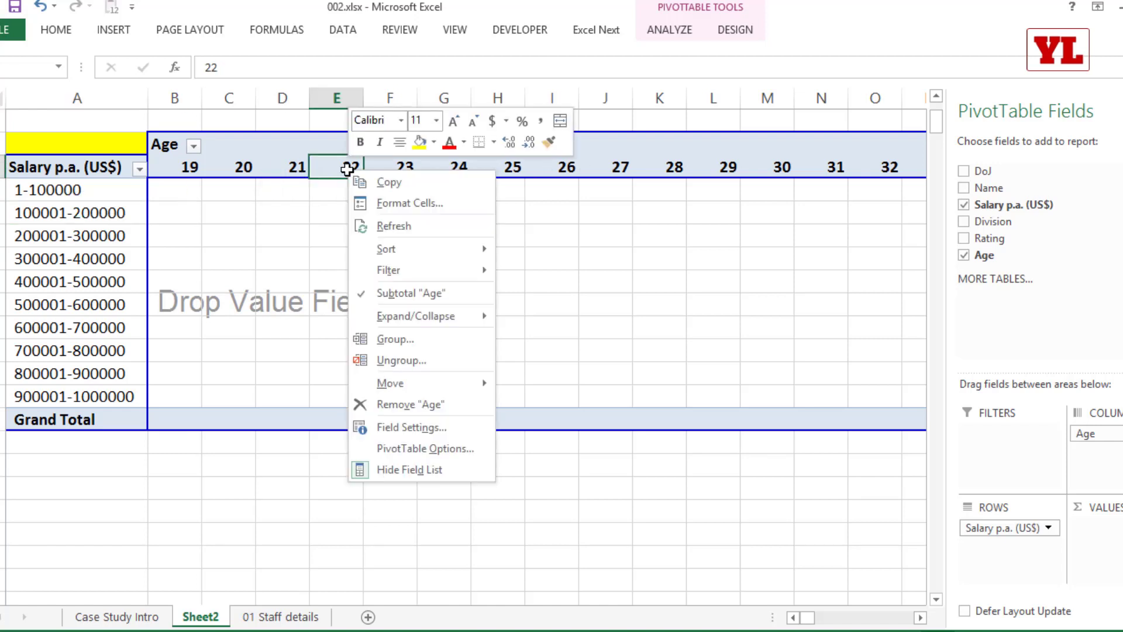
{"action": "left_click", "coordinate": [411, 339]}
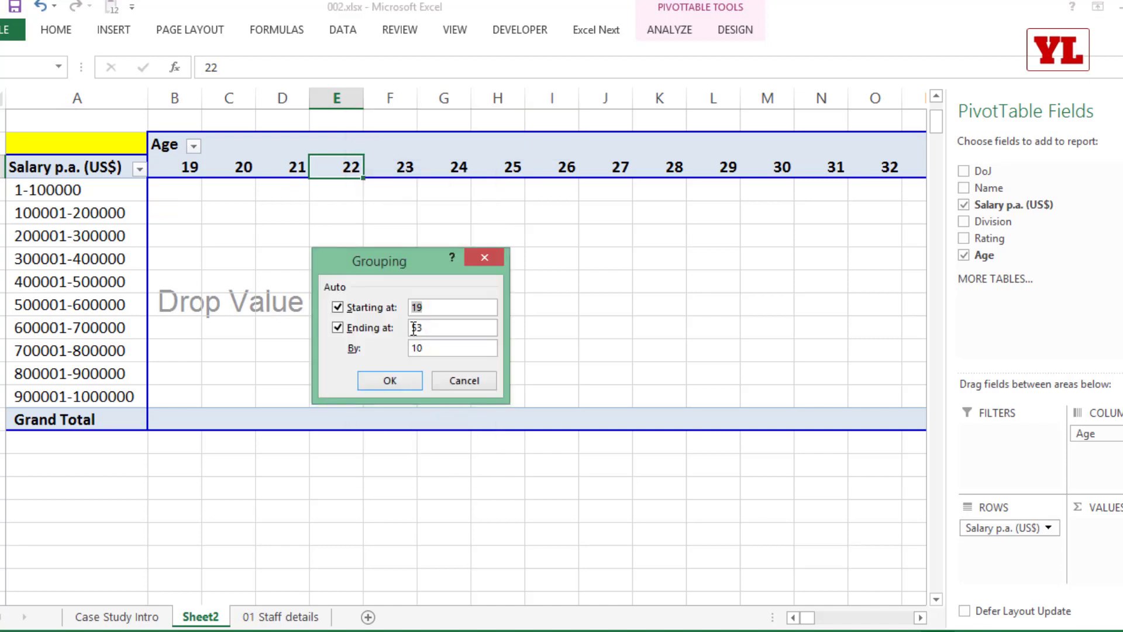
{"action": "left_click_drag", "start_coordinate": [405, 258], "coordinate": [391, 182]}
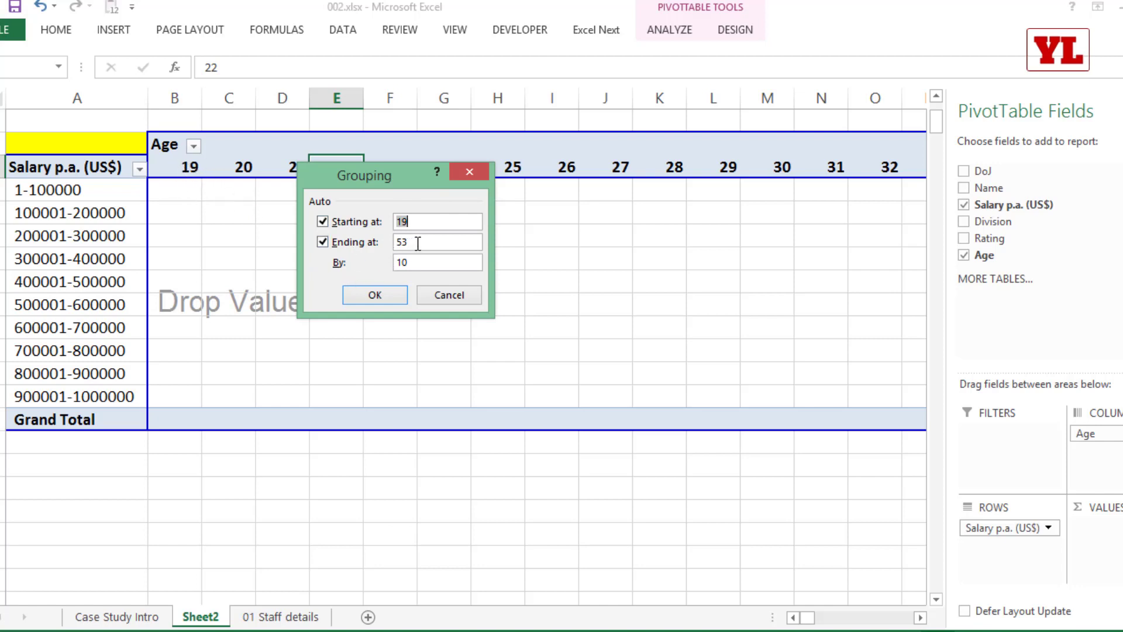
{"action": "key", "text": "Tab"}
{"action": "left_click", "coordinate": [384, 297]}
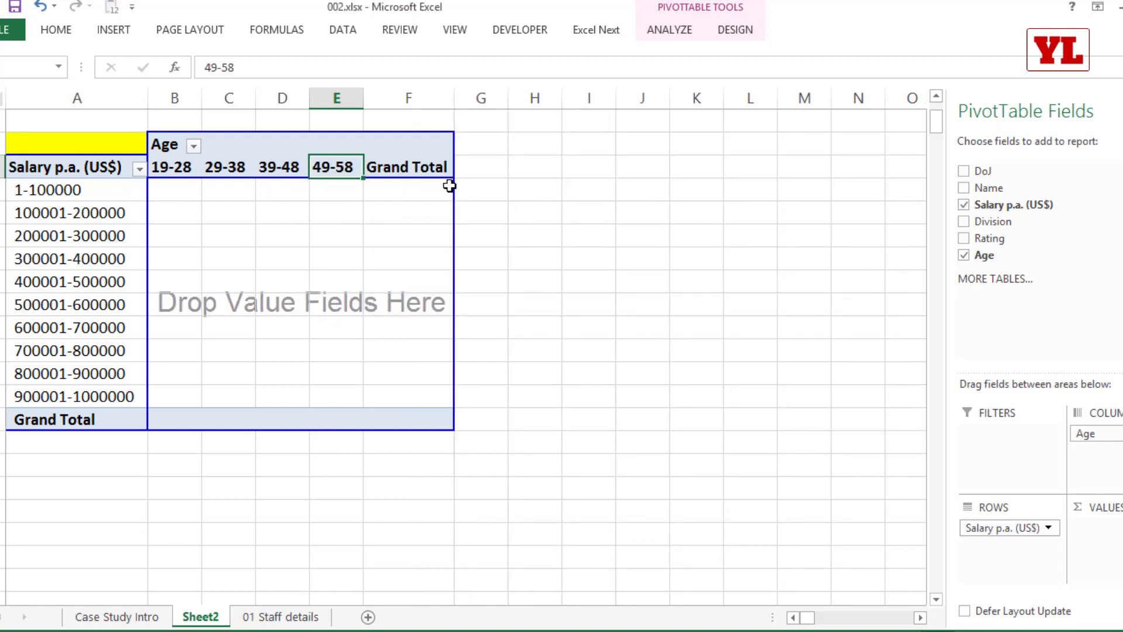
Regroup the Age columns in intervals of 5.
{"action": "left_click", "coordinate": [223, 169]}
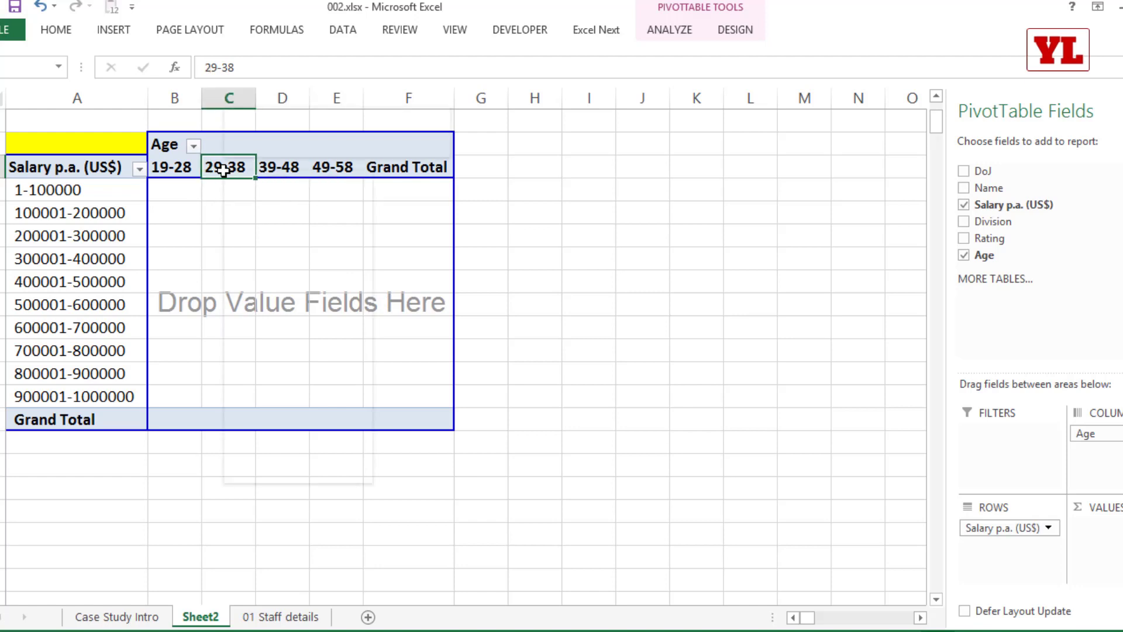
{"action": "right_click", "coordinate": [223, 169]}
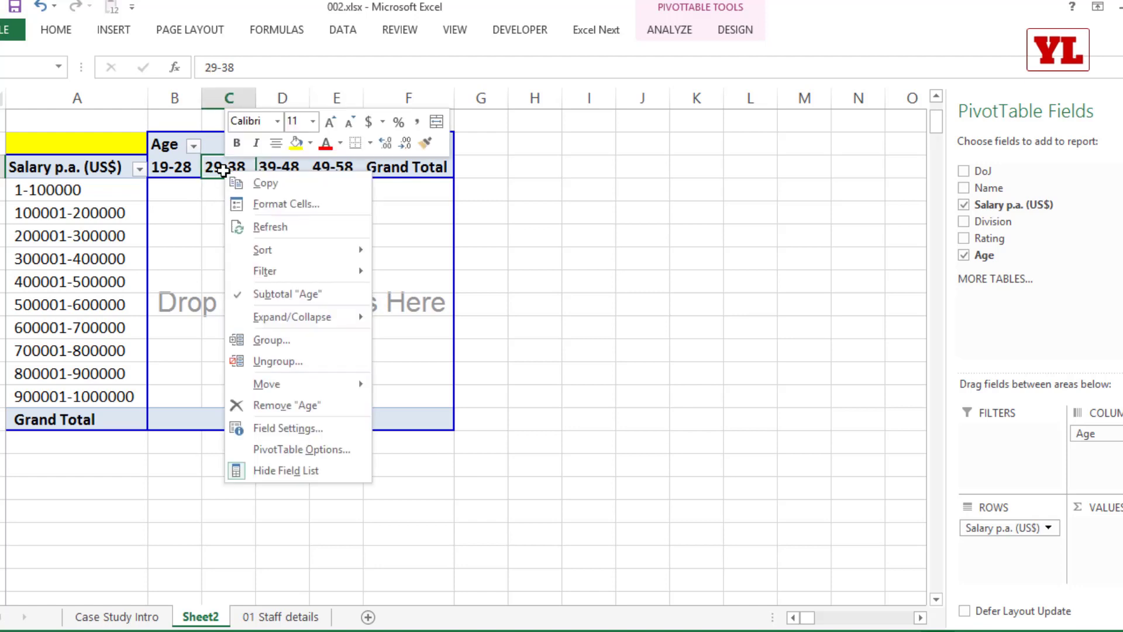
{"action": "left_click", "coordinate": [279, 339]}
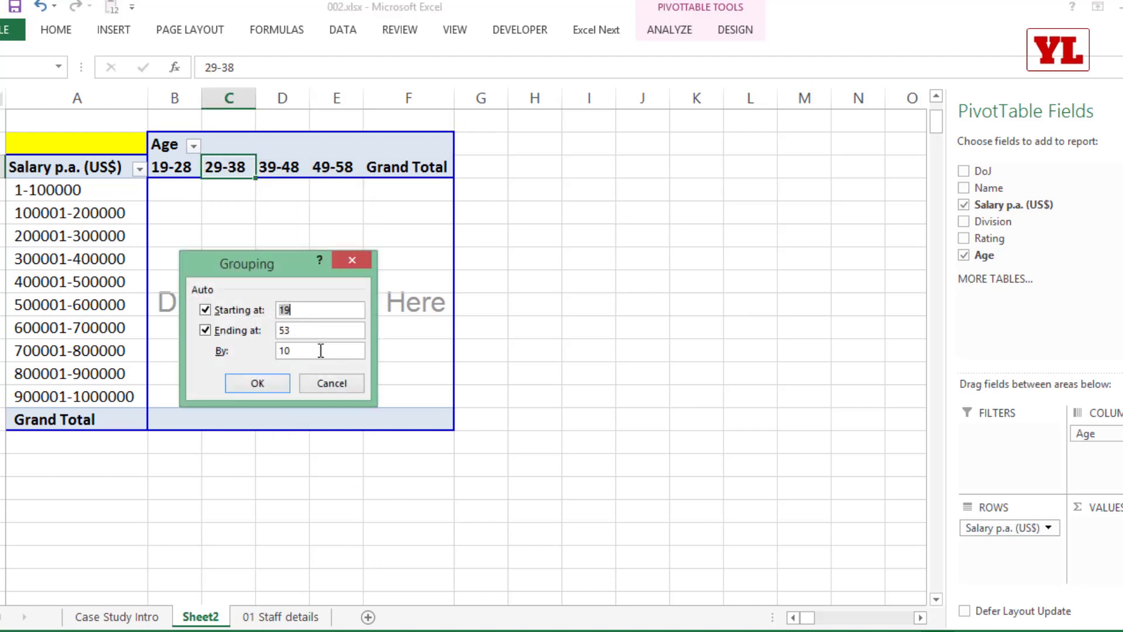
{"action": "left_click_drag", "start_coordinate": [320, 353], "coordinate": [199, 348]}
{"action": "left_click", "coordinate": [261, 385]}
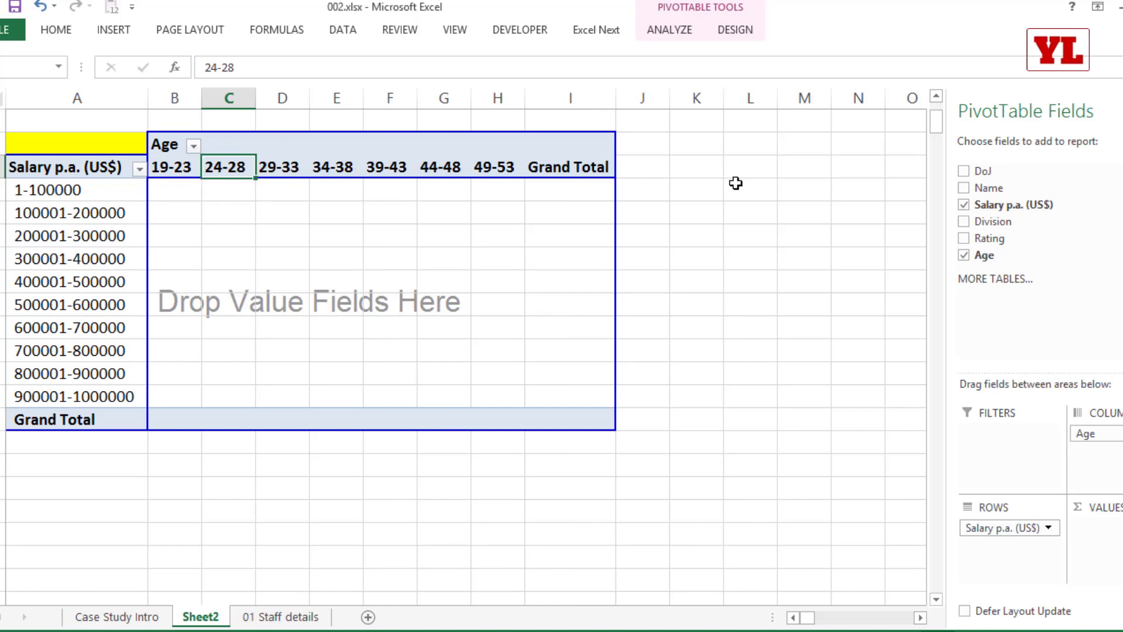
Make the Auto / Nos. line of the grouping notes above the PivotTable bold.
{"action": "left_click", "coordinate": [357, 234]}
{"action": "scroll", "coordinate": [384, 264], "scroll_direction": "up", "scroll_amount": 2}
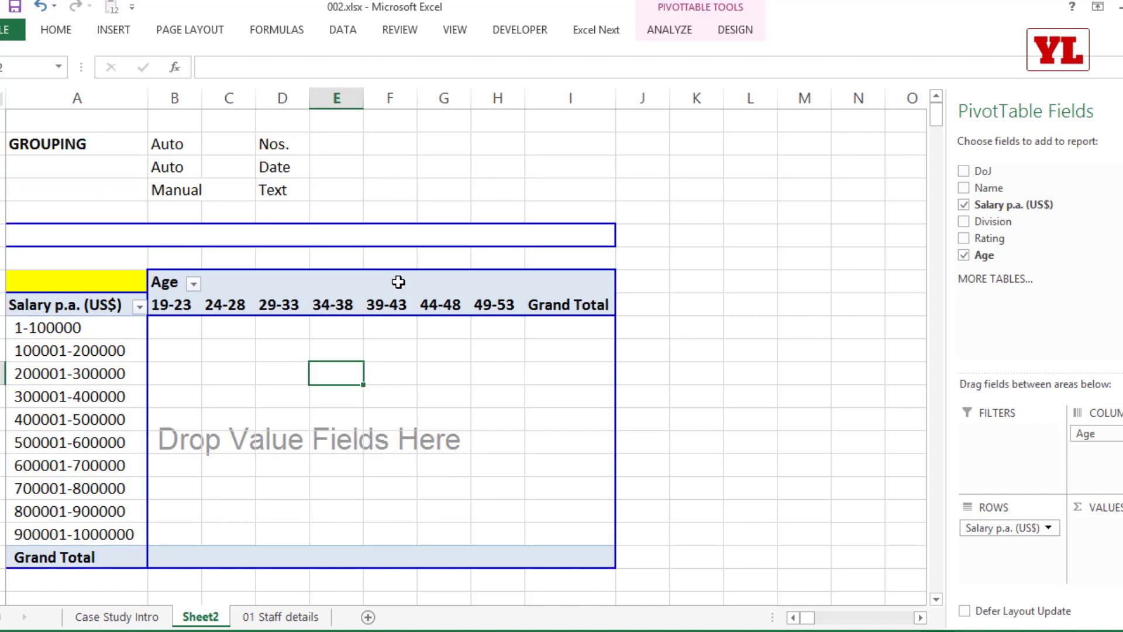
{"action": "left_click_drag", "start_coordinate": [270, 144], "coordinate": [176, 146]}
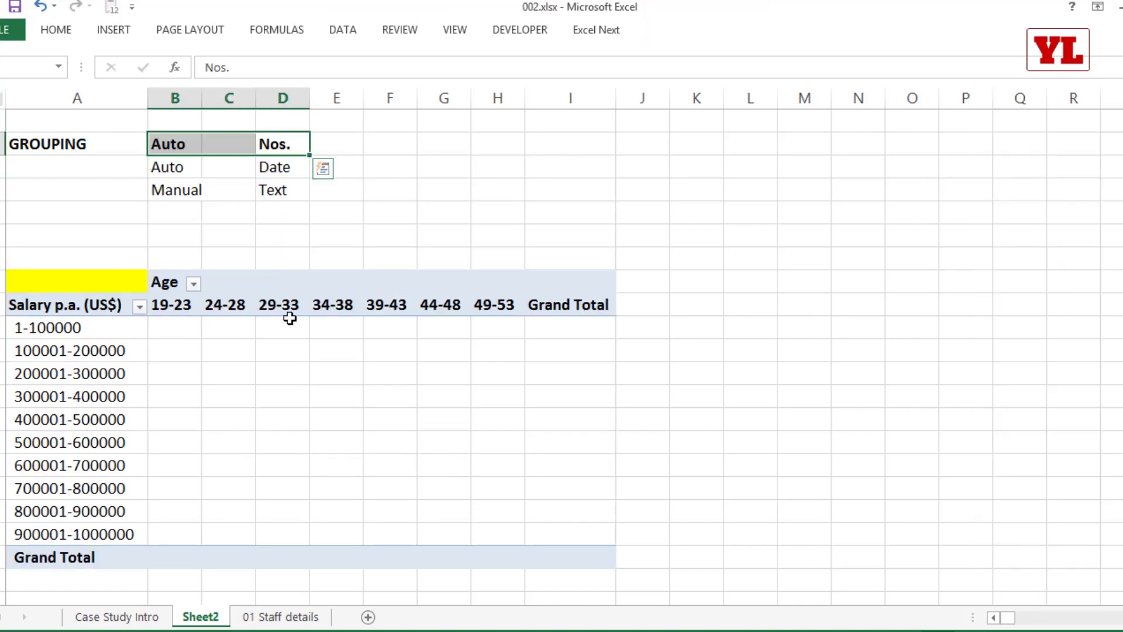
{"action": "left_click", "coordinate": [284, 367]}
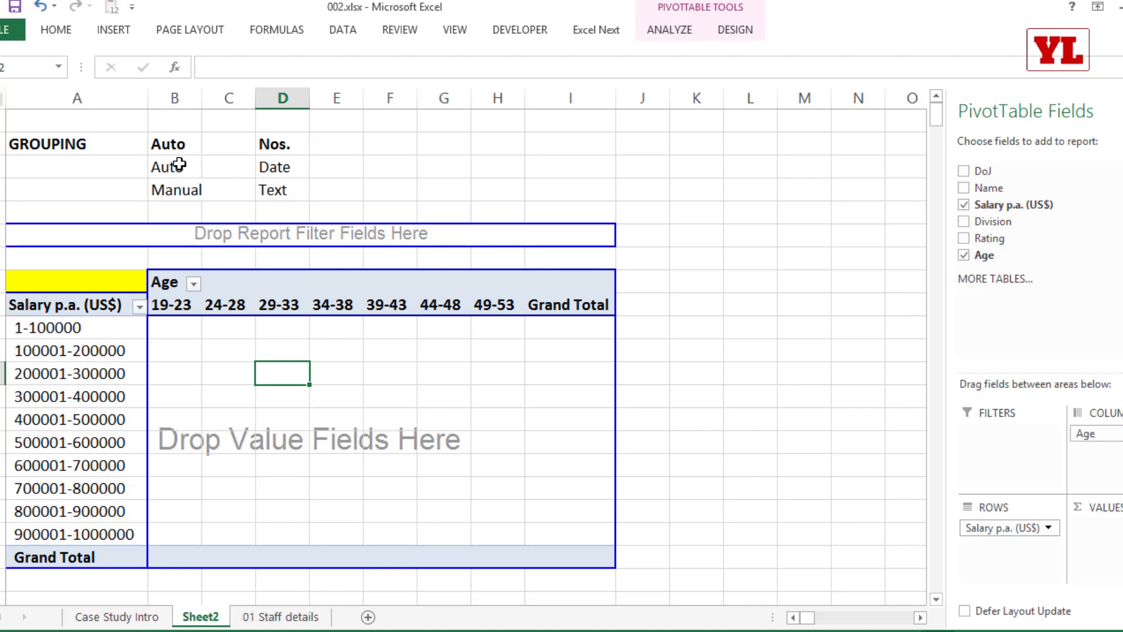
{"action": "left_click_drag", "start_coordinate": [178, 166], "coordinate": [281, 167]}
{"action": "left_click", "coordinate": [348, 461]}
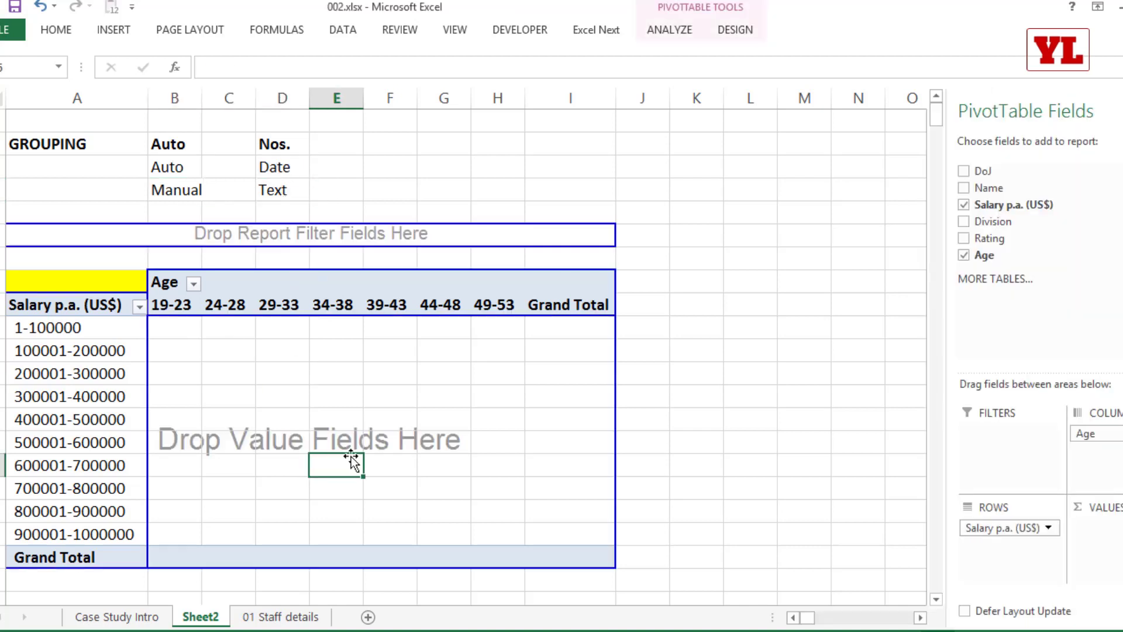
Add the Name field to the values area as a count and format the salary-by-age results as plain whole numbers.
{"action": "left_click_drag", "start_coordinate": [992, 190], "coordinate": [348, 363]}
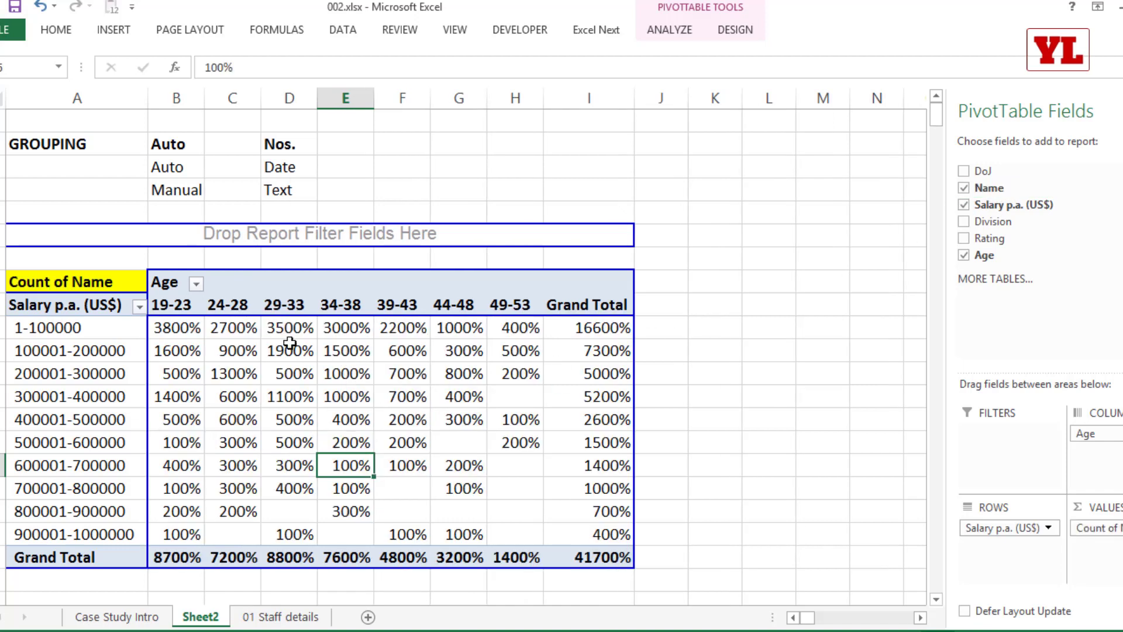
{"action": "left_click_drag", "start_coordinate": [183, 325], "coordinate": [579, 560]}
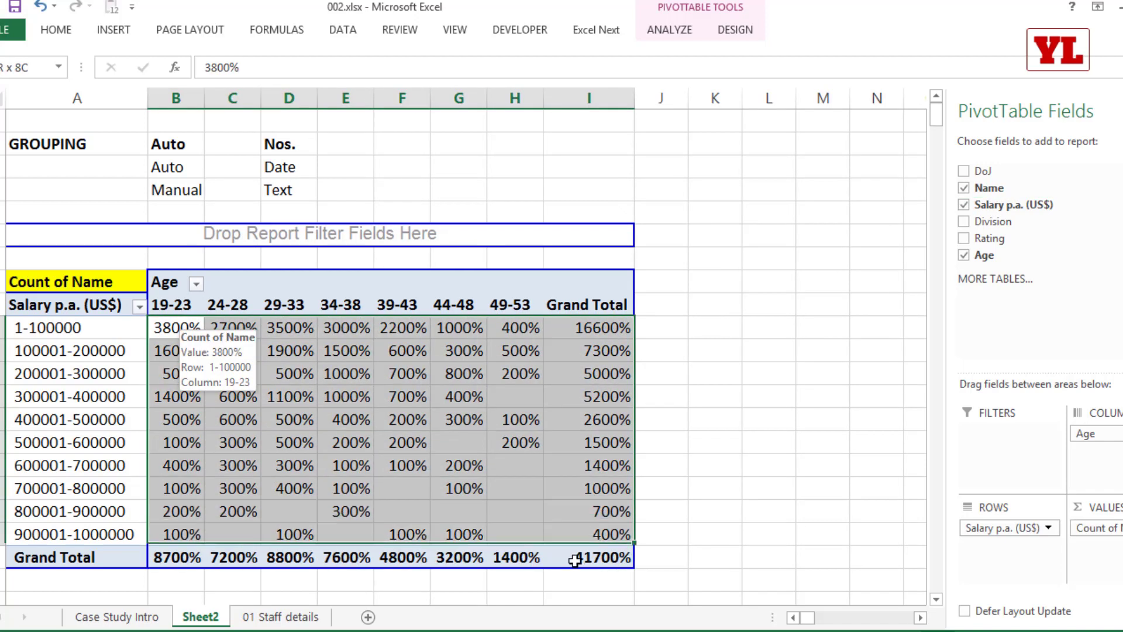
{"action": "left_click", "coordinate": [56, 33]}
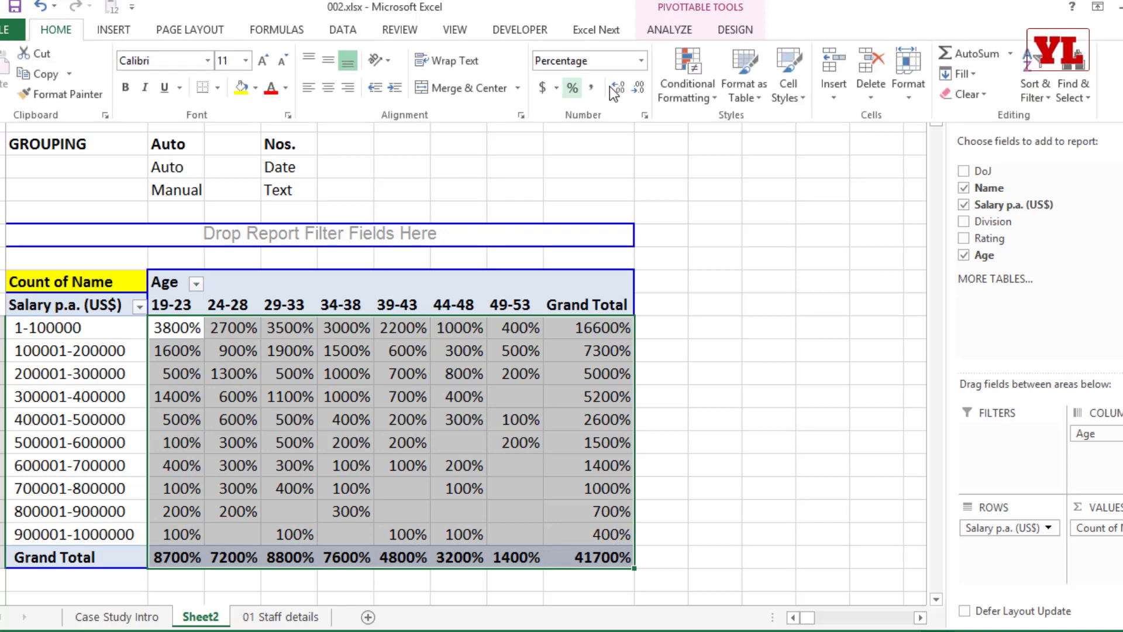
{"action": "left_click", "coordinate": [585, 89]}
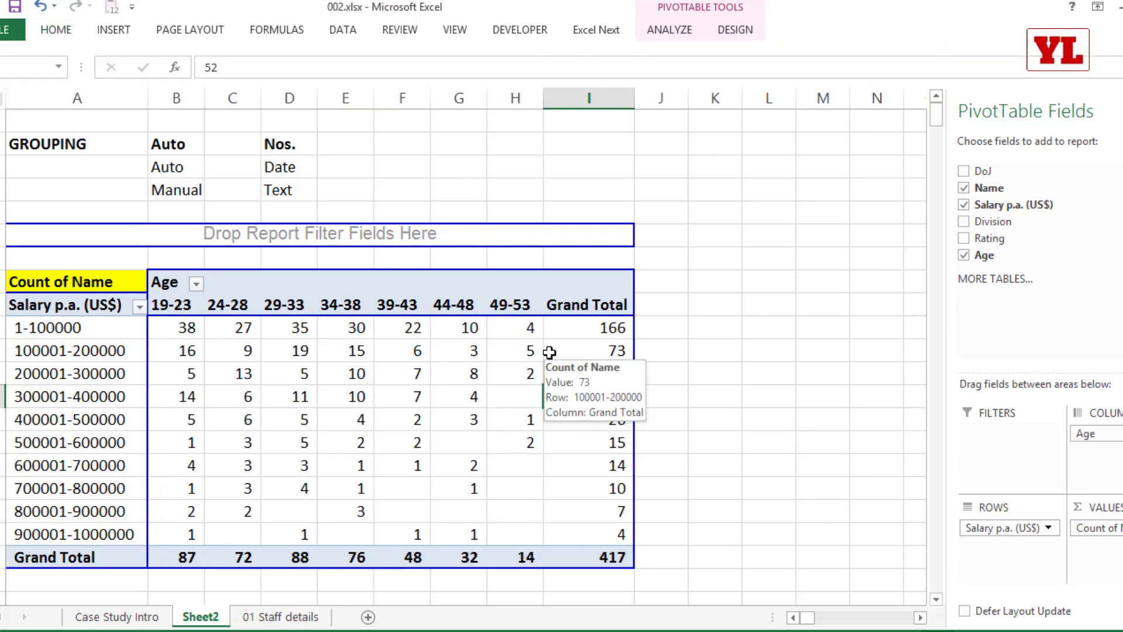
{"action": "left_click", "coordinate": [613, 557]}
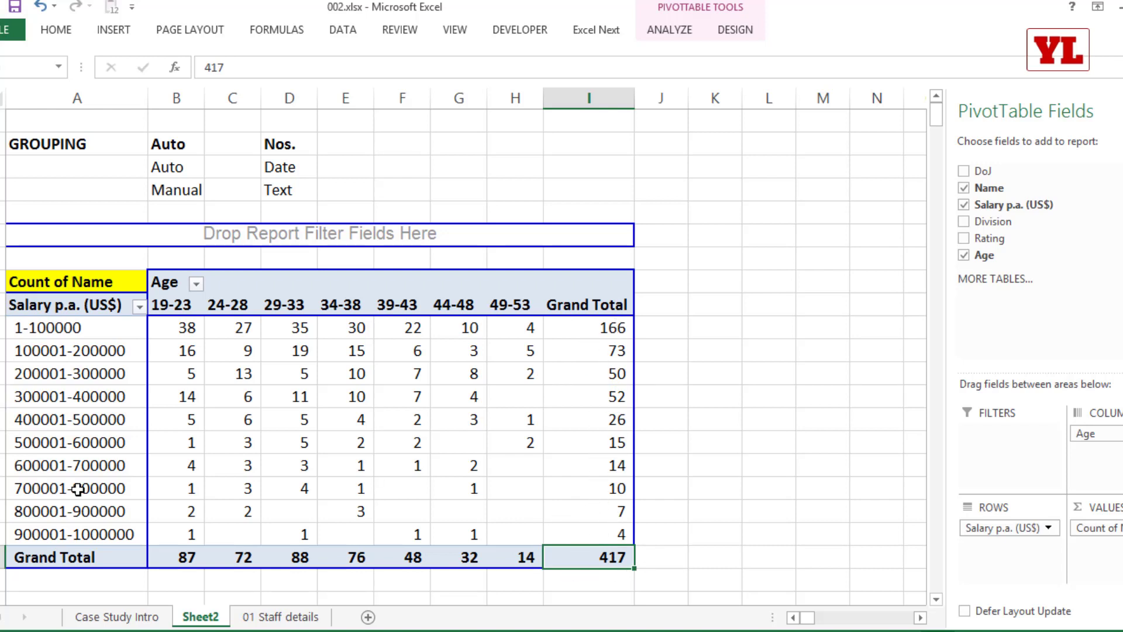
{"action": "mouse_move", "coordinate": [178, 332]}
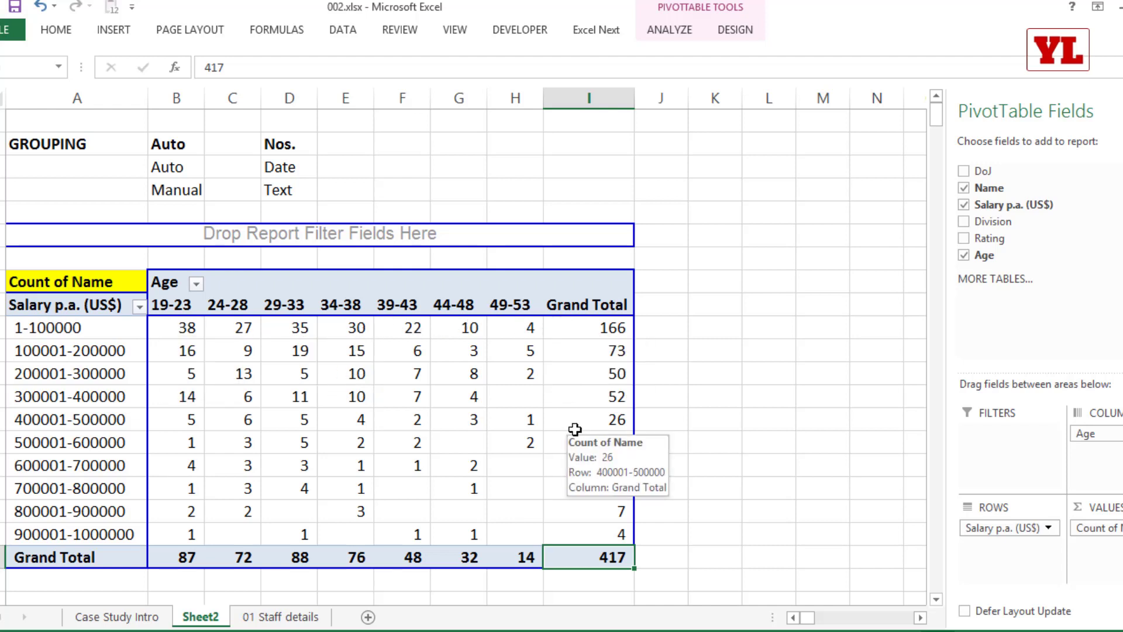
{"action": "left_click", "coordinate": [529, 558]}
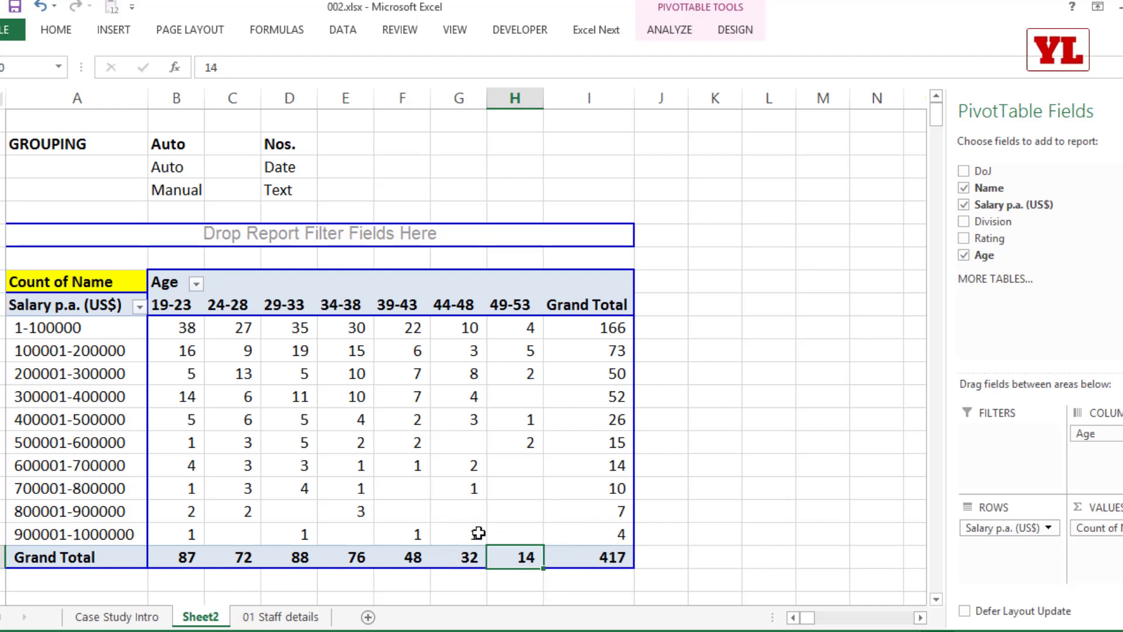
{"action": "mouse_move", "coordinate": [479, 535]}
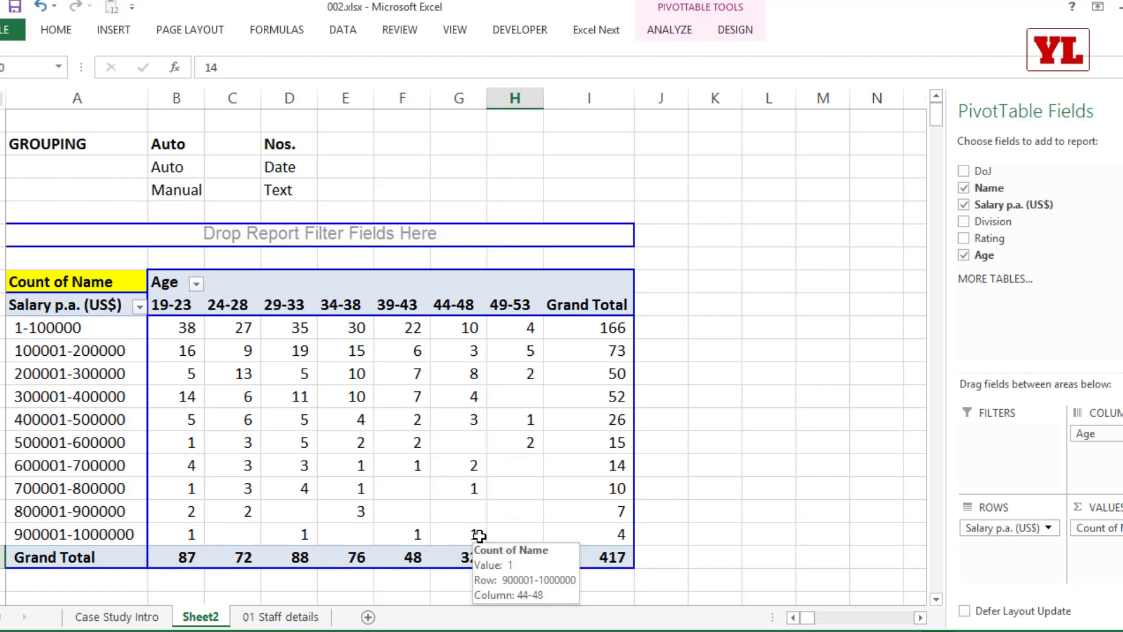
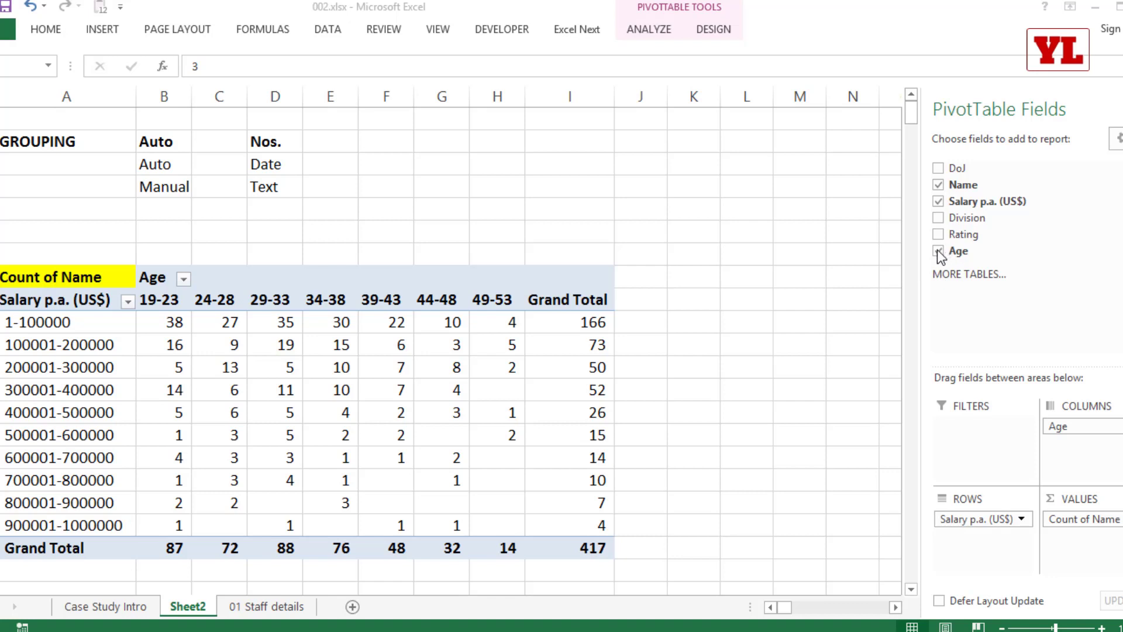
Remove the Salary p.a. (US$), Name and Age fields from the PivotTable and add DoJ to the row area.
{"action": "left_click", "coordinate": [938, 200]}
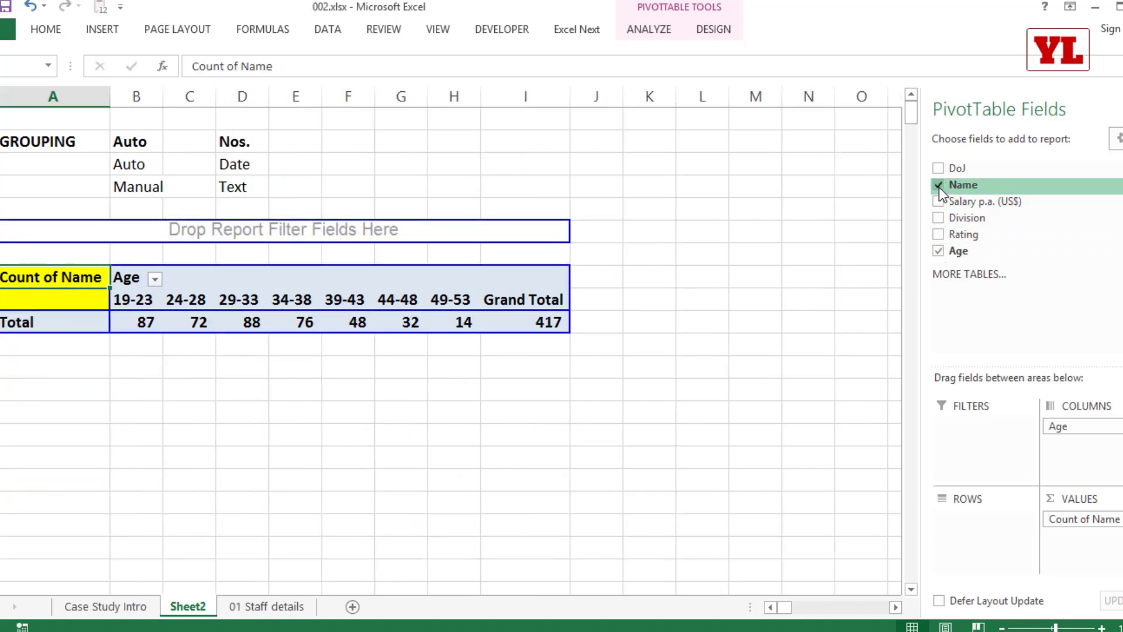
{"action": "left_click", "coordinate": [939, 186]}
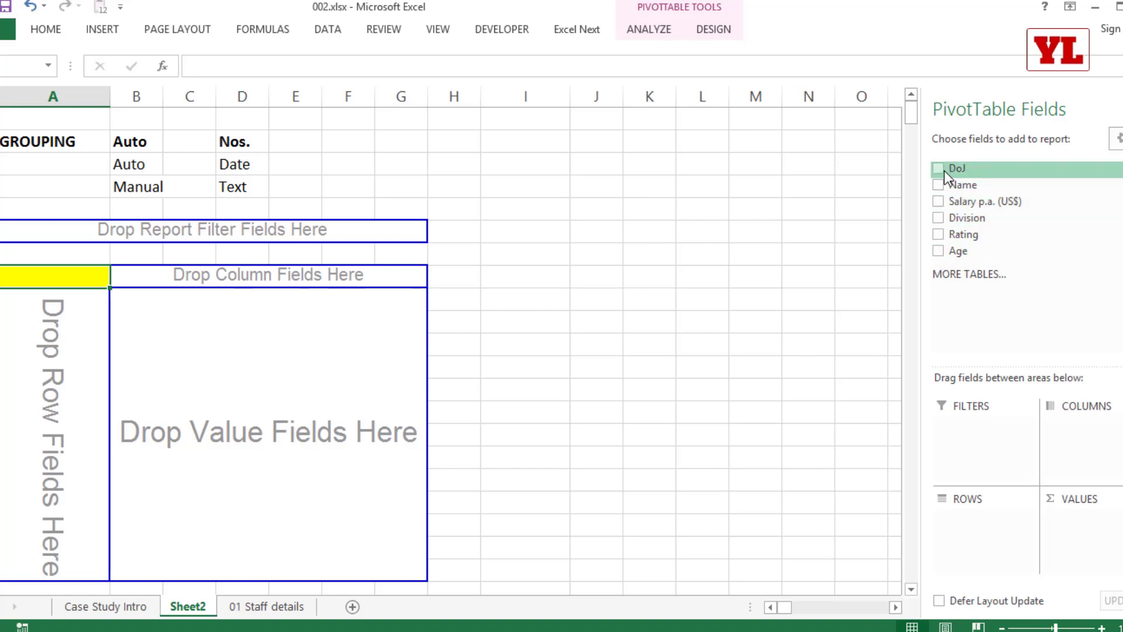
{"action": "left_click_drag", "start_coordinate": [946, 170], "coordinate": [68, 396]}
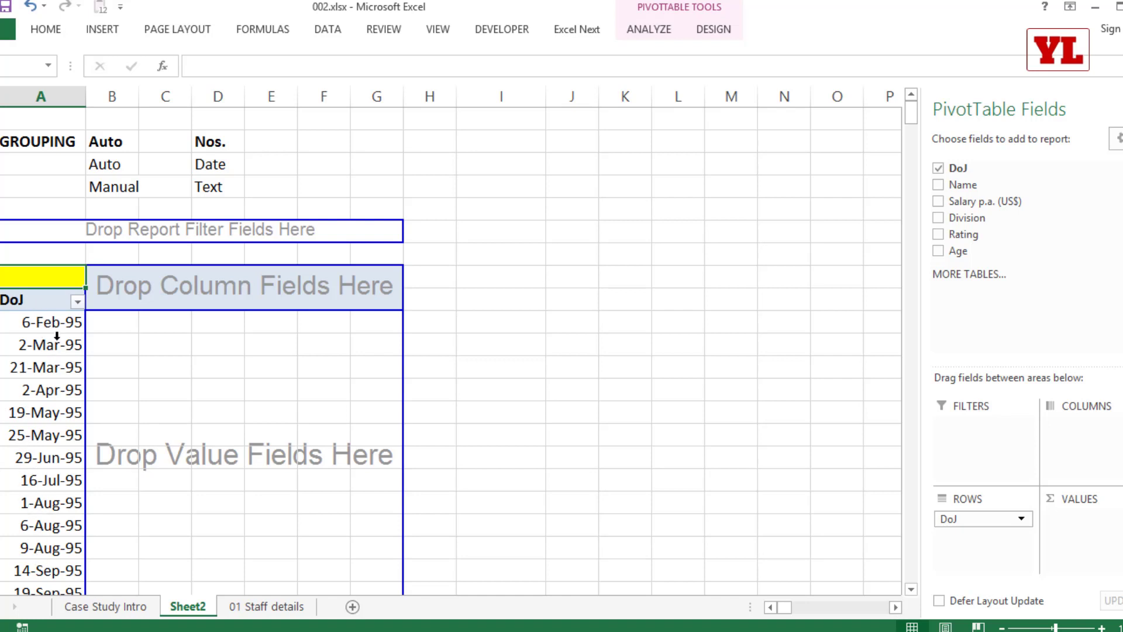
{"action": "scroll", "coordinate": [75, 366], "scroll_direction": "down", "scroll_amount": 4}
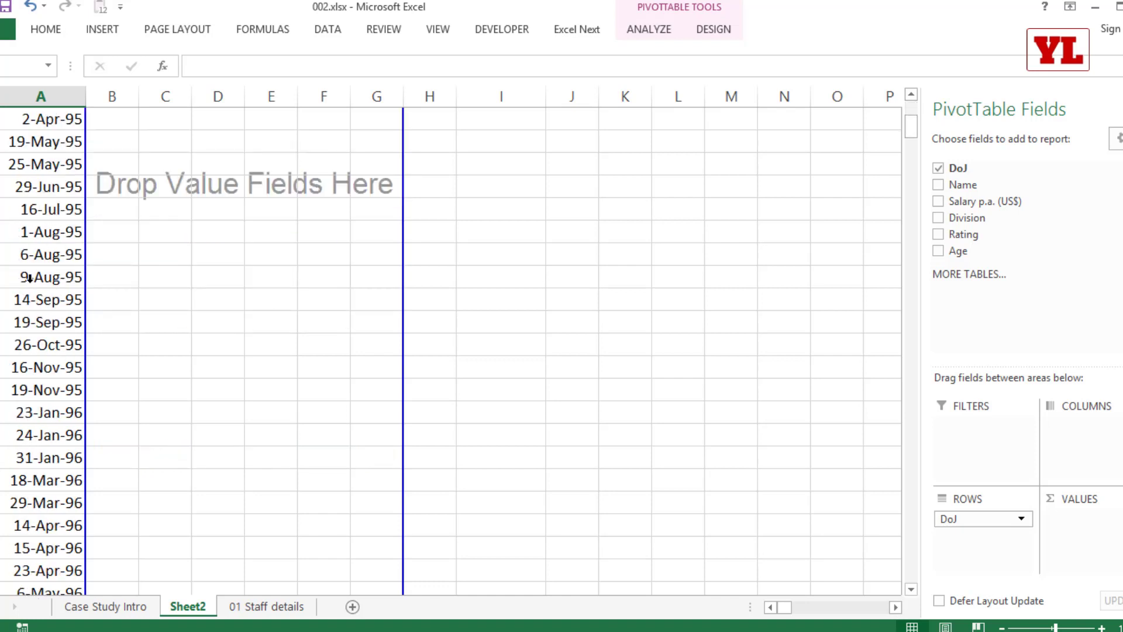
{"action": "scroll", "coordinate": [22, 418], "scroll_direction": "up", "scroll_amount": 4}
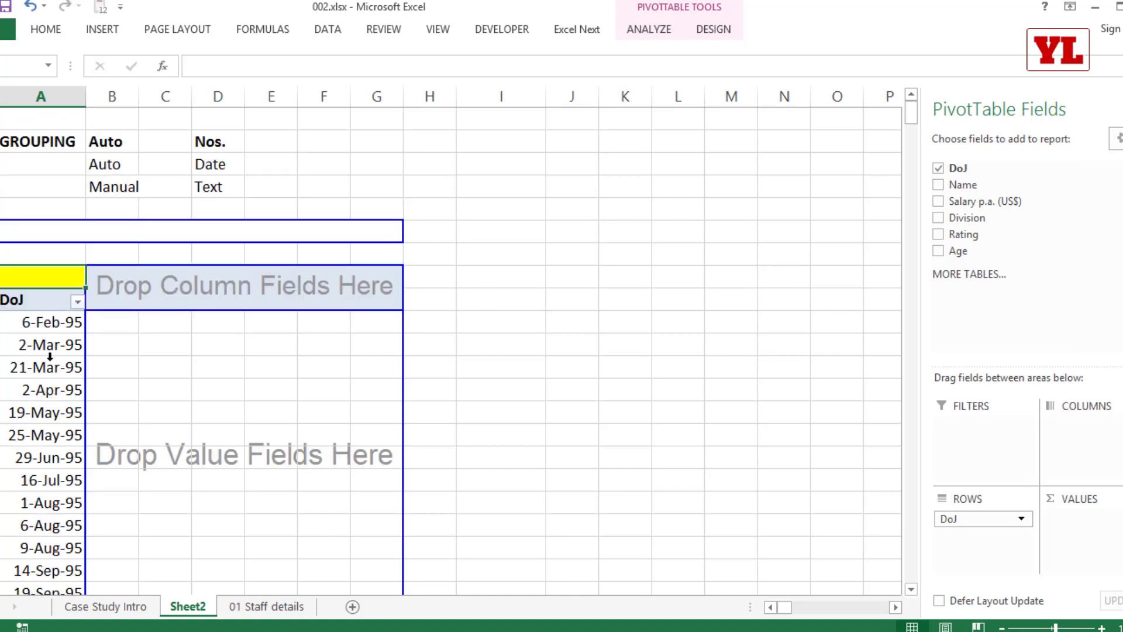
Group the DoJ row dates by both Months and Years.
{"action": "left_click", "coordinate": [50, 417]}
{"action": "right_click", "coordinate": [52, 418]}
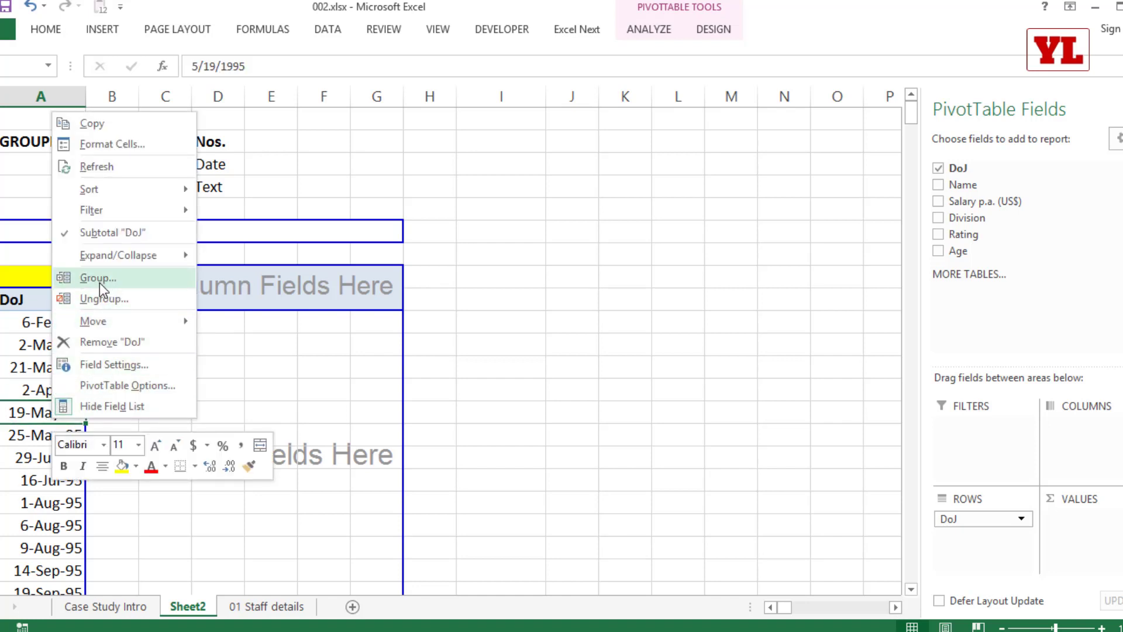
{"action": "left_click", "coordinate": [117, 279]}
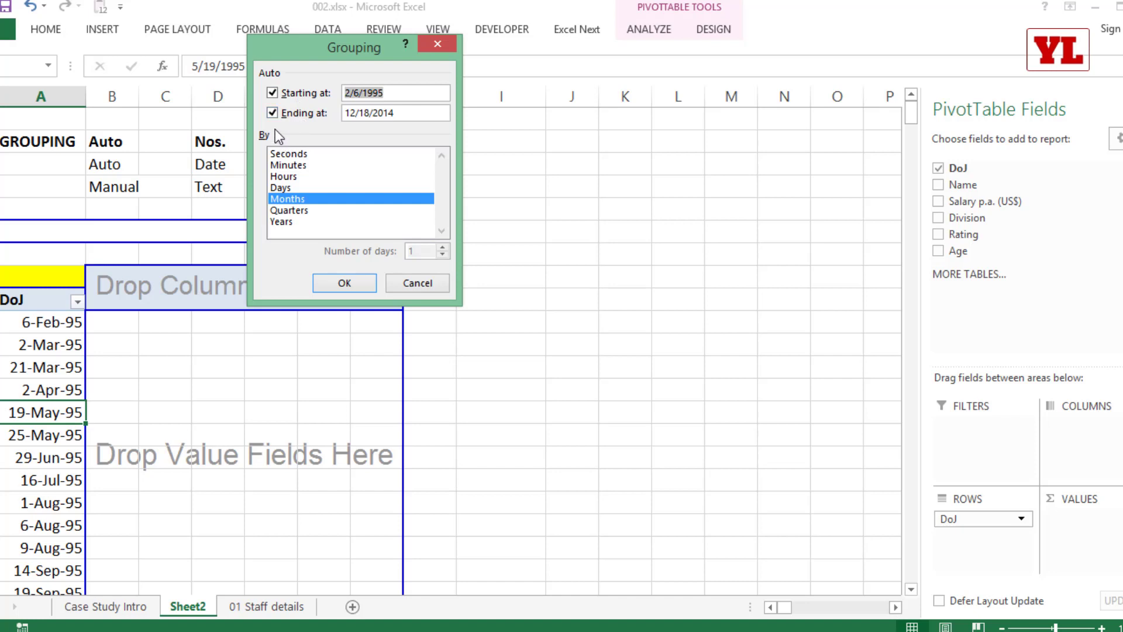
{"action": "left_click", "coordinate": [291, 223]}
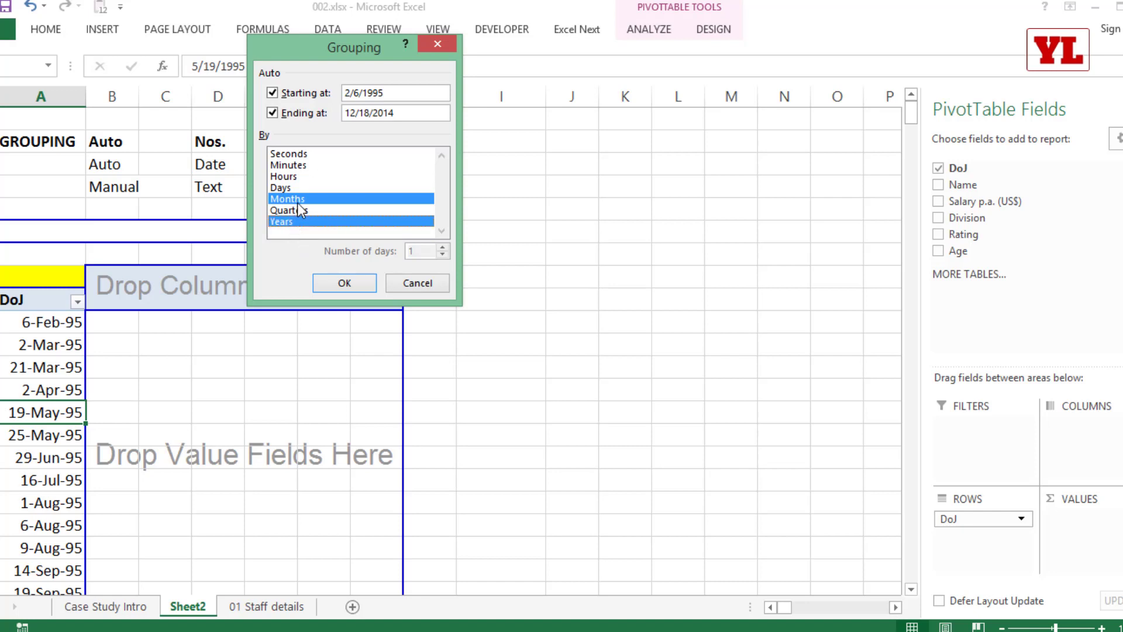
{"action": "key", "text": "Return"}
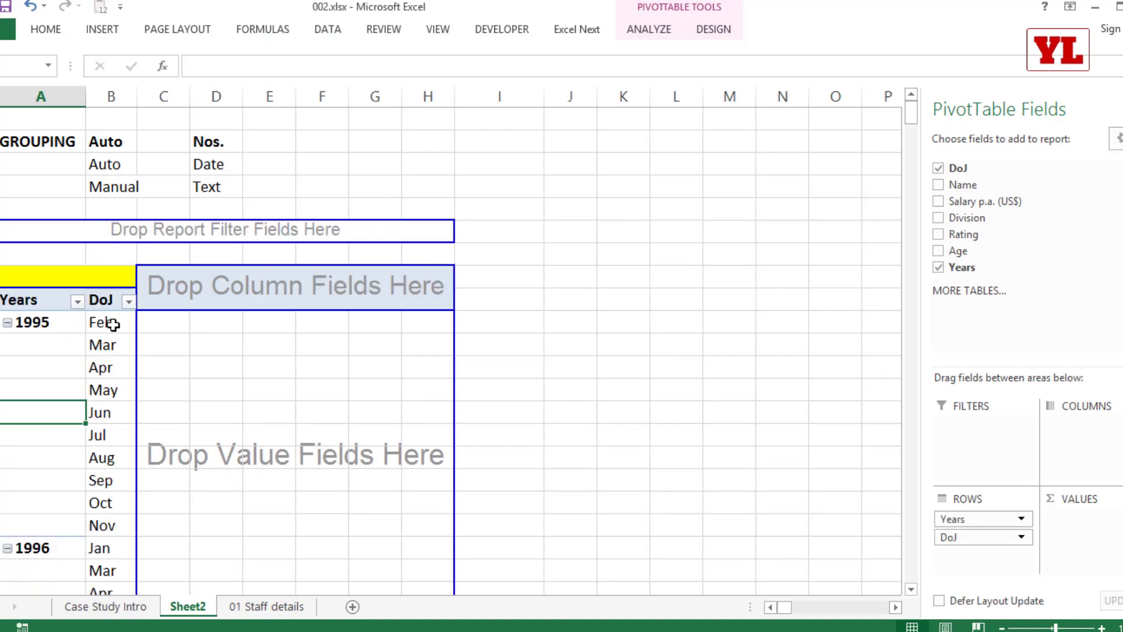
{"action": "scroll", "coordinate": [113, 325], "scroll_direction": "down", "scroll_amount": 16}
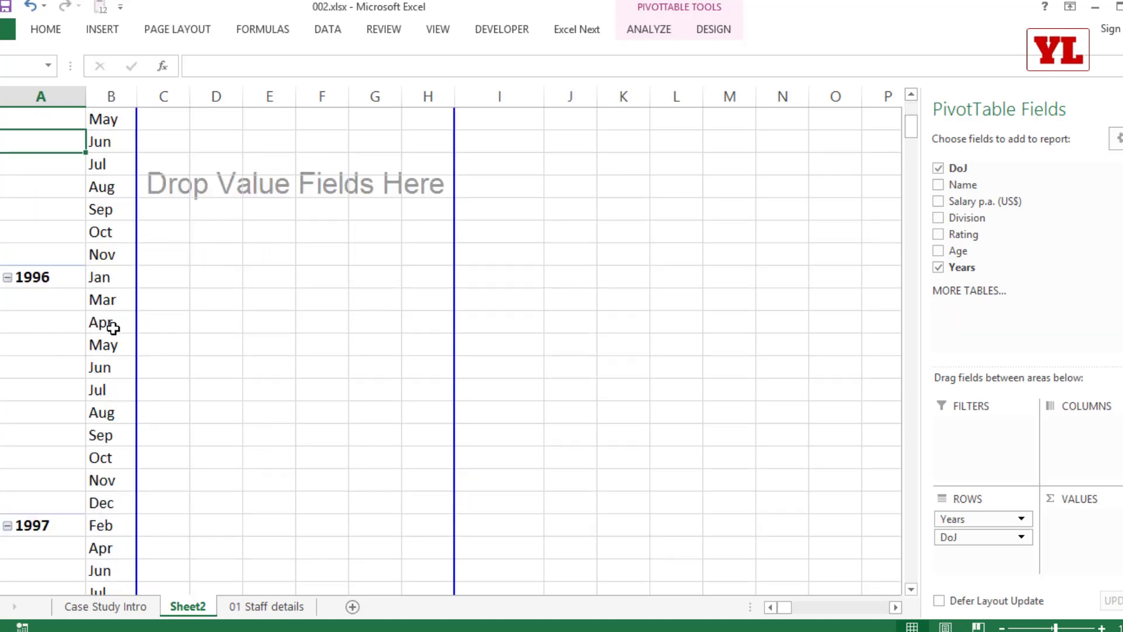
{"action": "scroll", "coordinate": [113, 328], "scroll_direction": "down", "scroll_amount": 13}
{"action": "scroll", "coordinate": [108, 326], "scroll_direction": "up", "scroll_amount": 20}
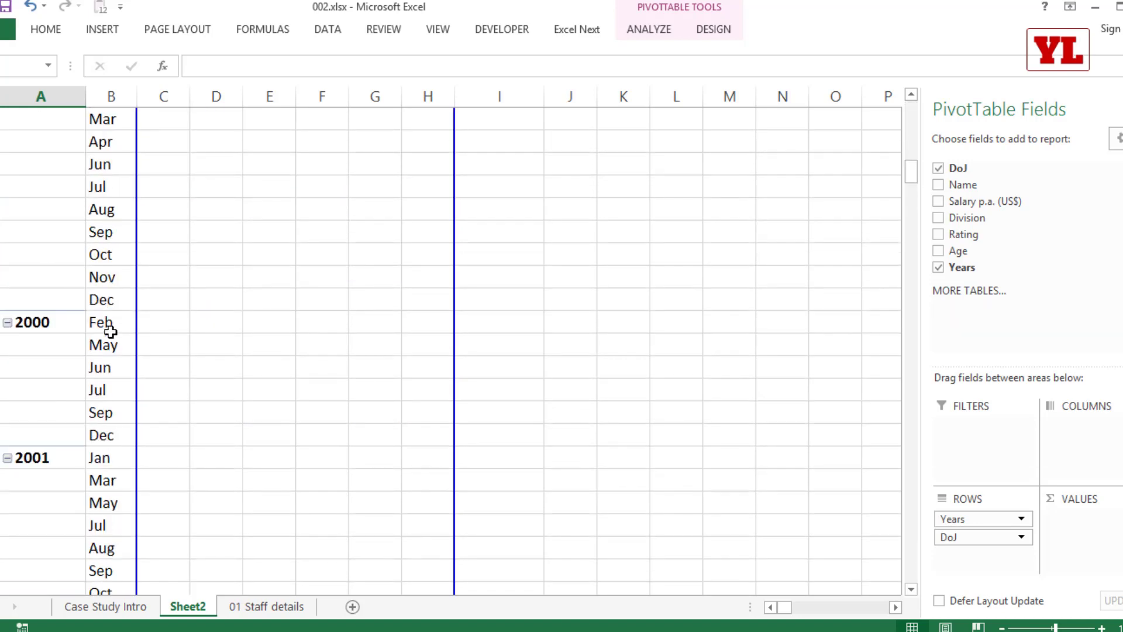
{"action": "scroll", "coordinate": [102, 371], "scroll_direction": "down", "scroll_amount": 2}
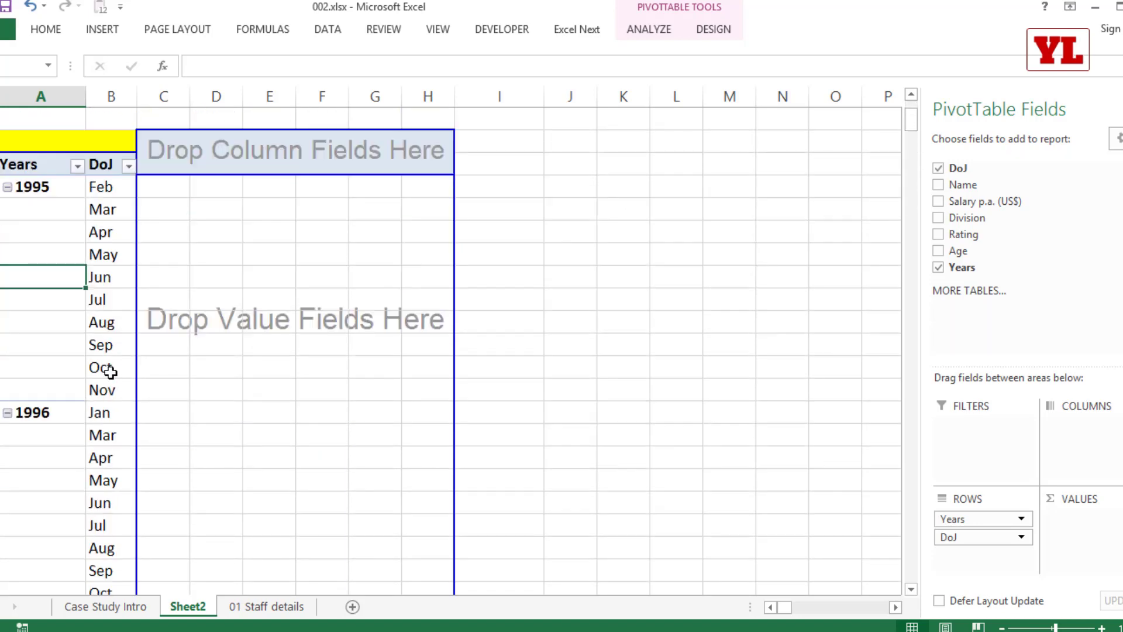
{"action": "scroll", "coordinate": [104, 369], "scroll_direction": "up", "scroll_amount": 2}
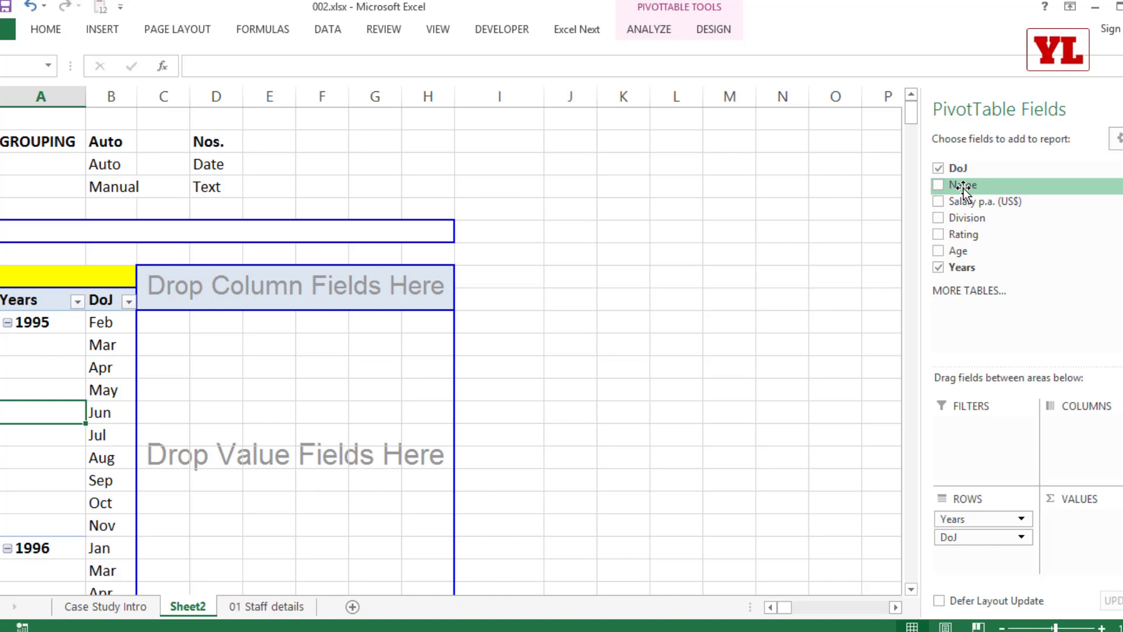
Add the Name field to the values area to count the staff who joined in each year and month.
{"action": "left_click_drag", "start_coordinate": [947, 184], "coordinate": [292, 401]}
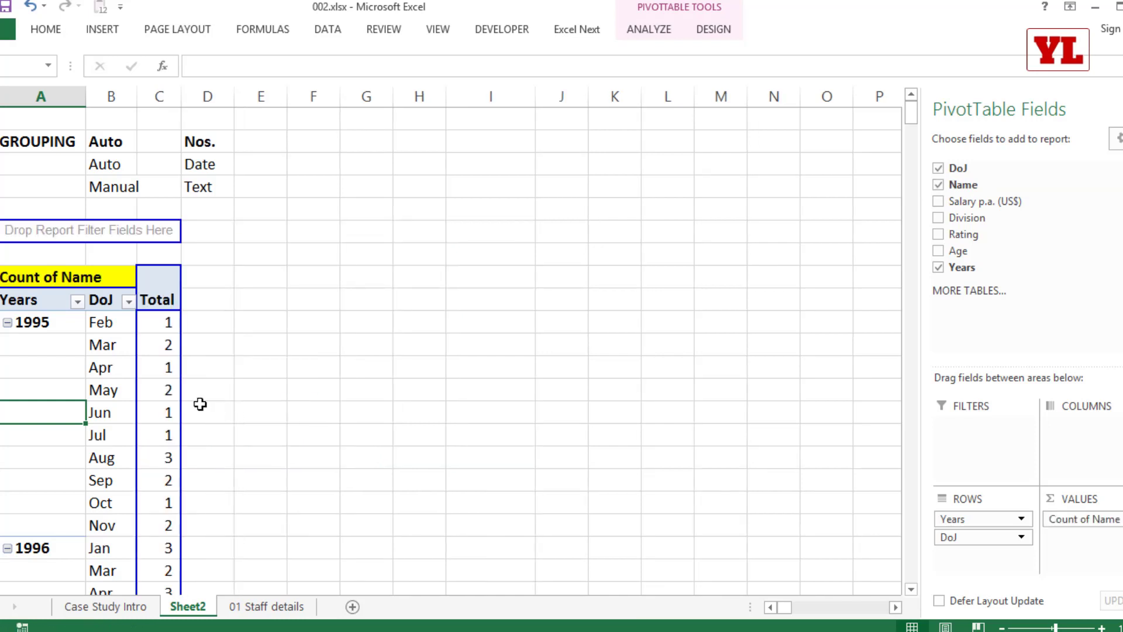
{"action": "left_click", "coordinate": [168, 326]}
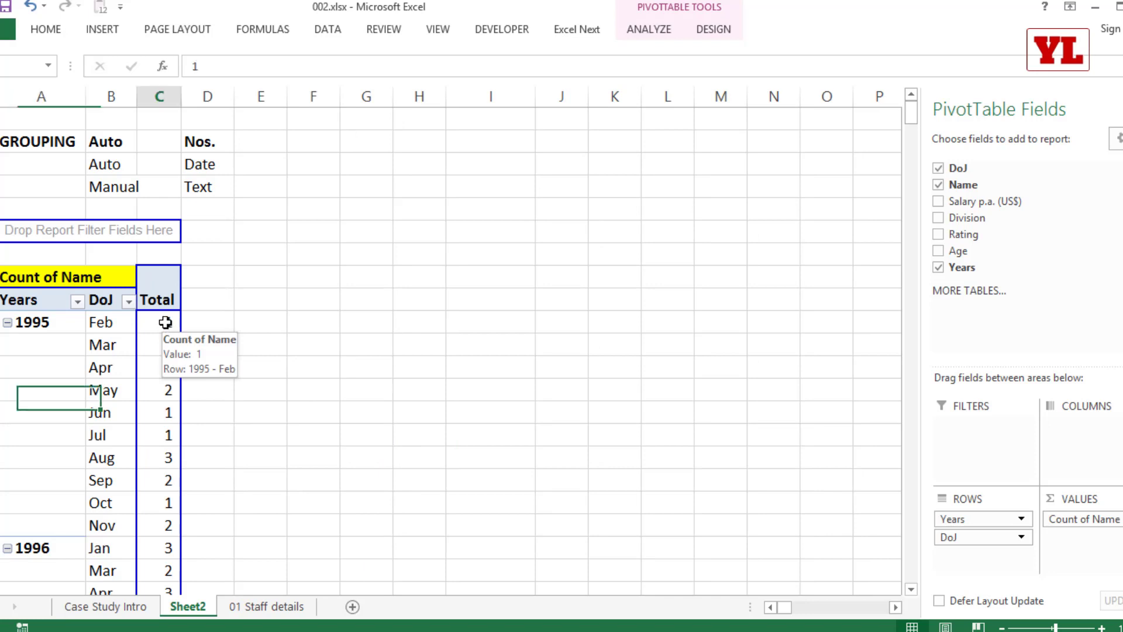
{"action": "left_click", "coordinate": [109, 321]}
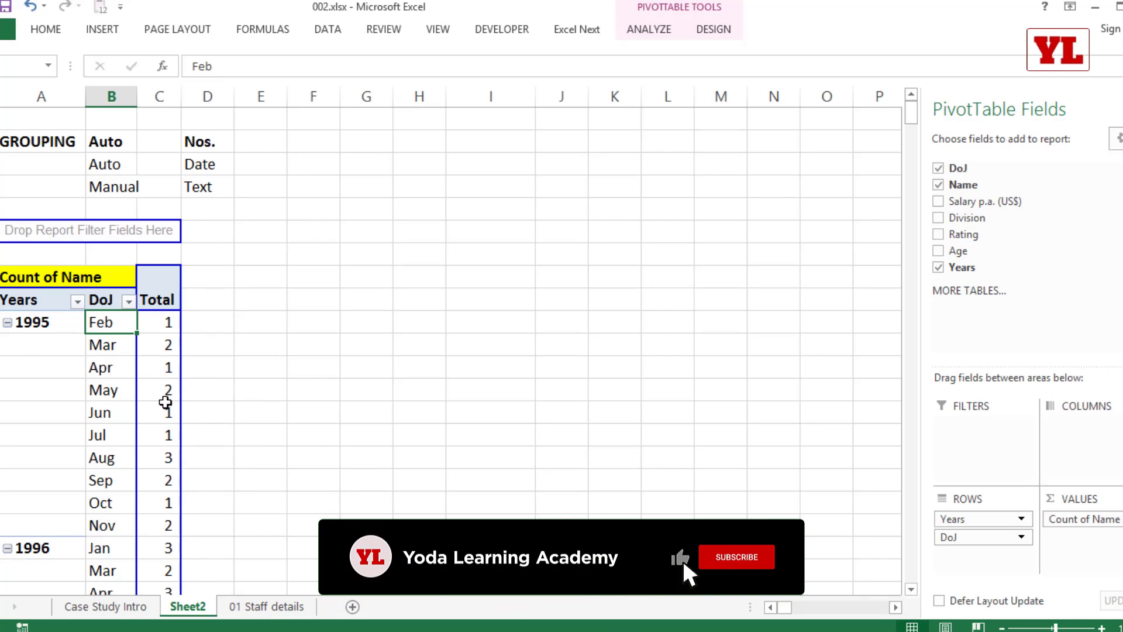
{"action": "scroll", "coordinate": [165, 402], "scroll_direction": "down", "scroll_amount": 12}
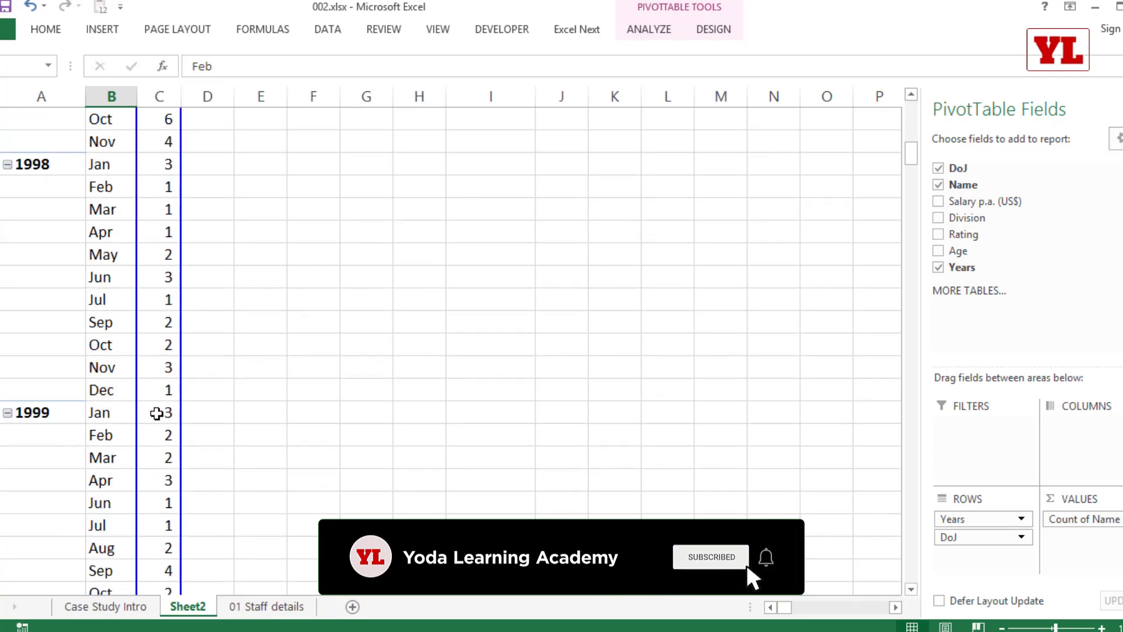
{"action": "scroll", "coordinate": [157, 380], "scroll_direction": "down", "scroll_amount": 1}
{"action": "scroll", "coordinate": [156, 293], "scroll_direction": "up", "scroll_amount": 14}
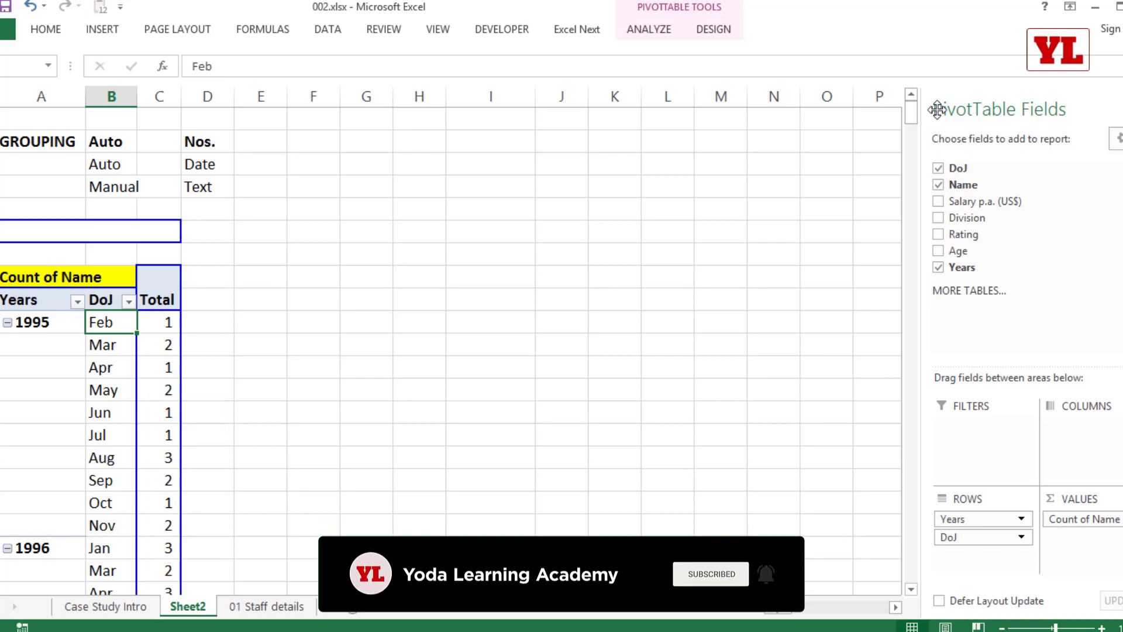
Move the DoJ months field from the row area to the column area, leaving Years in the rows.
{"action": "left_click_drag", "start_coordinate": [911, 112], "coordinate": [899, 69]}
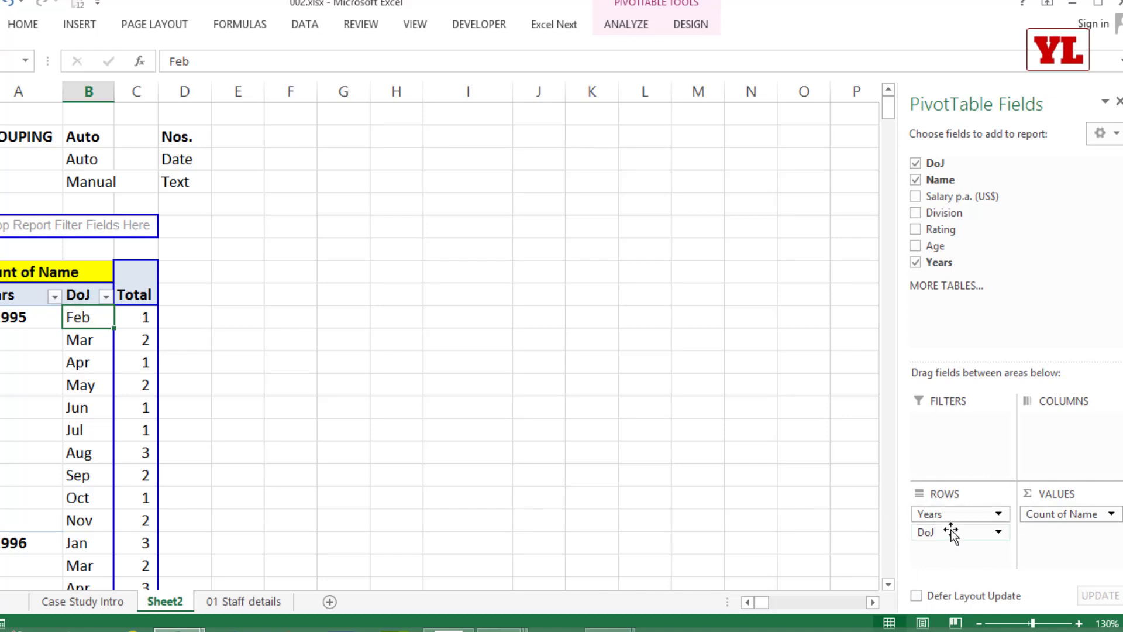
{"action": "left_click_drag", "start_coordinate": [942, 532], "coordinate": [1076, 440]}
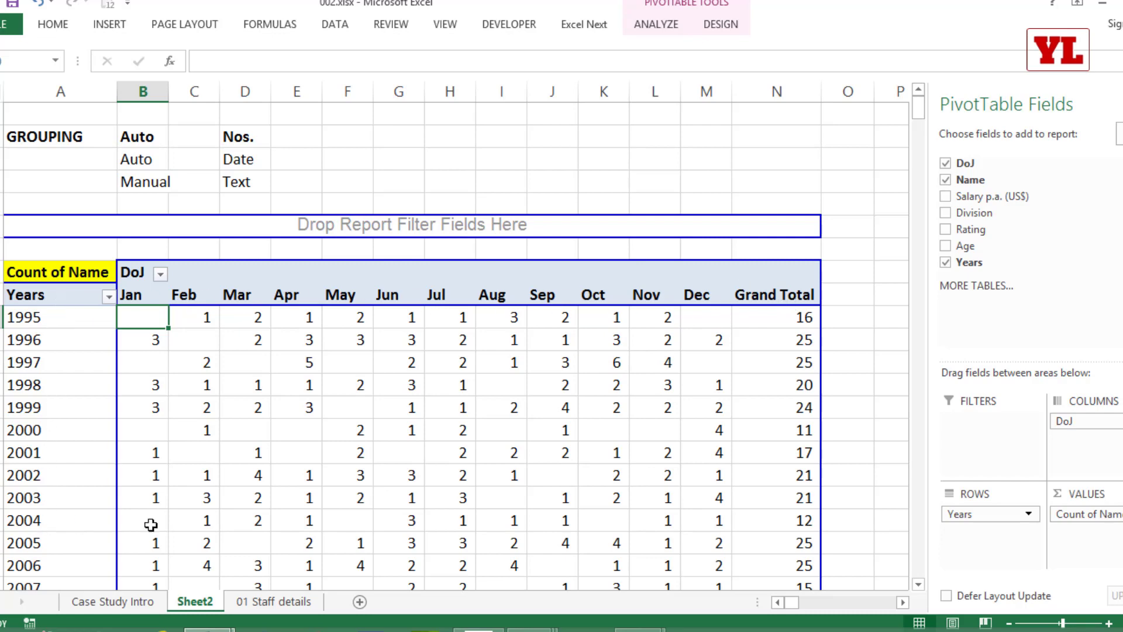
Examine the year-by-month joining counts, comparing the Grand Total row across the months.
{"action": "scroll", "coordinate": [554, 329], "scroll_direction": "down", "scroll_amount": 2}
{"action": "scroll", "coordinate": [555, 329], "scroll_direction": "down", "scroll_amount": 2}
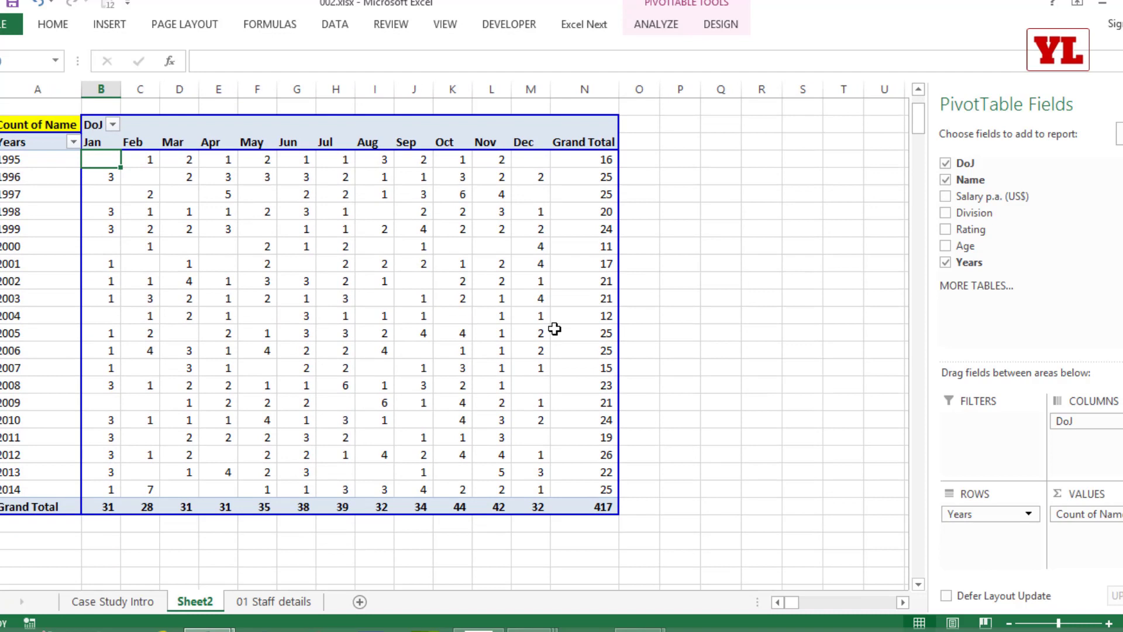
{"action": "scroll", "coordinate": [554, 329], "scroll_direction": "up", "scroll_amount": 1}
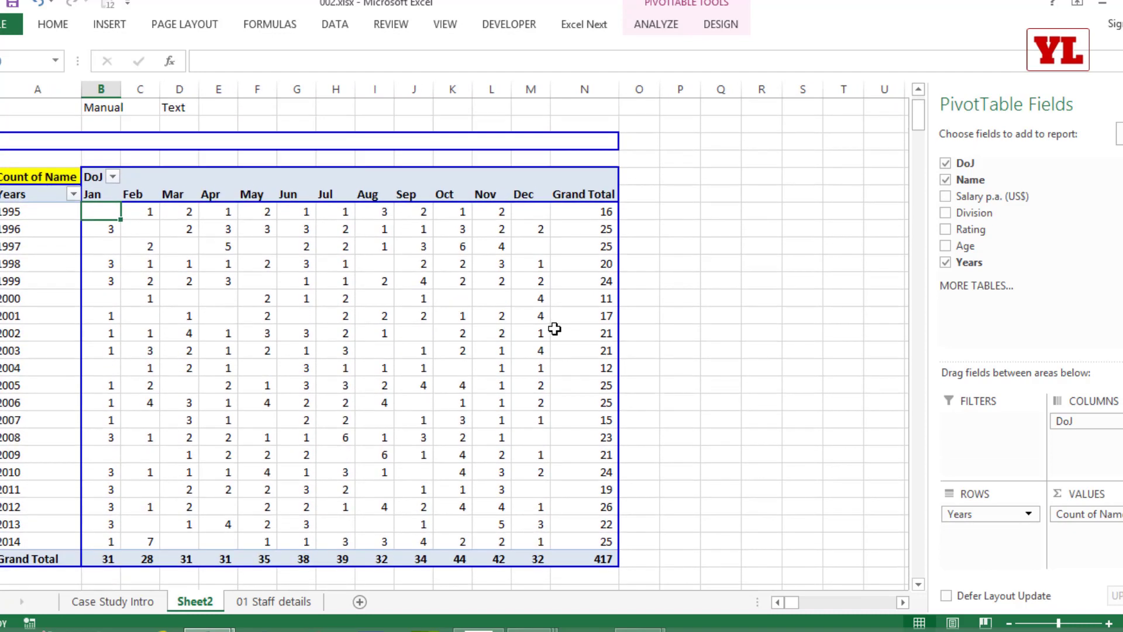
{"action": "left_click", "coordinate": [501, 316]}
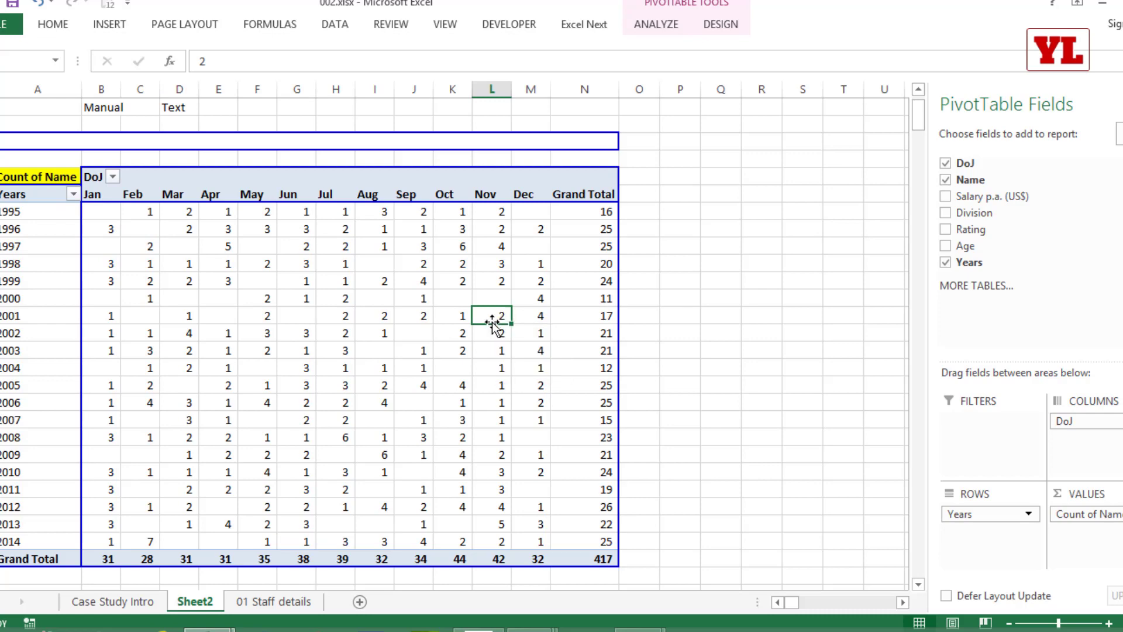
{"action": "scroll", "coordinate": [474, 316], "scroll_direction": "down", "scroll_amount": 2}
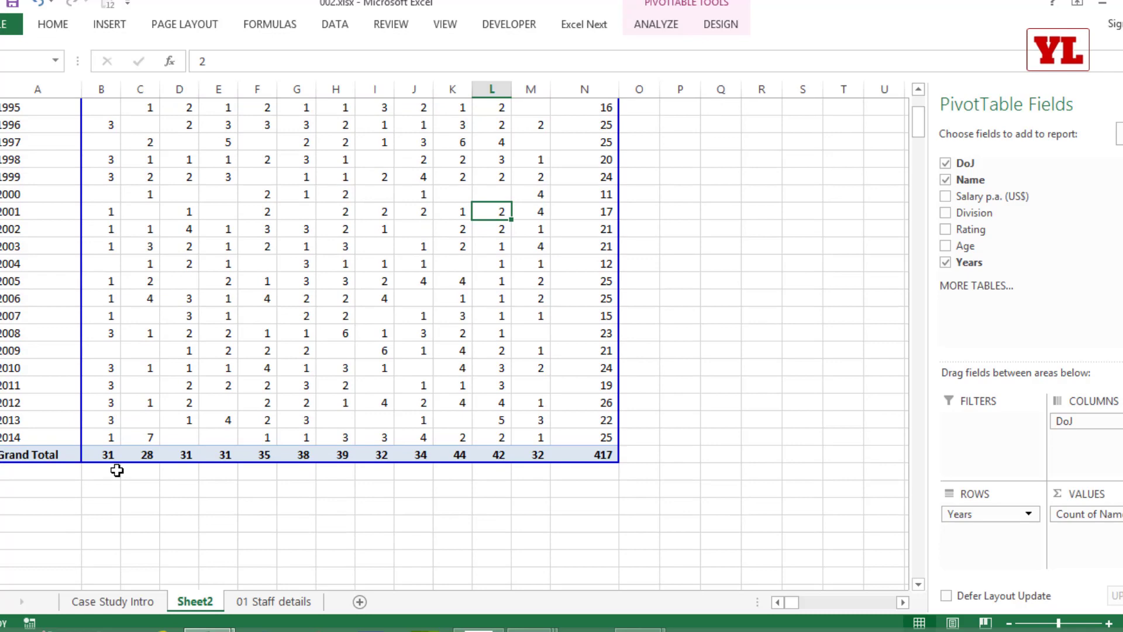
{"action": "left_click_drag", "start_coordinate": [93, 454], "coordinate": [462, 454]}
{"action": "left_click", "coordinate": [461, 454]}
{"action": "scroll", "coordinate": [461, 334], "scroll_direction": "up", "scroll_amount": 3}
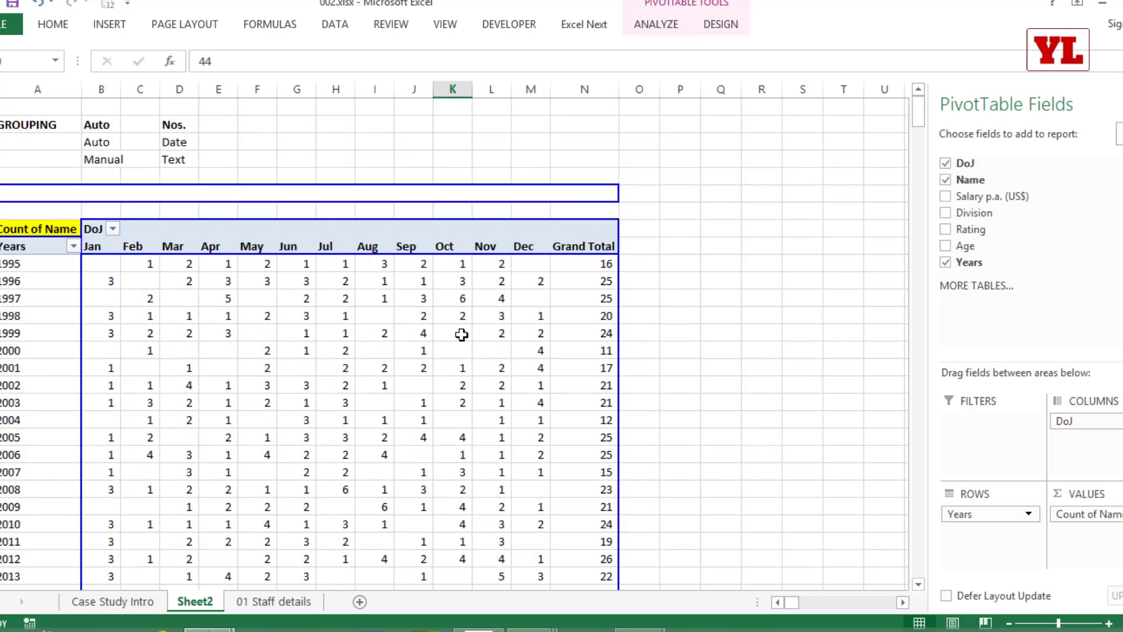
{"action": "scroll", "coordinate": [434, 385], "scroll_direction": "down", "scroll_amount": 2}
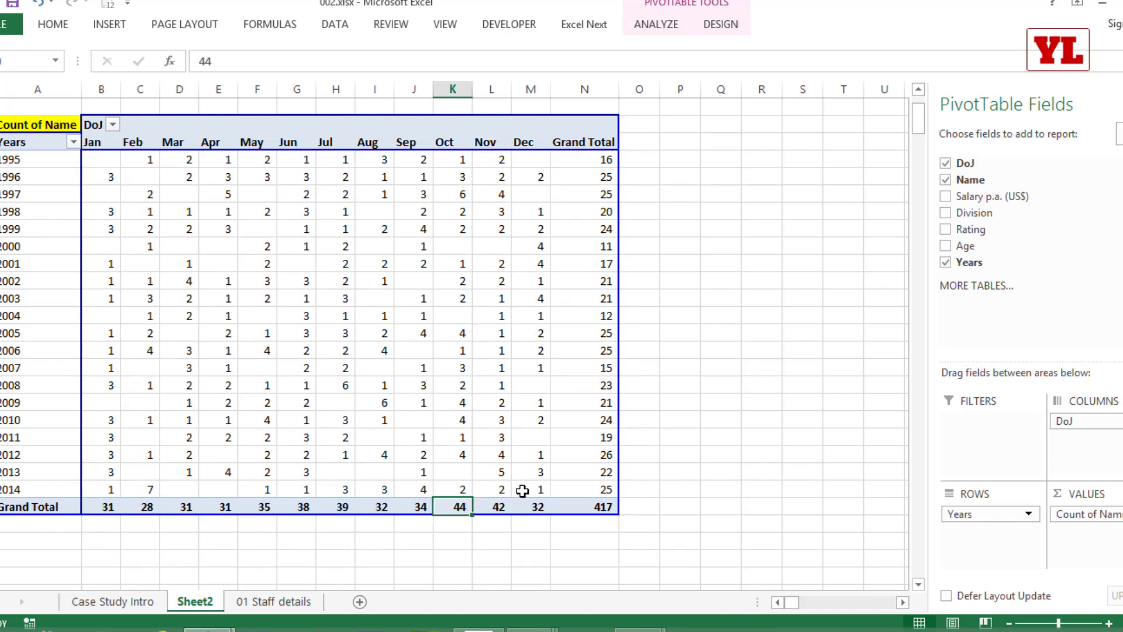
Check the Grand Total column for the number of staff who joined in 2012.
{"action": "mouse_move", "coordinate": [523, 490]}
{"action": "left_click", "coordinate": [595, 459]}
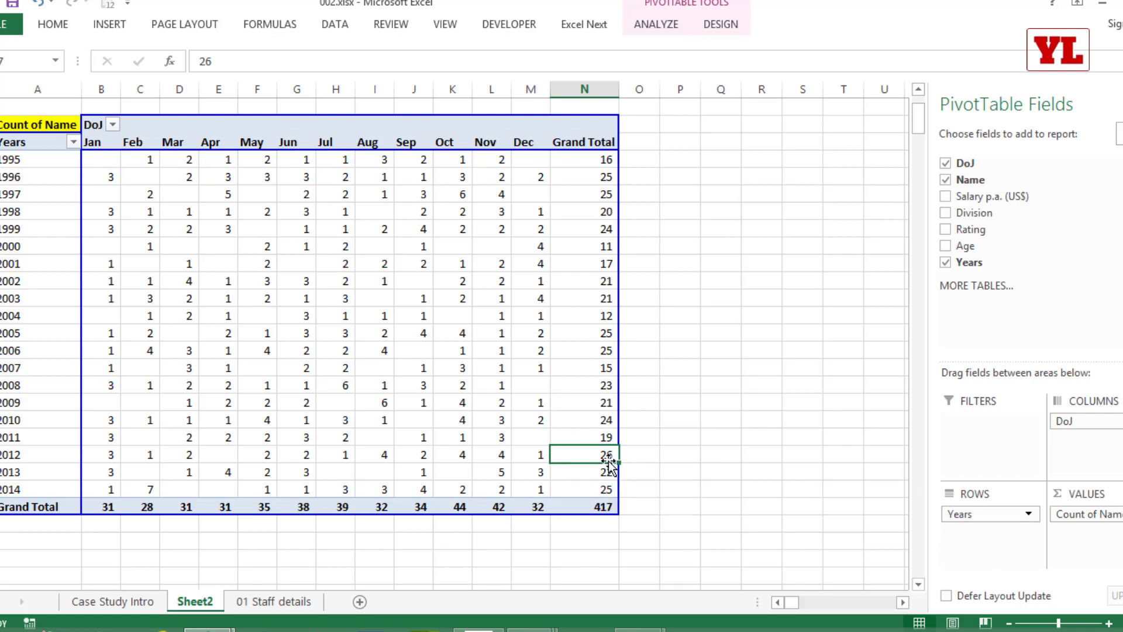
{"action": "scroll", "coordinate": [635, 431], "scroll_direction": "up", "scroll_amount": 2}
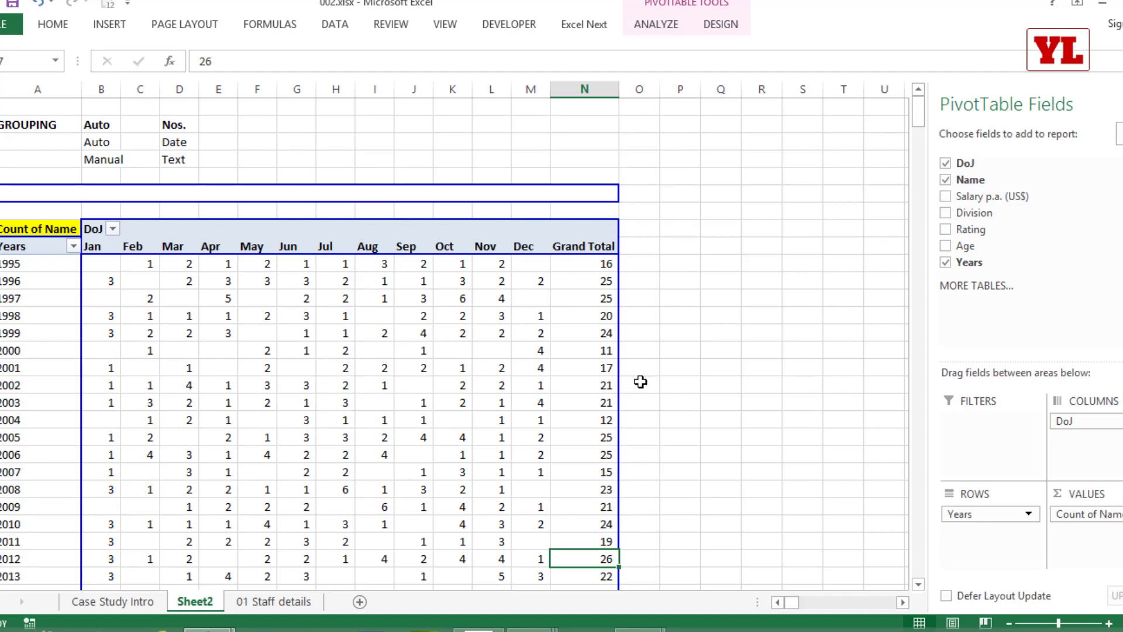
Try nesting DoJ and Years in the row area in both orders, and return DoJ to the column area.
{"action": "left_click_drag", "start_coordinate": [1068, 422], "coordinate": [985, 543]}
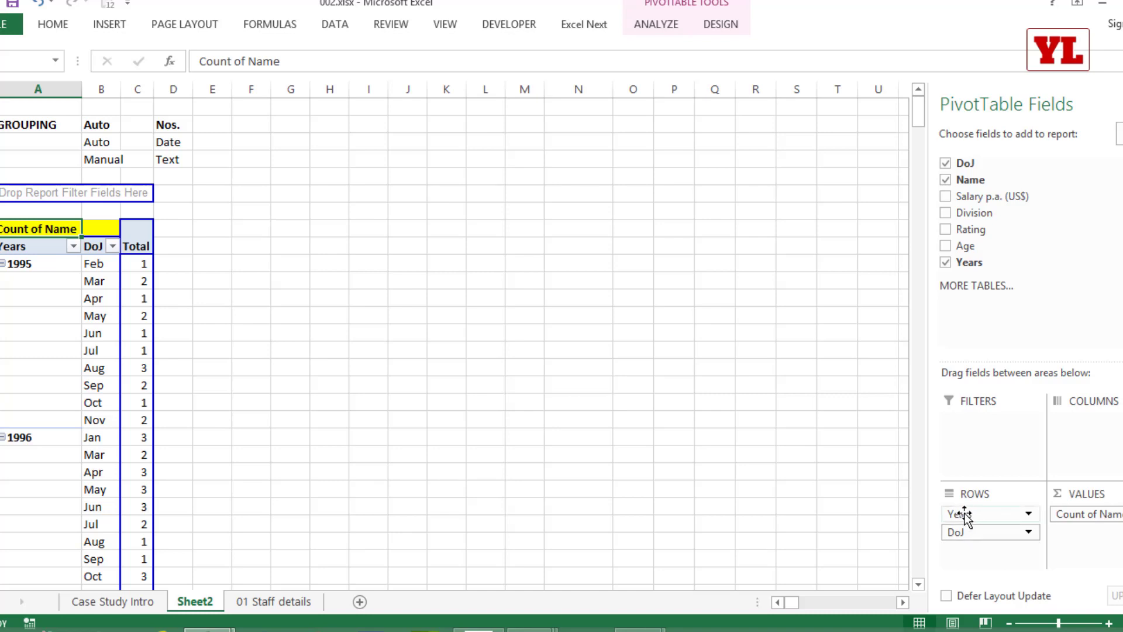
{"action": "left_click_drag", "start_coordinate": [963, 514], "coordinate": [971, 571]}
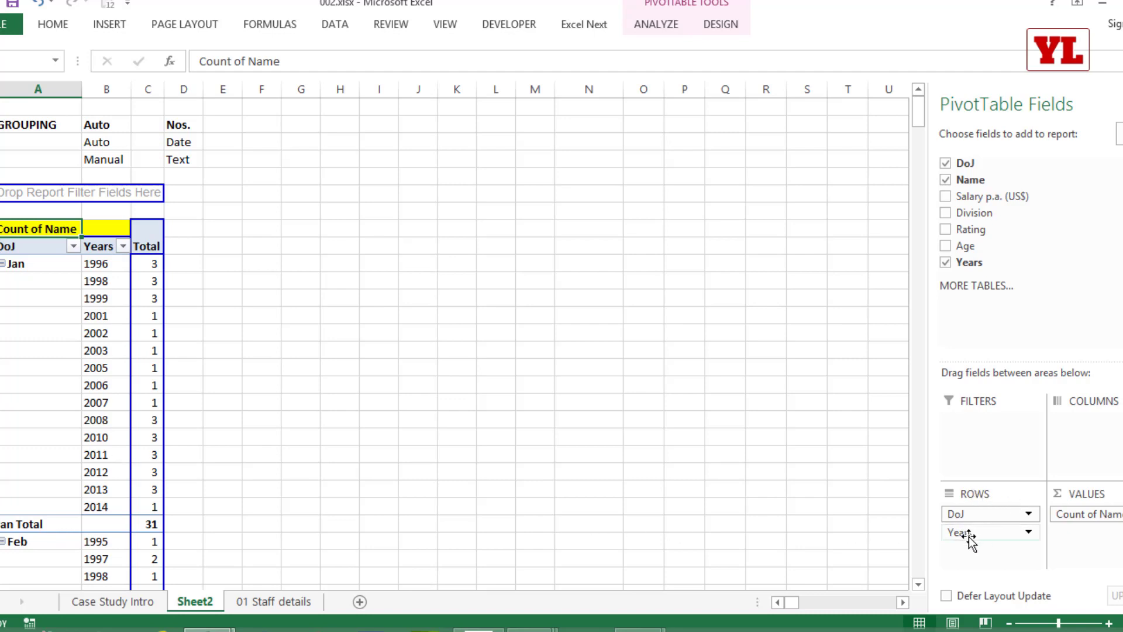
{"action": "left_click_drag", "start_coordinate": [975, 517], "coordinate": [1083, 438]}
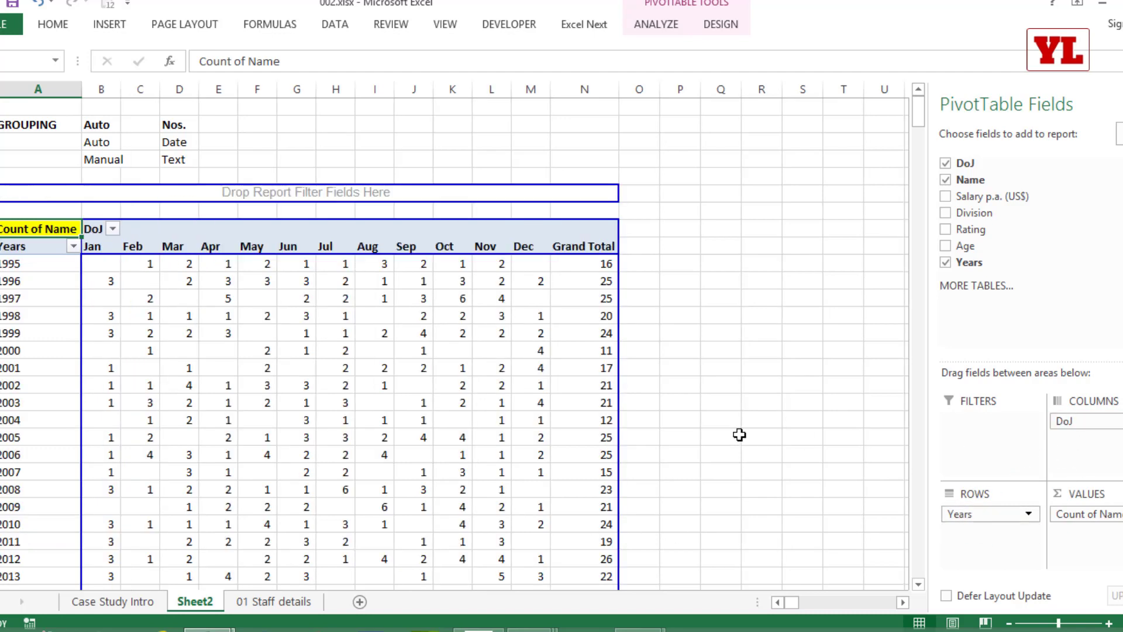
{"action": "scroll", "coordinate": [649, 365], "scroll_direction": "down", "scroll_amount": 2}
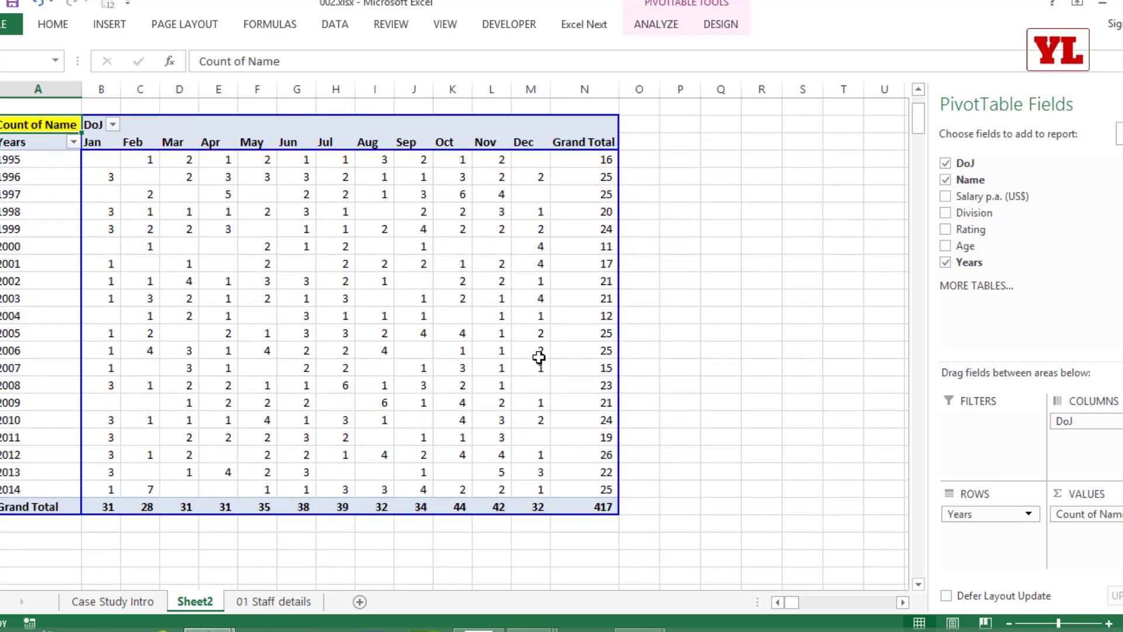
{"action": "scroll", "coordinate": [541, 354], "scroll_direction": "up", "scroll_amount": 1}
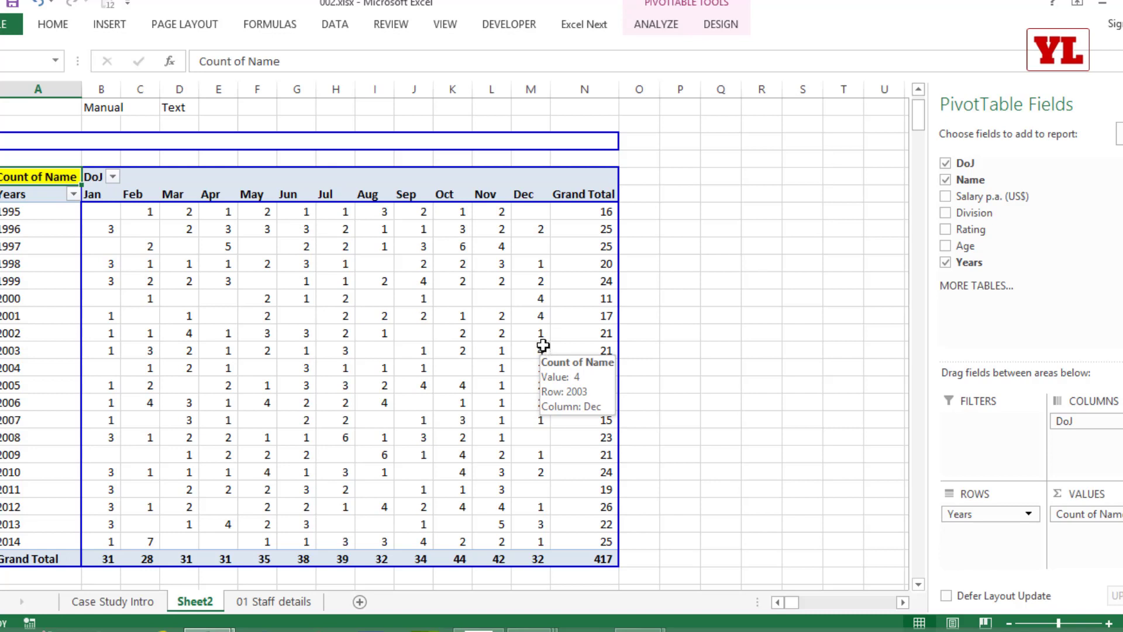
{"action": "scroll", "coordinate": [543, 344], "scroll_direction": "up", "scroll_amount": 1}
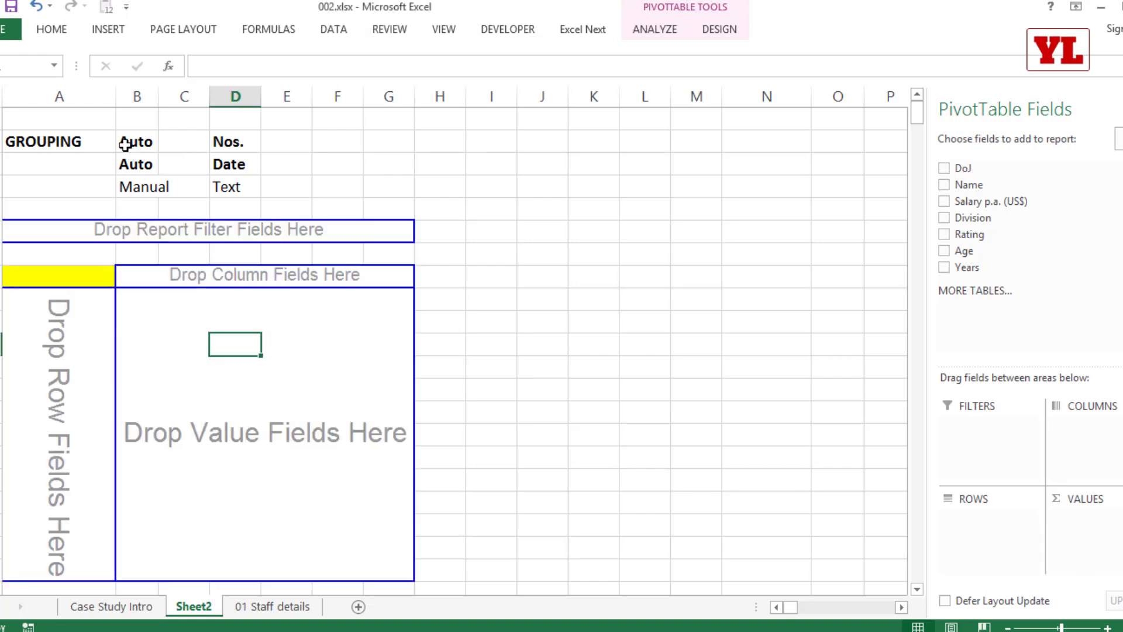
Review the grouping notes above the PivotTable, focusing on the Manual entry for Text fields.
{"action": "left_click_drag", "start_coordinate": [222, 142], "coordinate": [134, 165]}
{"action": "left_click", "coordinate": [134, 186]}
{"action": "left_click", "coordinate": [220, 187], "text": "shift"}
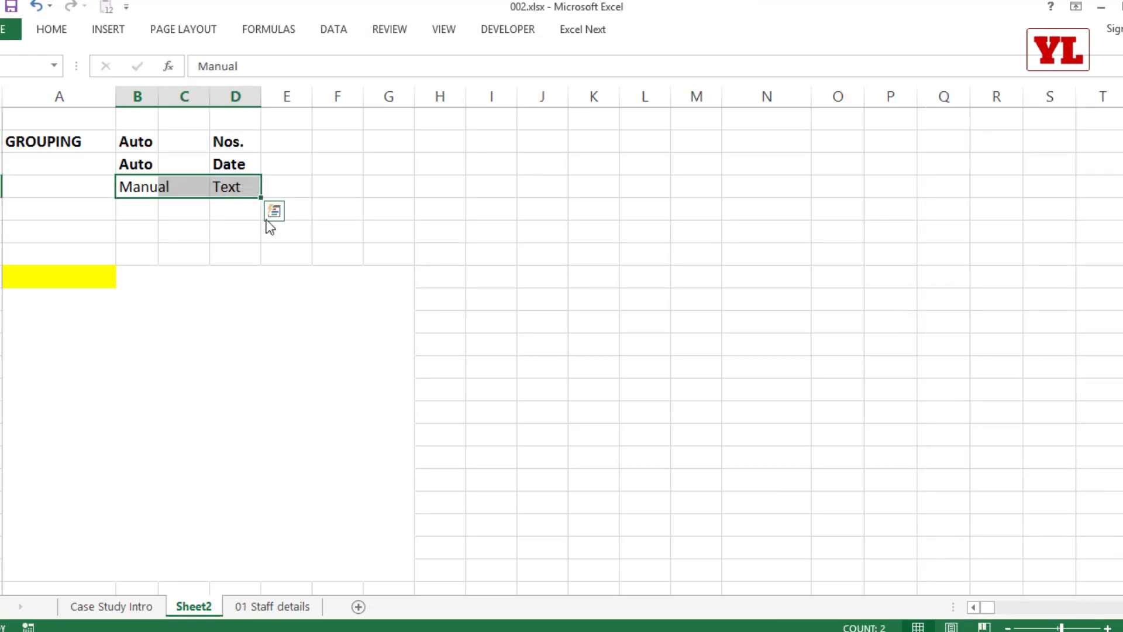
{"action": "left_click", "coordinate": [231, 186]}
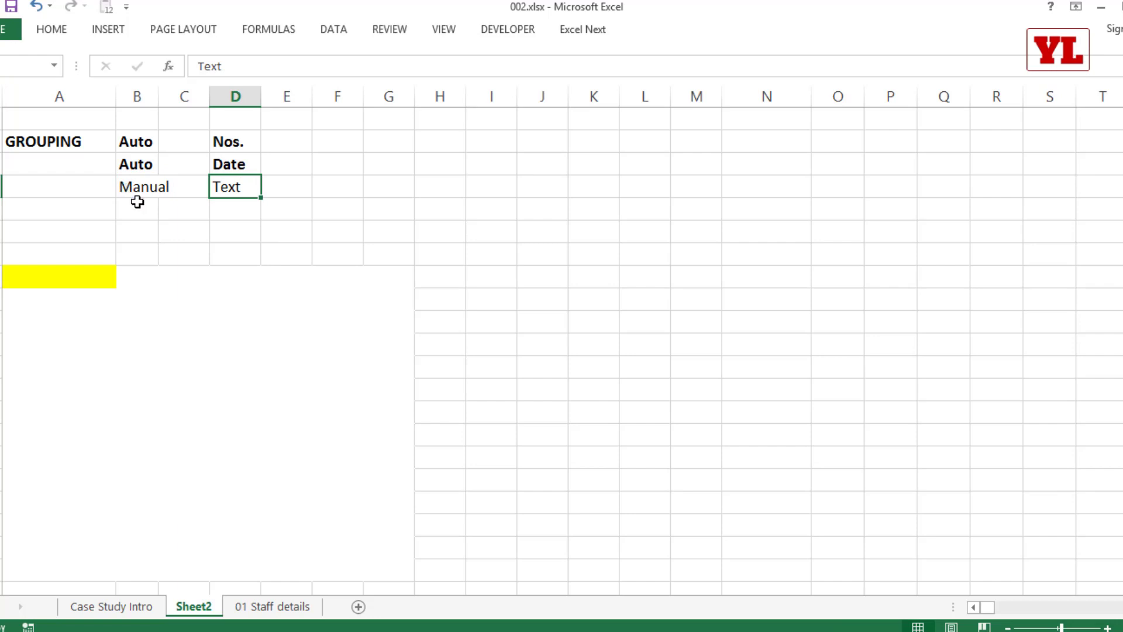
Lay out the empty PivotTable with Division in the rows and the count of Name in the values.
{"action": "left_click", "coordinate": [191, 305]}
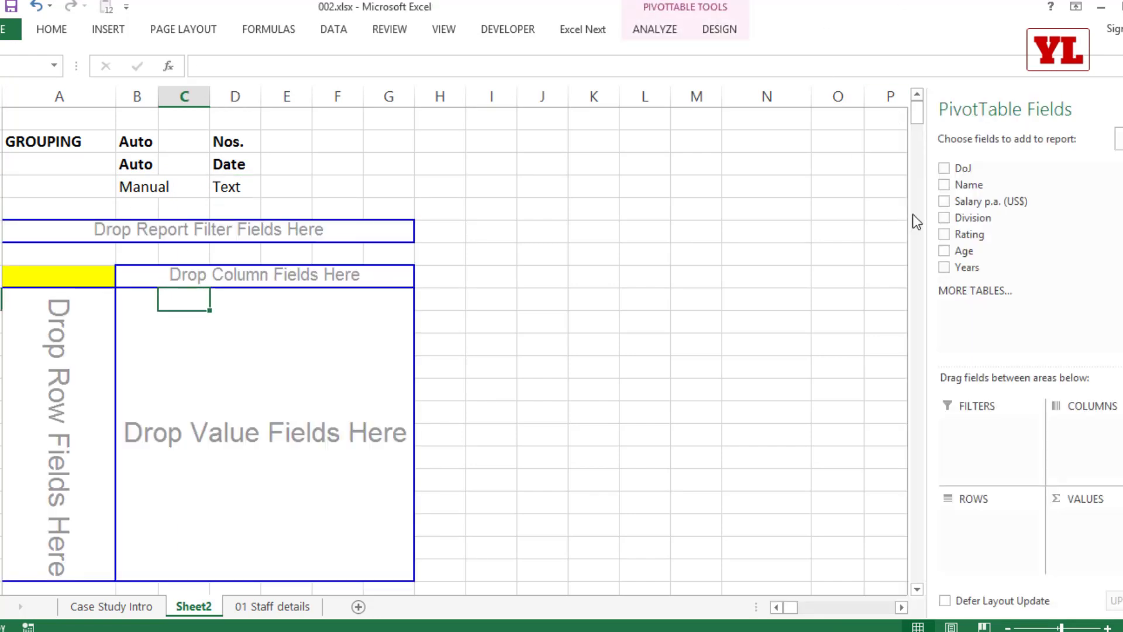
{"action": "left_click_drag", "start_coordinate": [966, 219], "coordinate": [63, 319]}
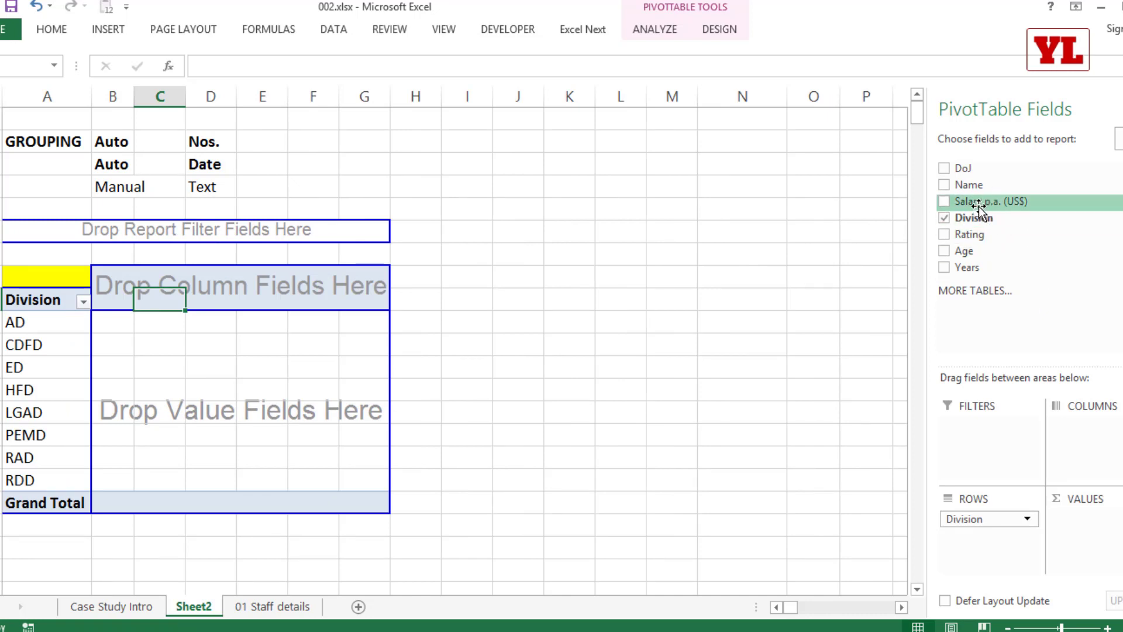
{"action": "left_click_drag", "start_coordinate": [946, 185], "coordinate": [273, 383]}
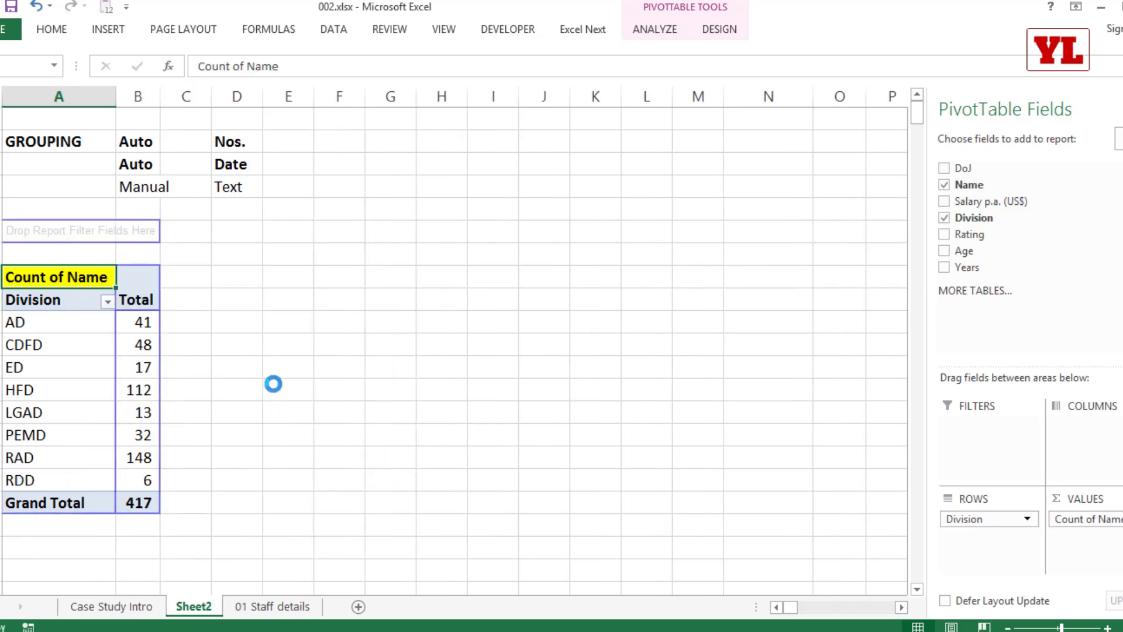
{"action": "scroll", "coordinate": [358, 401], "scroll_direction": "up", "scroll_amount": 2}
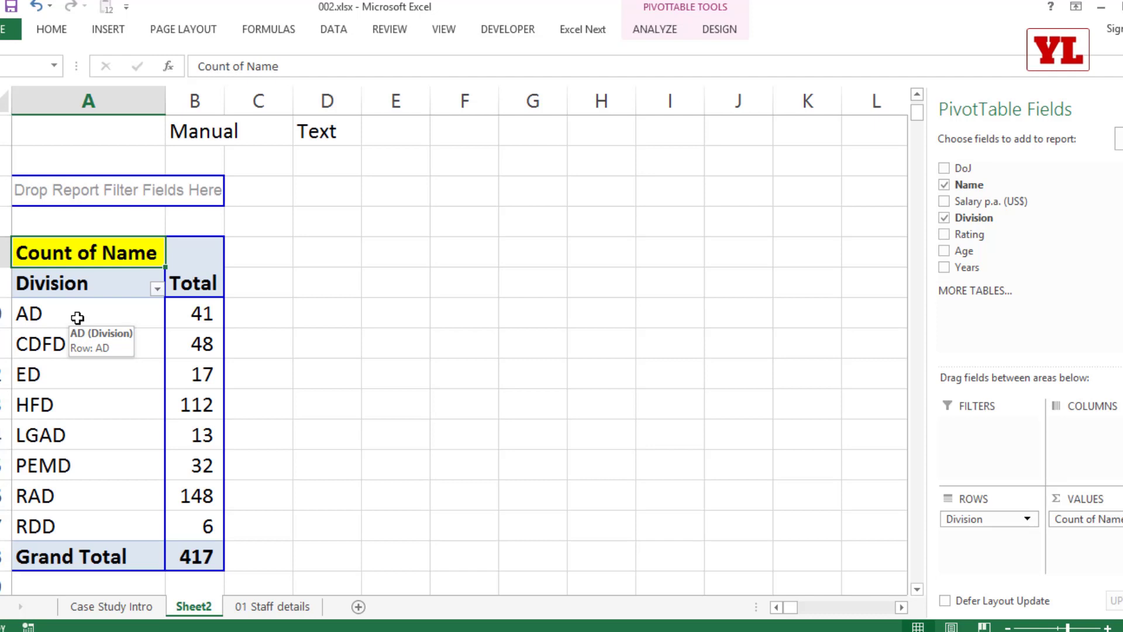
Group the AD, ED, HFD and RDD divisions together in the row area.
{"action": "left_click", "coordinate": [59, 316]}
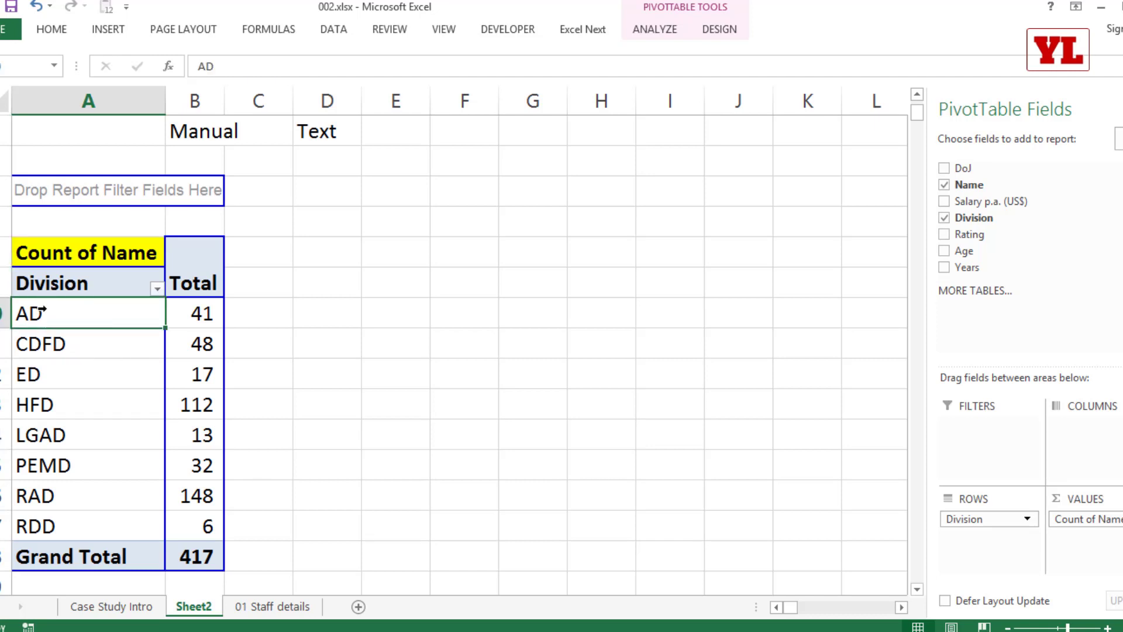
{"action": "left_click", "coordinate": [65, 375], "text": "ctrl"}
{"action": "left_click", "coordinate": [54, 404], "text": "ctrl"}
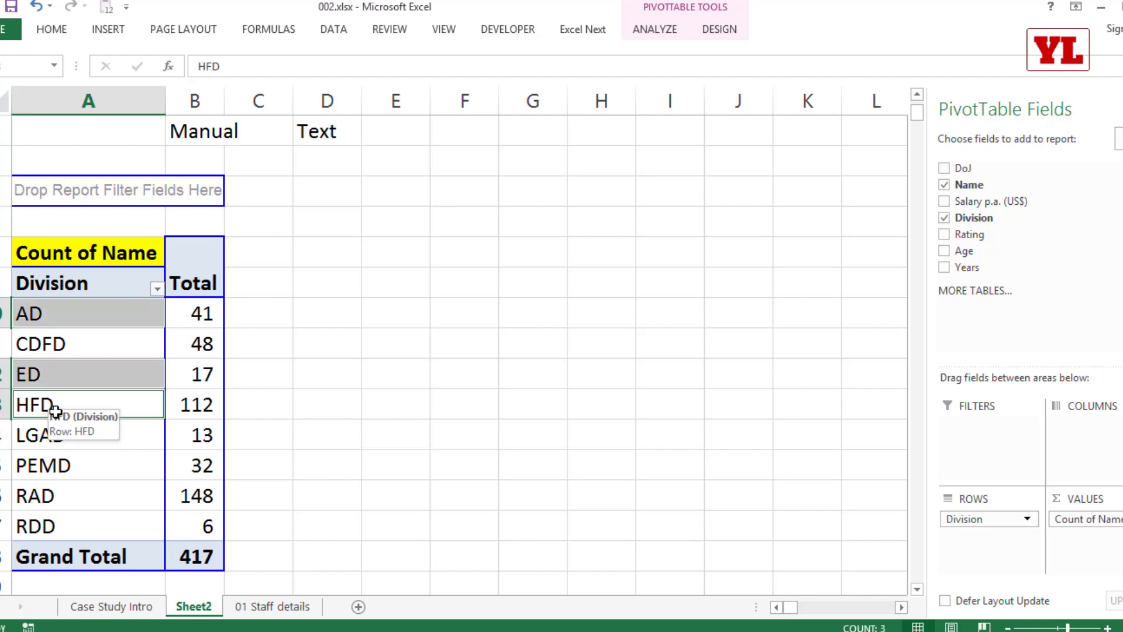
{"action": "left_click", "coordinate": [56, 527], "text": "ctrl"}
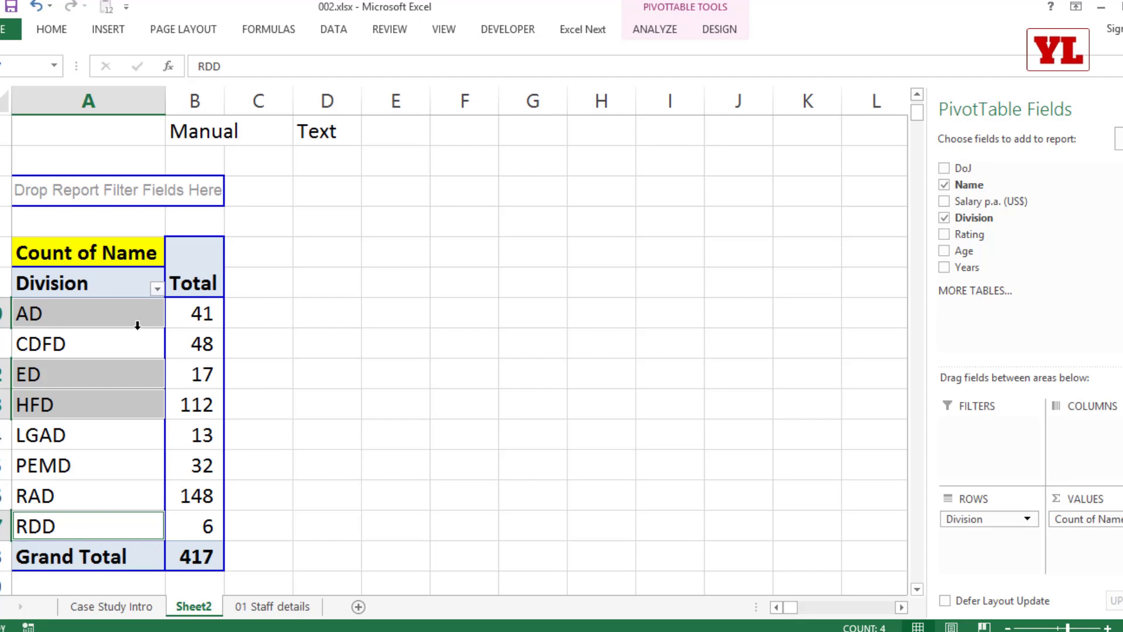
{"action": "right_click", "coordinate": [111, 316]}
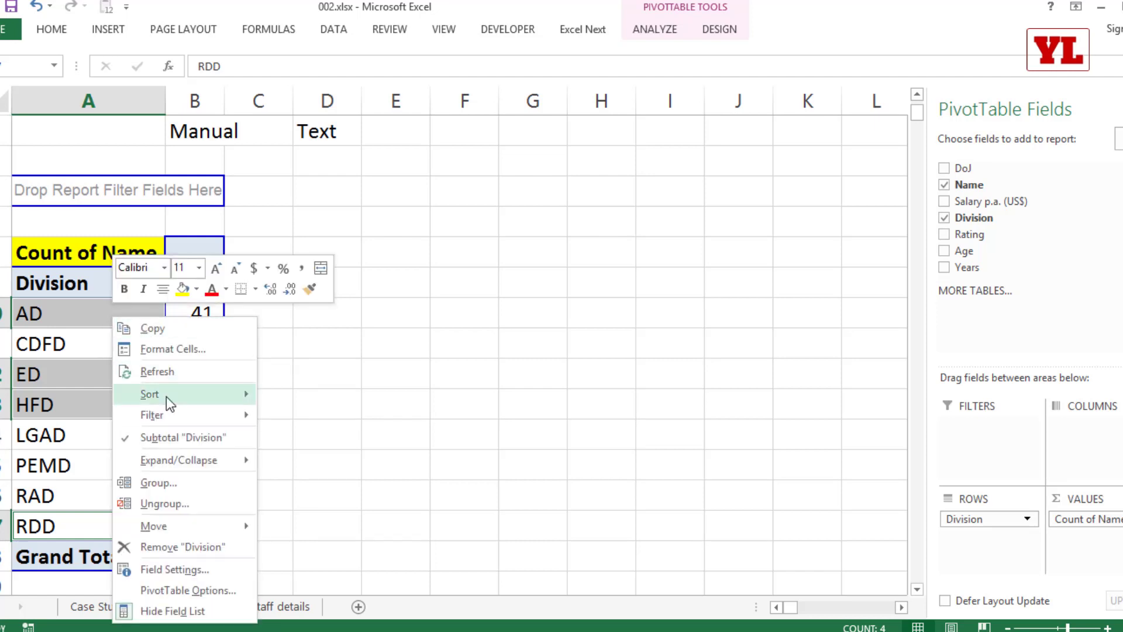
{"action": "left_click", "coordinate": [190, 484]}
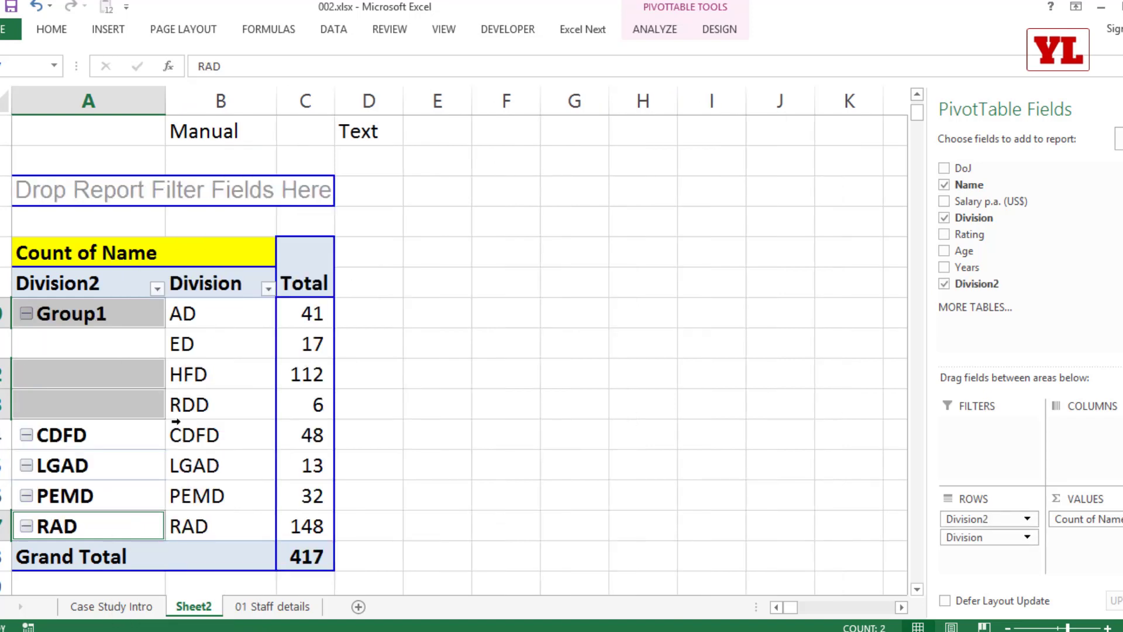
Check which divisions are in the new group and undo the grouping.
{"action": "left_click", "coordinate": [183, 374]}
{"action": "left_click_drag", "start_coordinate": [186, 316], "coordinate": [200, 402]}
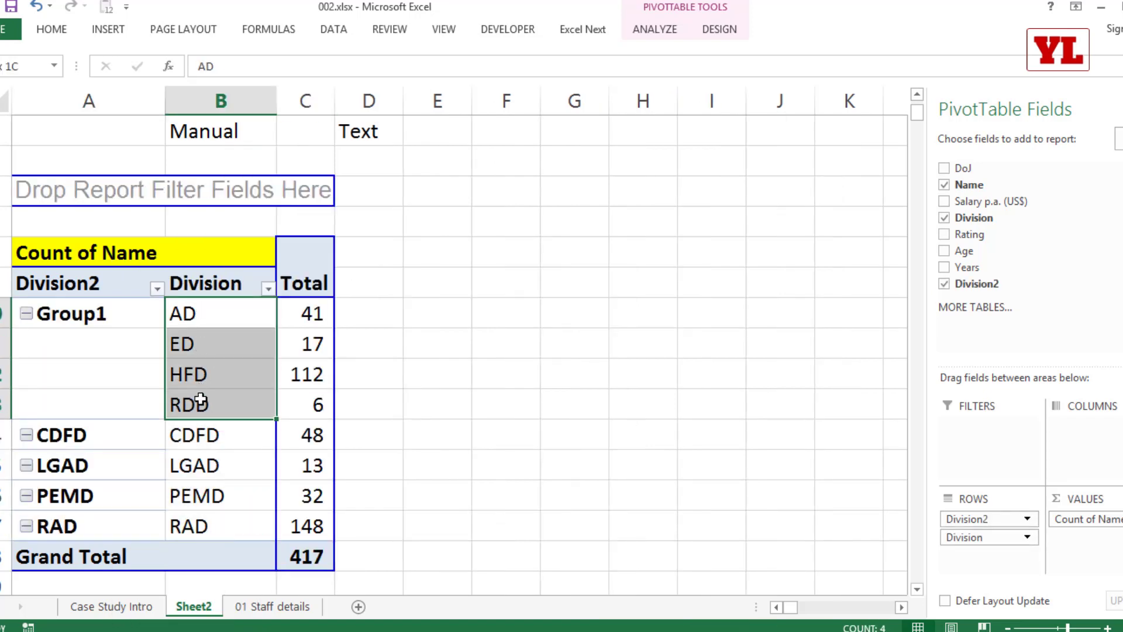
{"action": "key", "text": "ctrl+z"}
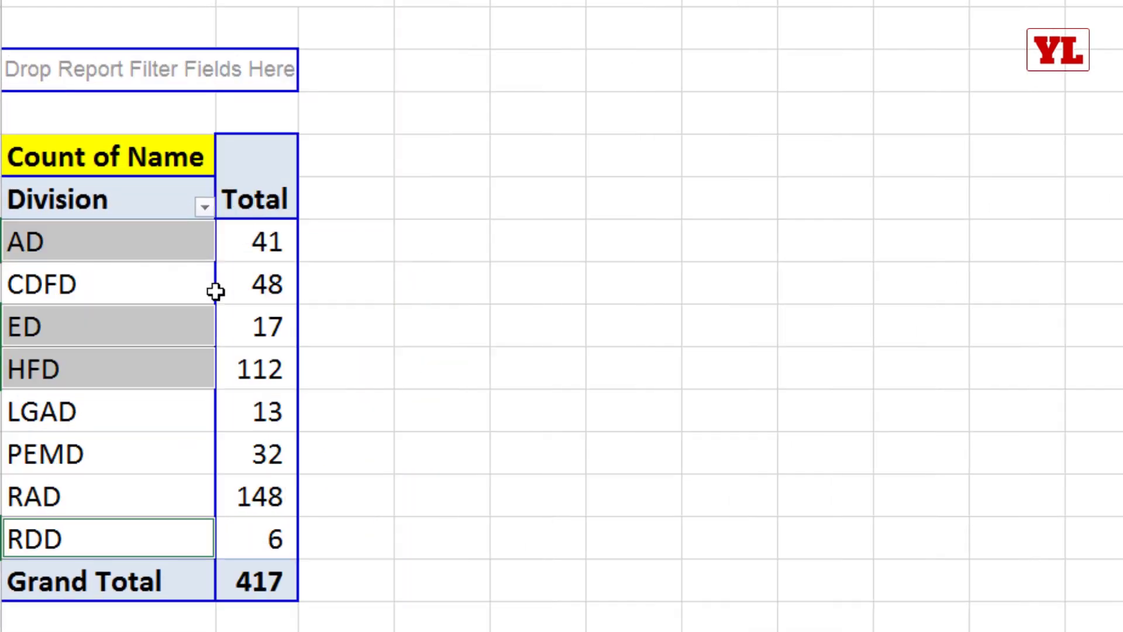
{"action": "left_click", "coordinate": [269, 278]}
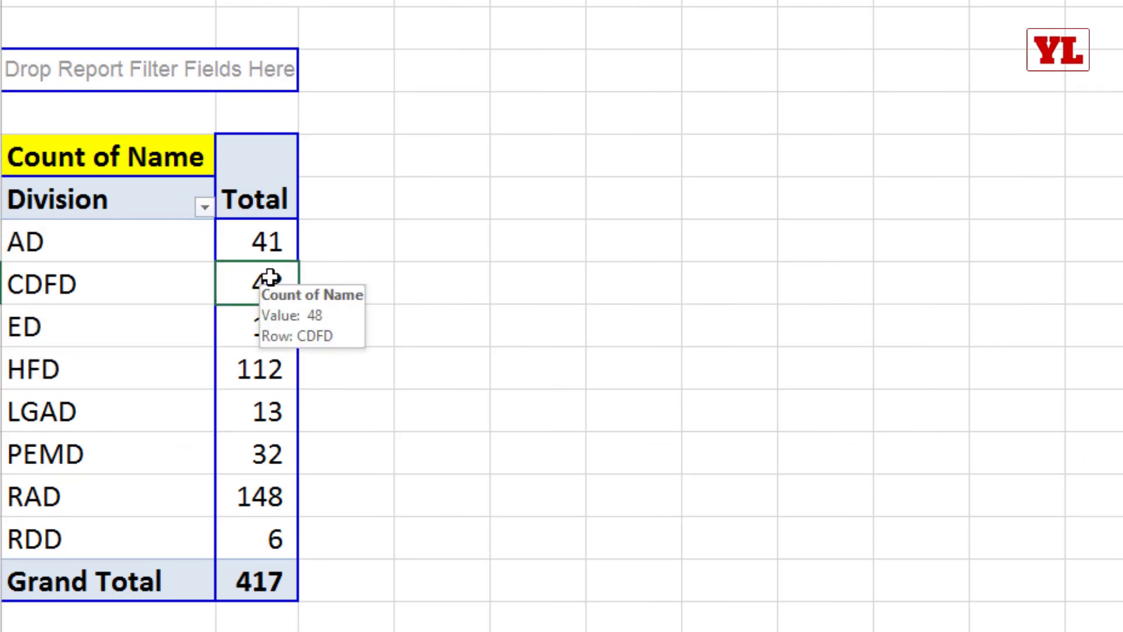
{"action": "left_click", "coordinate": [87, 240]}
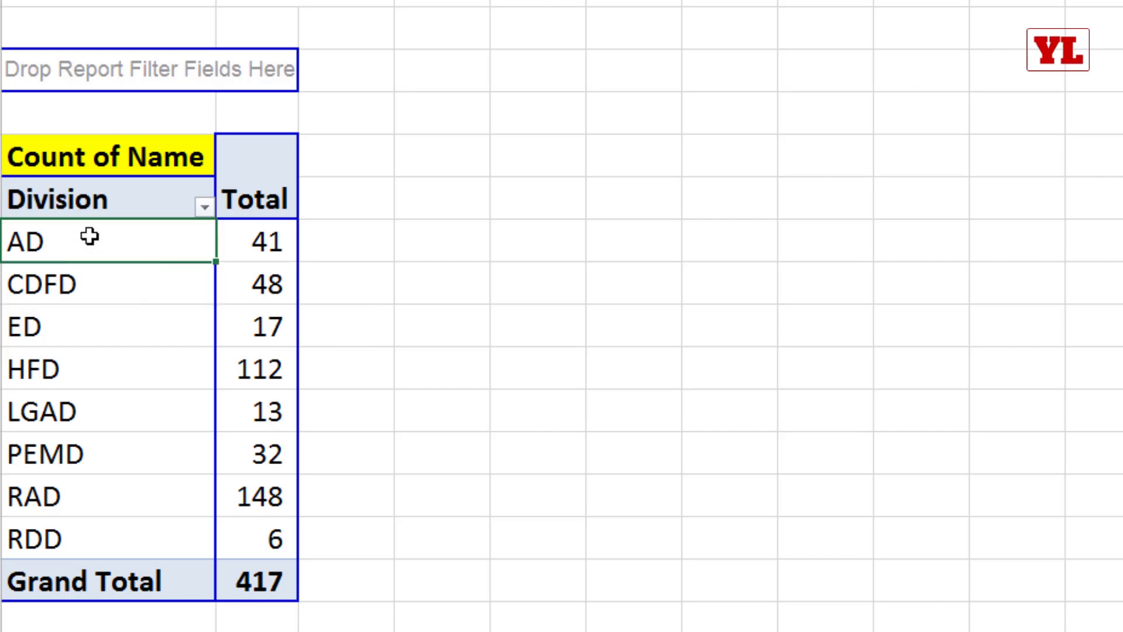
{"action": "left_click", "coordinate": [10, 244]}
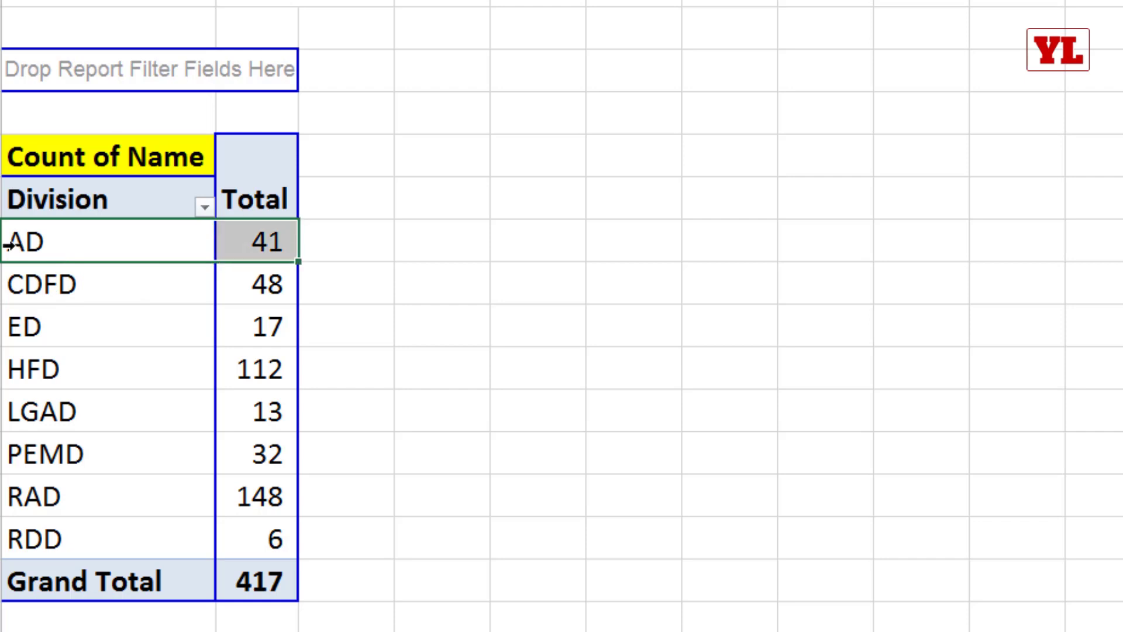
{"action": "left_click", "coordinate": [29, 323], "text": "ctrl"}
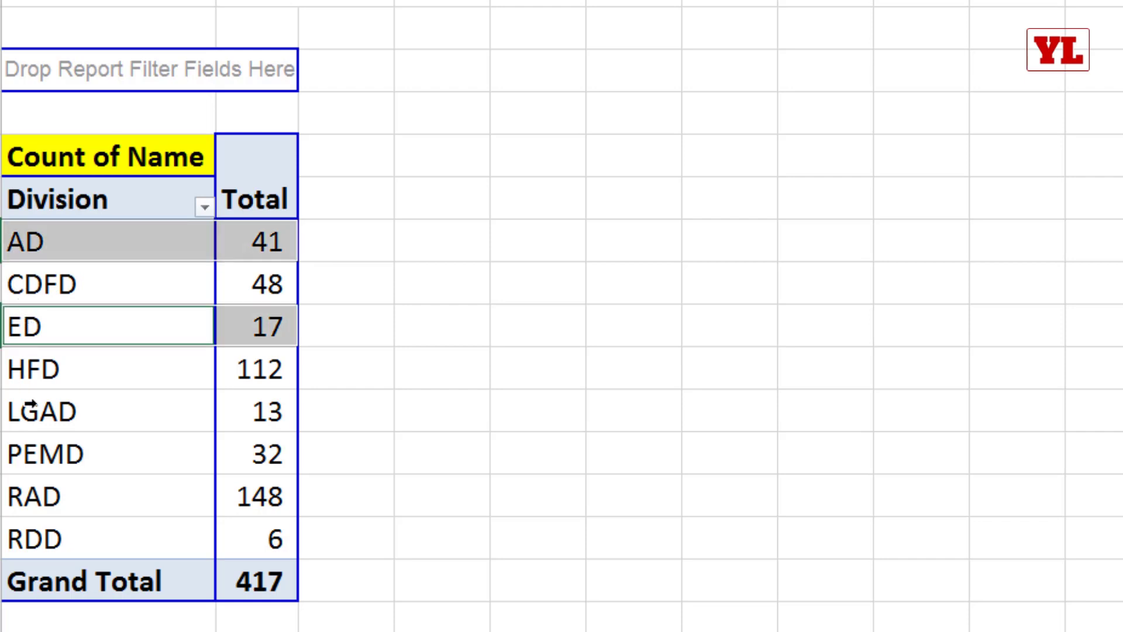
{"action": "left_click", "coordinate": [30, 404], "text": "ctrl"}
{"action": "left_click", "coordinate": [53, 493]}
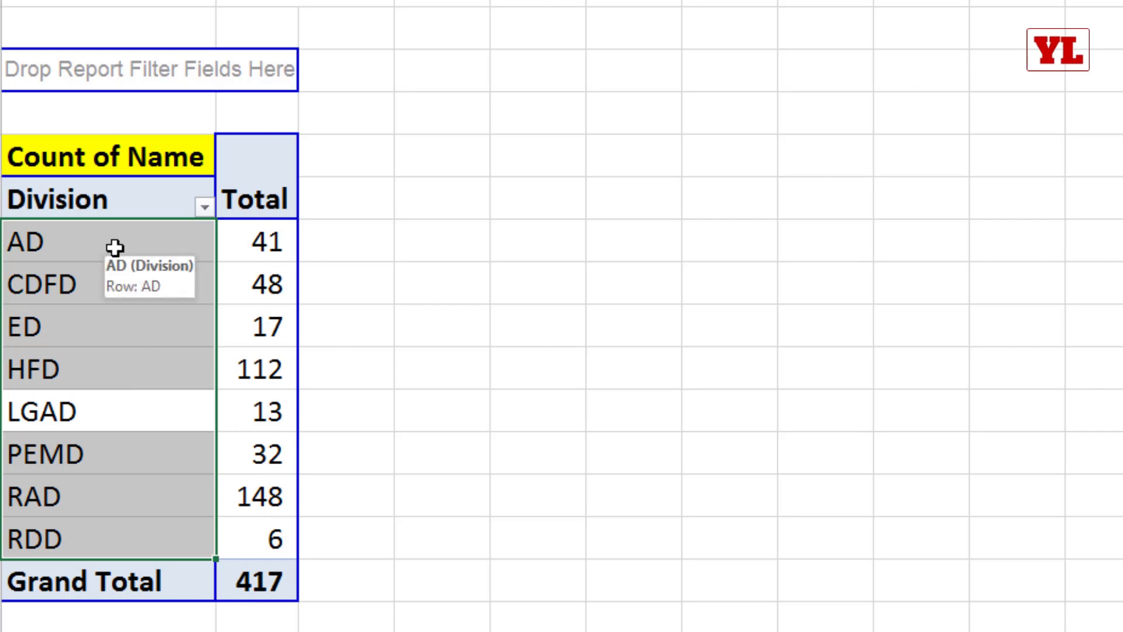
Group the AD, HFD, LGAD and RDD divisions together in the row area.
{"action": "left_click", "coordinate": [114, 248]}
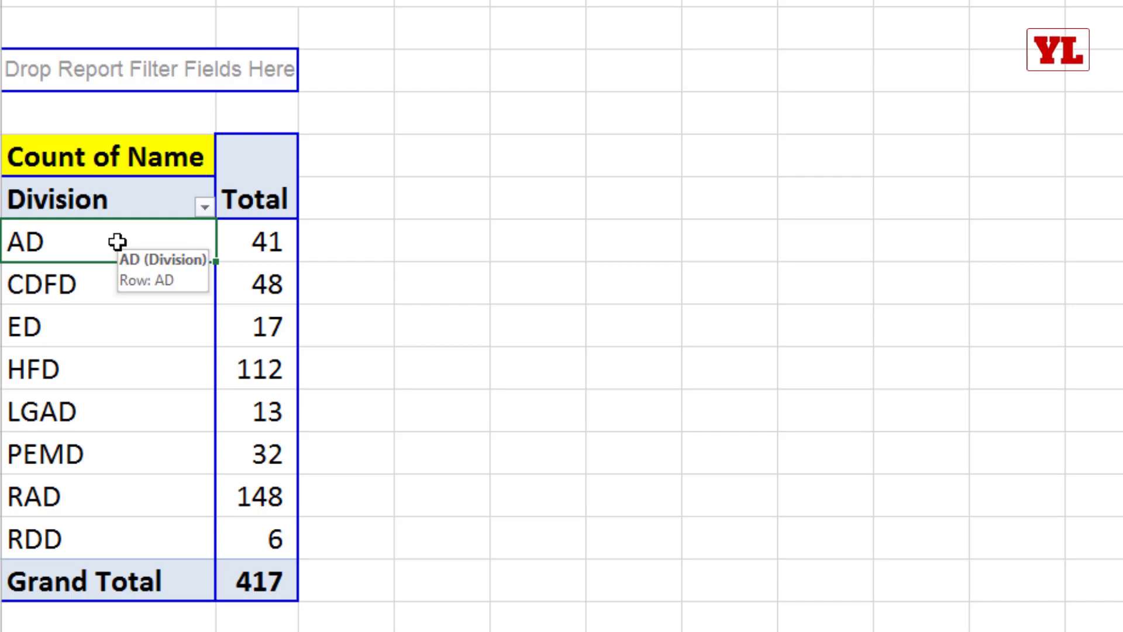
{"action": "left_click", "coordinate": [107, 378], "text": "ctrl"}
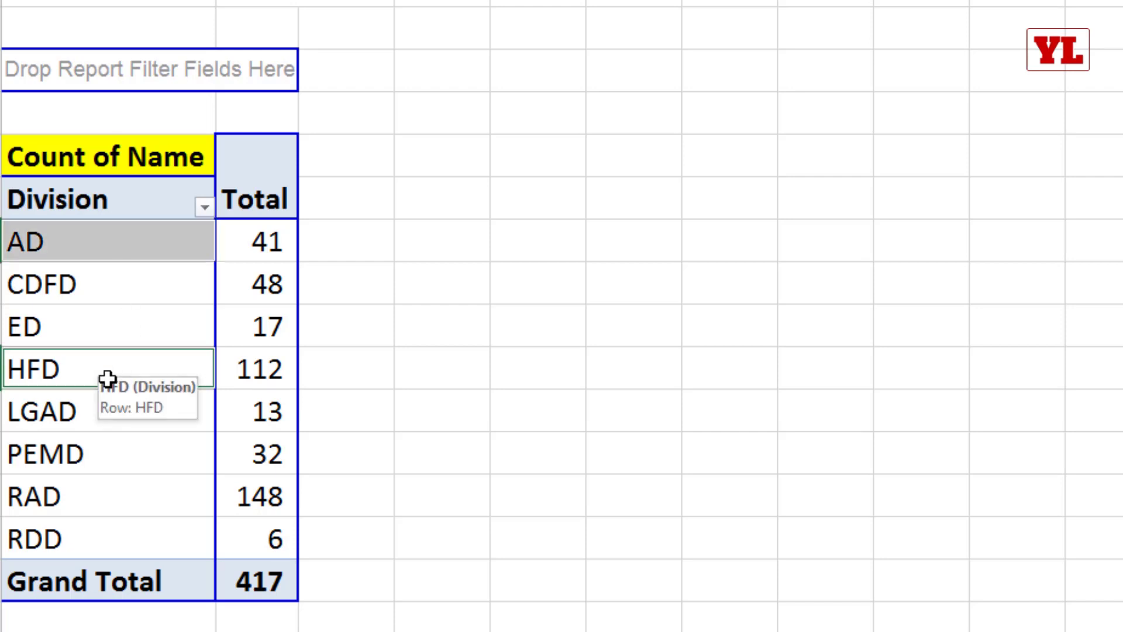
{"action": "left_click", "coordinate": [95, 411], "text": "ctrl"}
{"action": "left_click", "coordinate": [95, 538], "text": "ctrl"}
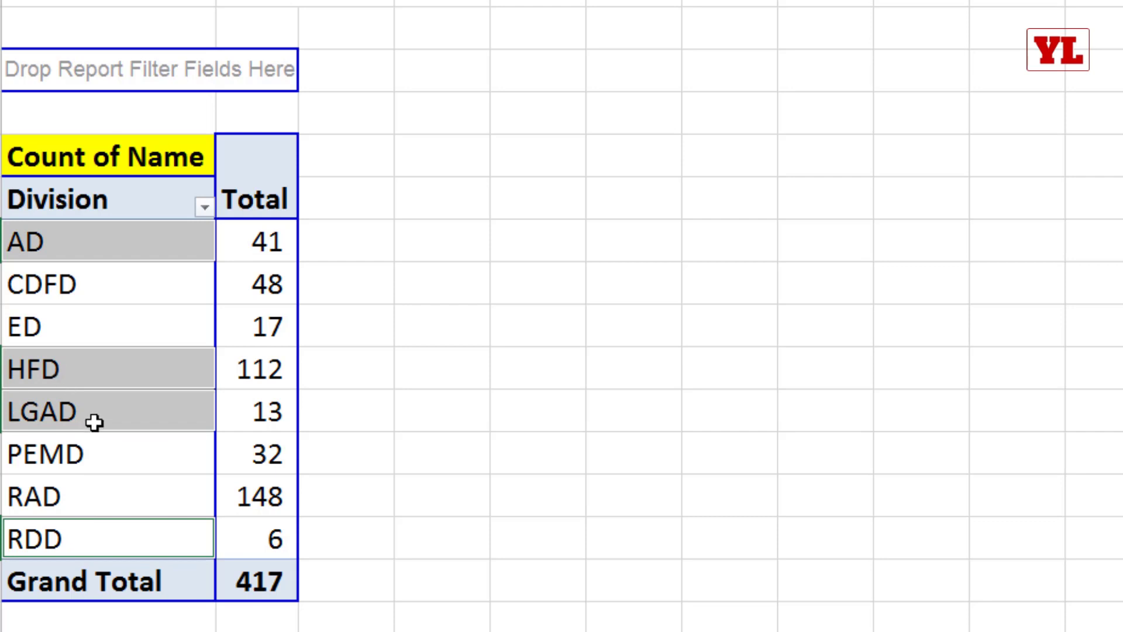
{"action": "right_click", "coordinate": [142, 370]}
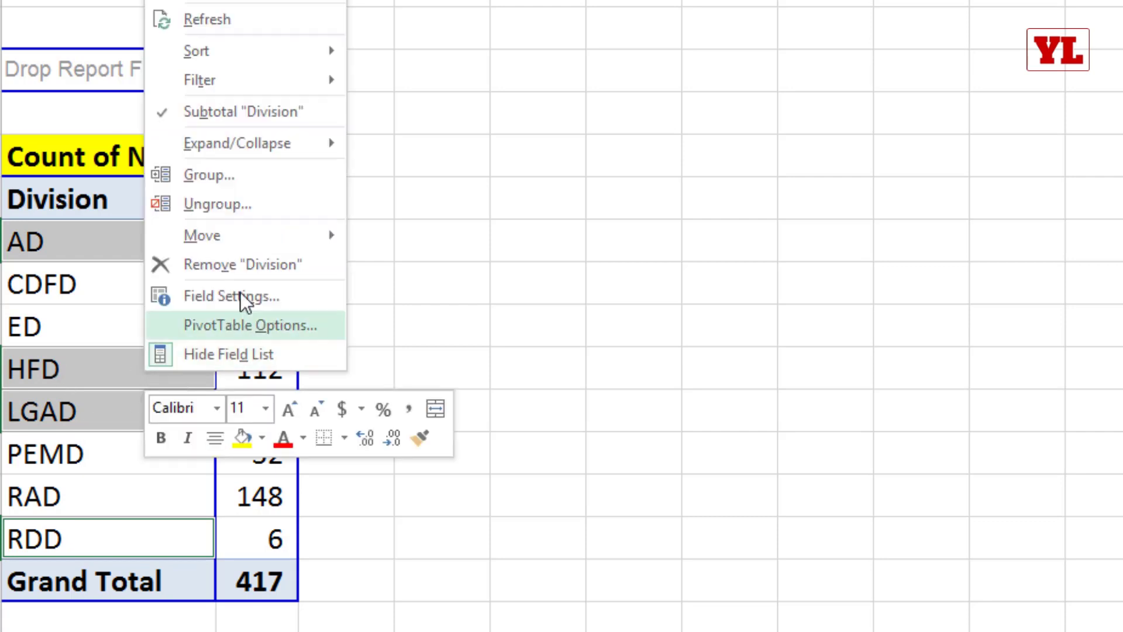
{"action": "left_click", "coordinate": [216, 179]}
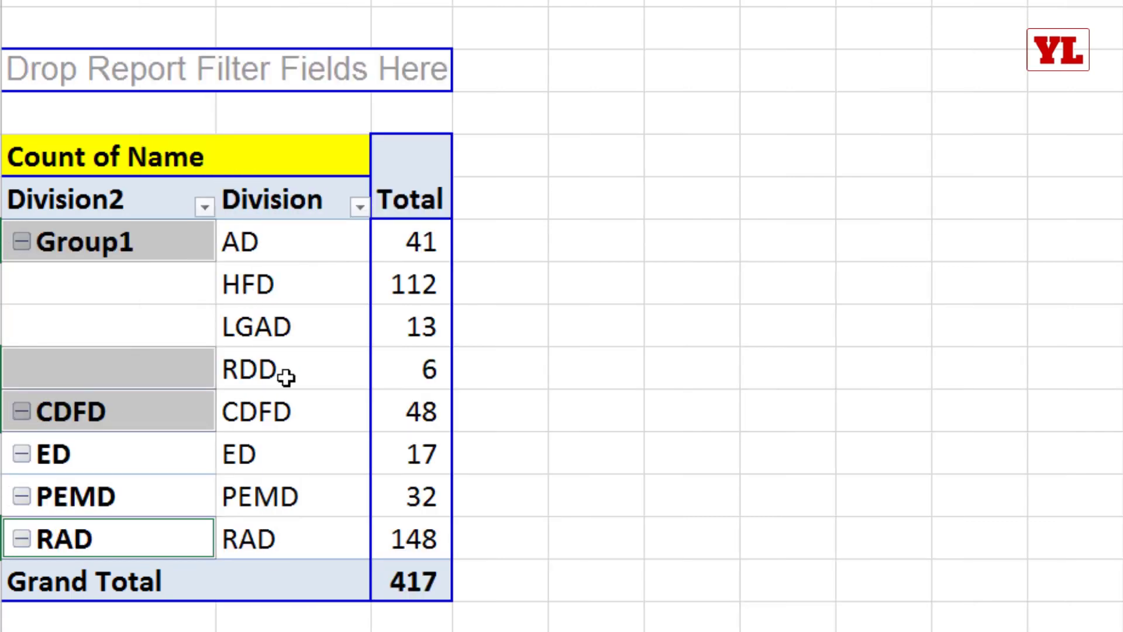
Rename the group containing AD, HFD, LGAD and RDD with a person's title and surname.
{"action": "left_click_drag", "start_coordinate": [285, 377], "coordinate": [293, 249]}
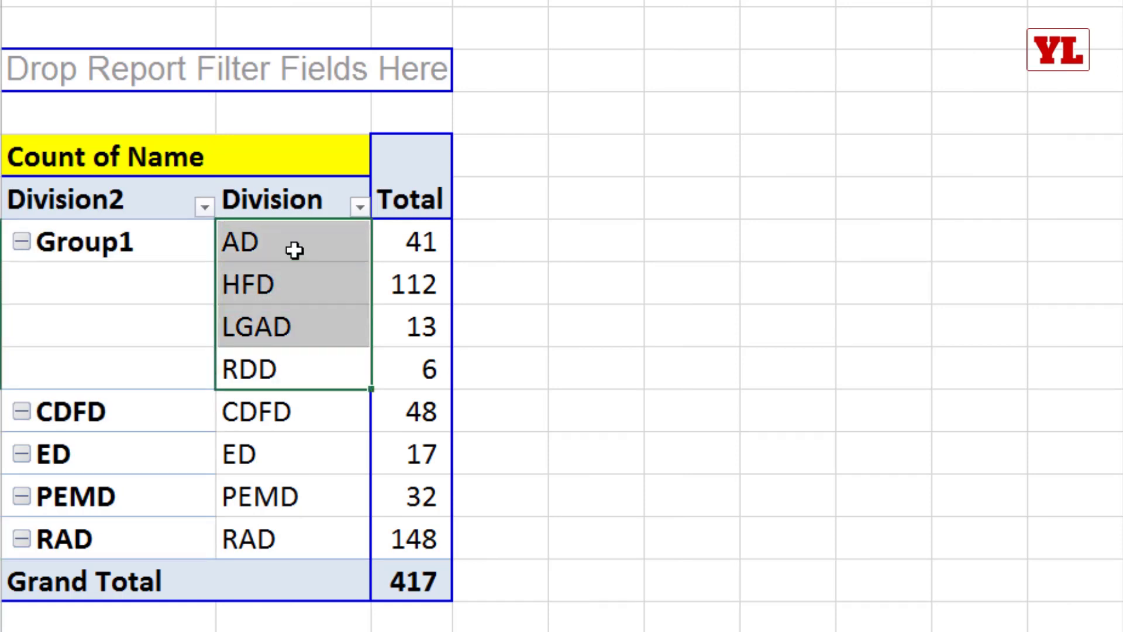
{"action": "left_click", "coordinate": [126, 258]}
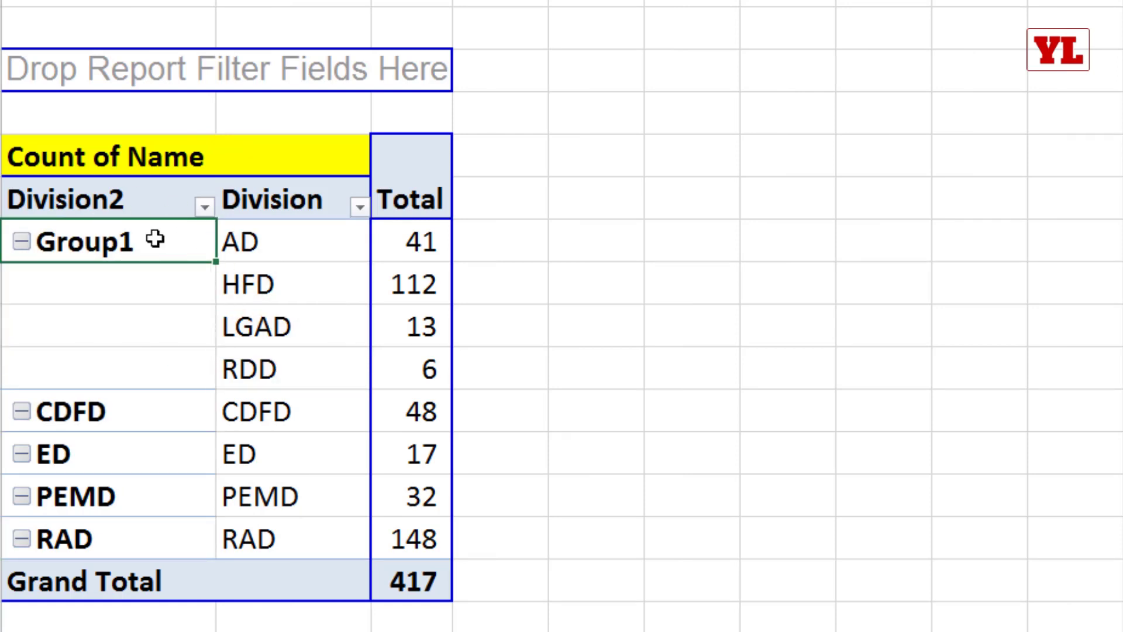
{"action": "key", "text": "BackSpace"}
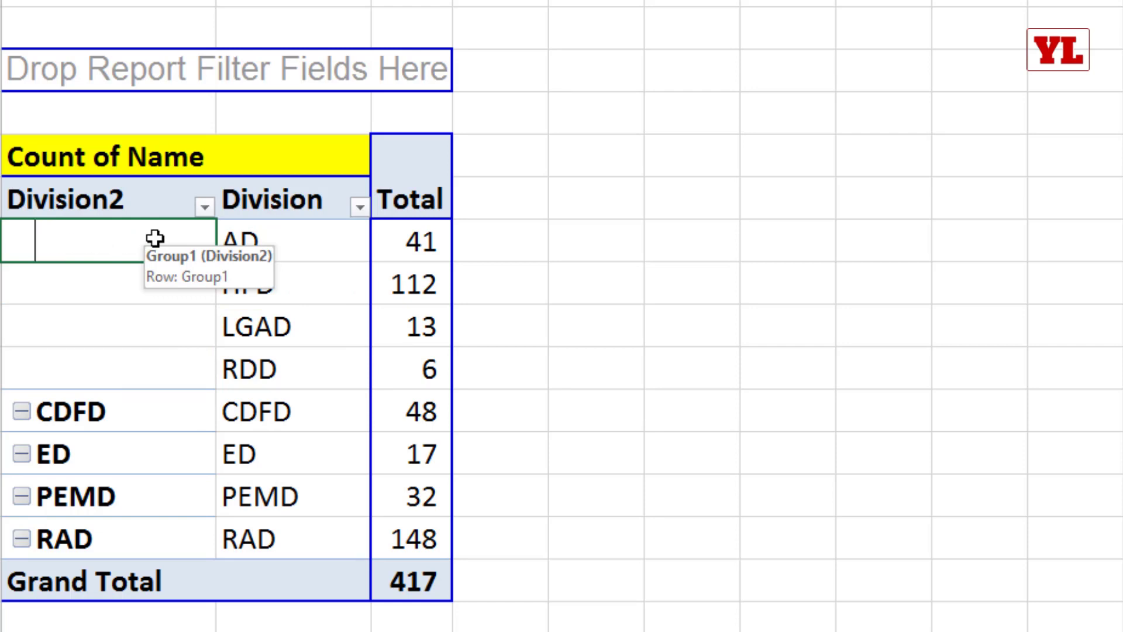
{"action": "type", "text": "Mr Johnson"}
{"action": "left_click", "coordinate": [275, 433]}
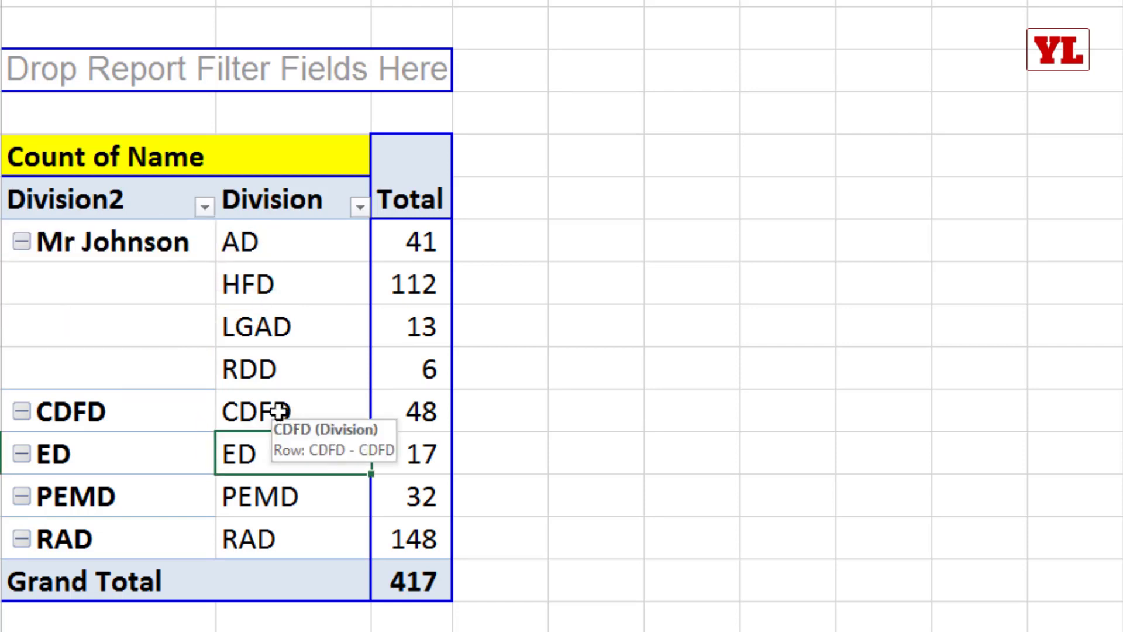
Group the CDFD, ED, PEMD and RAD divisions together in the row area.
{"action": "left_click_drag", "start_coordinate": [283, 415], "coordinate": [267, 526]}
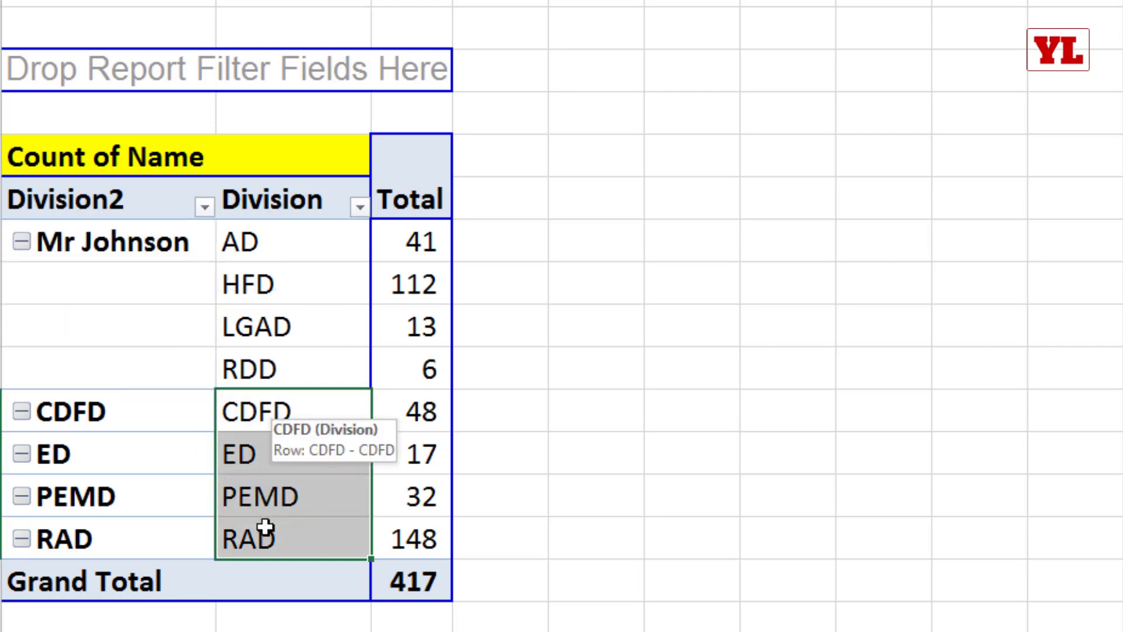
{"action": "right_click", "coordinate": [258, 490]}
{"action": "left_click", "coordinate": [331, 289]}
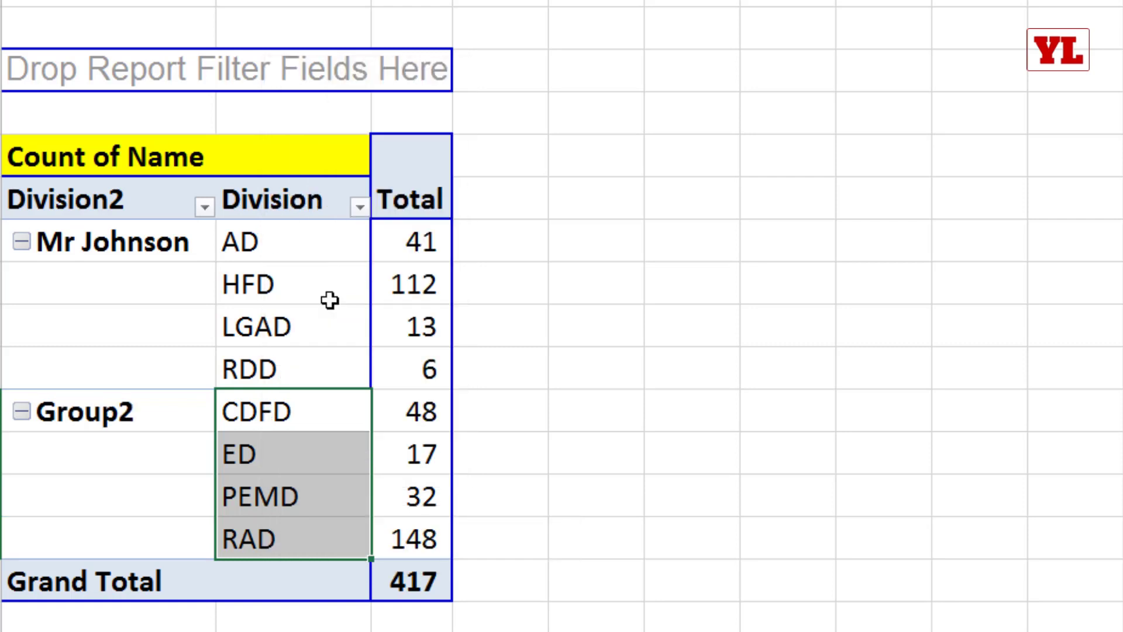
Rename the group containing CDFD, ED, PEMD and RAD with a person's title and surname.
{"action": "left_click", "coordinate": [149, 414]}
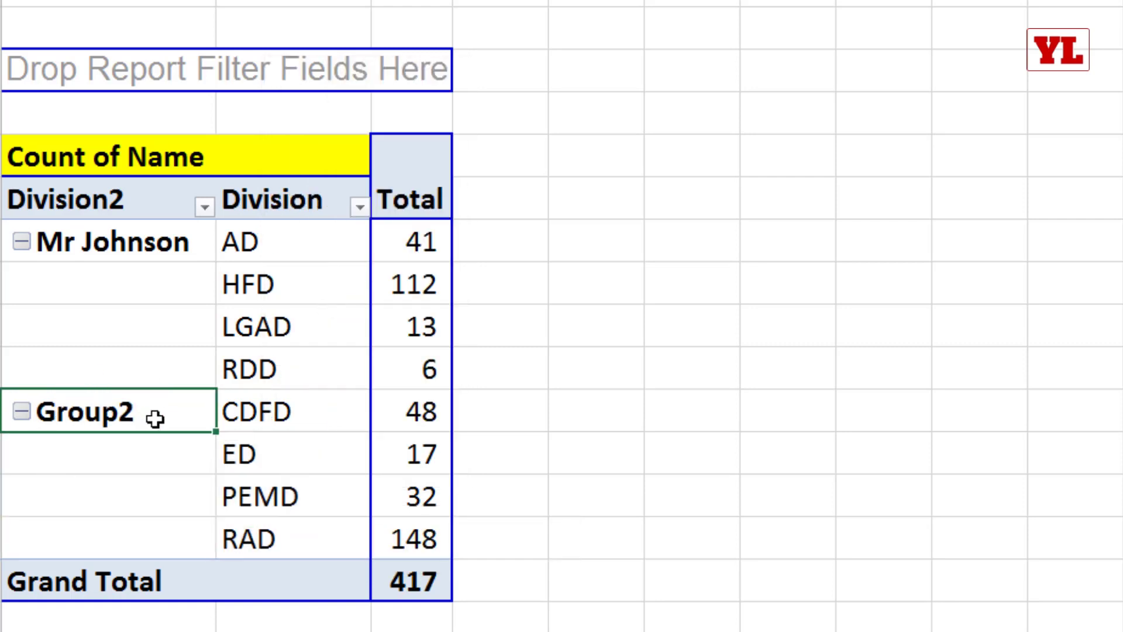
{"action": "type", "text": "Mr Sengupta"}
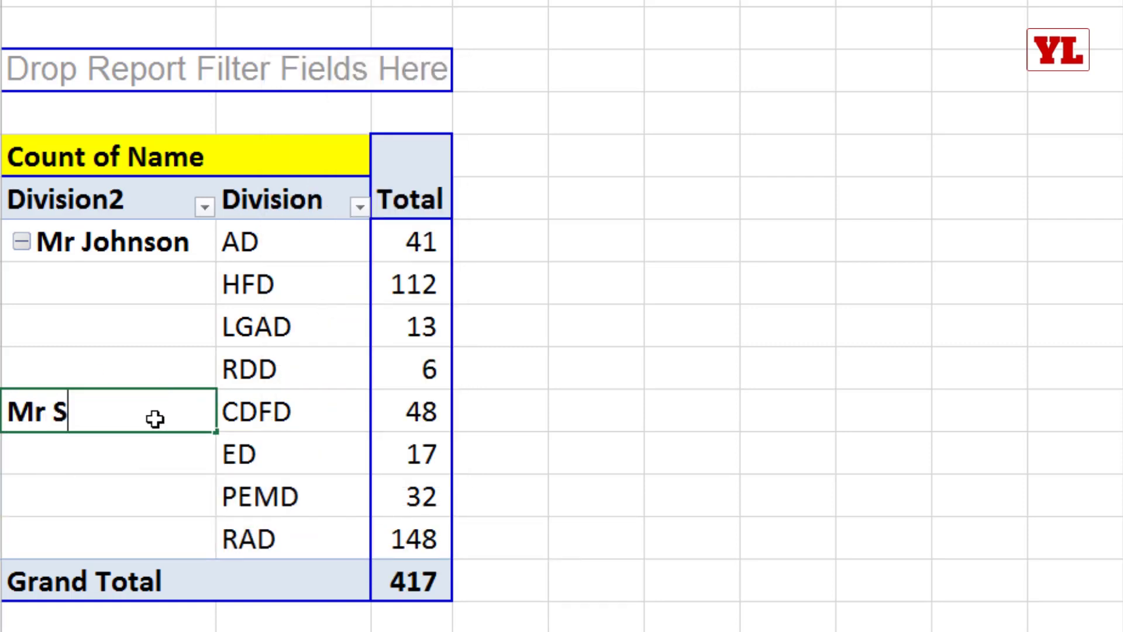
{"action": "left_click", "coordinate": [297, 345]}
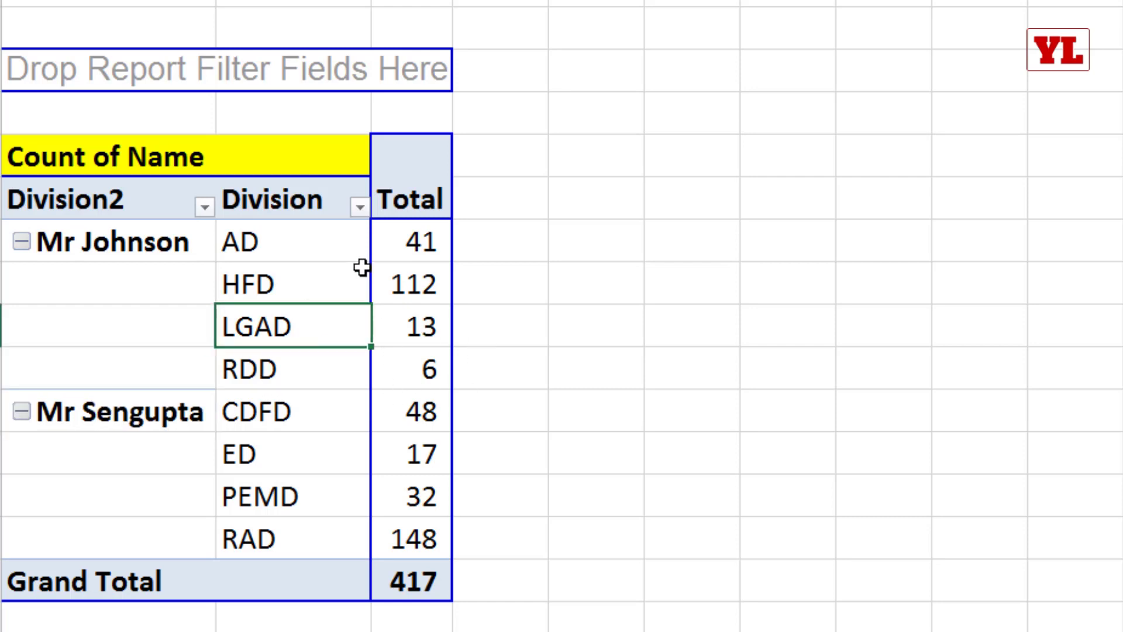
{"action": "mouse_move", "coordinate": [405, 376]}
{"action": "left_click", "coordinate": [289, 199]}
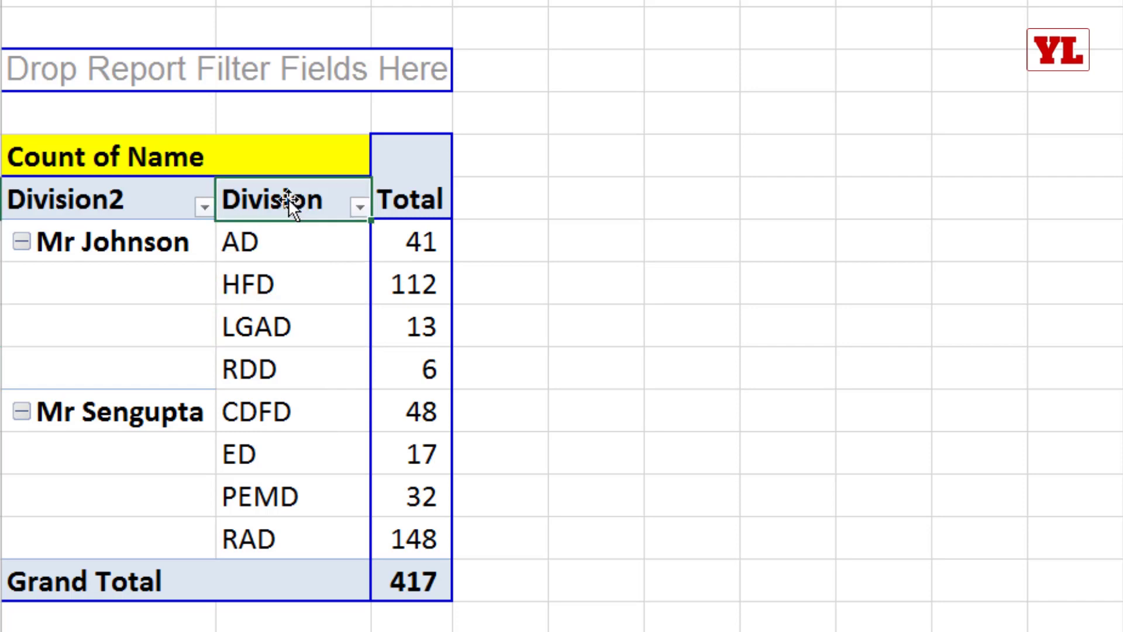
{"action": "right_click", "coordinate": [289, 198]}
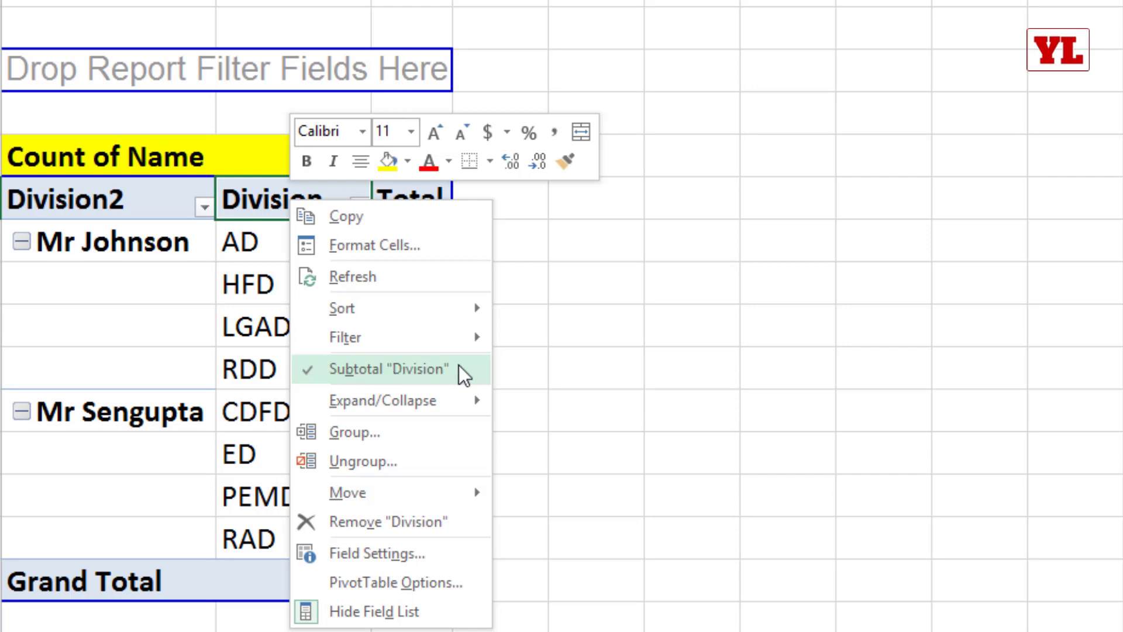
{"action": "key", "text": "Escape"}
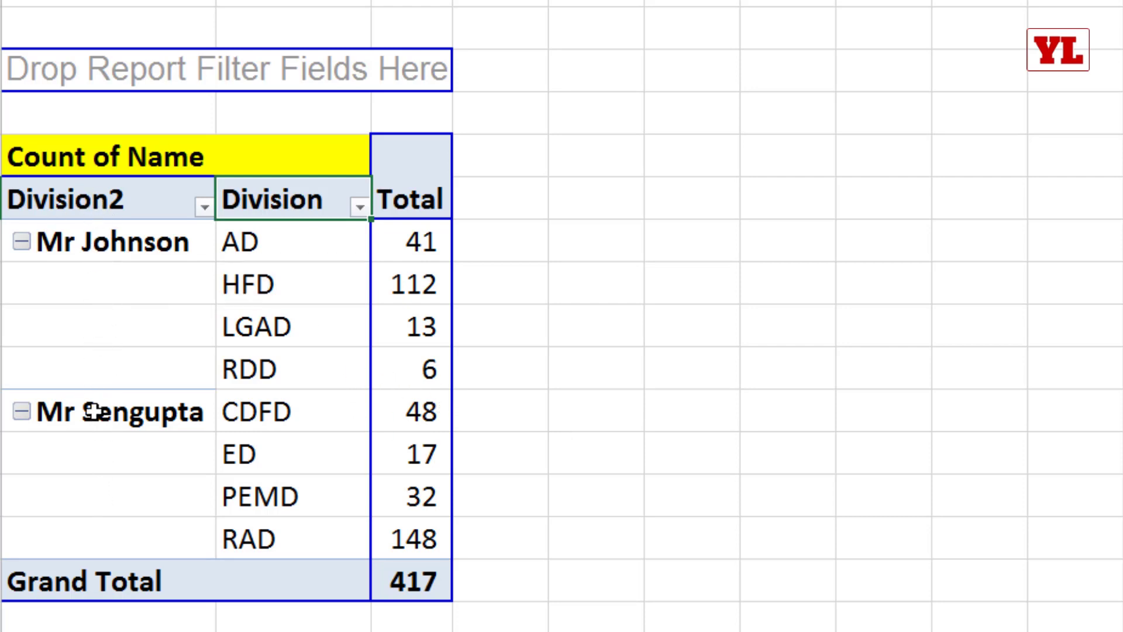
Turn on subtotals for the Division2 field so each named group gets its own total row.
{"action": "left_click", "coordinate": [115, 284]}
{"action": "right_click", "coordinate": [116, 284]}
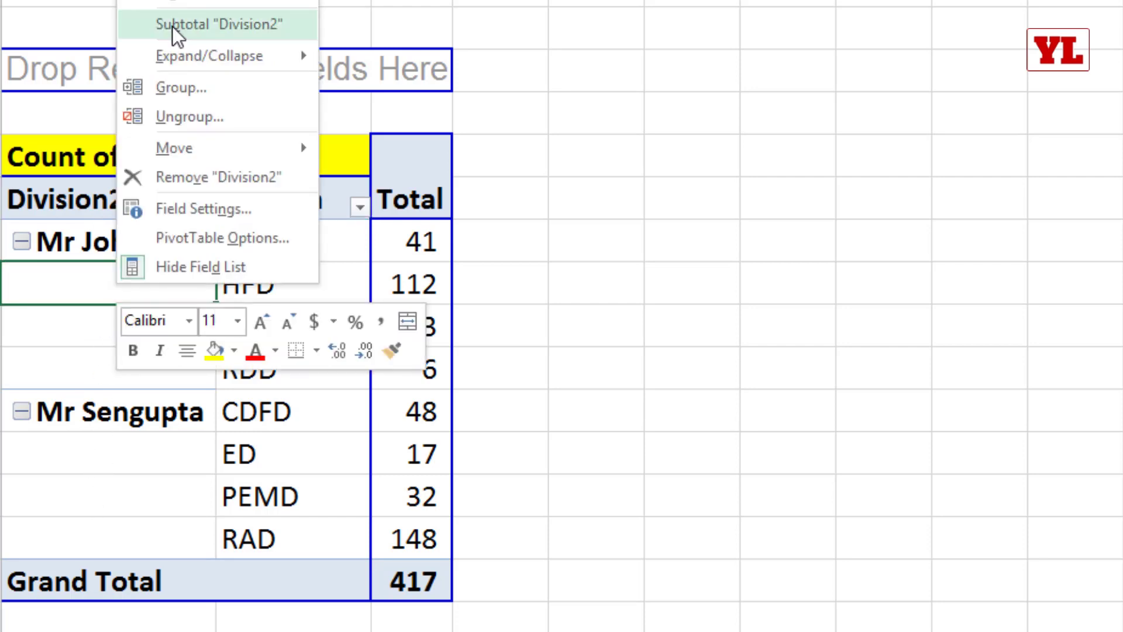
{"action": "left_click", "coordinate": [172, 26]}
{"action": "scroll", "coordinate": [561, 316], "scroll_direction": "down", "scroll_amount": 1}
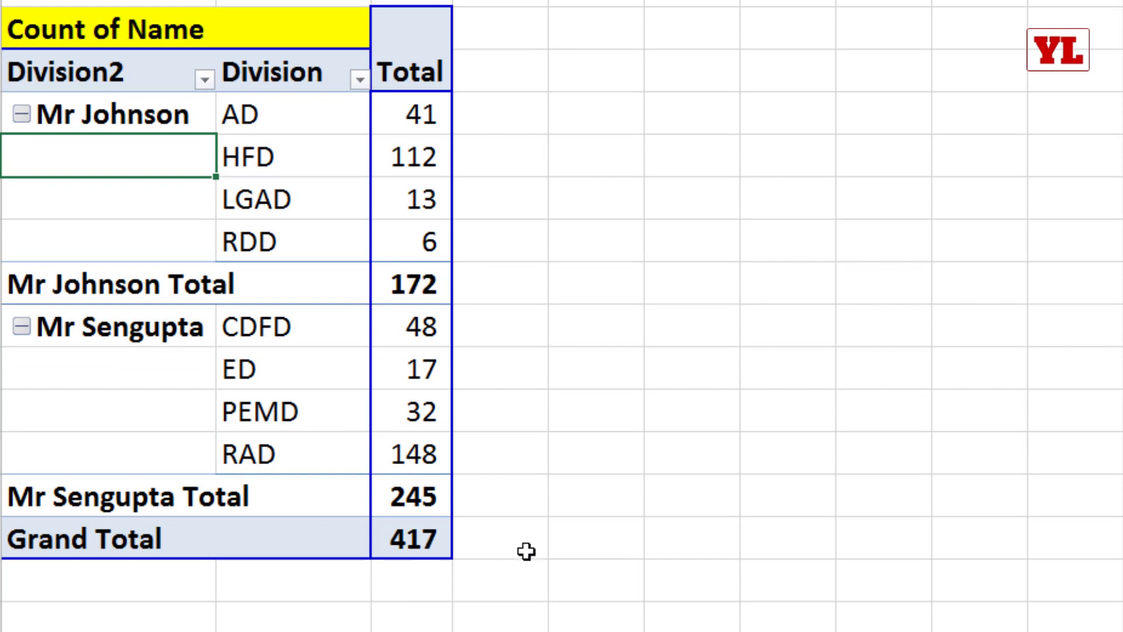
{"action": "left_click", "coordinate": [425, 496]}
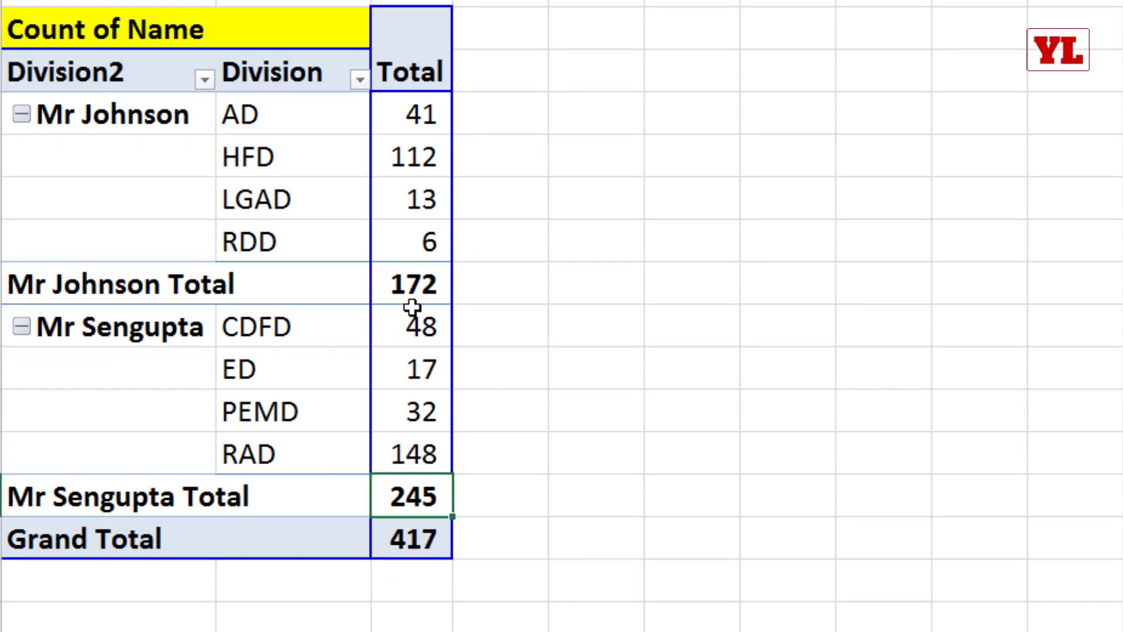
Collapse the entire Division2 field, and expand only the first group to show its divisions.
{"action": "left_click", "coordinate": [105, 114]}
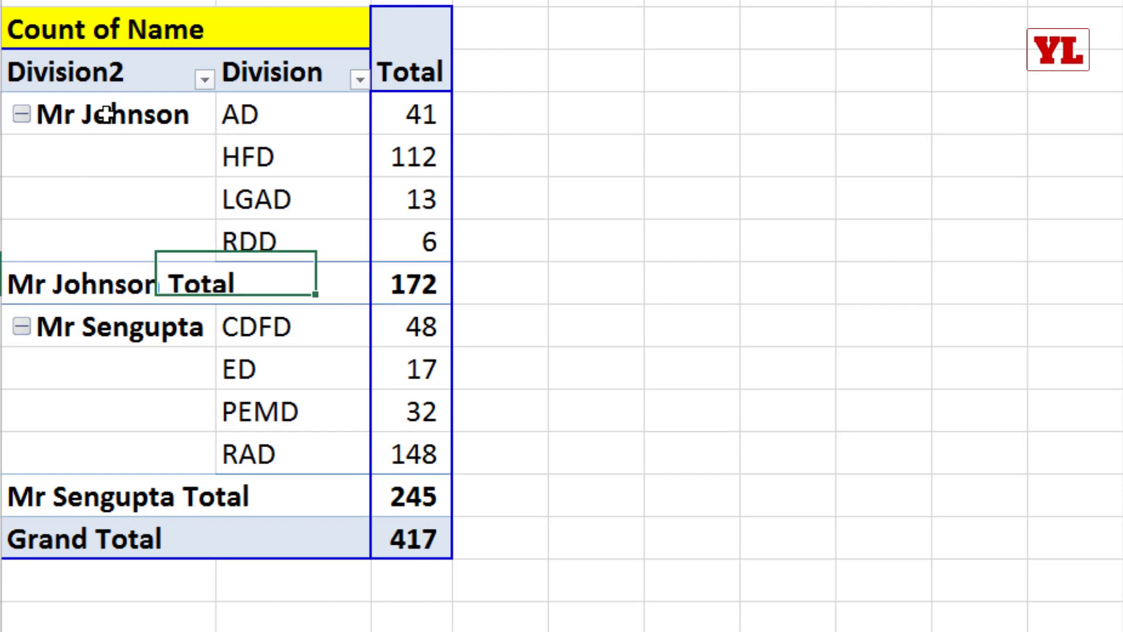
{"action": "right_click", "coordinate": [108, 115]}
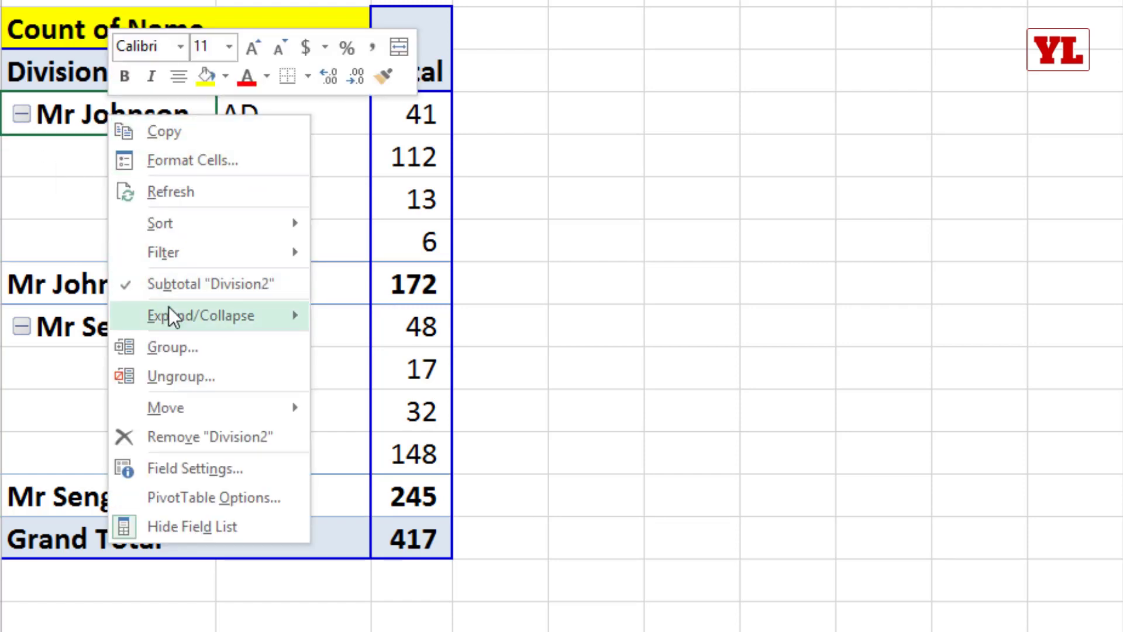
{"action": "mouse_move", "coordinate": [213, 323]}
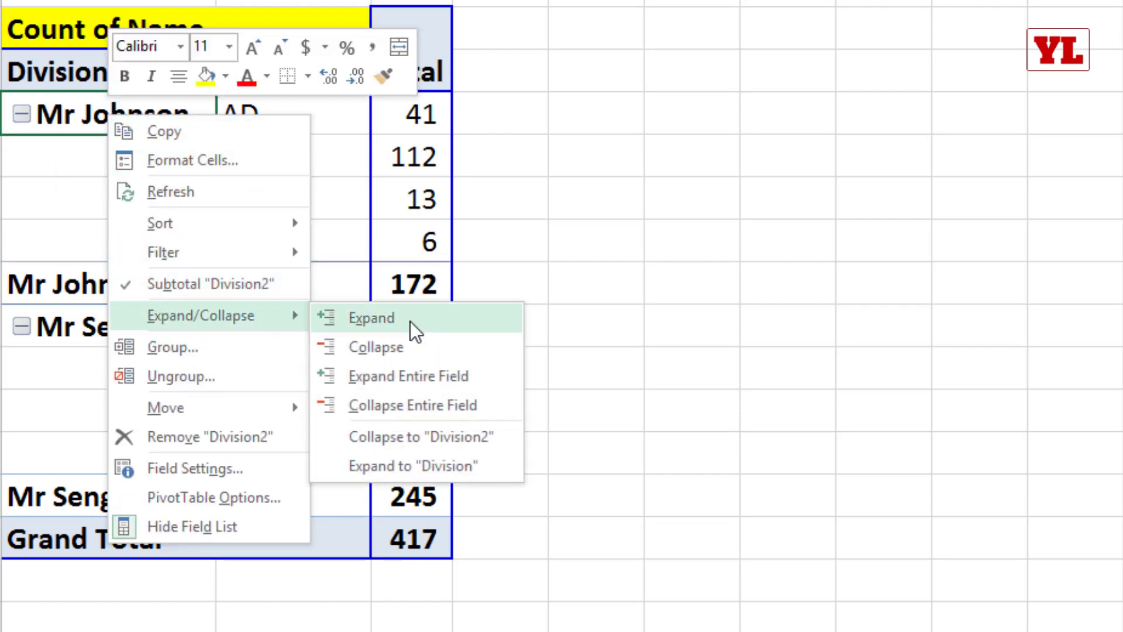
{"action": "left_click", "coordinate": [409, 407]}
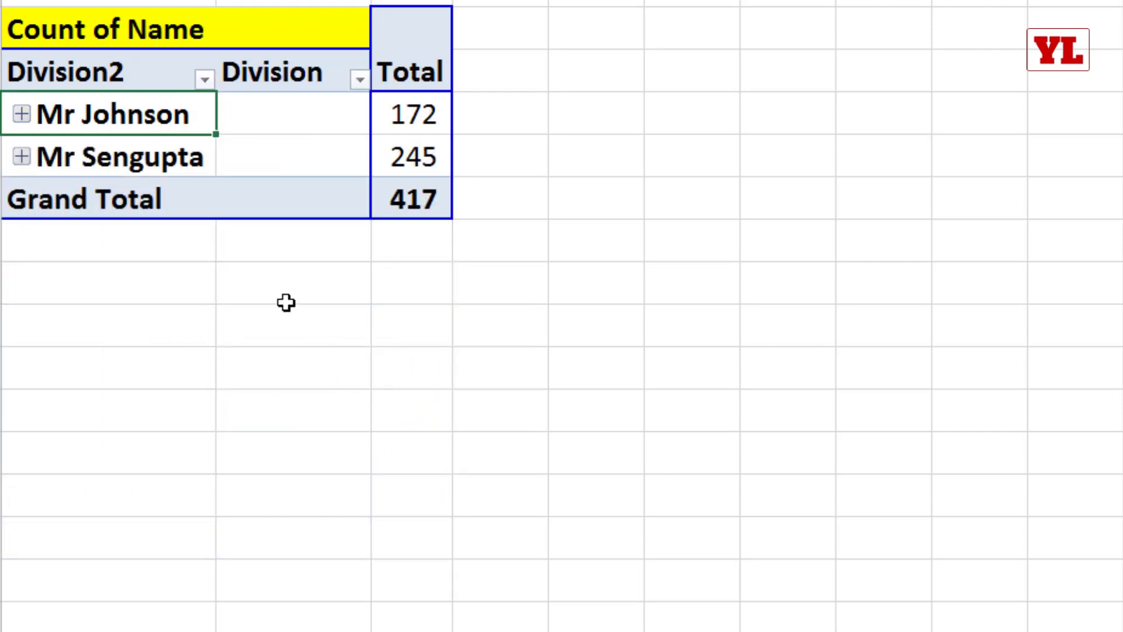
{"action": "left_click", "coordinate": [286, 301]}
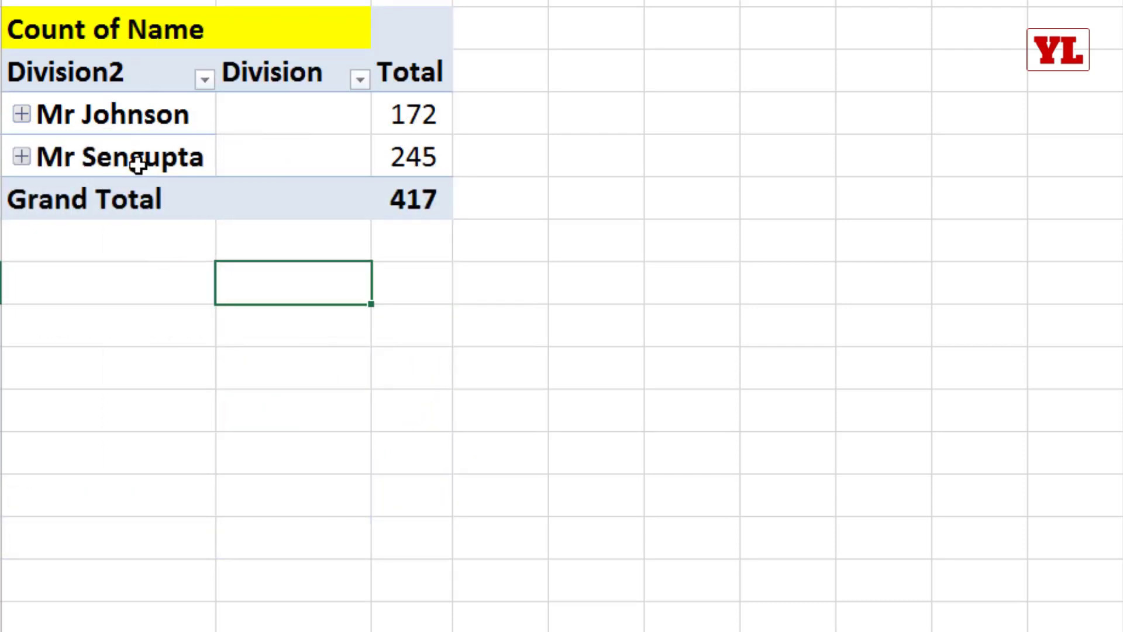
{"action": "left_click", "coordinate": [22, 114]}
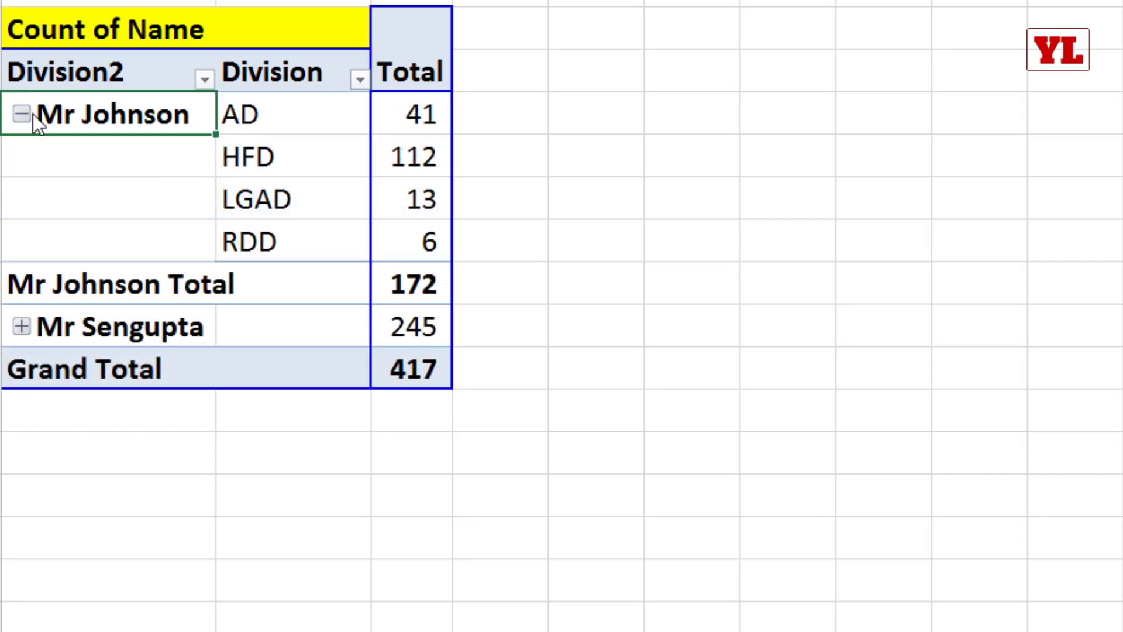
Make the Manual and Text entries in the GROUPING notes above the PivotTable bold.
{"action": "scroll", "coordinate": [380, 261], "scroll_direction": "up", "scroll_amount": 2}
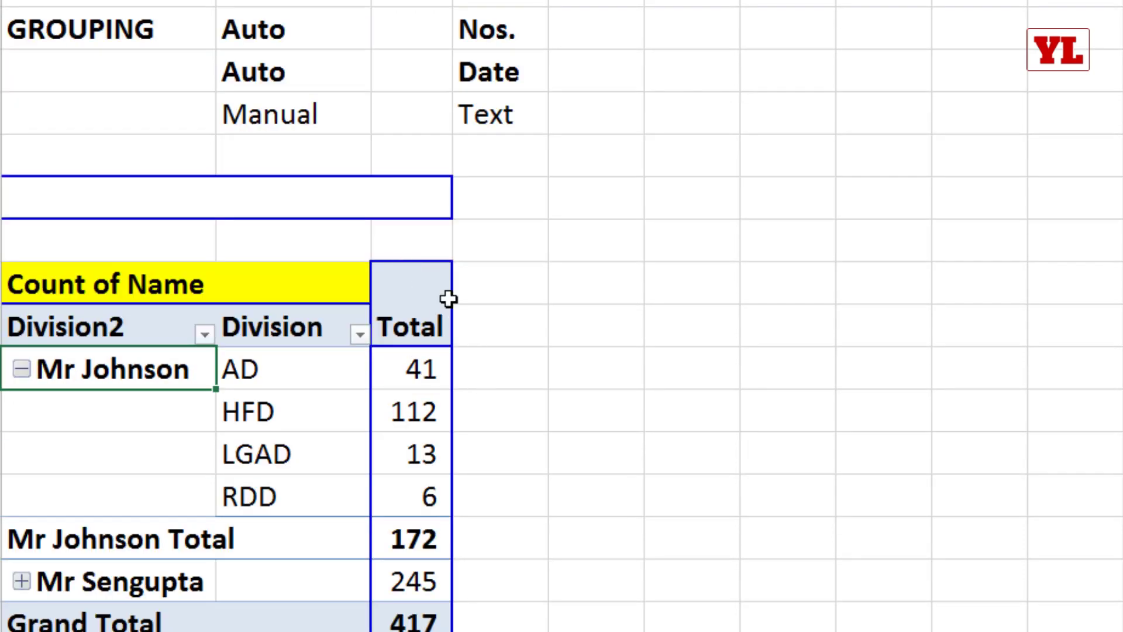
{"action": "left_click_drag", "start_coordinate": [261, 107], "coordinate": [486, 119]}
{"action": "key", "text": "ctrl+b"}
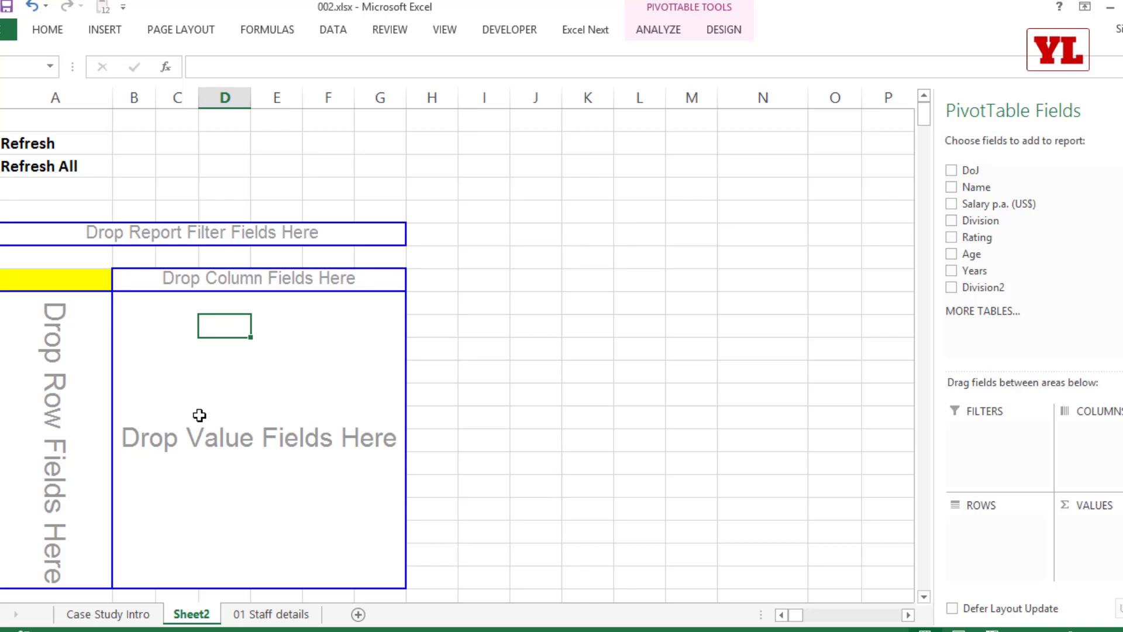
On the 01 Staff details sheet, try filling a salary and the HFD division down over the rows below, undoing each fill.
{"action": "left_click", "coordinate": [260, 615]}
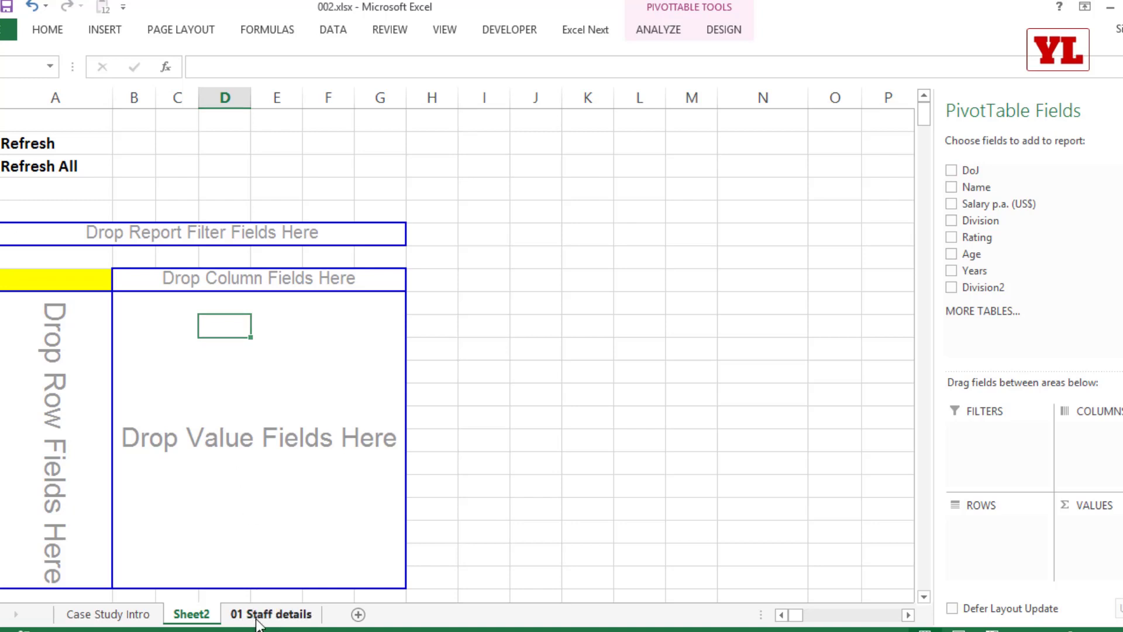
{"action": "left_click", "coordinate": [340, 173]}
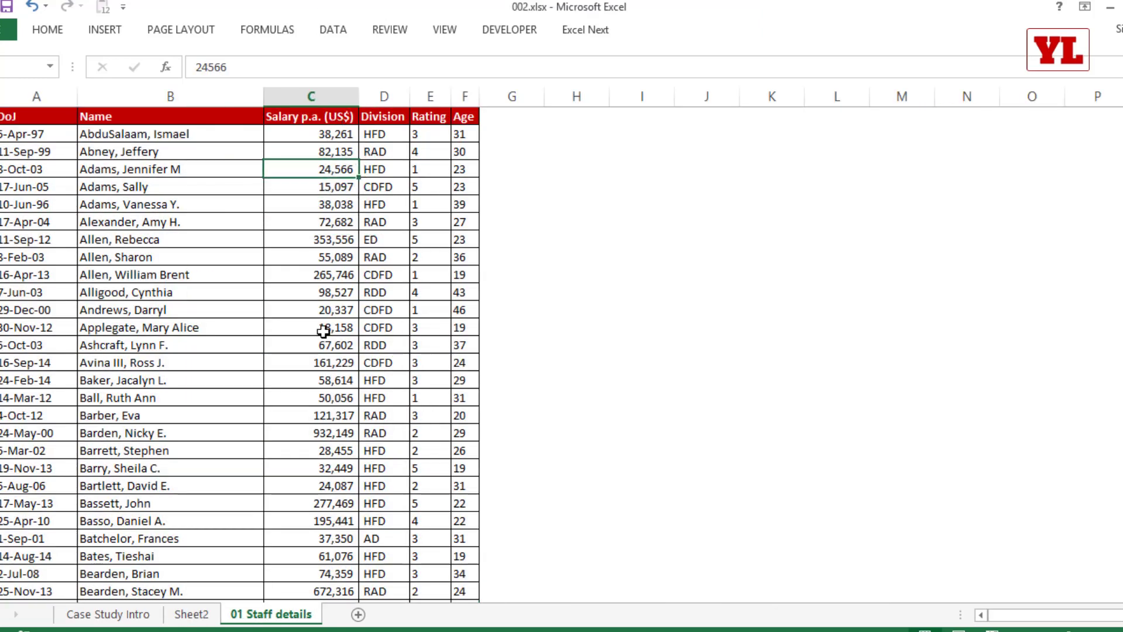
{"action": "left_click_drag", "start_coordinate": [358, 176], "coordinate": [360, 345]}
{"action": "key", "text": "ctrl+z"}
{"action": "left_click", "coordinate": [391, 170]}
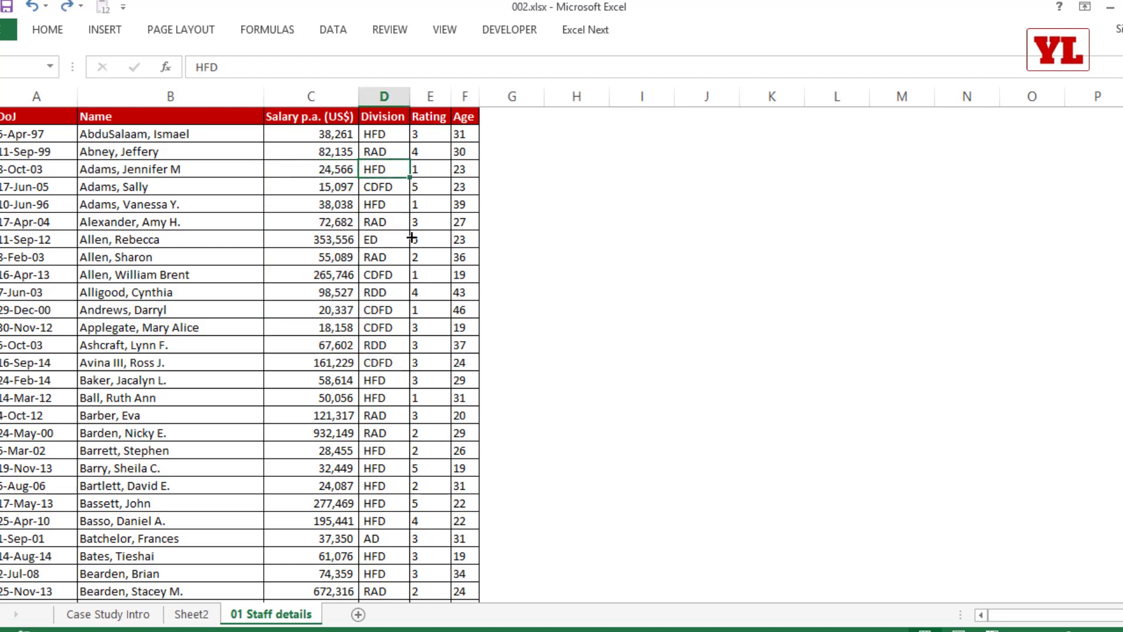
{"action": "left_click_drag", "start_coordinate": [411, 237], "coordinate": [408, 334]}
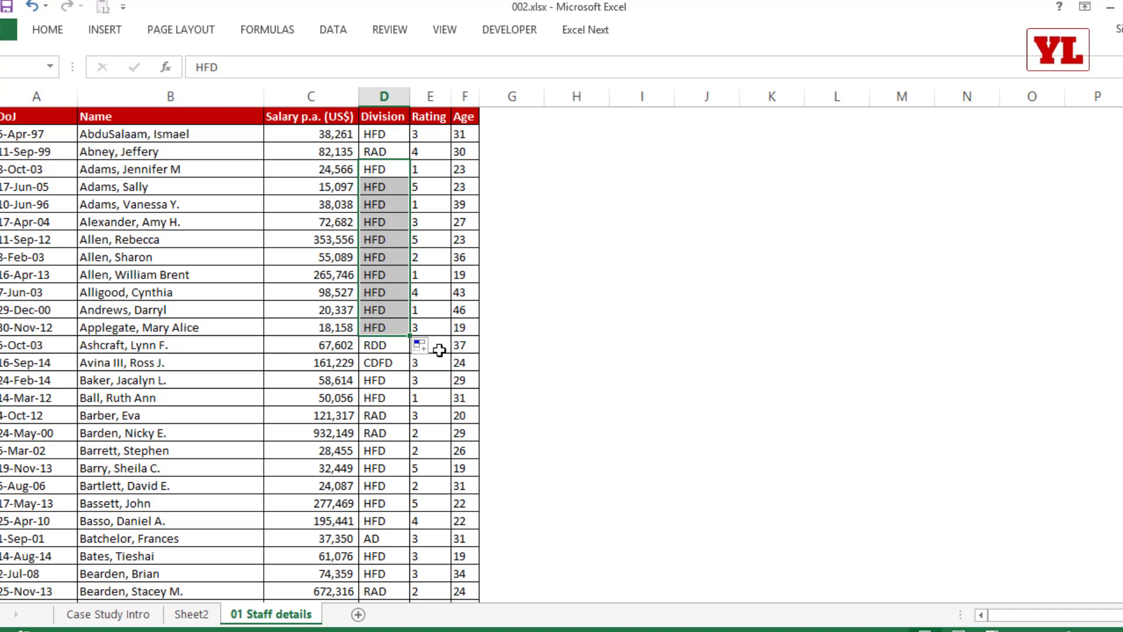
{"action": "key", "text": "ctrl+z"}
Examine the blank rows below the last staff record, and return to Sheet2.
{"action": "left_click", "coordinate": [280, 333]}
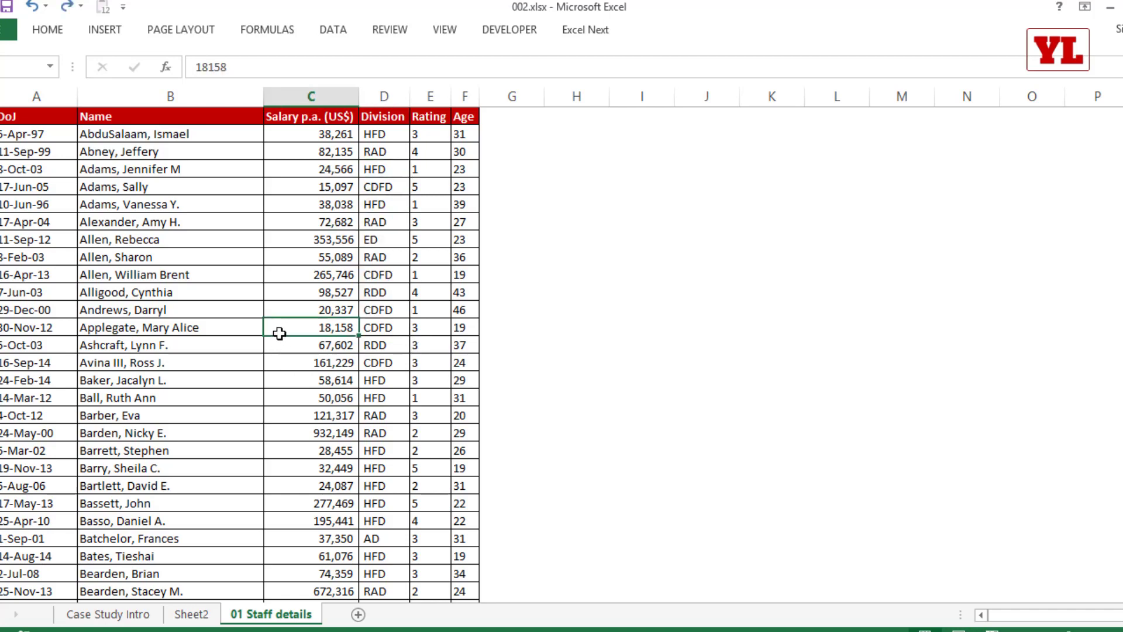
{"action": "key", "text": "ctrl+Down"}
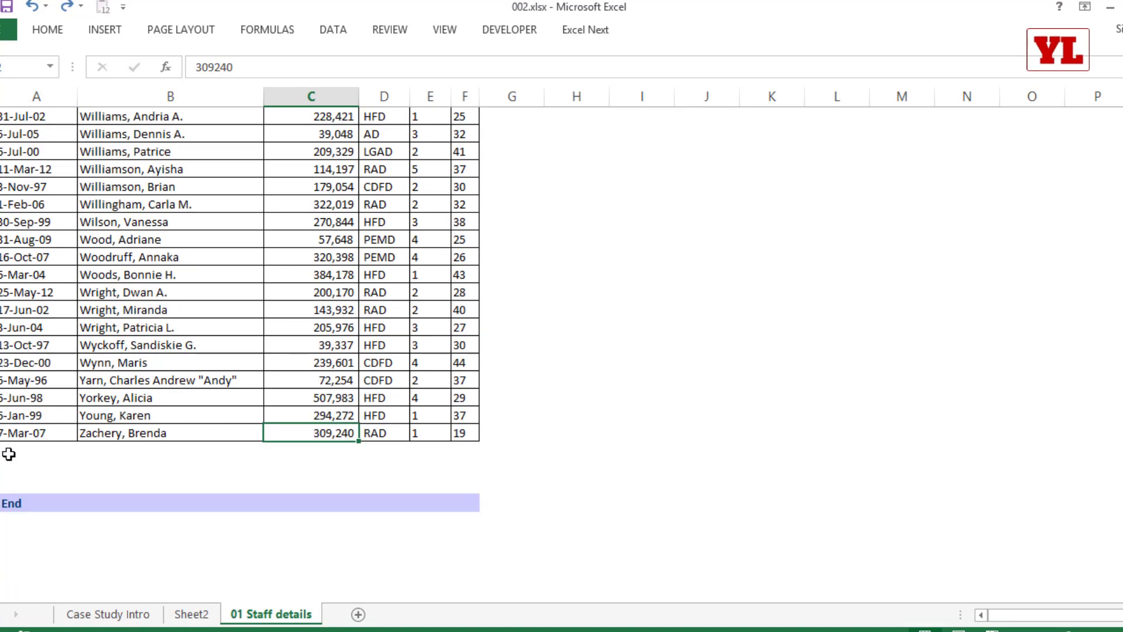
{"action": "mouse_move", "coordinate": [9, 453]}
{"action": "left_mouse_down"}
{"action": "mouse_move", "coordinate": [469, 444]}
{"action": "mouse_move", "coordinate": [456, 466]}
{"action": "mouse_move", "coordinate": [5, 459]}
{"action": "left_mouse_up"}
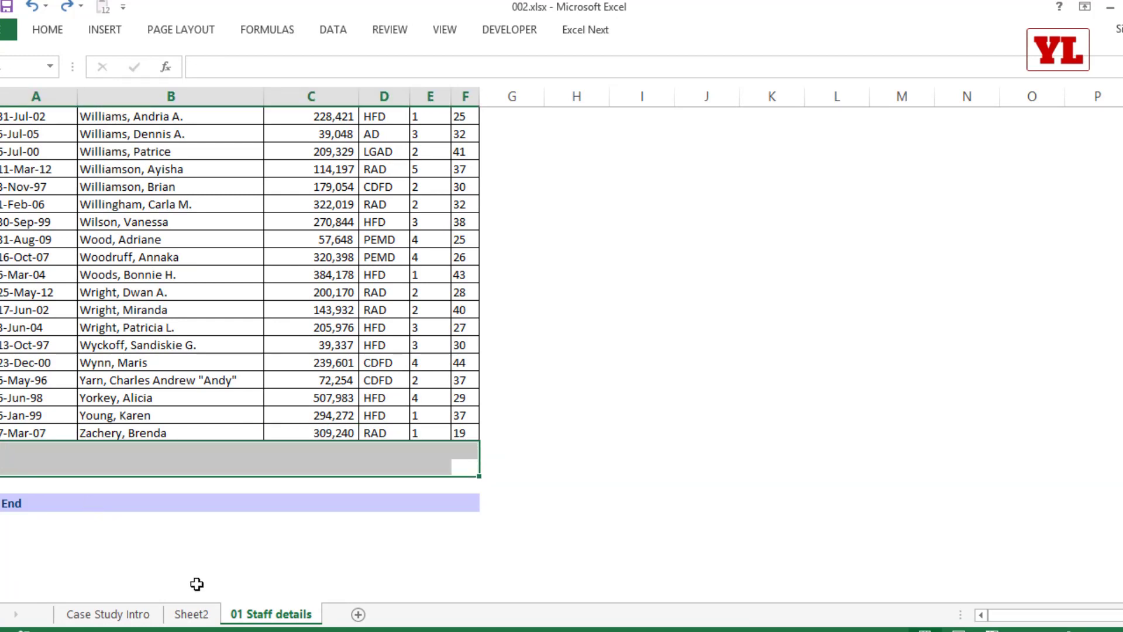
{"action": "left_click", "coordinate": [193, 614]}
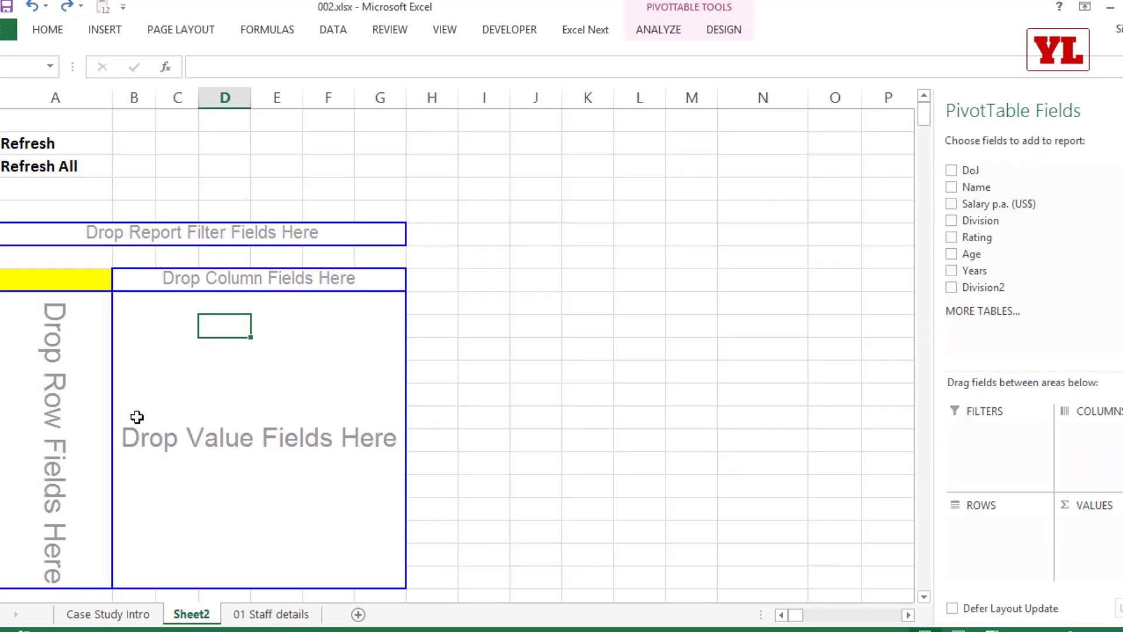
Build the Sheet2 PivotTable with Division in the rows and Count of Name as values, and select the AD row.
{"action": "left_click", "coordinate": [953, 223]}
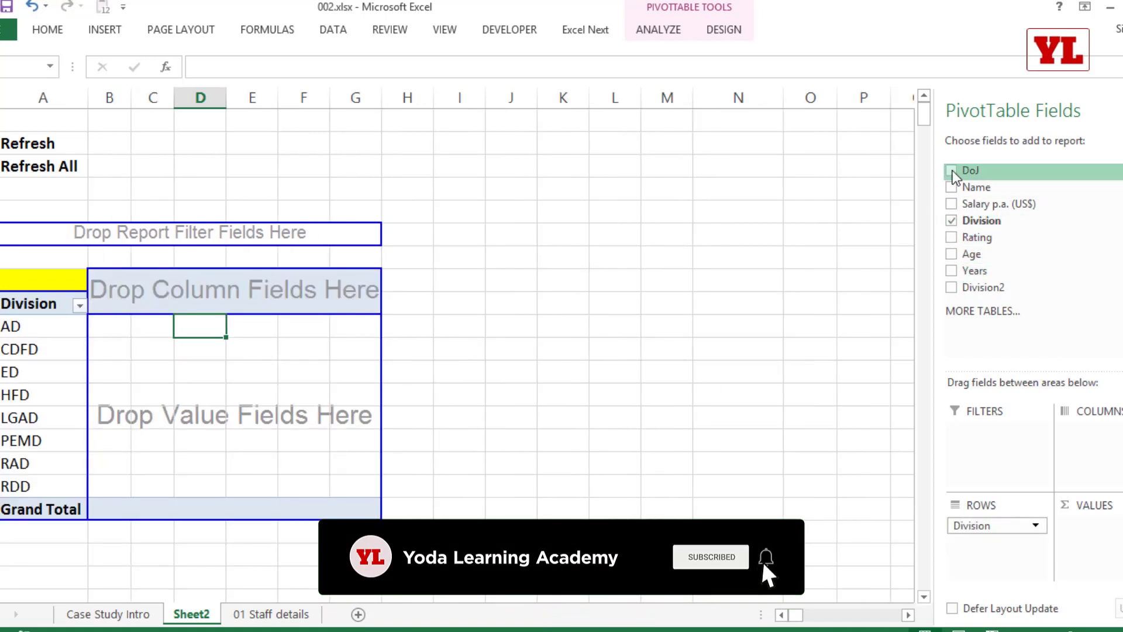
{"action": "left_click", "coordinate": [952, 187]}
{"action": "left_click", "coordinate": [951, 187]}
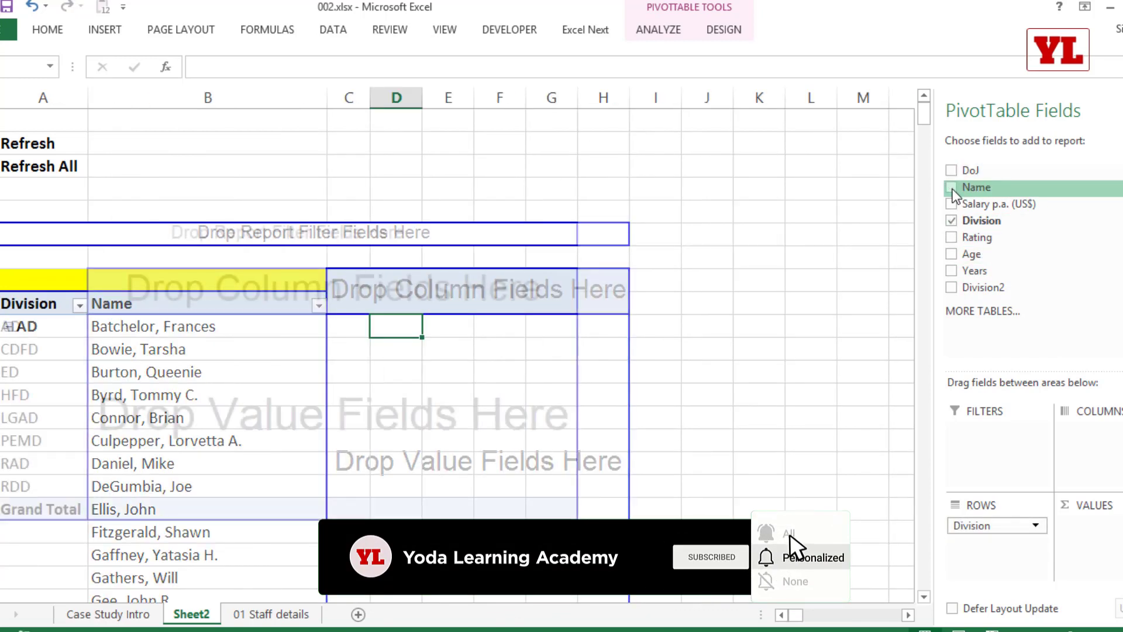
{"action": "left_click_drag", "start_coordinate": [292, 394], "coordinate": [226, 419]}
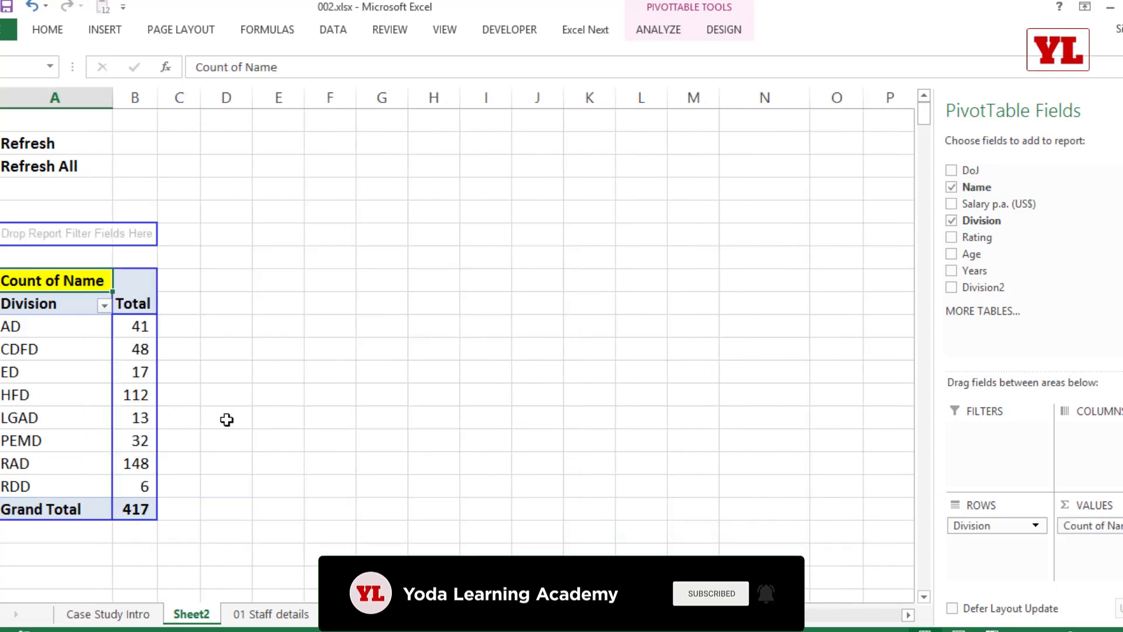
{"action": "scroll", "coordinate": [199, 399], "scroll_direction": "up", "scroll_amount": 2, "text": "ctrl"}
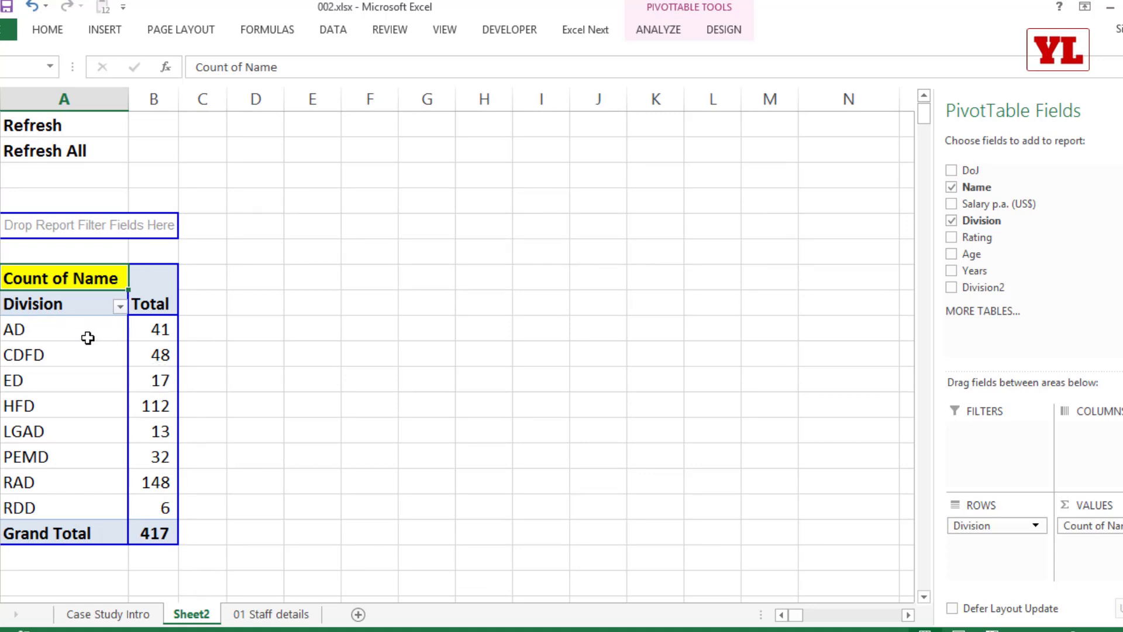
{"action": "left_click_drag", "start_coordinate": [52, 332], "coordinate": [159, 329]}
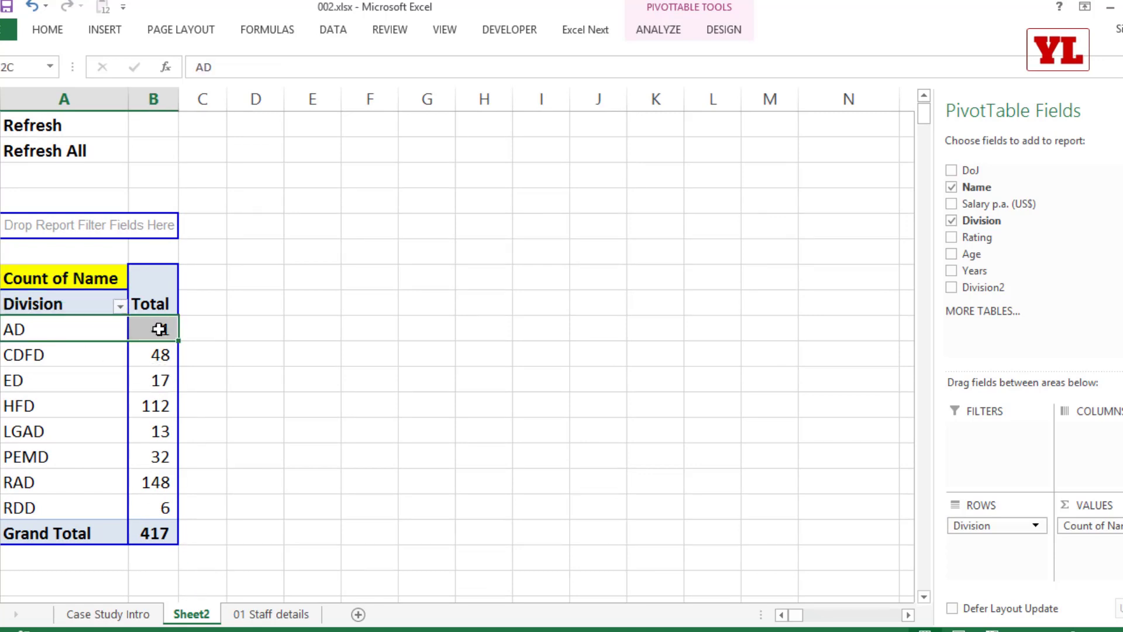
On the 01 Staff details sheet, change the first staff record's division to AD.
{"action": "left_click", "coordinate": [283, 614]}
{"action": "left_click", "coordinate": [390, 275]}
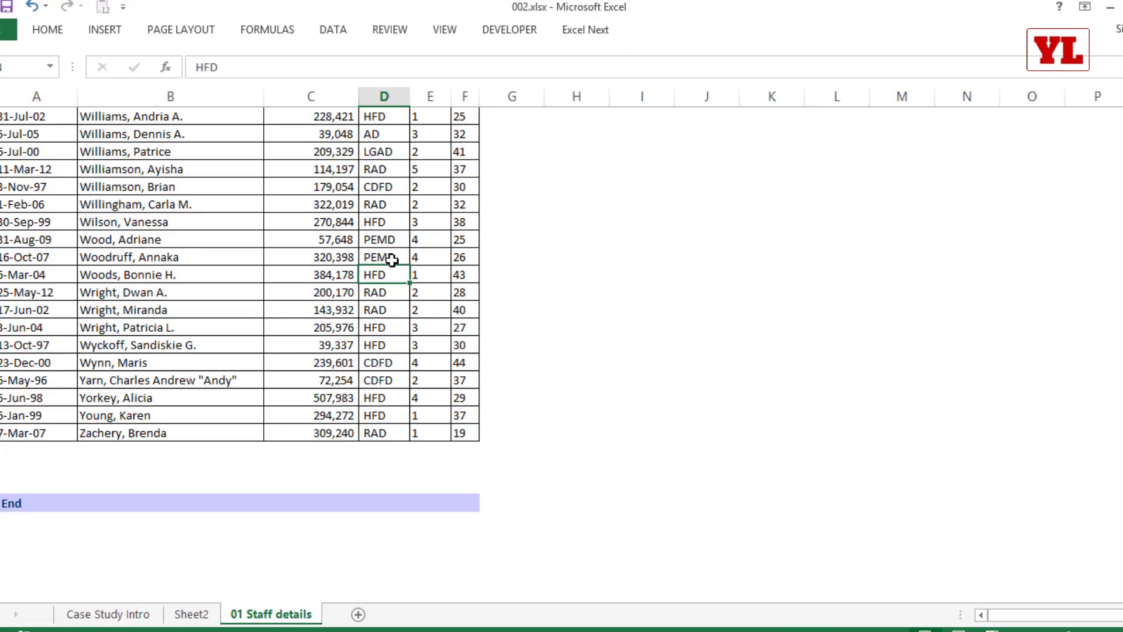
{"action": "key", "text": "ctrl+Up"}
{"action": "left_click", "coordinate": [391, 206]}
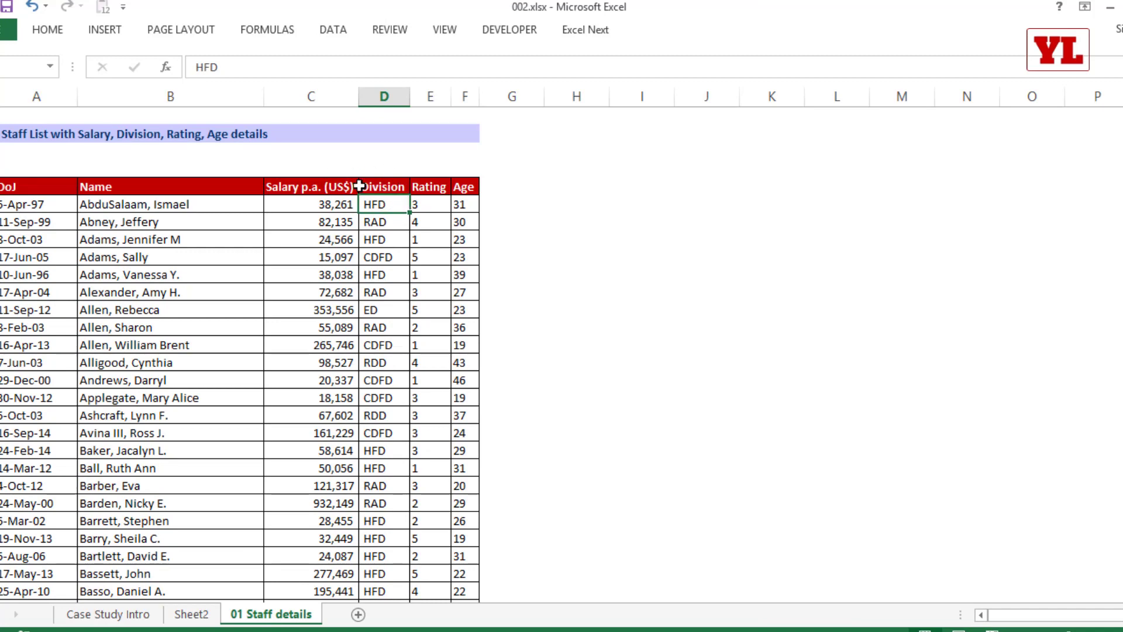
{"action": "type", "text": "AD"}
{"action": "left_click", "coordinate": [375, 273]}
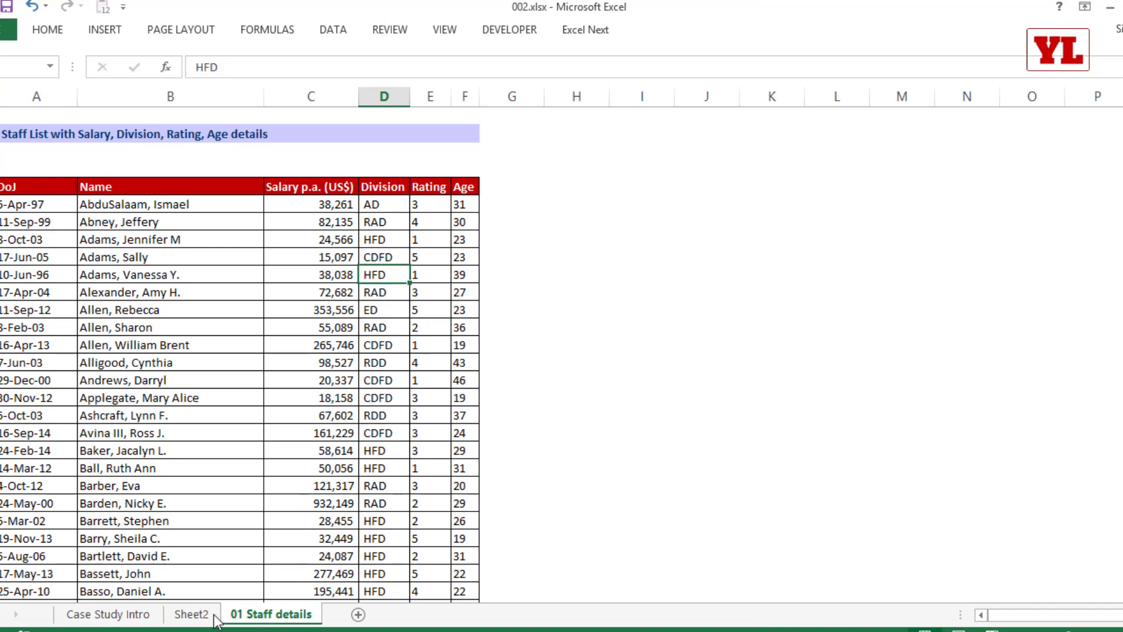
Refresh the Division PivotTable on Sheet2 so it picks up the edited division from the staff list.
{"action": "left_click", "coordinate": [191, 615]}
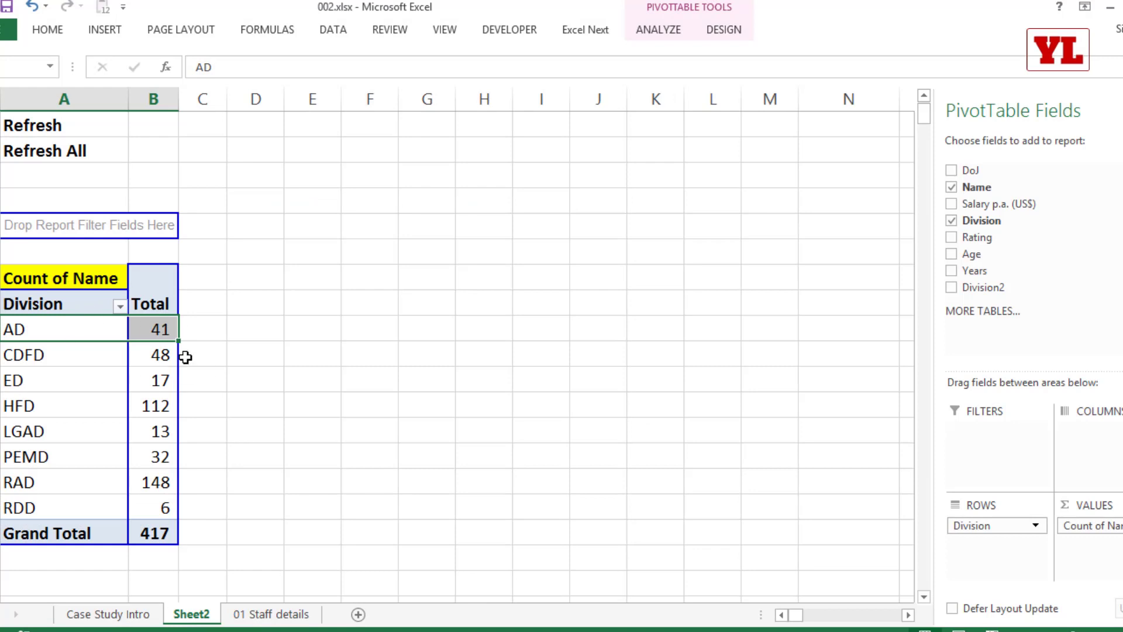
{"action": "left_click", "coordinate": [89, 366]}
{"action": "left_click", "coordinate": [82, 332]}
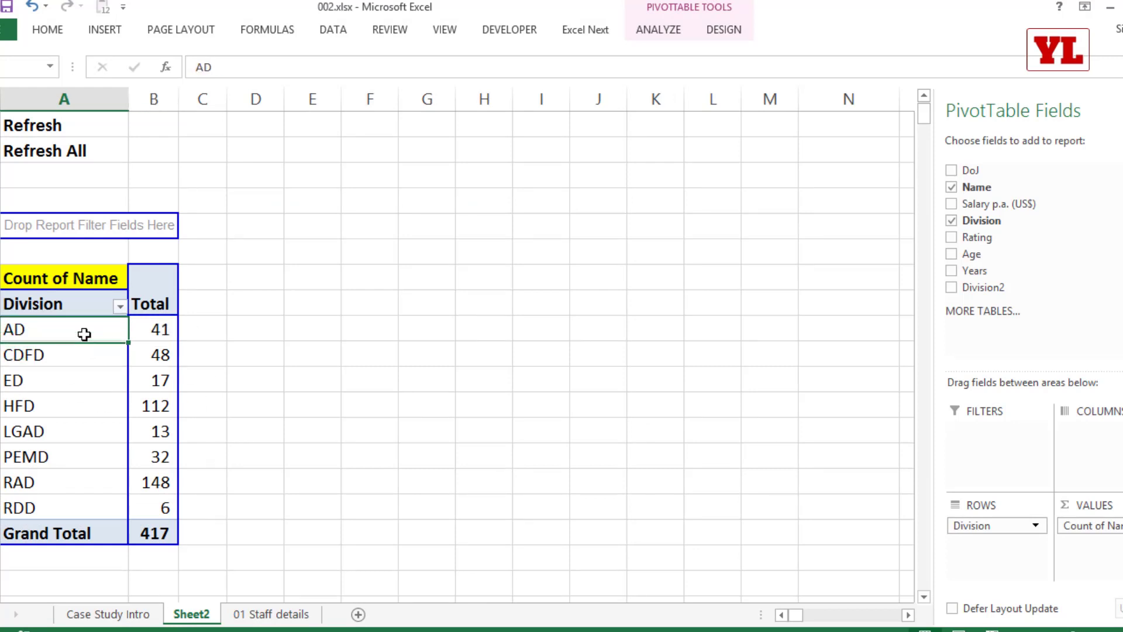
{"action": "right_click", "coordinate": [82, 332]}
{"action": "right_click", "coordinate": [58, 439]}
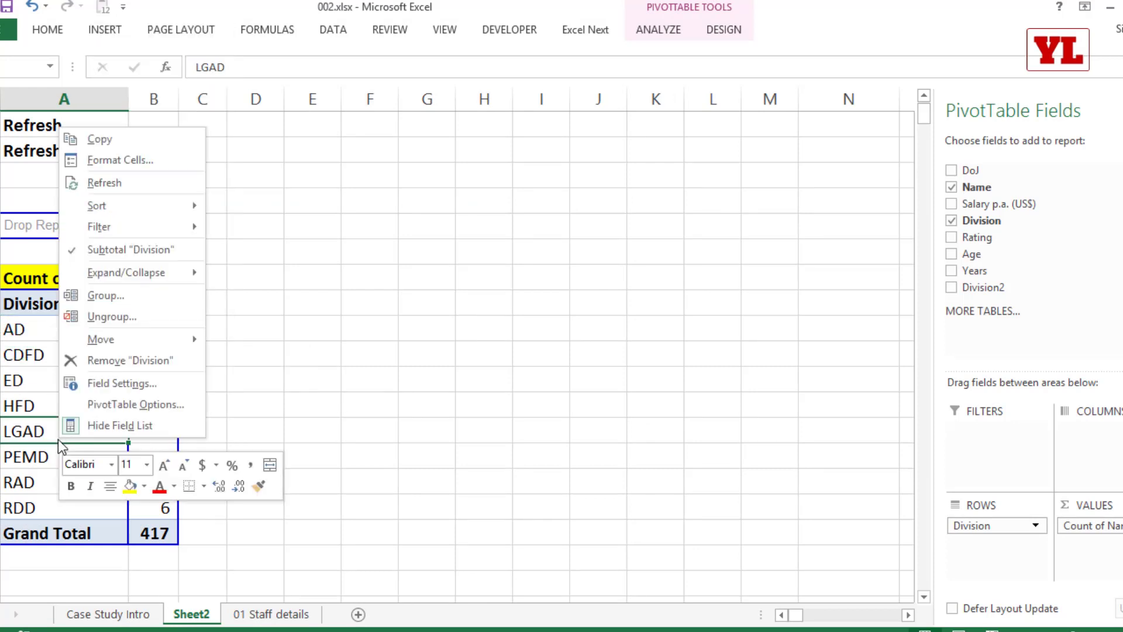
{"action": "left_click", "coordinate": [94, 183]}
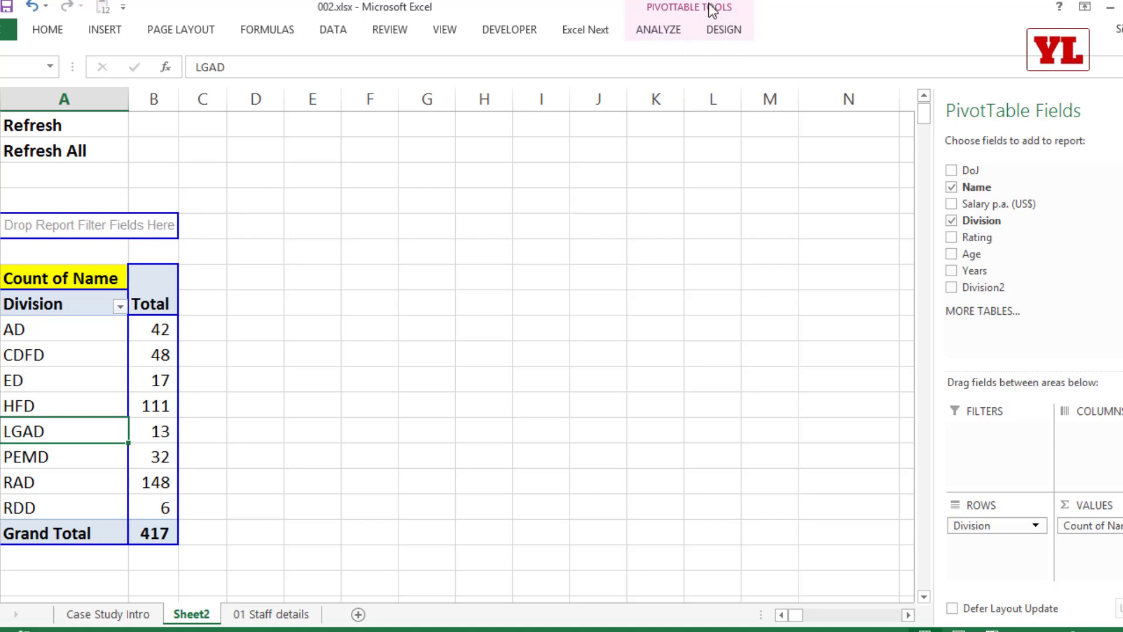
Display the PivotTable's available Refresh commands among its analysis tools.
{"action": "double_click", "coordinate": [656, 26]}
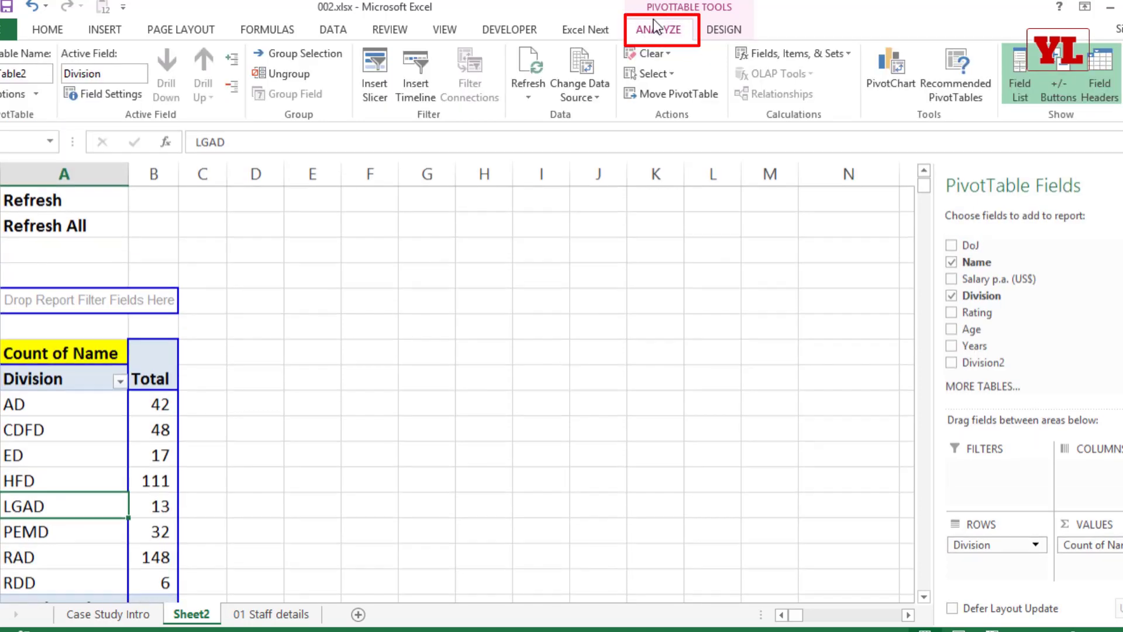
{"action": "left_click", "coordinate": [529, 97]}
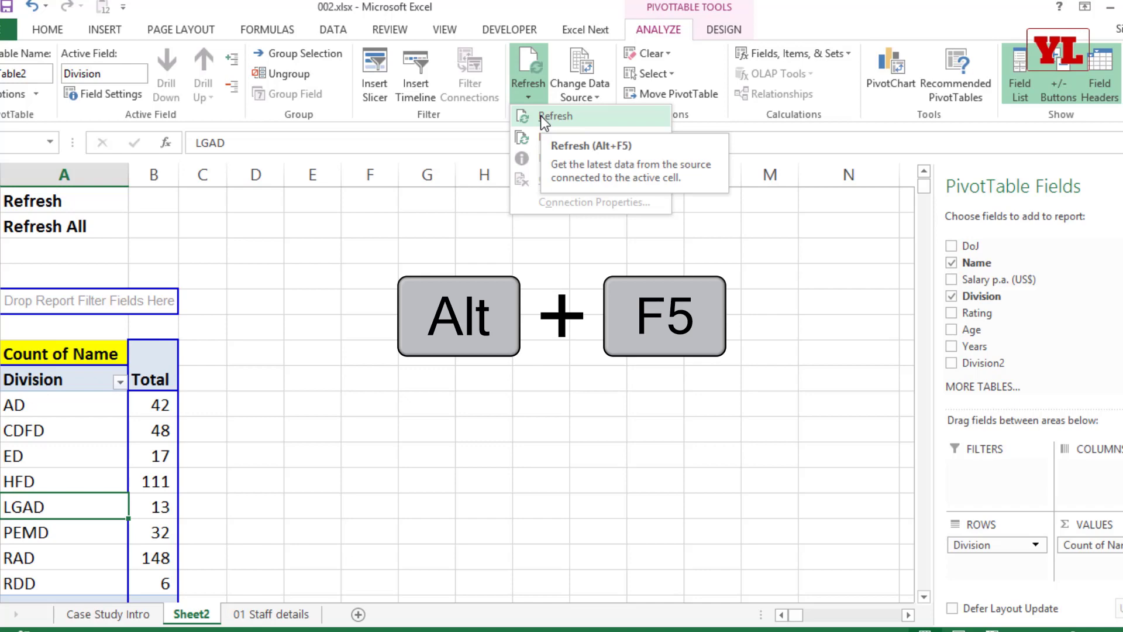
Refresh the Count of Name pivot table from its source data.
{"action": "left_click", "coordinate": [540, 115]}
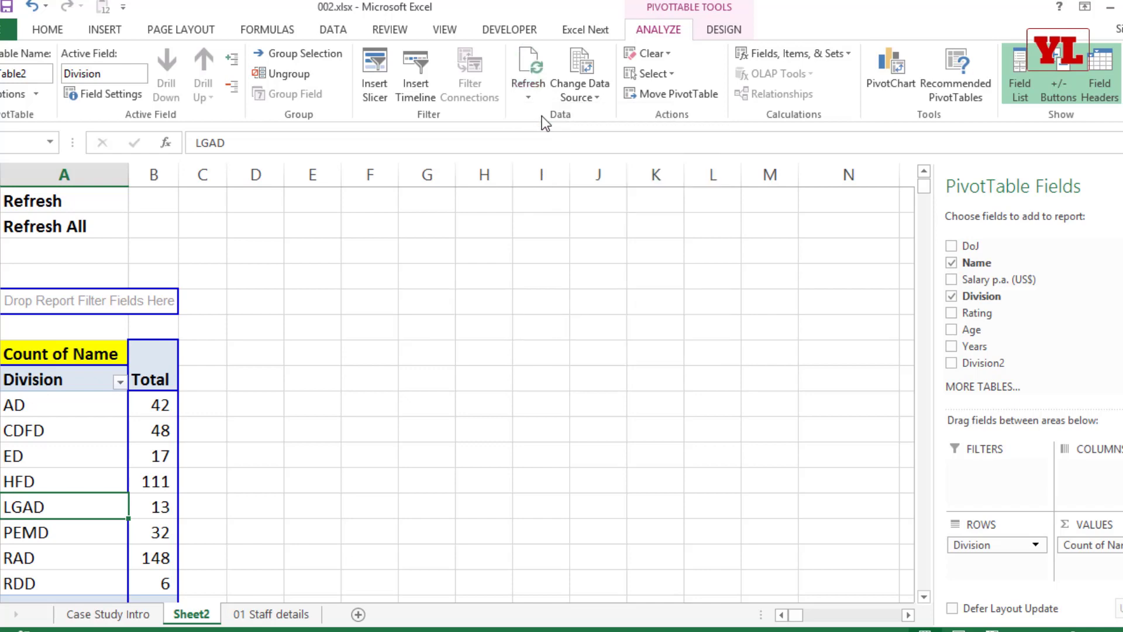
{"action": "left_click", "coordinate": [533, 98]}
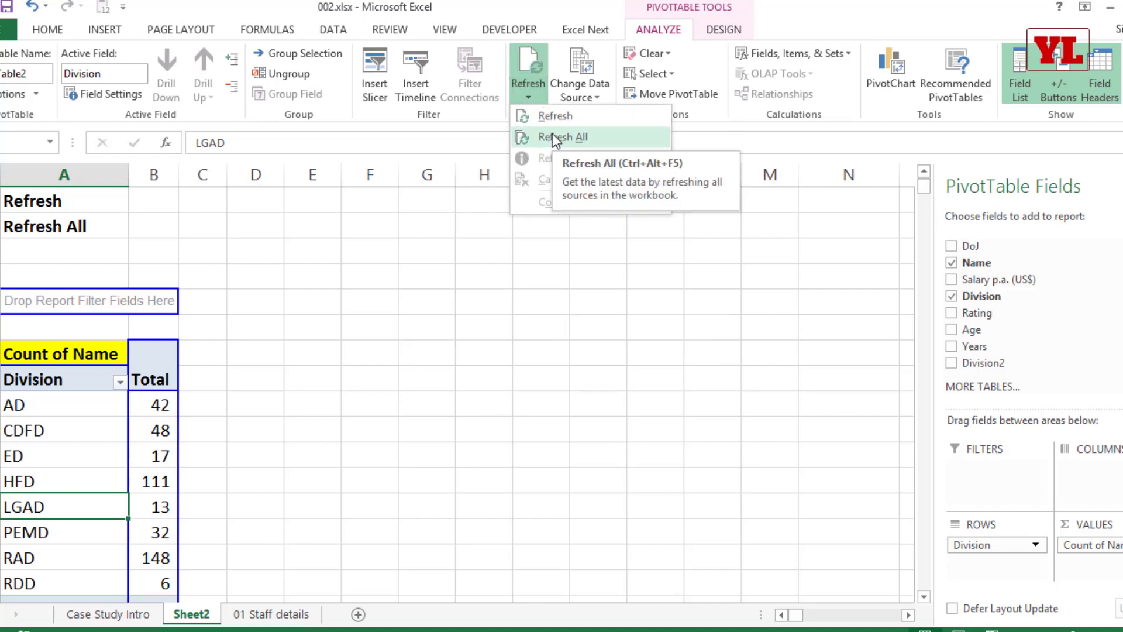
{"action": "left_click", "coordinate": [101, 463]}
Copy the whole Count of Name pivot table and paste the duplicate at column I, level with the original.
{"action": "scroll", "coordinate": [172, 398], "scroll_direction": "down", "scroll_amount": 5}
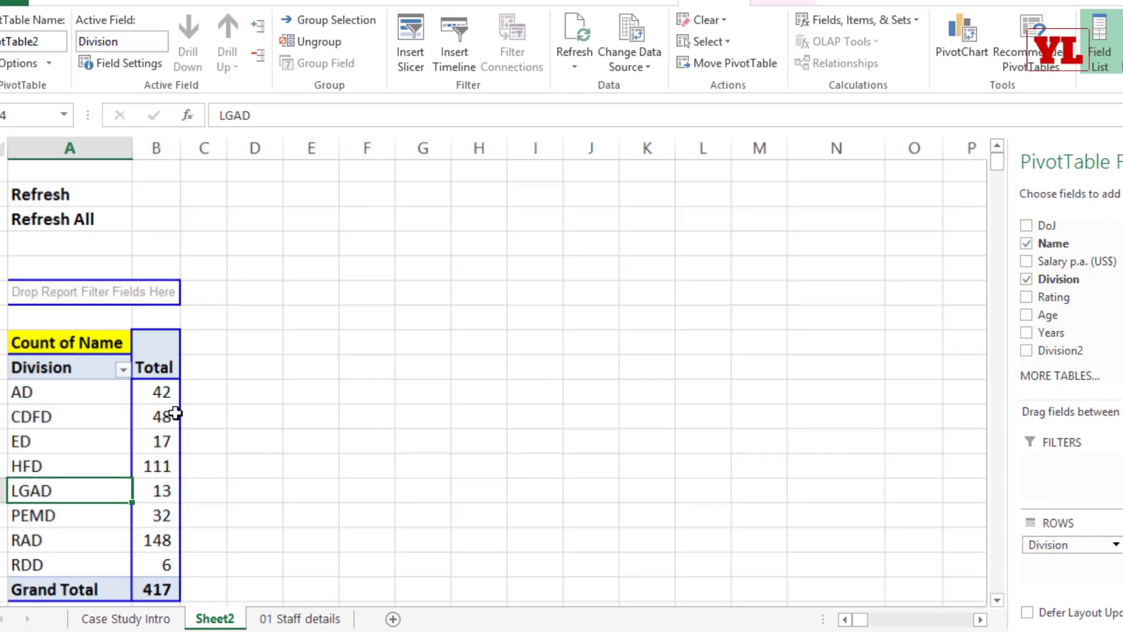
{"action": "left_click_drag", "start_coordinate": [91, 431], "coordinate": [22, 238]}
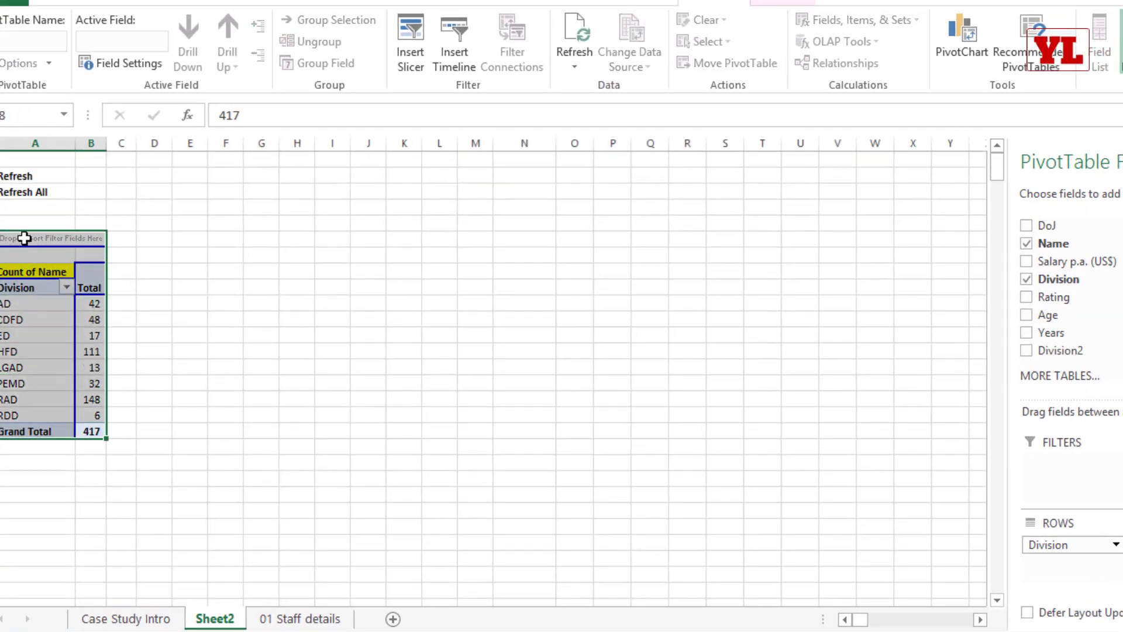
{"action": "key", "text": "ctrl+c"}
{"action": "left_click", "coordinate": [347, 237]}
{"action": "key", "text": "ctrl+v"}
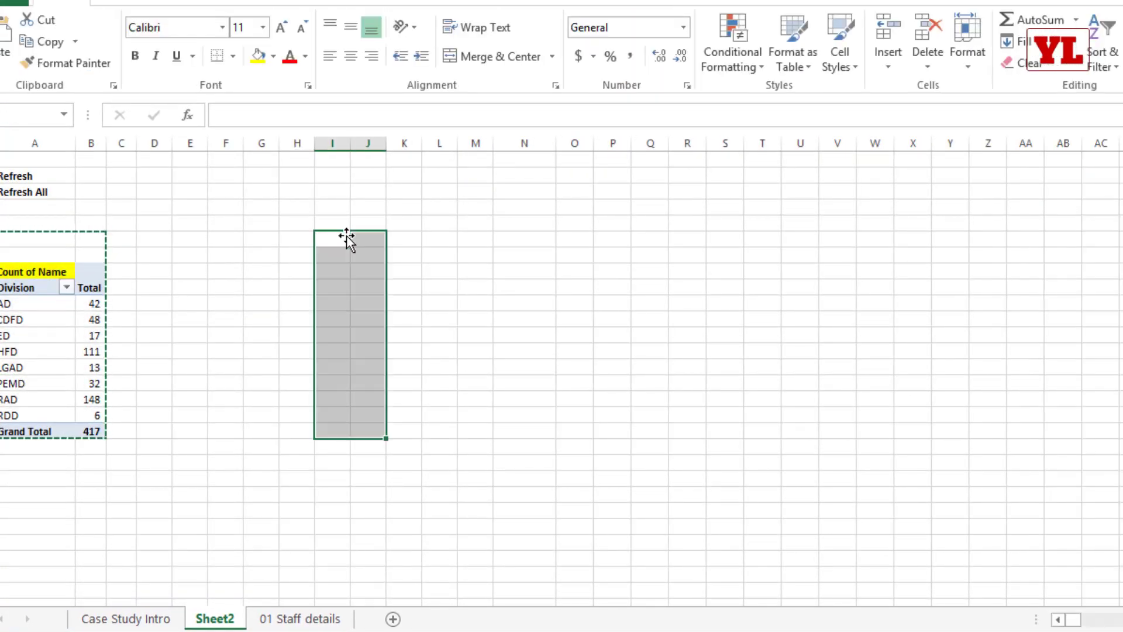
{"action": "left_click", "coordinate": [359, 302]}
{"action": "left_click", "coordinate": [341, 320]}
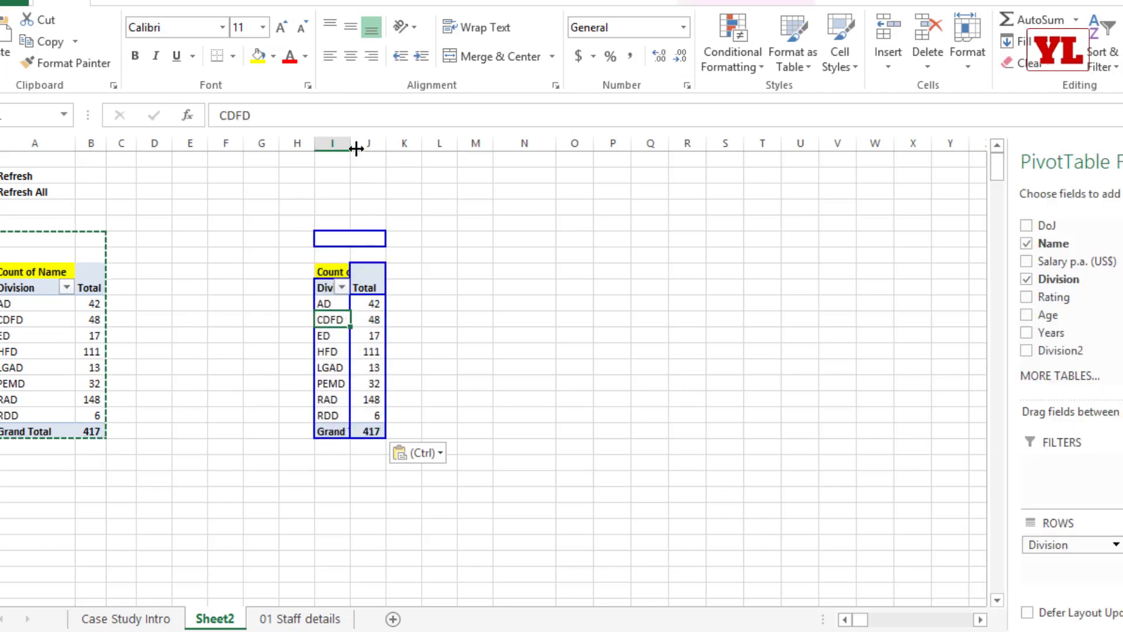
Widen column I and delete the empty columns D to G between the two pivot tables.
{"action": "left_click_drag", "start_coordinate": [351, 145], "coordinate": [373, 146]}
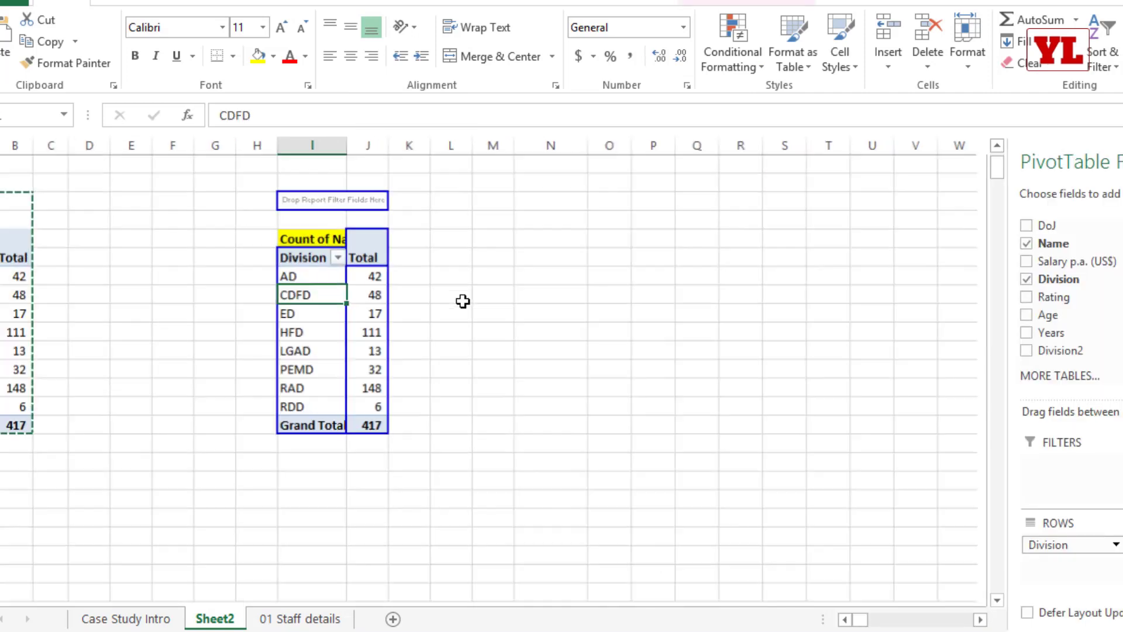
{"action": "scroll", "coordinate": [462, 301], "scroll_direction": "up", "scroll_amount": 2, "text": "ctrl"}
{"action": "left_click_drag", "start_coordinate": [861, 619], "coordinate": [849, 618]}
{"action": "left_click_drag", "start_coordinate": [368, 144], "coordinate": [208, 140]}
{"action": "key", "text": "ctrl+minus"}
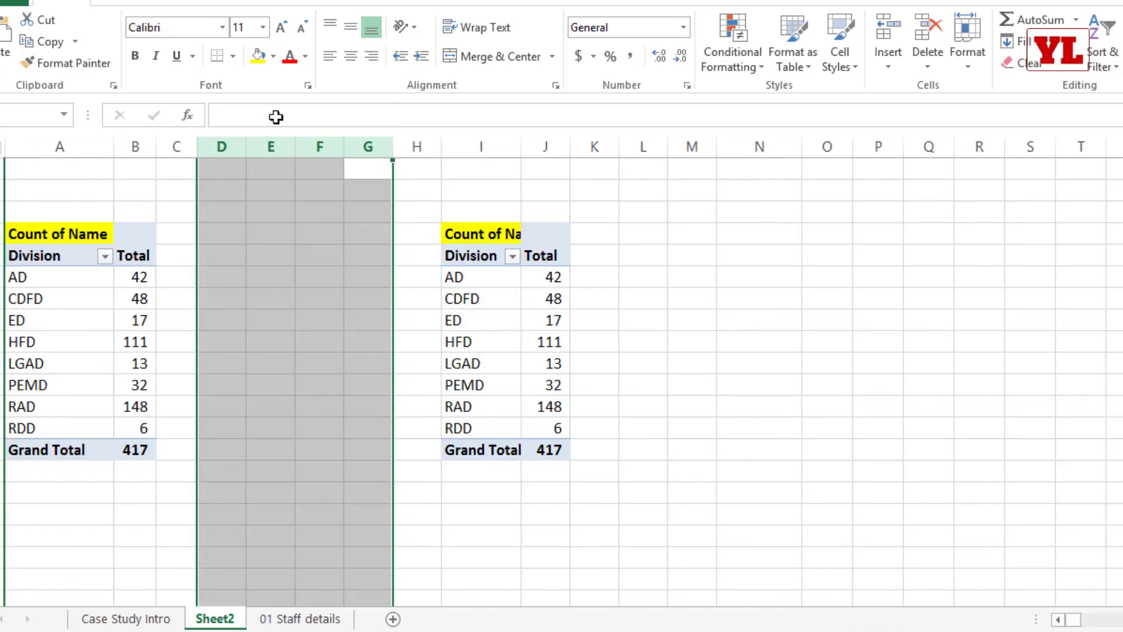
Replace Name with Salary p.a. (US$) as the copied pivot table's value field and summarize it by Sum.
{"action": "left_click", "coordinate": [285, 310]}
{"action": "left_click", "coordinate": [1026, 243]}
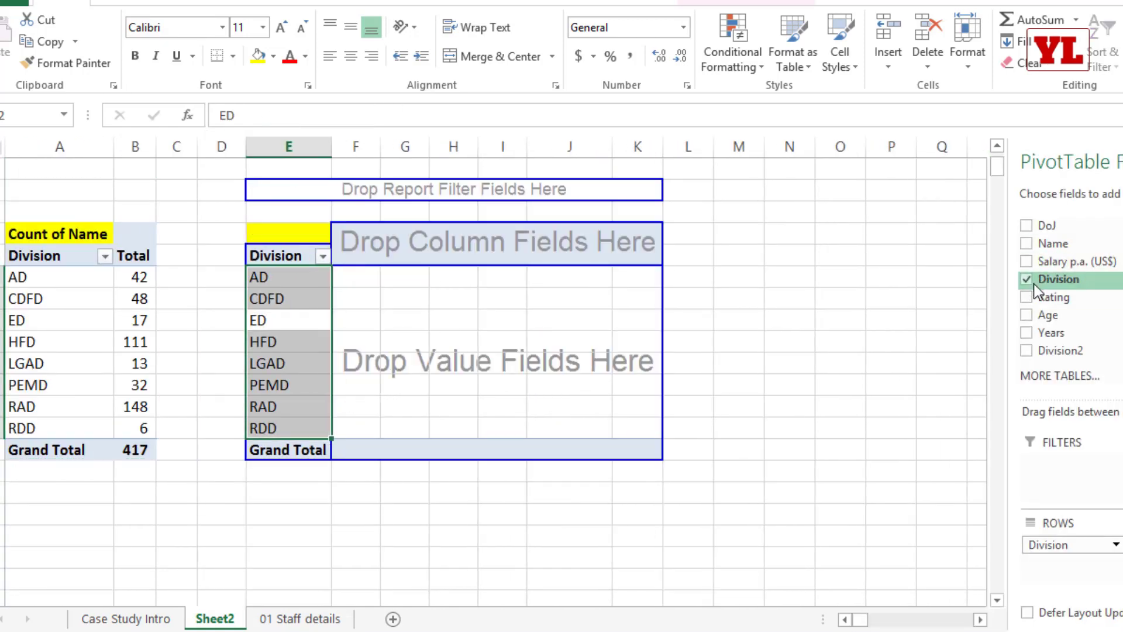
{"action": "left_click", "coordinate": [1025, 261]}
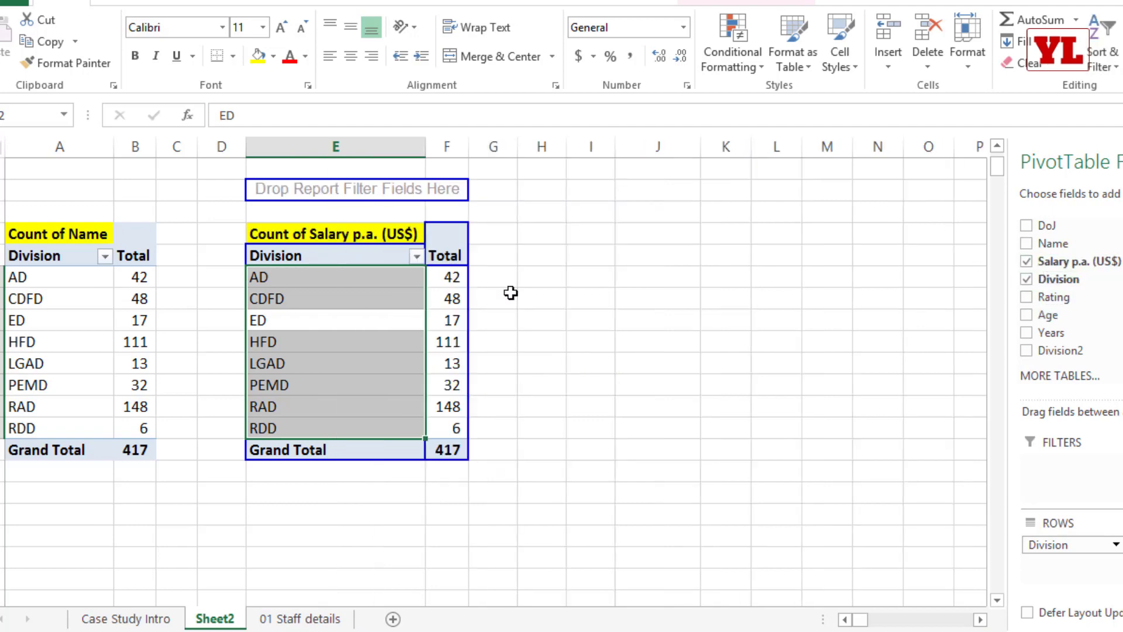
{"action": "left_click", "coordinate": [303, 235]}
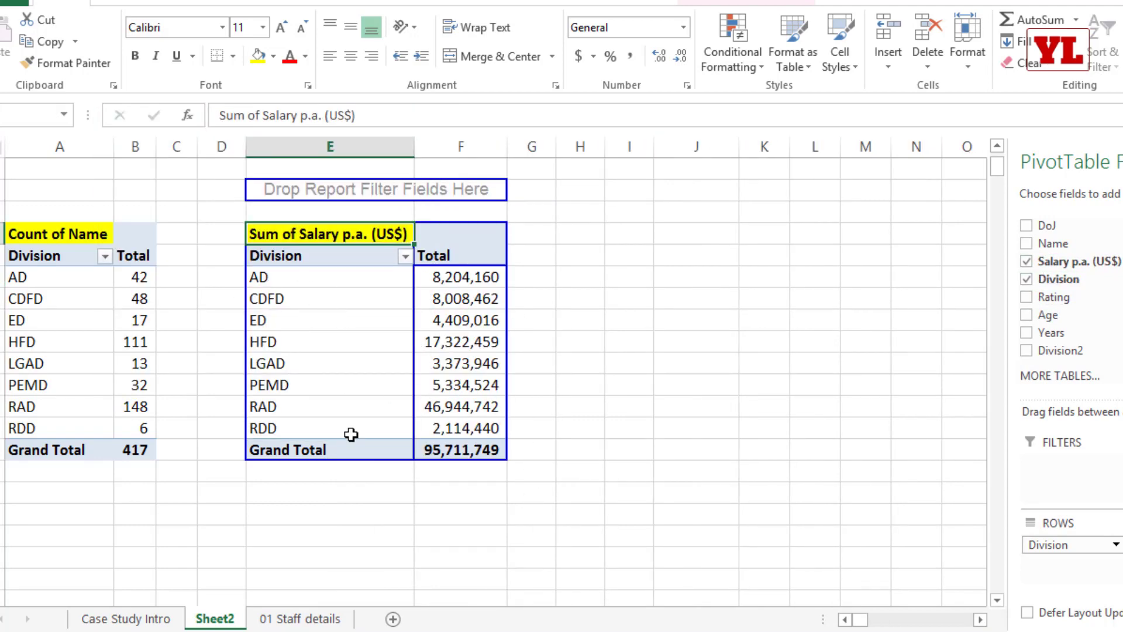
Use Refresh All from the salary pivot table to update every data source in the workbook.
{"action": "right_click", "coordinate": [359, 323]}
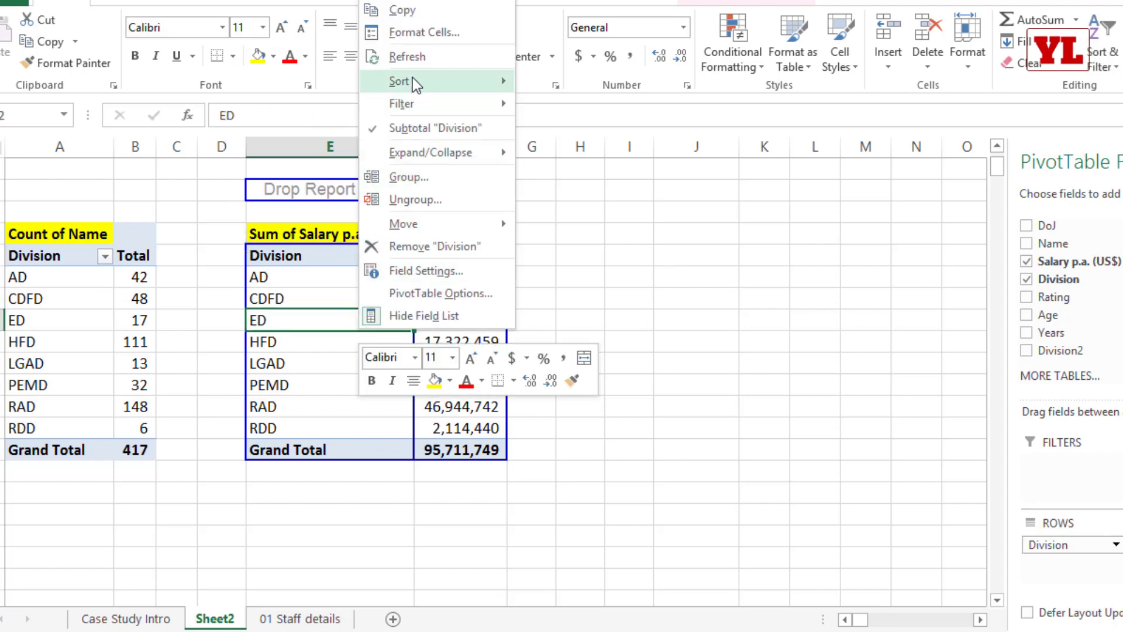
{"action": "left_click", "coordinate": [324, 311]}
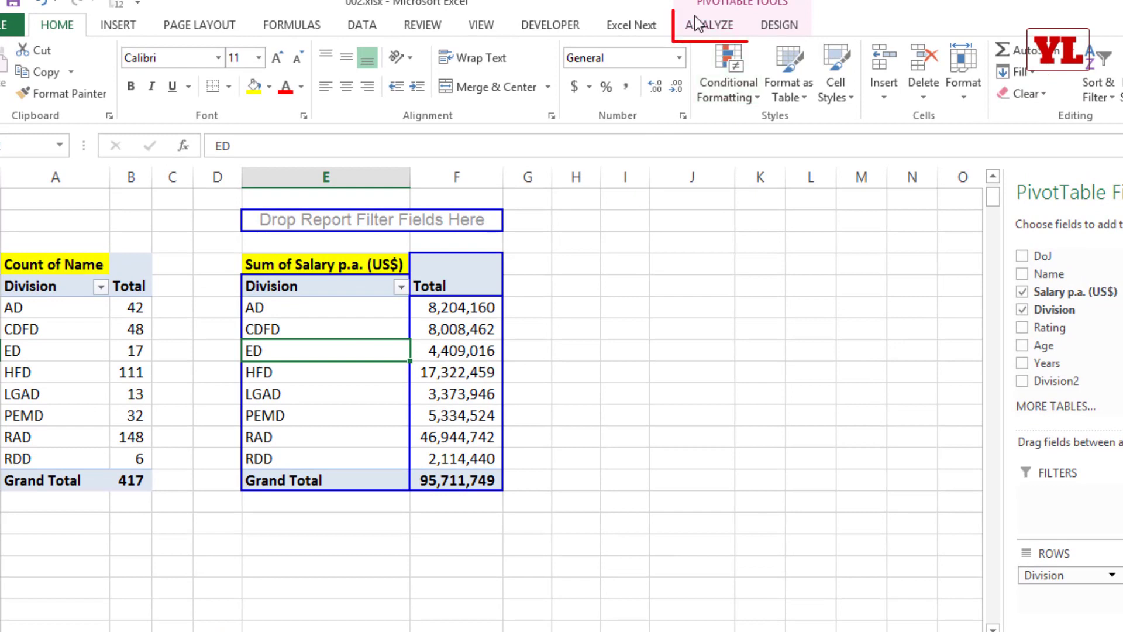
{"action": "left_click", "coordinate": [710, 24]}
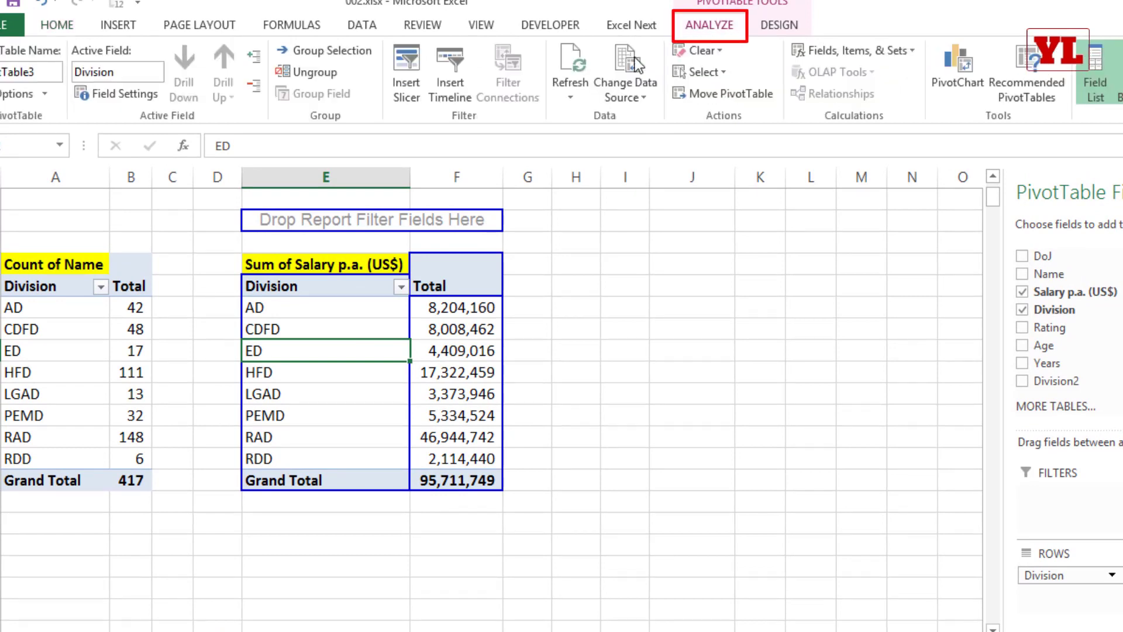
{"action": "left_click", "coordinate": [573, 96]}
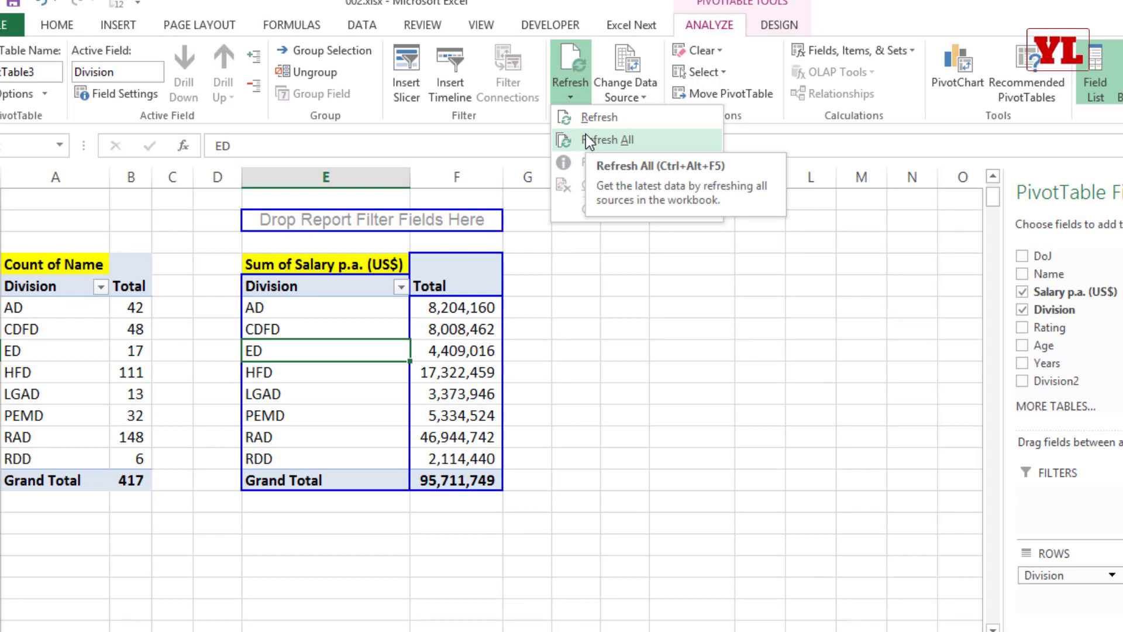
{"action": "left_click", "coordinate": [589, 141]}
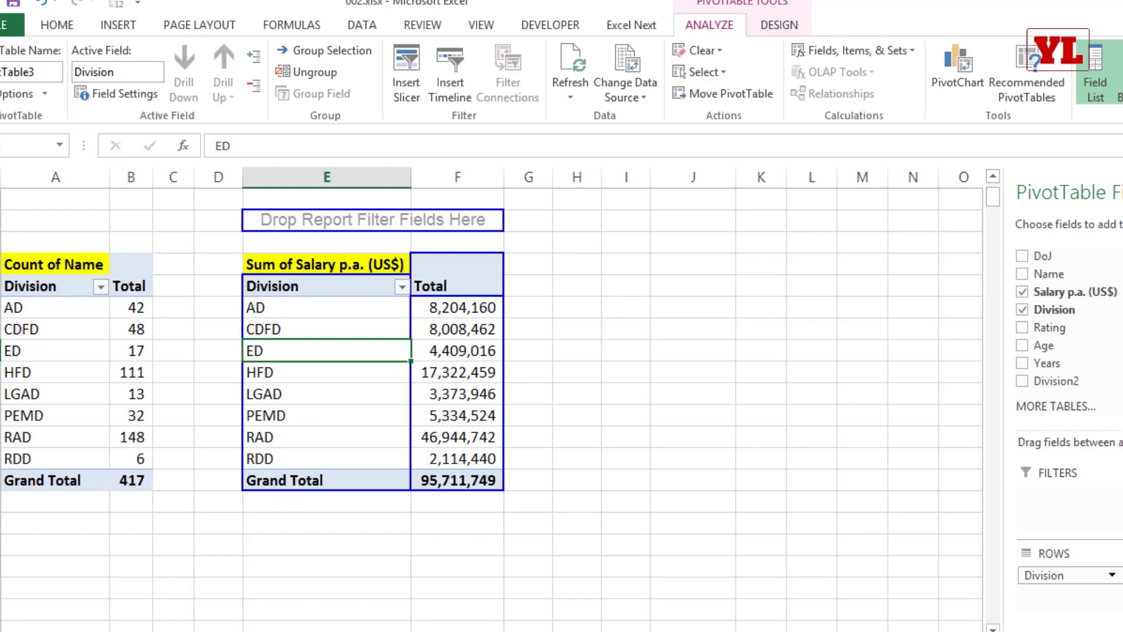
On the 01 Staff details sheet, enter the date 1/19/2015 in column A of the first empty row below the data.
{"action": "left_click", "coordinate": [245, 631]}
{"action": "left_click", "coordinate": [176, 404]}
{"action": "key", "text": "ctrl+Down"}
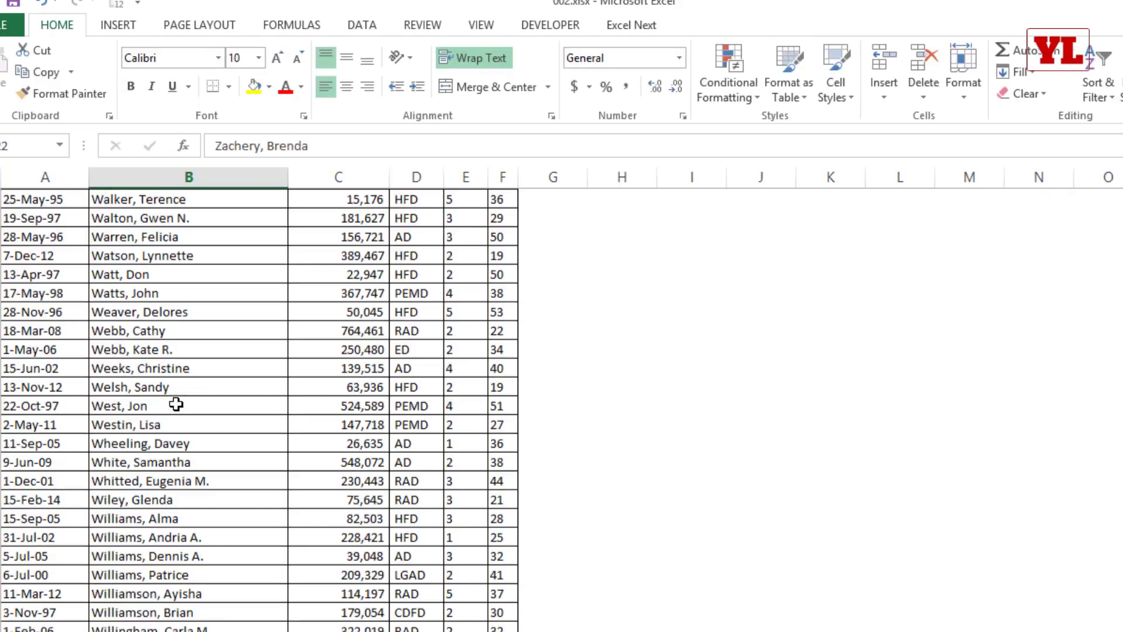
{"action": "scroll", "coordinate": [176, 403], "scroll_direction": "down", "scroll_amount": 4}
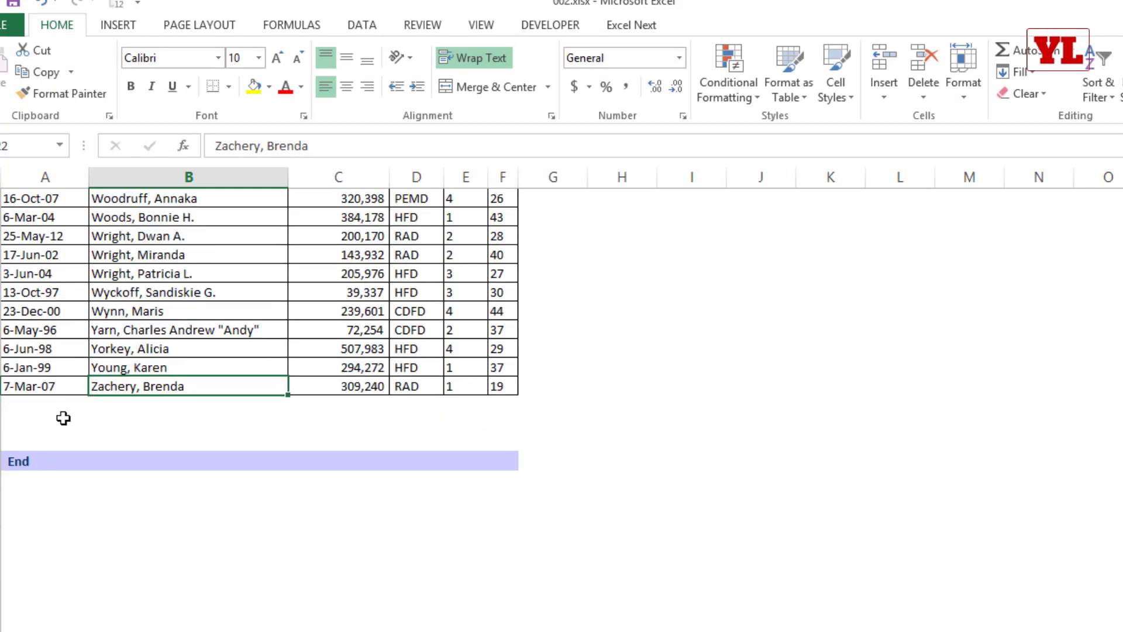
{"action": "left_click", "coordinate": [38, 406]}
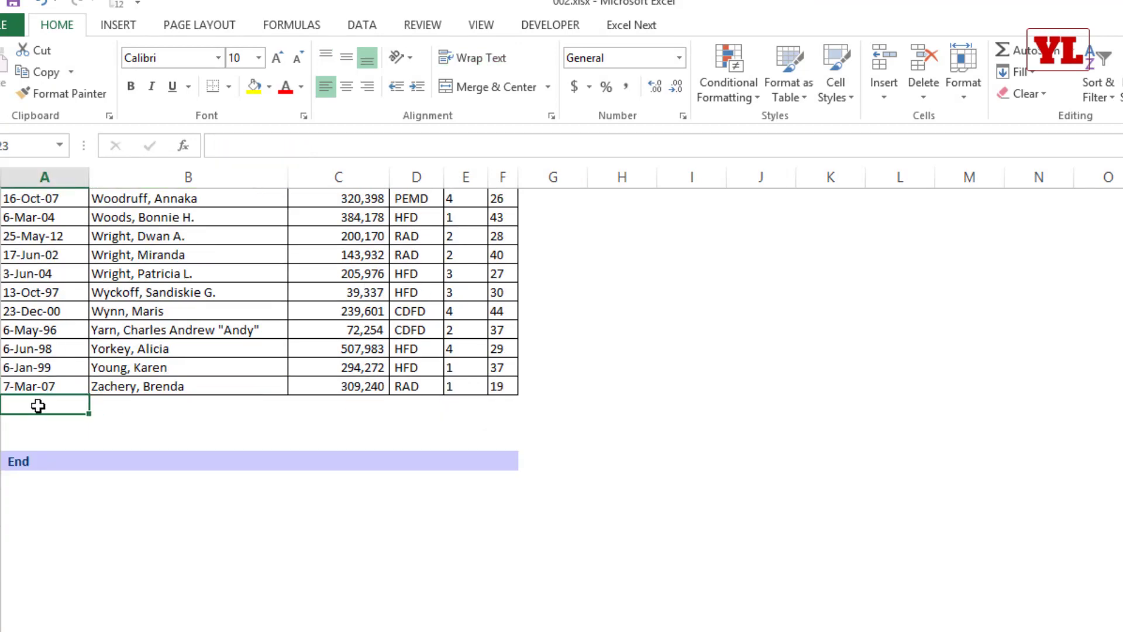
{"action": "key", "text": "ctrl+semicolon"}
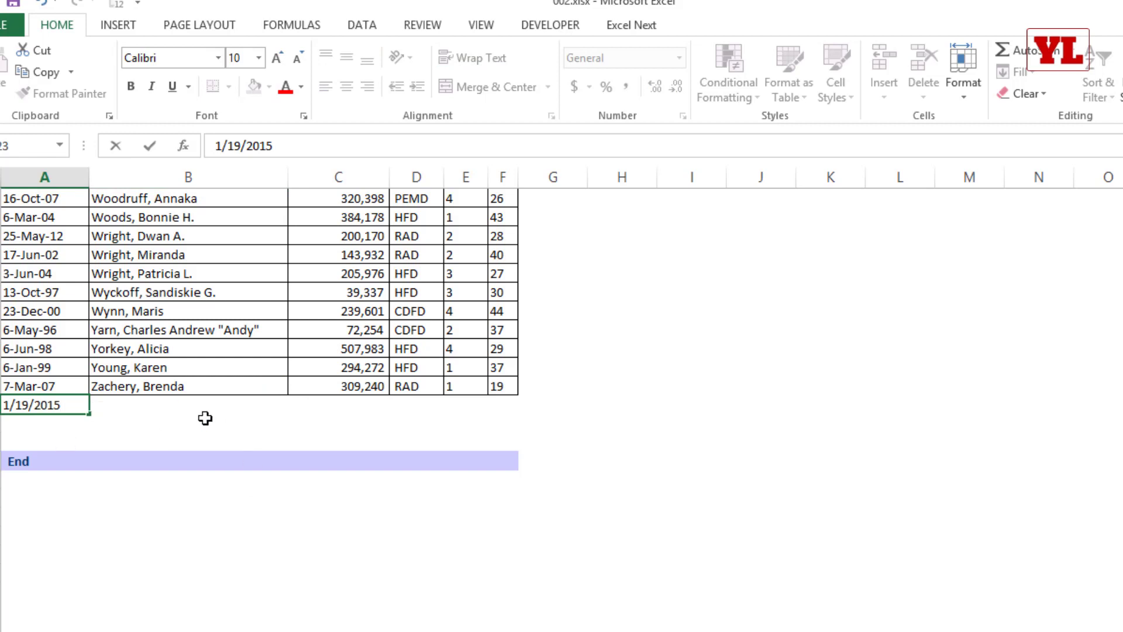
{"action": "key", "text": "Return"}
Enter the new staff member's name in column B and a salary of 9999999 in column C of the new row.
{"action": "left_click", "coordinate": [180, 406]}
{"action": "type", "text": "Rishabh"}
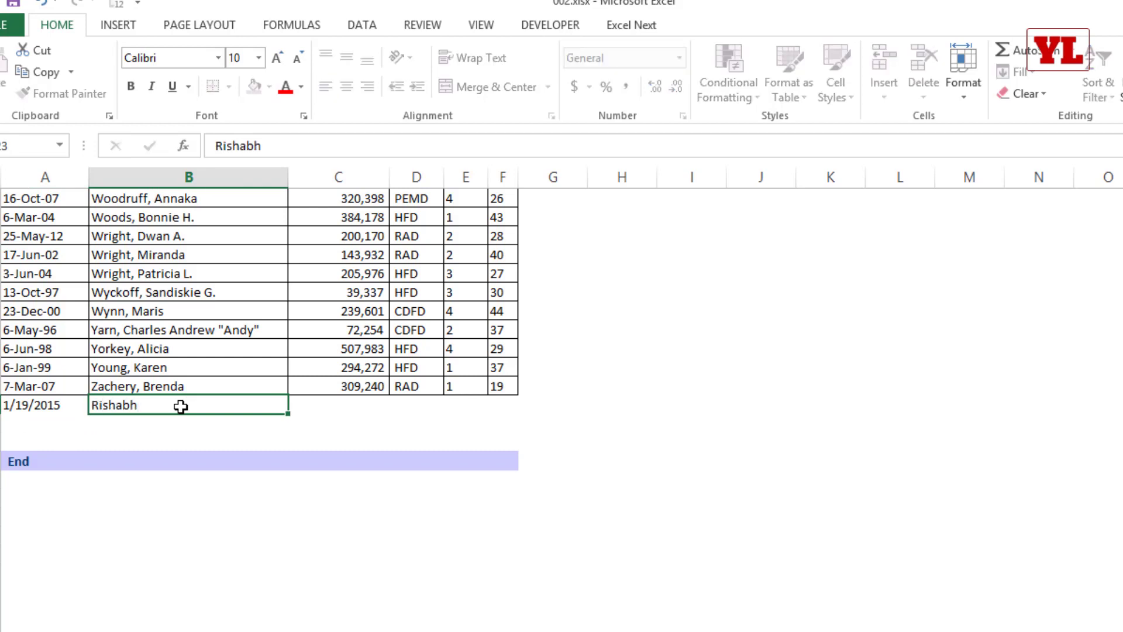
{"action": "key", "text": "Tab"}
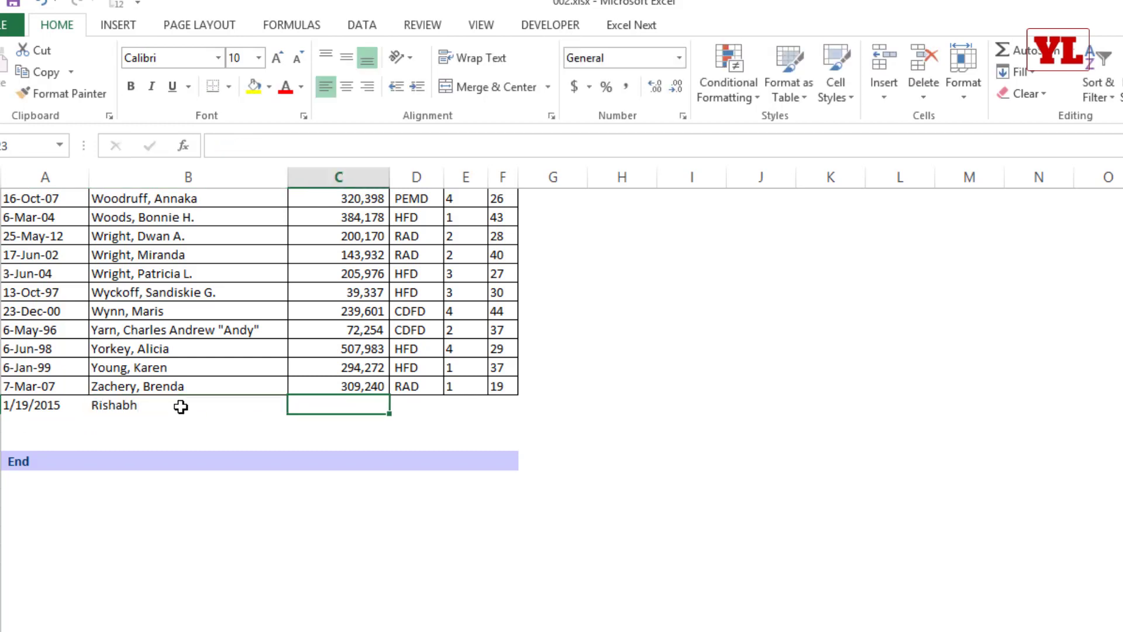
{"action": "type", "text": "9999999"}
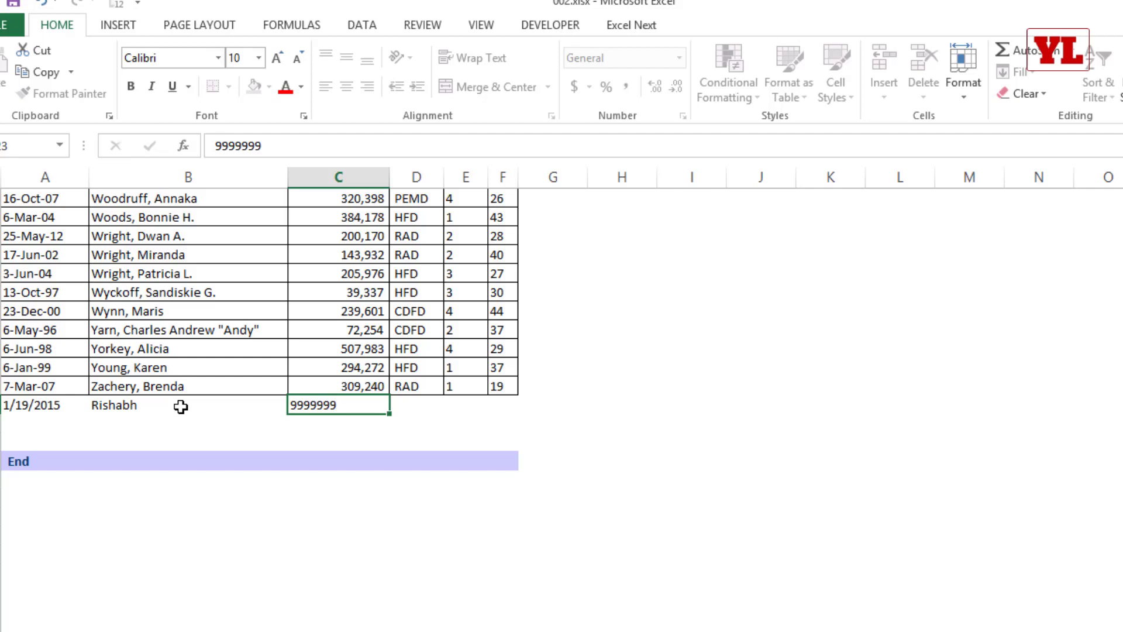
{"action": "key", "text": "Tab"}
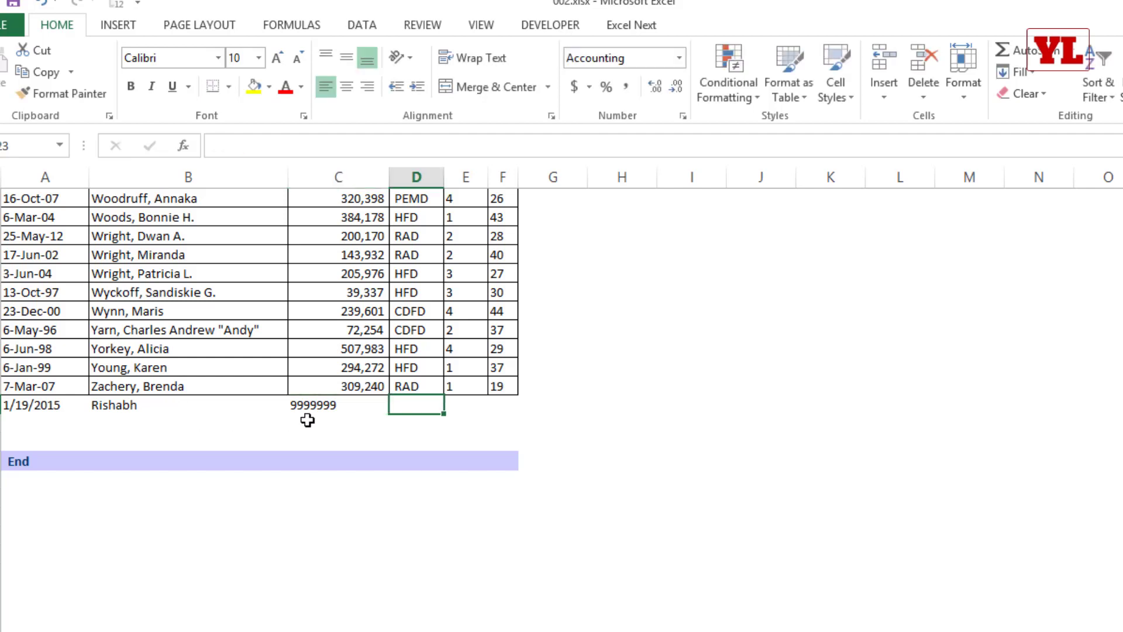
Complete the new staff row with division ED, rating 1 and age 28.
{"action": "type", "text": "ED"}
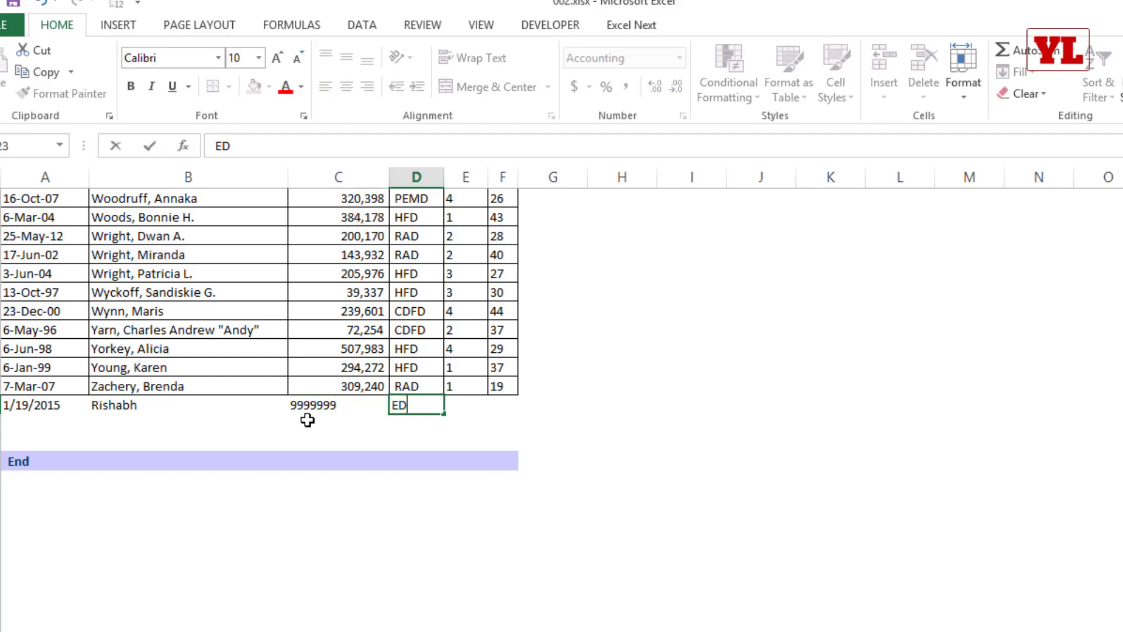
{"action": "key", "text": "Tab"}
{"action": "type", "text": "1"}
{"action": "key", "text": "Tab"}
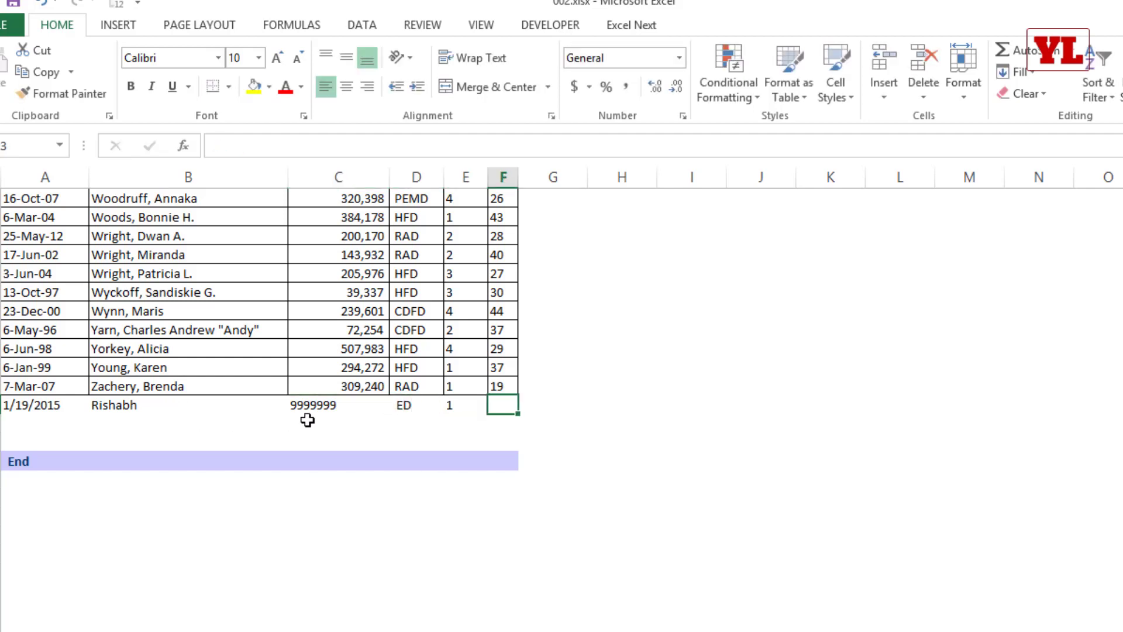
{"action": "type", "text": "28"}
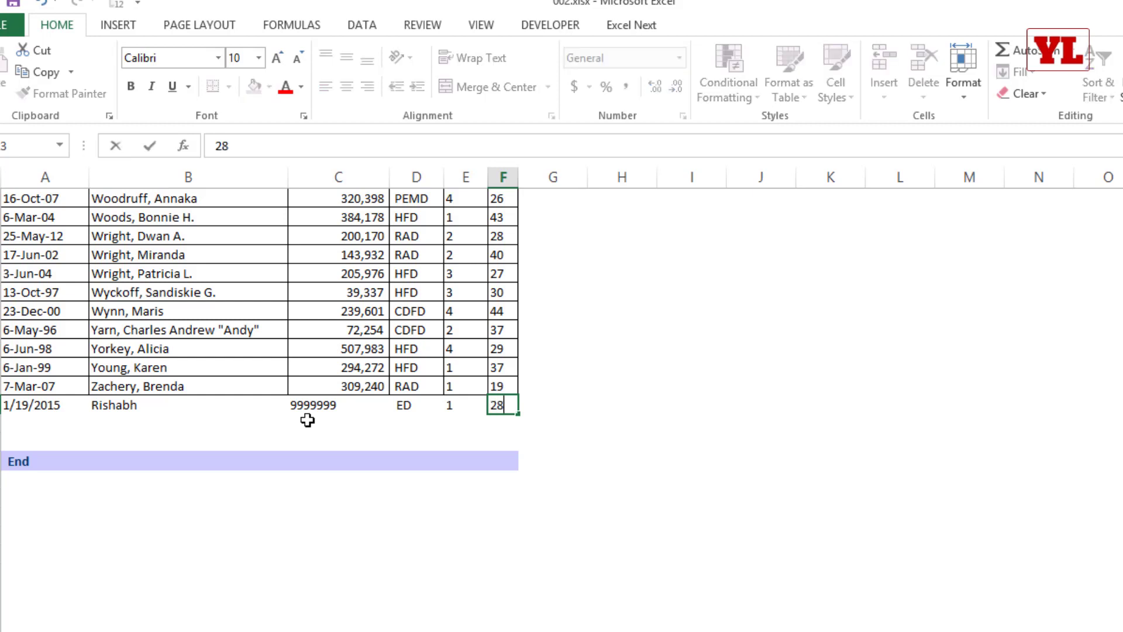
{"action": "key", "text": "Tab"}
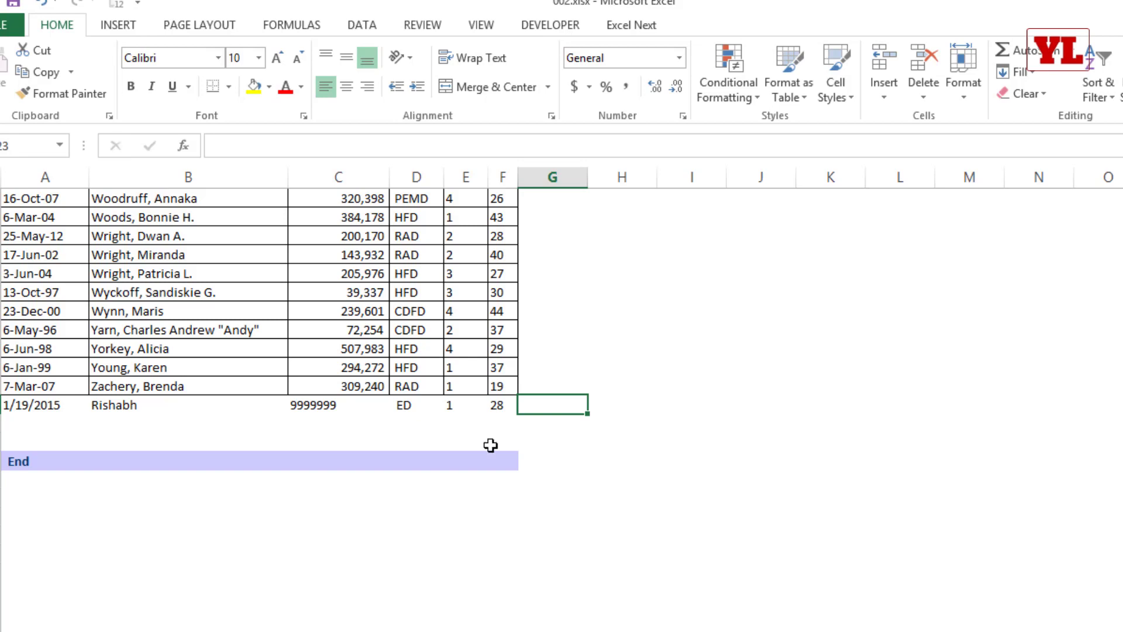
Change the data source of the salary pivot table on Sheet2 to '01 Staff details'!$A$5:$F$423.
{"action": "key", "text": "ctrl+Page_Up"}
{"action": "left_click", "coordinate": [298, 325]}
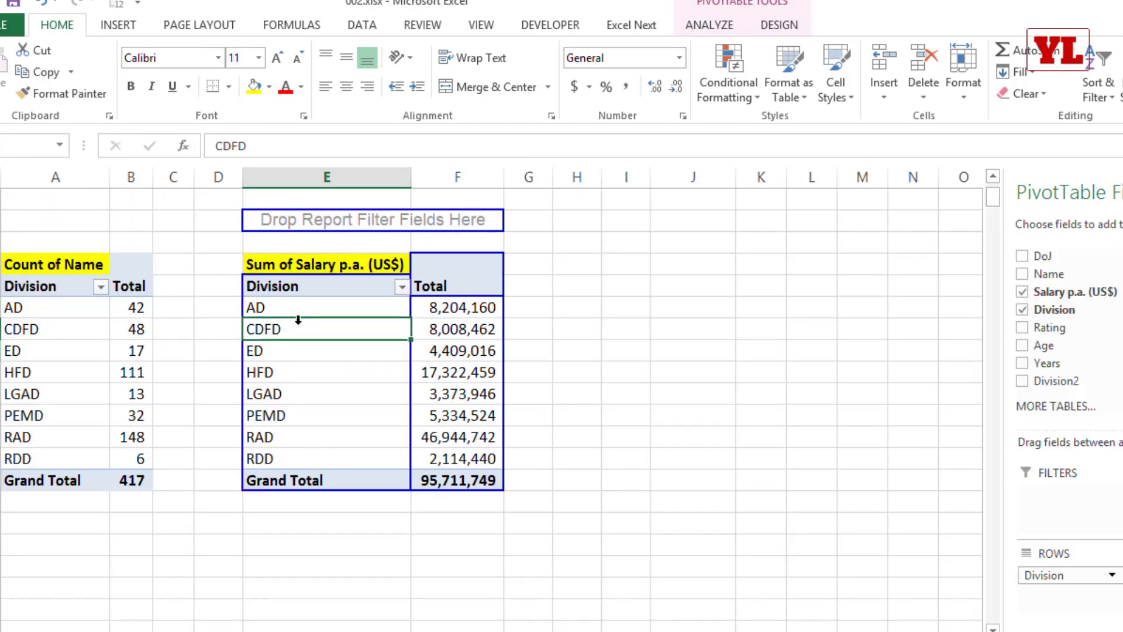
{"action": "left_click", "coordinate": [705, 26]}
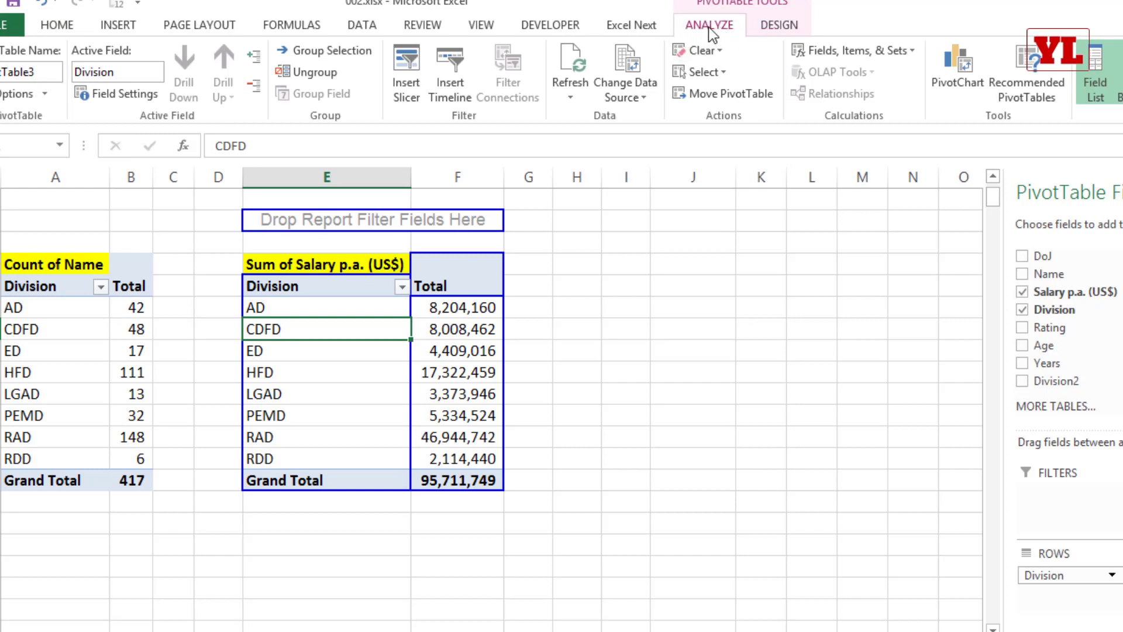
{"action": "left_click", "coordinate": [635, 97]}
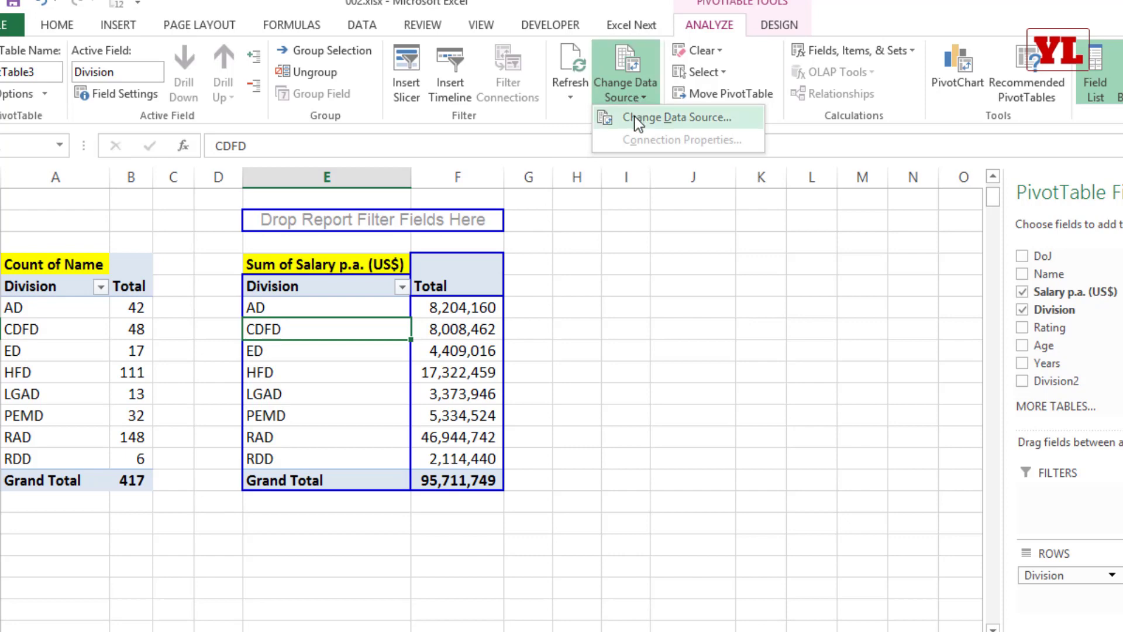
{"action": "left_click", "coordinate": [635, 116]}
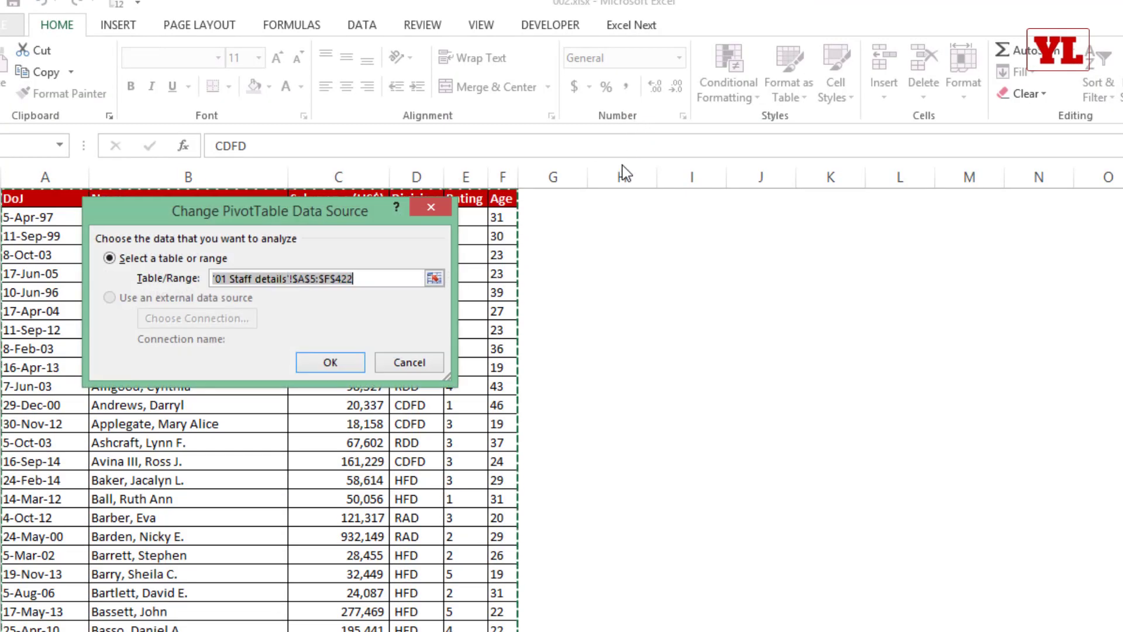
{"action": "left_click", "coordinate": [64, 199]}
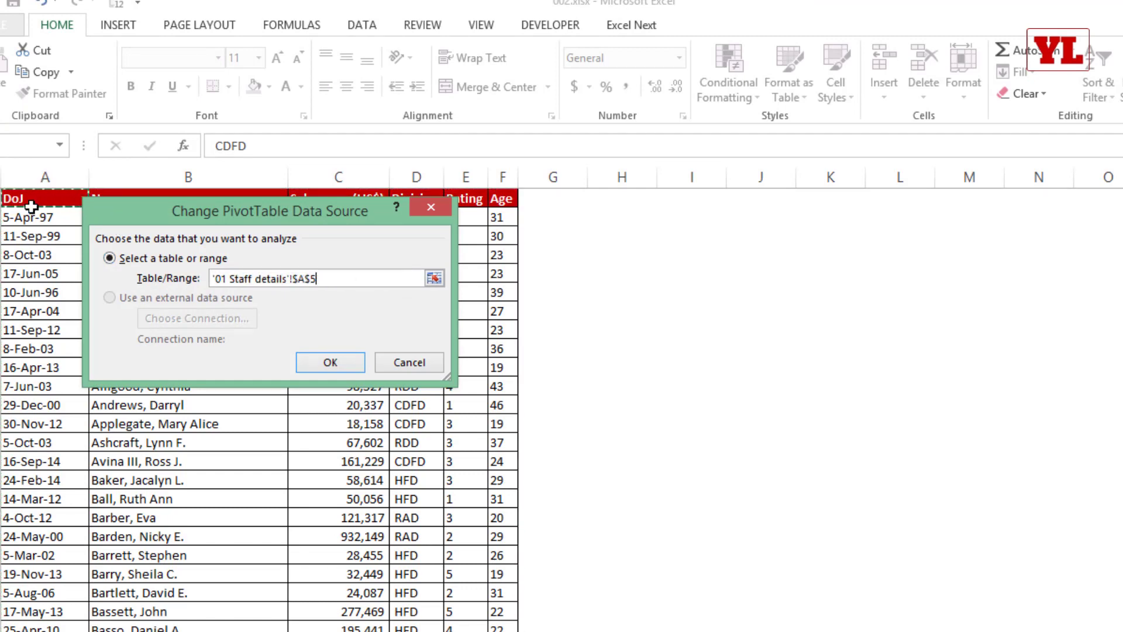
{"action": "key", "text": "ctrl+shift+Right"}
{"action": "key", "text": "ctrl+shift+Down"}
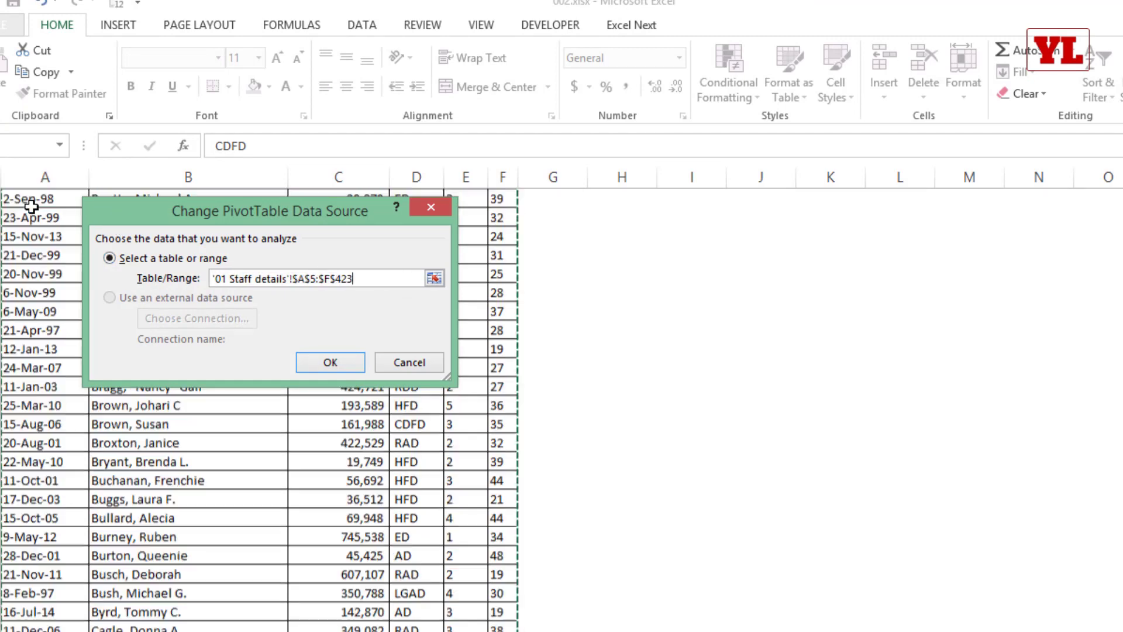
{"action": "left_click", "coordinate": [329, 363]}
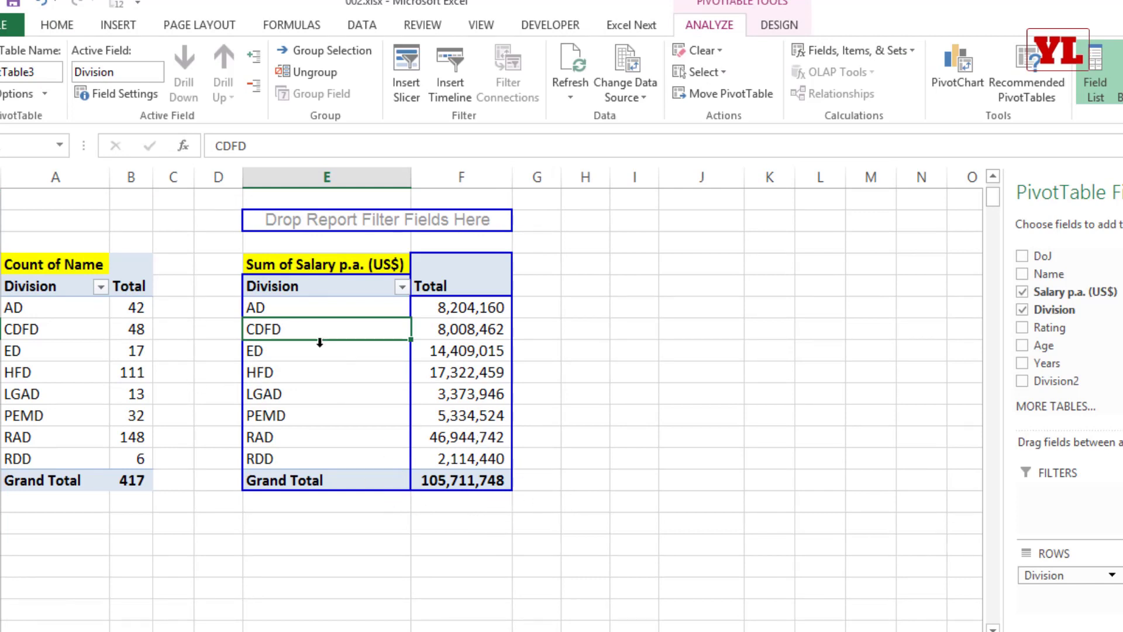
Refresh the Count of Name pivot table on Sheet2 and change its data source to '01 Staff details'!$A$5:$F$423.
{"action": "right_click", "coordinate": [51, 330]}
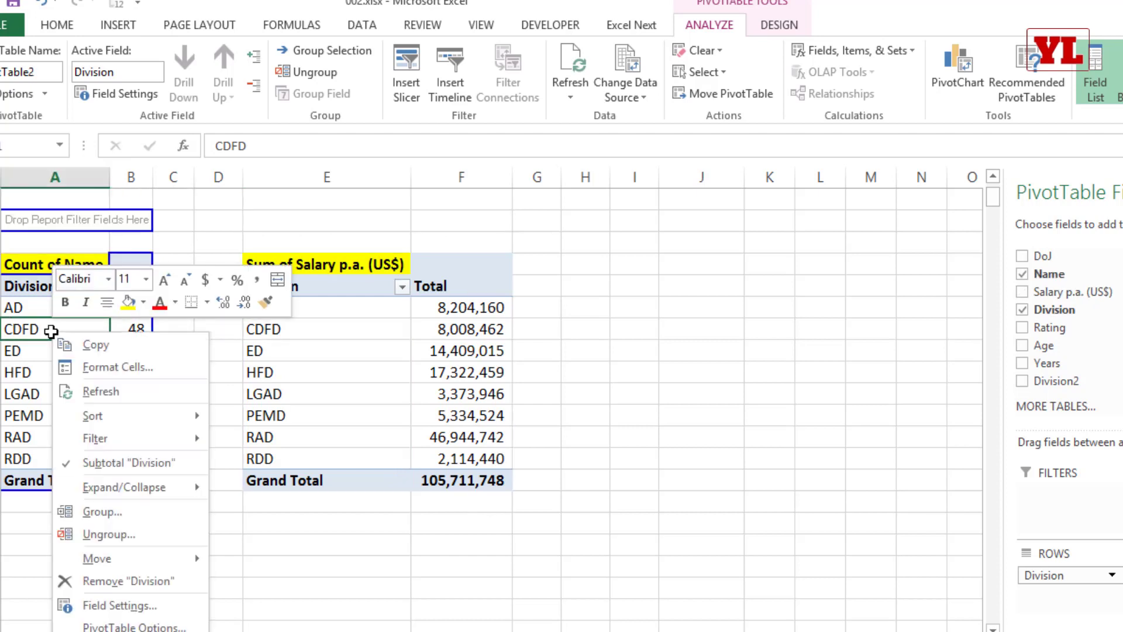
{"action": "left_click", "coordinate": [103, 393]}
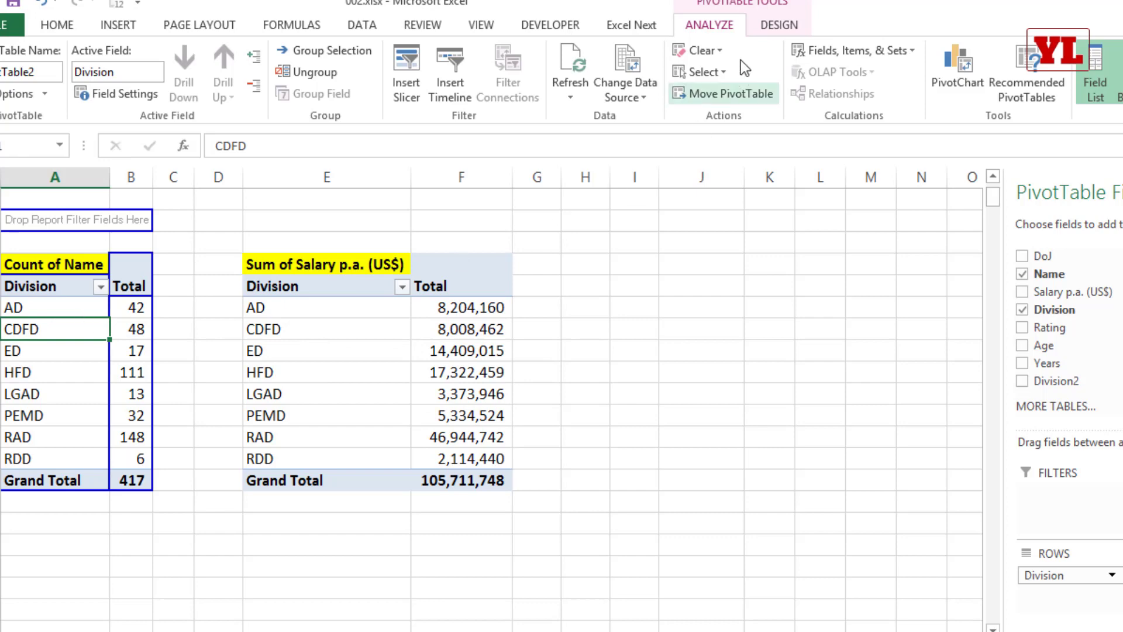
{"action": "left_click", "coordinate": [622, 98]}
{"action": "left_click", "coordinate": [632, 121]}
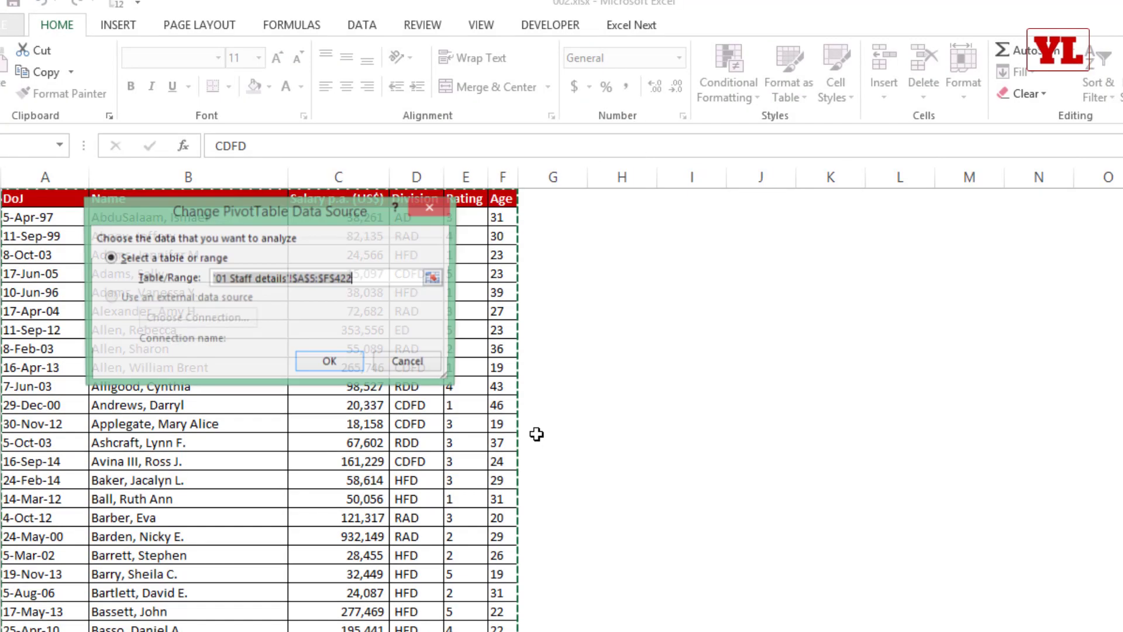
{"action": "left_click", "coordinate": [55, 204]}
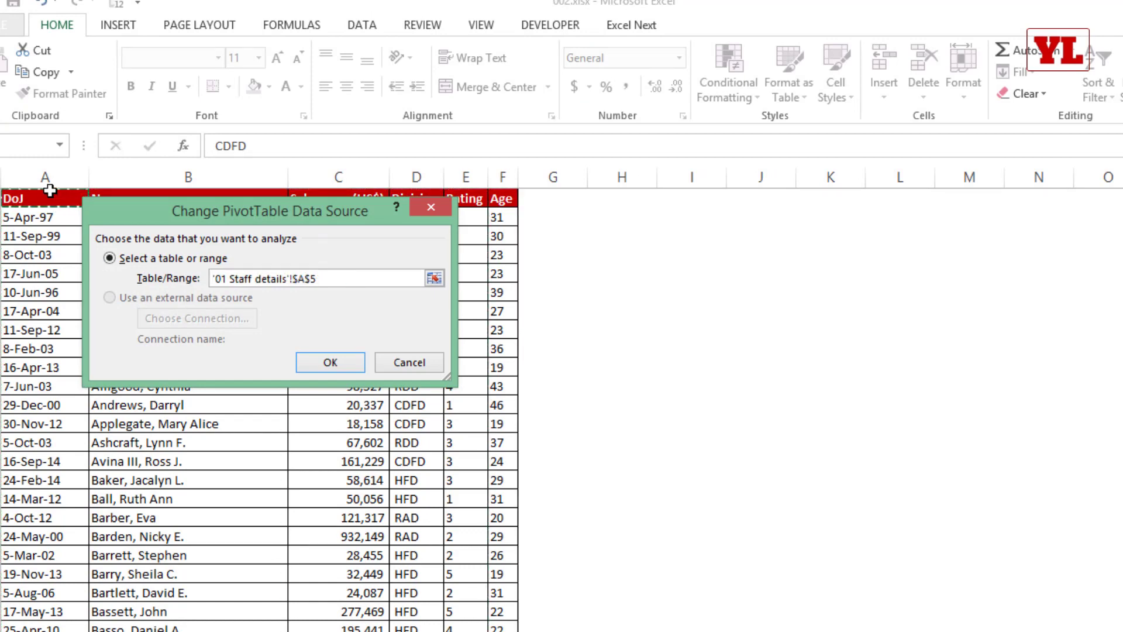
{"action": "key", "text": "ctrl+shift+Right"}
{"action": "key", "text": "ctrl+shift+Down"}
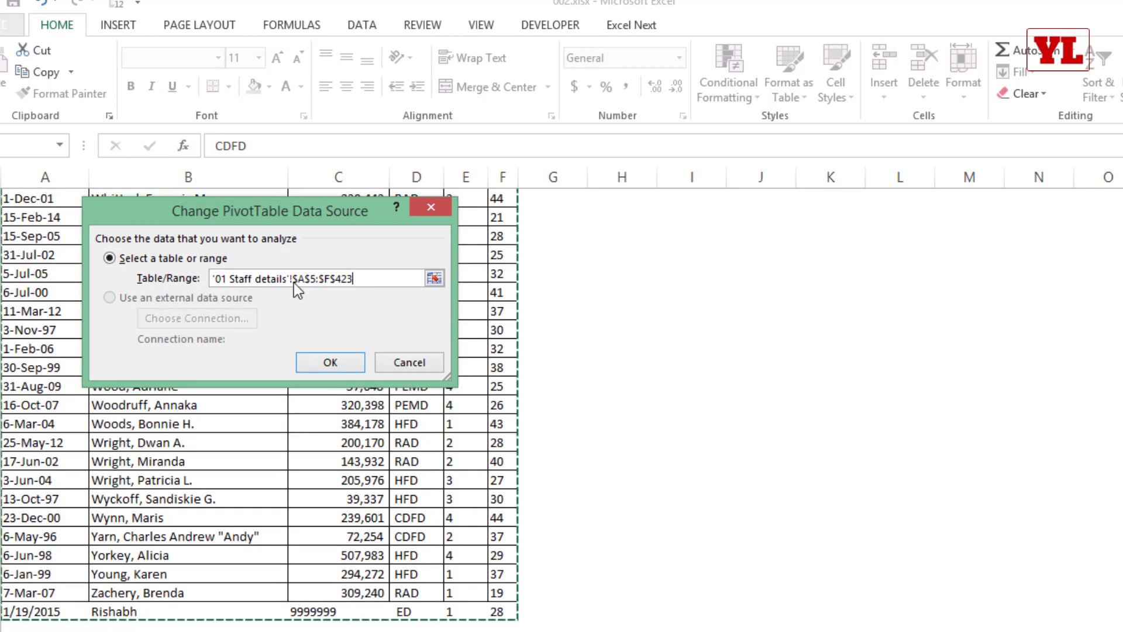
{"action": "left_click", "coordinate": [332, 360]}
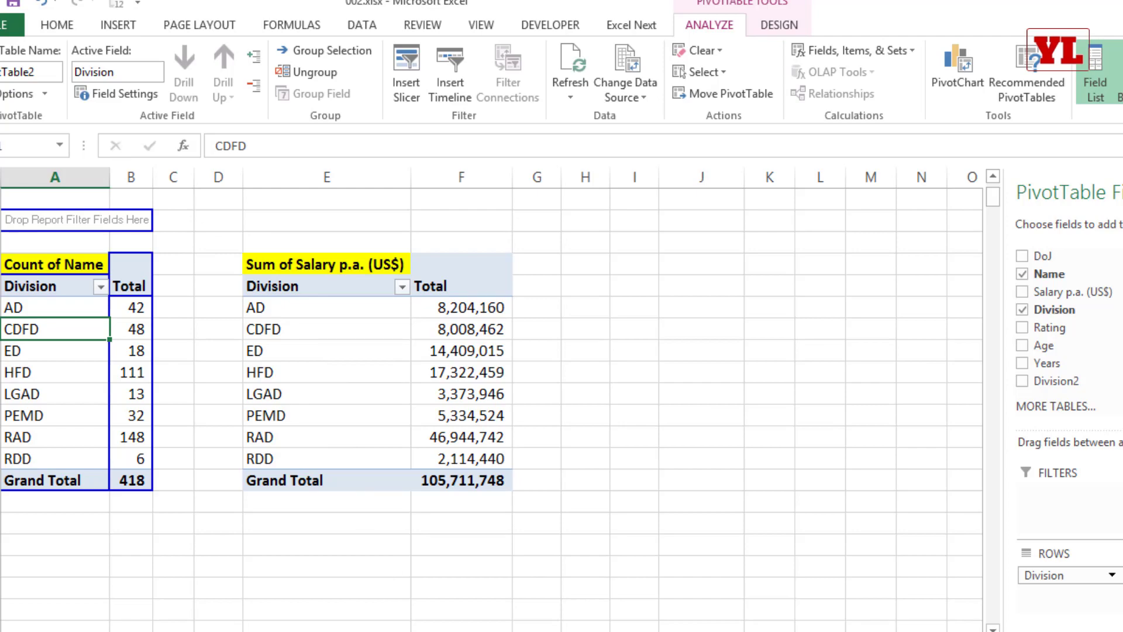
On the 01 Staff details sheet, convert the whole staff data range A5:F423, header row included, into a table.
{"action": "key", "text": "ctrl+Page_Down"}
{"action": "left_click", "coordinate": [151, 350]}
{"action": "key", "text": "ctrl+Up"}
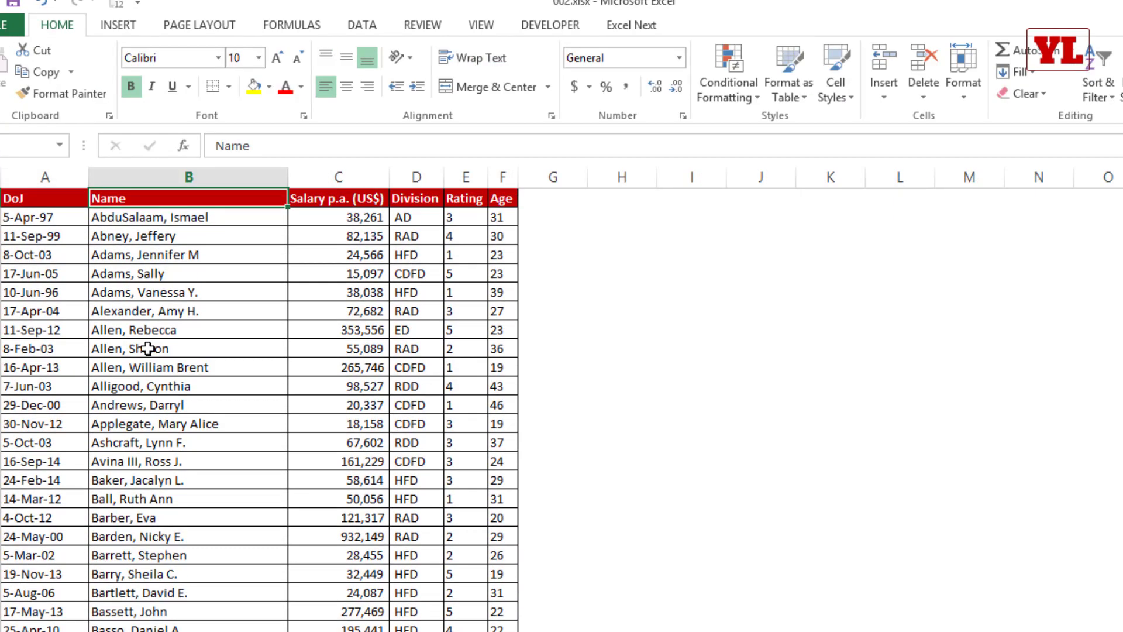
{"action": "key", "text": "ctrl+Left"}
{"action": "key", "text": "ctrl+shift+Right"}
{"action": "key", "text": "ctrl+shift+Down"}
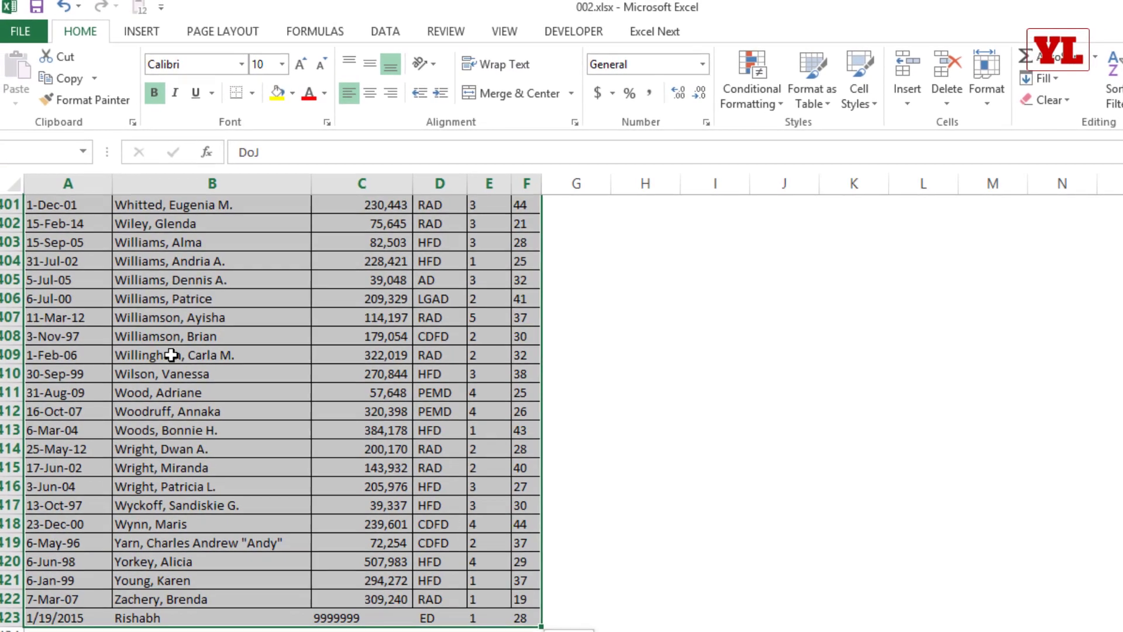
{"action": "scroll", "coordinate": [313, 366], "scroll_direction": "down", "scroll_amount": 1}
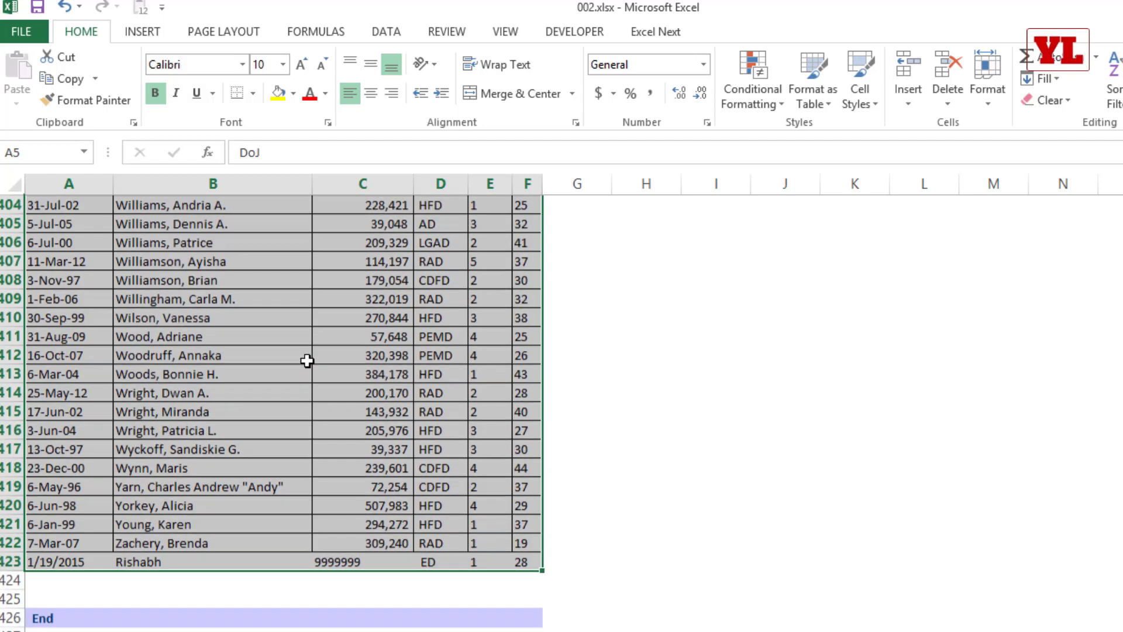
{"action": "left_click", "coordinate": [144, 33]}
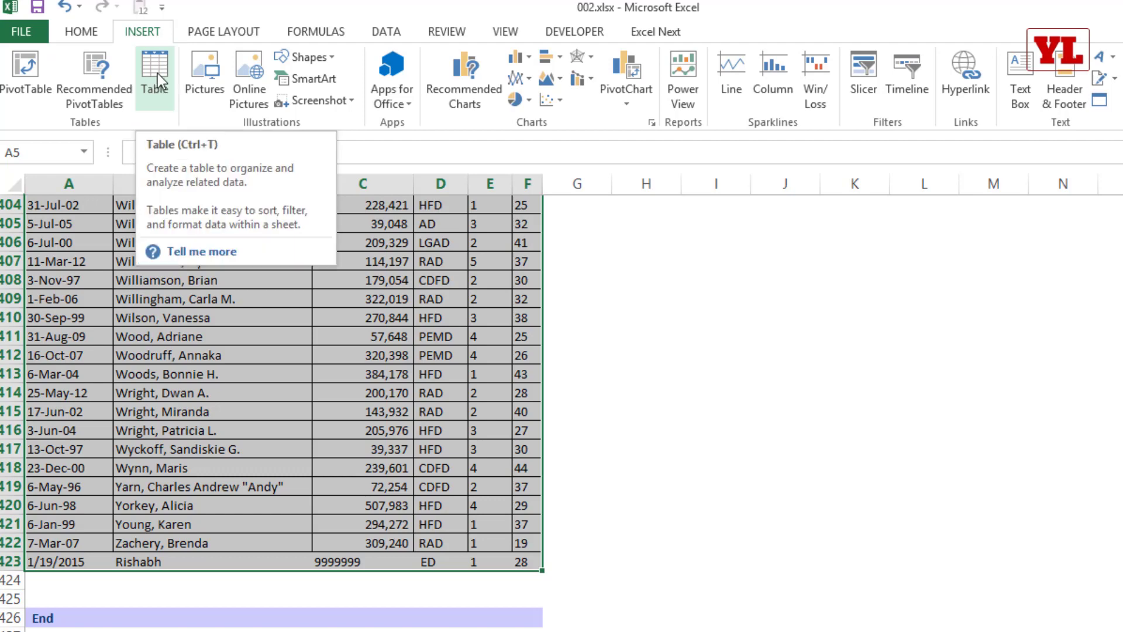
{"action": "left_click", "coordinate": [157, 73]}
{"action": "left_click", "coordinate": [299, 353]}
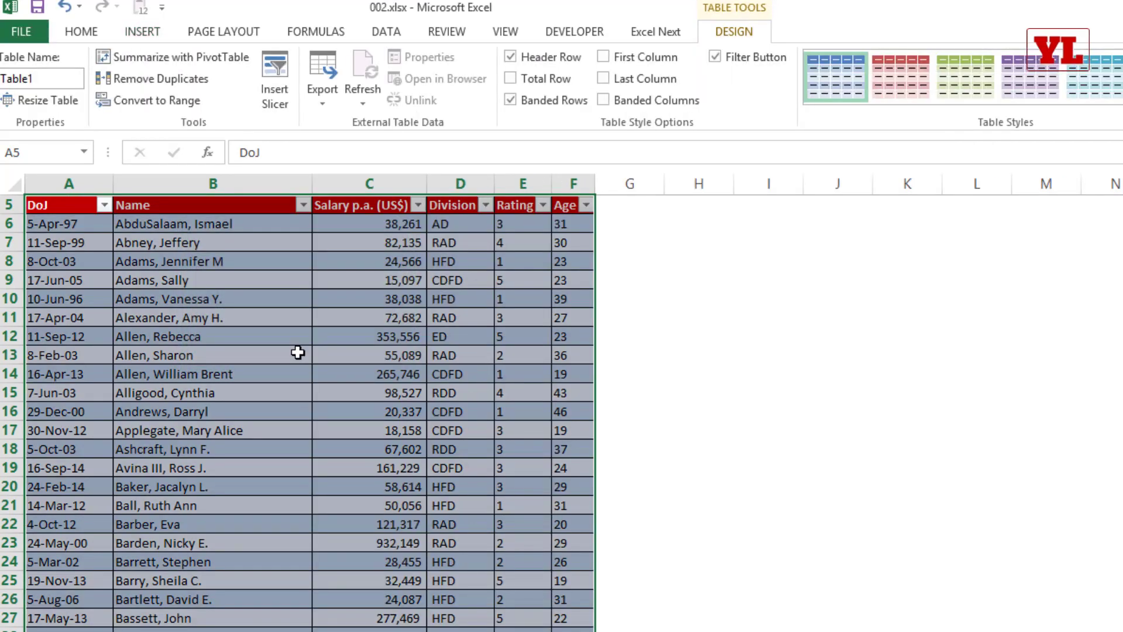
Create a pivot table from Table1 on a new worksheet and add Division as its row field.
{"action": "left_click", "coordinate": [142, 32]}
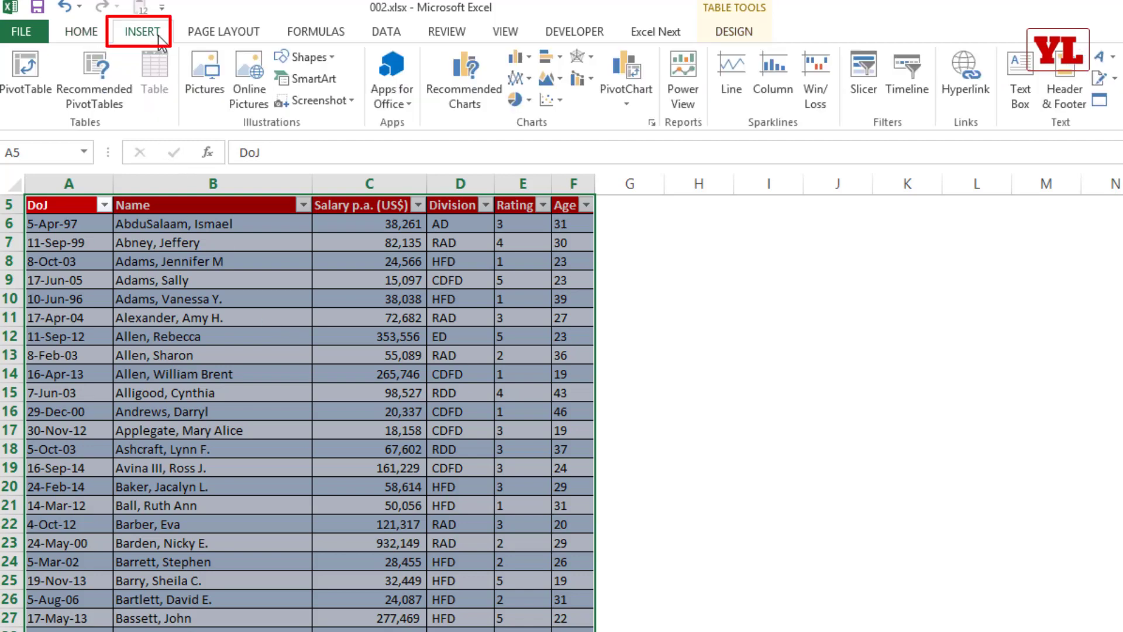
{"action": "left_click", "coordinate": [36, 62]}
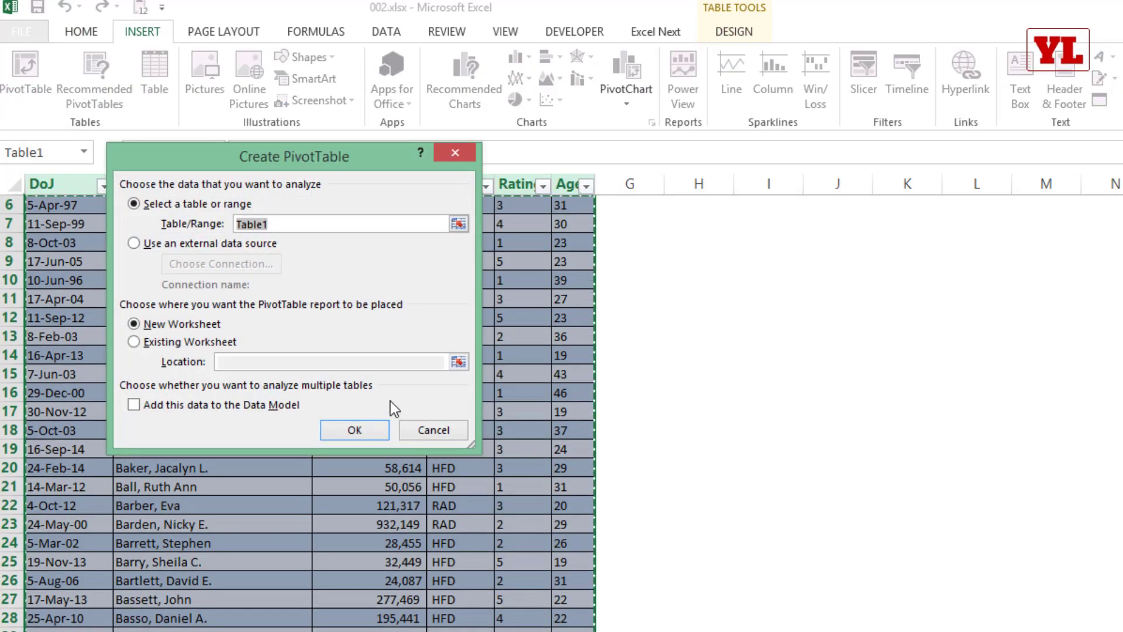
{"action": "left_click", "coordinate": [356, 431]}
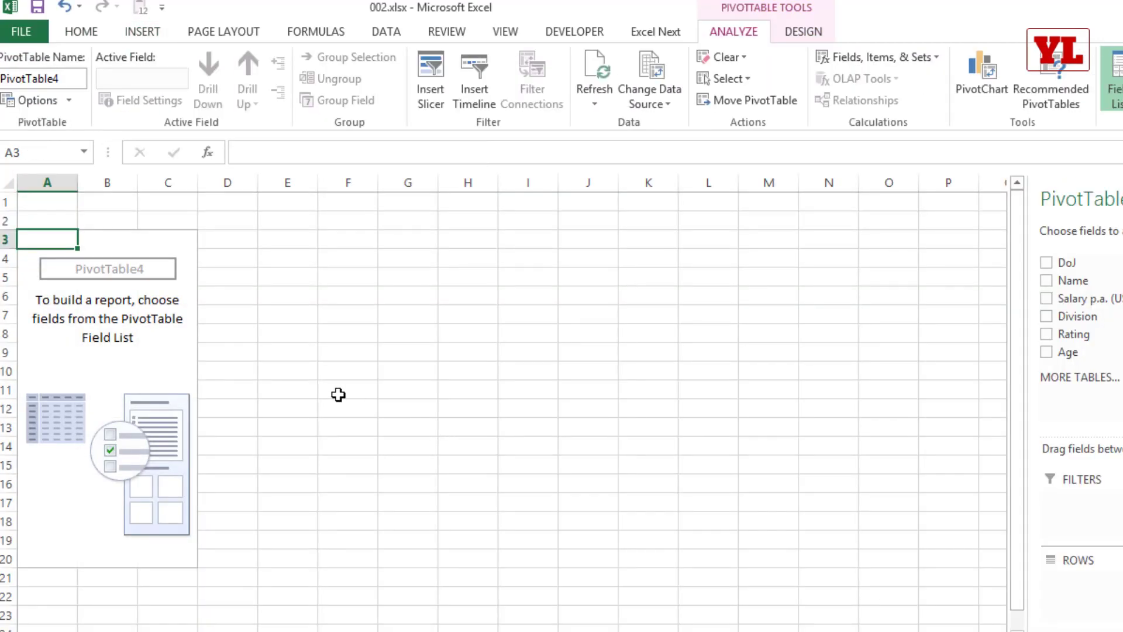
{"action": "left_click", "coordinate": [1045, 316]}
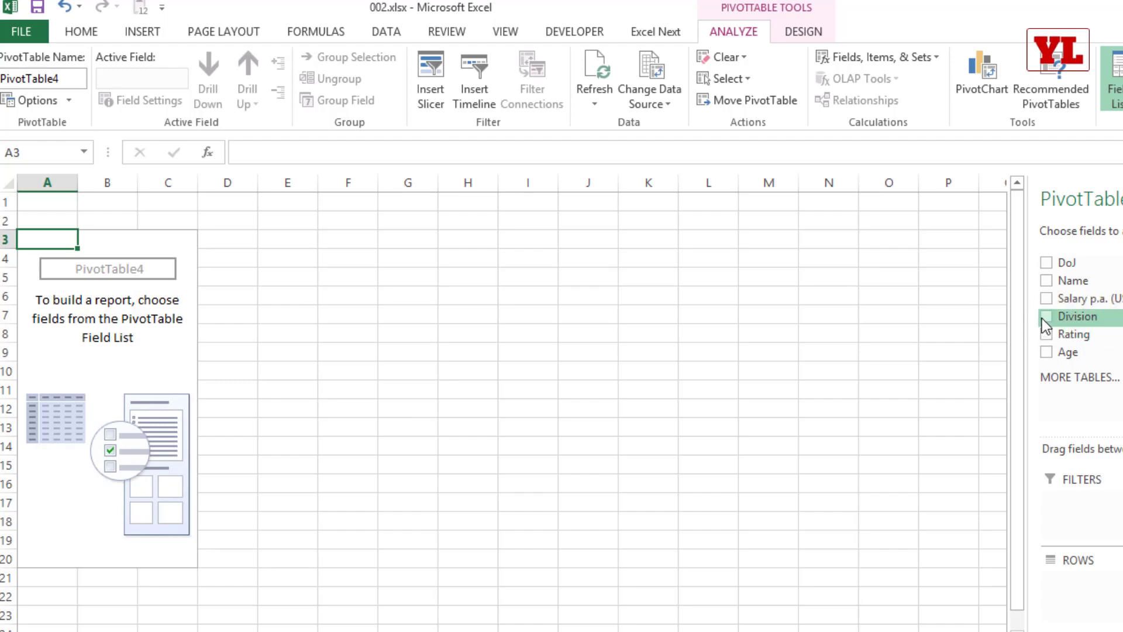
{"action": "left_click_drag", "start_coordinate": [1073, 280], "coordinate": [1079, 492]}
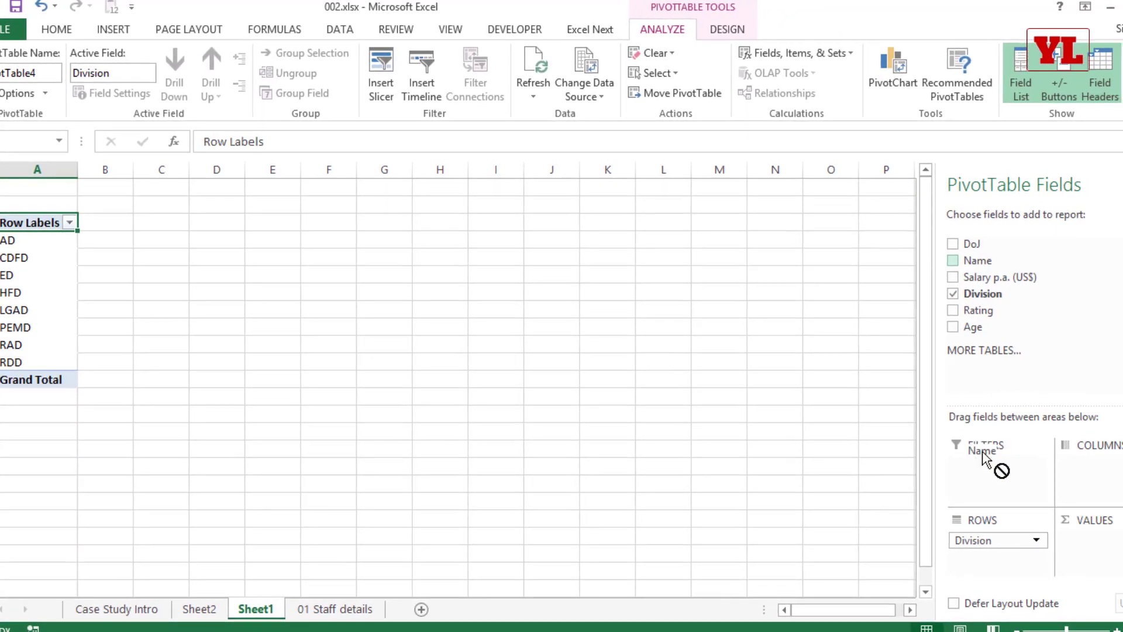
{"action": "left_click_drag", "start_coordinate": [983, 459], "coordinate": [1031, 363]}
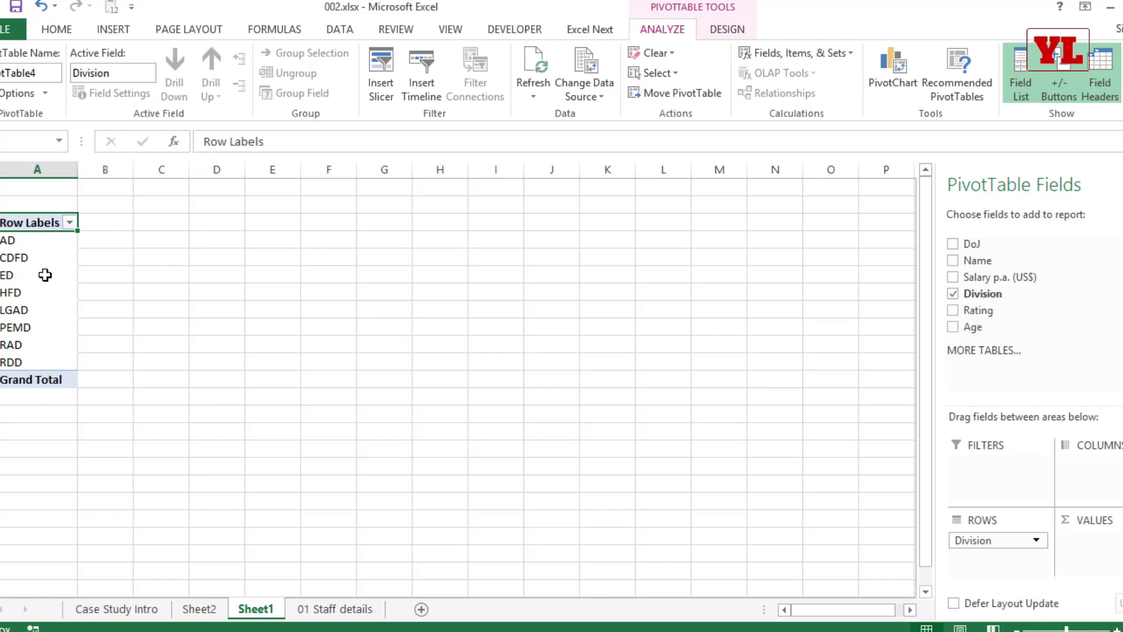
Enable the classic PivotTable layout for the new pivot table and place the Name field in its values area.
{"action": "right_click", "coordinate": [41, 274]}
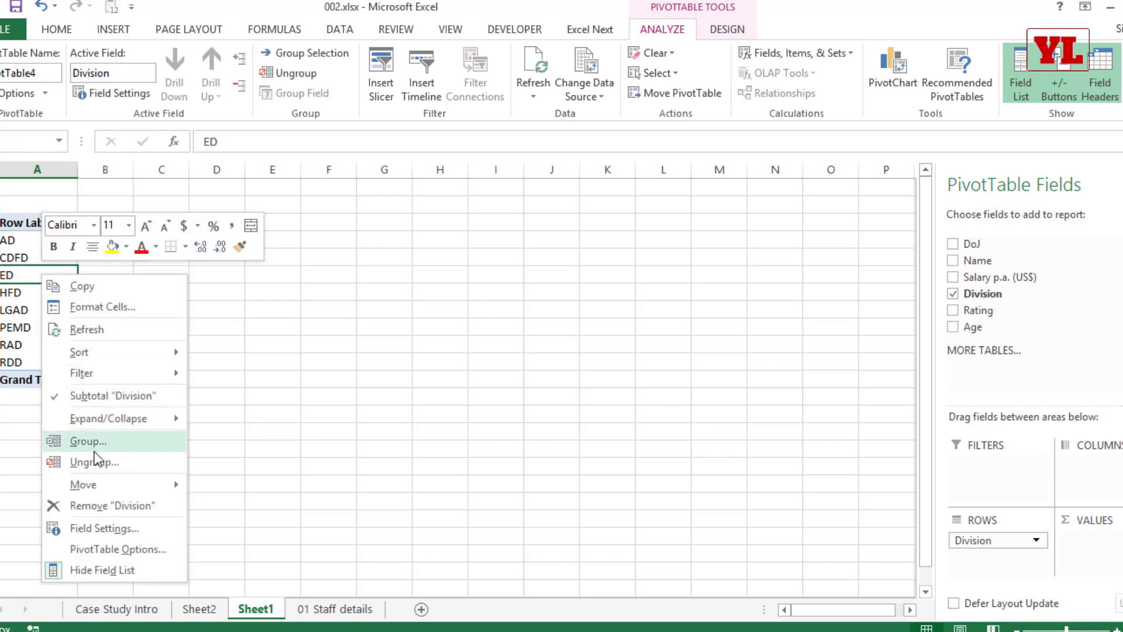
{"action": "left_click", "coordinate": [108, 548]}
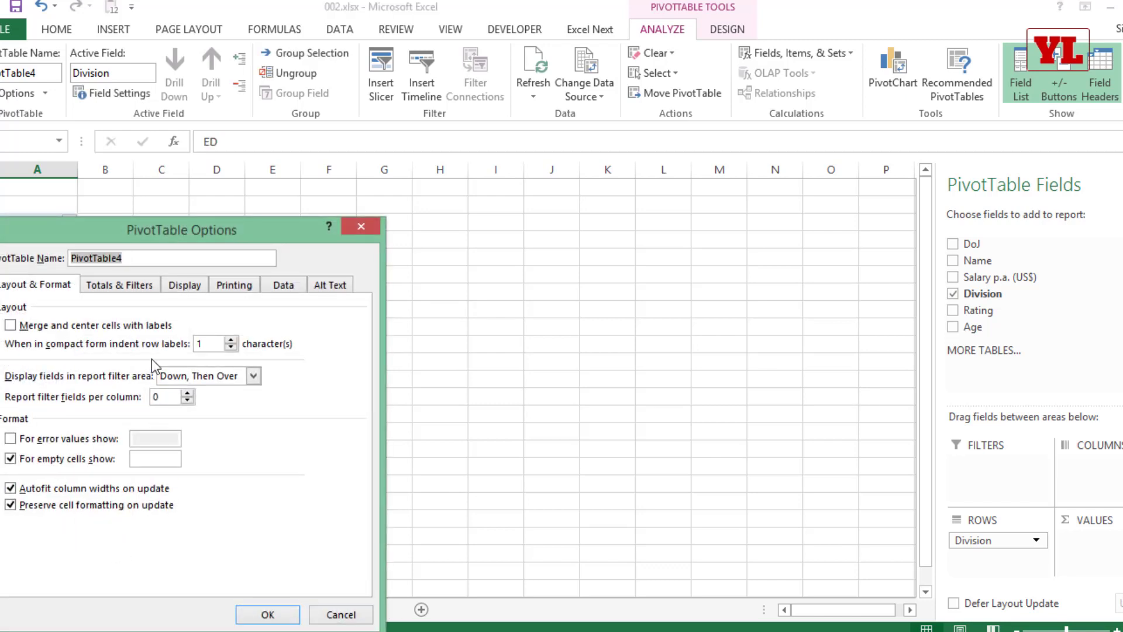
{"action": "left_click", "coordinate": [185, 284]}
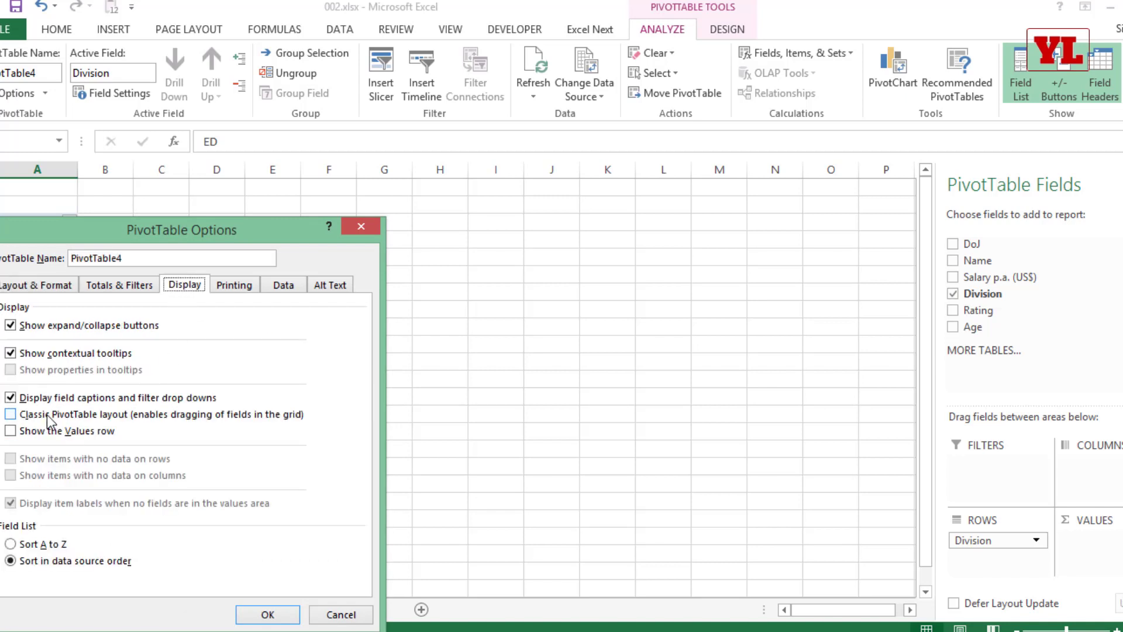
{"action": "left_click", "coordinate": [51, 415]}
{"action": "left_click", "coordinate": [268, 614]}
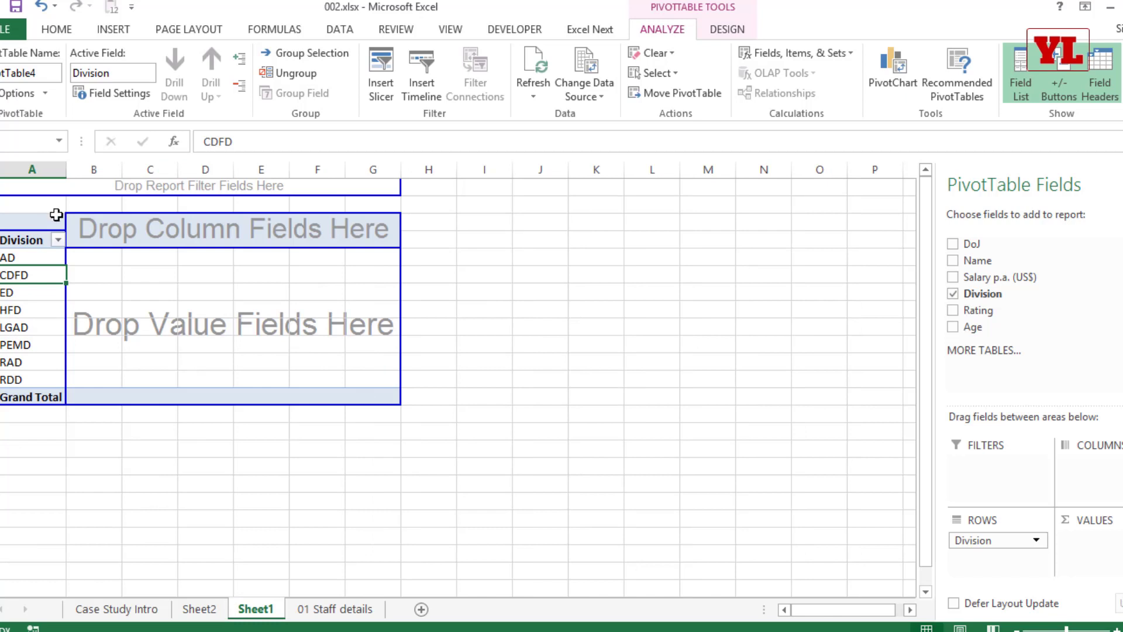
{"action": "left_click_drag", "start_coordinate": [974, 262], "coordinate": [167, 307]}
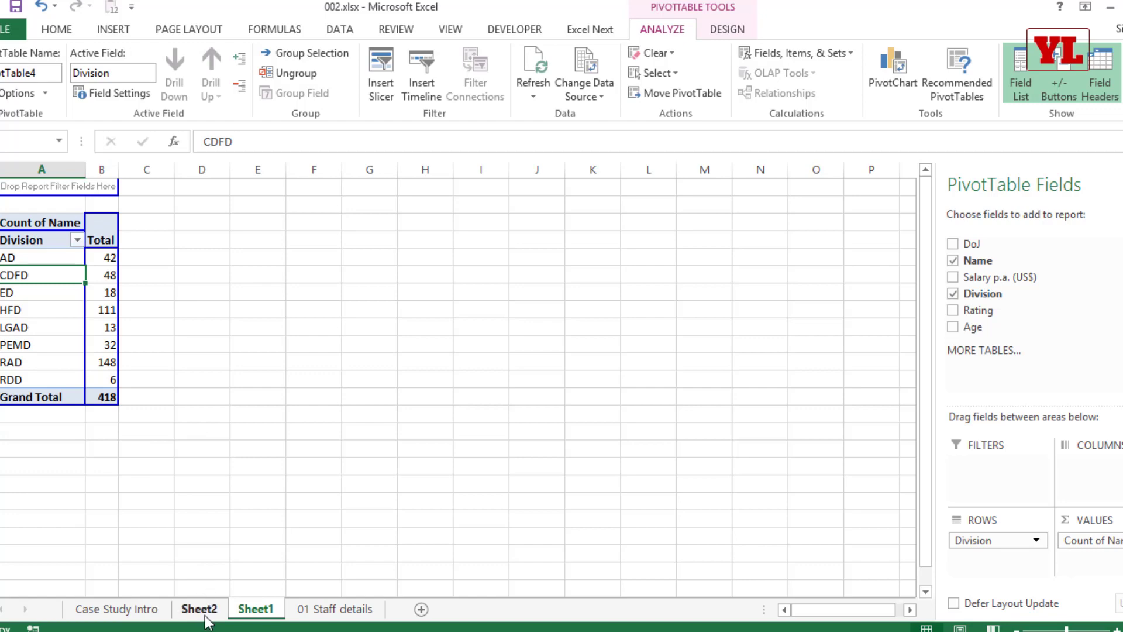
On the 01 Staff details sheet, enter the current date, 19-Jan-15, in the DoJ column of the first empty row below the table.
{"action": "left_click", "coordinate": [342, 609]}
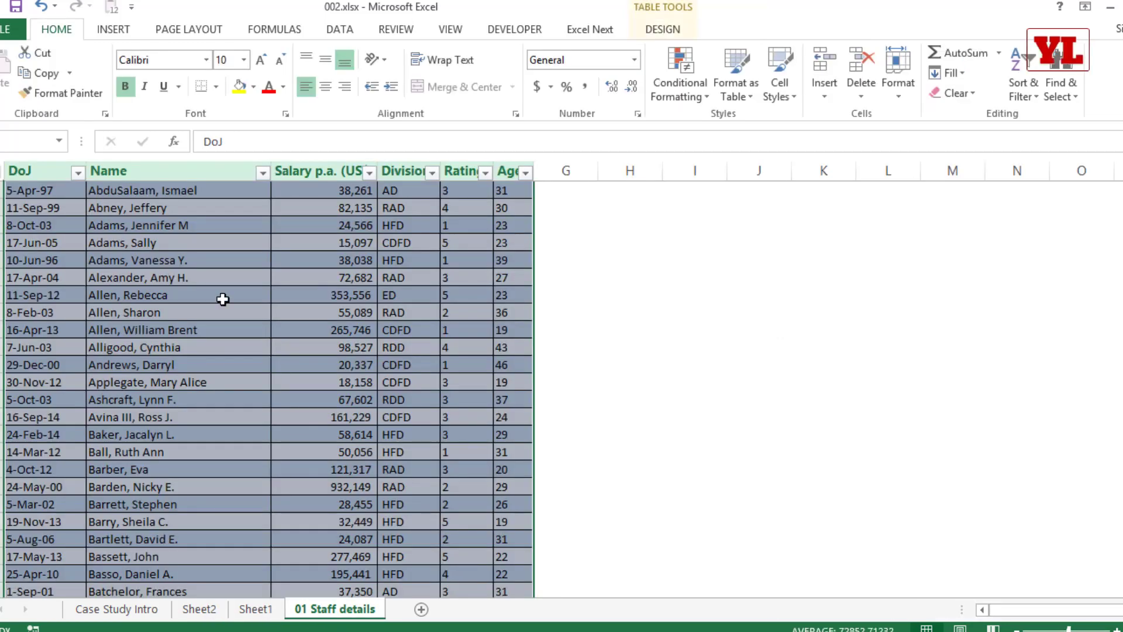
{"action": "left_click", "coordinate": [200, 277]}
{"action": "key", "text": "ctrl+Down"}
{"action": "key", "text": "Down"}
{"action": "key", "text": "Down"}
{"action": "key", "text": "Down"}
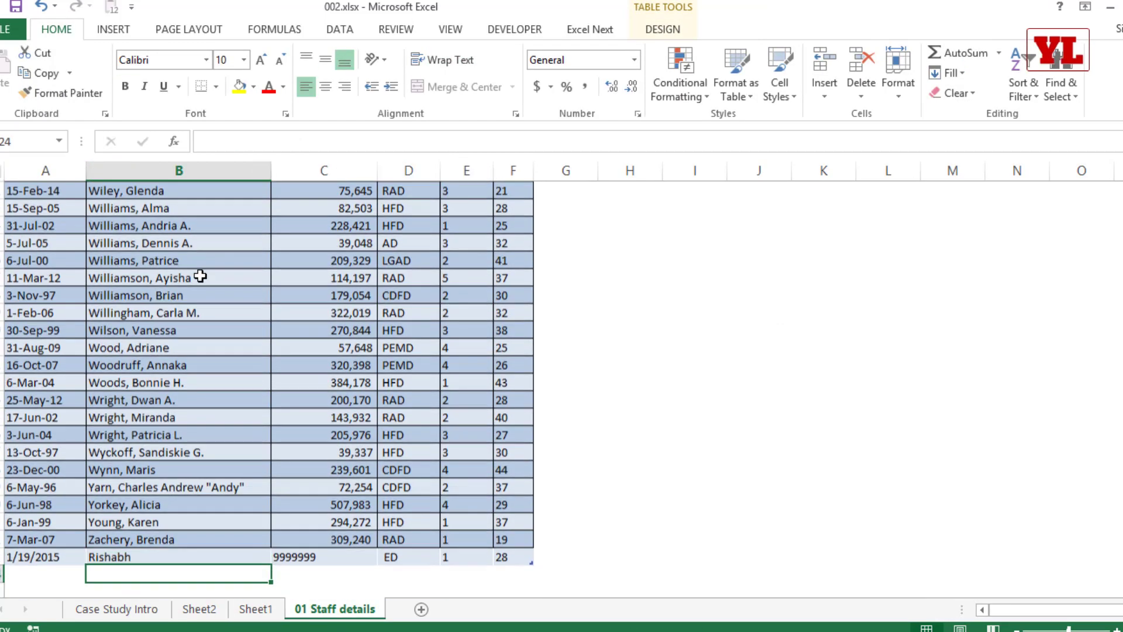
{"action": "key", "text": "Left"}
{"action": "key", "text": "Up"}
{"action": "key", "text": "Up"}
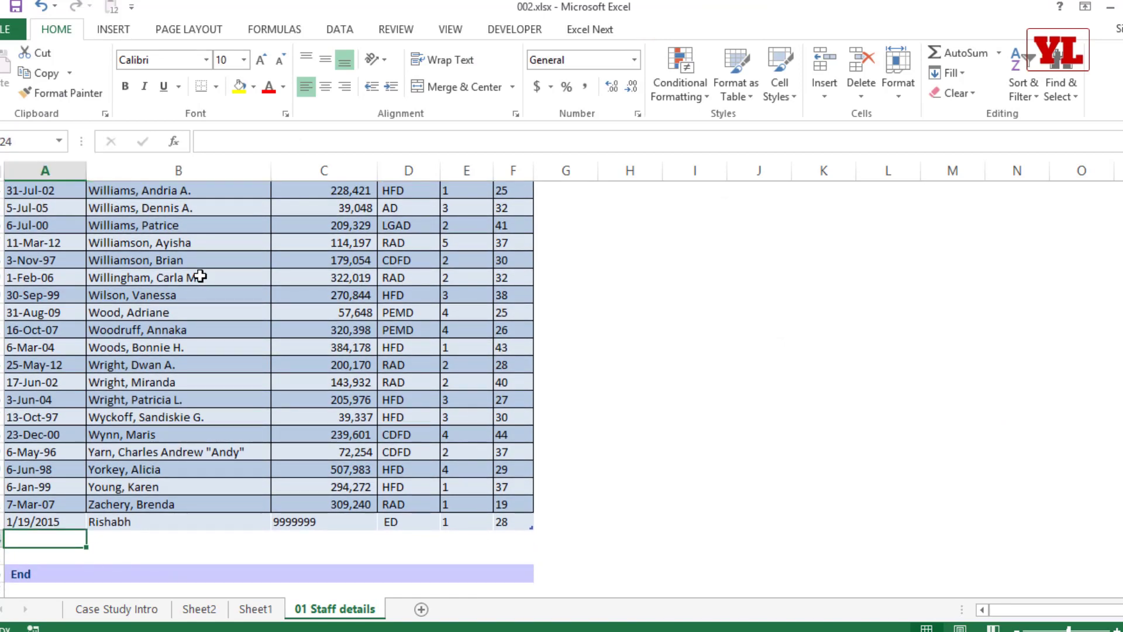
{"action": "key", "text": "ctrl+semicolon"}
{"action": "key", "text": "Tab"}
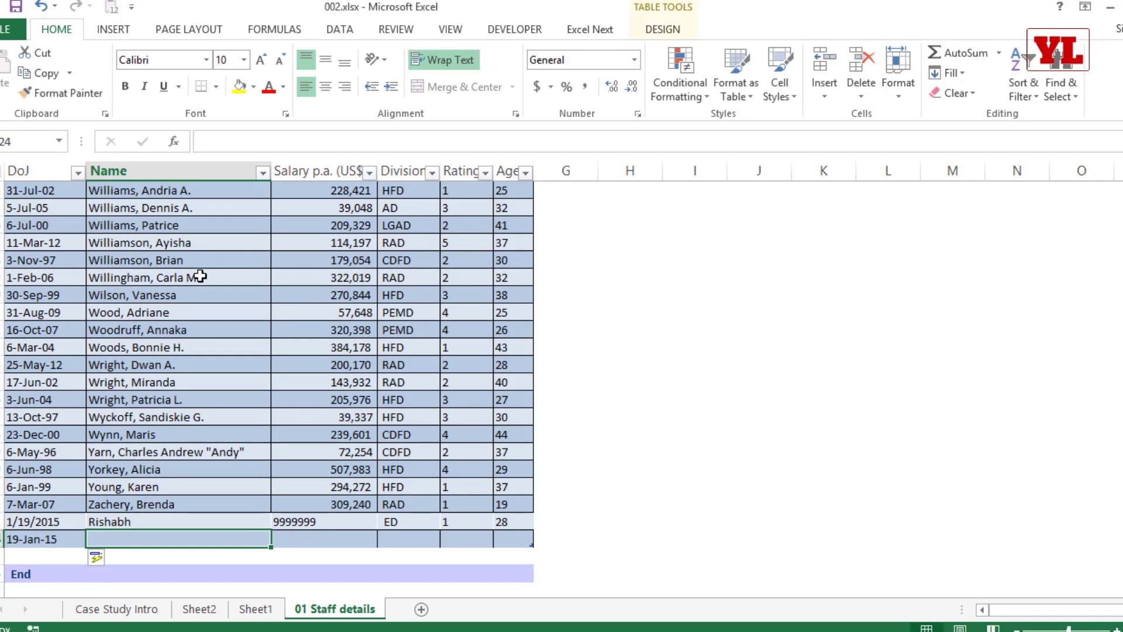
Enter the second new staff member's name and a salary of 34343 in the new table row.
{"action": "type", "text": "Ajay"}
{"action": "key", "text": "Tab"}
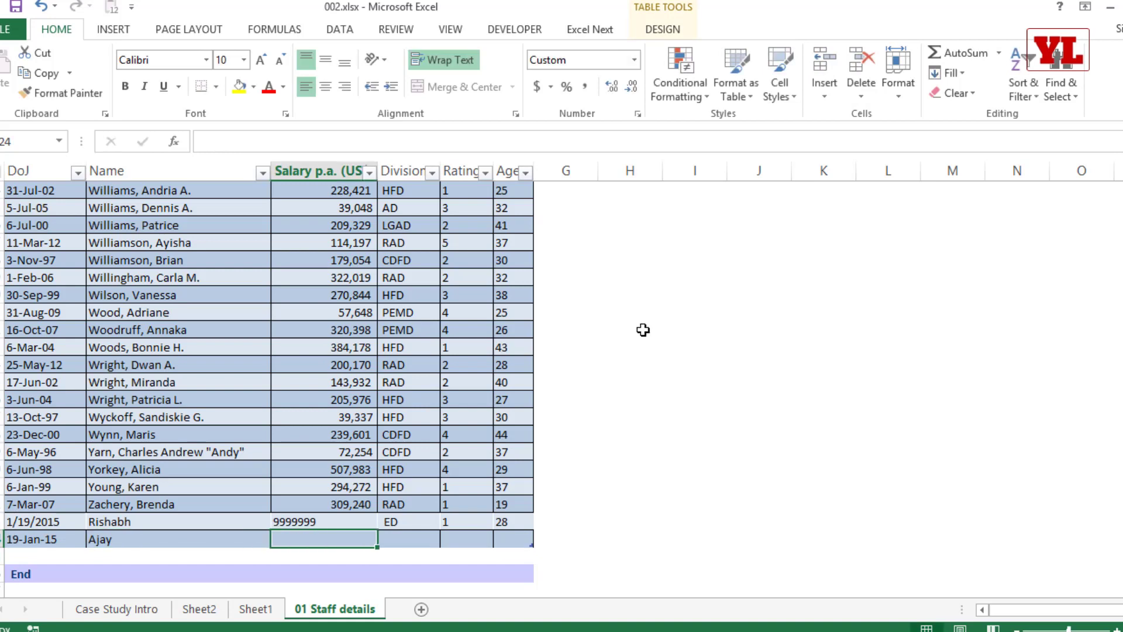
{"action": "type", "text": "34,343"}
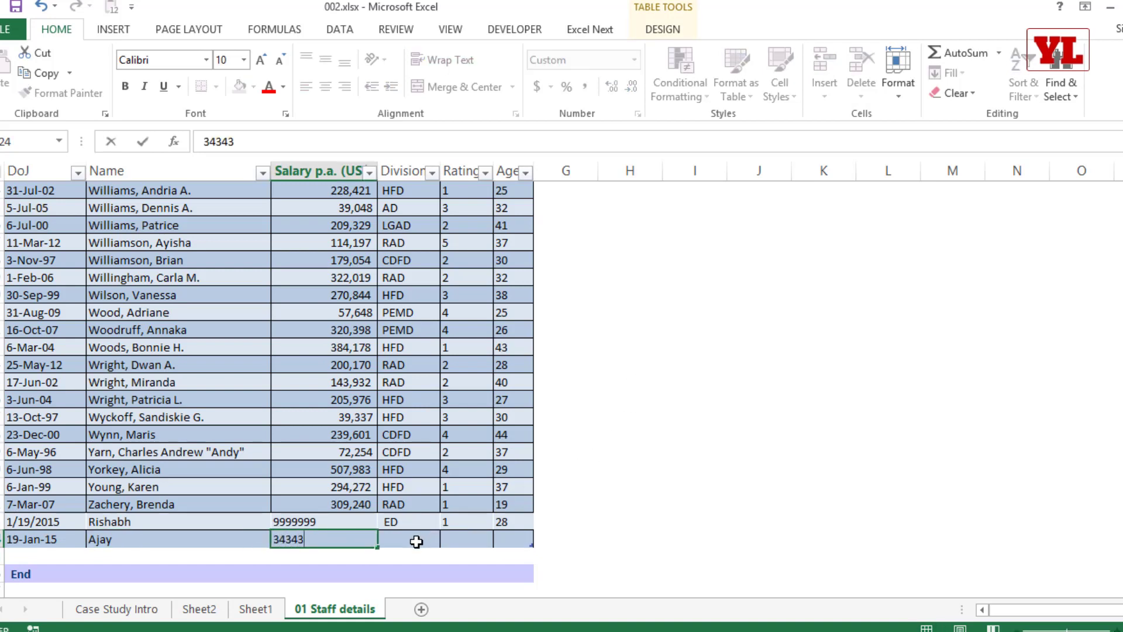
Complete the new table row with division ED, rating 1 and age 23.
{"action": "left_click", "coordinate": [417, 539]}
{"action": "type", "text": "4"}
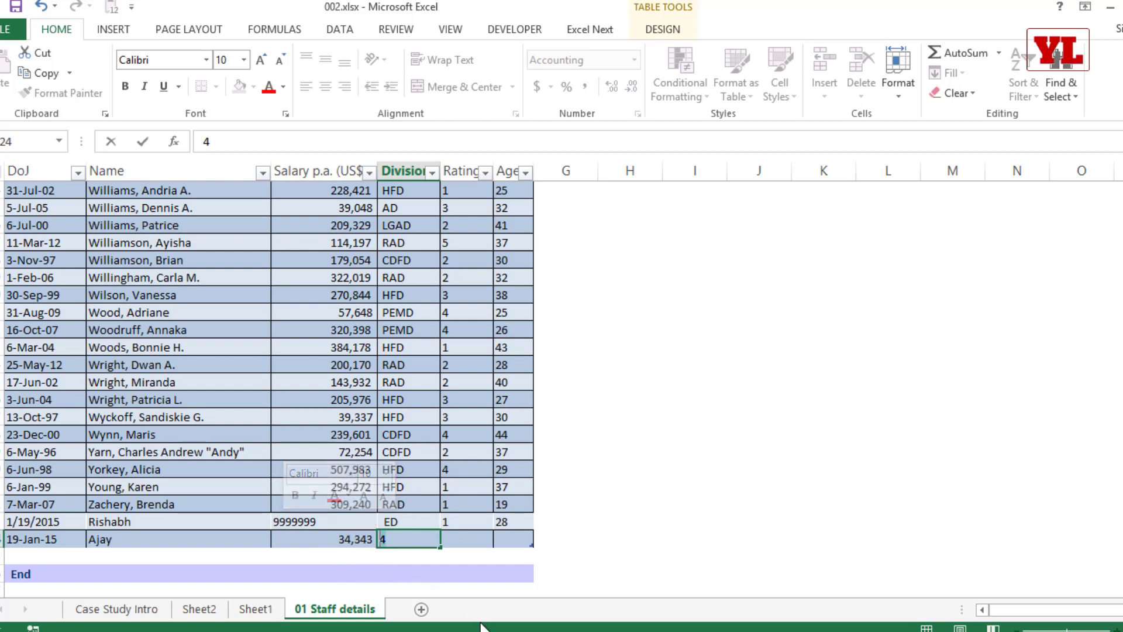
{"action": "key", "text": "BackSpace"}
{"action": "type", "text": "ED"}
{"action": "key", "text": "Tab"}
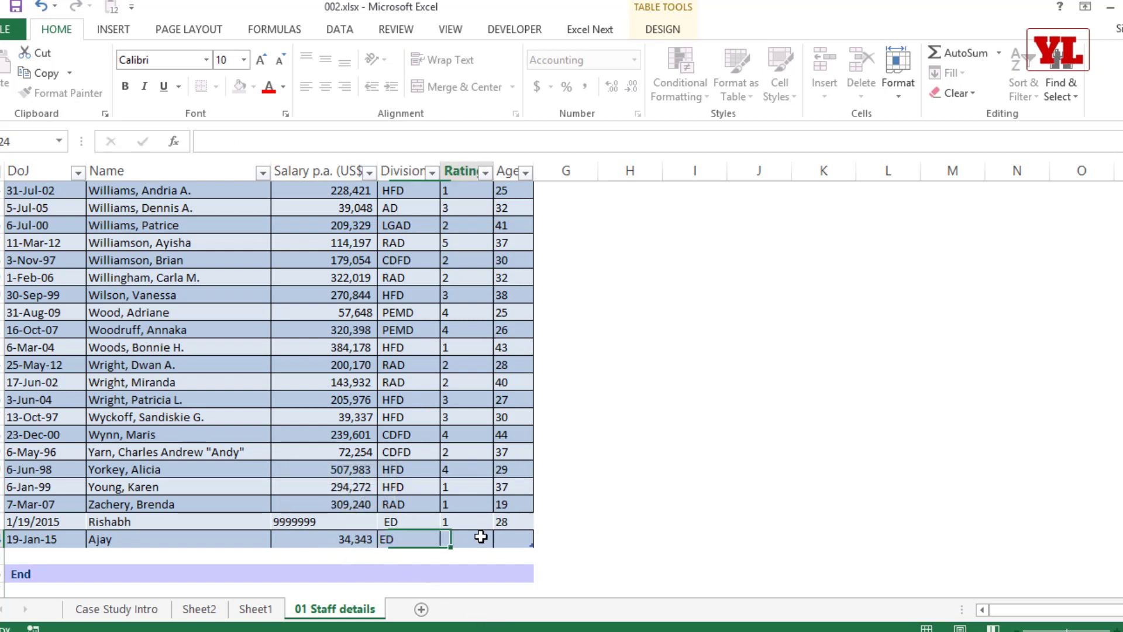
{"action": "type", "text": "1"}
{"action": "key", "text": "Tab"}
{"action": "type", "text": "23"}
{"action": "left_click", "coordinate": [623, 504]}
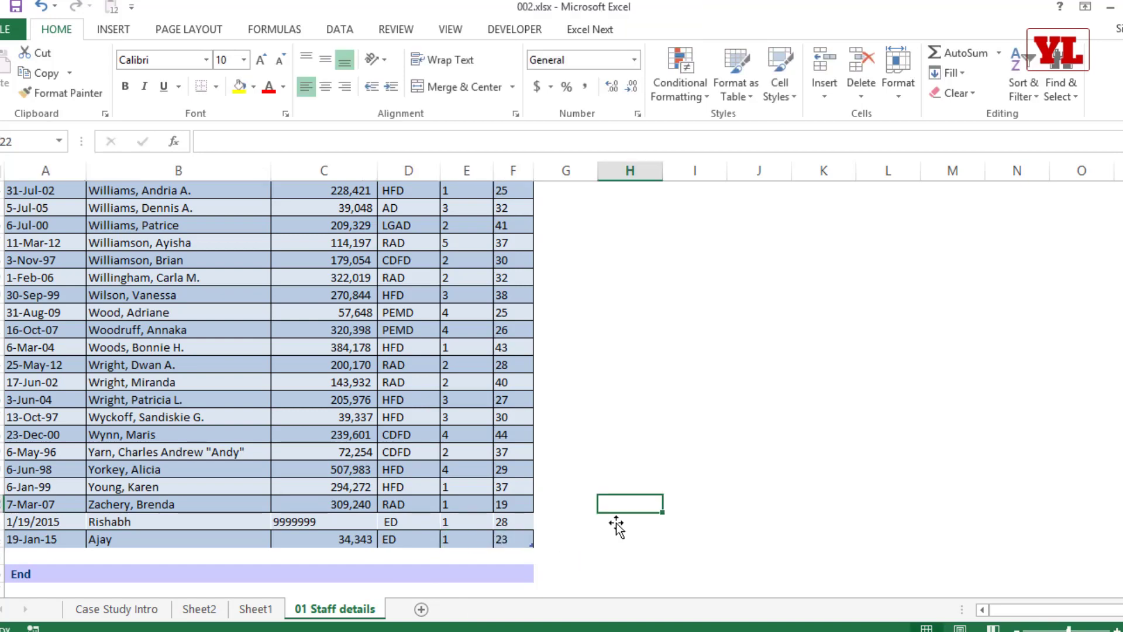
Refresh the Count of Name pivot table on Sheet1 so it picks up the row added to the staff table.
{"action": "left_click", "coordinate": [243, 609]}
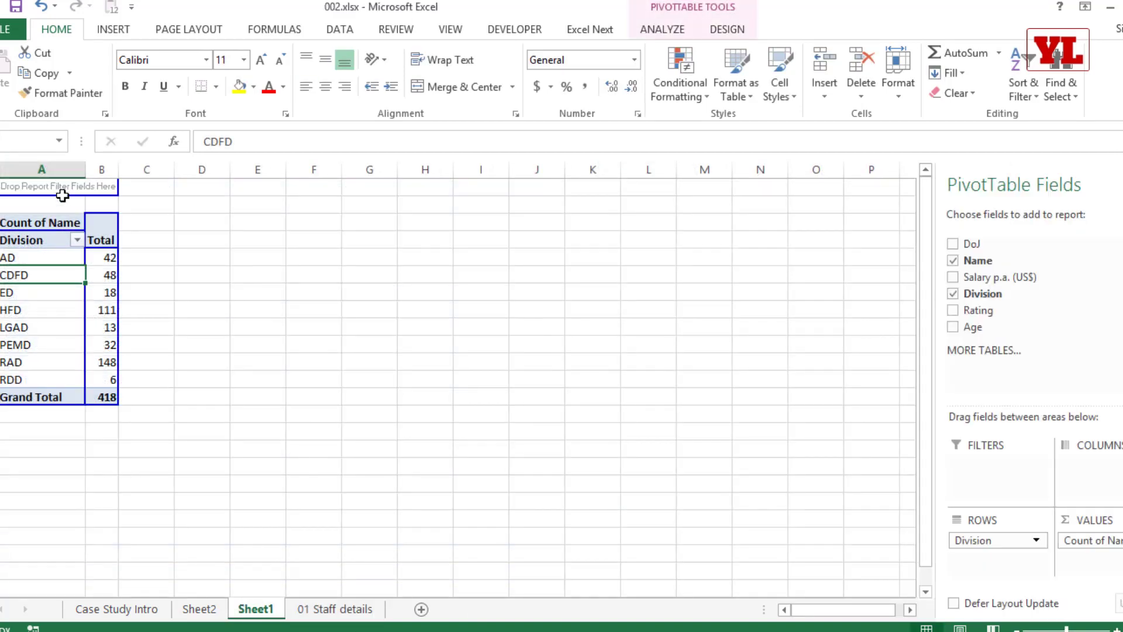
{"action": "left_click", "coordinate": [53, 293]}
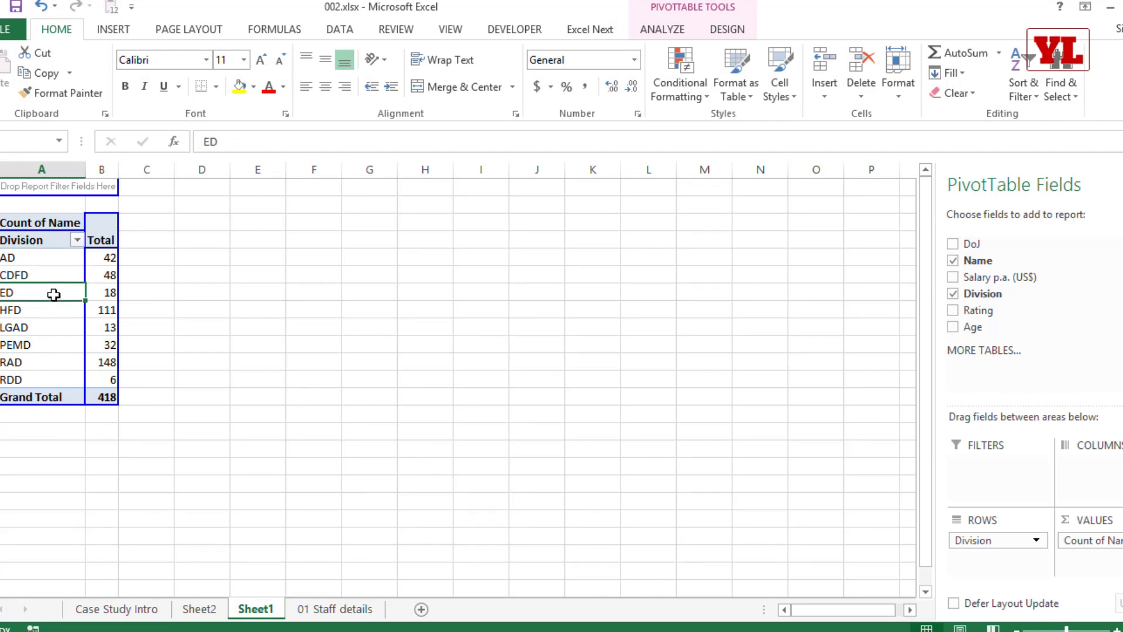
{"action": "right_click", "coordinate": [54, 294]}
{"action": "left_click", "coordinate": [108, 351]}
Review the Change Data Source options for the Sheet1 pivot table and the pivot table insertion commands on the 01 Staff details sheet.
{"action": "left_click", "coordinate": [656, 30]}
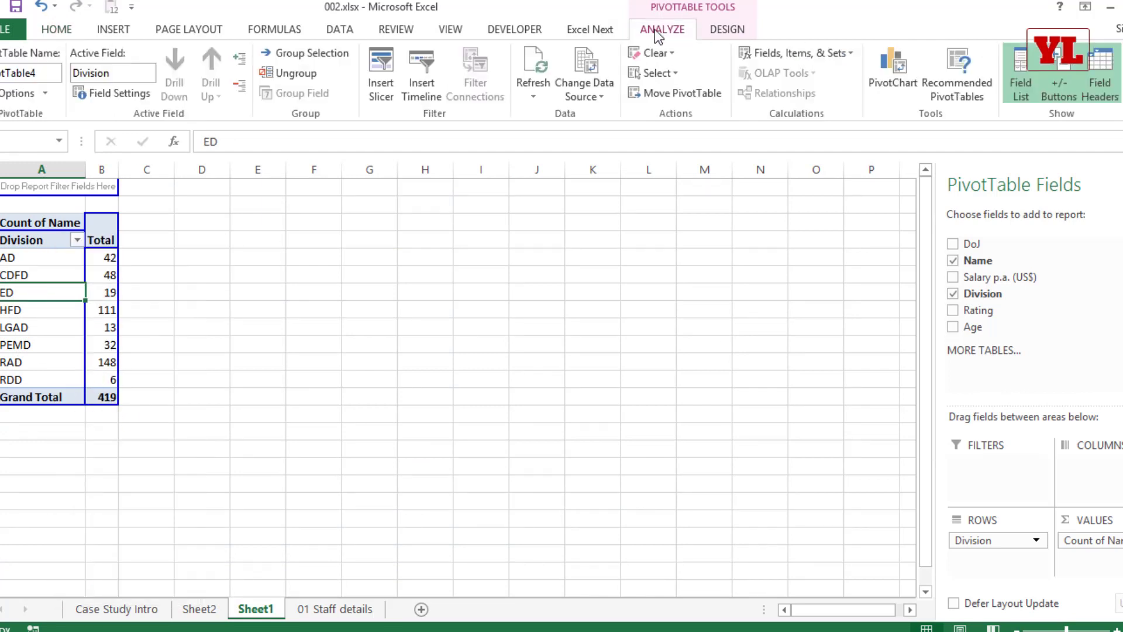
{"action": "left_click", "coordinate": [587, 95]}
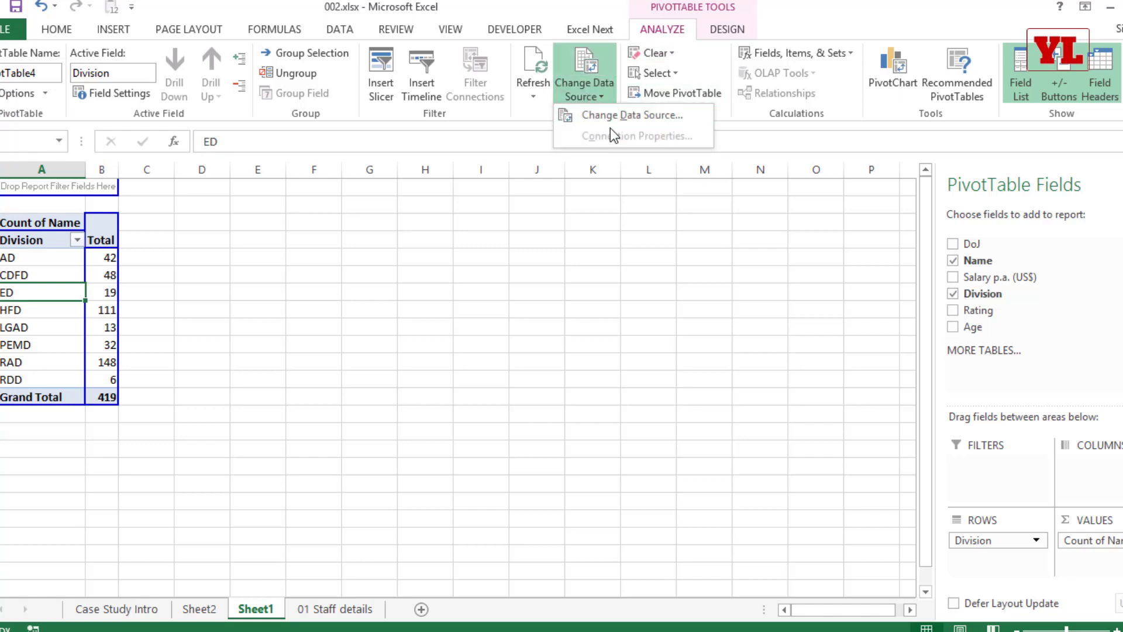
{"action": "key", "text": "Escape"}
{"action": "left_click", "coordinate": [314, 609]}
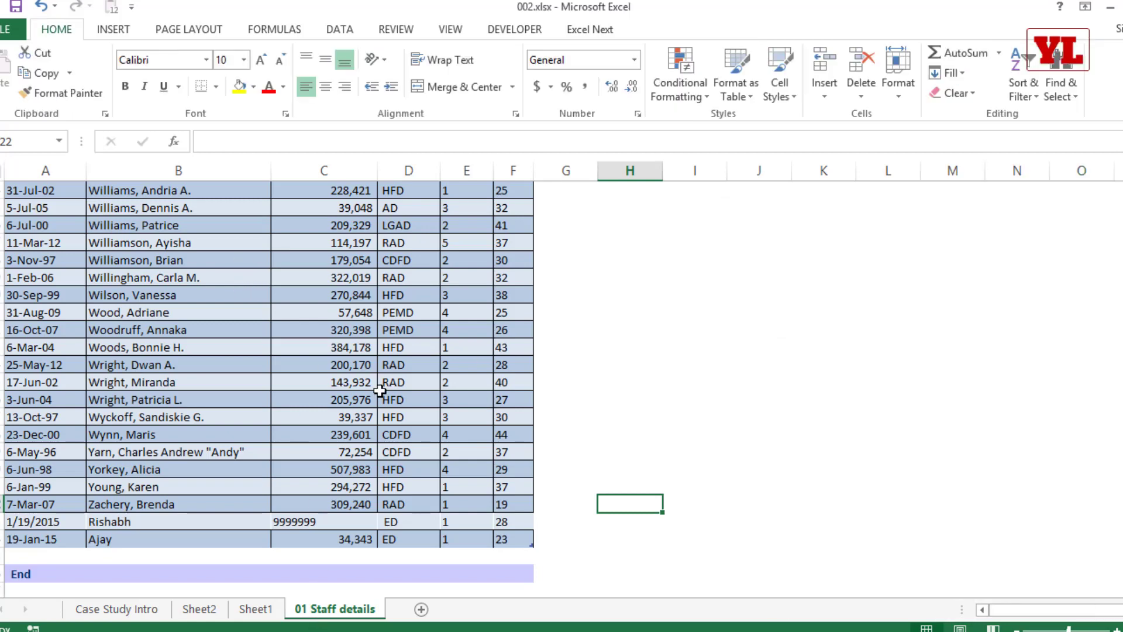
{"action": "left_click", "coordinate": [116, 31]}
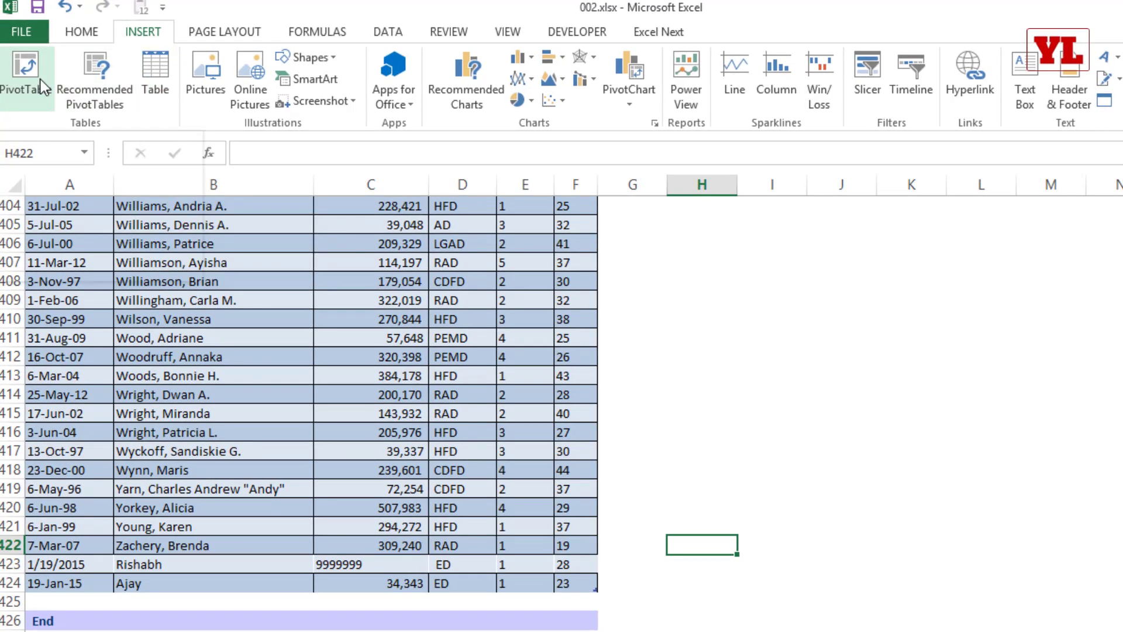
{"action": "left_click", "coordinate": [529, 299]}
{"action": "key", "text": "ctrl+Page_Up"}
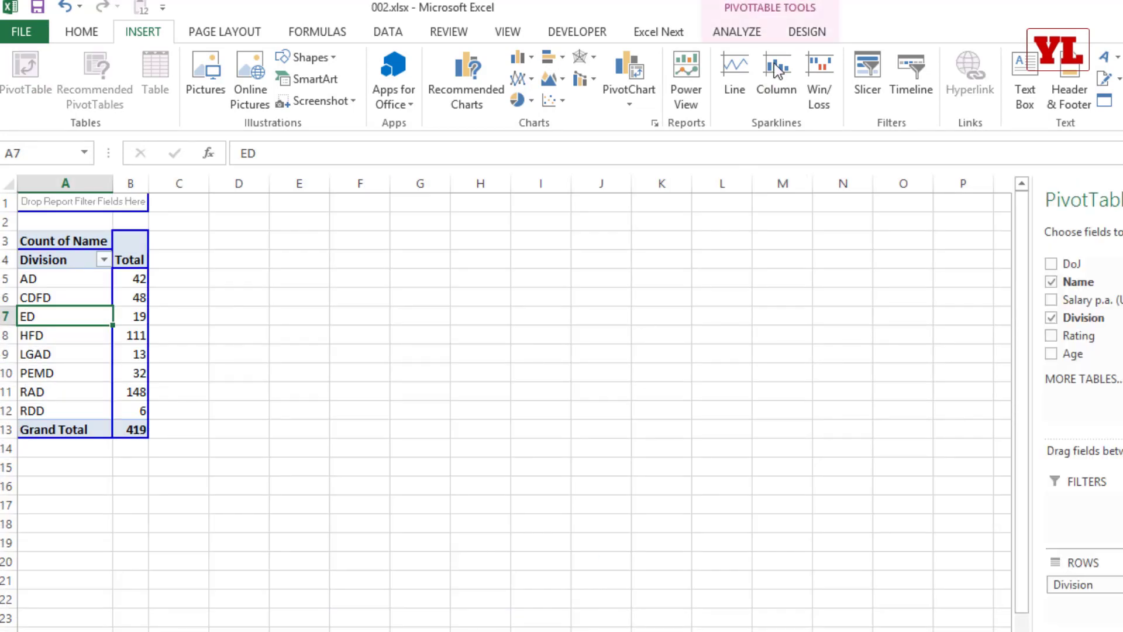
{"action": "left_click", "coordinate": [743, 33]}
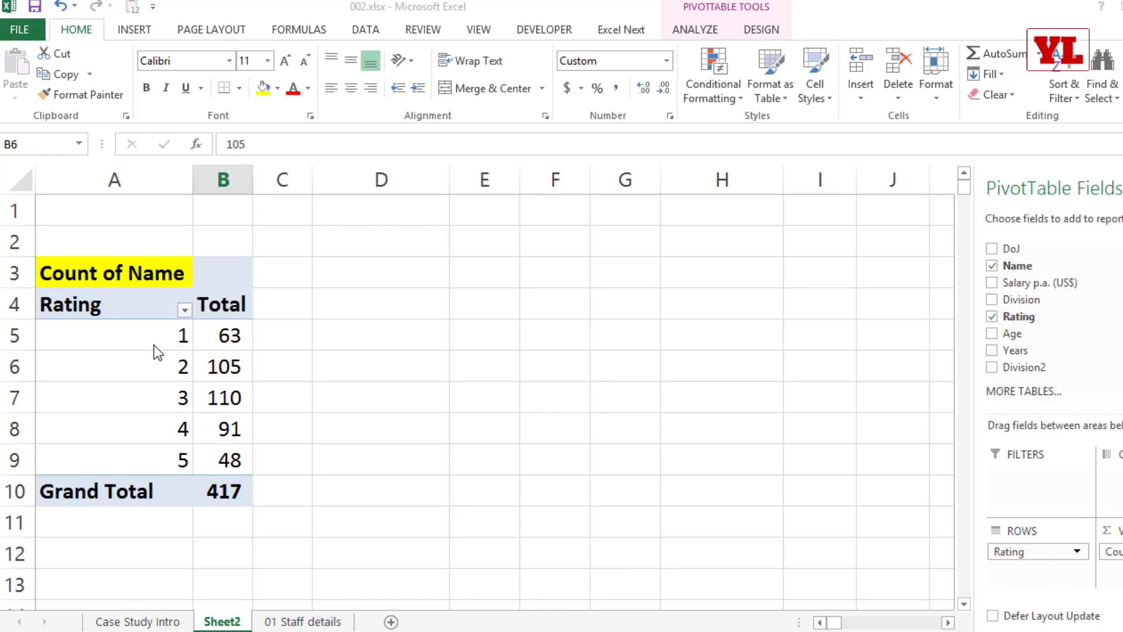
Set the Rating pivot table on Sheet2 to refresh data when opening the file, and refresh it.
{"action": "right_click", "coordinate": [154, 345]}
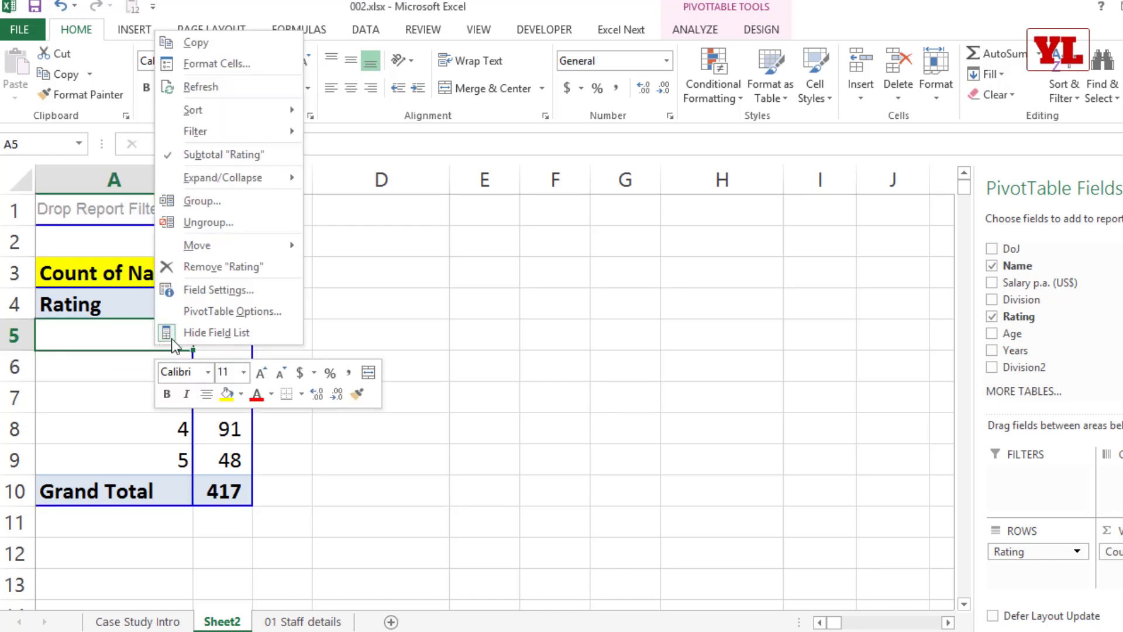
{"action": "left_click", "coordinate": [212, 318]}
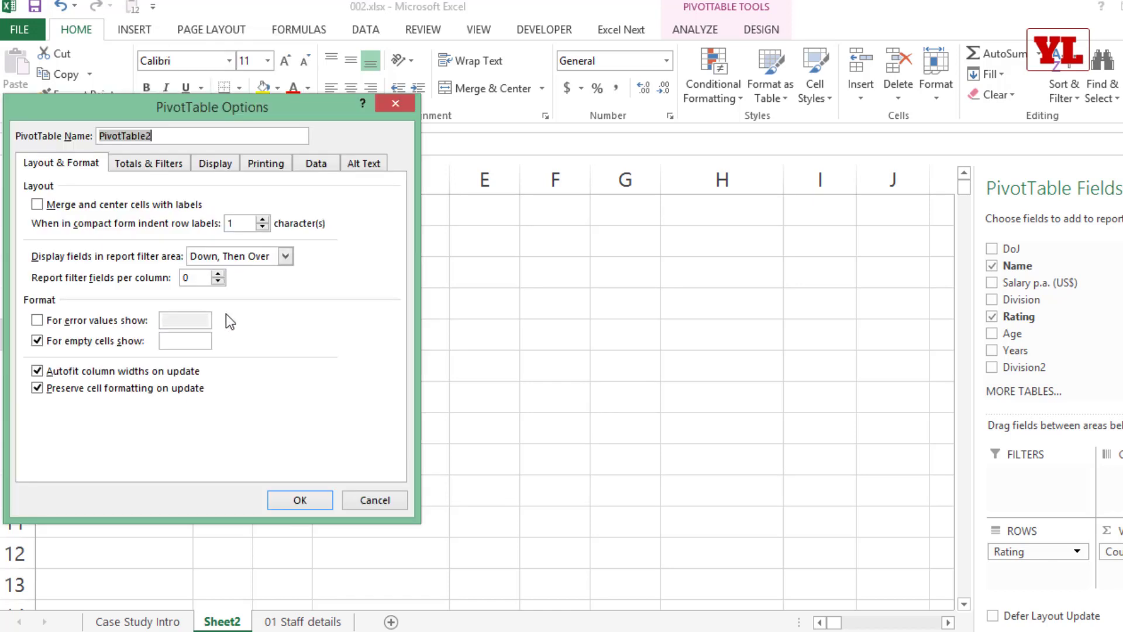
{"action": "left_click", "coordinate": [316, 164]}
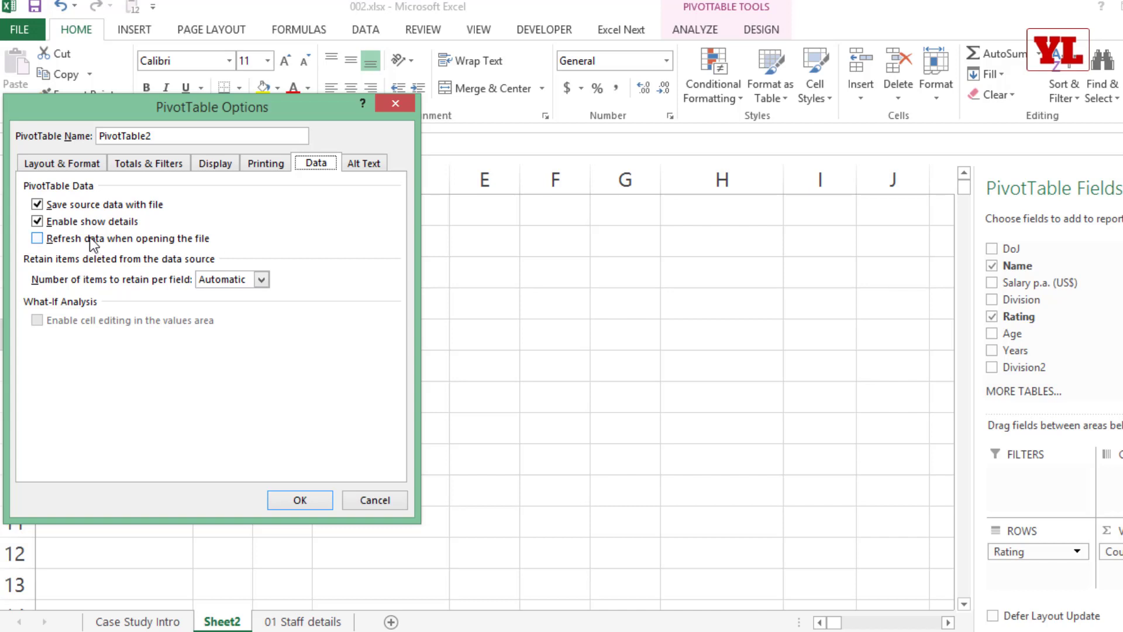
{"action": "left_click", "coordinate": [64, 237]}
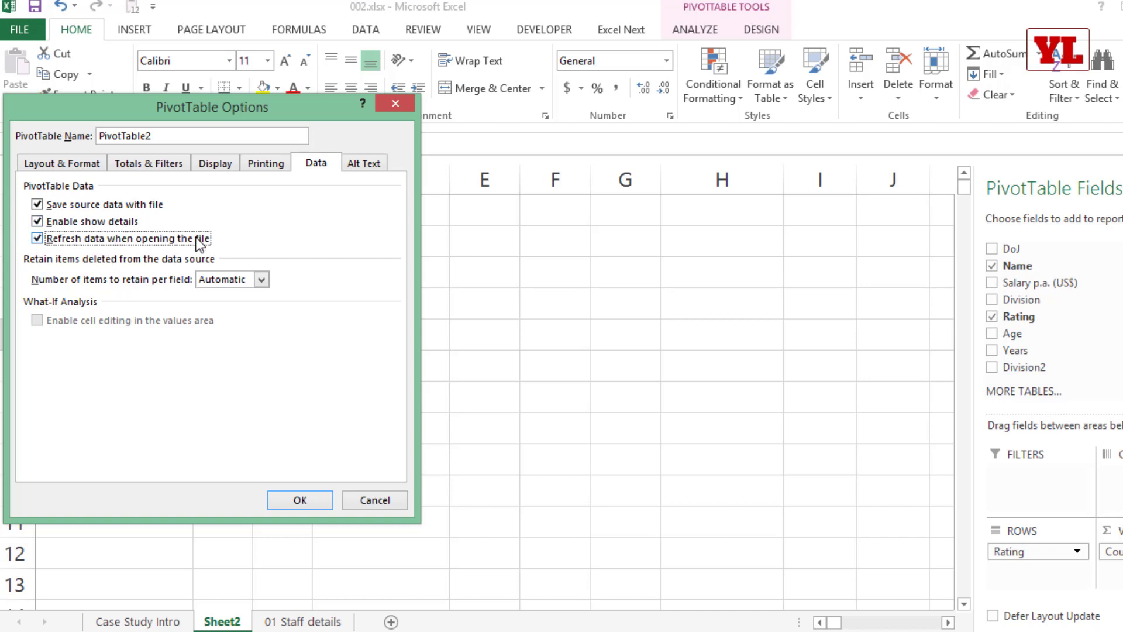
{"action": "left_click", "coordinate": [312, 500]}
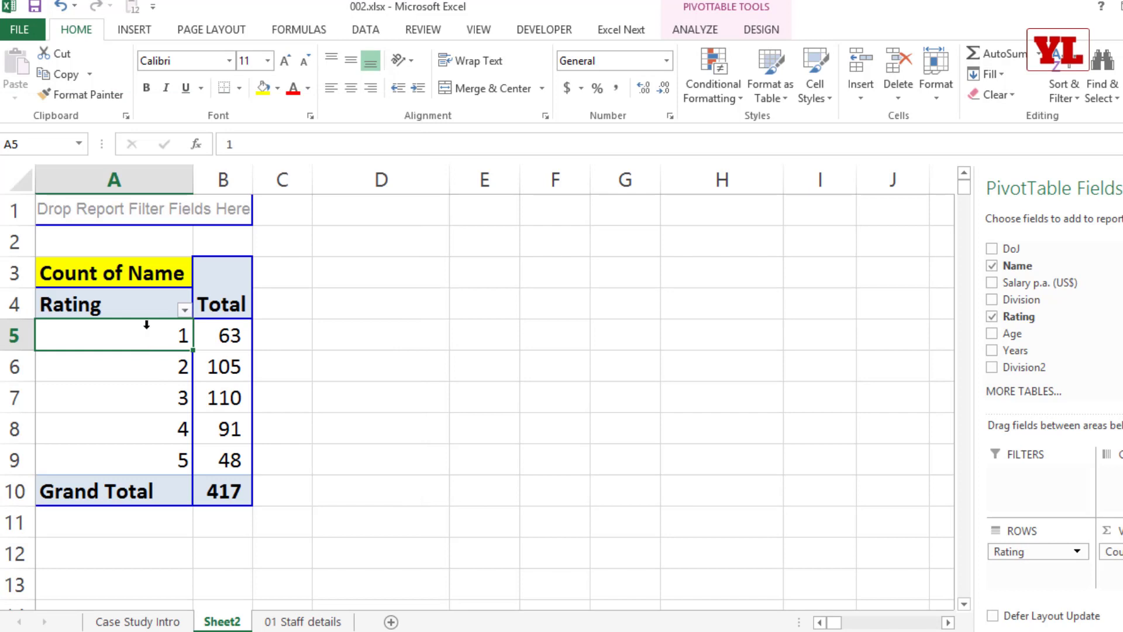
{"action": "right_click", "coordinate": [148, 327]}
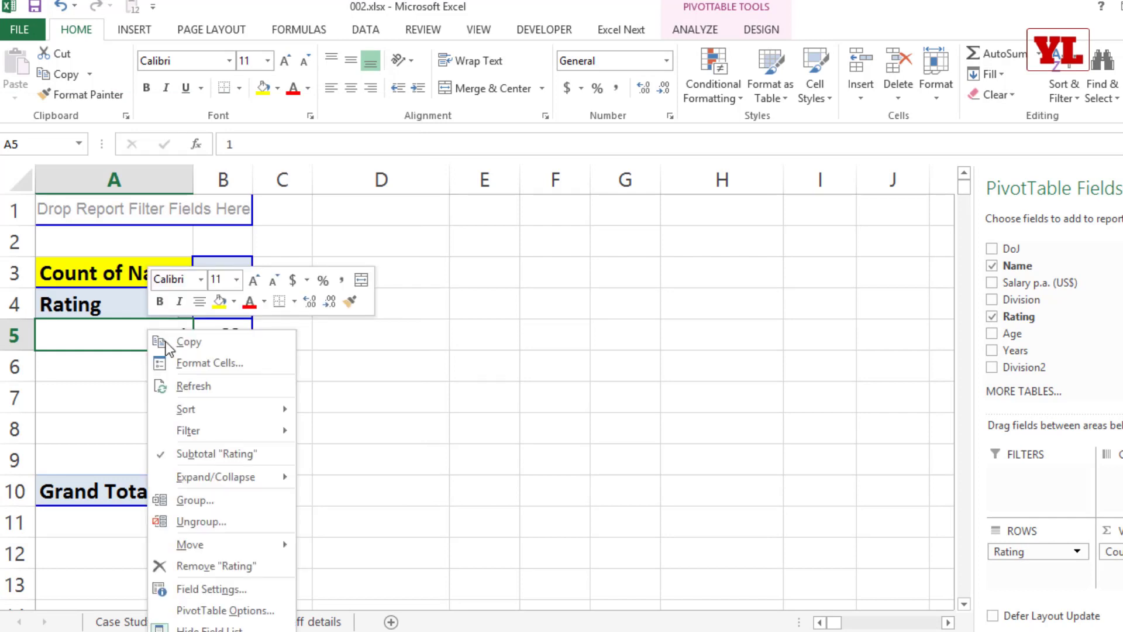
{"action": "left_click", "coordinate": [199, 386]}
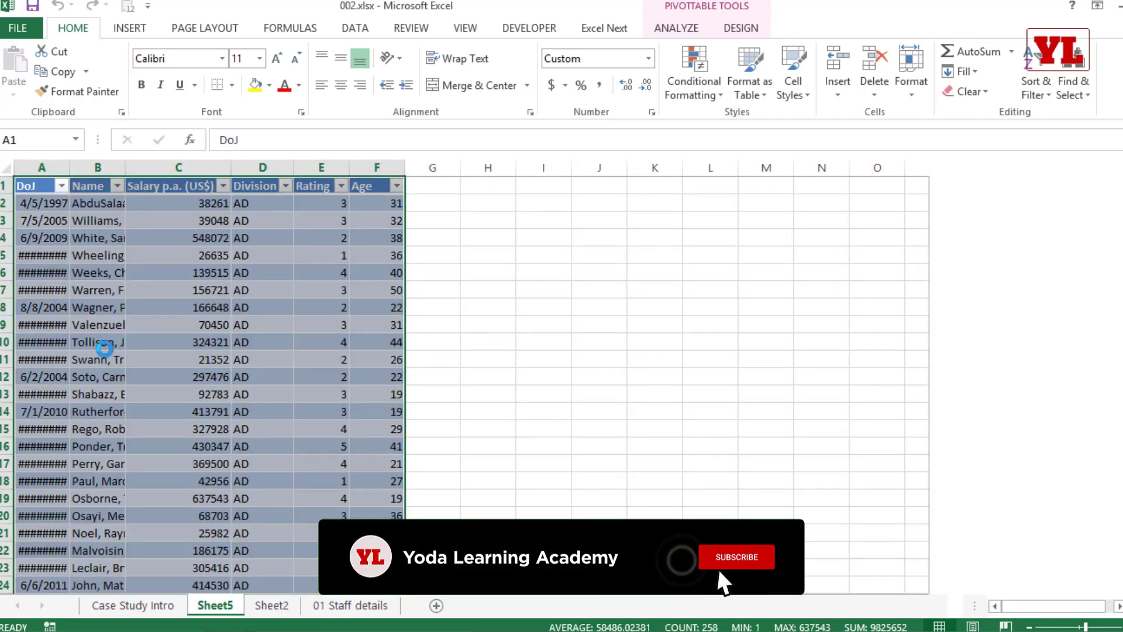
Create a pivot chart on its own chart sheet from the Count of Name by Division pivot table on Sheet2.
{"action": "left_click", "coordinate": [258, 605]}
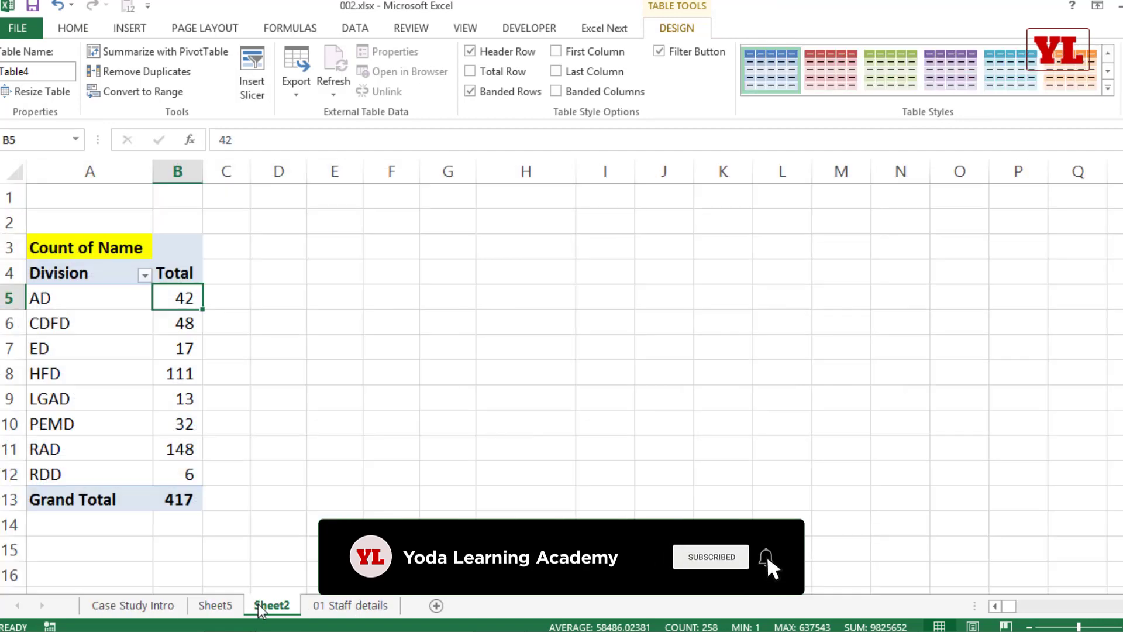
{"action": "left_click", "coordinate": [96, 348]}
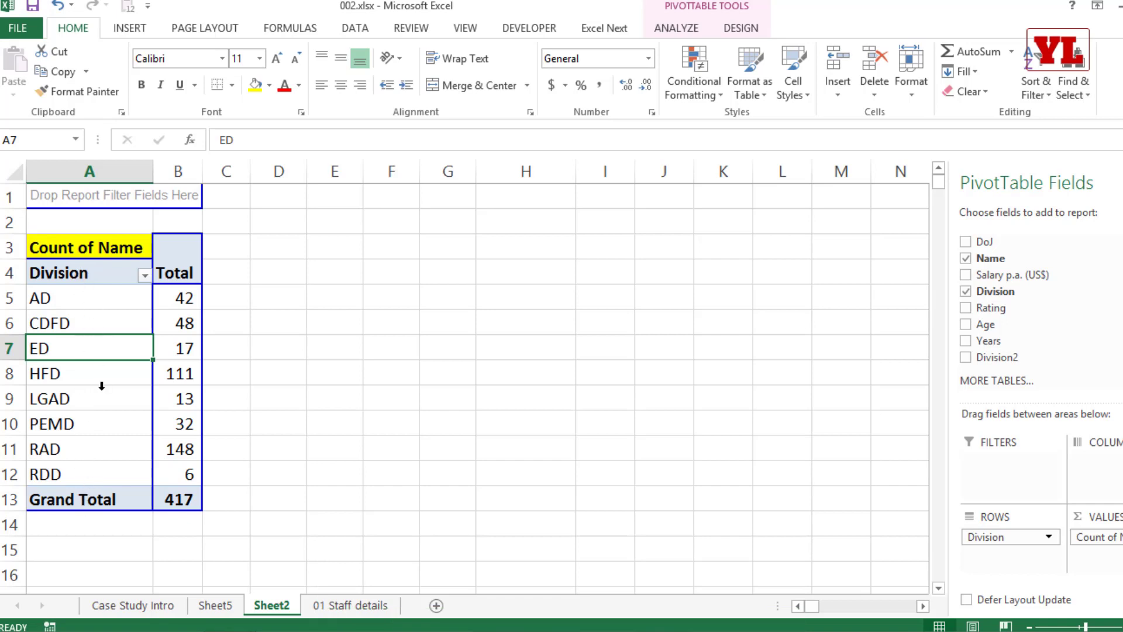
{"action": "key", "text": "F11"}
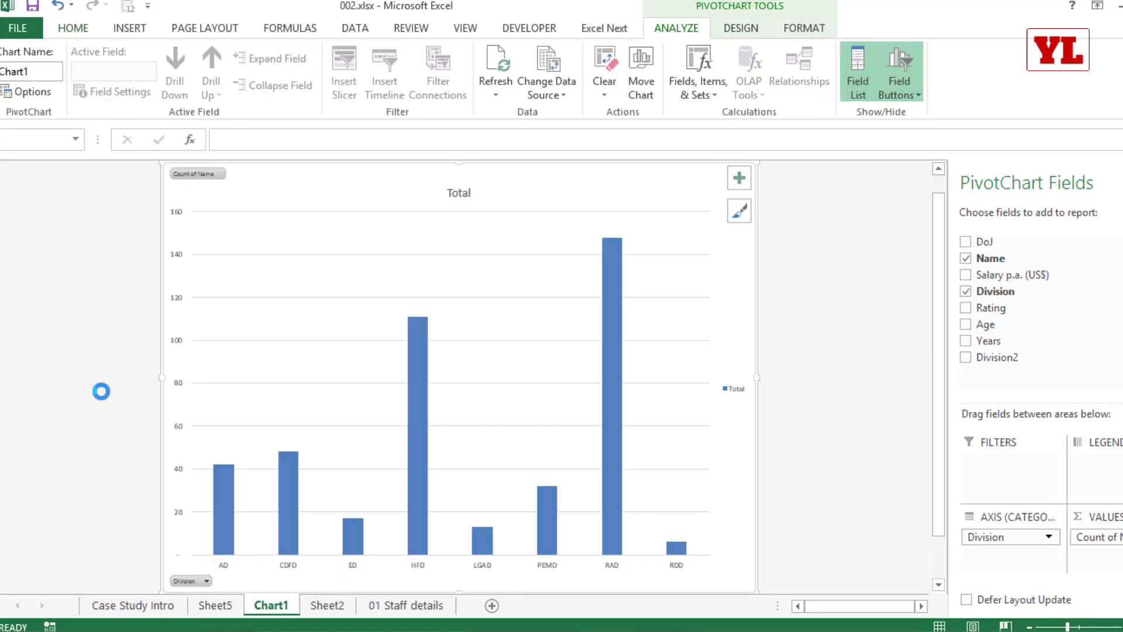
Filter the pivot chart's Division field to show only CDFD, HFD, PEMD and RAD.
{"action": "left_click", "coordinate": [206, 582]}
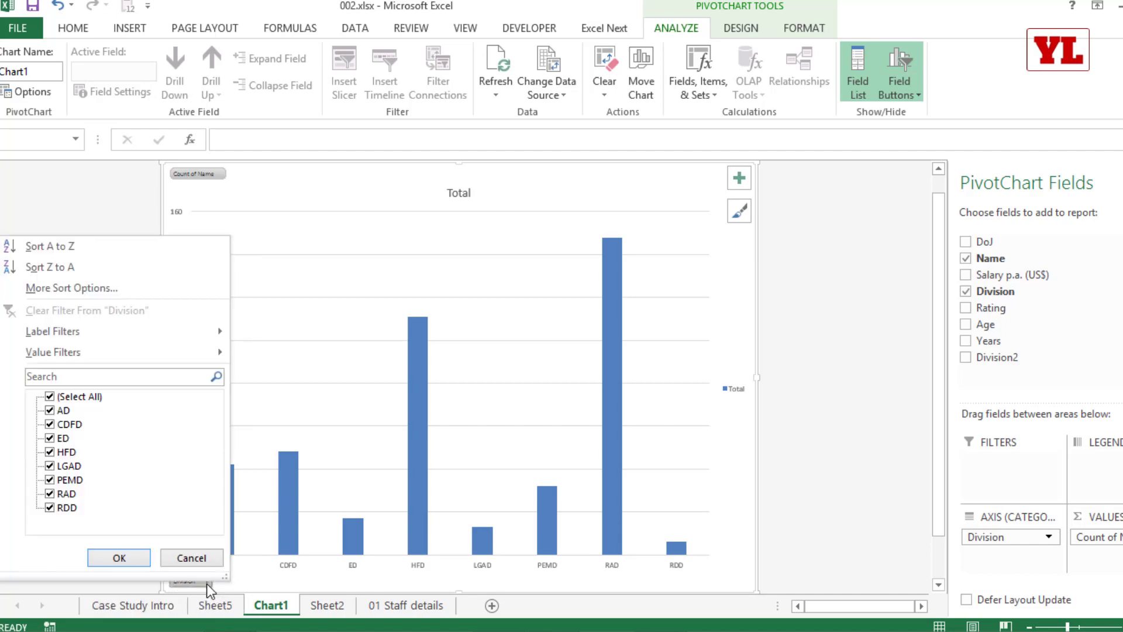
{"action": "left_click", "coordinate": [206, 583]}
{"action": "left_click", "coordinate": [206, 583]}
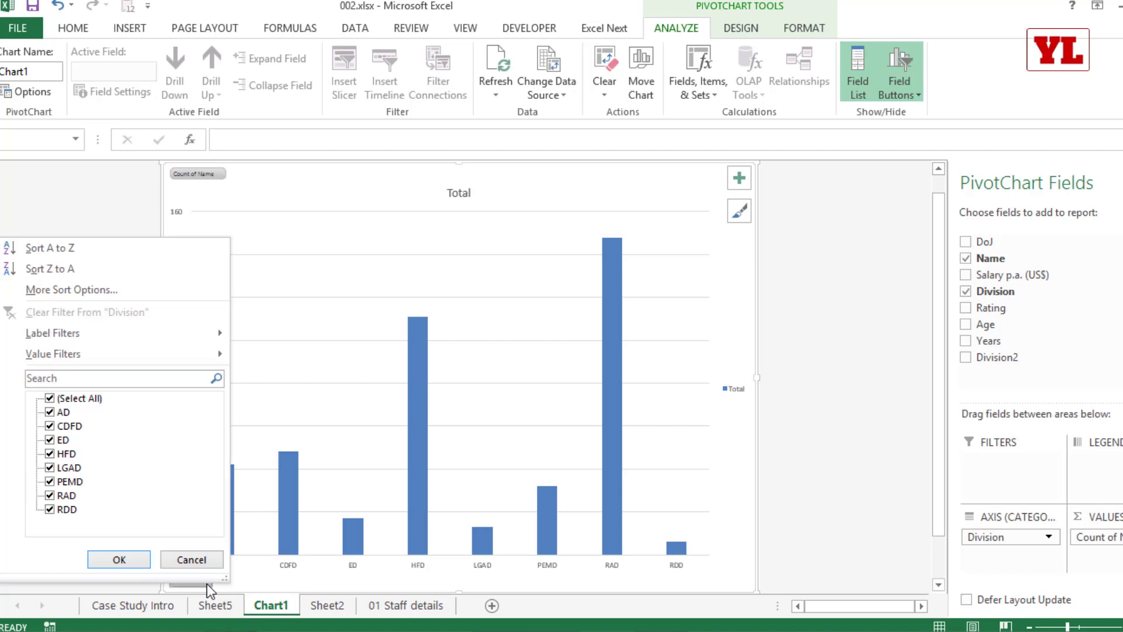
{"action": "left_click", "coordinate": [50, 397]}
{"action": "left_click", "coordinate": [50, 426]}
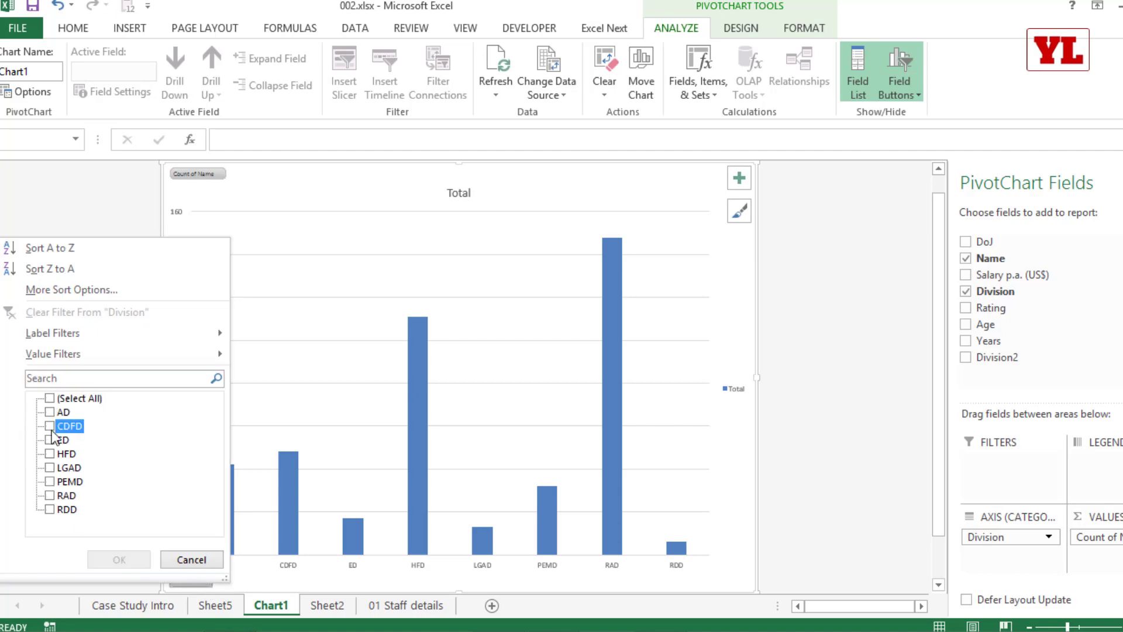
{"action": "left_click", "coordinate": [50, 453]}
{"action": "left_click", "coordinate": [50, 482]}
{"action": "left_click", "coordinate": [50, 495]}
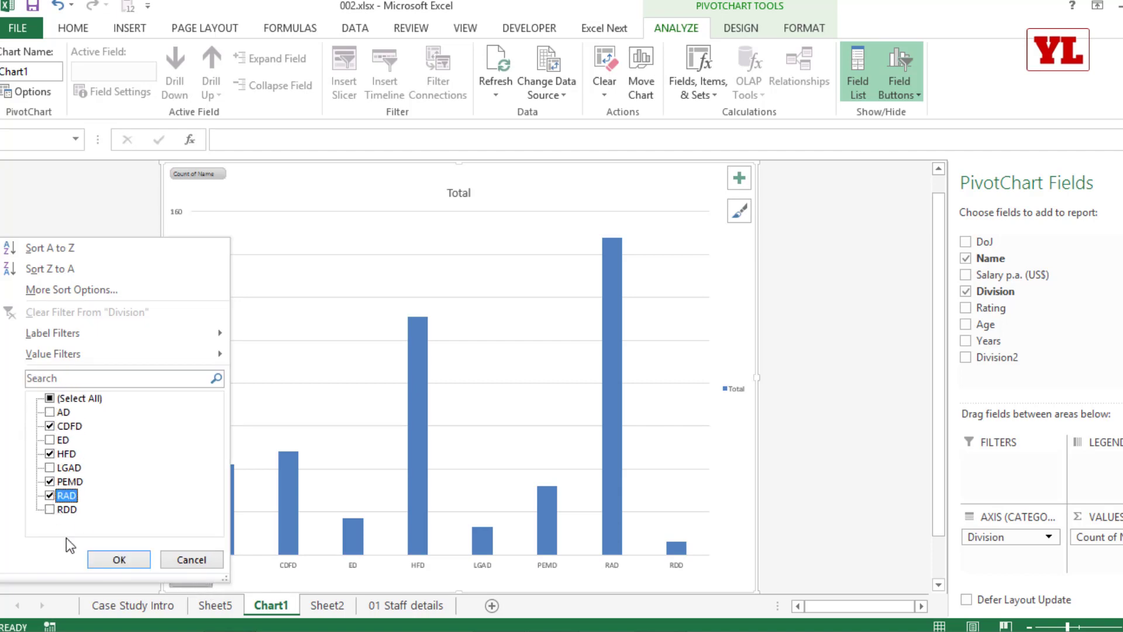
{"action": "left_click", "coordinate": [121, 560]}
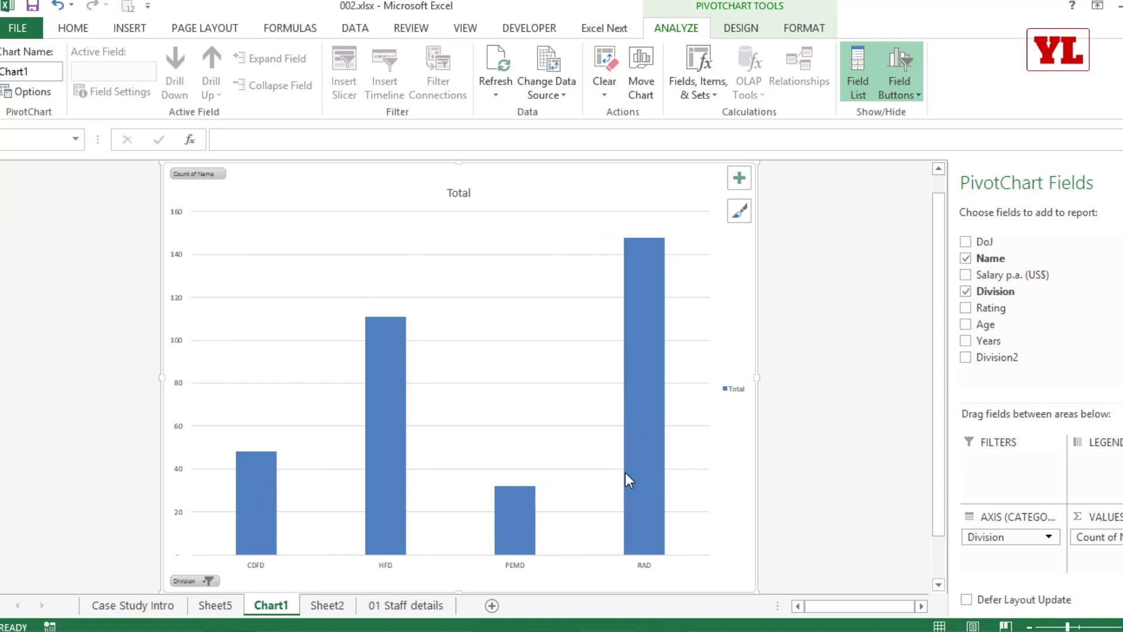
On Sheet2, reselect all divisions in the pivot table's Division filter.
{"action": "left_click", "coordinate": [317, 606]}
{"action": "left_click", "coordinate": [145, 276]}
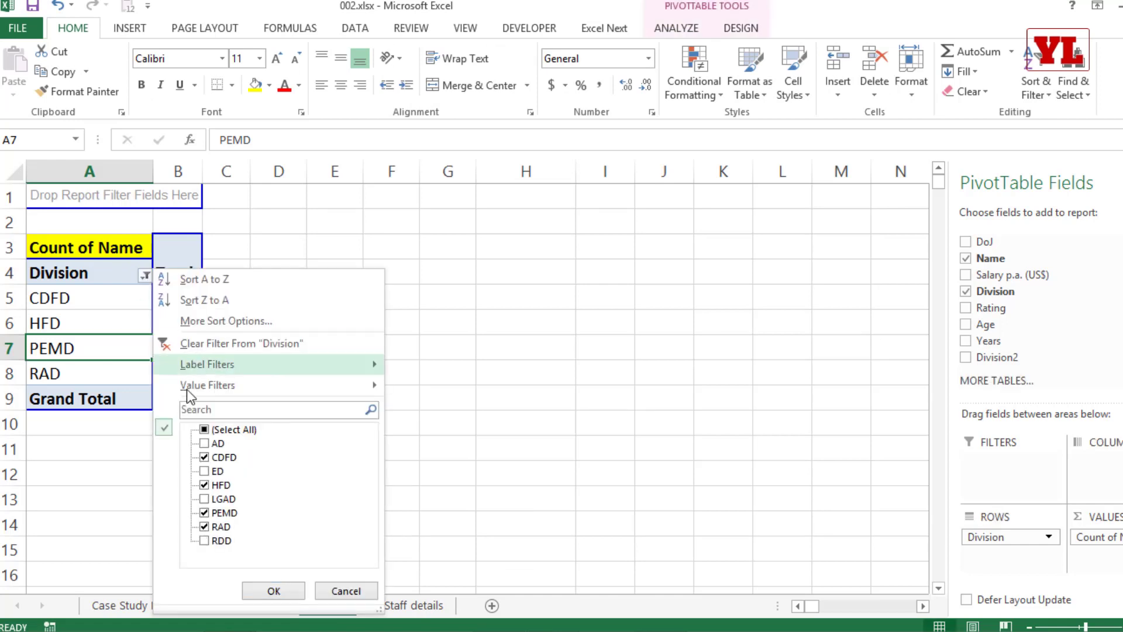
{"action": "left_click", "coordinate": [212, 427]}
{"action": "left_click", "coordinate": [269, 590]}
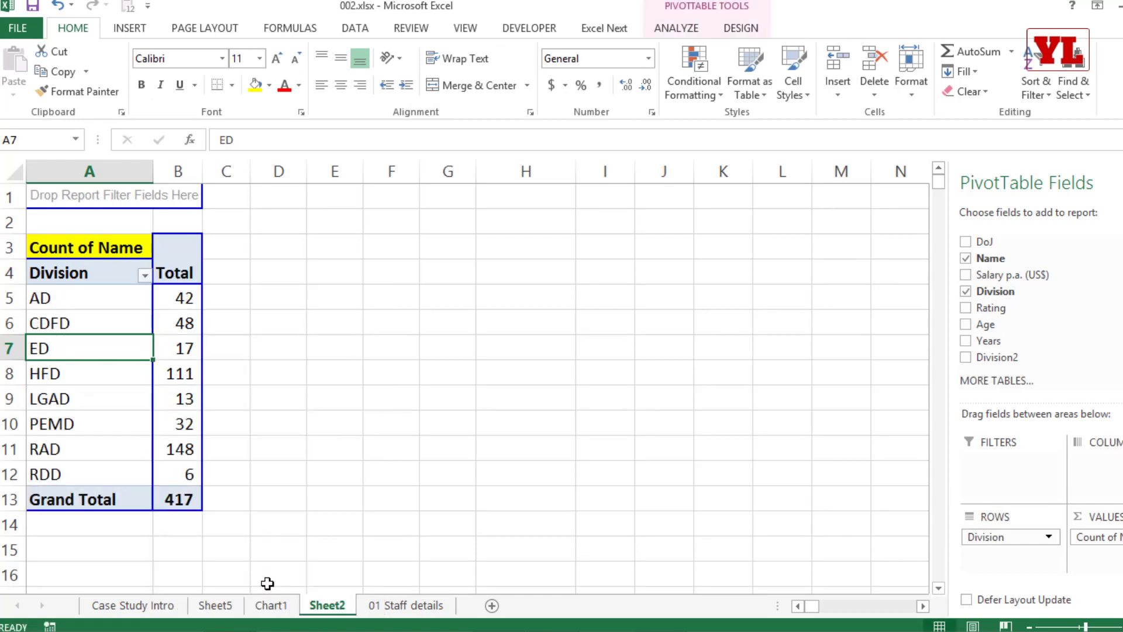
Insert a line sparkline in D5 based on the division totals in B5:B12, and widen column D.
{"action": "left_click", "coordinate": [280, 299]}
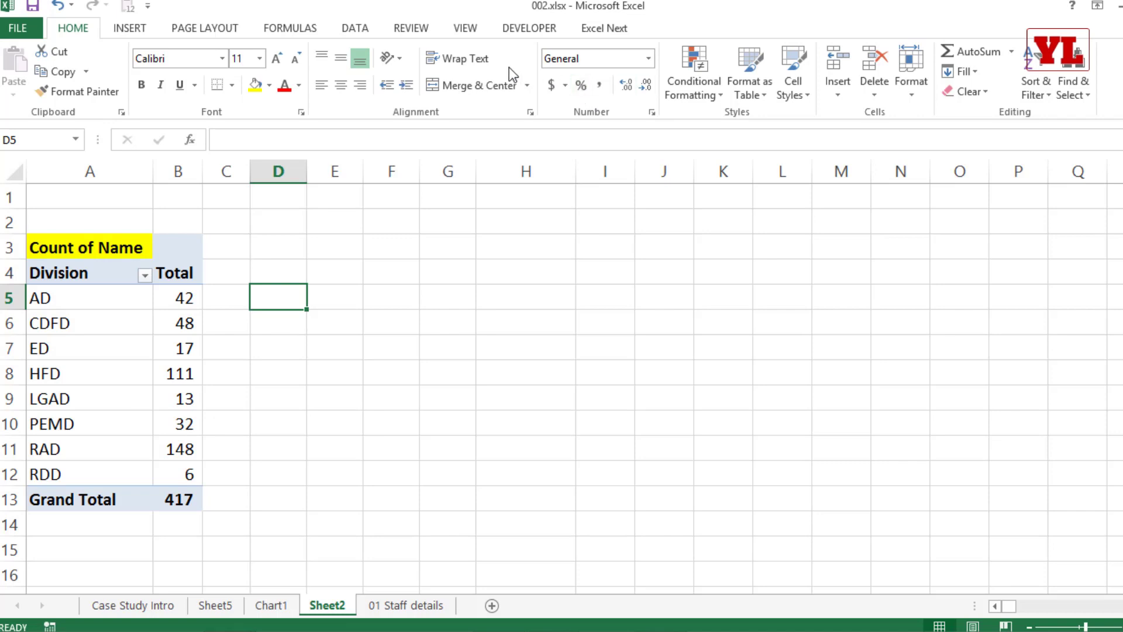
{"action": "left_click", "coordinate": [129, 29]}
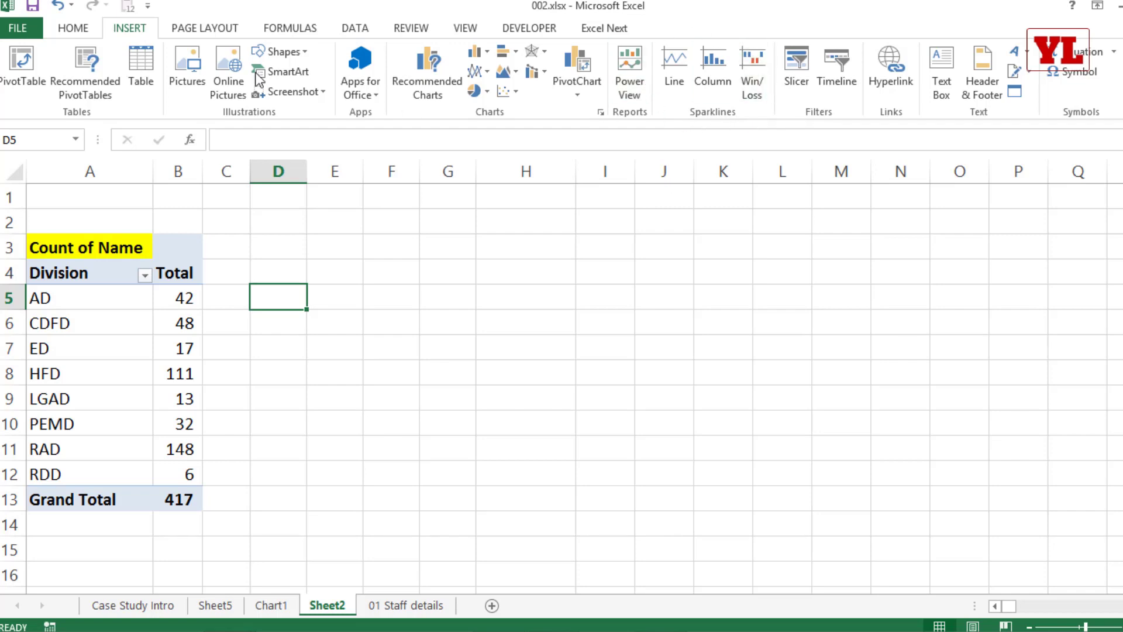
{"action": "left_click", "coordinate": [678, 69]}
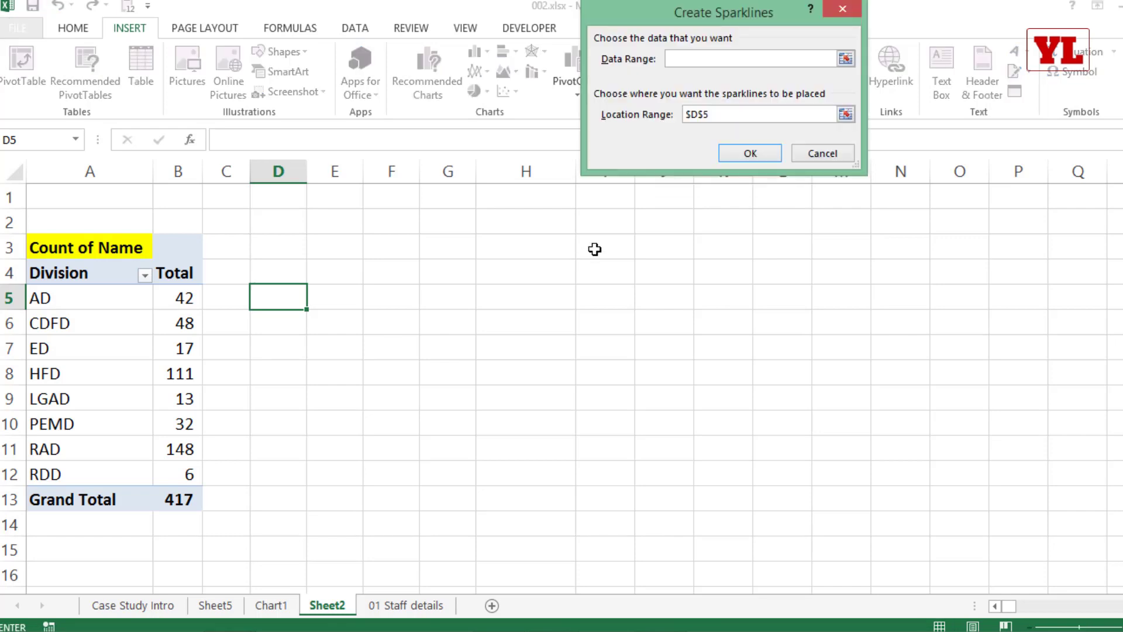
{"action": "left_click_drag", "start_coordinate": [633, 6], "coordinate": [269, 82]}
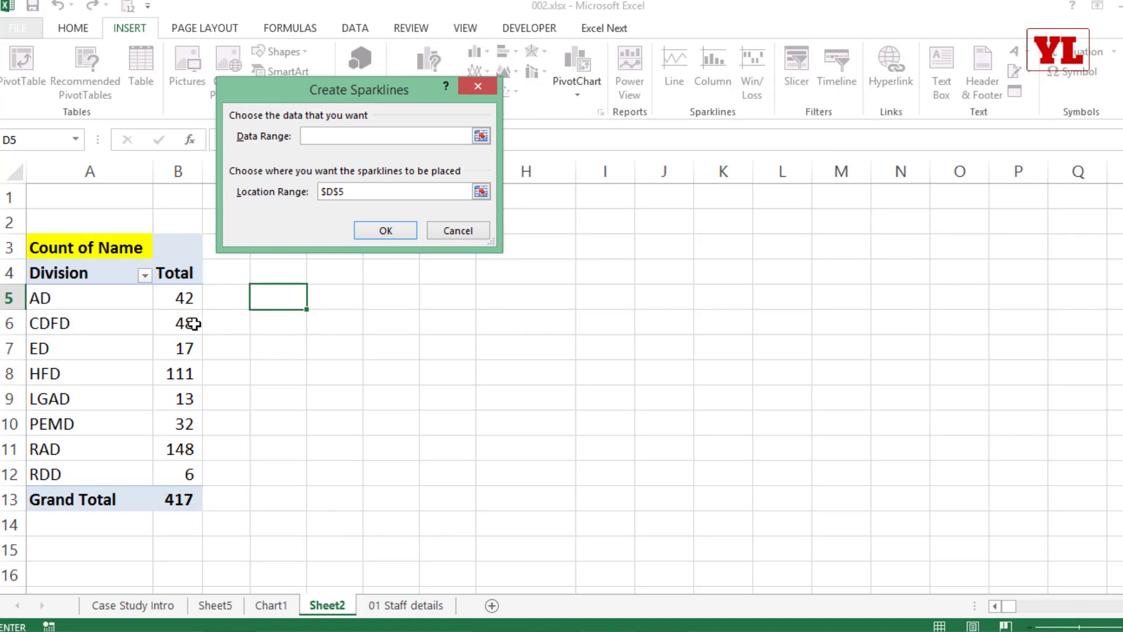
{"action": "left_click_drag", "start_coordinate": [181, 296], "coordinate": [171, 471]}
{"action": "left_click_drag", "start_coordinate": [130, 299], "coordinate": [181, 468]}
{"action": "left_click_drag", "start_coordinate": [186, 306], "coordinate": [181, 473]}
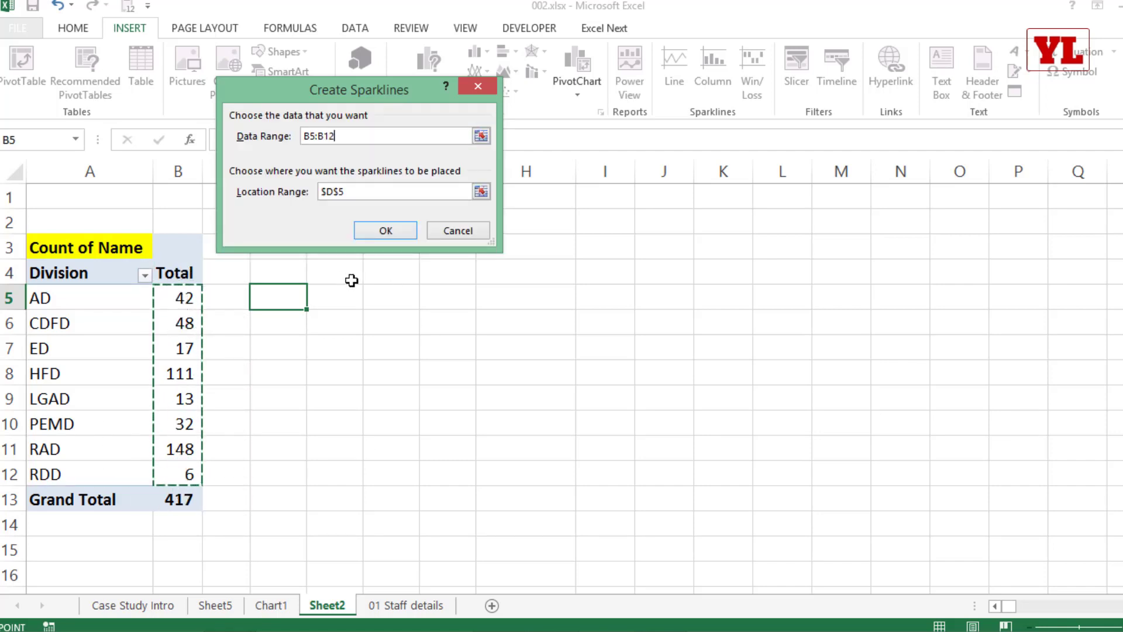
{"action": "left_click", "coordinate": [391, 234]}
{"action": "left_click_drag", "start_coordinate": [307, 171], "coordinate": [361, 171]}
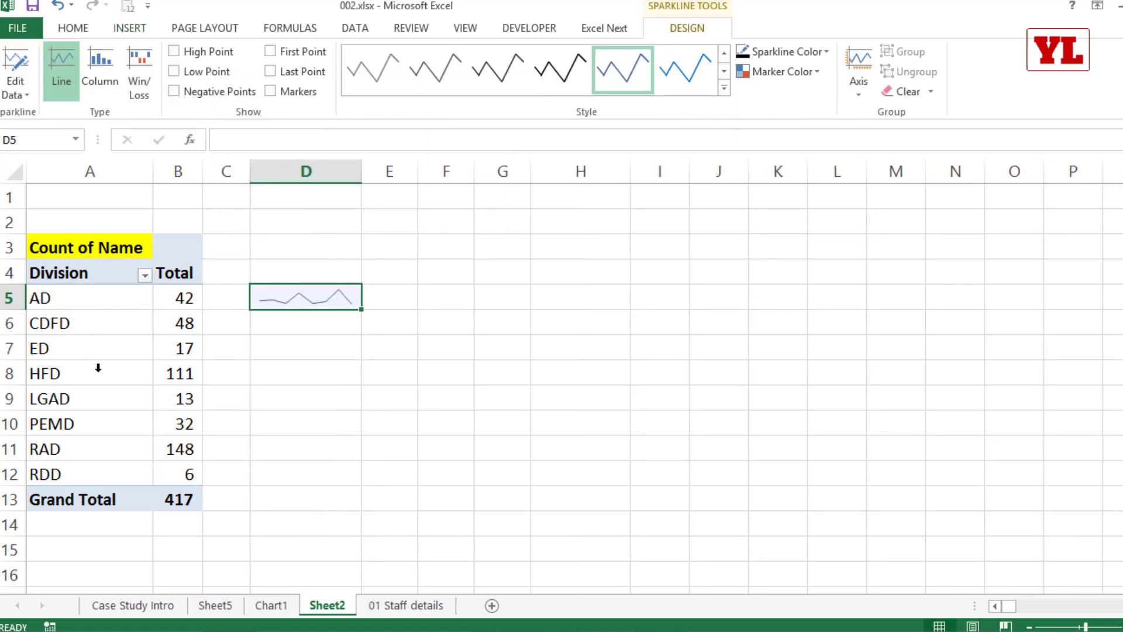
Insert a column sparkline in D6 based on the division totals in B5:B12.
{"action": "left_click", "coordinate": [335, 323]}
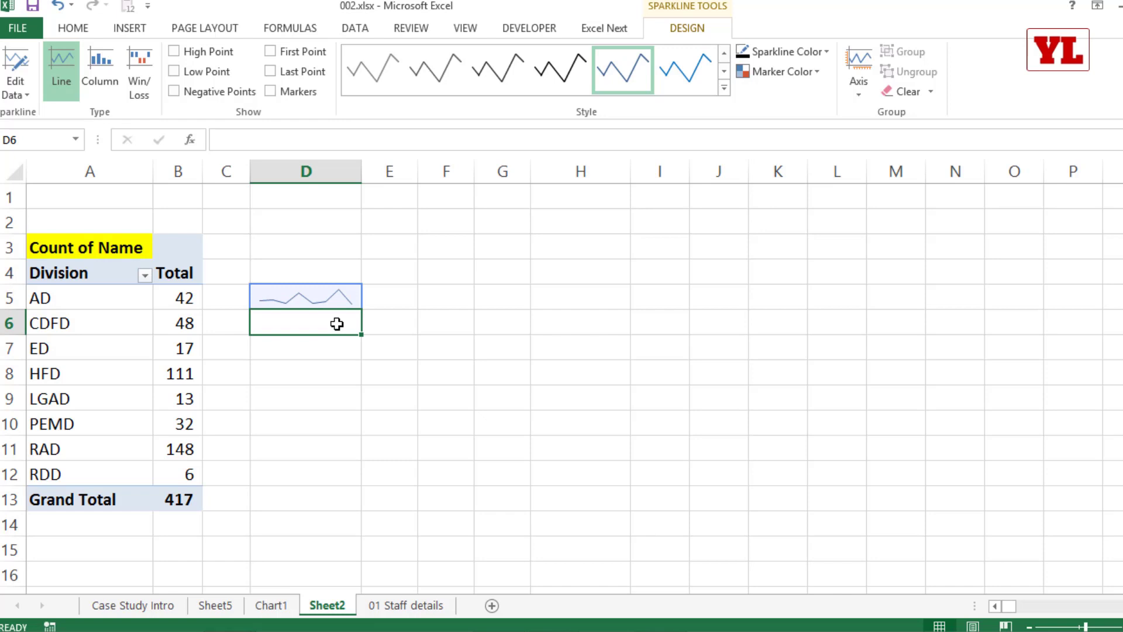
{"action": "left_click", "coordinate": [129, 28]}
{"action": "left_click", "coordinate": [713, 82]}
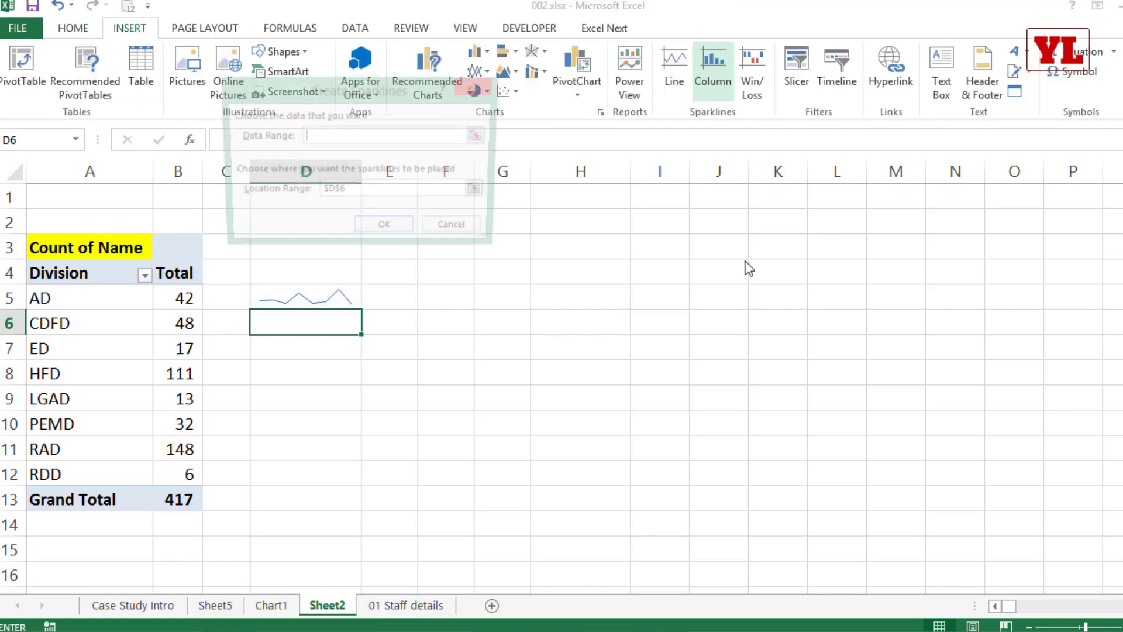
{"action": "left_click_drag", "start_coordinate": [170, 301], "coordinate": [170, 474]}
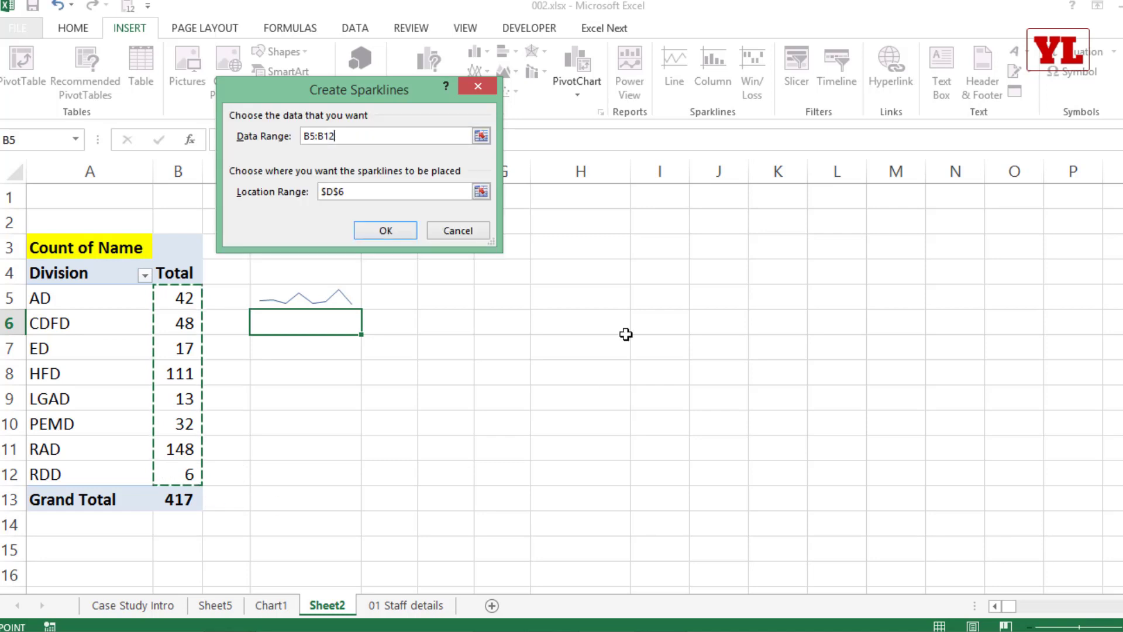
{"action": "left_click", "coordinate": [405, 230]}
{"action": "left_click", "coordinate": [361, 372]}
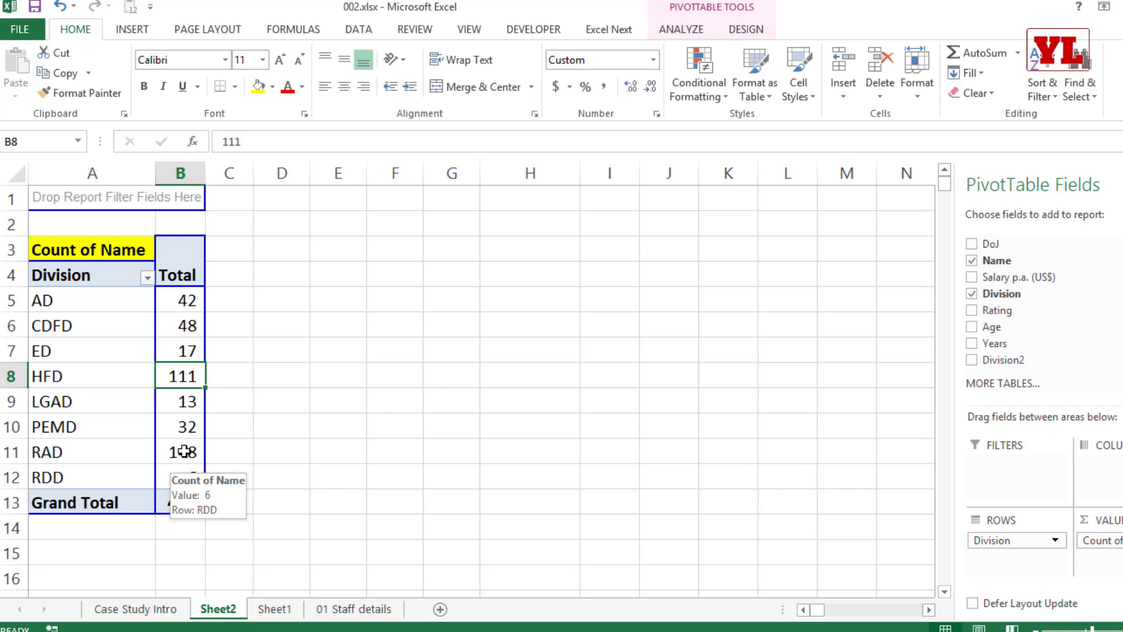
Drill down into the CDFD total on Sheet2 to list its underlying staff records on a new sheet.
{"action": "left_click", "coordinate": [186, 321]}
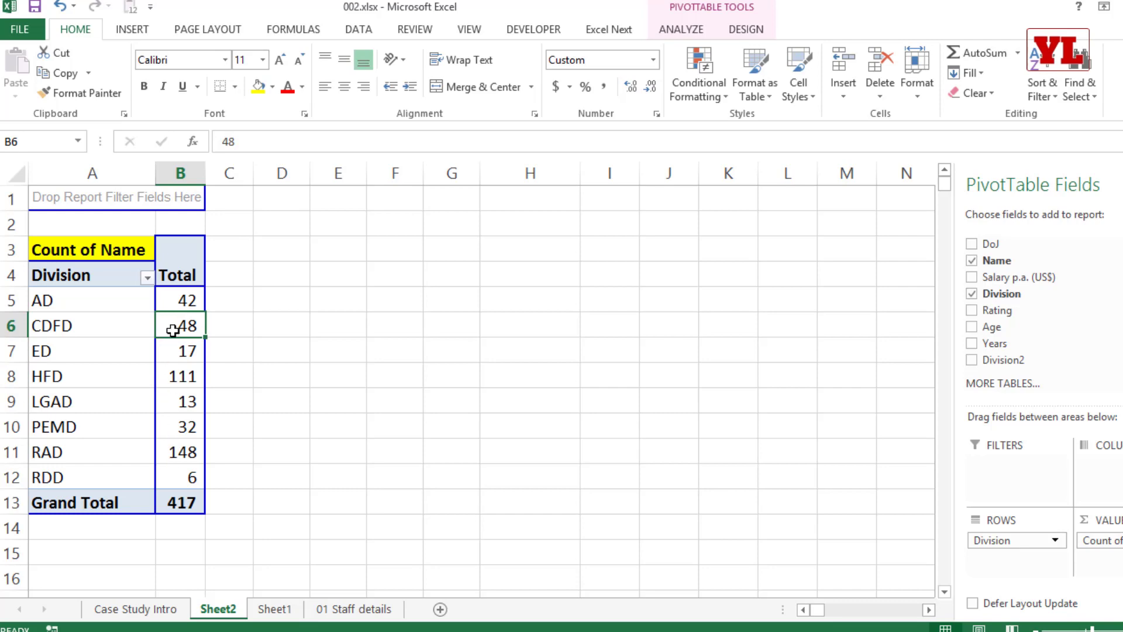
{"action": "double_click", "coordinate": [185, 323]}
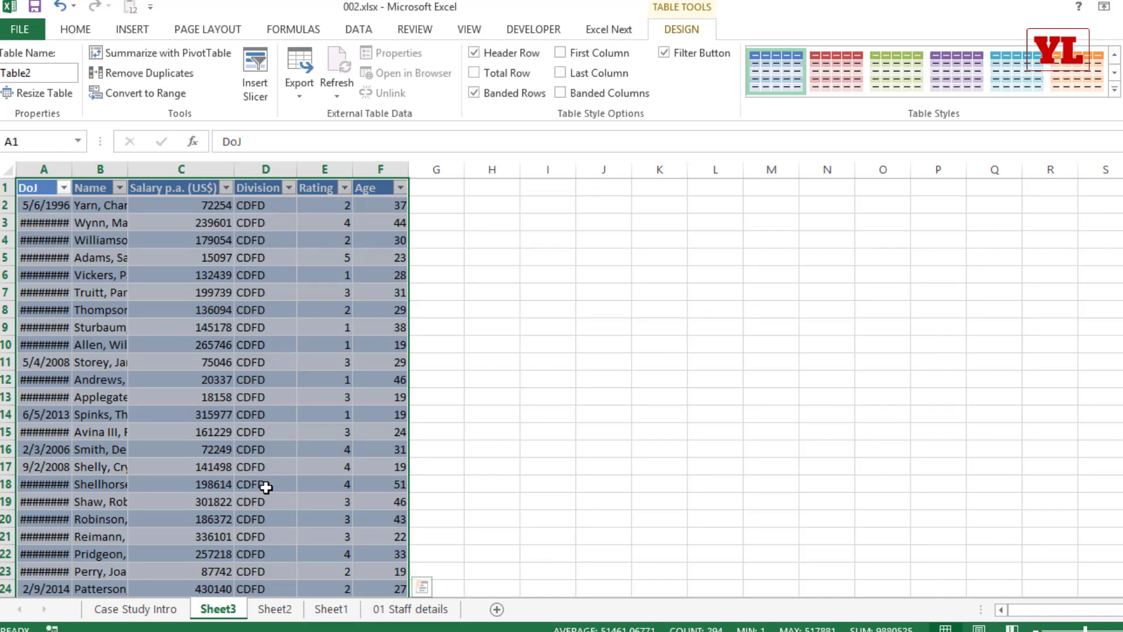
Examine the CDFD staff records listed on Sheet3 against the division counts in the pivot table on Sheet2.
{"action": "left_click", "coordinate": [275, 609]}
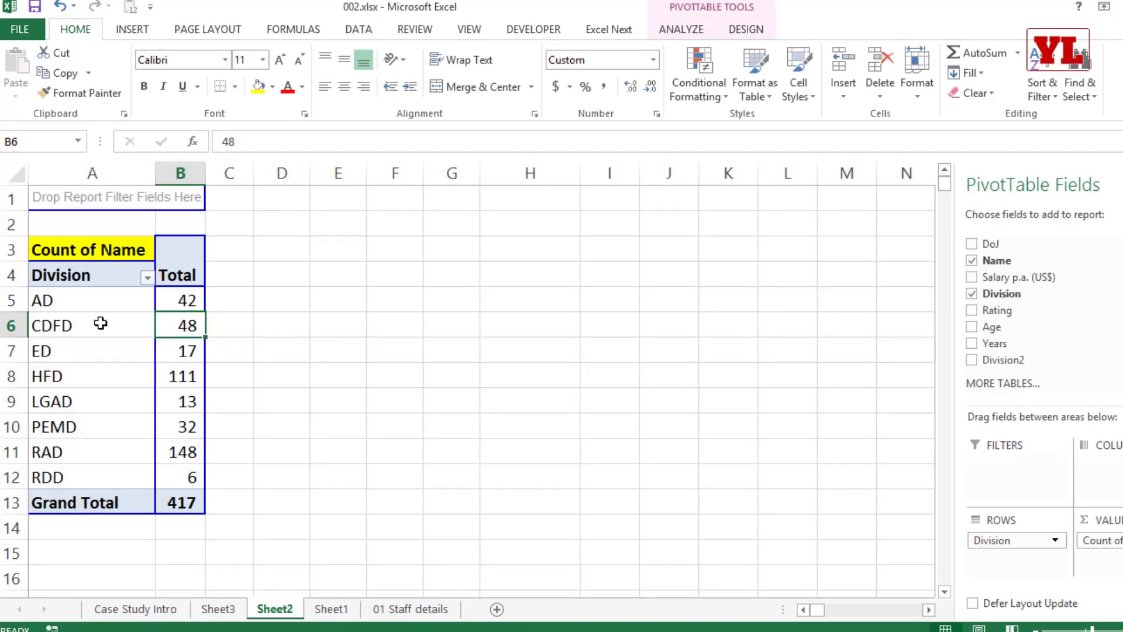
{"action": "left_click", "coordinate": [219, 609]}
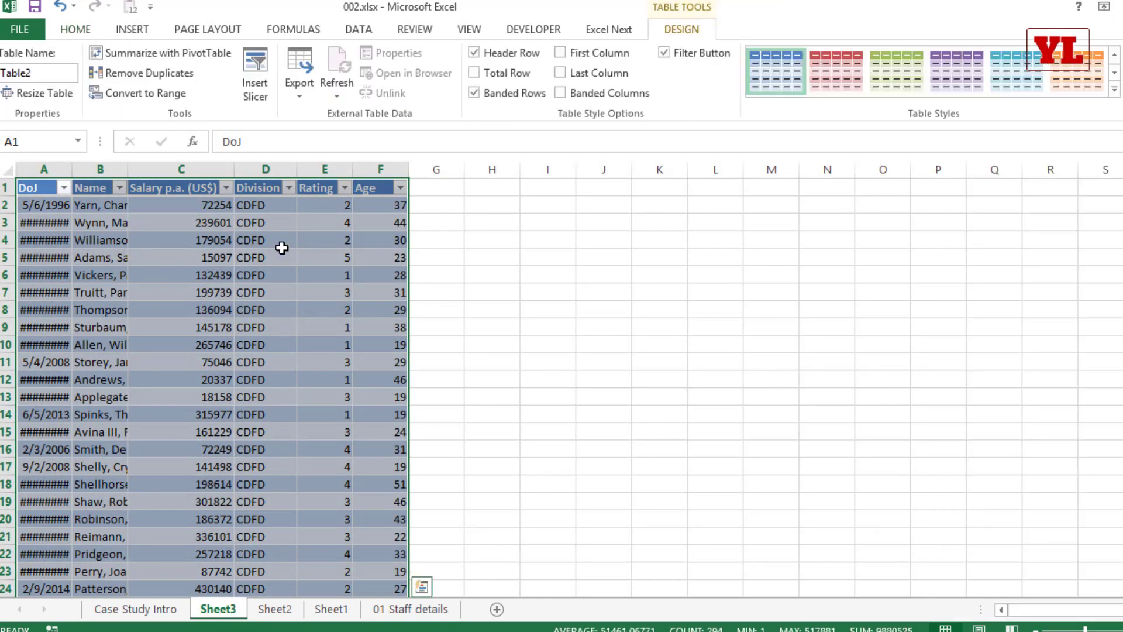
{"action": "scroll", "coordinate": [279, 293], "scroll_direction": "down", "scroll_amount": 15}
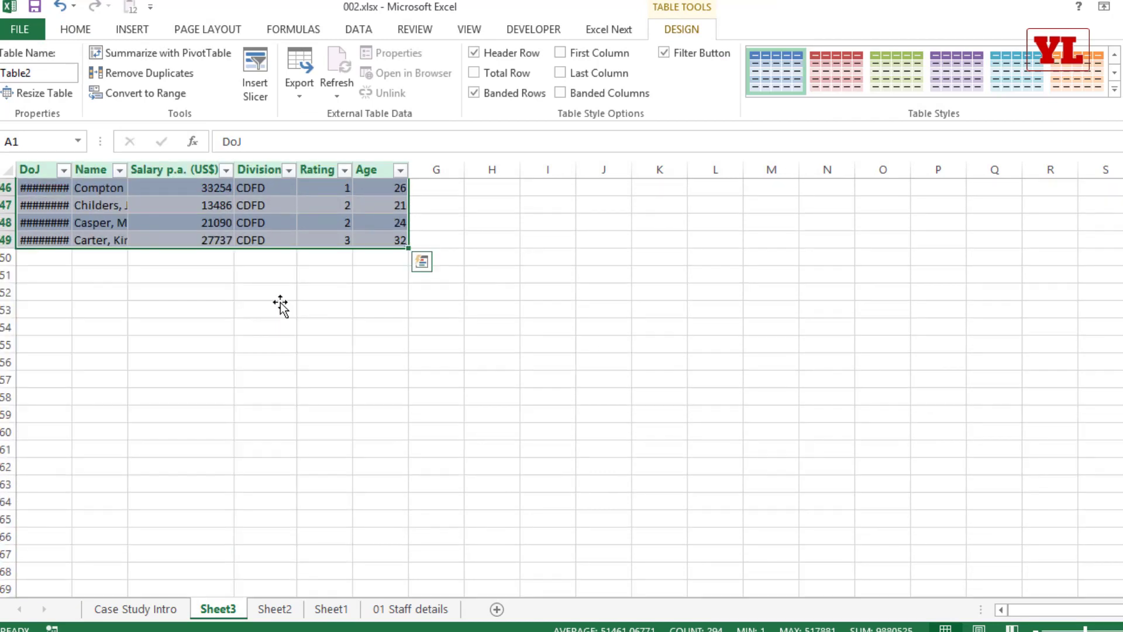
{"action": "scroll", "coordinate": [281, 301], "scroll_direction": "up", "scroll_amount": 5}
{"action": "scroll", "coordinate": [280, 297], "scroll_direction": "up", "scroll_amount": 10}
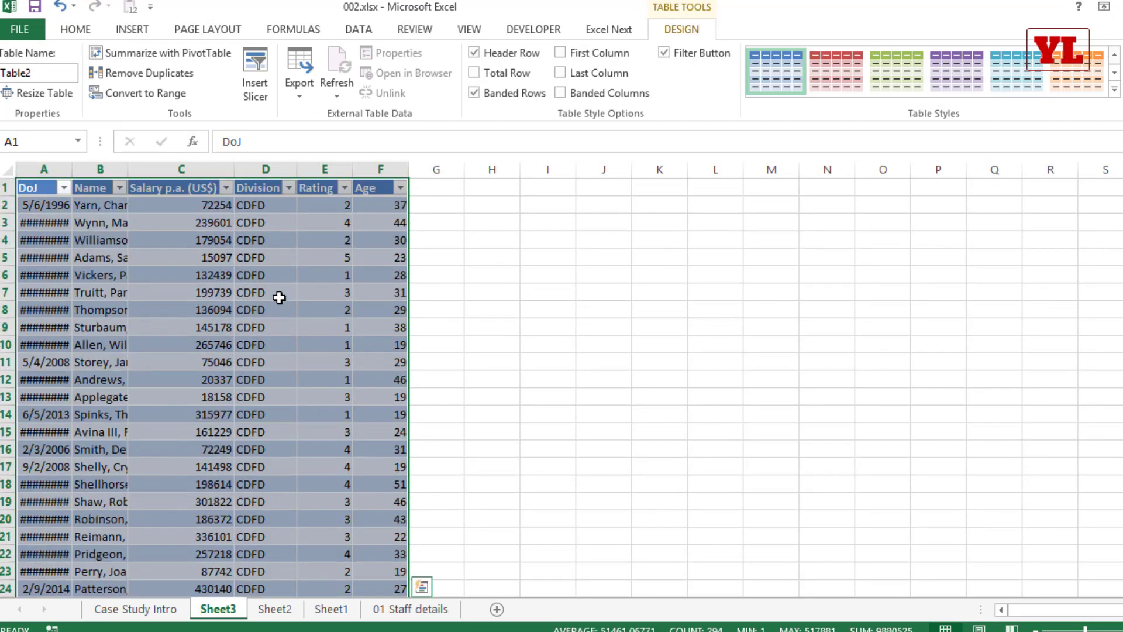
{"action": "scroll", "coordinate": [279, 297], "scroll_direction": "down", "scroll_amount": 11}
{"action": "scroll", "coordinate": [273, 281], "scroll_direction": "up", "scroll_amount": 2}
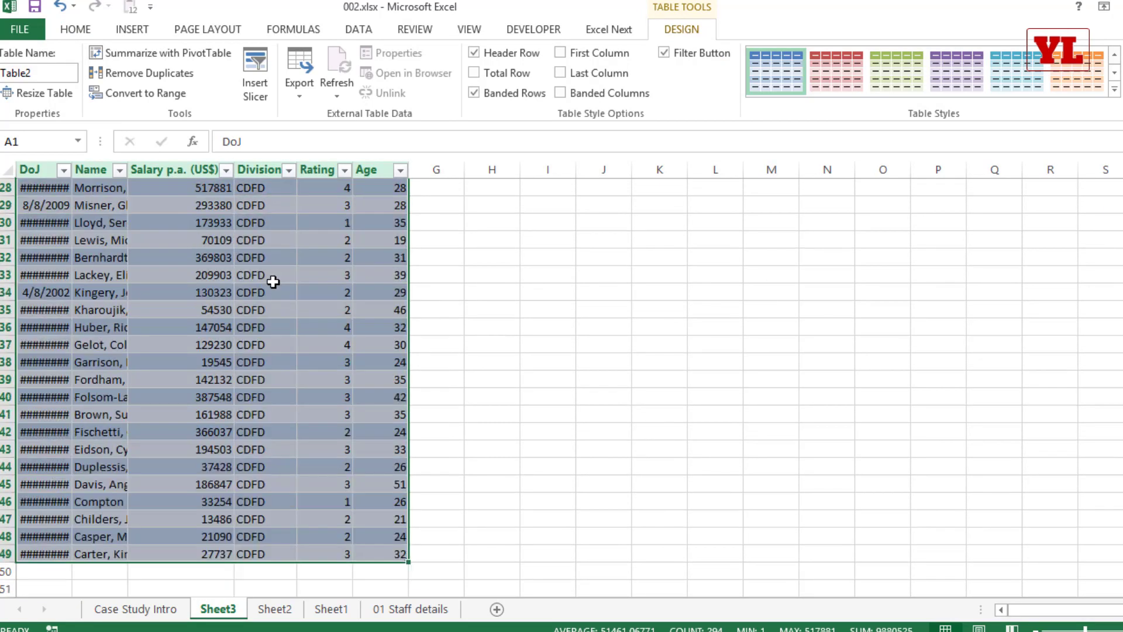
{"action": "scroll", "coordinate": [273, 281], "scroll_direction": "up", "scroll_amount": 9}
{"action": "left_click", "coordinate": [275, 609]}
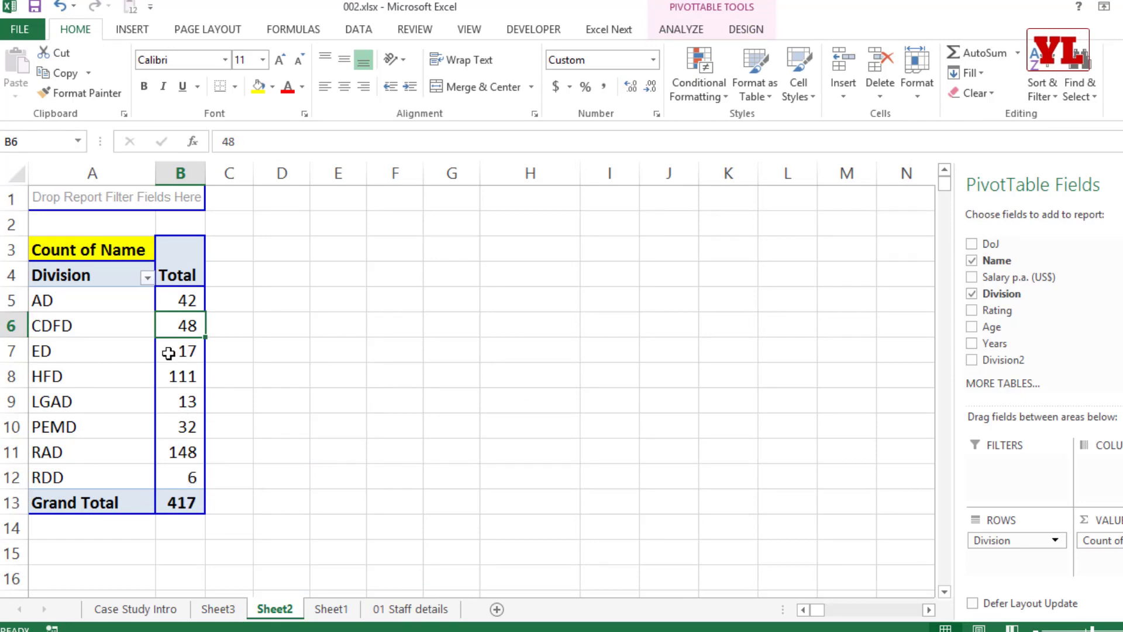
{"action": "left_click", "coordinate": [185, 479]}
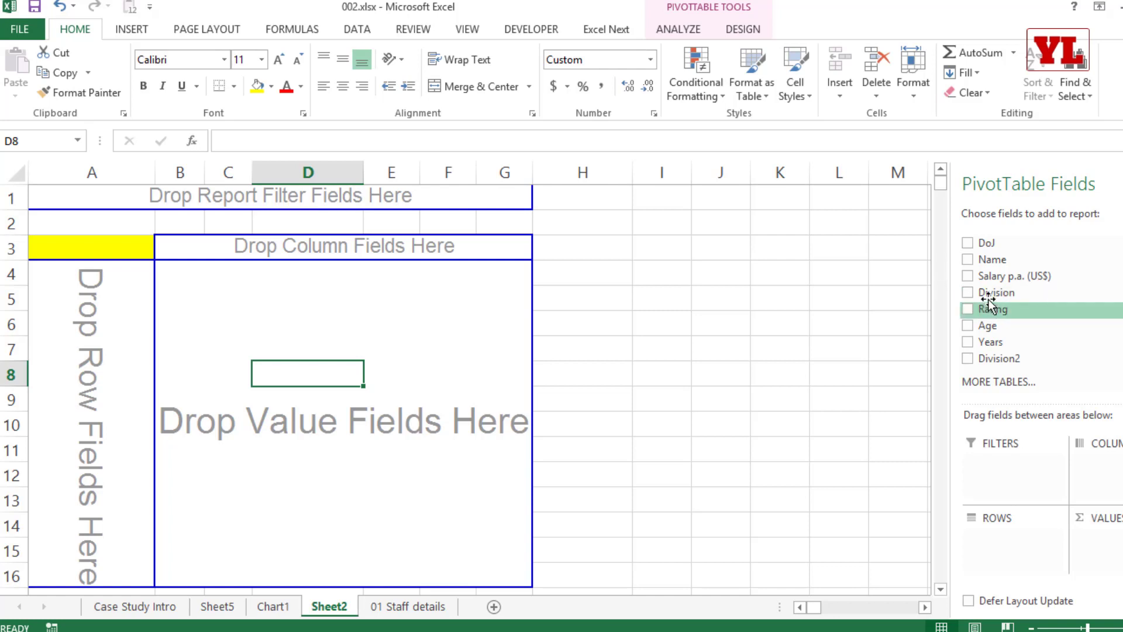
Lay out the empty pivot table on Sheet2 with Rating as rows, Name counted as values and Division as report filter.
{"action": "left_click_drag", "start_coordinate": [971, 294], "coordinate": [87, 445]}
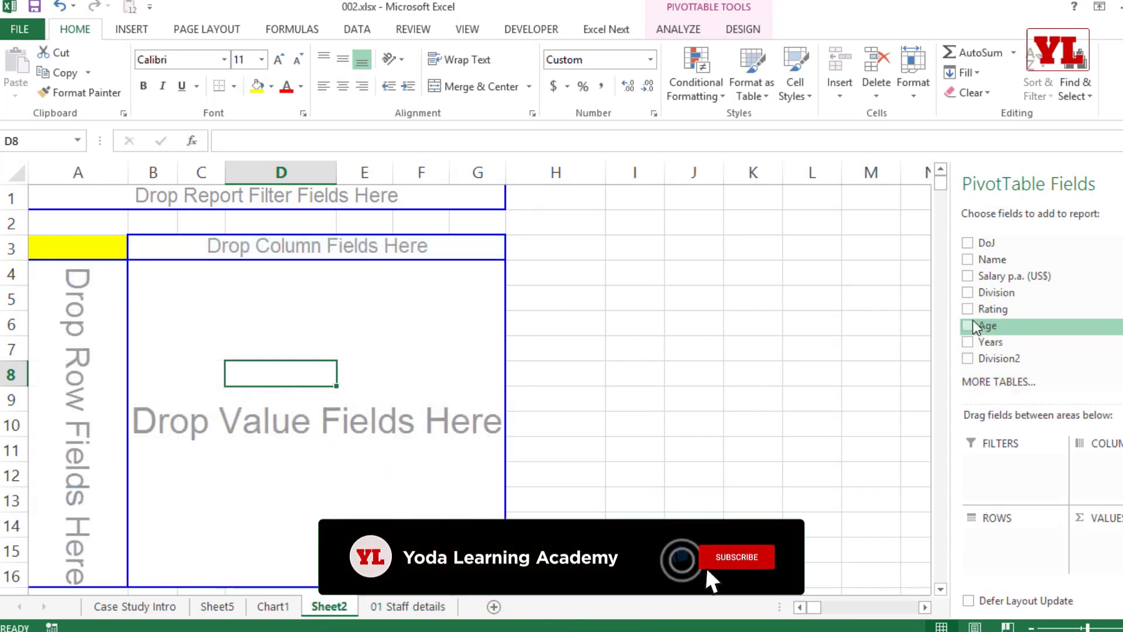
{"action": "left_click_drag", "start_coordinate": [989, 310], "coordinate": [88, 397]}
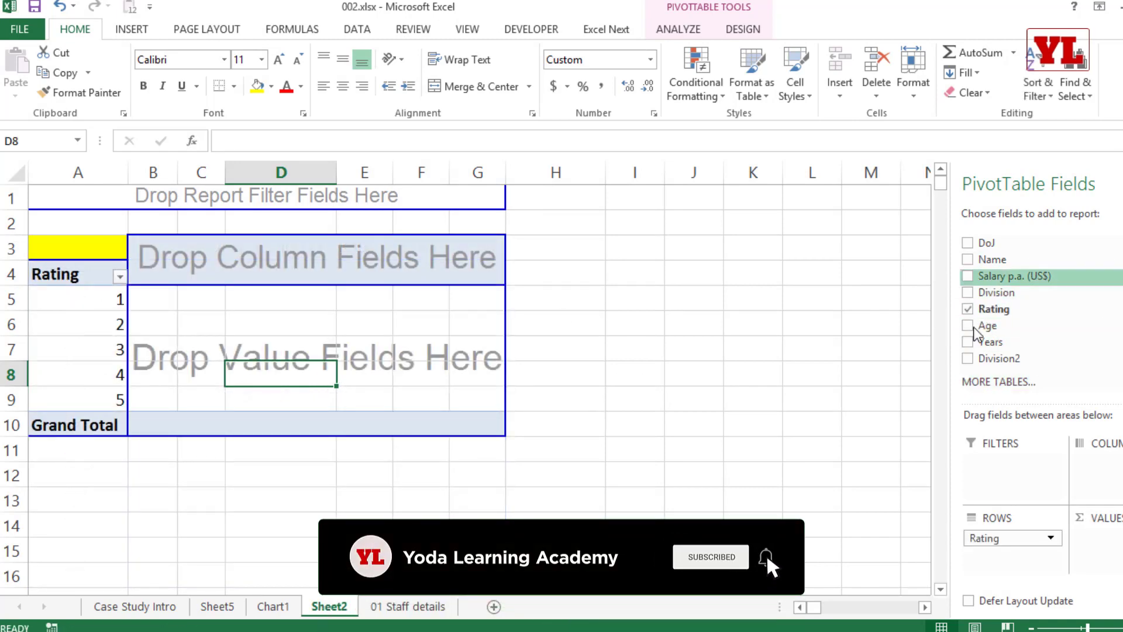
{"action": "left_click_drag", "start_coordinate": [993, 262], "coordinate": [243, 324]}
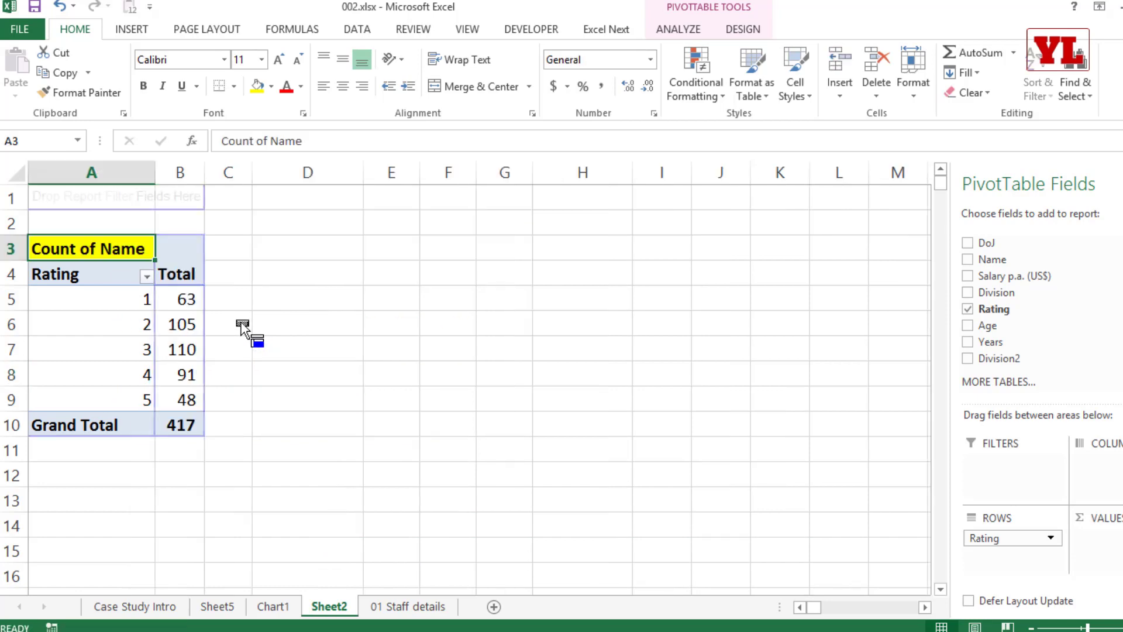
{"action": "scroll", "coordinate": [374, 409], "scroll_direction": "up", "scroll_amount": 2}
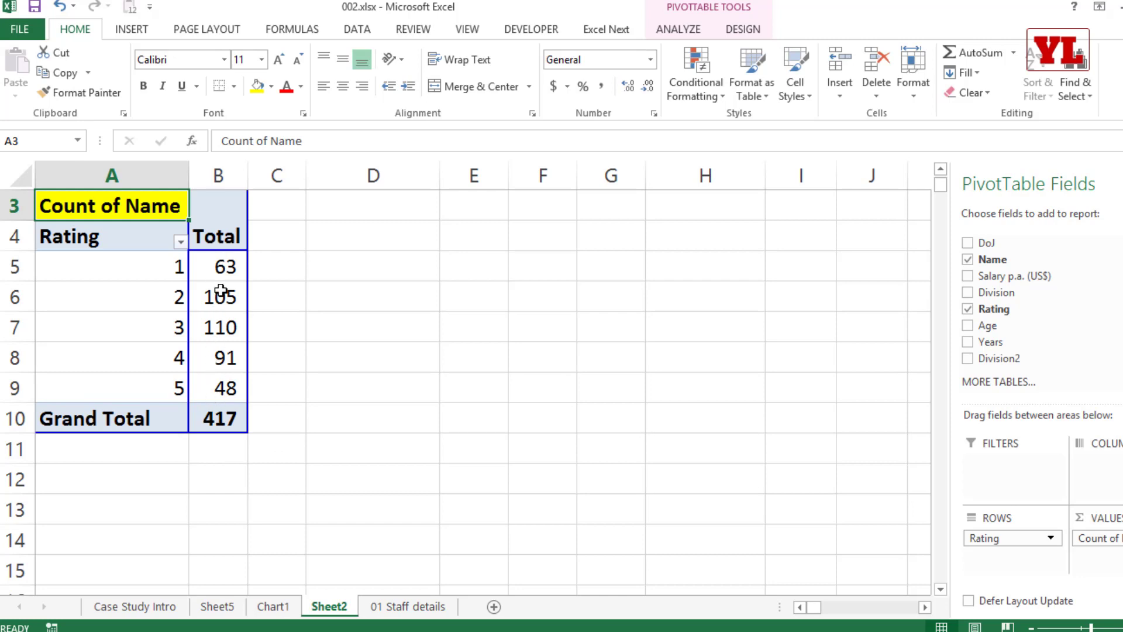
{"action": "scroll", "coordinate": [223, 282], "scroll_direction": "up", "scroll_amount": 1}
{"action": "left_click_drag", "start_coordinate": [1073, 295], "coordinate": [1015, 472]}
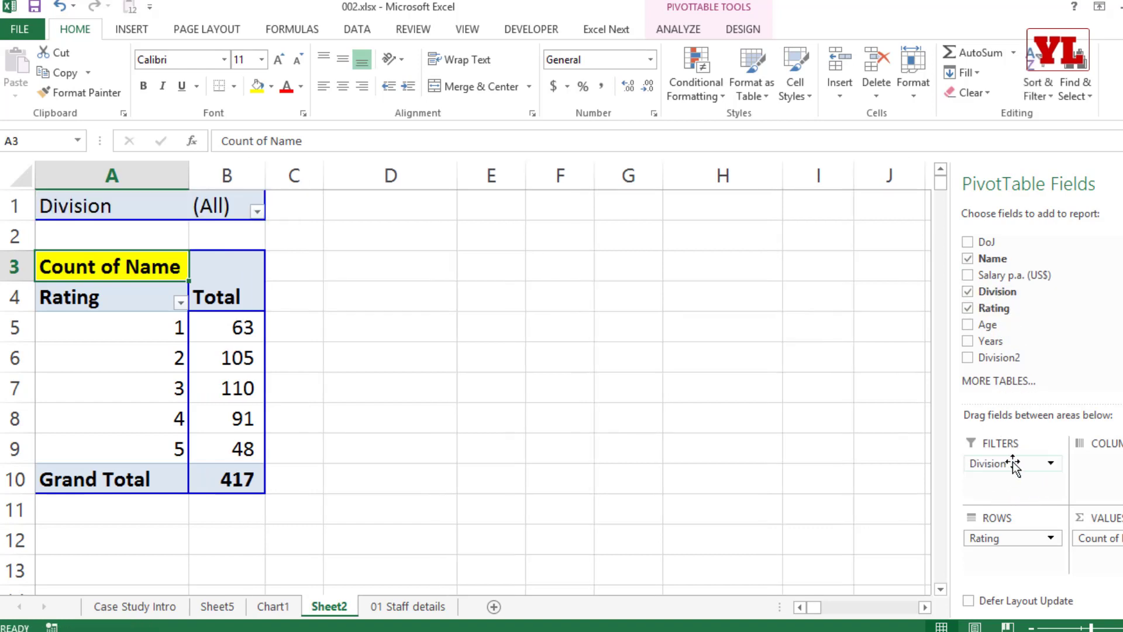
Filter the rating pivot table by division AD, and return the Division report filter to (All).
{"action": "left_click", "coordinate": [256, 211]}
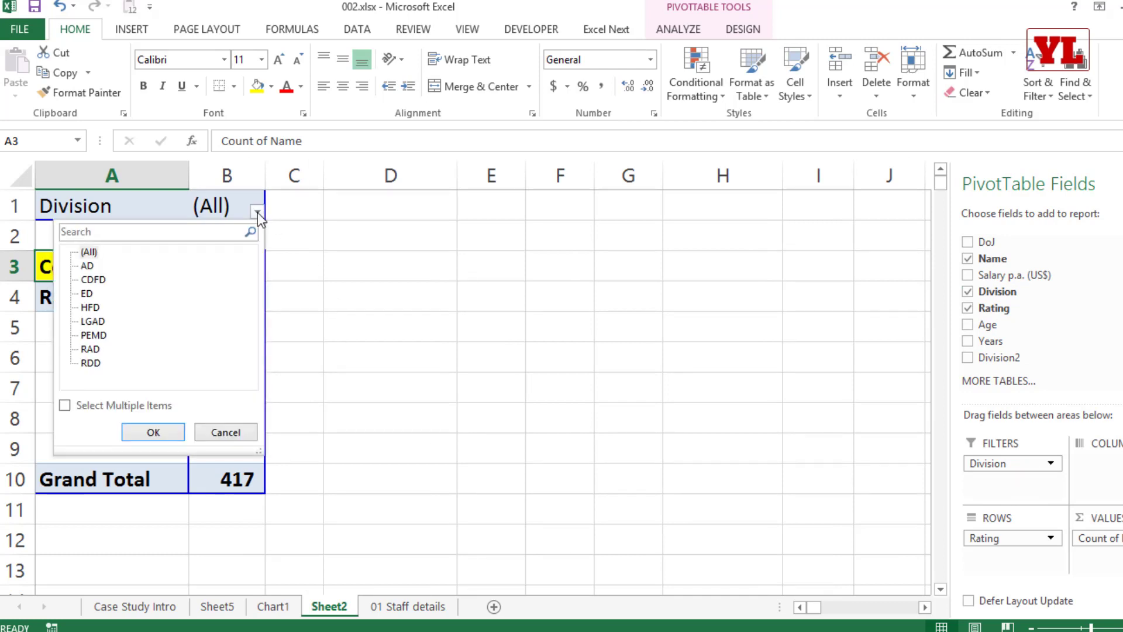
{"action": "left_click", "coordinate": [88, 266]}
{"action": "left_click", "coordinate": [153, 433]}
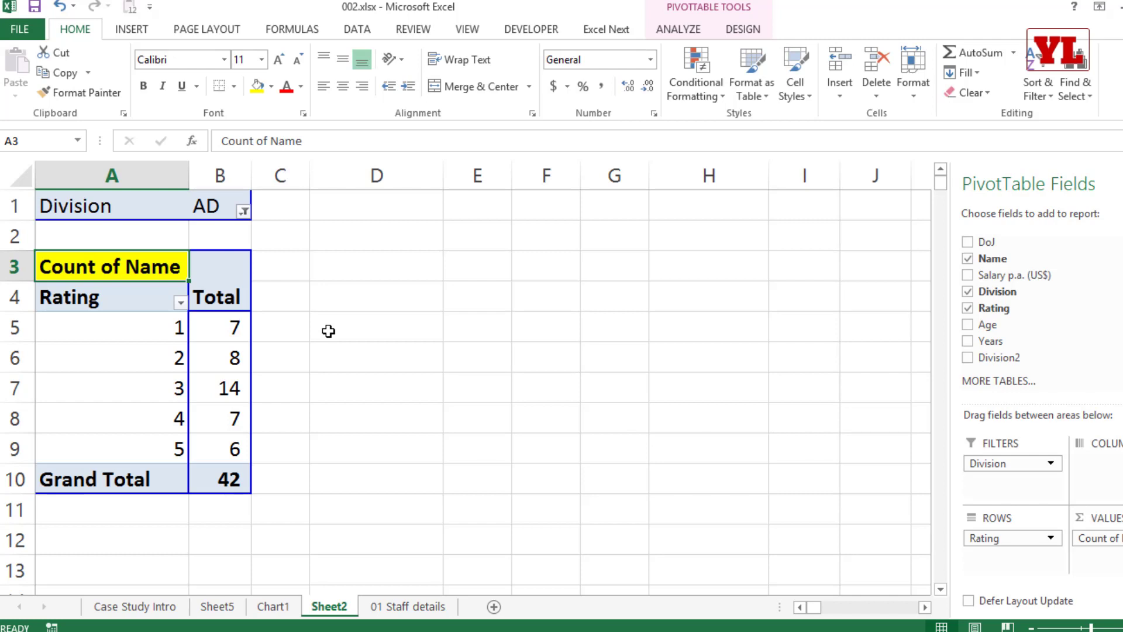
{"action": "left_click", "coordinate": [244, 211]}
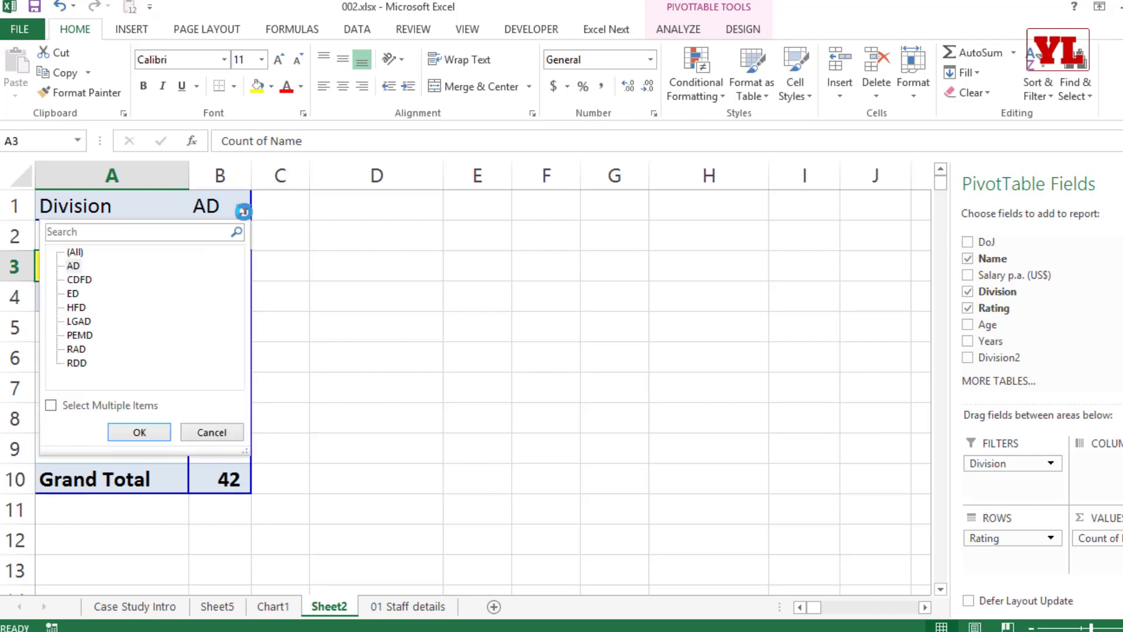
{"action": "left_click", "coordinate": [72, 252]}
{"action": "left_click", "coordinate": [139, 432]}
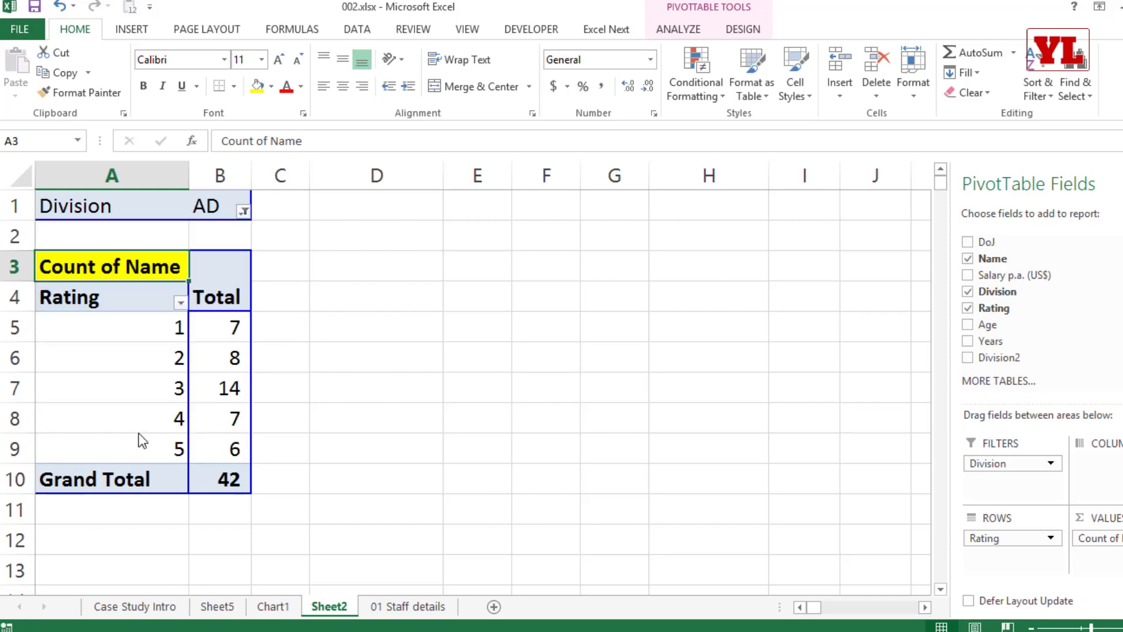
{"action": "mouse_move", "coordinate": [244, 349]}
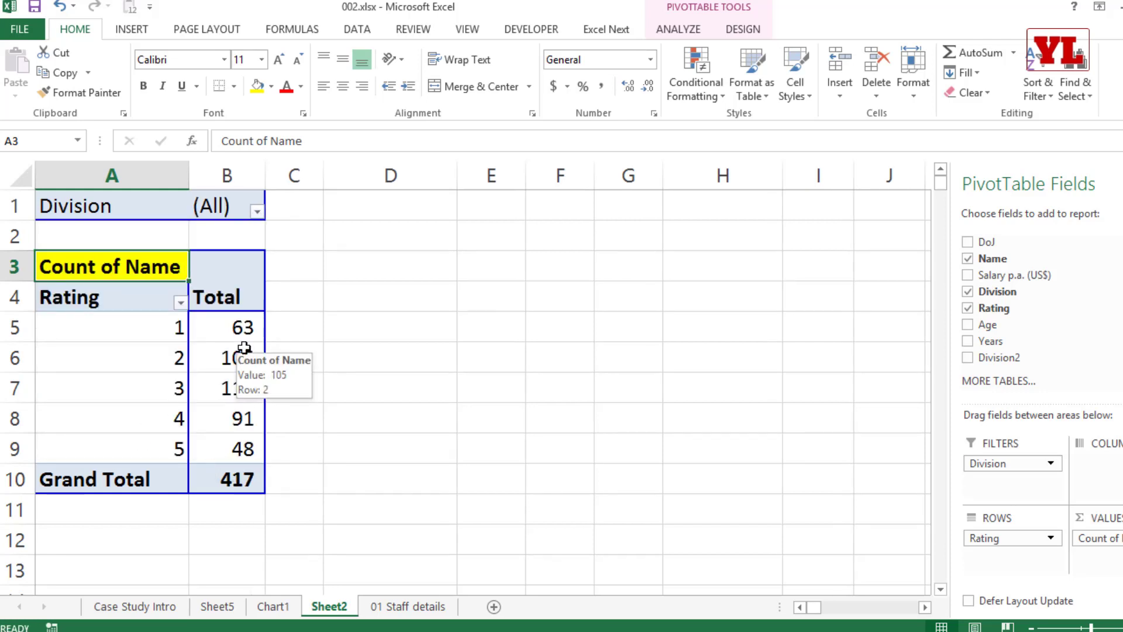
{"action": "left_click", "coordinate": [257, 211]}
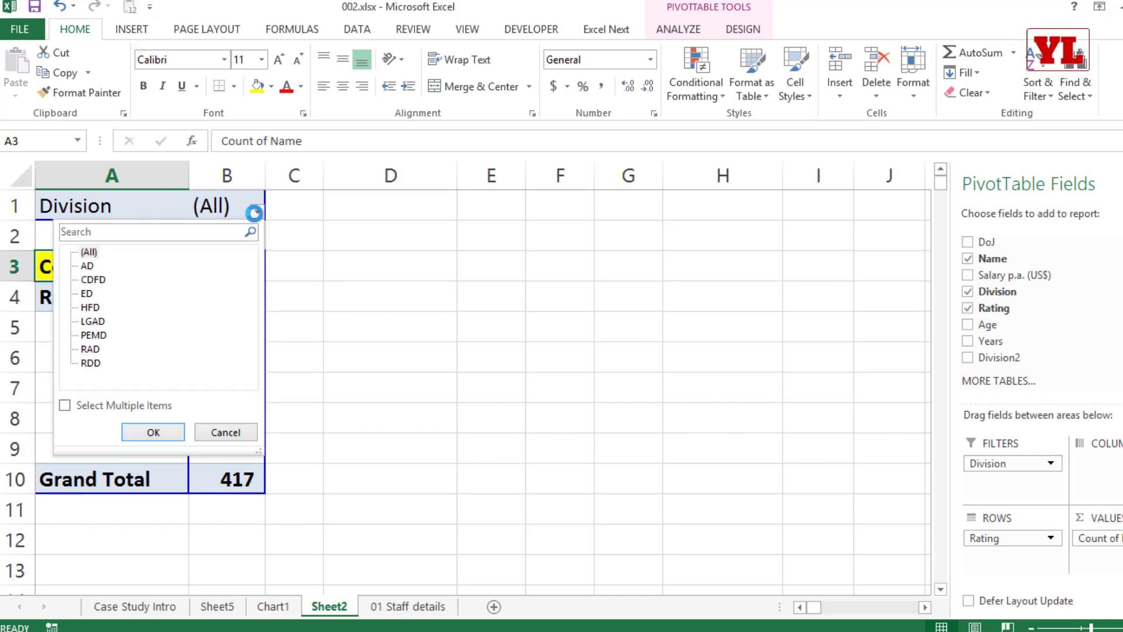
{"action": "left_click", "coordinate": [231, 434]}
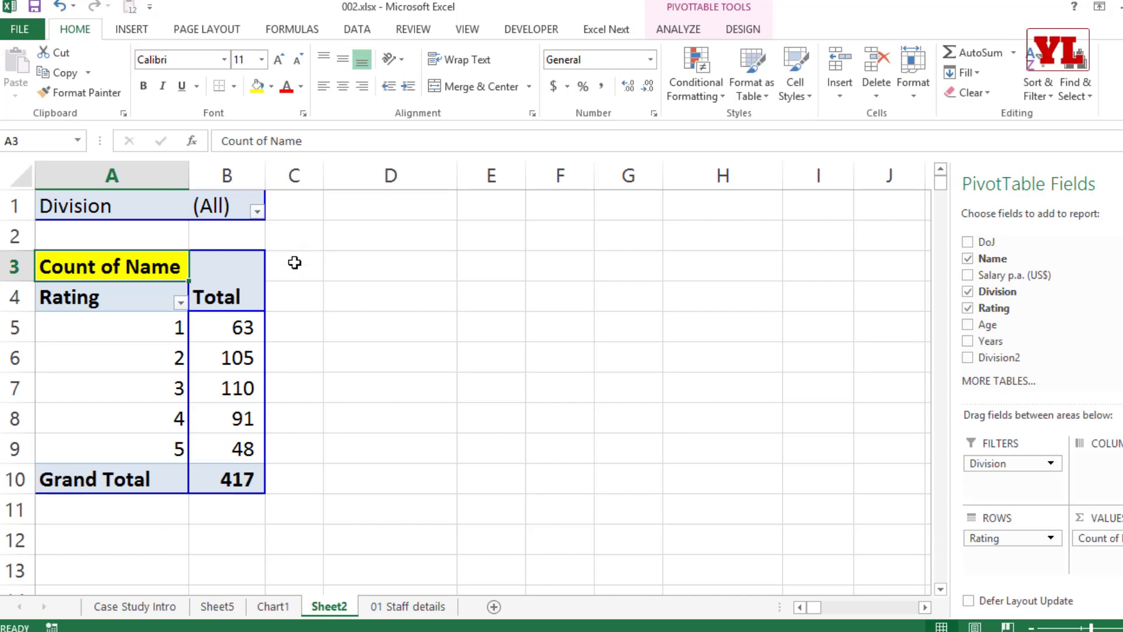
Set the Division report filter of the Sheet2 pivot table to AD.
{"action": "left_click", "coordinate": [256, 212]}
{"action": "left_click", "coordinate": [86, 266]}
{"action": "left_click", "coordinate": [154, 433]}
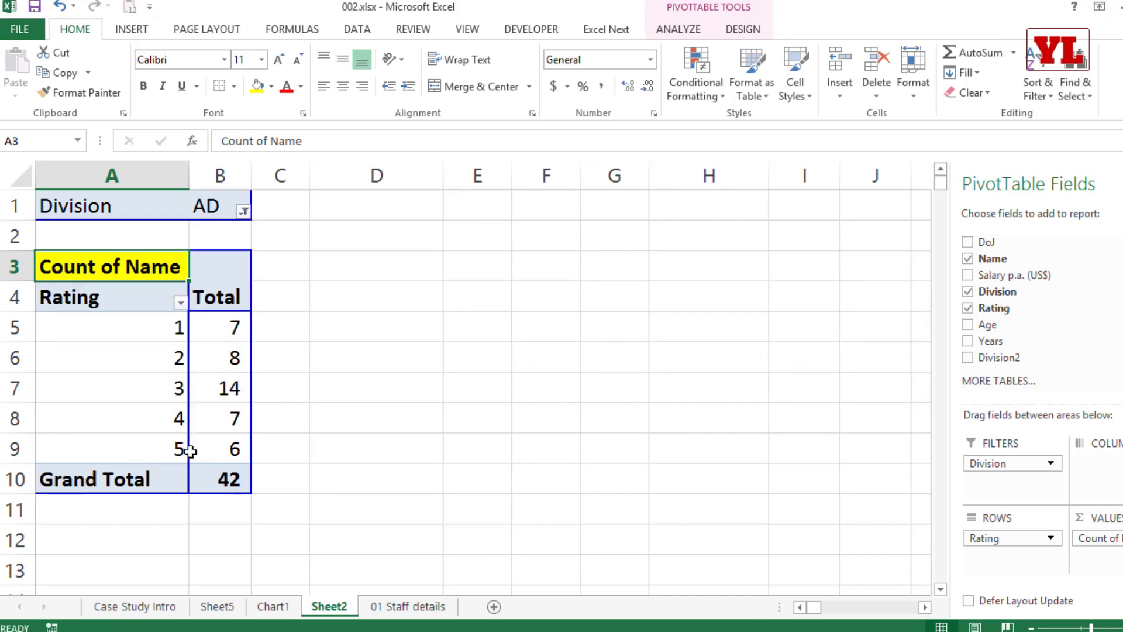
Copy the AD-filtered pivot table, A1:B10 on Sheet2, to a new worksheet starting at cell B3.
{"action": "left_click_drag", "start_coordinate": [211, 477], "coordinate": [55, 208]}
{"action": "key", "text": "ctrl+c"}
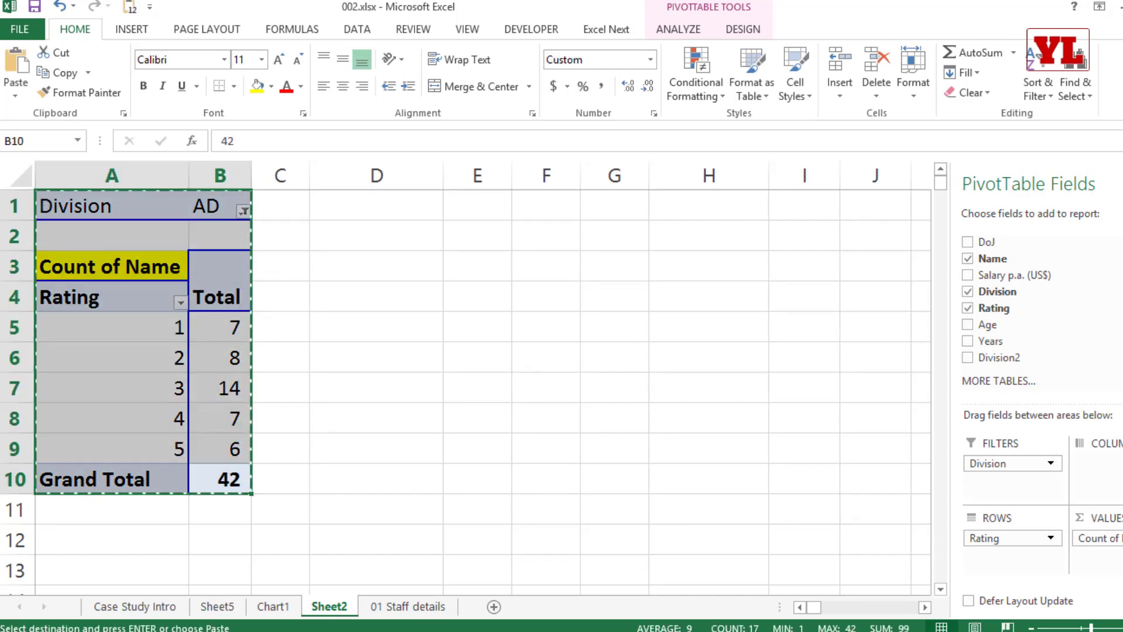
{"action": "left_click", "coordinate": [494, 606]}
{"action": "left_click", "coordinate": [83, 225]}
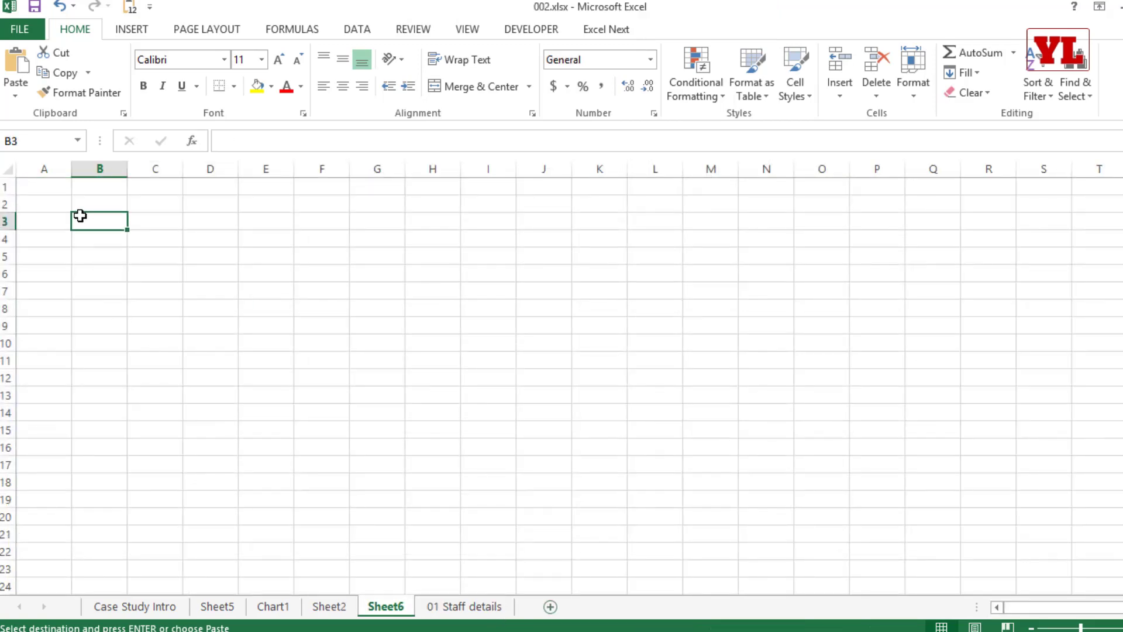
{"action": "key", "text": "ctrl+v"}
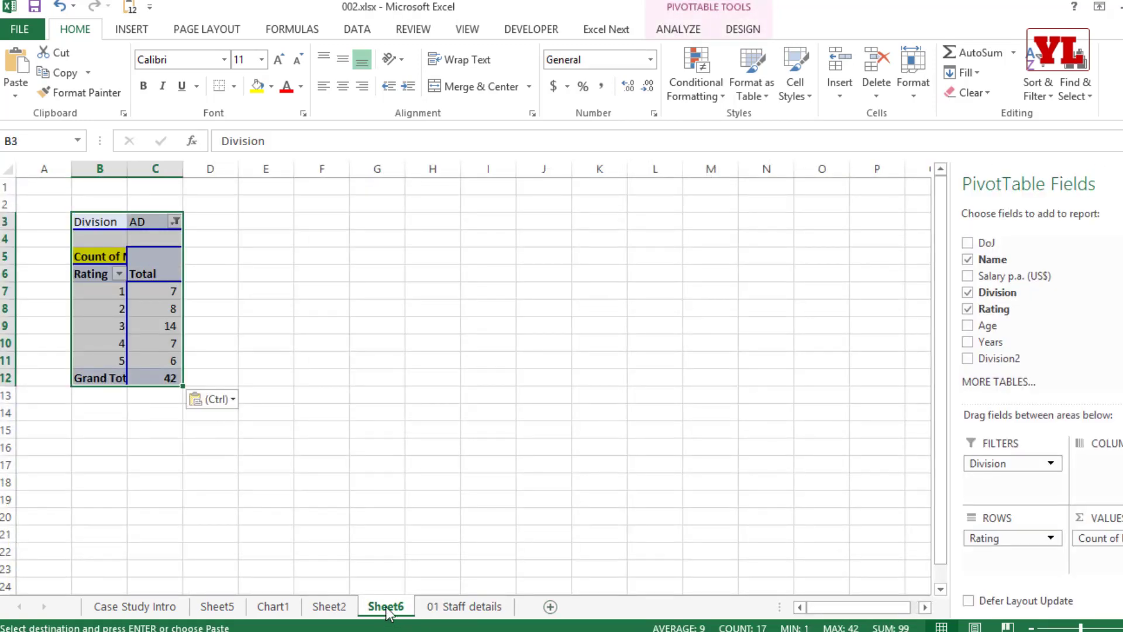
Rename the new worksheet holding the pasted pivot table as AD.
{"action": "double_click", "coordinate": [386, 606]}
{"action": "left_click", "coordinate": [386, 607]}
{"action": "type", "text": "AD"}
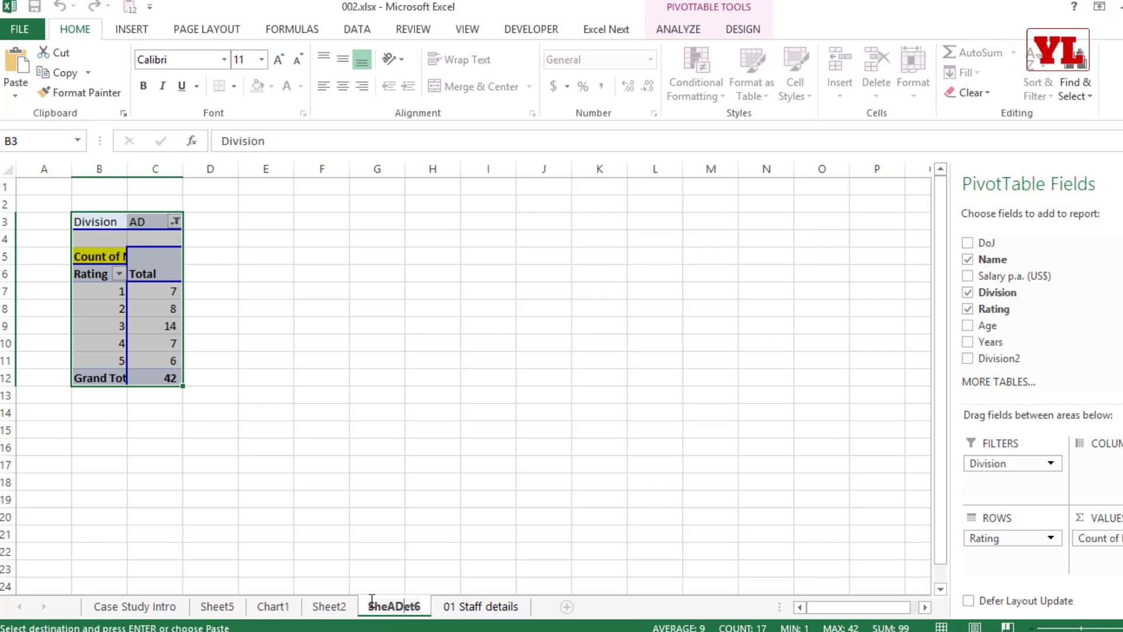
{"action": "left_click_drag", "start_coordinate": [371, 602], "coordinate": [458, 603]}
{"action": "type", "text": "AD"}
{"action": "key", "text": "Return"}
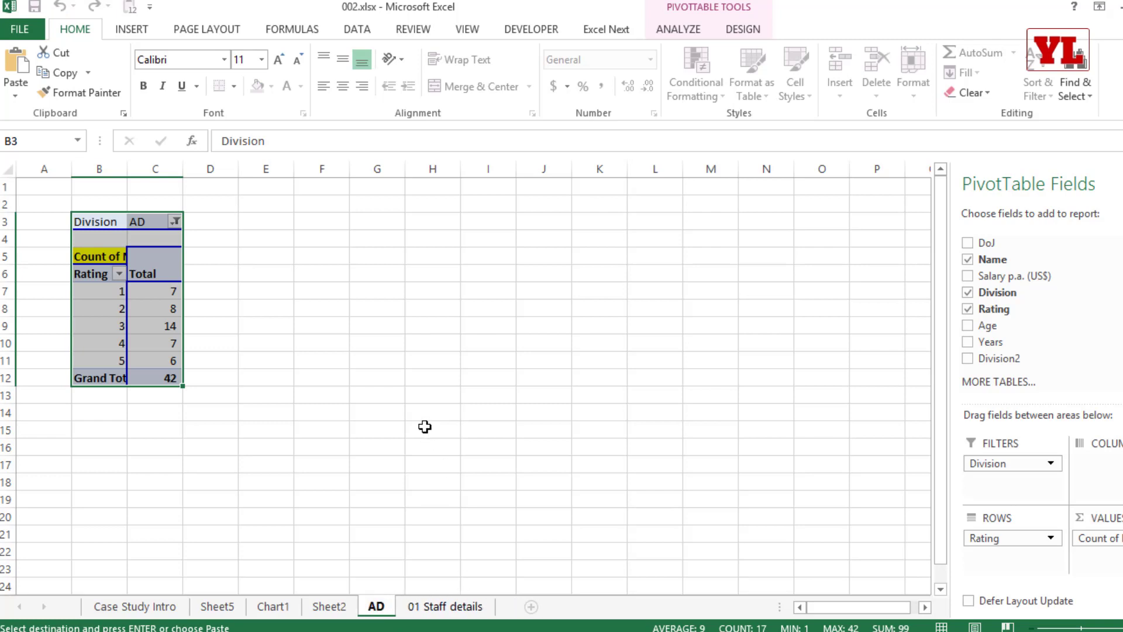
{"action": "left_click", "coordinate": [423, 429]}
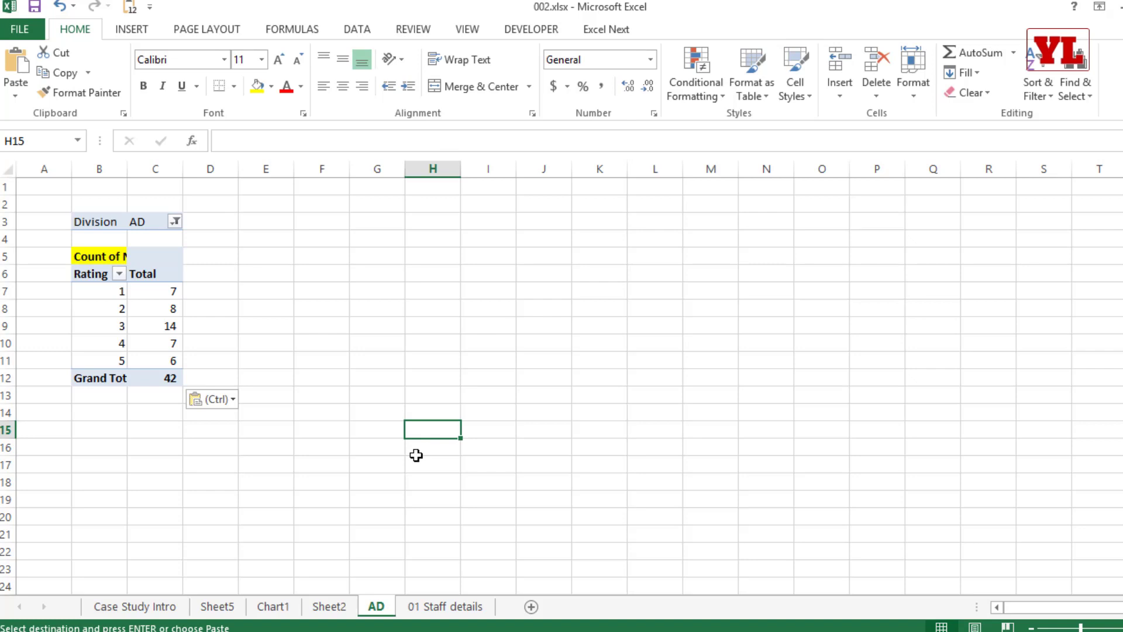
On Sheet2, set the pivot table's Division report filter to (All) and clear the copy selection.
{"action": "left_click", "coordinate": [329, 606]}
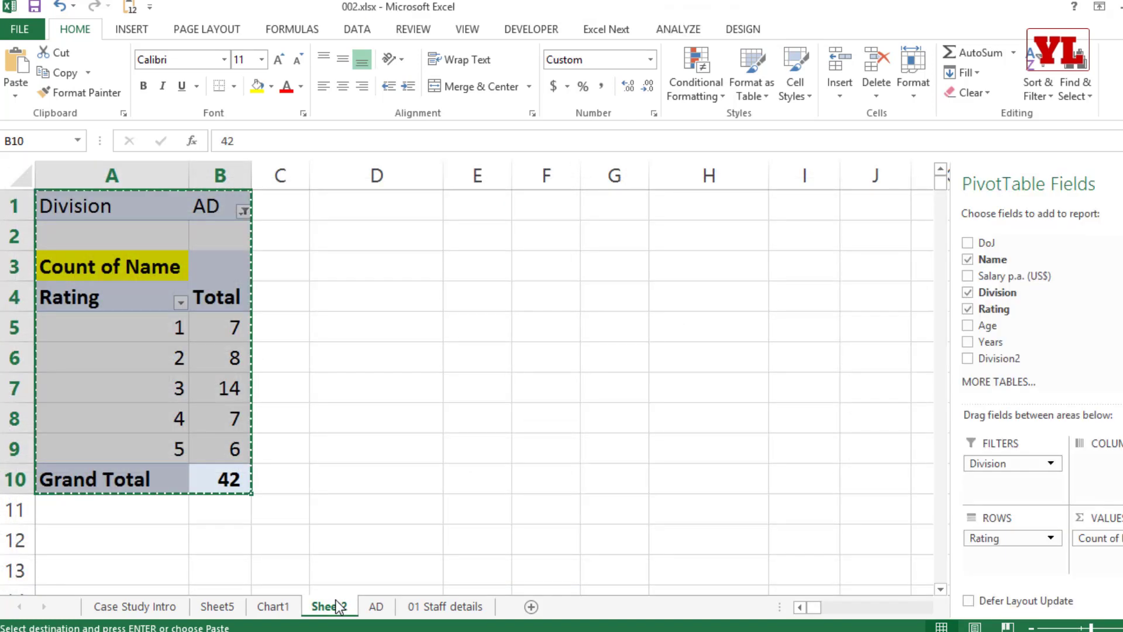
{"action": "left_click", "coordinate": [164, 424]}
{"action": "left_click", "coordinate": [242, 211]}
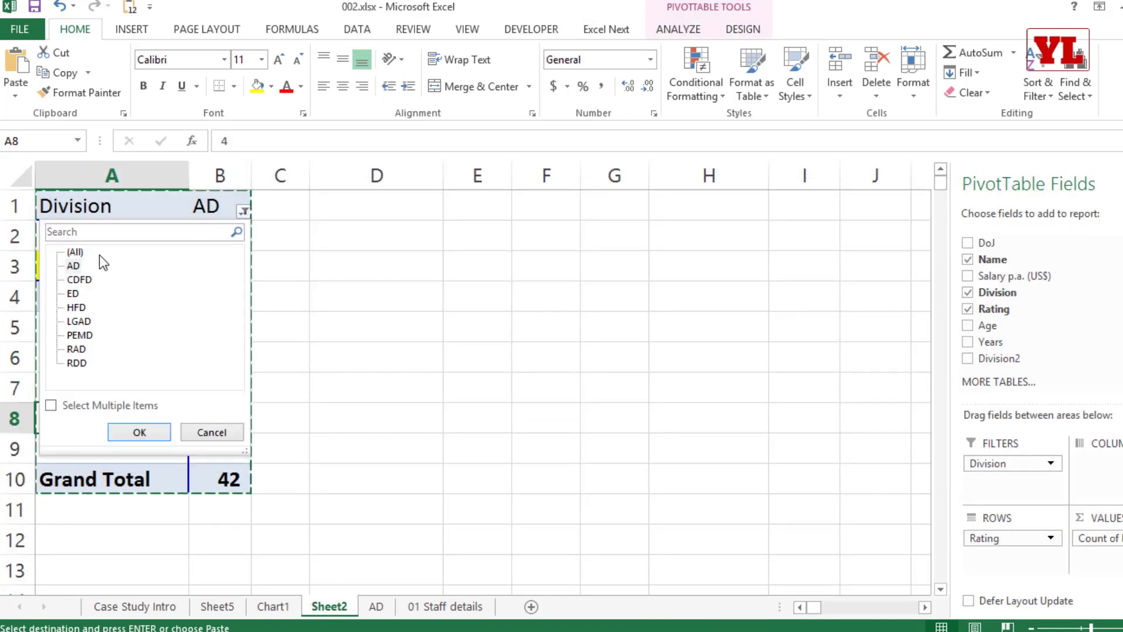
{"action": "left_click", "coordinate": [75, 253]}
{"action": "left_click", "coordinate": [140, 431]}
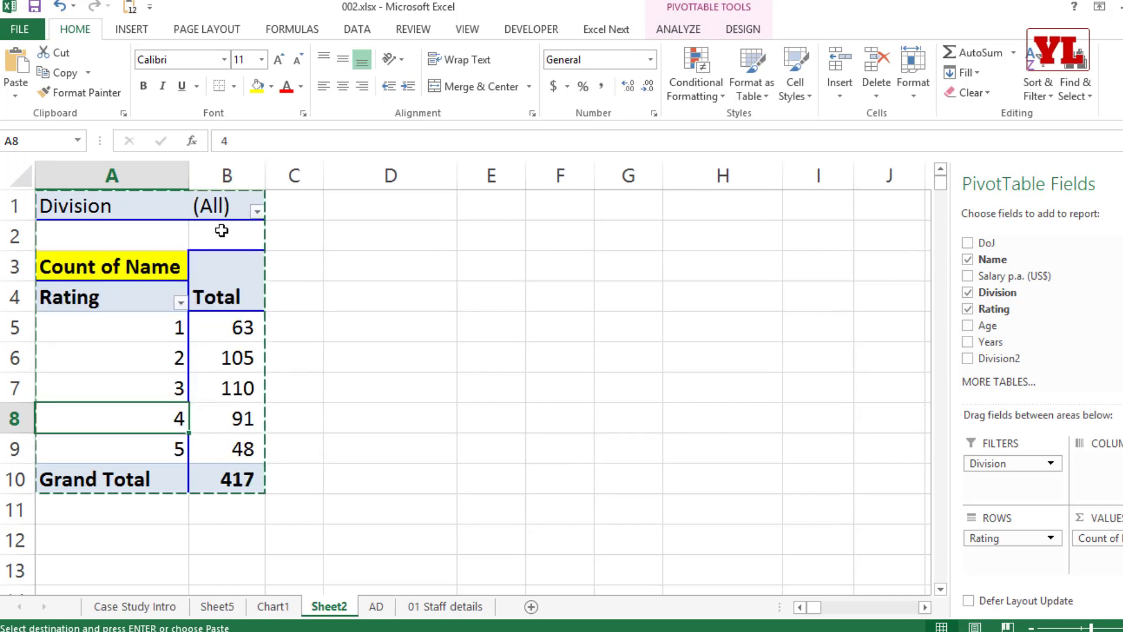
{"action": "key", "text": "Escape"}
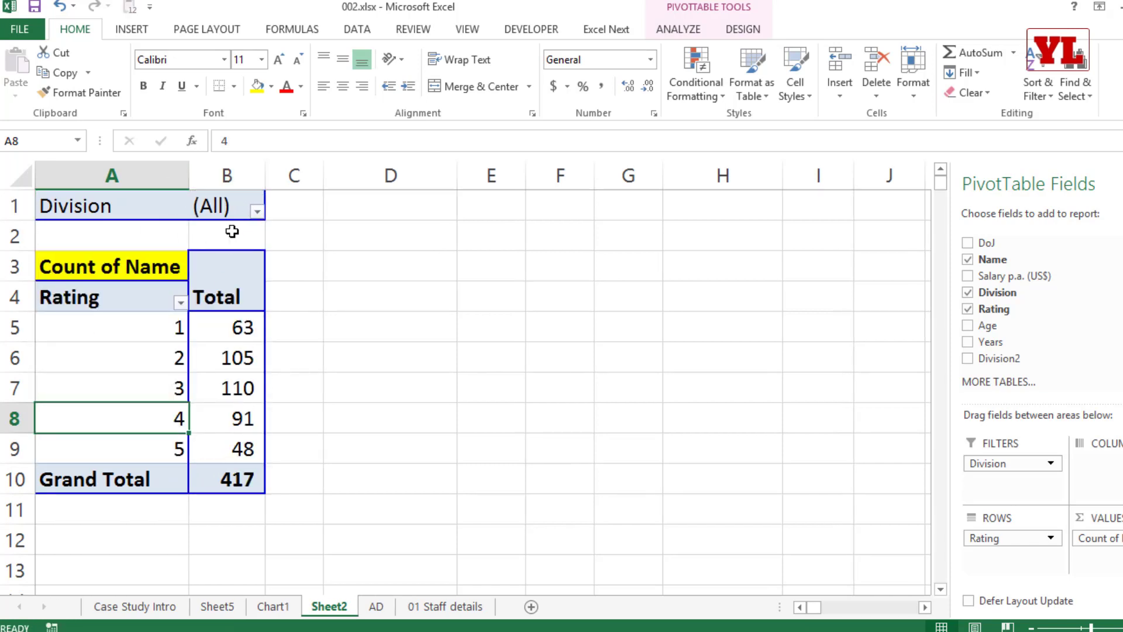
Generate a separate report filter page sheet for each Division from the Sheet2 pivot table.
{"action": "left_click", "coordinate": [681, 30]}
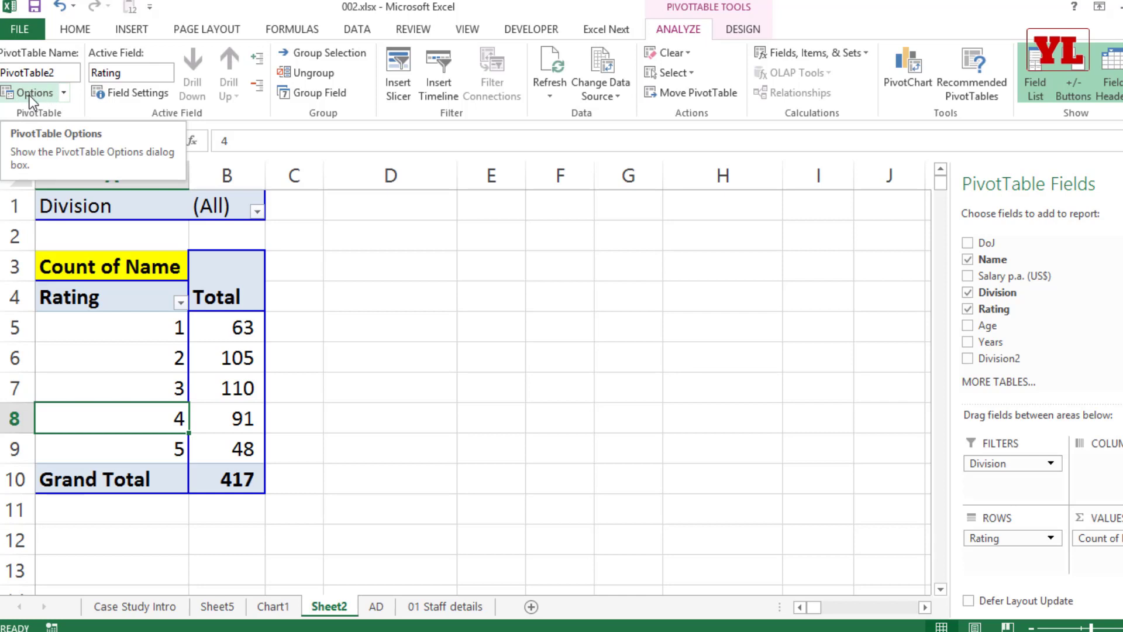
{"action": "left_click", "coordinate": [65, 93]}
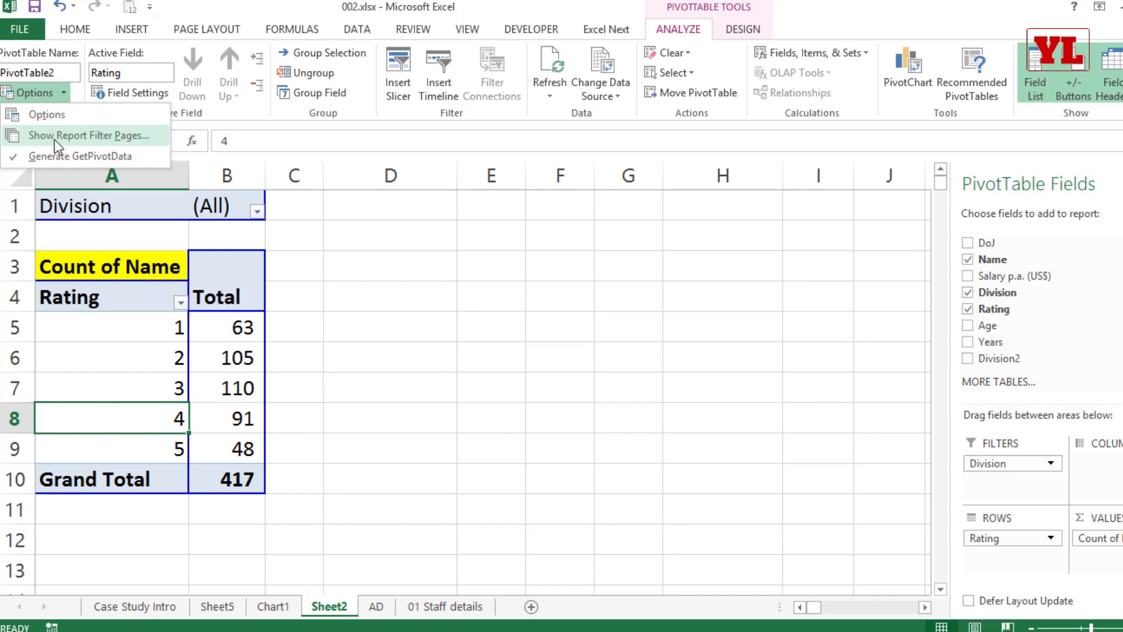
{"action": "left_click", "coordinate": [143, 134]}
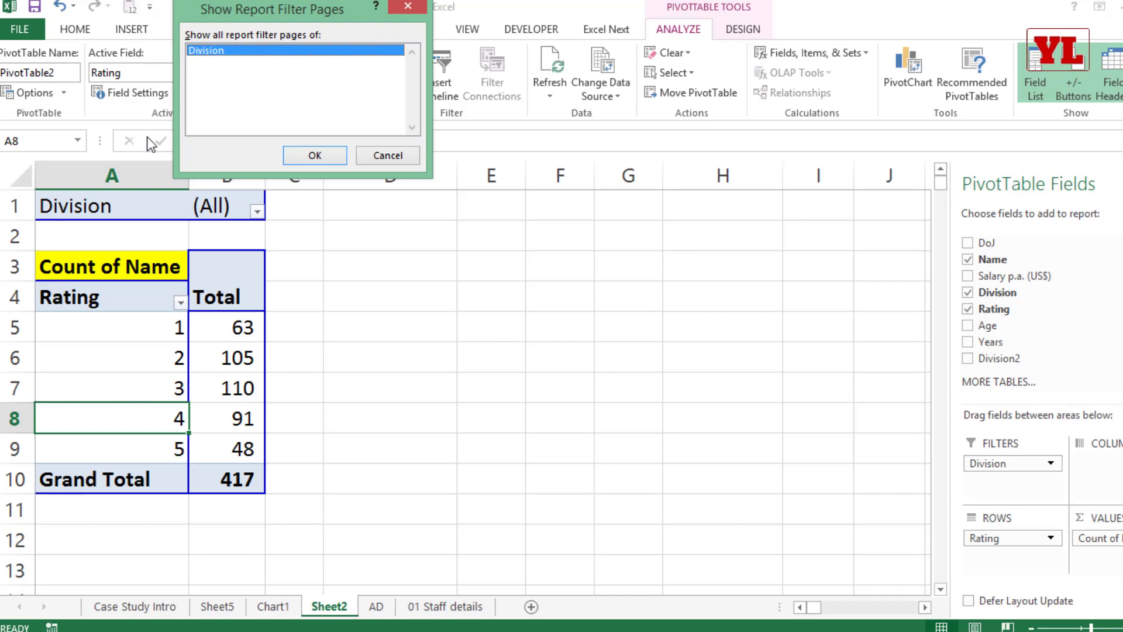
{"action": "left_click_drag", "start_coordinate": [271, 18], "coordinate": [258, 64]}
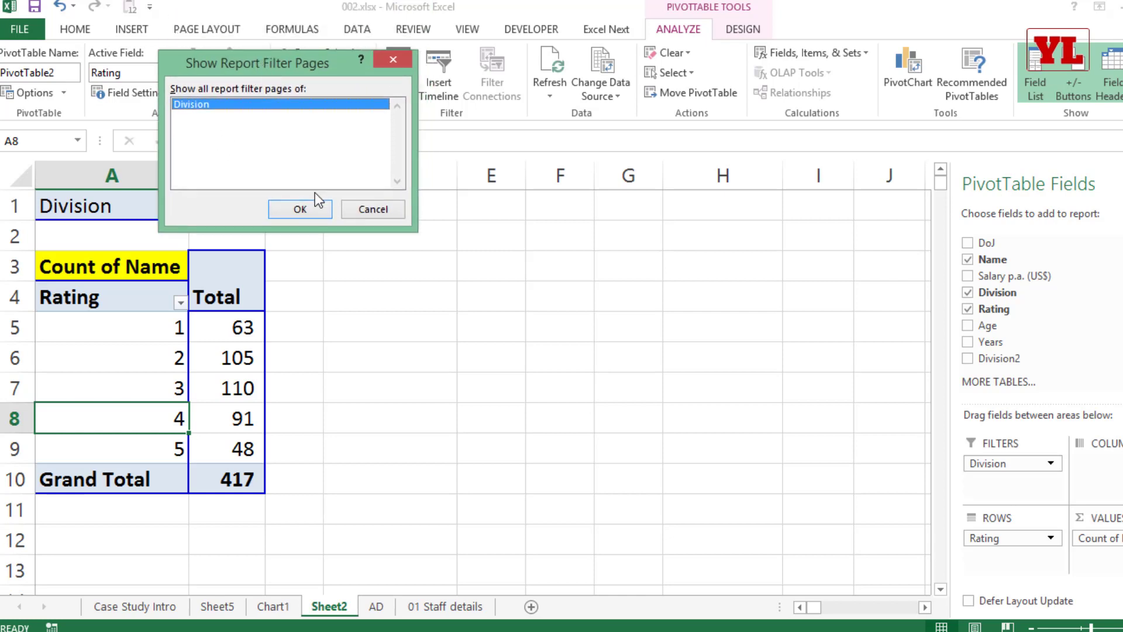
{"action": "left_click", "coordinate": [300, 210]}
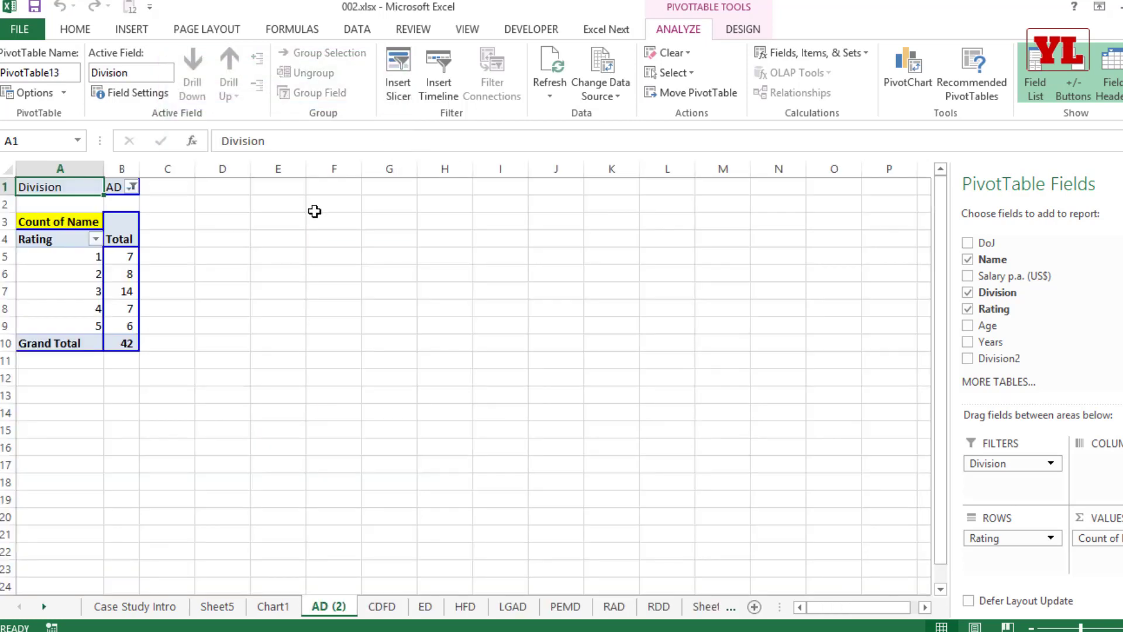
Review the generated report filter sheets one by one, from CDFD through ED, HFD, LGAD, PEMD and RAD to RDD.
{"action": "left_click", "coordinate": [380, 606]}
{"action": "left_click", "coordinate": [427, 608]}
{"action": "left_click", "coordinate": [464, 606]}
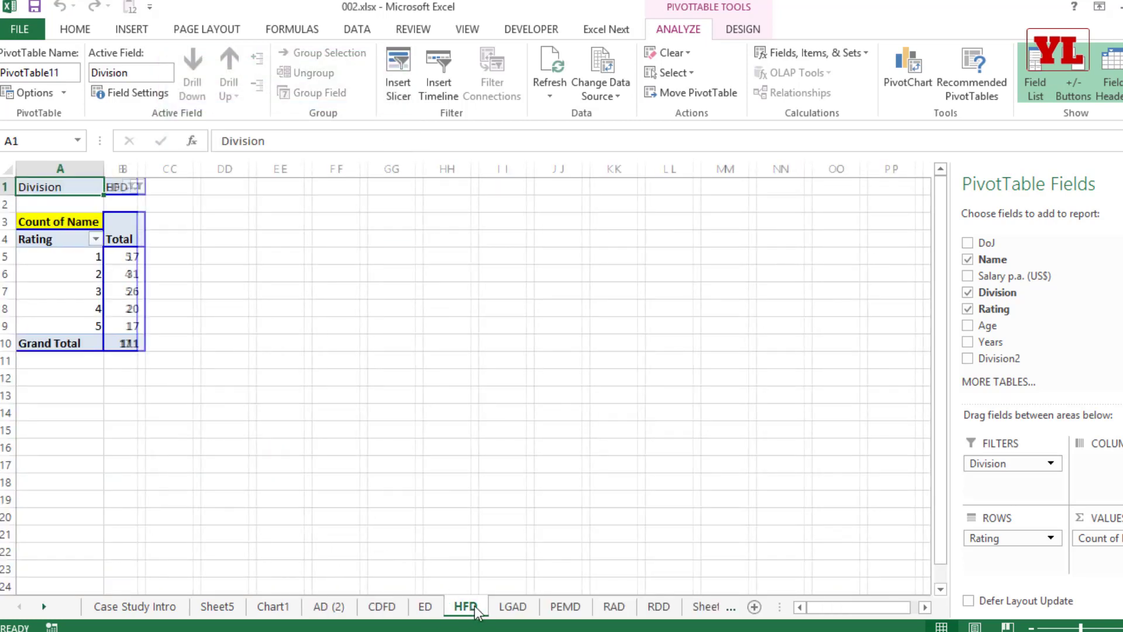
{"action": "left_click", "coordinate": [513, 606]}
{"action": "left_click", "coordinate": [563, 606]}
{"action": "left_click", "coordinate": [612, 607]}
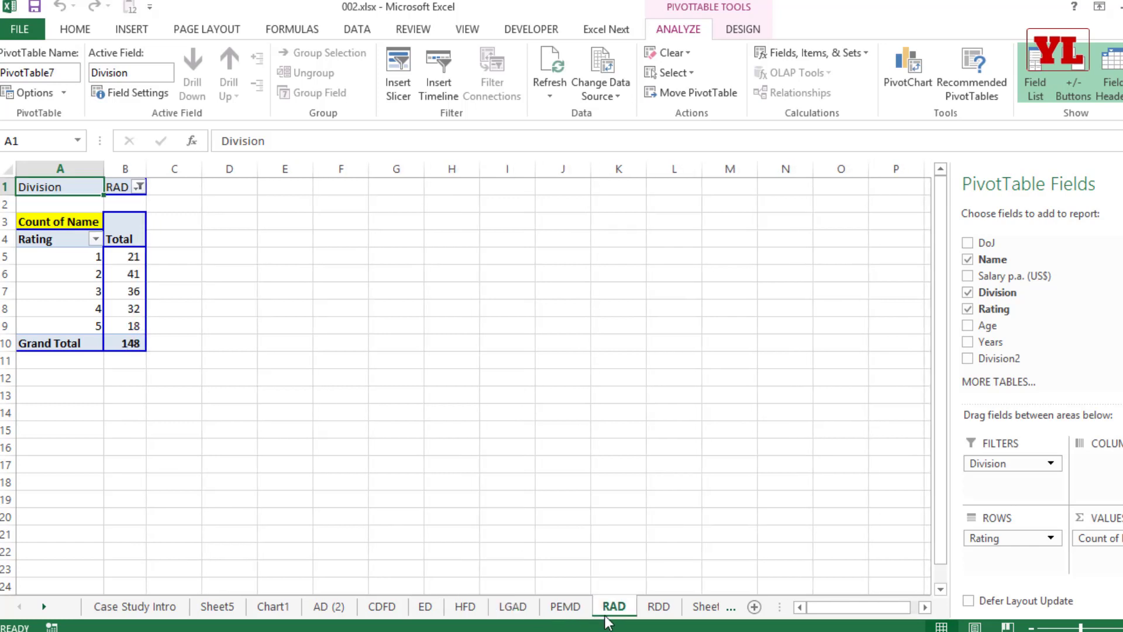
{"action": "left_click", "coordinate": [658, 608]}
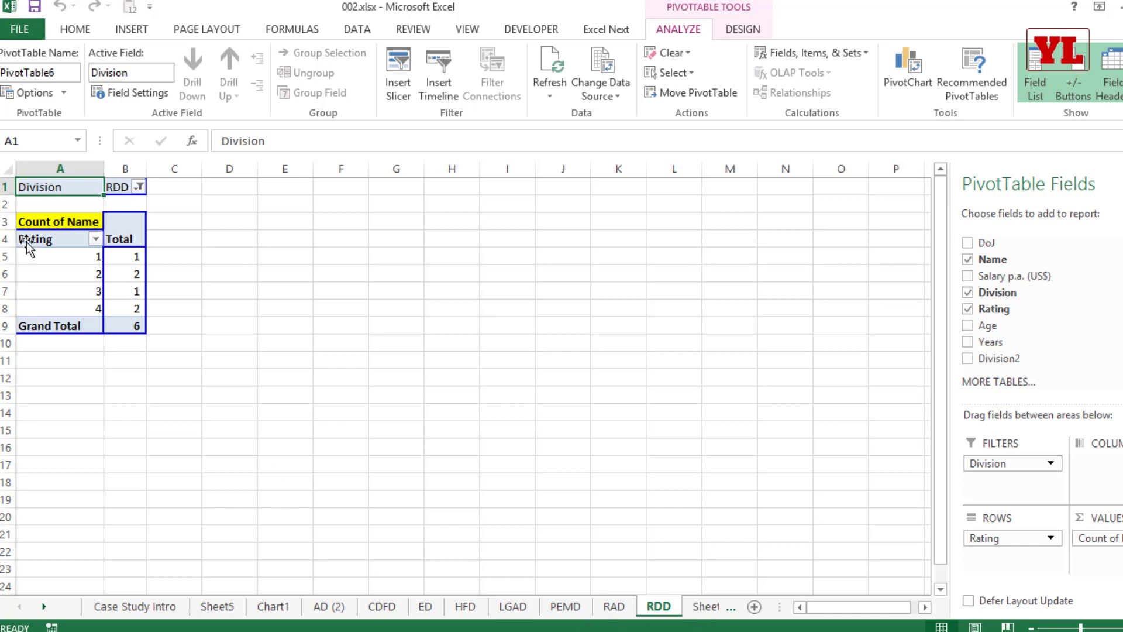
On the RDD sheet, reset the Division filter to (All), remove Division from the report filter, and check the Show Report Filter Pages option.
{"action": "left_click", "coordinate": [139, 186]}
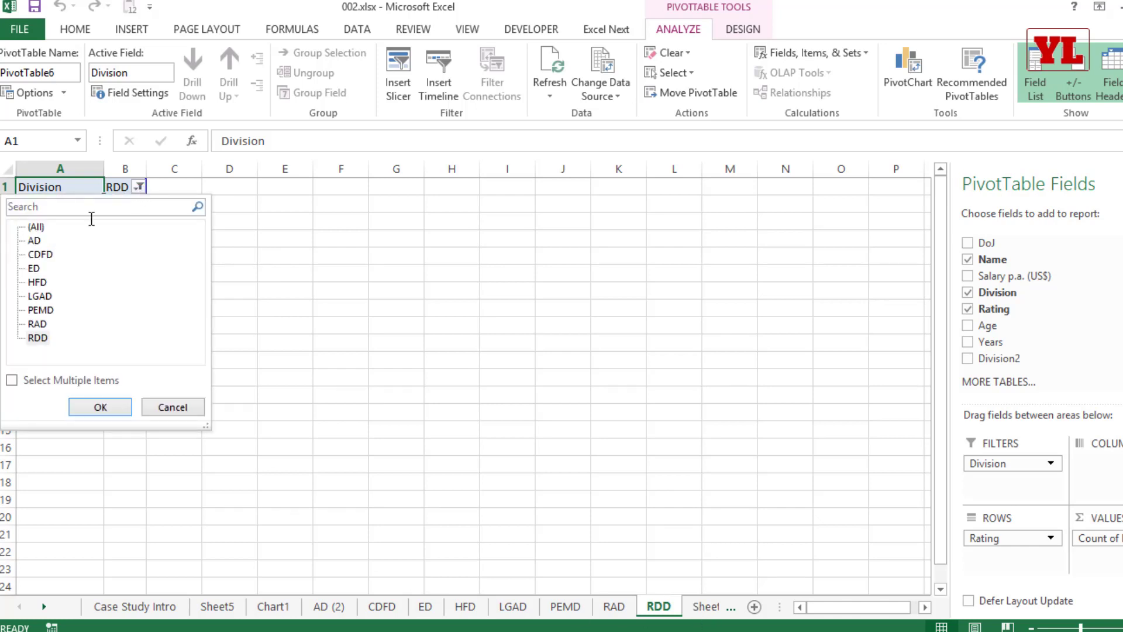
{"action": "left_click", "coordinate": [95, 411]}
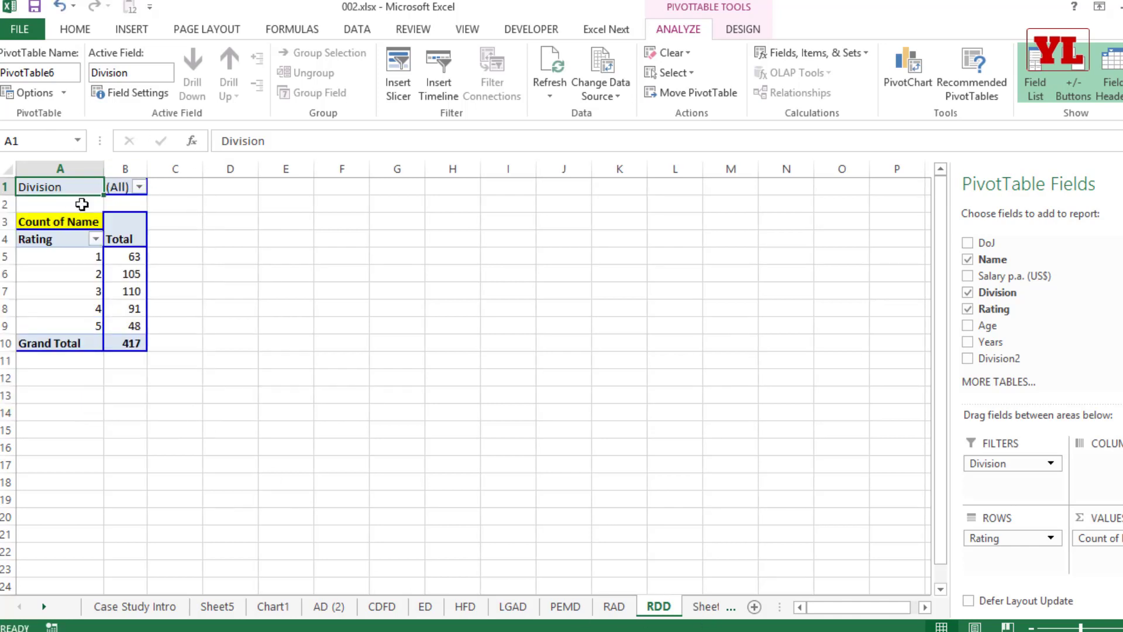
{"action": "left_click_drag", "start_coordinate": [1003, 463], "coordinate": [1020, 351]}
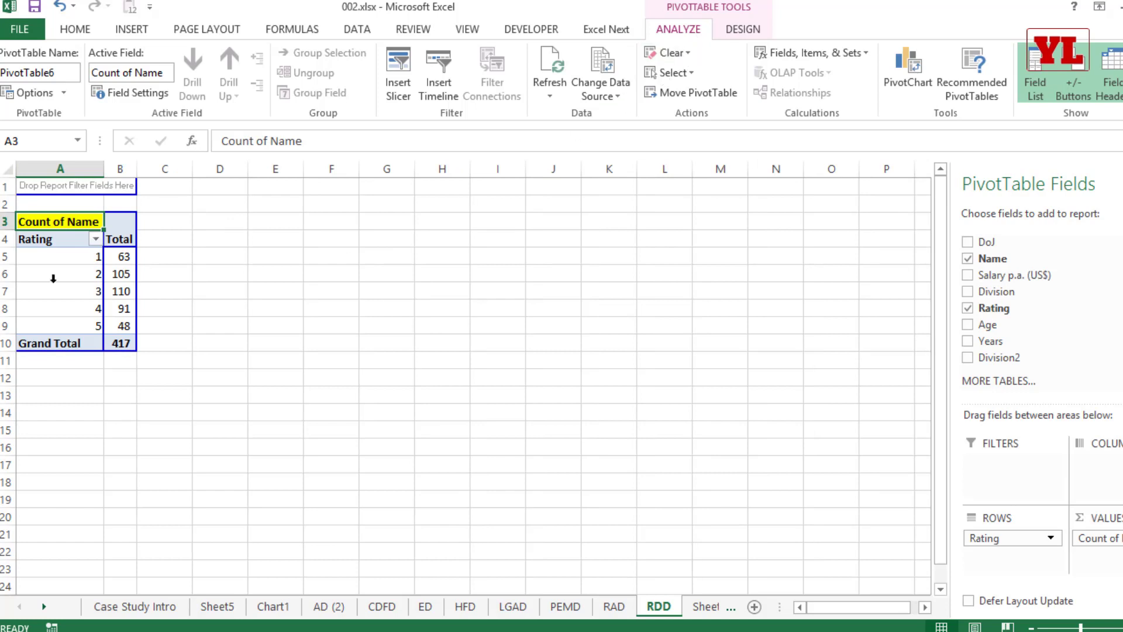
{"action": "left_click", "coordinate": [64, 95]}
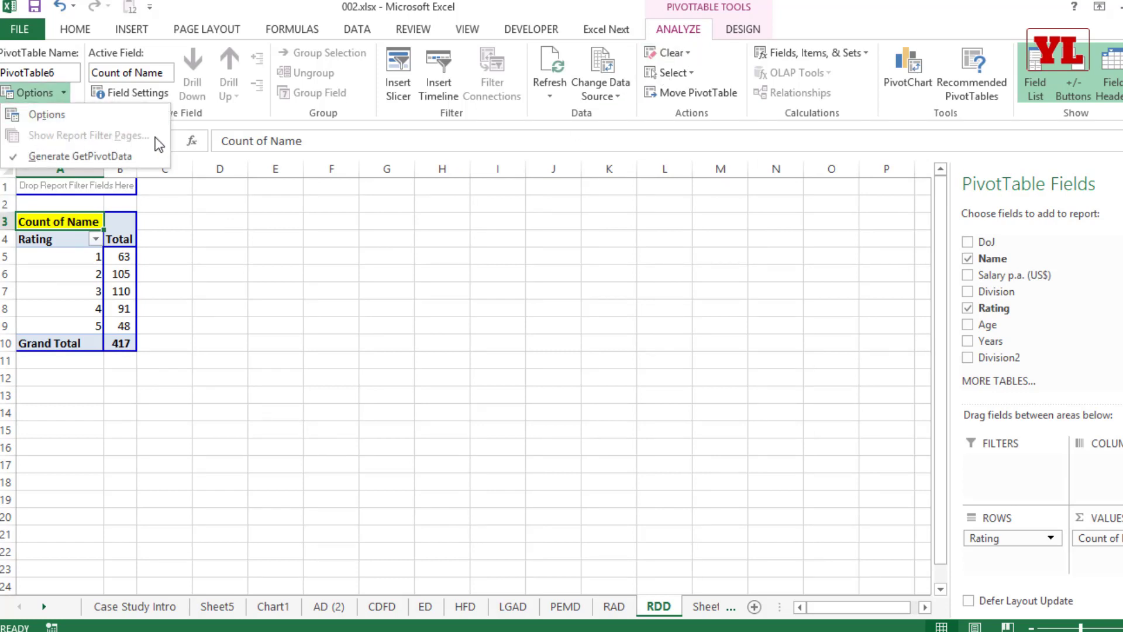
{"action": "left_click", "coordinate": [84, 289]}
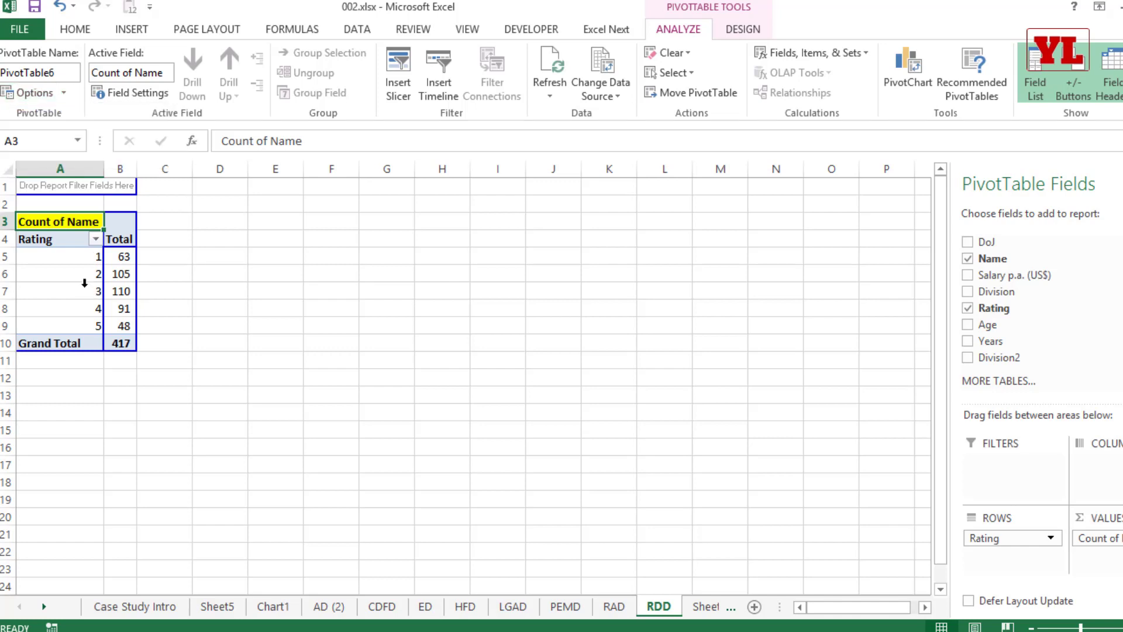
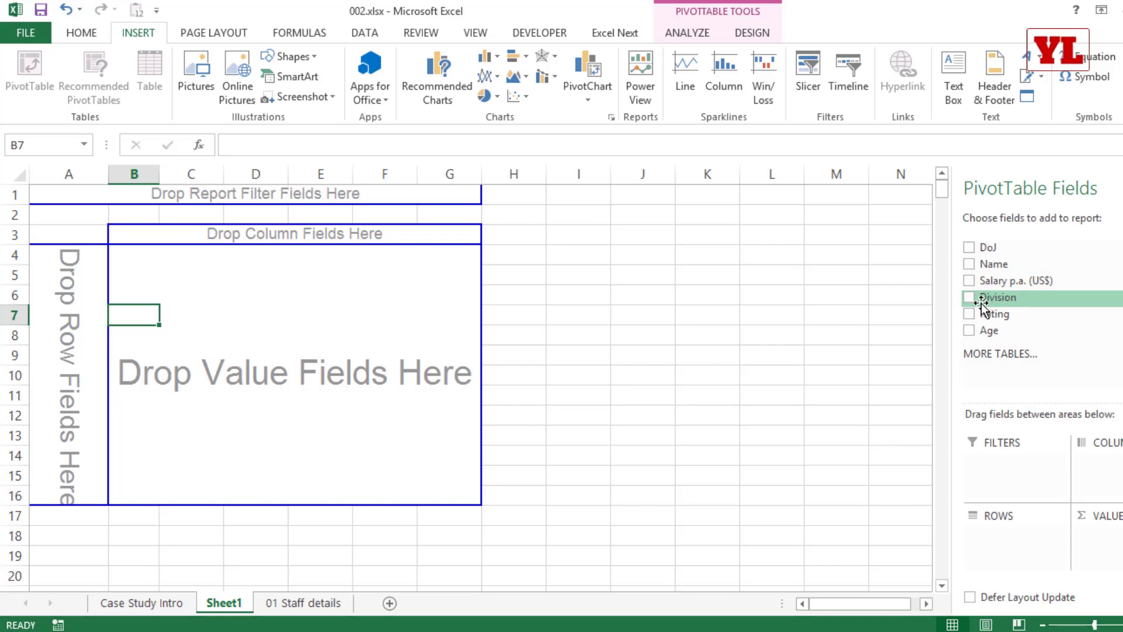
In the empty Sheet1 pivot table, add Division as rows and Salary p.a. (US$) as values, and move Division to the report filter.
{"action": "left_click_drag", "start_coordinate": [988, 303], "coordinate": [83, 338]}
{"action": "left_click_drag", "start_coordinate": [990, 281], "coordinate": [214, 354]}
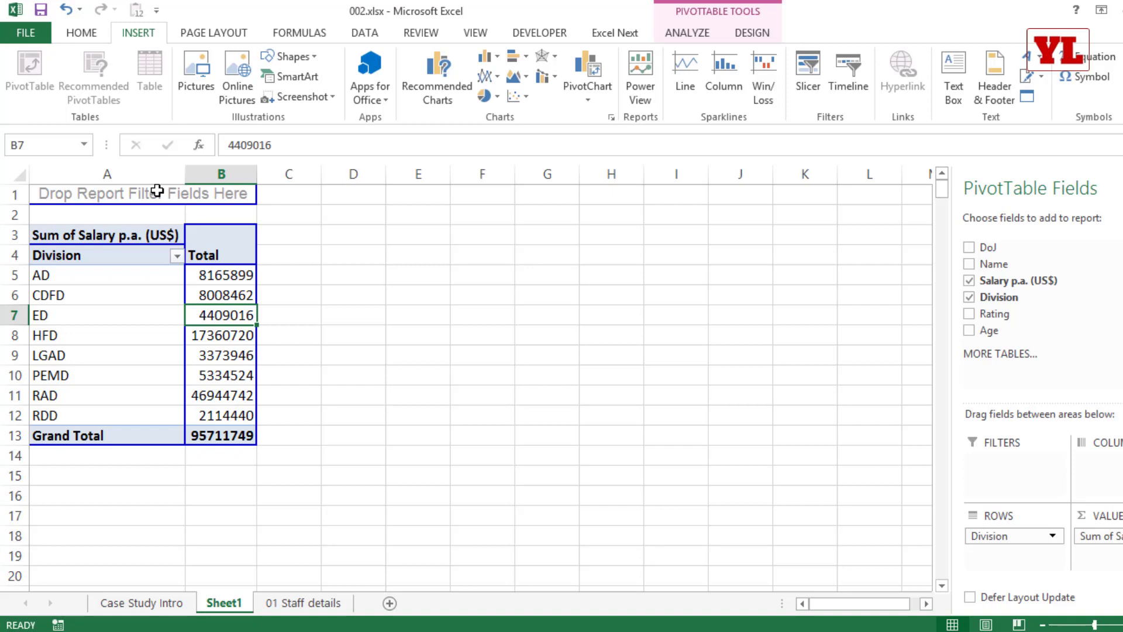
{"action": "left_click_drag", "start_coordinate": [992, 297], "coordinate": [139, 195]}
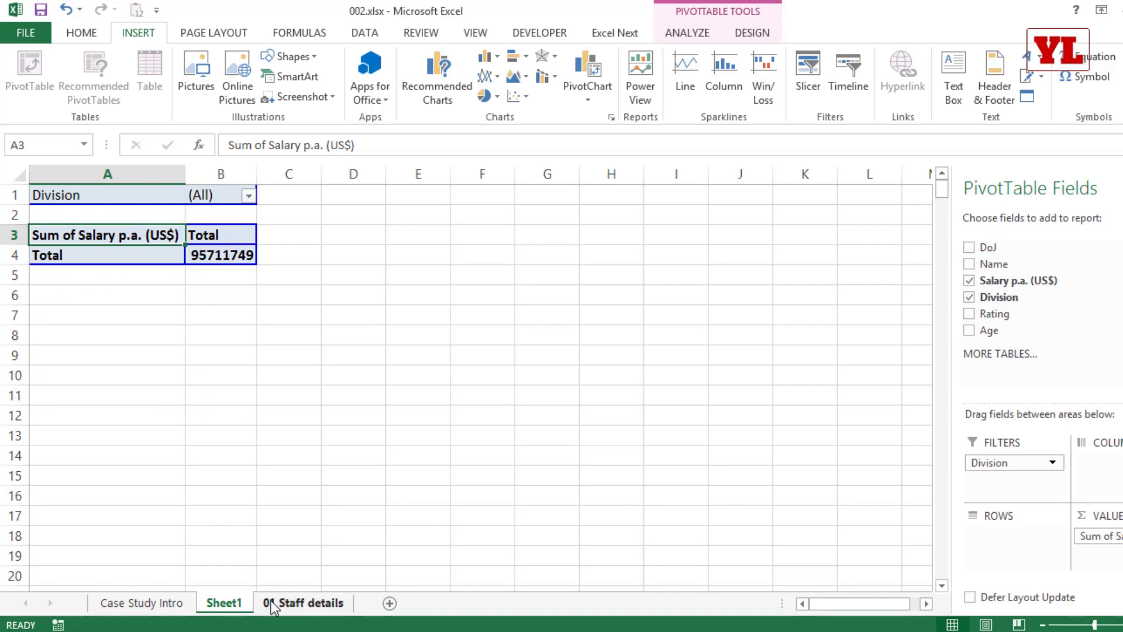
On the 01 Staff details sheet, copy the Division column and select column G as the destination.
{"action": "left_click", "coordinate": [300, 605]}
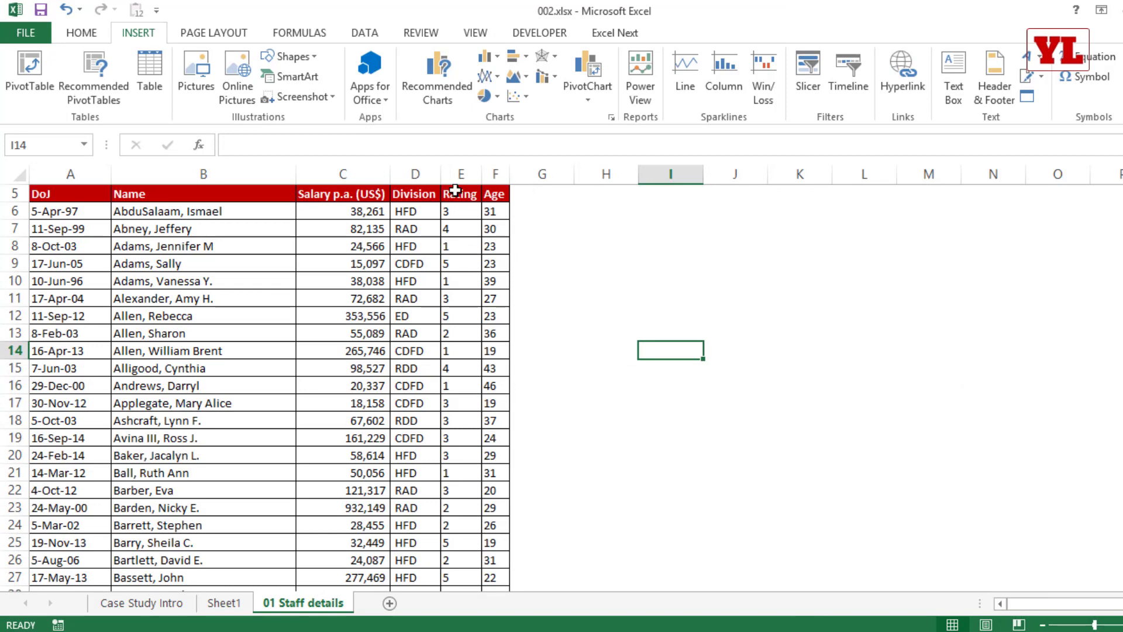
{"action": "left_click", "coordinate": [415, 174]}
{"action": "right_click", "coordinate": [418, 175]}
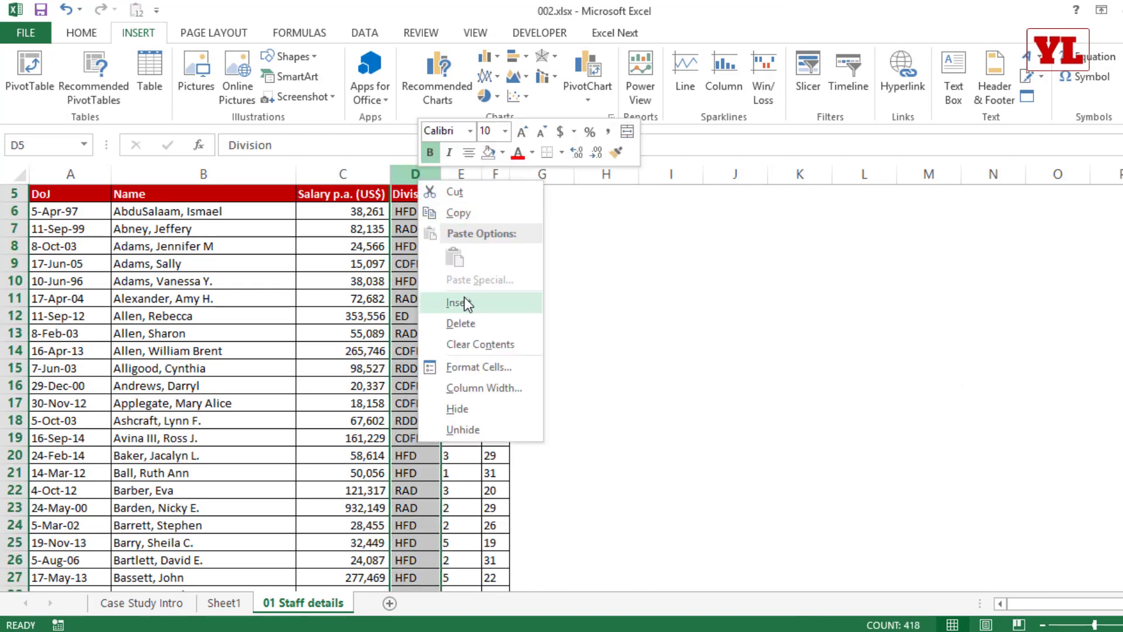
{"action": "left_click", "coordinate": [458, 214]}
{"action": "left_click", "coordinate": [541, 174]}
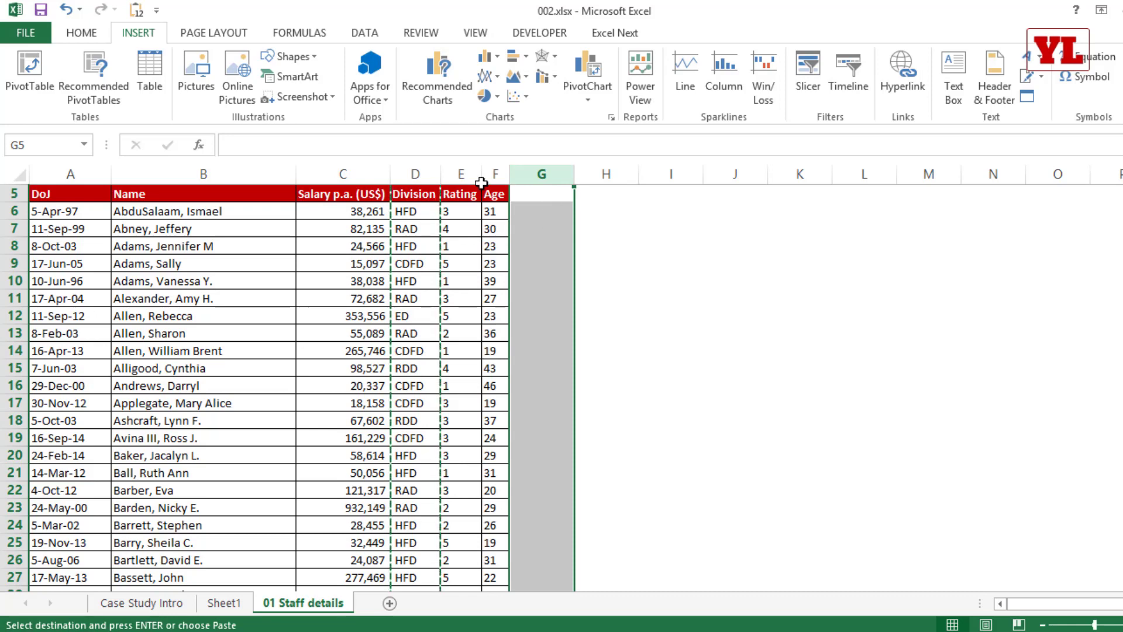
On Sheet1, clear all pivot table fields and rebuild it with Division as rows and Salary p.a. (US$) as values.
{"action": "left_click", "coordinate": [224, 602]}
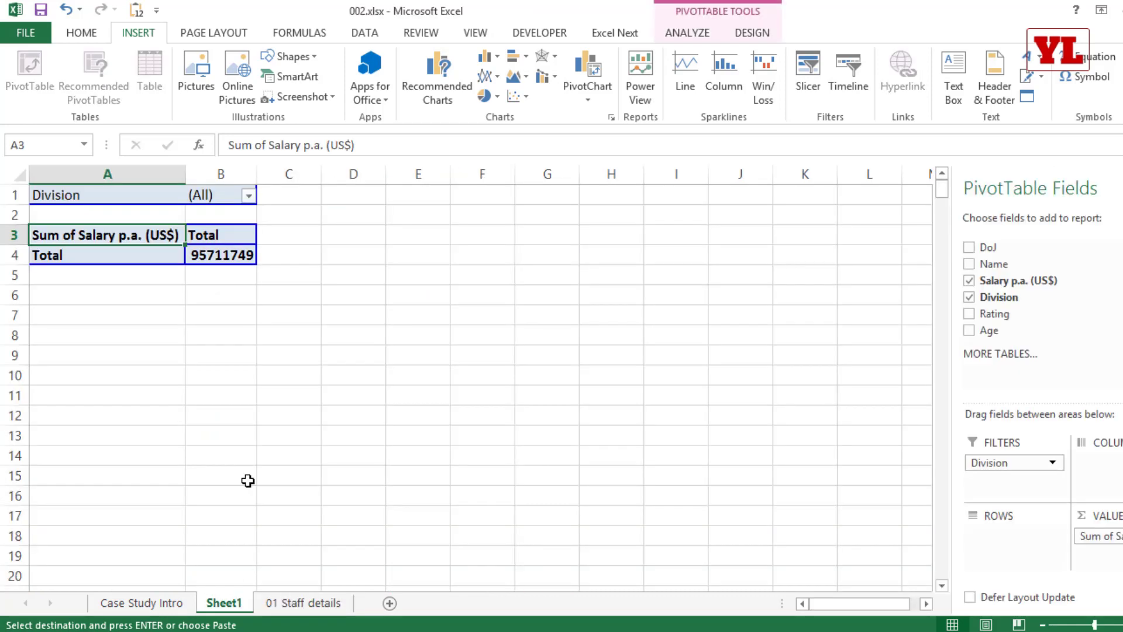
{"action": "left_click", "coordinate": [218, 258]}
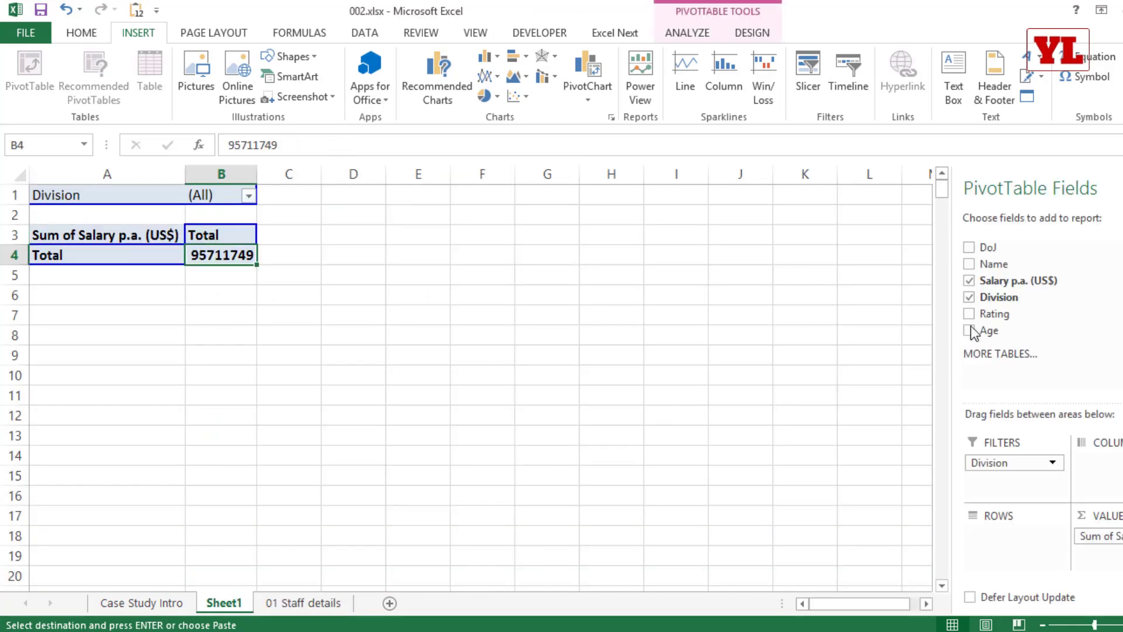
{"action": "left_click", "coordinate": [969, 280]}
{"action": "left_click", "coordinate": [968, 297]}
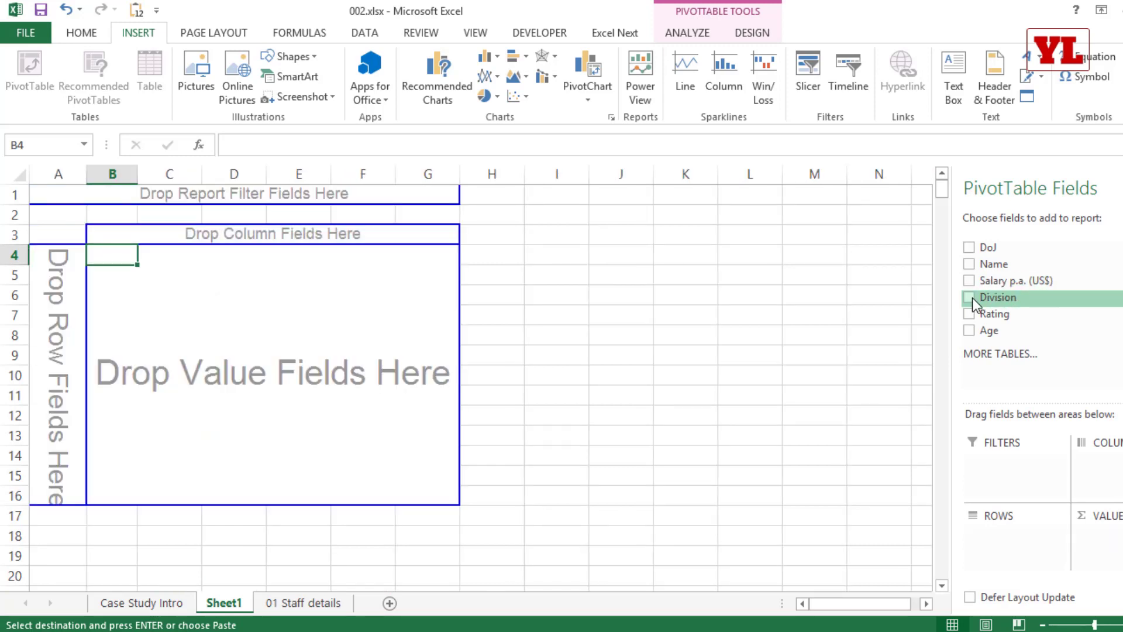
{"action": "left_click_drag", "start_coordinate": [967, 299], "coordinate": [55, 340]}
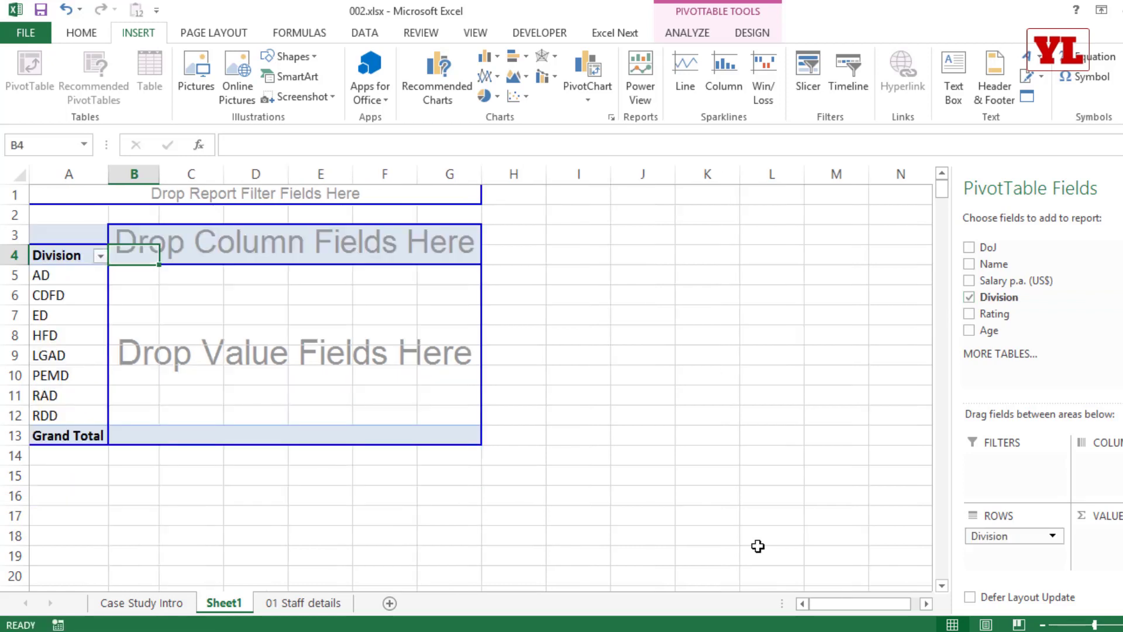
{"action": "left_click_drag", "start_coordinate": [1006, 280], "coordinate": [304, 387]}
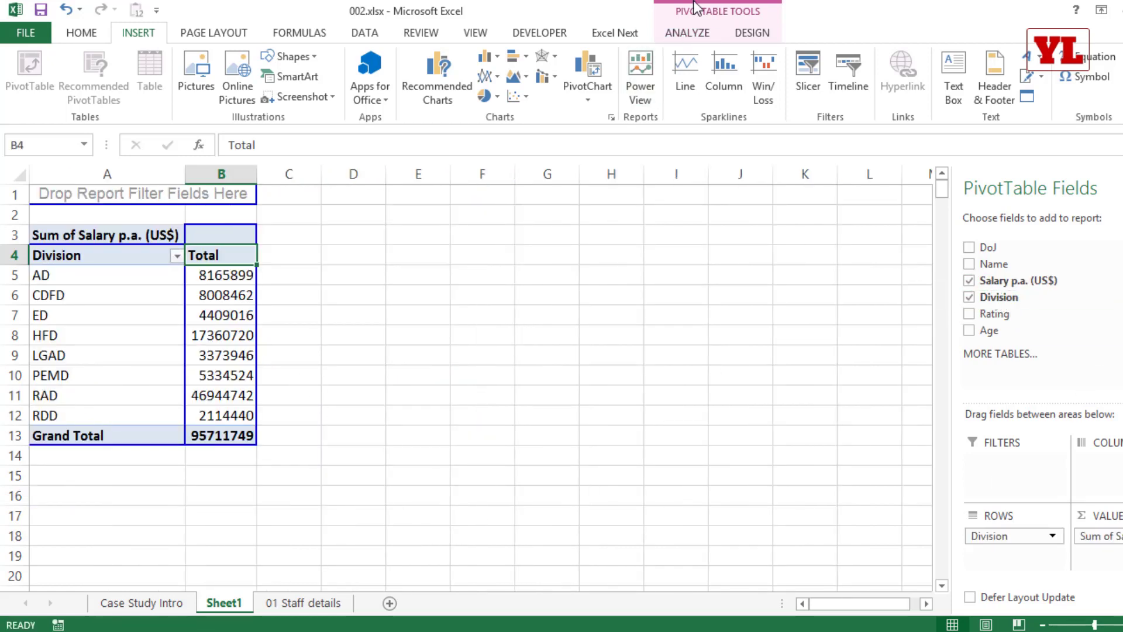
Insert a slicer for the Division field and place it beside the pivot table, over columns D to F.
{"action": "left_click", "coordinate": [687, 33]}
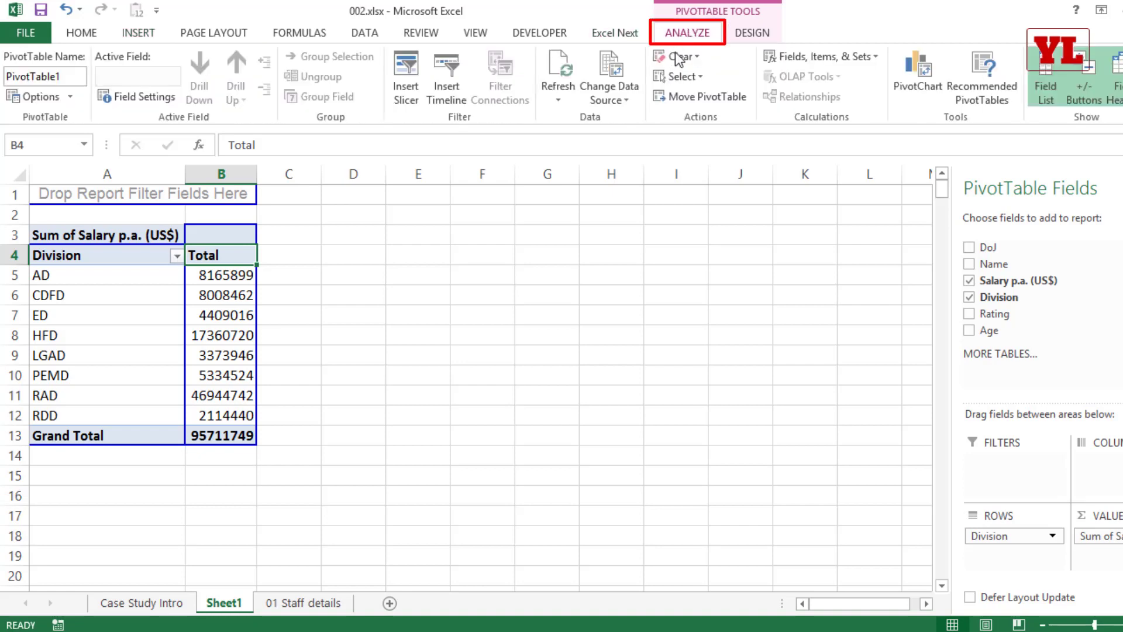
{"action": "left_click", "coordinate": [413, 102]}
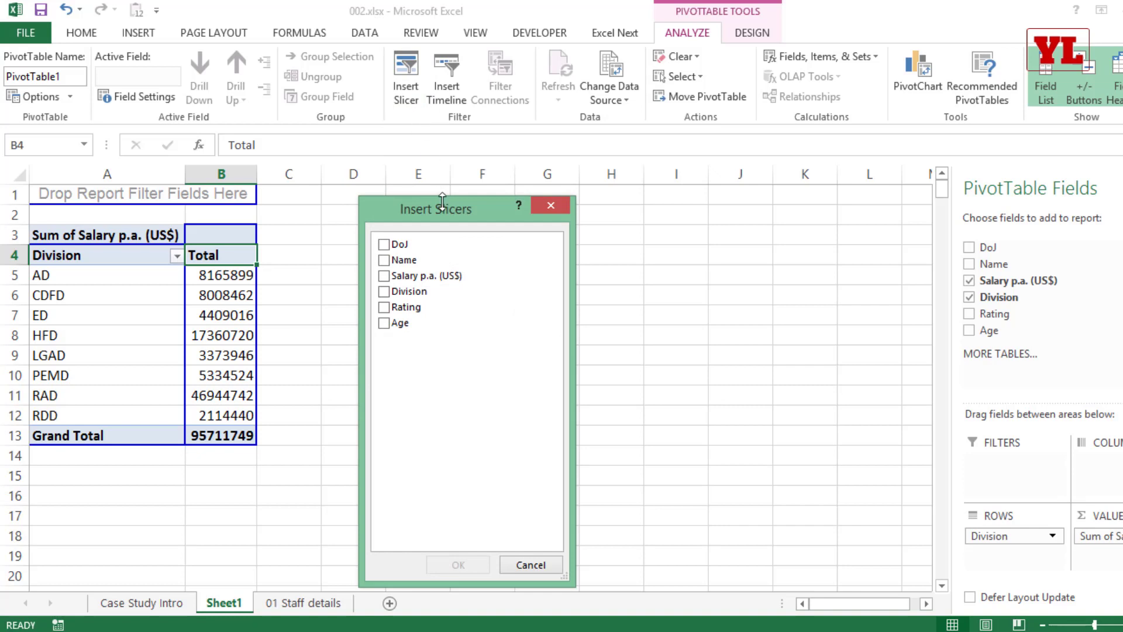
{"action": "left_click_drag", "start_coordinate": [442, 202], "coordinate": [428, 167]}
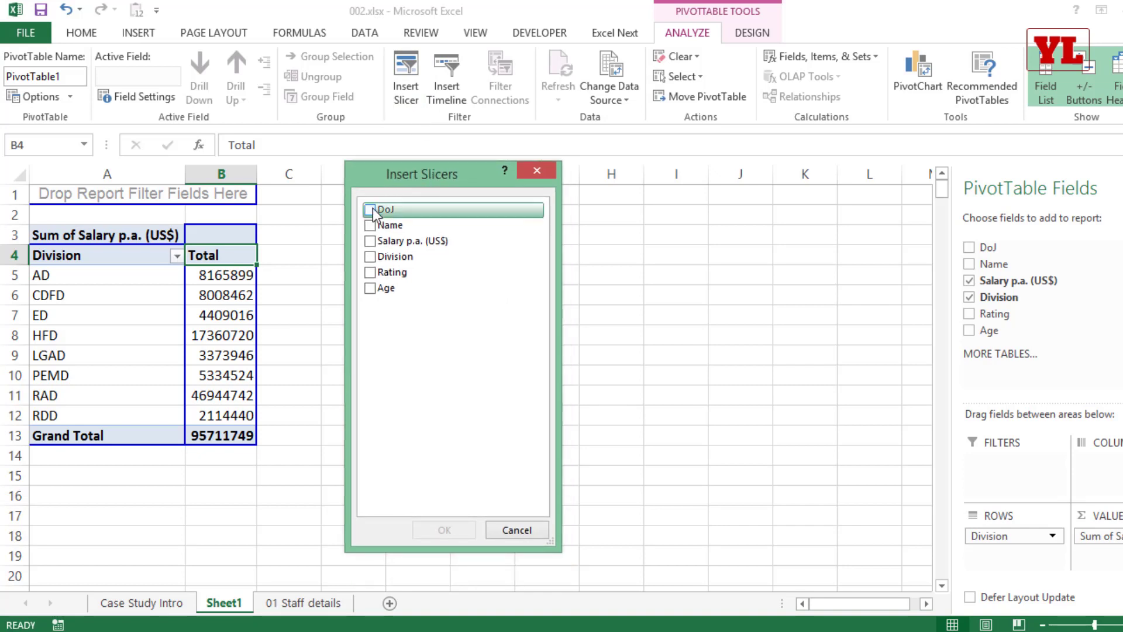
{"action": "left_click", "coordinate": [370, 259]}
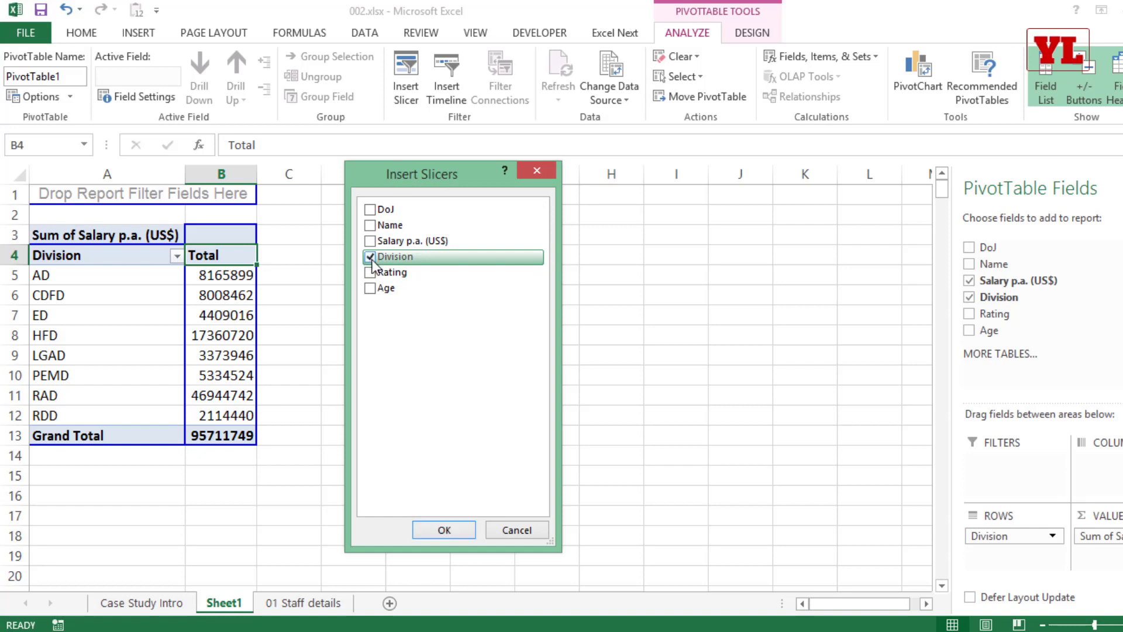
{"action": "left_click", "coordinate": [444, 529]}
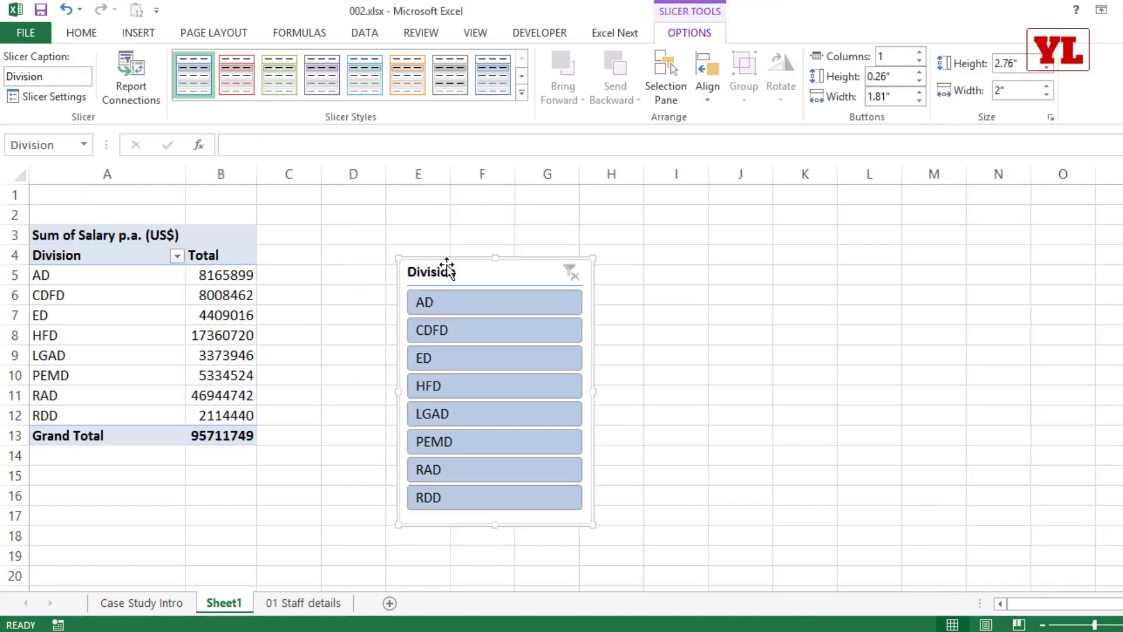
{"action": "left_click_drag", "start_coordinate": [448, 272], "coordinate": [364, 217]}
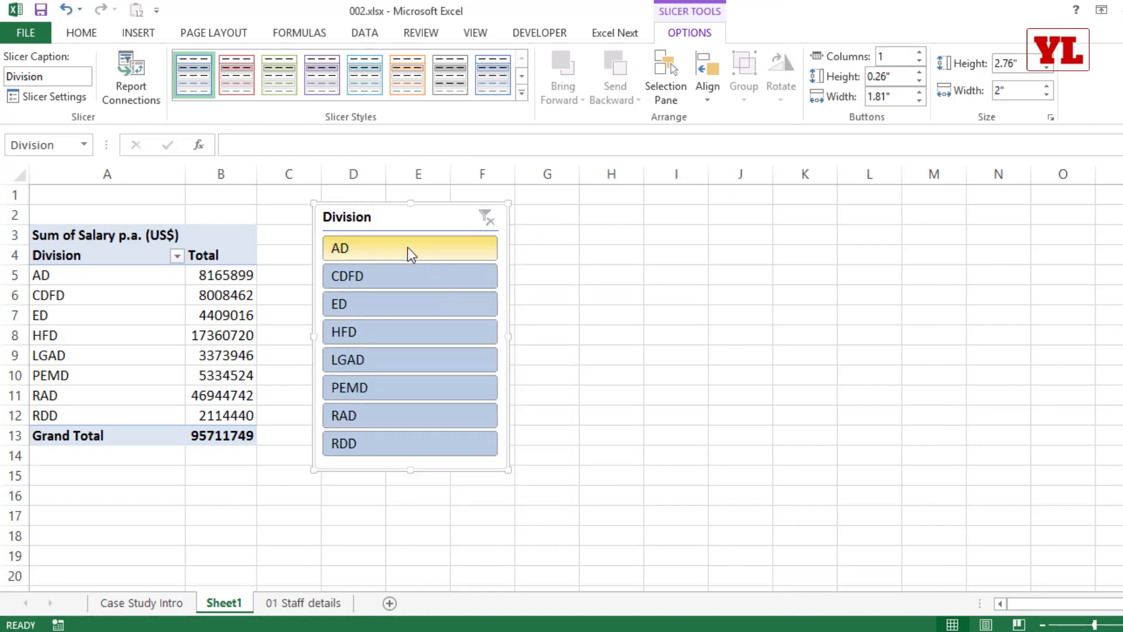
Filter the pivot table to AD with the Division slicer and compare with the source data on the 01 Staff details sheet.
{"action": "left_click", "coordinate": [381, 246]}
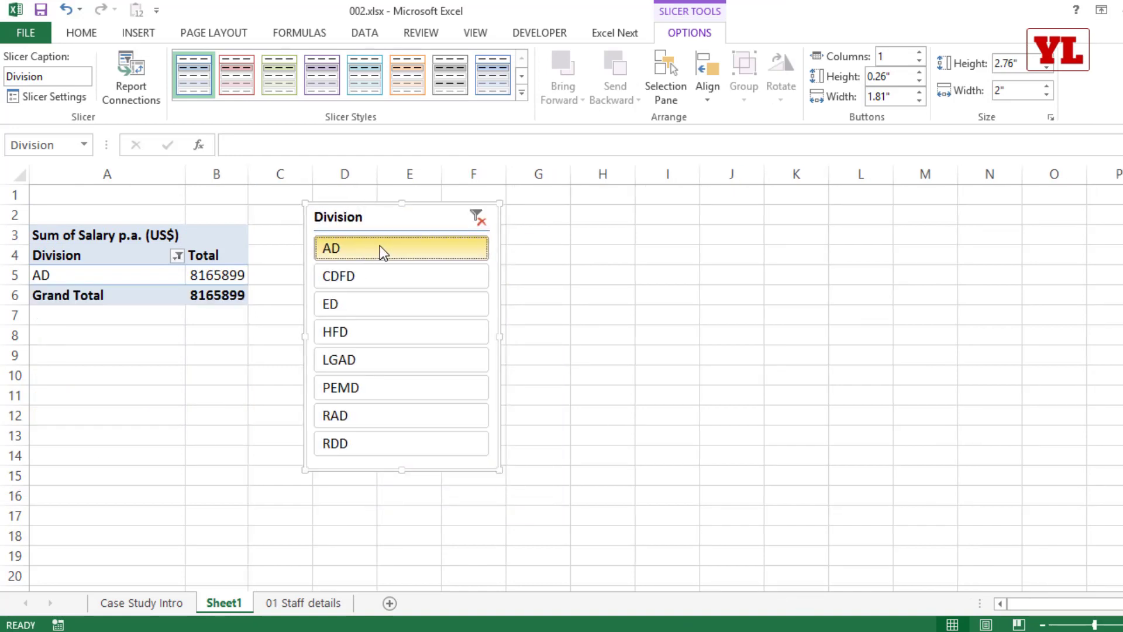
{"action": "left_click", "coordinate": [146, 277]}
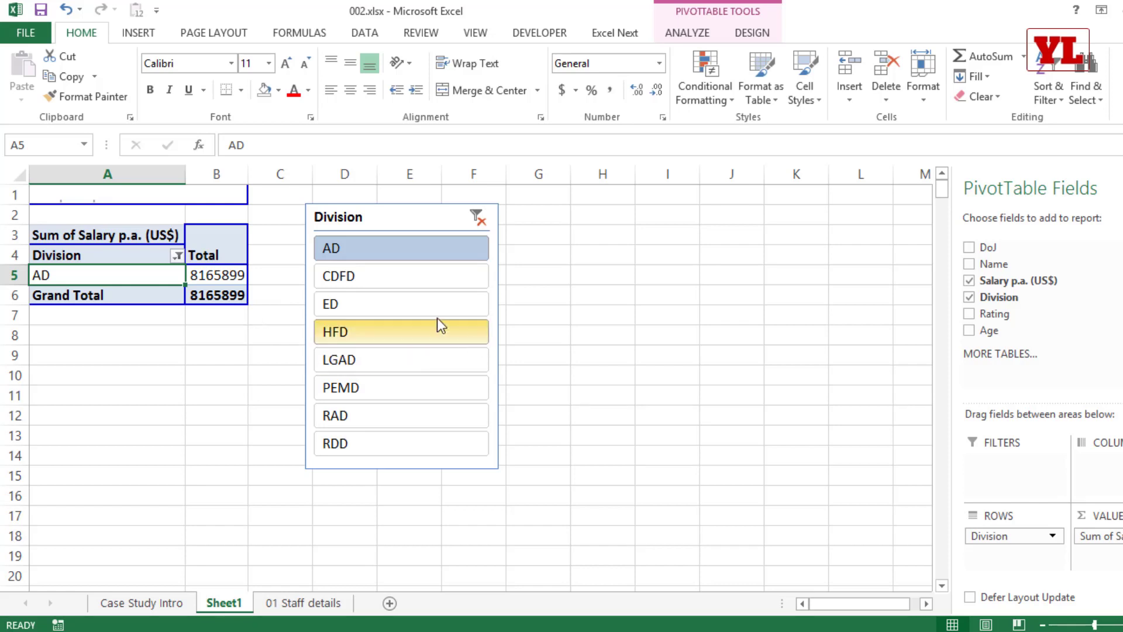
{"action": "left_click", "coordinate": [302, 594]}
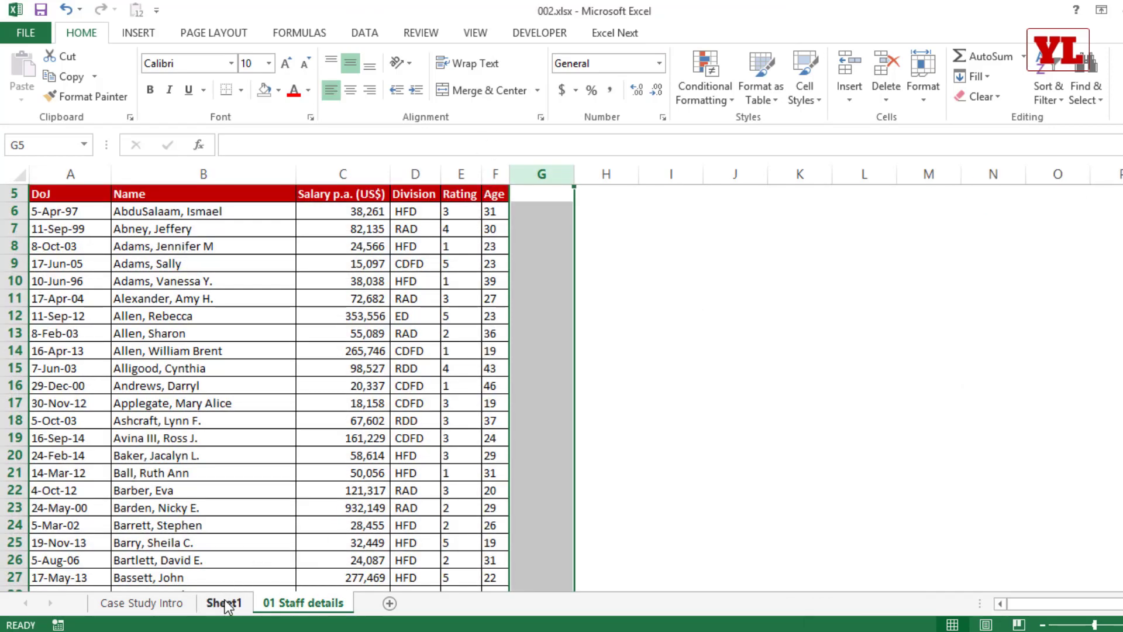
{"action": "left_click", "coordinate": [224, 601]}
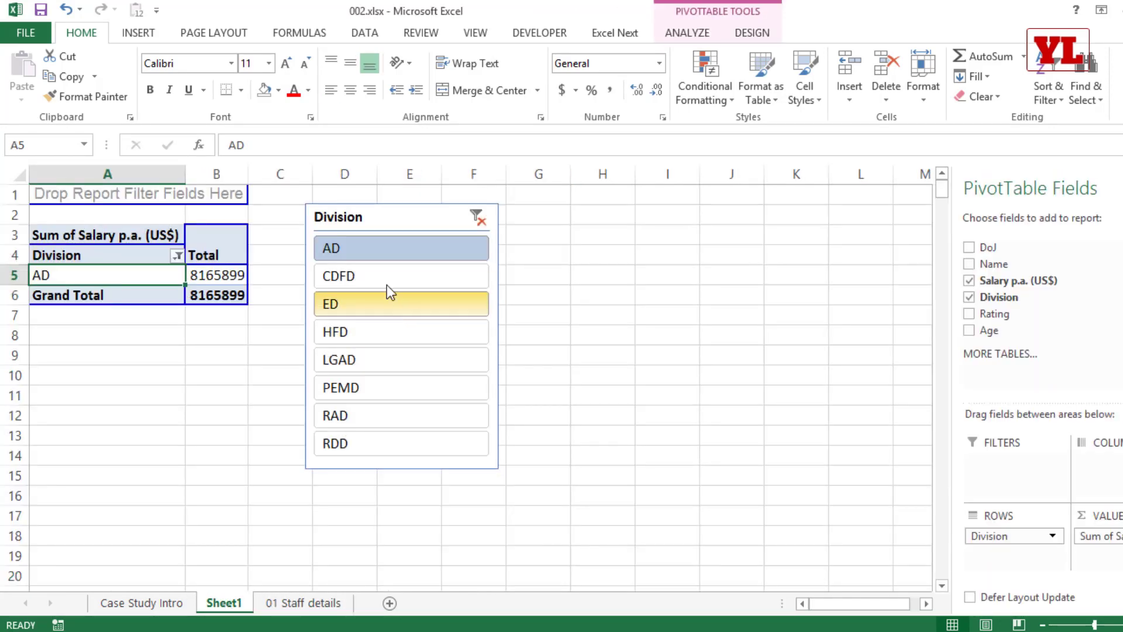
Add HFD and RAD to the Division slicer's selection, and clear the slicer filter.
{"action": "left_click", "coordinate": [392, 339], "text": "ctrl"}
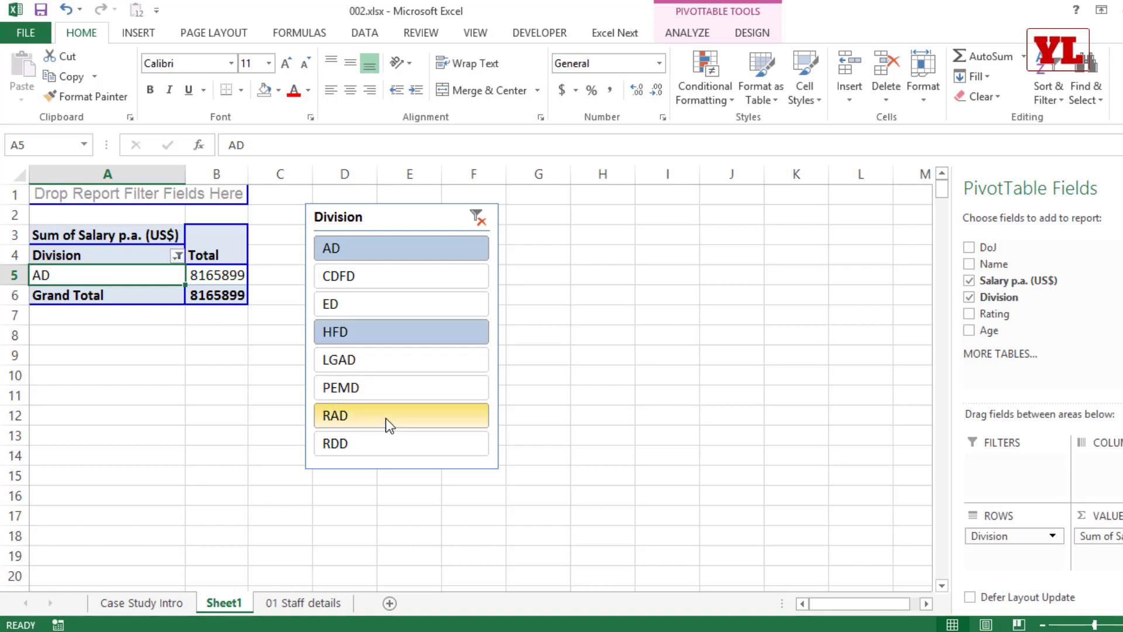
{"action": "left_click", "coordinate": [385, 417], "text": "ctrl"}
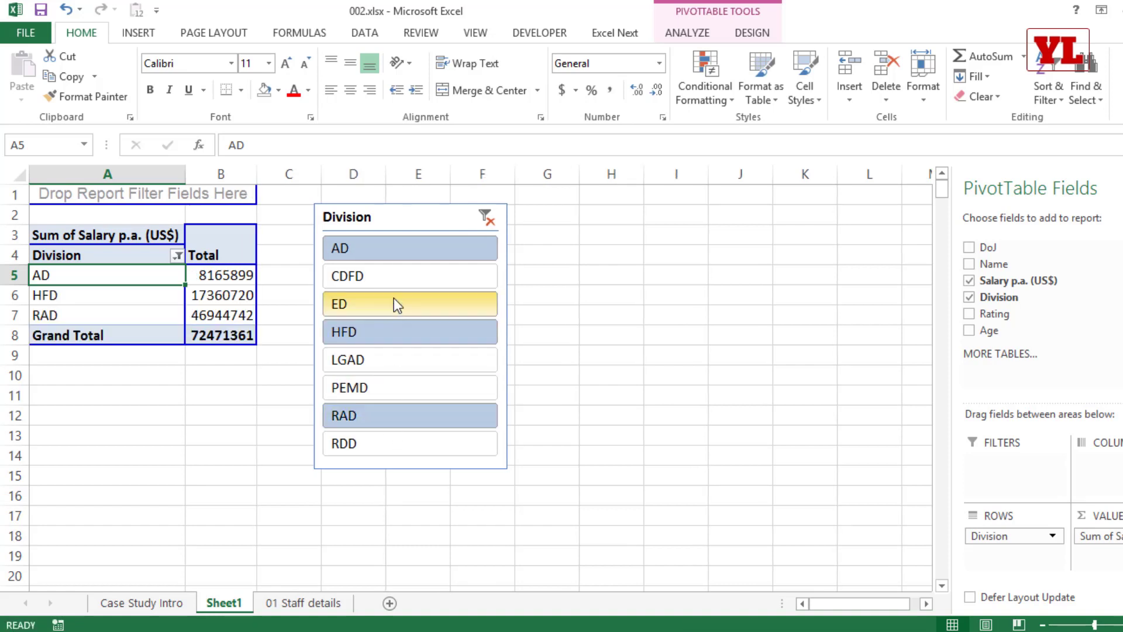
{"action": "left_click", "coordinate": [484, 218]}
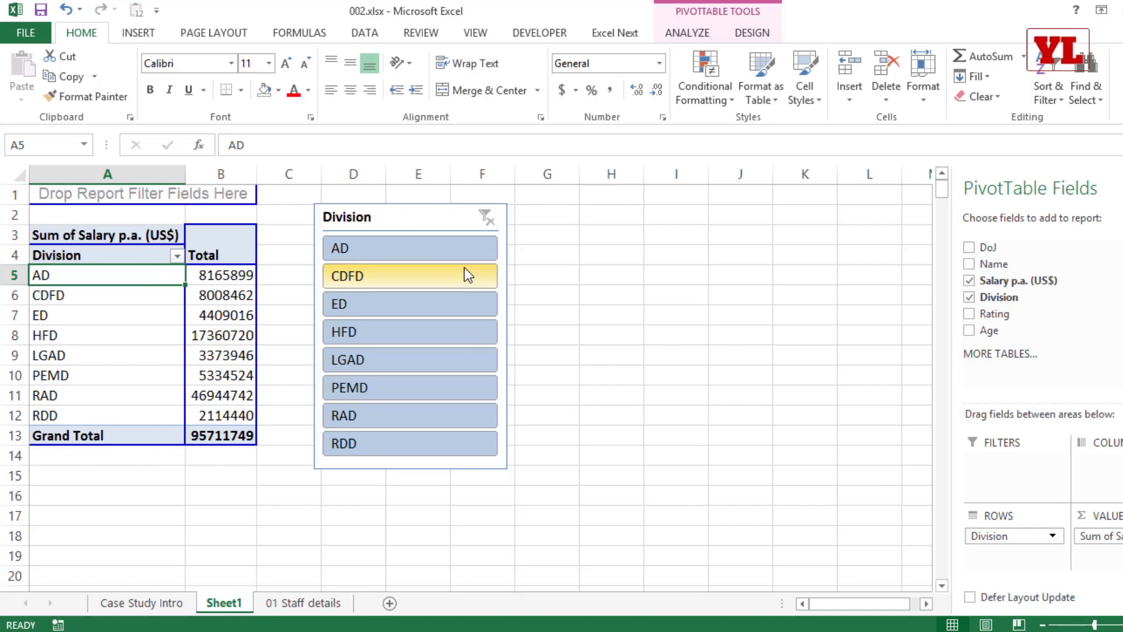
Open the Report Connections settings of the Division slicer.
{"action": "right_click", "coordinate": [451, 327]}
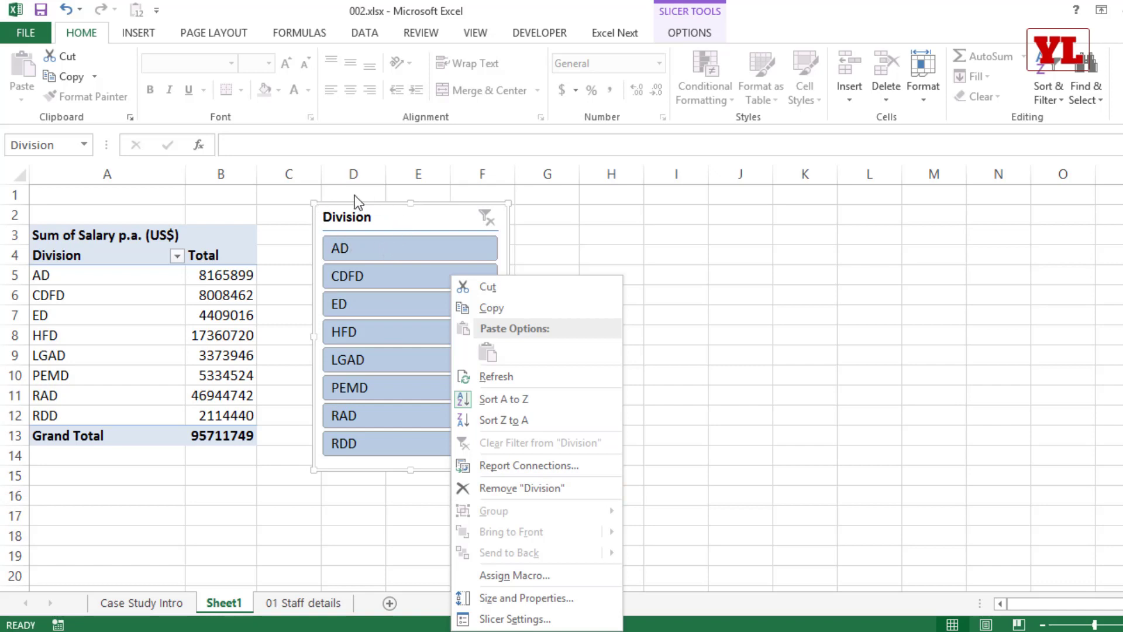
{"action": "left_click", "coordinate": [510, 464]}
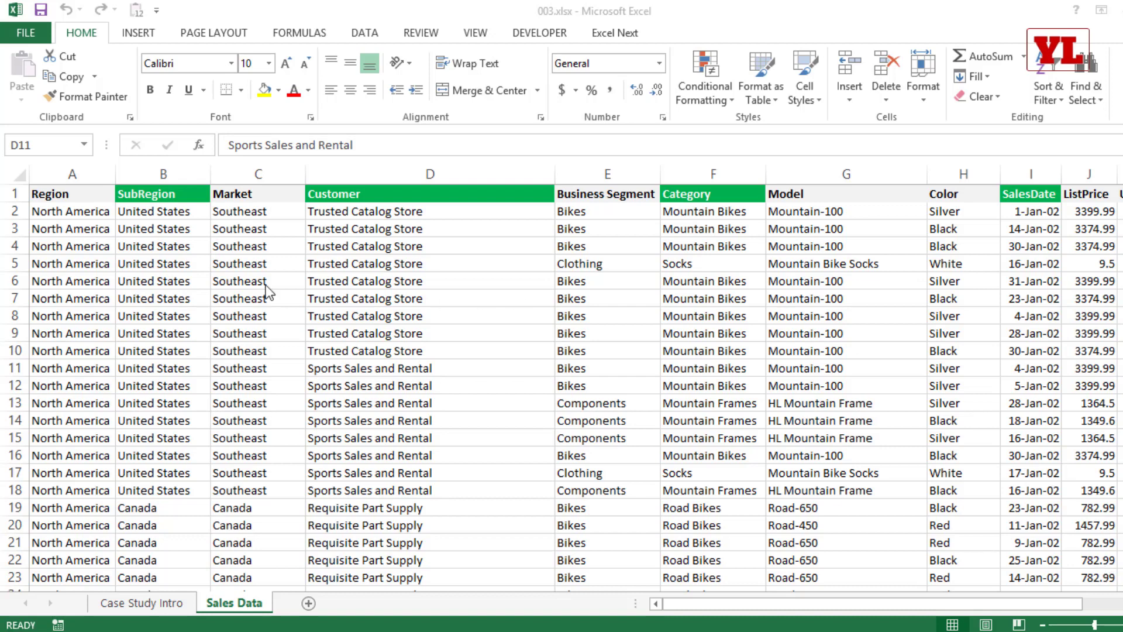
On the Sales Data sheet of 003.xlsx, jump to the last filled row of the Region column.
{"action": "left_click", "coordinate": [90, 225]}
{"action": "key", "text": "ctrl+Down"}
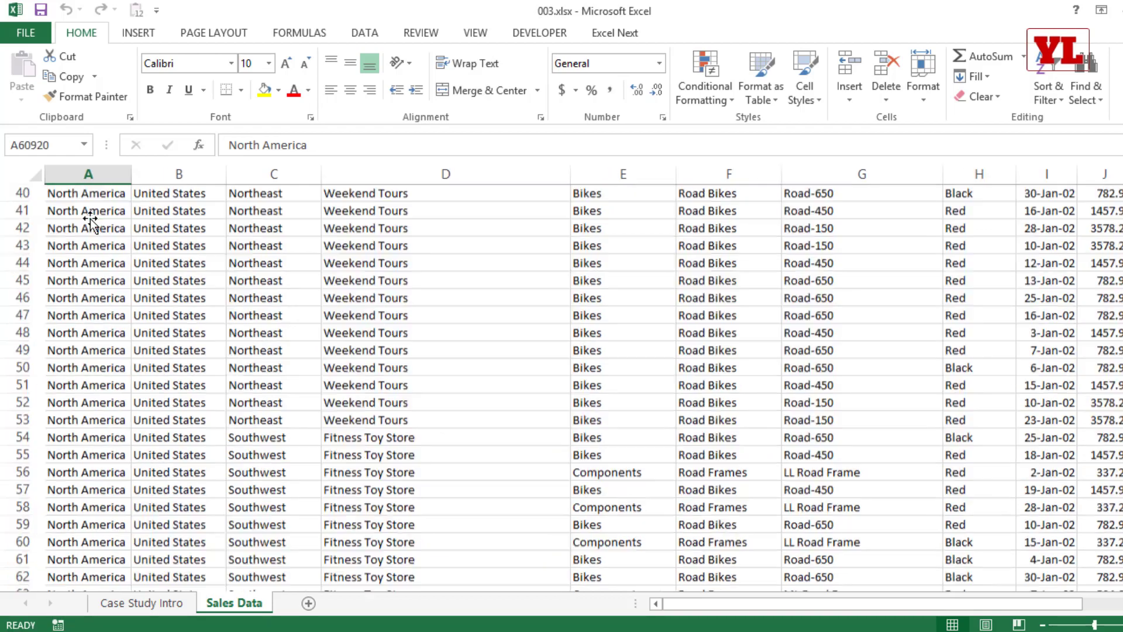
Return to the top of the sales data and select the header row from Region across to Sales Amount to review the fields.
{"action": "key", "text": "ctrl+Up"}
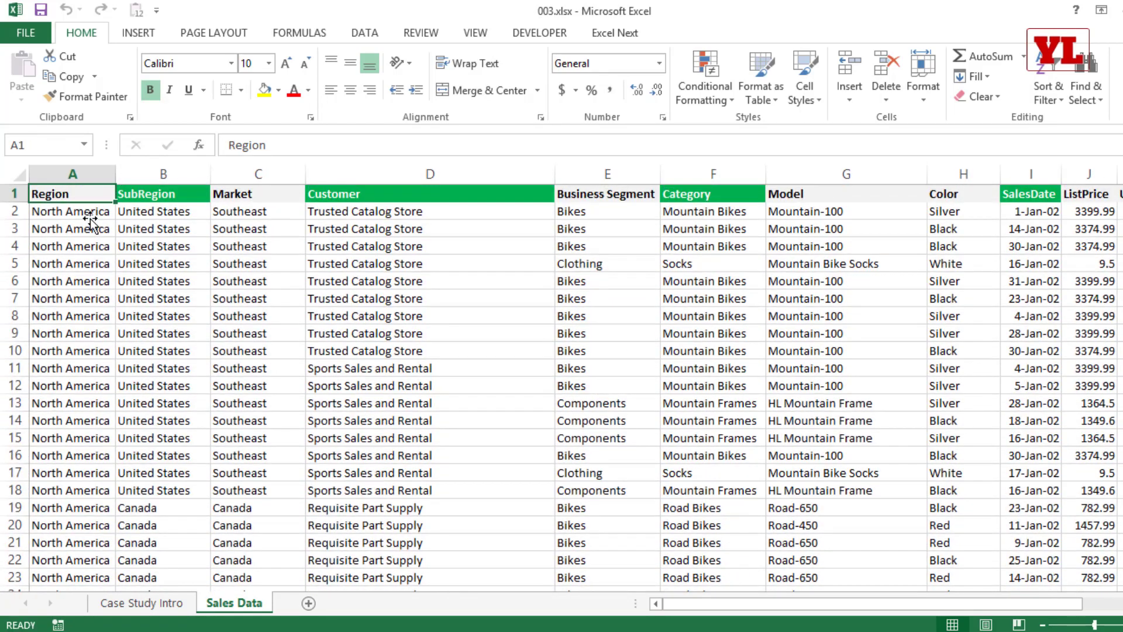
{"action": "key", "text": "ctrl+shift+Right"}
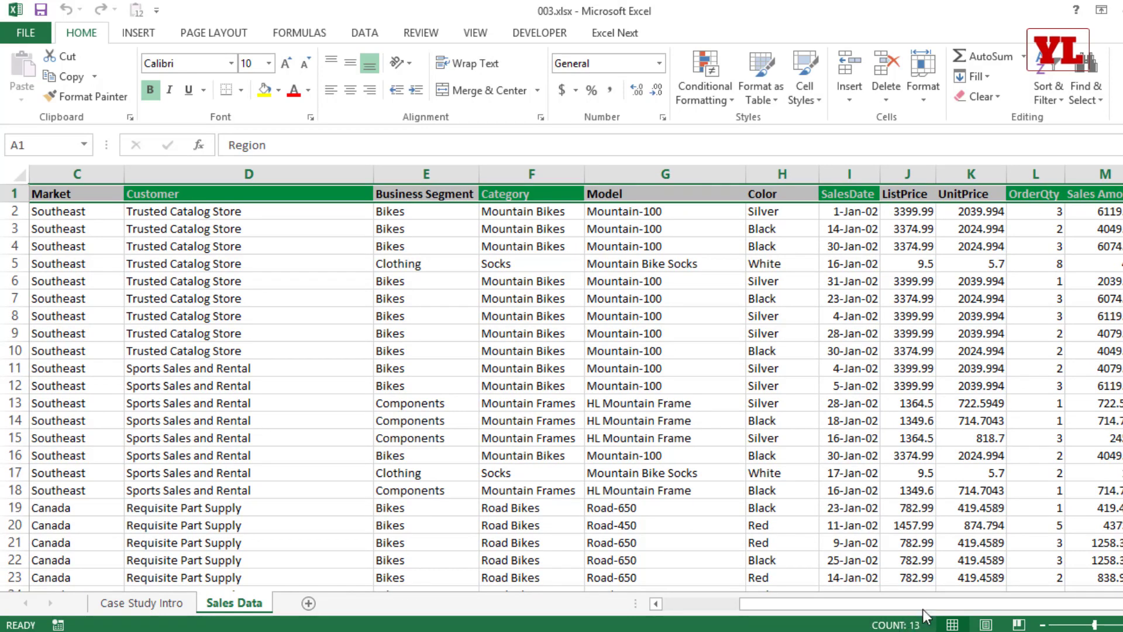
{"action": "left_click", "coordinate": [713, 368]}
{"action": "key", "text": "Home"}
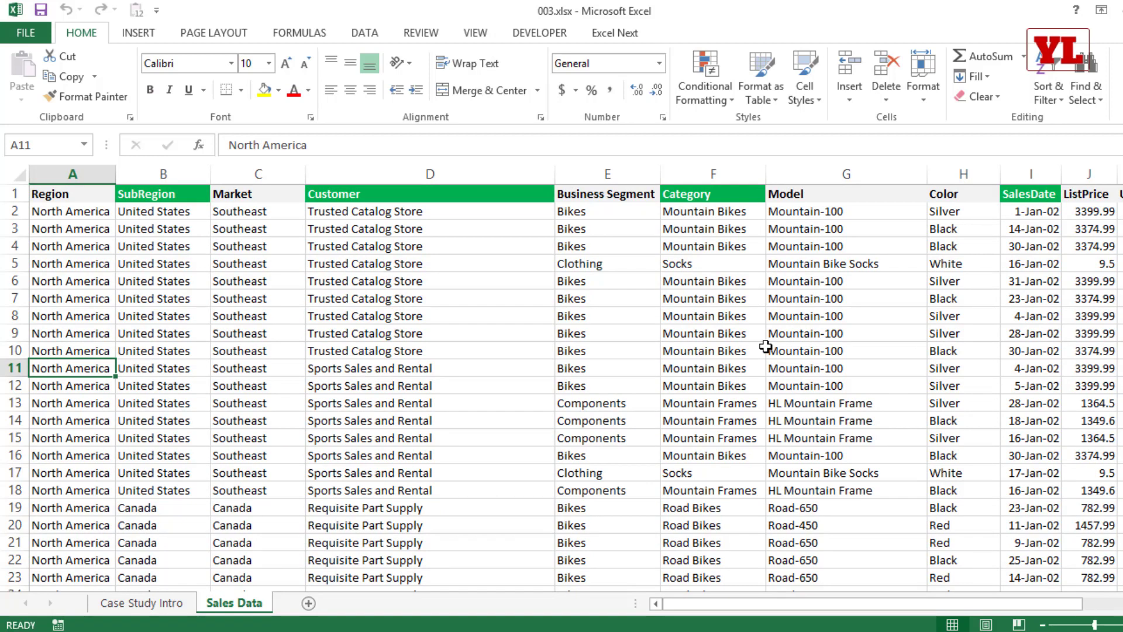
Examine the Market, Customer and SubRegion values in the sales data, looking further down the SubRegion column.
{"action": "left_click", "coordinate": [214, 262]}
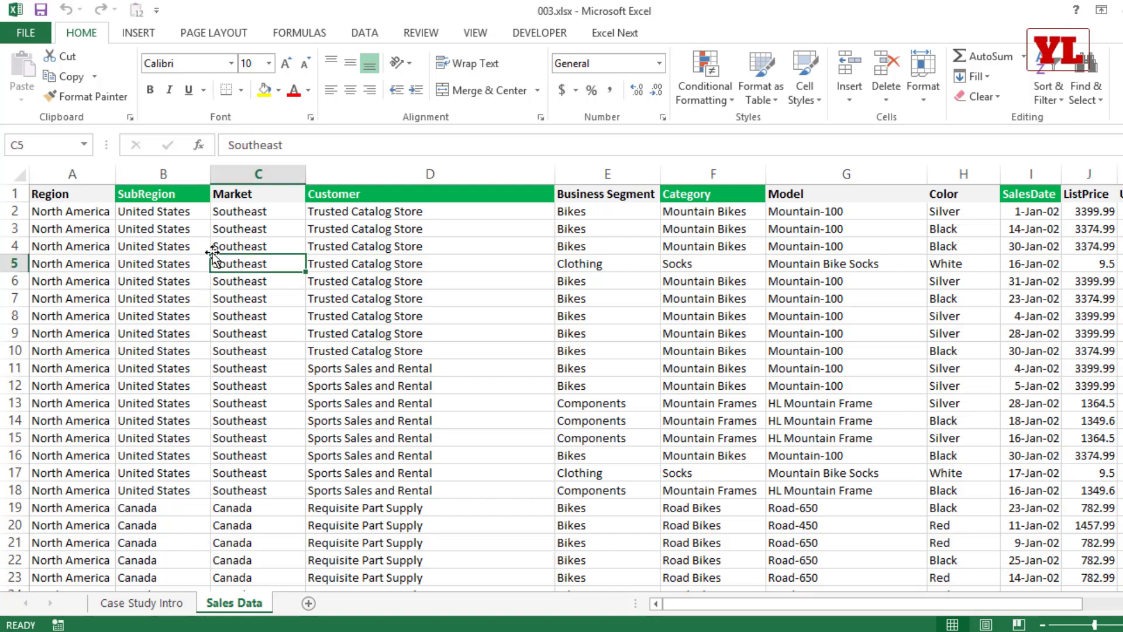
{"action": "left_click_drag", "start_coordinate": [328, 215], "coordinate": [331, 349]}
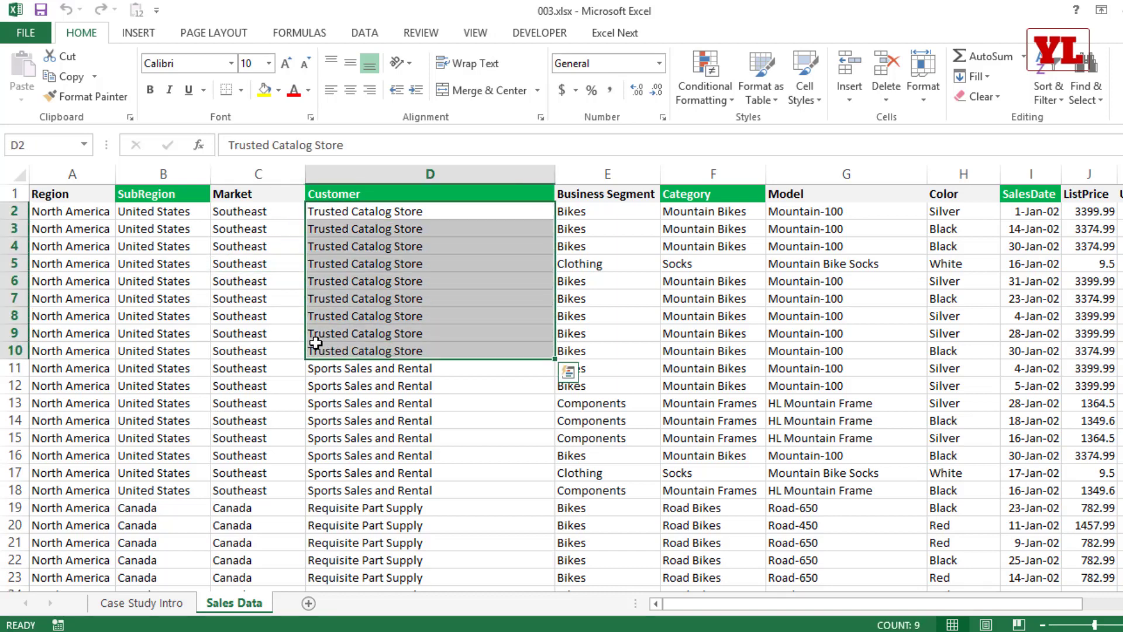
{"action": "left_click", "coordinate": [175, 175]}
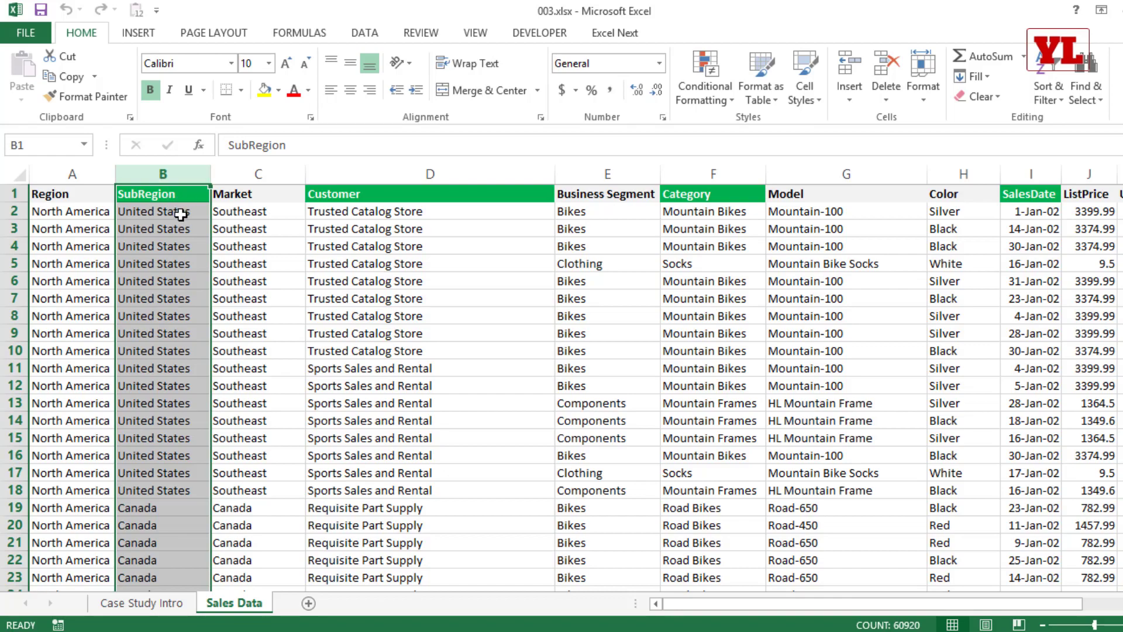
{"action": "scroll", "coordinate": [181, 215], "scroll_direction": "down", "scroll_amount": 20}
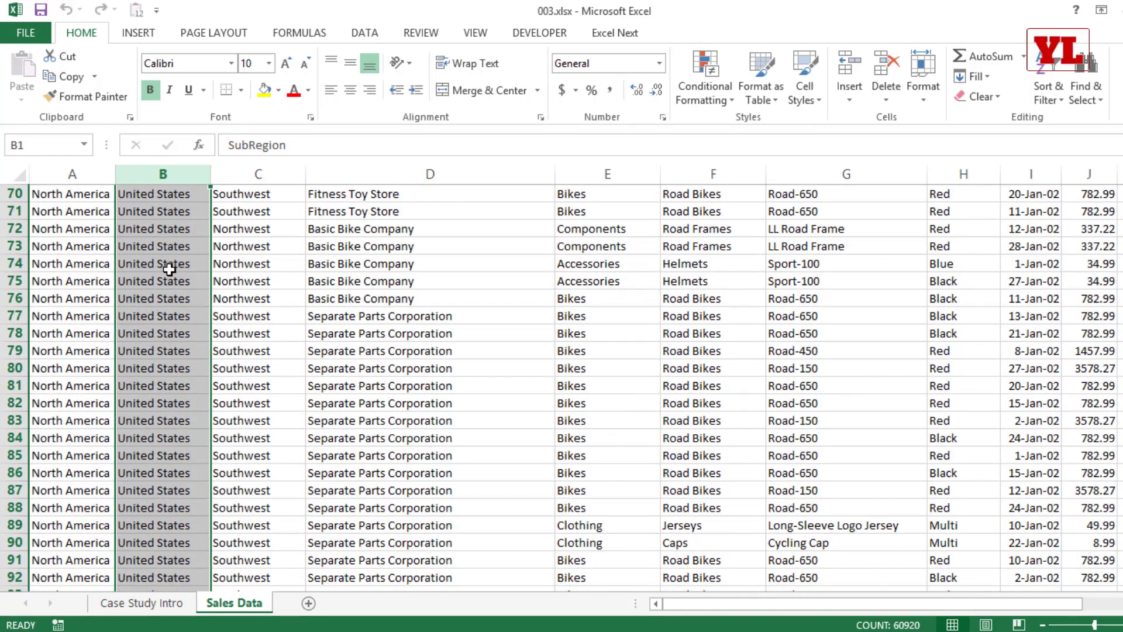
{"action": "scroll", "coordinate": [170, 269], "scroll_direction": "down", "scroll_amount": 20}
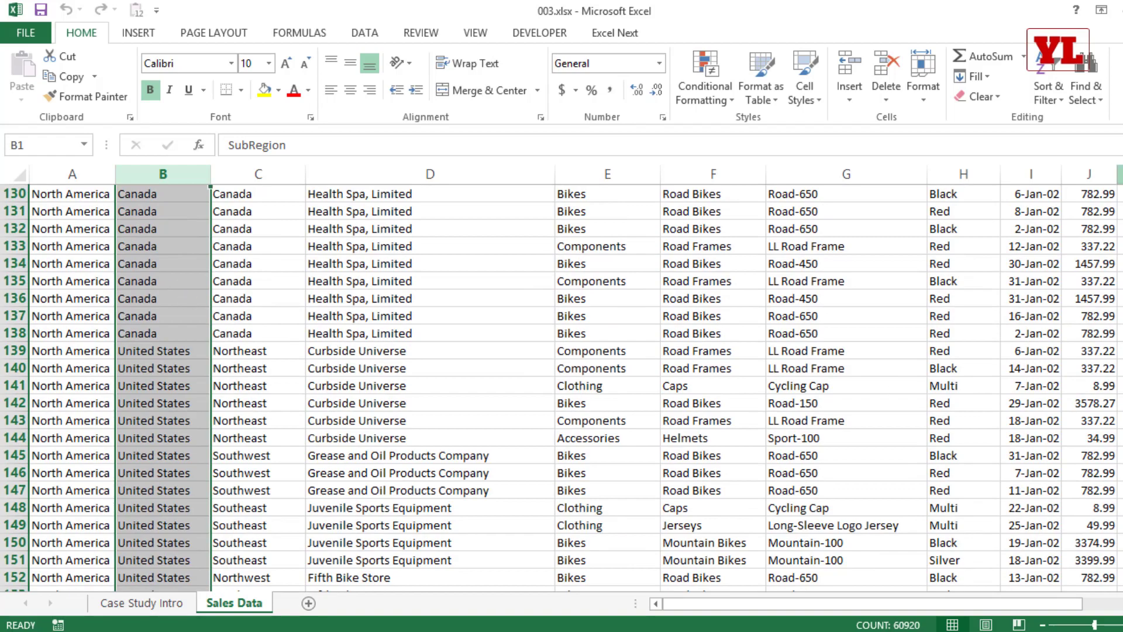
{"action": "mouse_move", "coordinate": [1122, 185]}
{"action": "left_mouse_down"}
{"action": "mouse_move", "coordinate": [1122, 384]}
{"action": "mouse_move", "coordinate": [1122, 185]}
{"action": "left_mouse_up"}
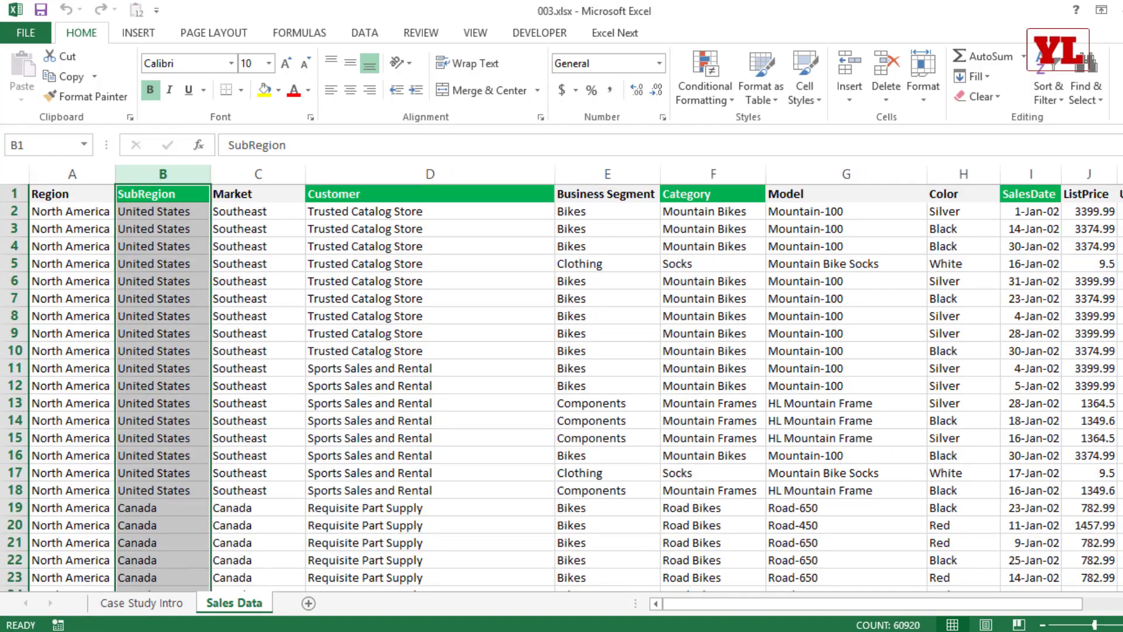
{"action": "left_click", "coordinate": [411, 214]}
Examine the Category column, checking the Mountain Bikes, Socks and Mountain Frames entries.
{"action": "left_click", "coordinate": [711, 195]}
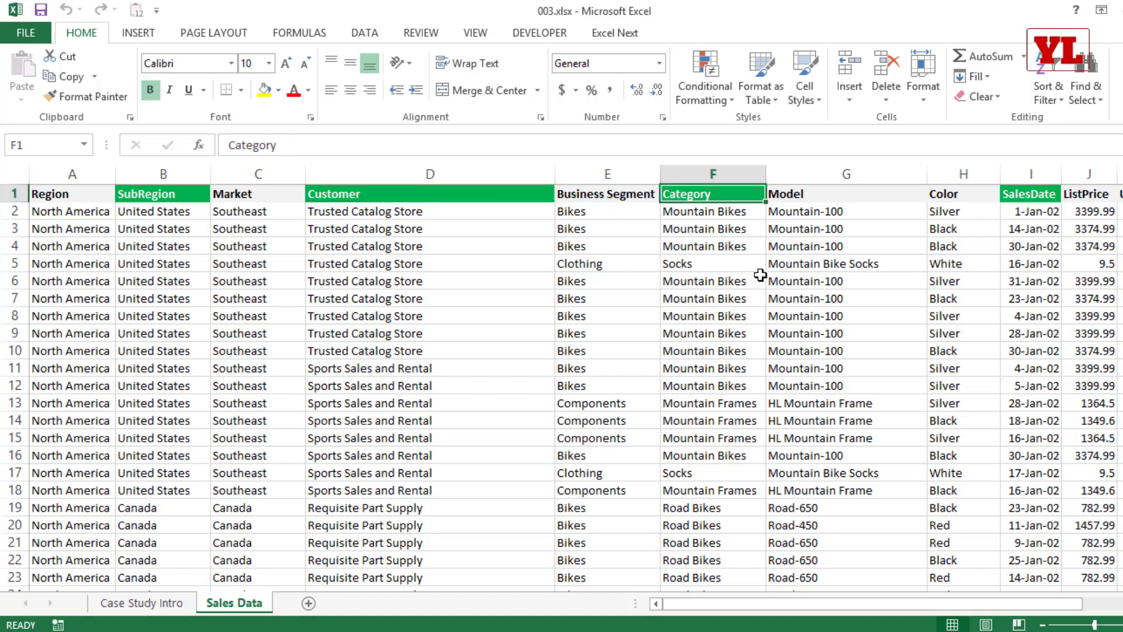
{"action": "left_click", "coordinate": [726, 217]}
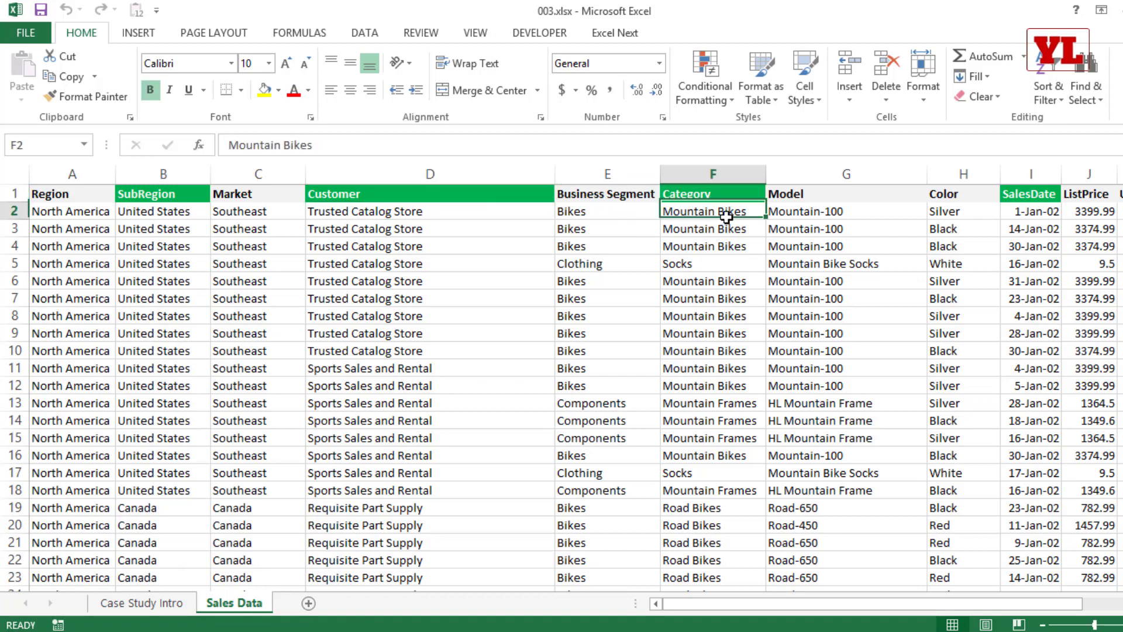
{"action": "left_click", "coordinate": [700, 265]}
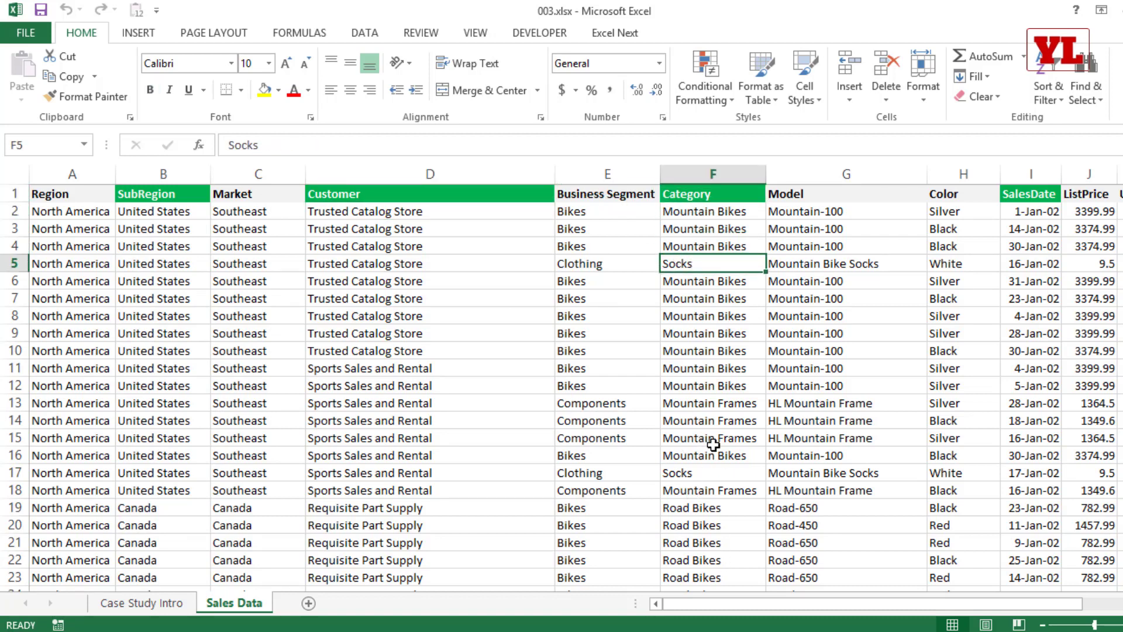
{"action": "left_click", "coordinate": [743, 438]}
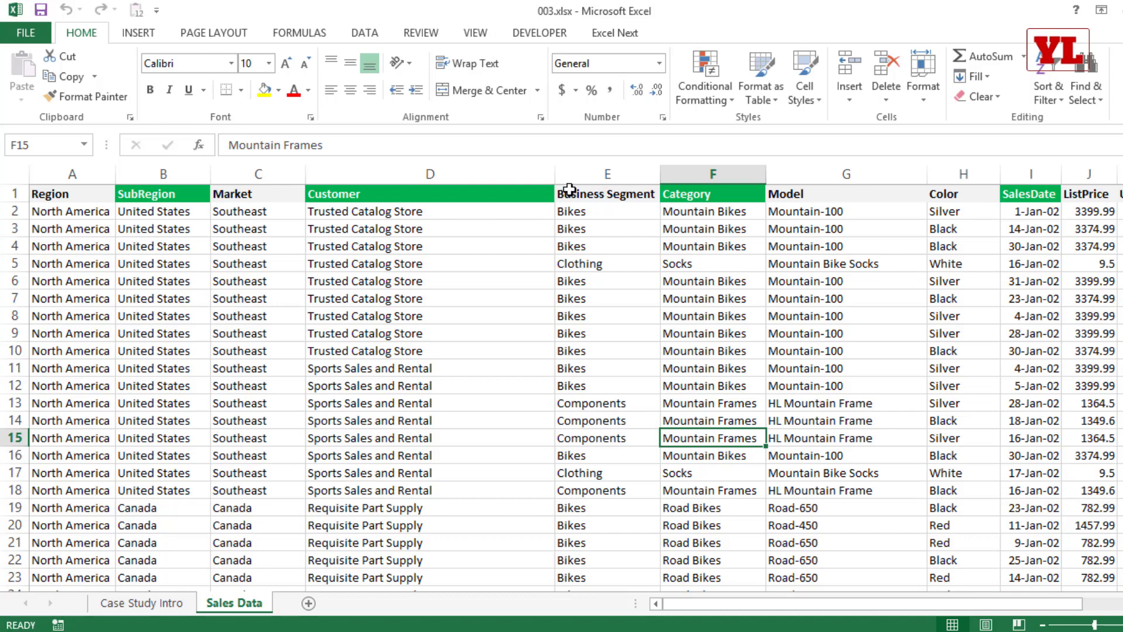
Examine the Business Segment column, checking the Bikes, Clothing and Components entries and the rows further down.
{"action": "left_click", "coordinate": [594, 209]}
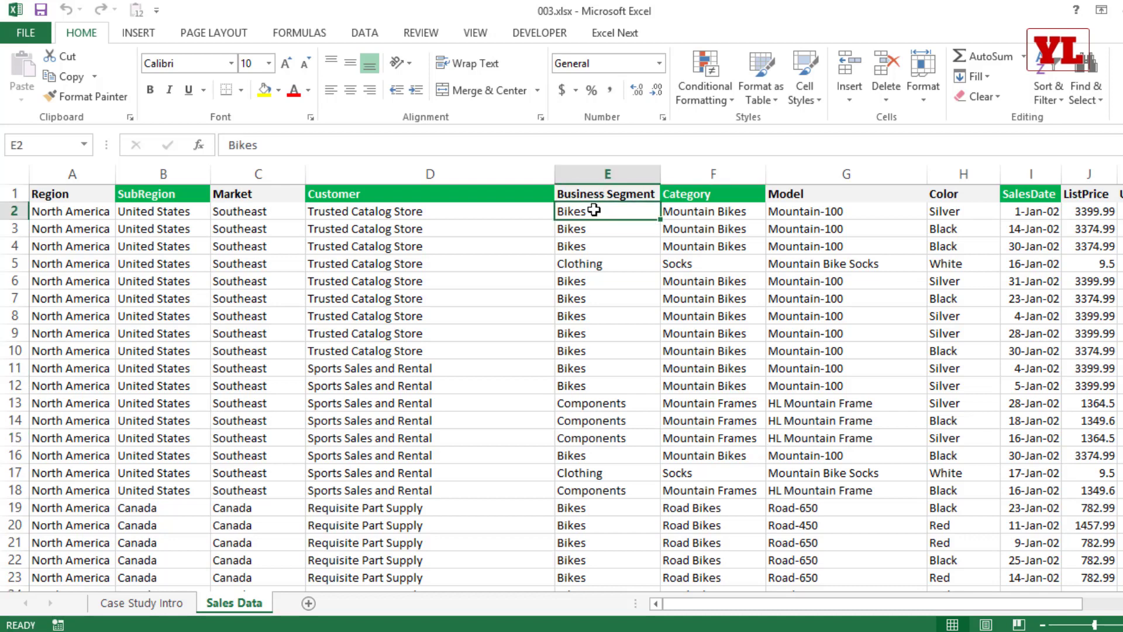
{"action": "left_click", "coordinate": [605, 264]}
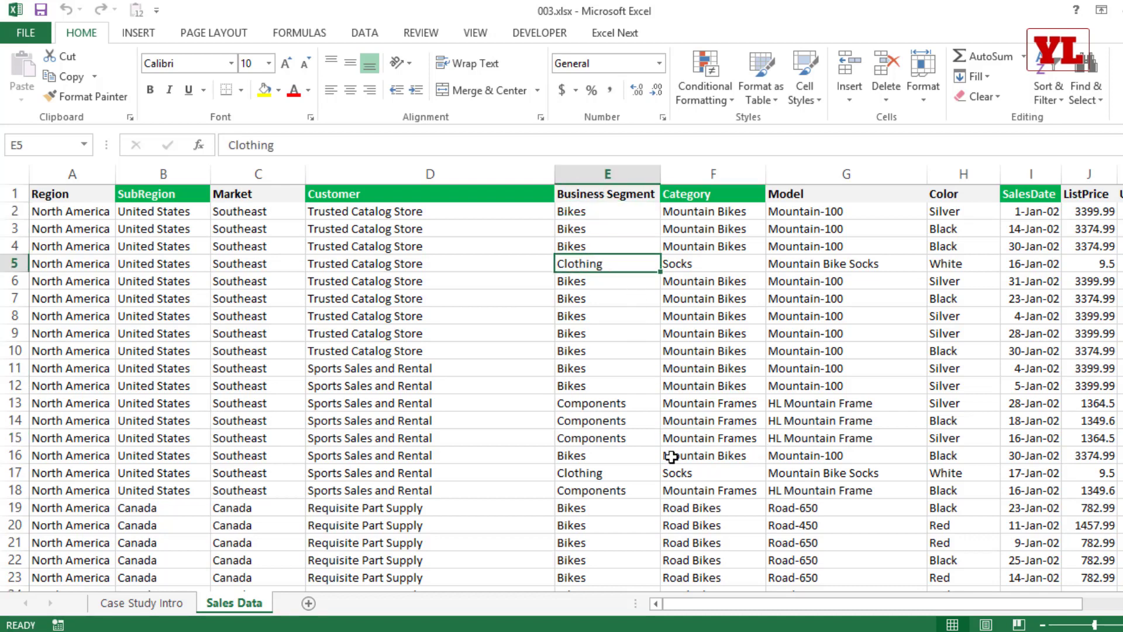
{"action": "left_click", "coordinate": [634, 420]}
{"action": "scroll", "coordinate": [632, 451], "scroll_direction": "down", "scroll_amount": 7}
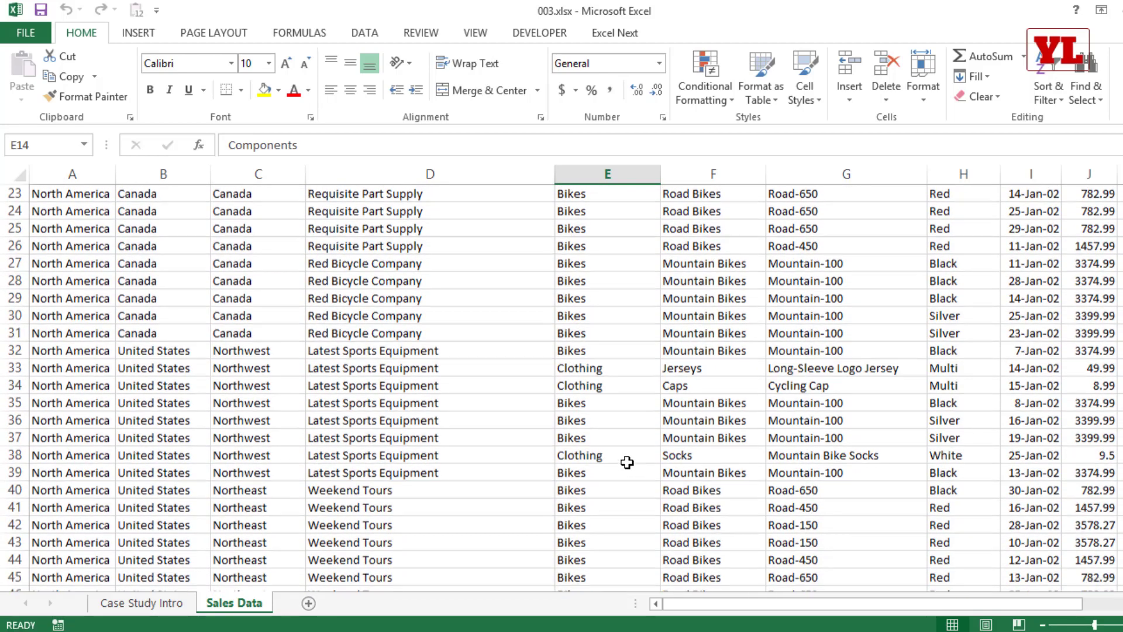
{"action": "scroll", "coordinate": [627, 462], "scroll_direction": "down", "scroll_amount": 9}
{"action": "scroll", "coordinate": [615, 470], "scroll_direction": "up", "scroll_amount": 3}
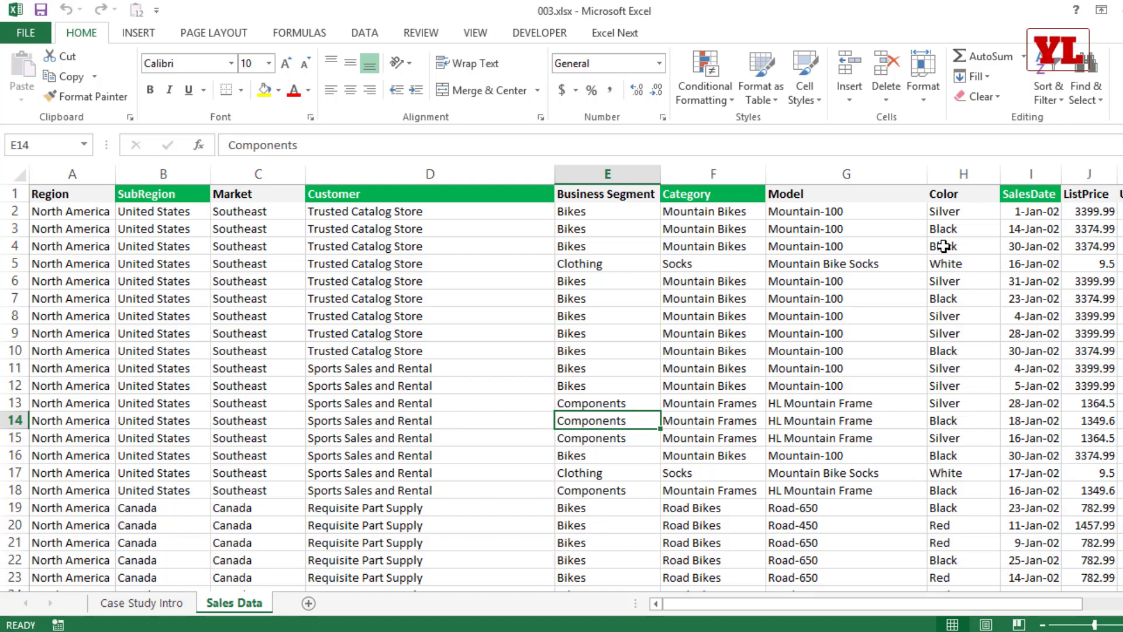
Examine the Color and Model values in the first rows of the sales data.
{"action": "left_click", "coordinate": [954, 218]}
{"action": "left_click_drag", "start_coordinate": [958, 238], "coordinate": [958, 299]}
{"action": "left_click", "coordinate": [852, 211]}
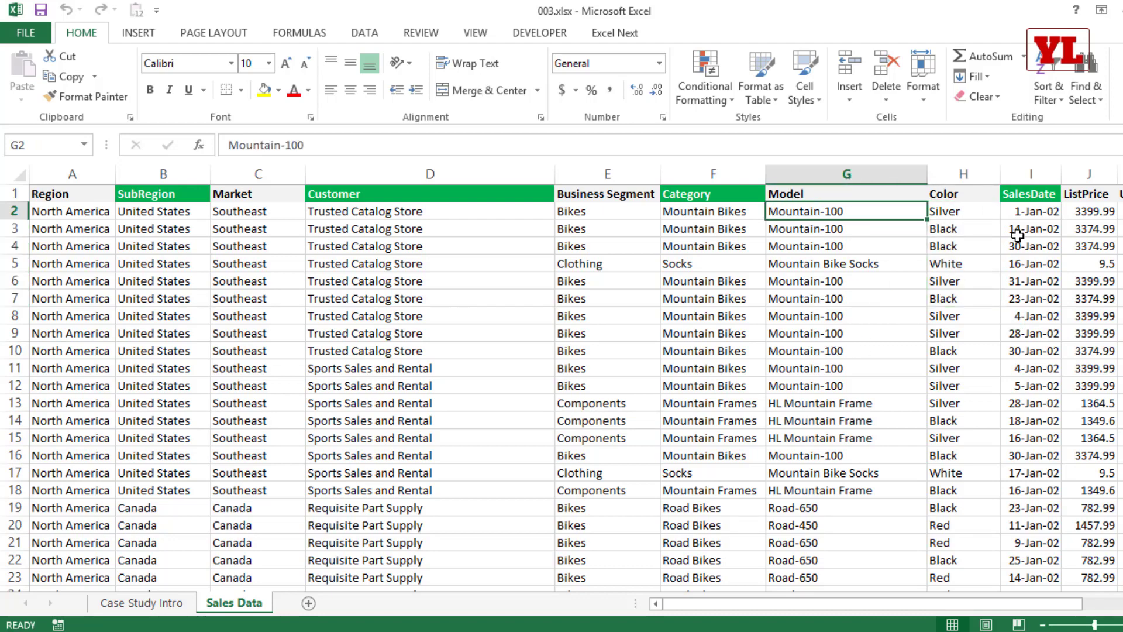
Review the whole OrderQty and Sales Amount columns, and go back to the Region heading in A1.
{"action": "key", "text": "Right"}
{"action": "key", "text": "Right"}
{"action": "key", "text": "Right"}
{"action": "key", "text": "Right"}
{"action": "key", "text": "Right"}
{"action": "key", "text": "Right"}
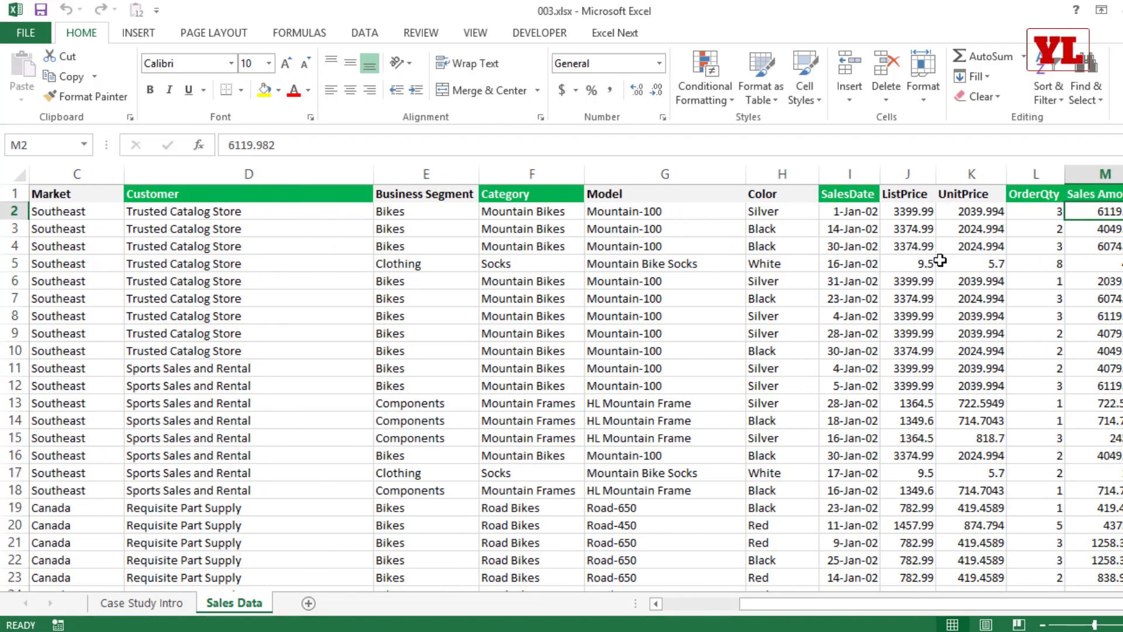
{"action": "scroll", "coordinate": [915, 268], "scroll_direction": "right", "scroll_amount": 1}
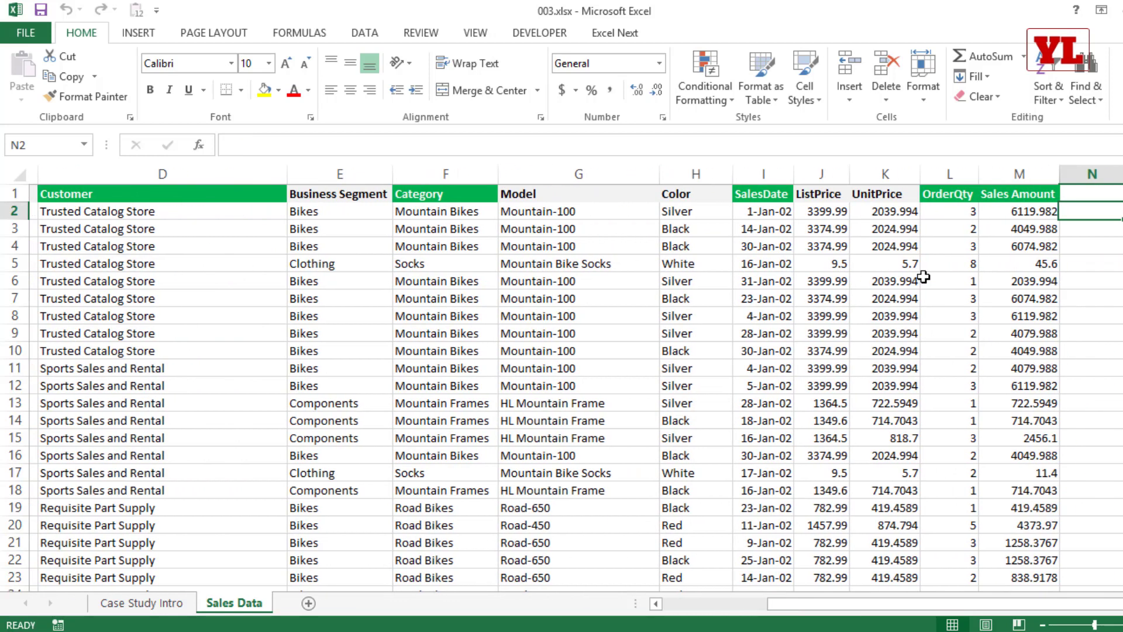
{"action": "left_click", "coordinate": [941, 174]}
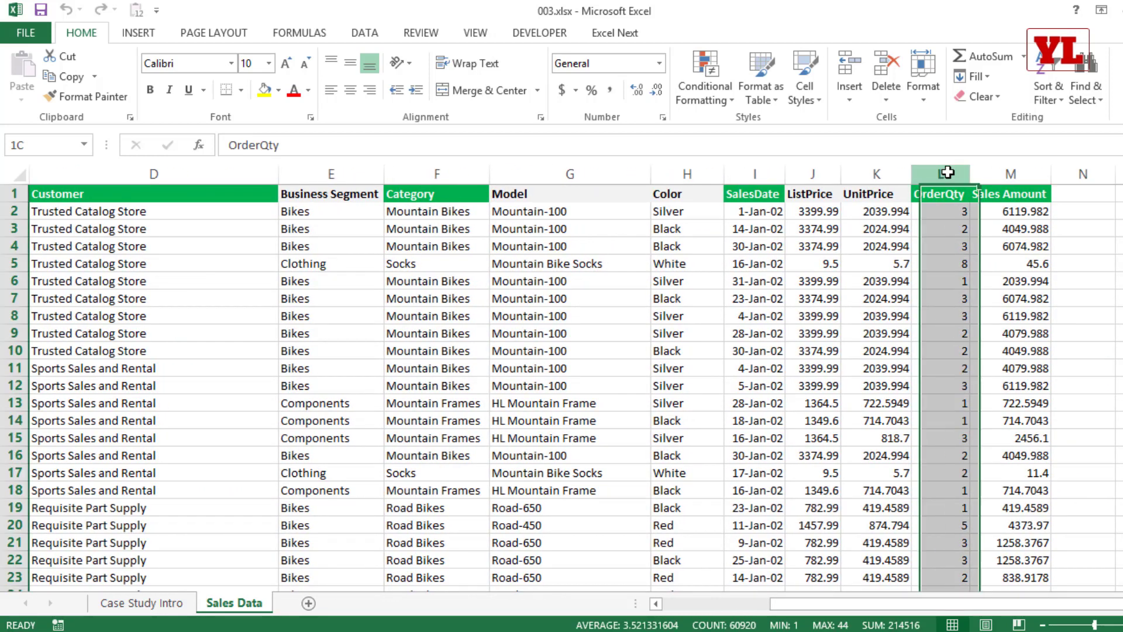
{"action": "left_click", "coordinate": [1012, 174]}
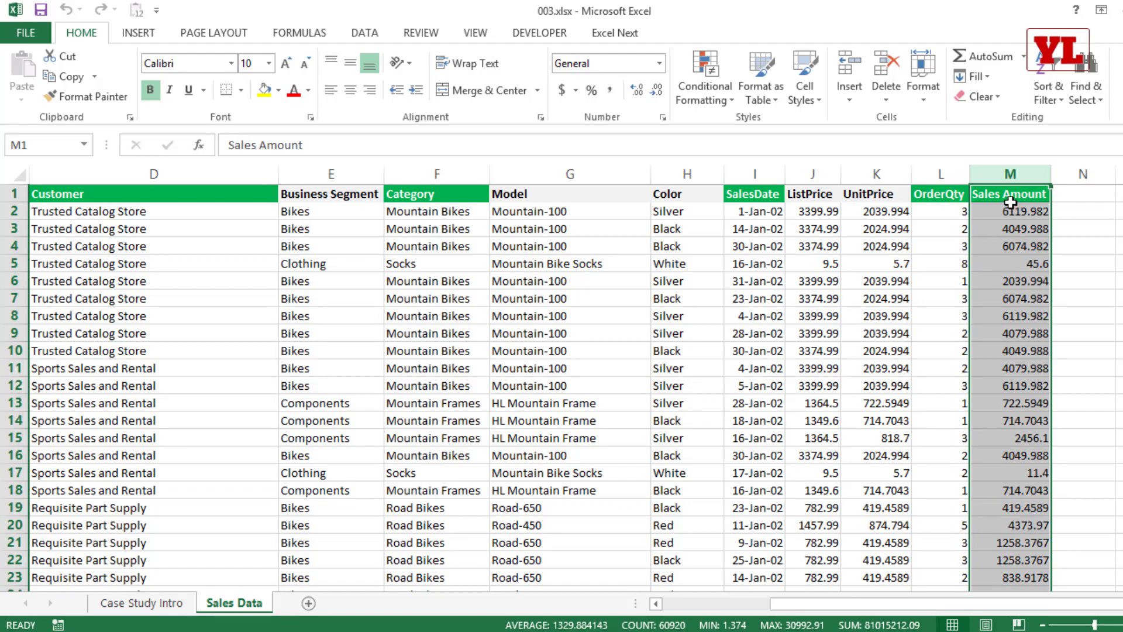
{"action": "key", "text": "Left"}
{"action": "key", "text": "Left"}
{"action": "key", "text": "Left"}
{"action": "key", "text": "Left"}
{"action": "key", "text": "Left"}
{"action": "key", "text": "Home"}
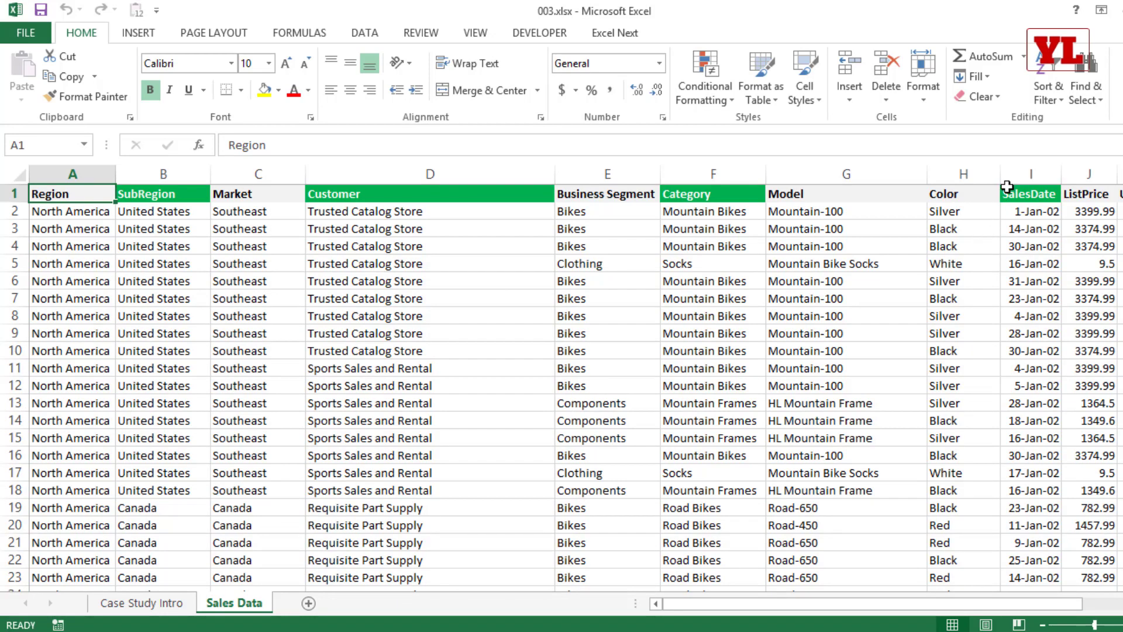
Create a pivot table on a new worksheet from the entire sales data range 'Sales Data'!$A$1:$M$60920.
{"action": "left_click", "coordinate": [507, 286]}
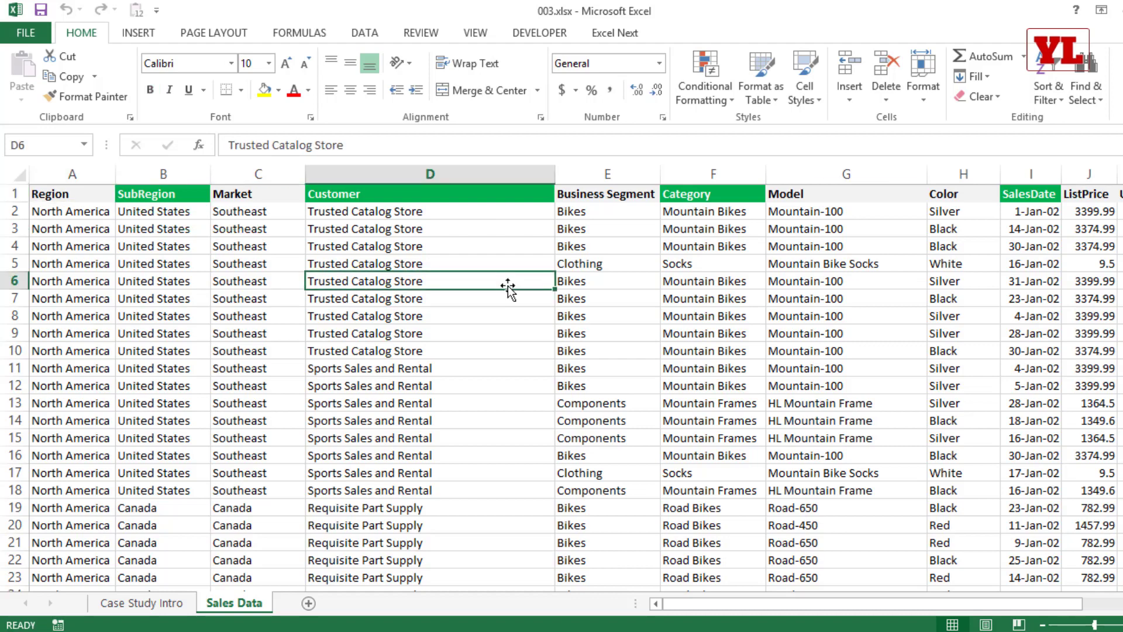
{"action": "key", "text": "ctrl+a"}
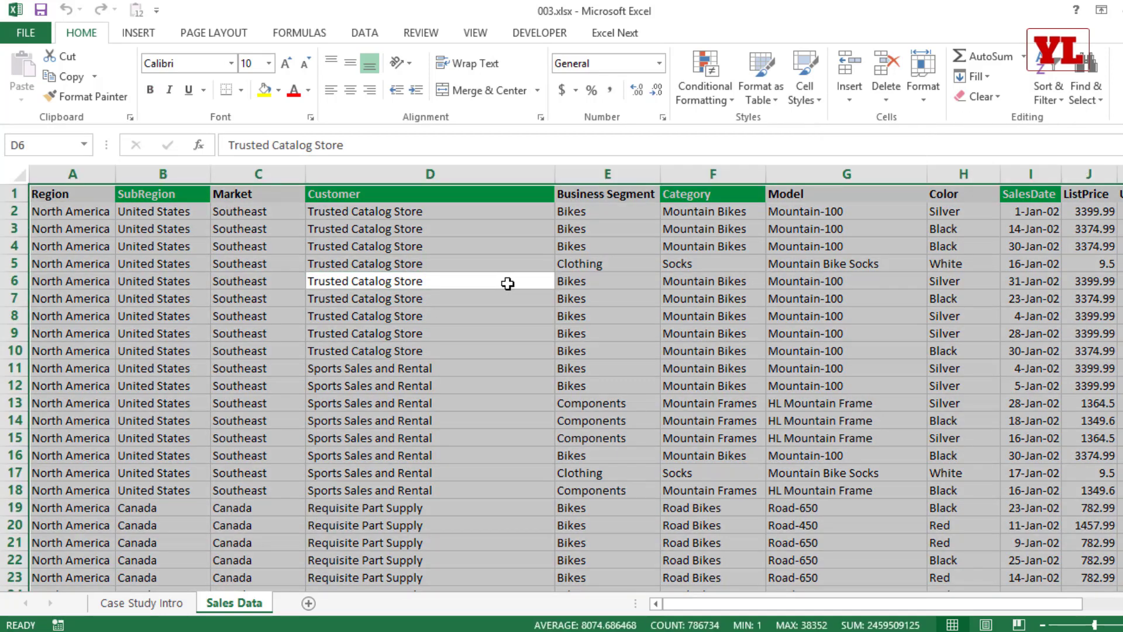
{"action": "left_click", "coordinate": [140, 34]}
{"action": "left_click", "coordinate": [31, 69]}
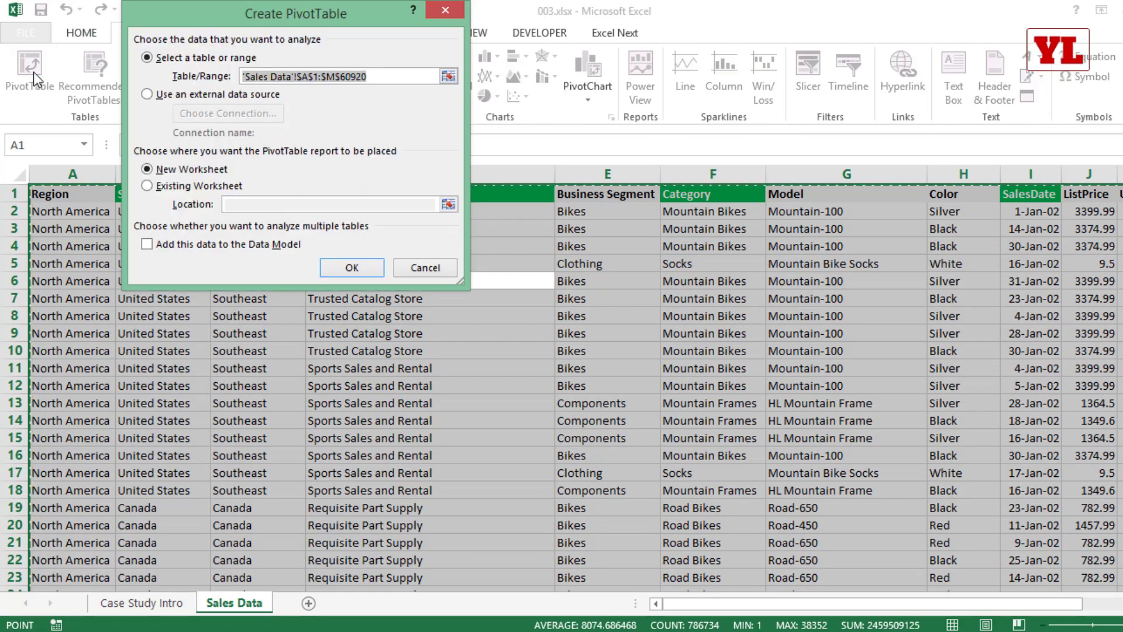
{"action": "left_click", "coordinate": [385, 79]}
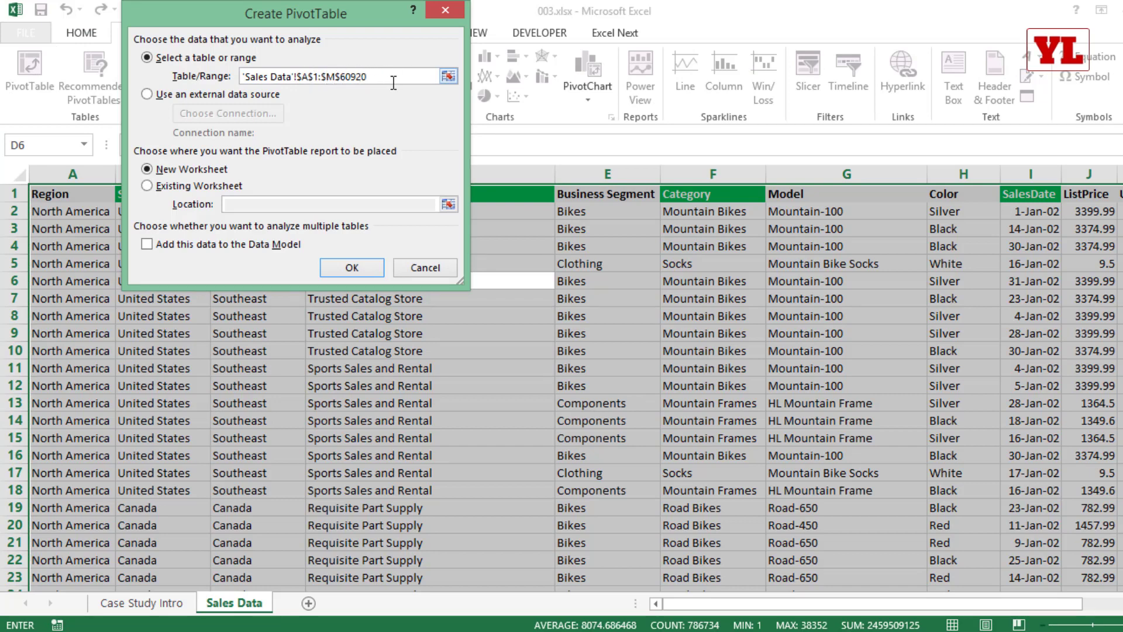
{"action": "left_click", "coordinate": [350, 268]}
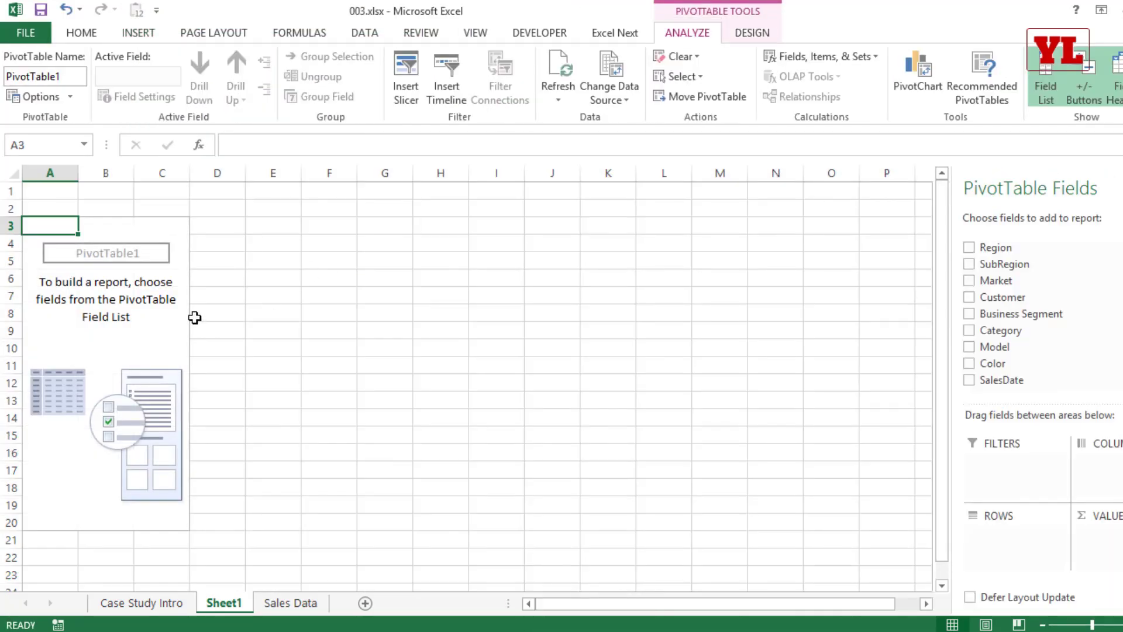
Enable the classic PivotTable layout for the new pivot table so fields can be placed directly in the grid.
{"action": "left_click", "coordinate": [94, 252]}
{"action": "right_click", "coordinate": [94, 254]}
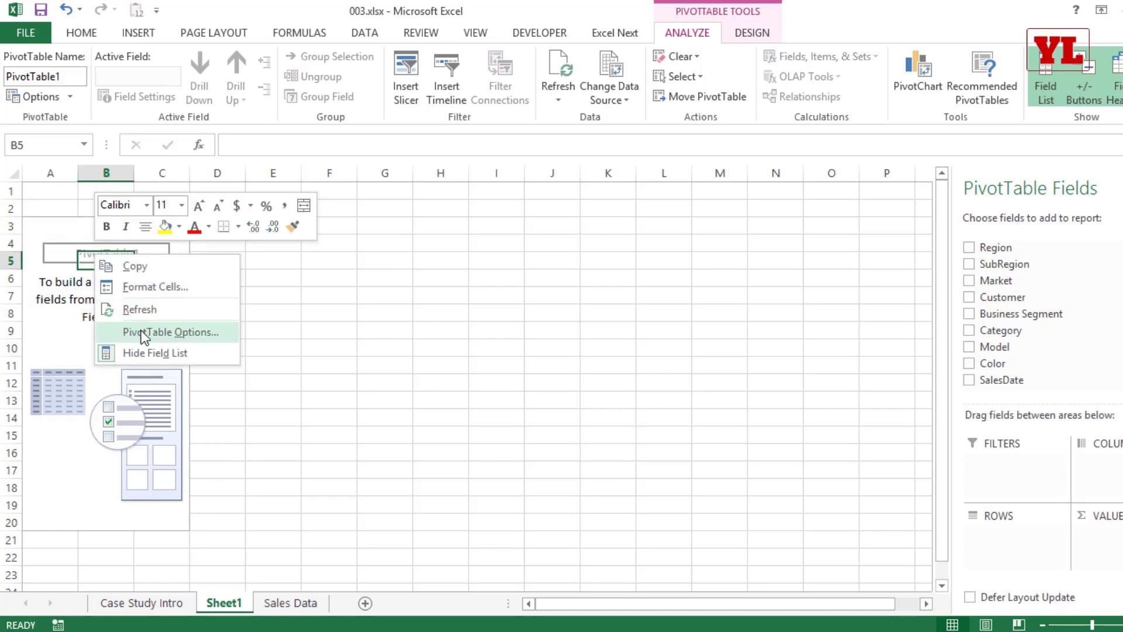
{"action": "left_click", "coordinate": [142, 333]}
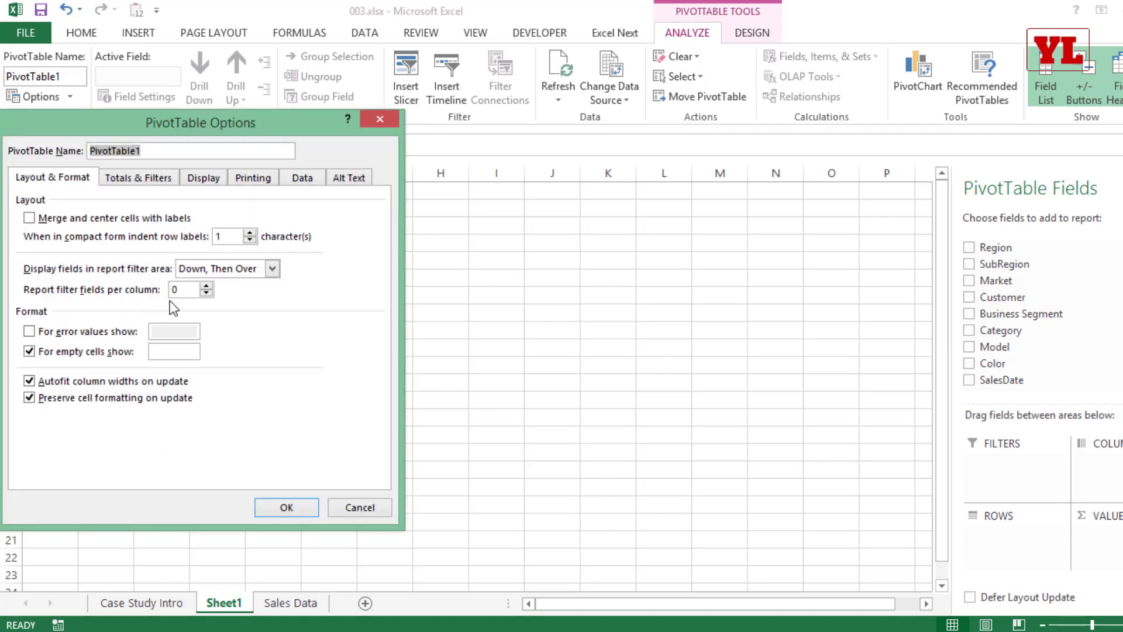
{"action": "left_click", "coordinate": [205, 177]}
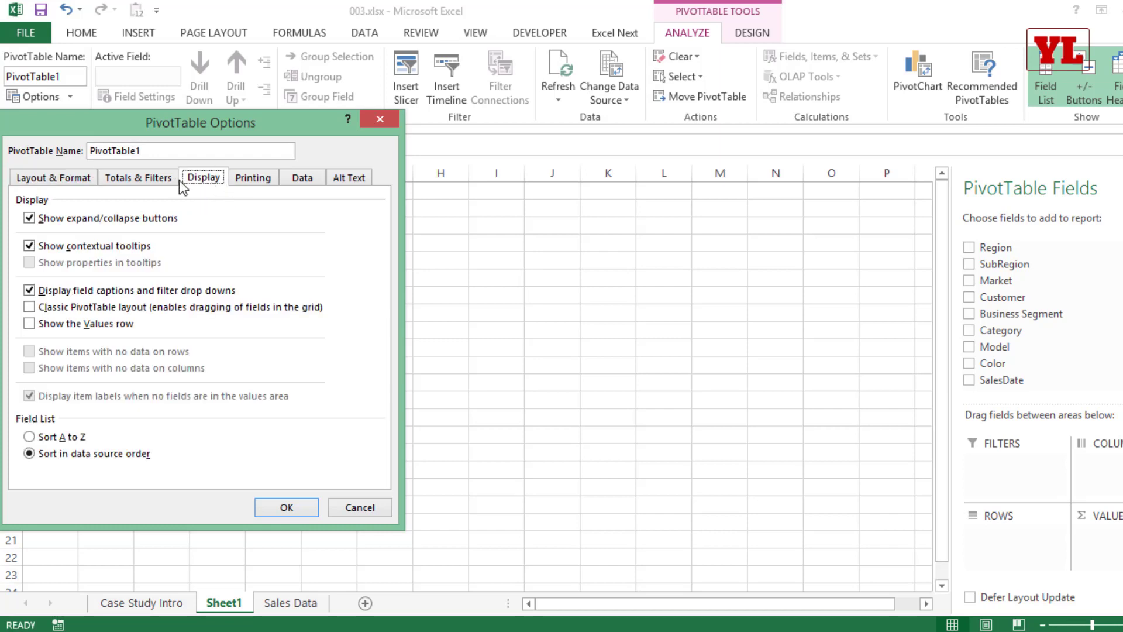
{"action": "left_click", "coordinate": [48, 310]}
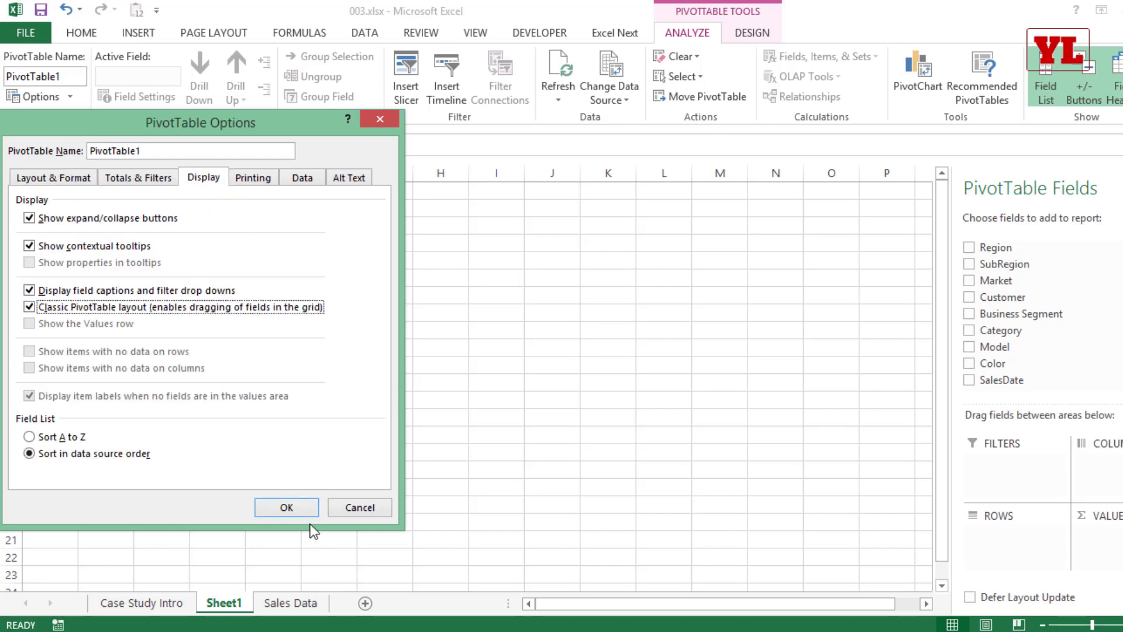
{"action": "left_click", "coordinate": [296, 501]}
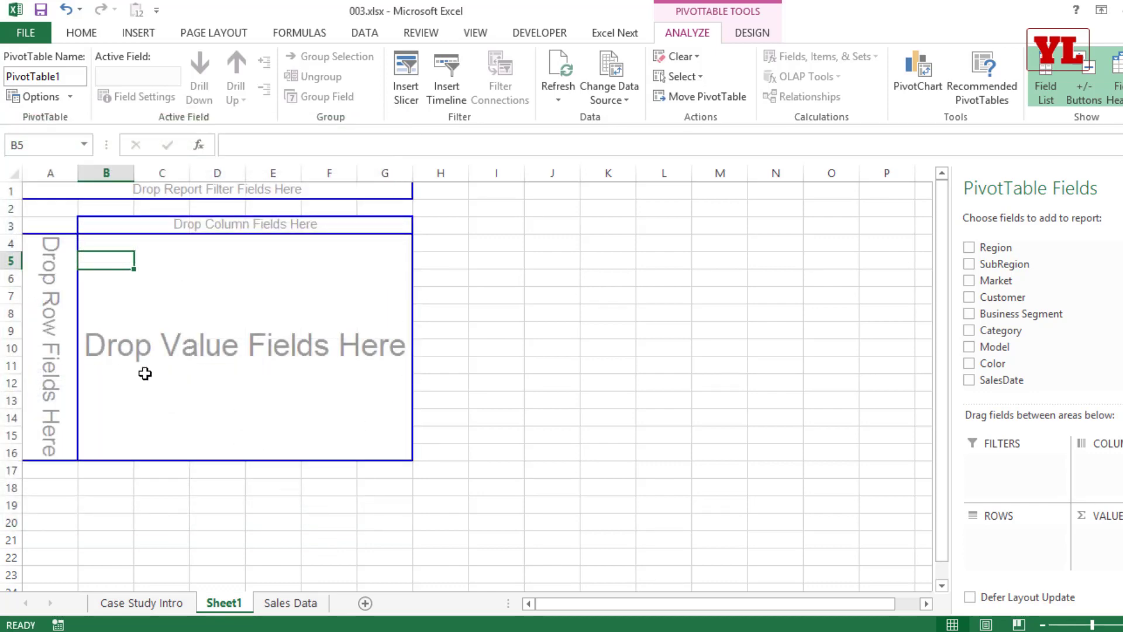
Add the SalesDate field to the pivot table's row area.
{"action": "scroll", "coordinate": [1040, 265], "scroll_direction": "down", "scroll_amount": 1}
{"action": "scroll", "coordinate": [972, 319], "scroll_direction": "down", "scroll_amount": 2}
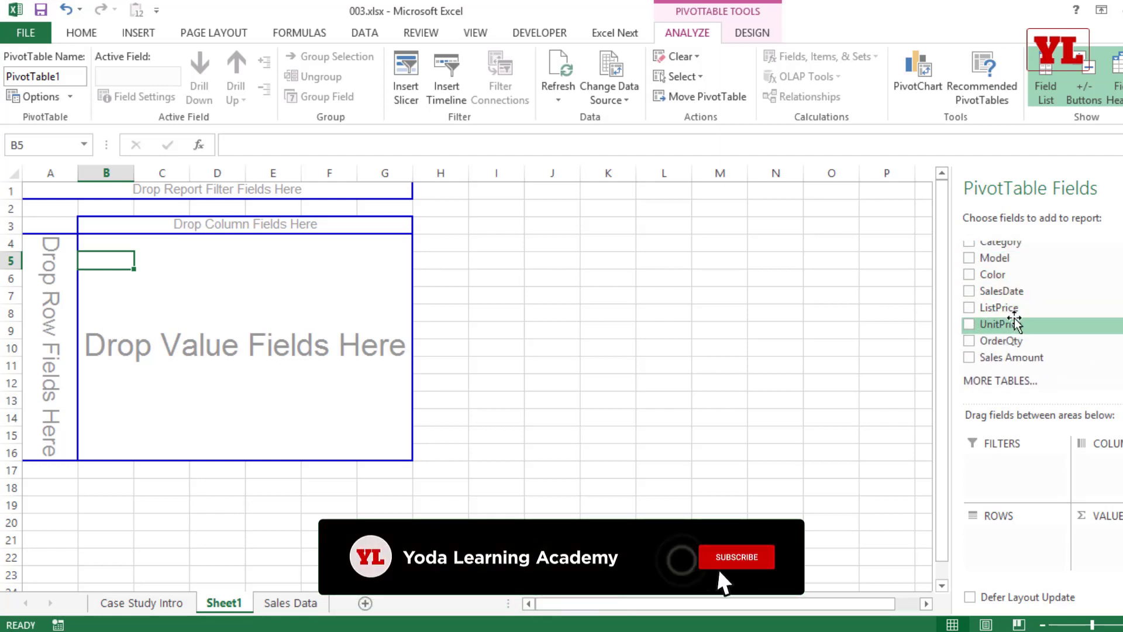
{"action": "left_click_drag", "start_coordinate": [1001, 291], "coordinate": [56, 330]}
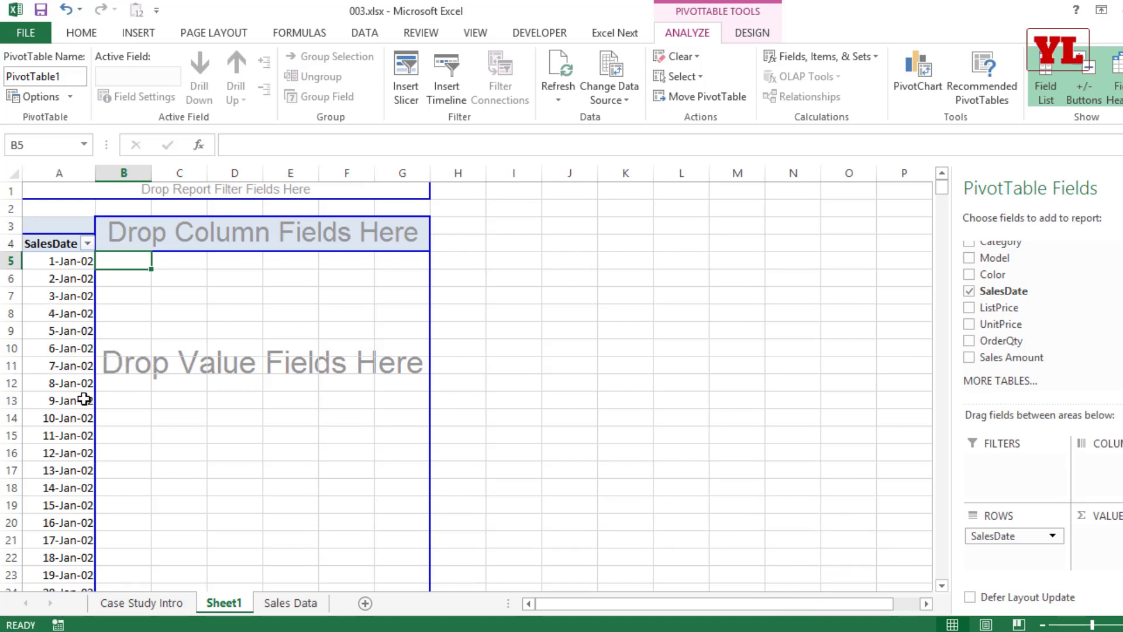
Group the pivot table's SalesDate row field by months and years.
{"action": "right_click", "coordinate": [72, 317]}
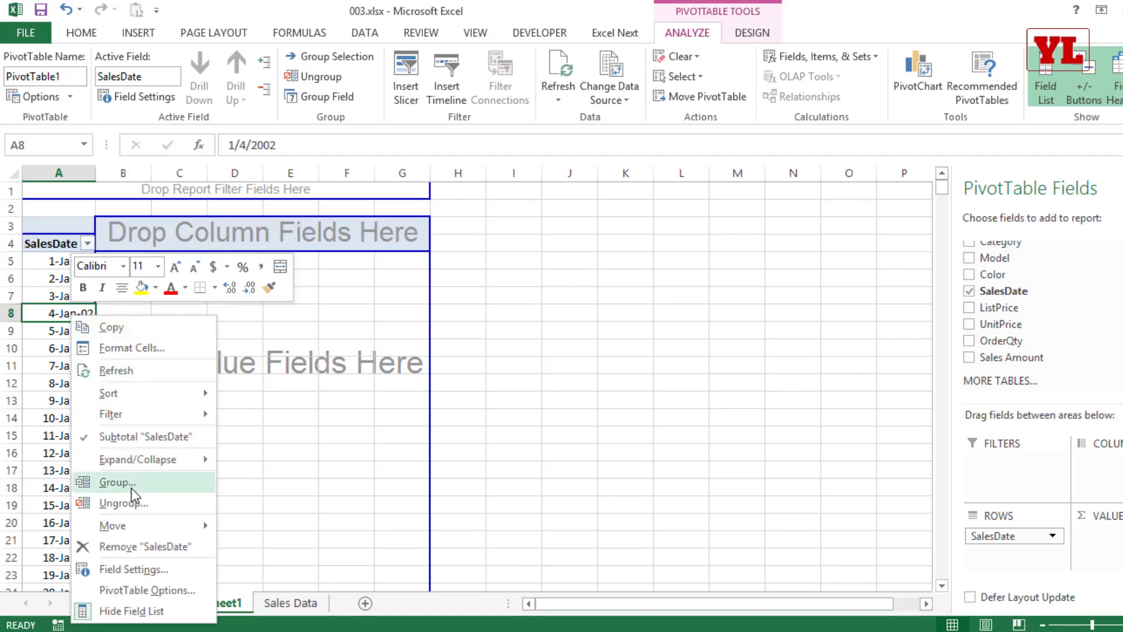
{"action": "left_click", "coordinate": [132, 486]}
{"action": "left_click_drag", "start_coordinate": [114, 353], "coordinate": [209, 202]}
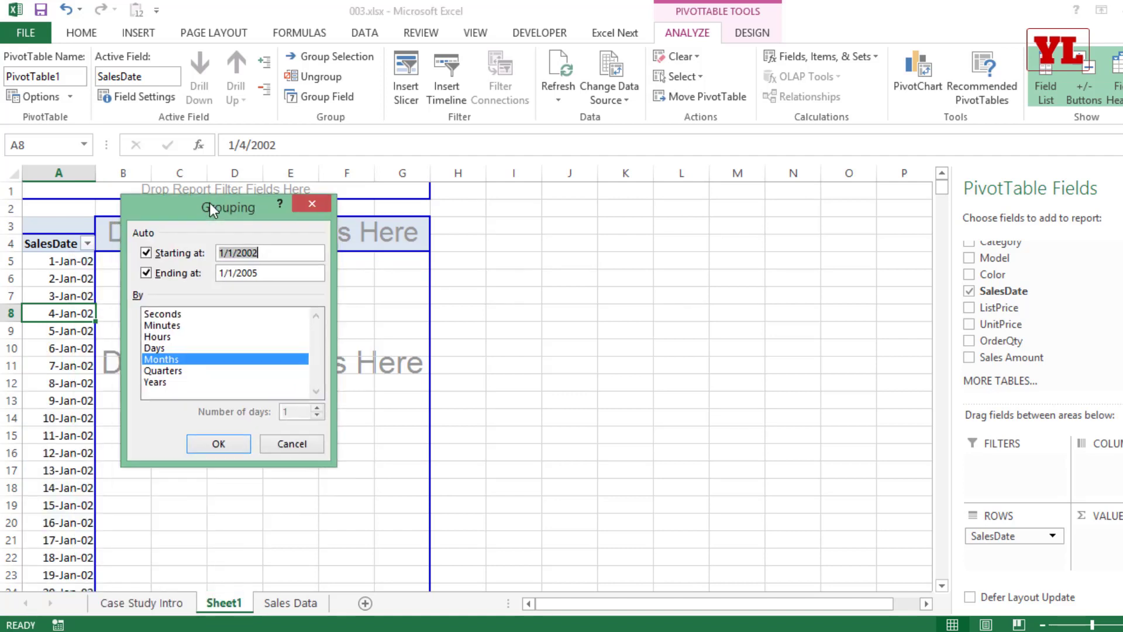
{"action": "left_click", "coordinate": [164, 383]}
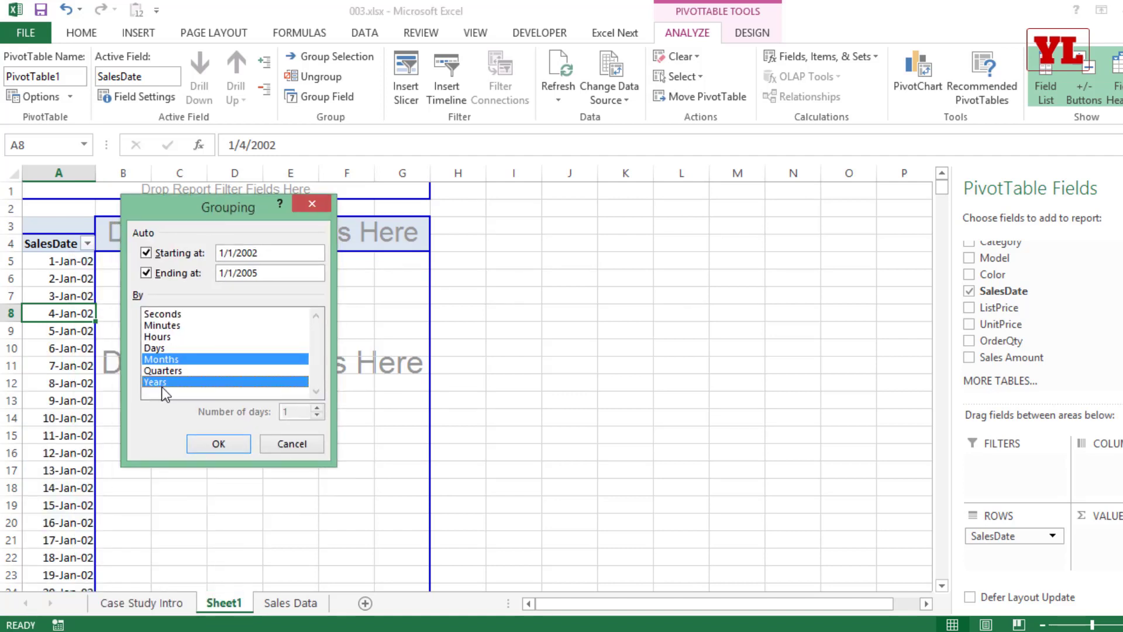
{"action": "left_click", "coordinate": [222, 446]}
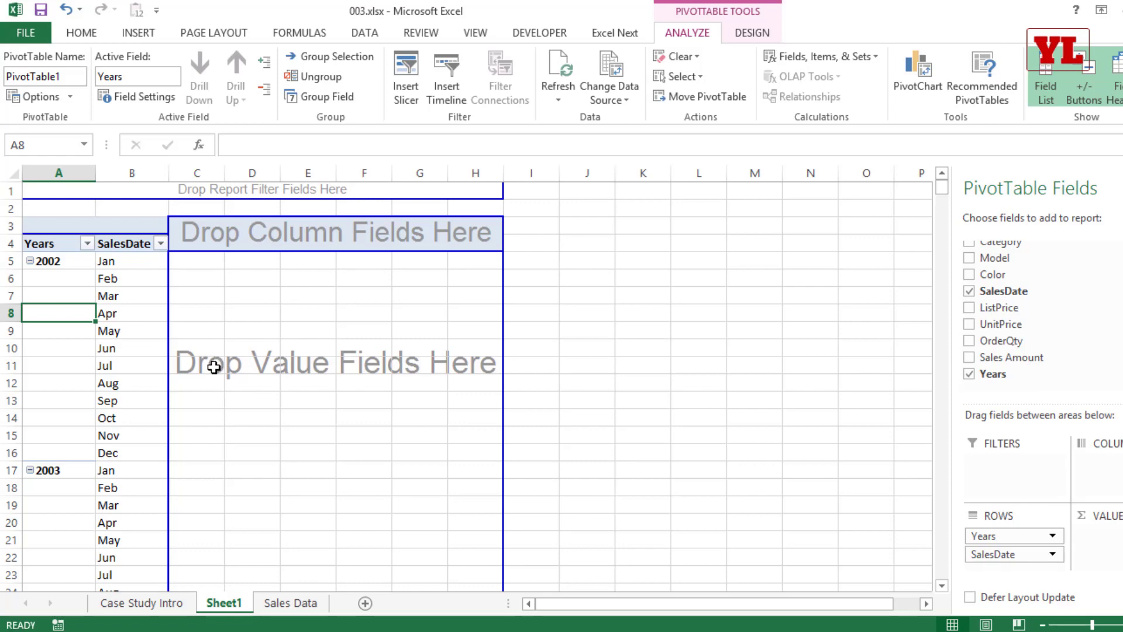
{"action": "scroll", "coordinate": [214, 369], "scroll_direction": "down", "scroll_amount": 6}
{"action": "scroll", "coordinate": [134, 347], "scroll_direction": "up", "scroll_amount": 6}
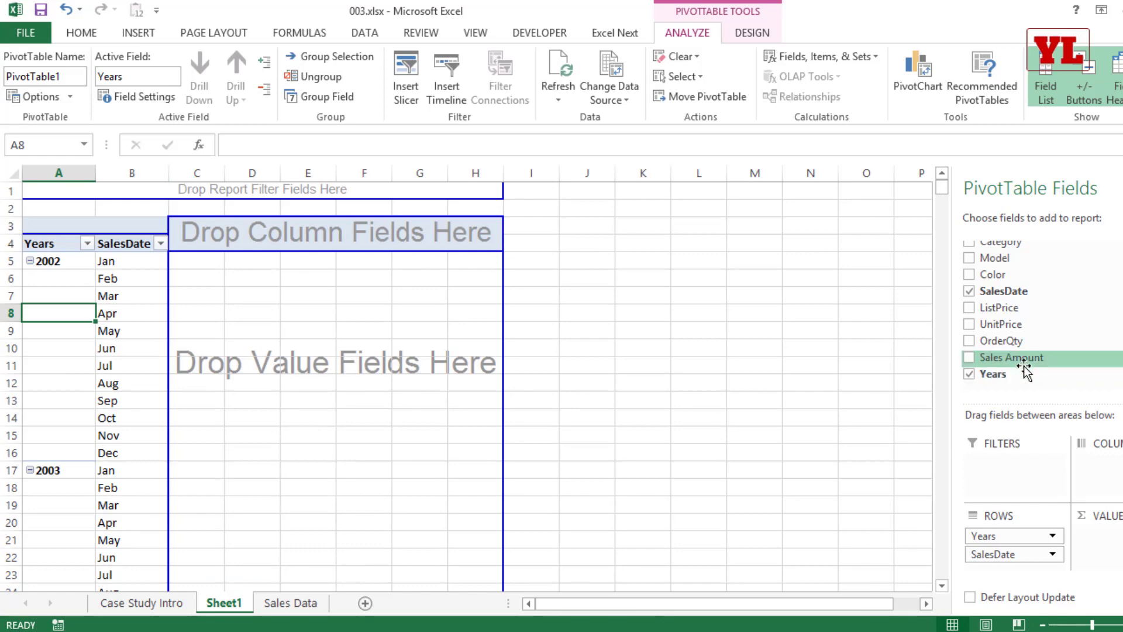
Add Sales Amount to the pivot table's values and format column C with comma separators and no decimals.
{"action": "left_click_drag", "start_coordinate": [1024, 369], "coordinate": [323, 341]}
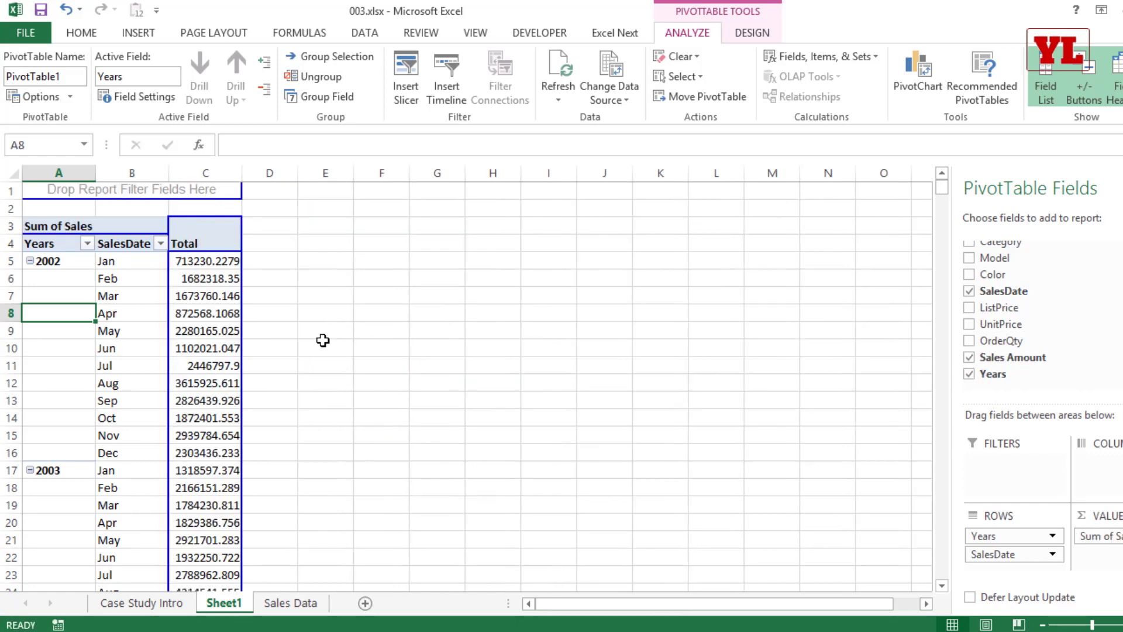
{"action": "left_click", "coordinate": [213, 165]}
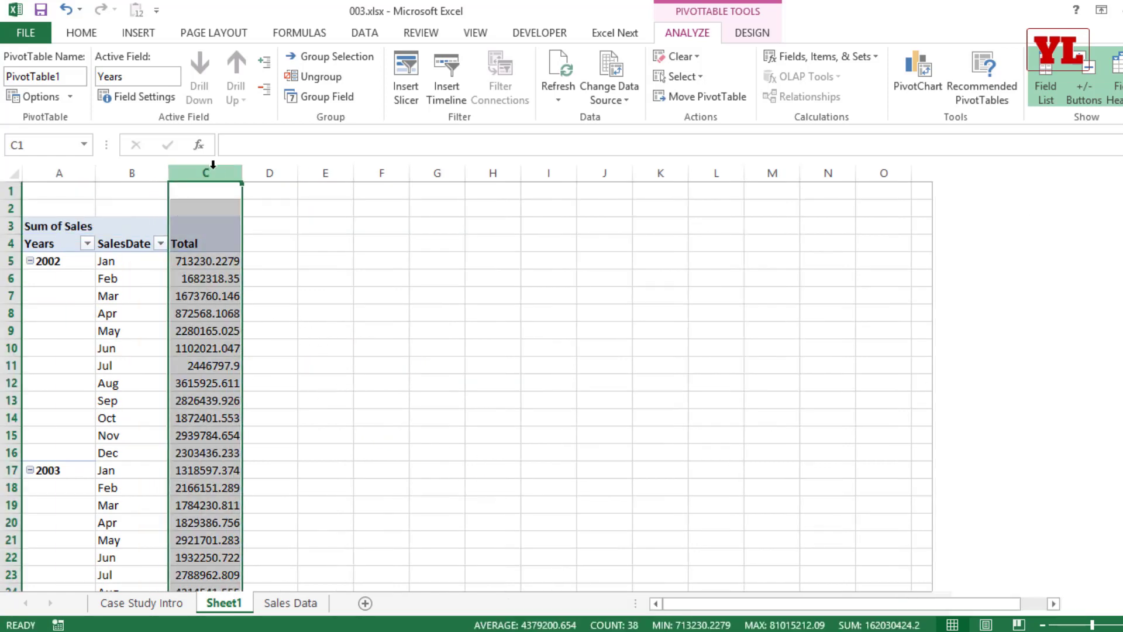
{"action": "left_click", "coordinate": [81, 33]}
{"action": "left_click", "coordinate": [608, 89]}
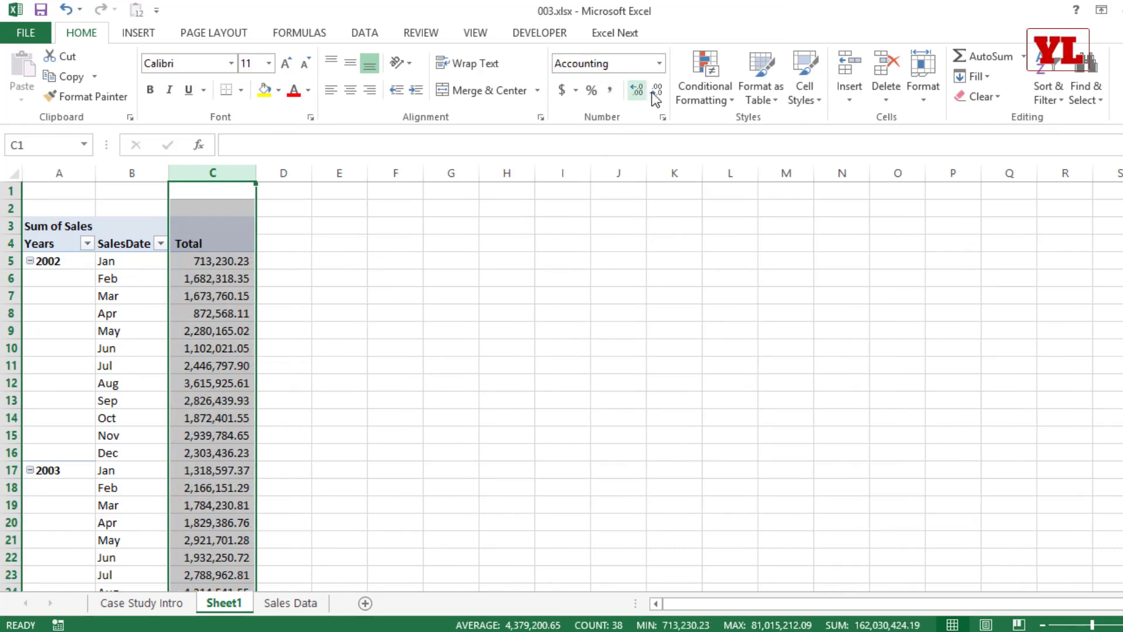
{"action": "left_click", "coordinate": [655, 90]}
{"action": "left_click", "coordinate": [655, 90]}
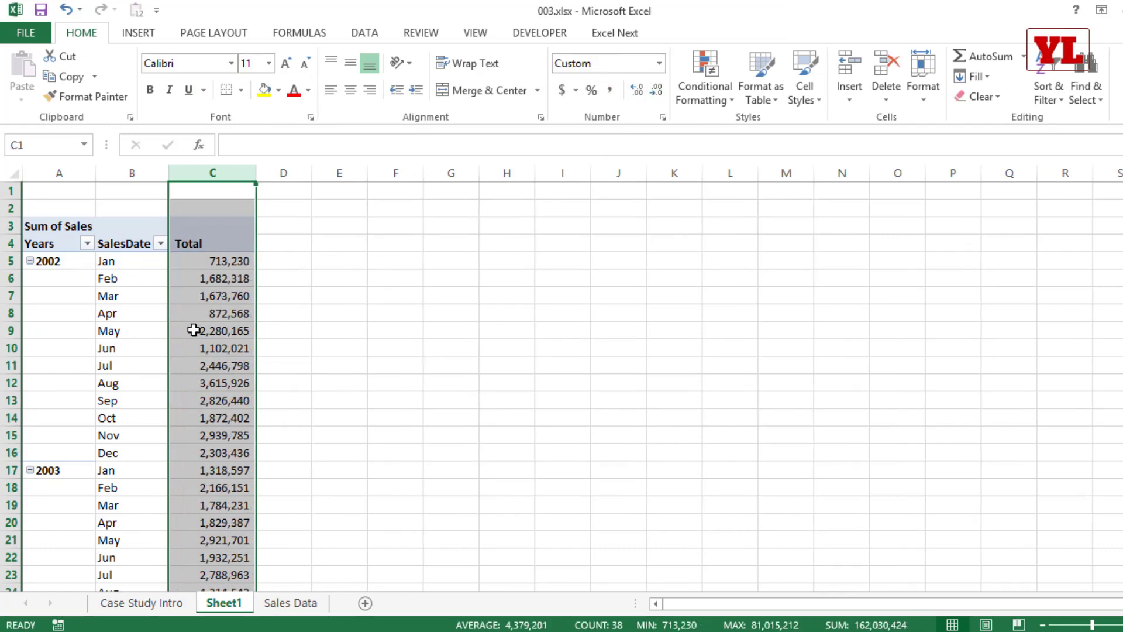
Review the monthly sales totals for each year from the first month down to the grand total.
{"action": "left_click", "coordinate": [211, 313]}
{"action": "scroll", "coordinate": [263, 392], "scroll_direction": "down", "scroll_amount": 5}
{"action": "scroll", "coordinate": [243, 409], "scroll_direction": "down", "scroll_amount": 4}
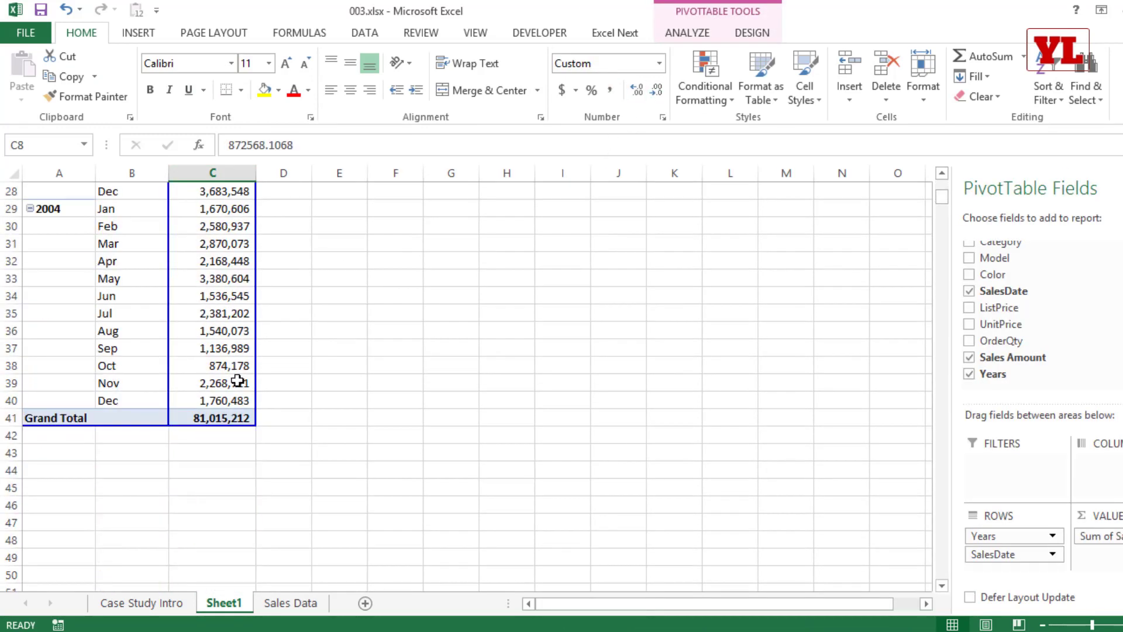
{"action": "scroll", "coordinate": [237, 380], "scroll_direction": "up", "scroll_amount": 9}
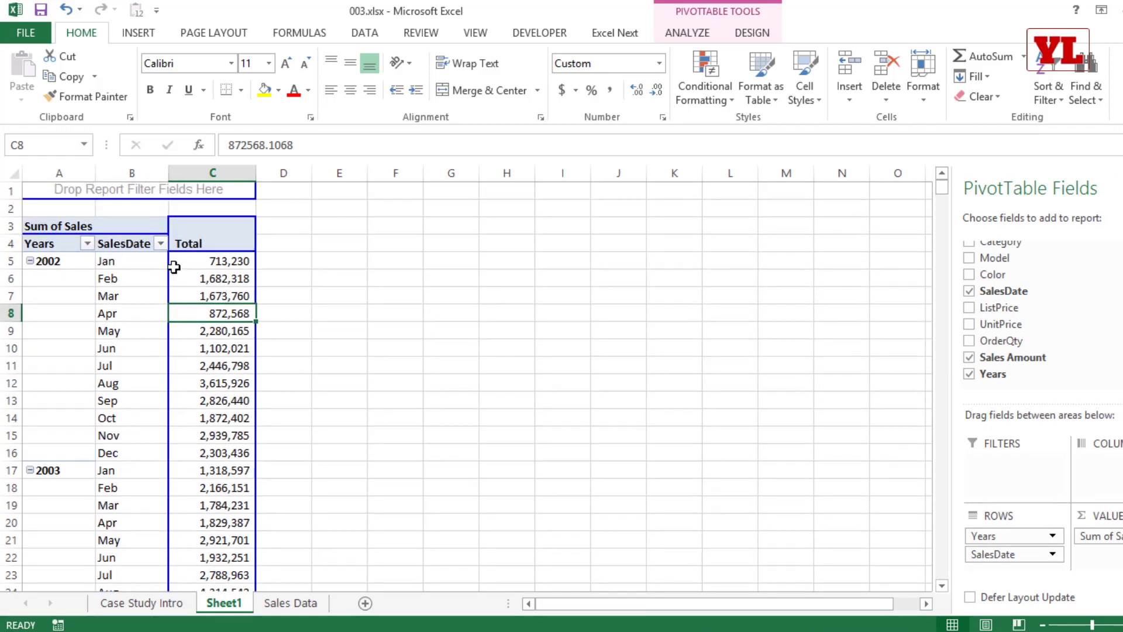
{"action": "scroll", "coordinate": [183, 371], "scroll_direction": "down", "scroll_amount": 8}
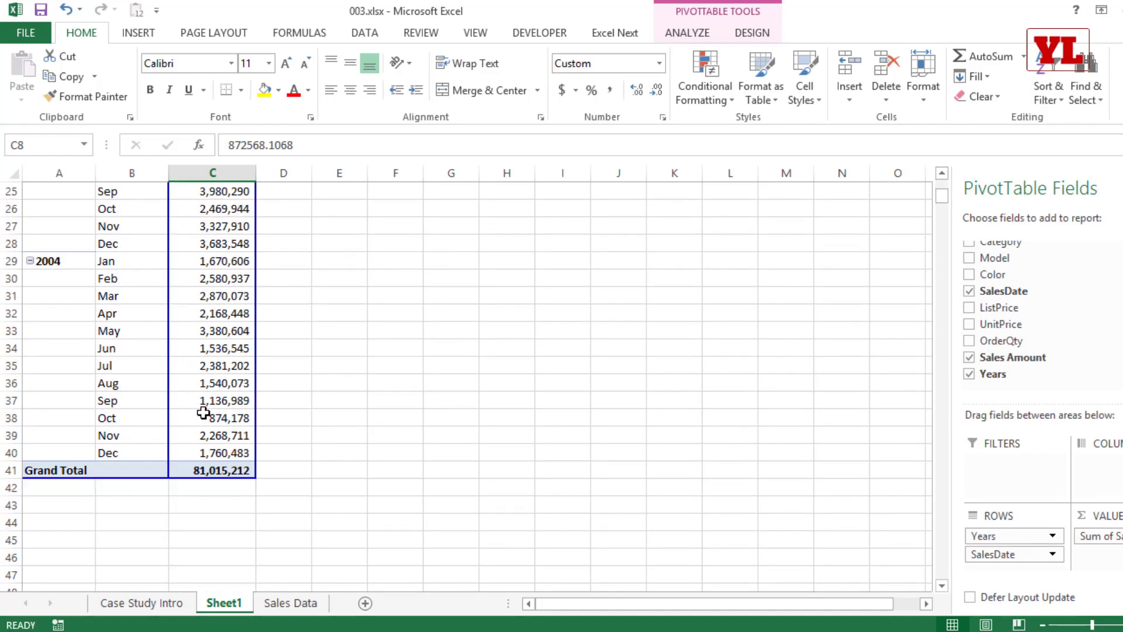
{"action": "scroll", "coordinate": [208, 402], "scroll_direction": "up", "scroll_amount": 8}
Create a column pivot chart of the monthly sales totals on its own chart sheet, and examine its bars.
{"action": "left_click", "coordinate": [218, 346]}
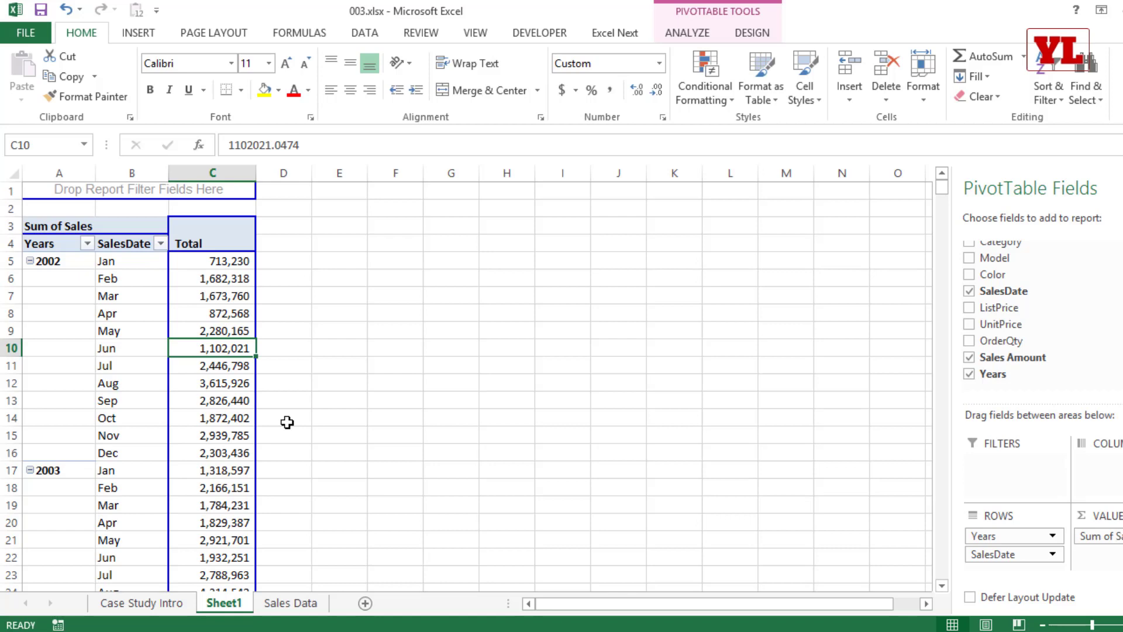
{"action": "key", "text": "F11"}
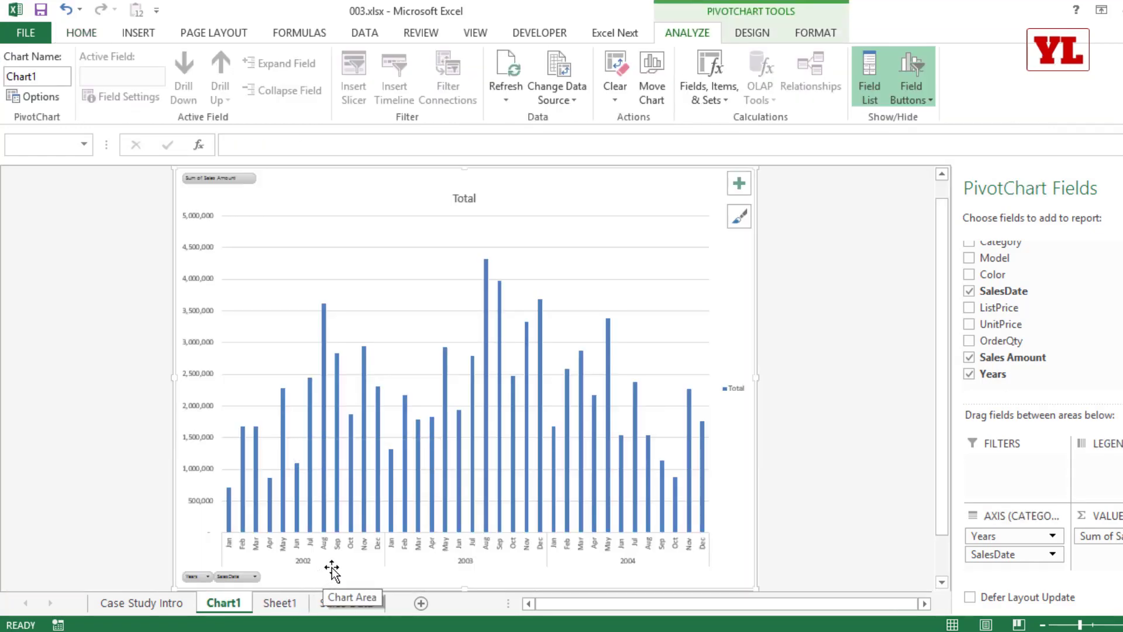
{"action": "scroll", "coordinate": [451, 444], "scroll_direction": "up", "scroll_amount": 3, "text": "ctrl"}
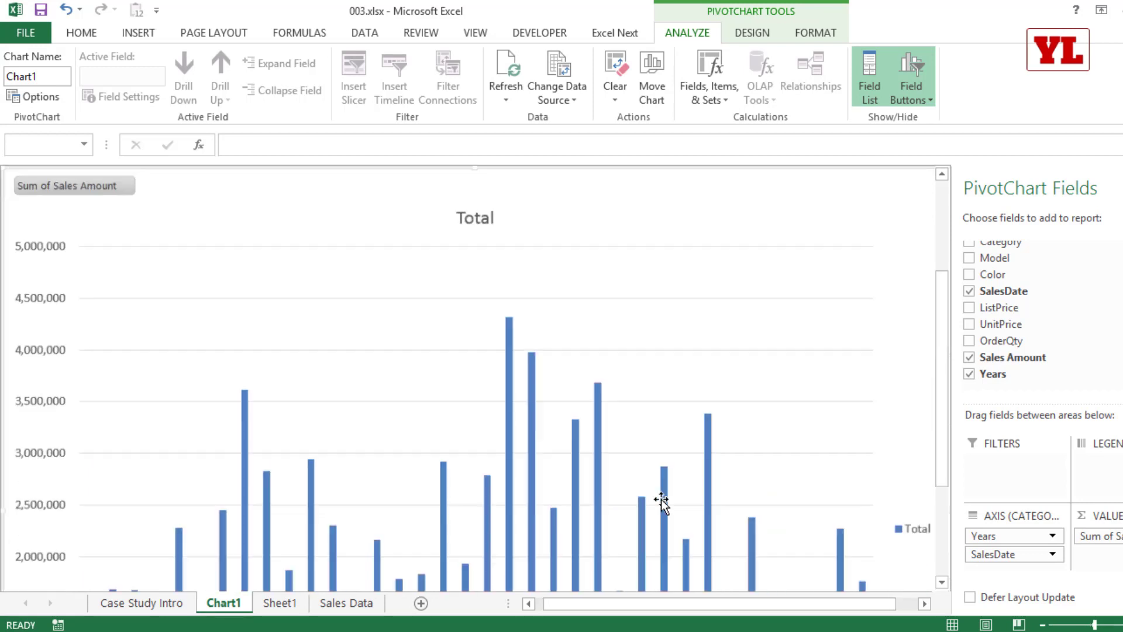
{"action": "scroll", "coordinate": [670, 517], "scroll_direction": "down", "scroll_amount": 1, "text": "ctrl"}
{"action": "scroll", "coordinate": [655, 495], "scroll_direction": "down", "scroll_amount": 1, "text": "ctrl"}
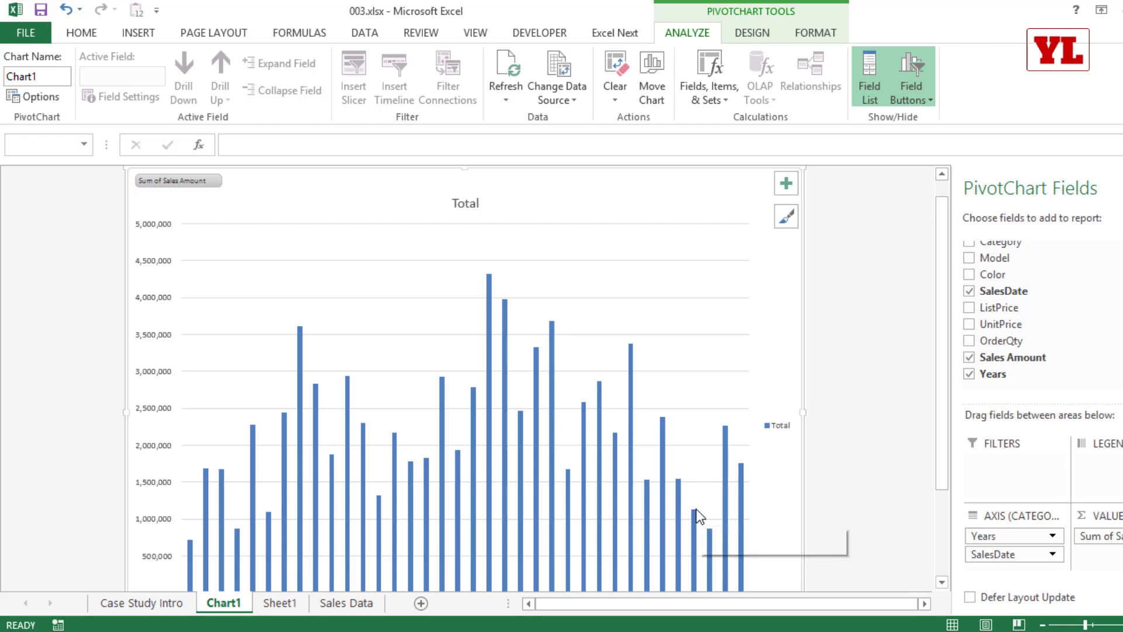
Move the Years field from rows to columns in Sheet1's pivot table, and check the year headings and month labels.
{"action": "left_click", "coordinate": [291, 608]}
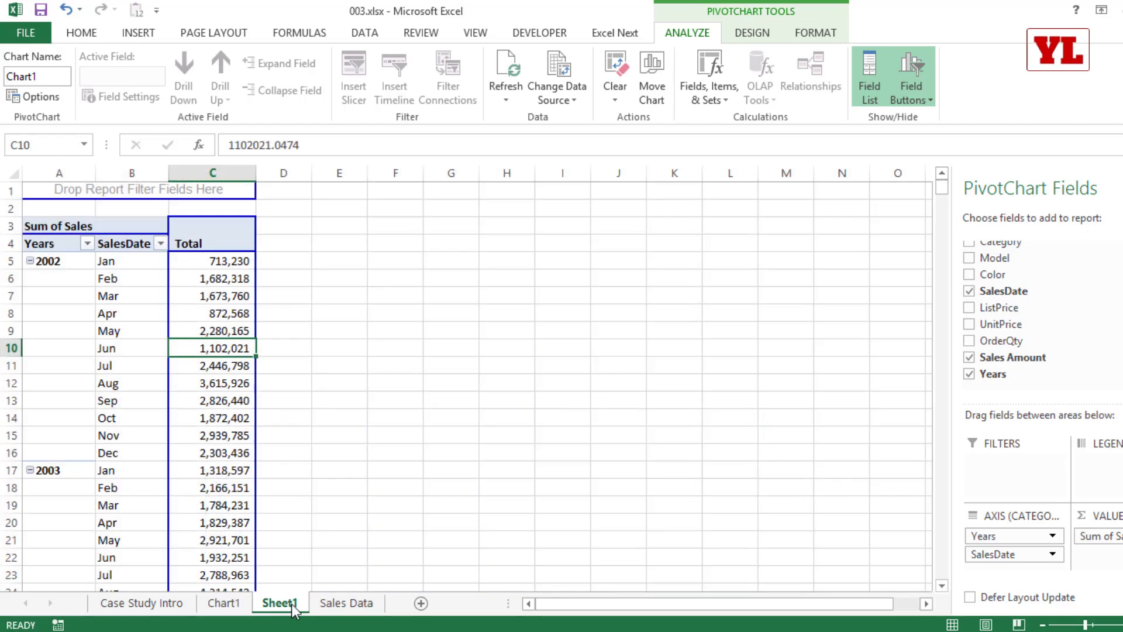
{"action": "left_click", "coordinate": [206, 315]}
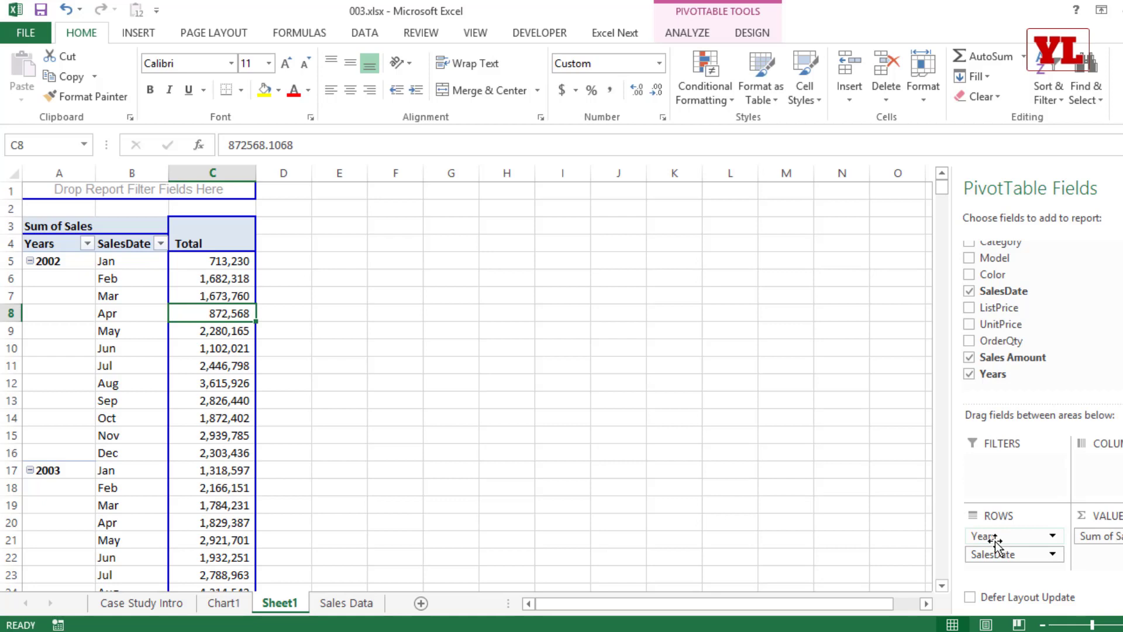
{"action": "left_click_drag", "start_coordinate": [990, 538], "coordinate": [1117, 475]}
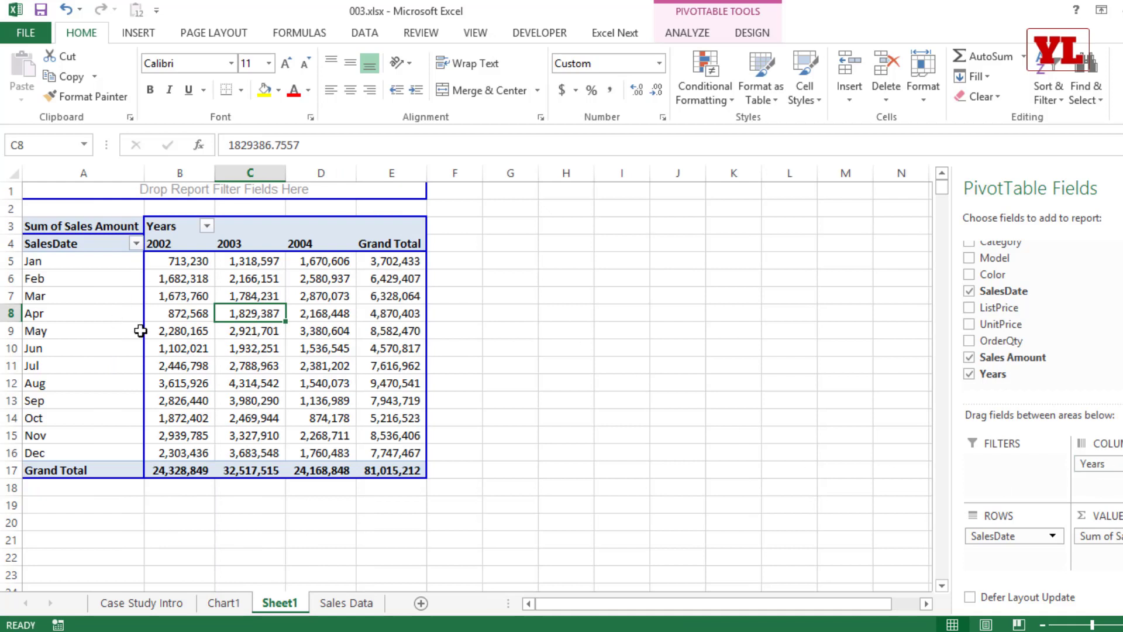
{"action": "left_click", "coordinate": [176, 245]}
{"action": "left_click_drag", "start_coordinate": [215, 241], "coordinate": [389, 242]}
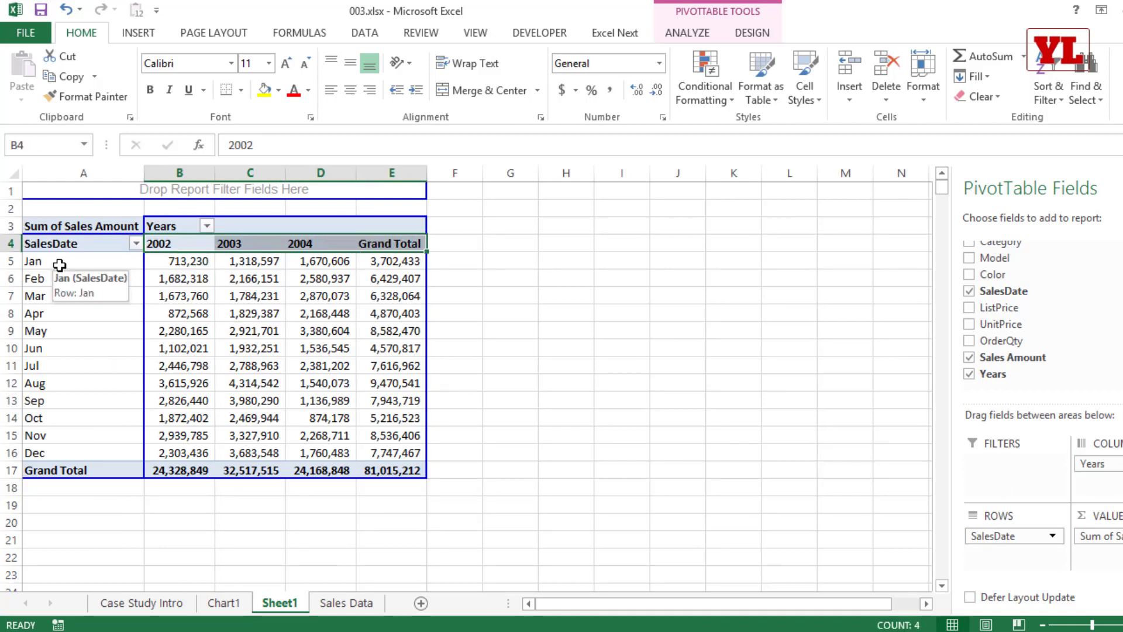
{"action": "left_click_drag", "start_coordinate": [60, 265], "coordinate": [69, 450]}
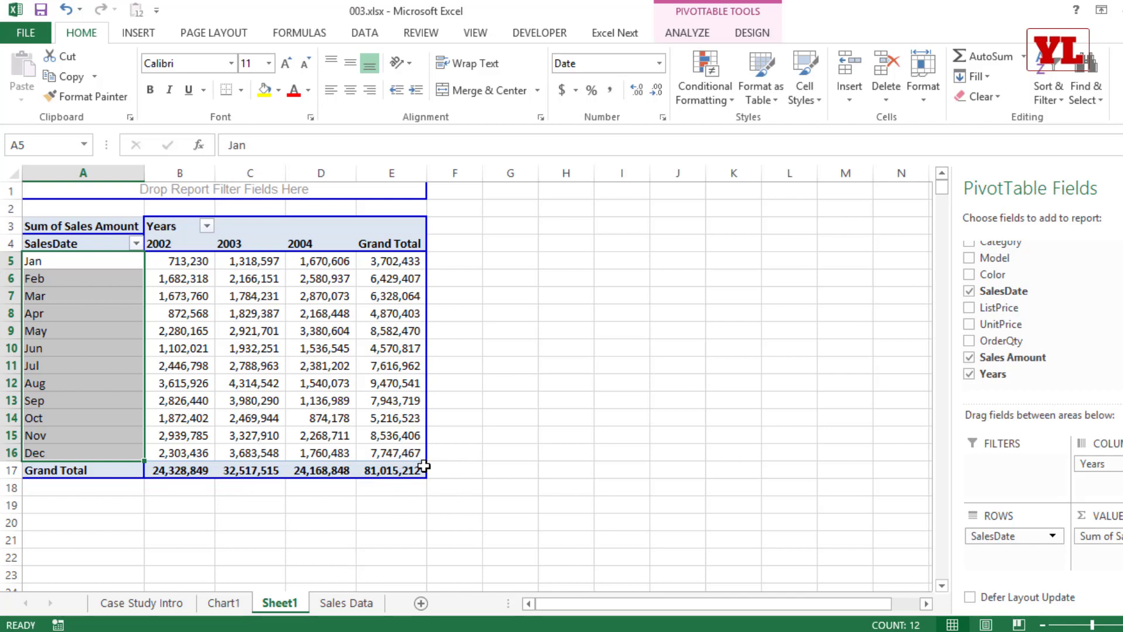
{"action": "mouse_move", "coordinate": [407, 465]}
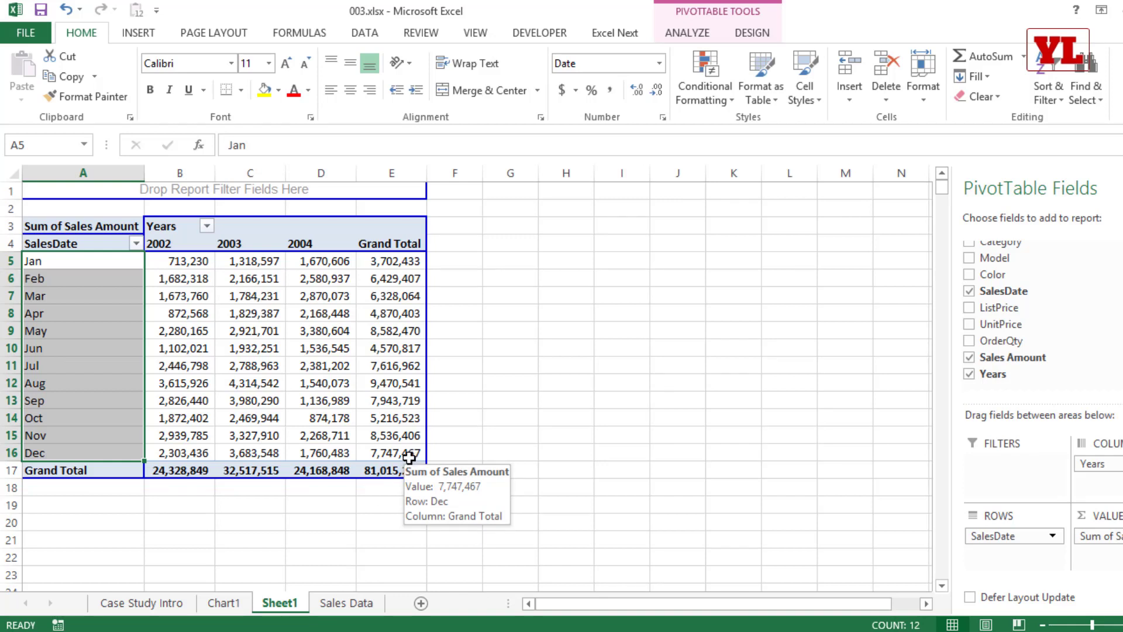
Highlight the Sum of Sales Amount heading in A3 yellow, and show its values as % of Column Total.
{"action": "left_click", "coordinate": [82, 226]}
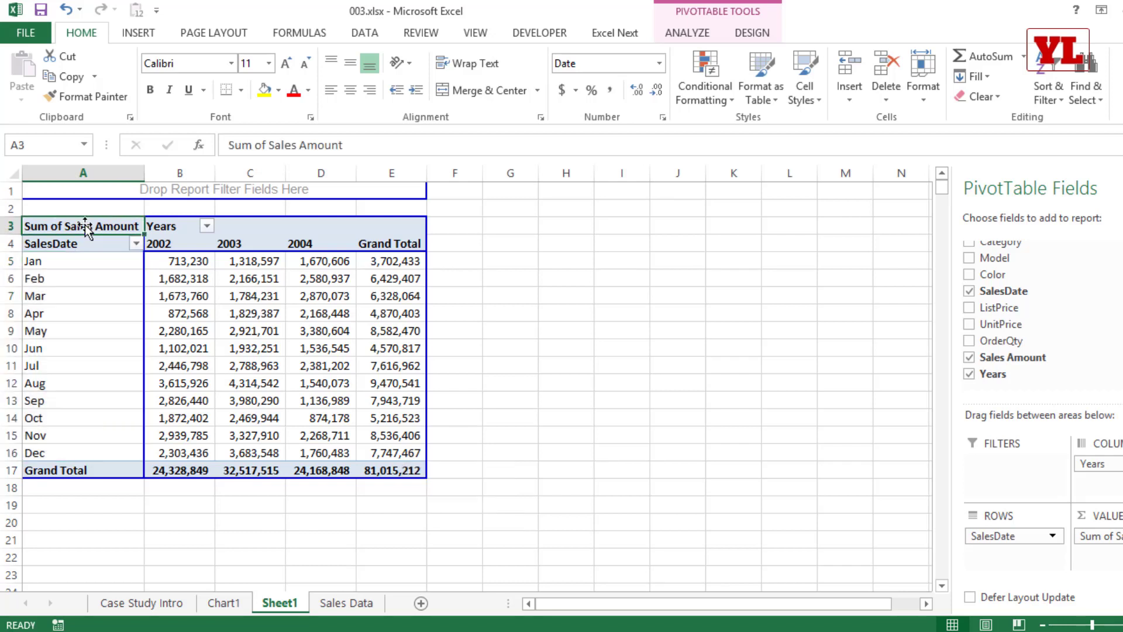
{"action": "left_click", "coordinate": [264, 92]}
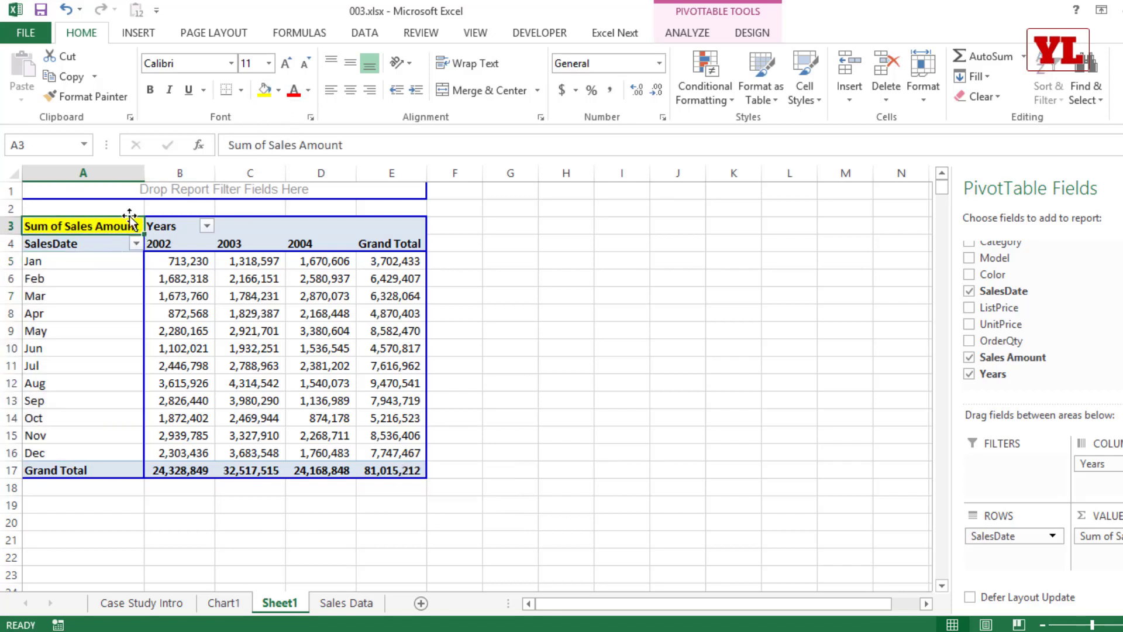
{"action": "double_click", "coordinate": [86, 227]}
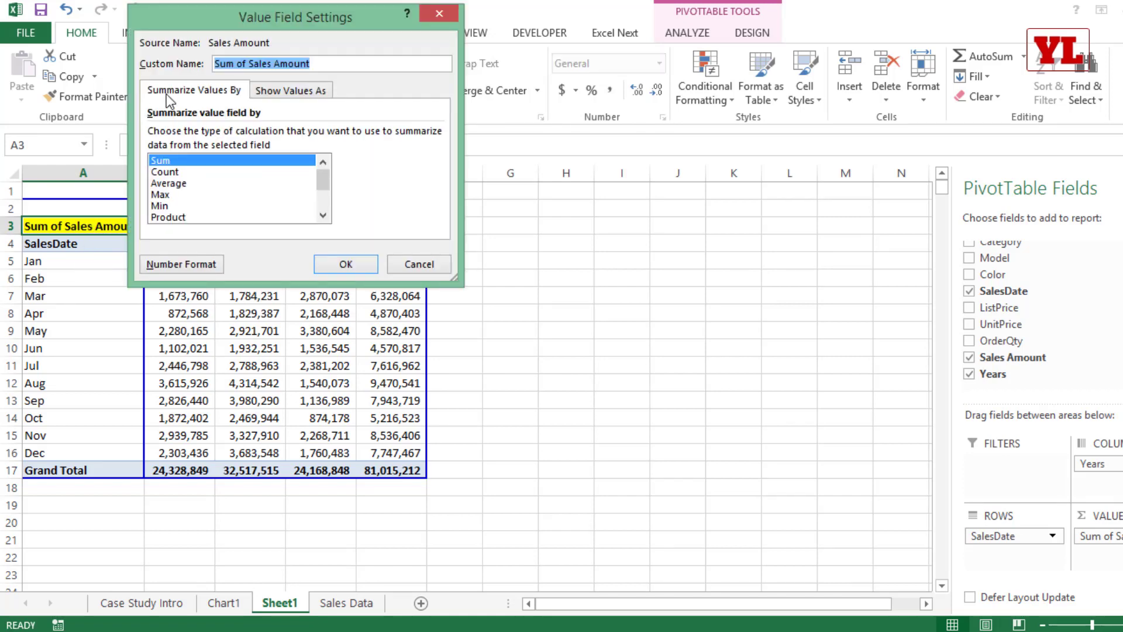
{"action": "left_click", "coordinate": [280, 91]}
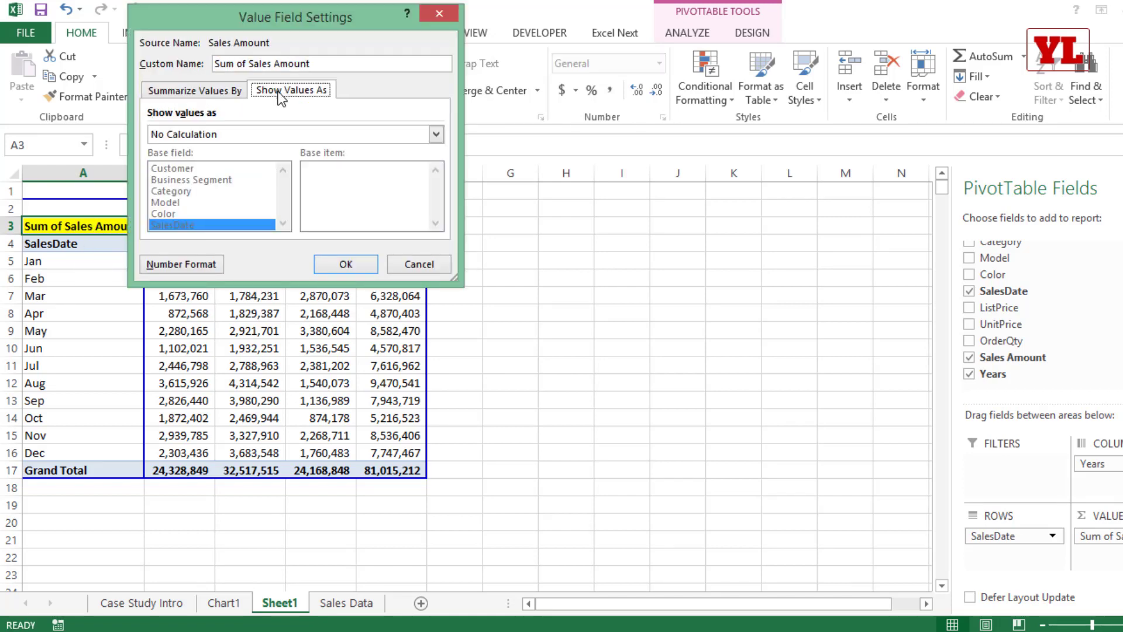
{"action": "left_click", "coordinate": [243, 133]}
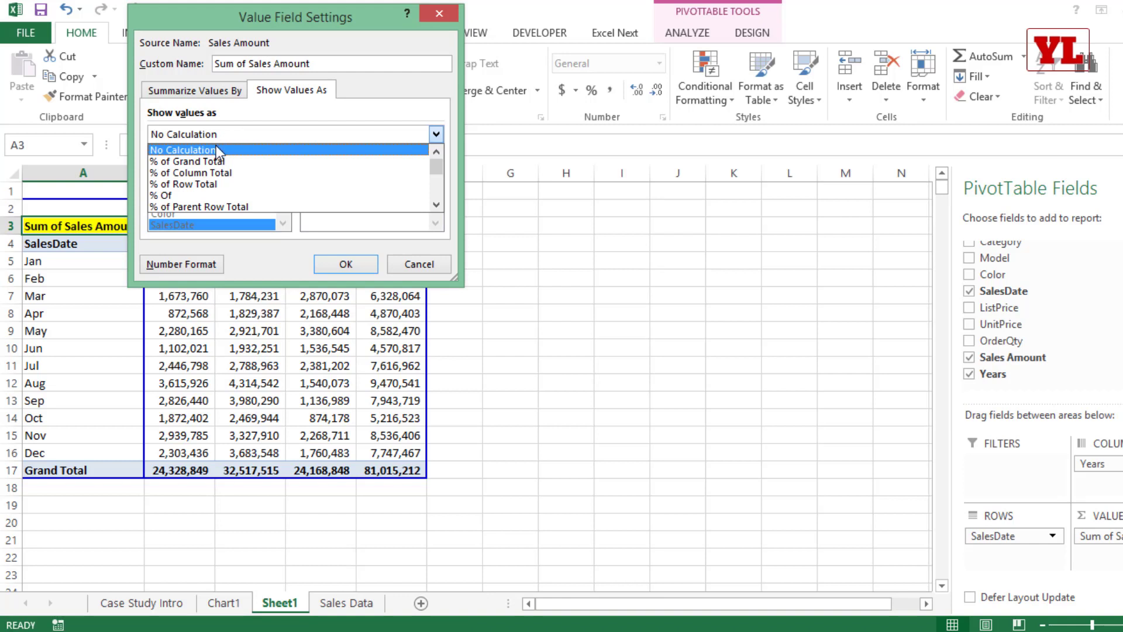
{"action": "left_click", "coordinate": [209, 172]}
{"action": "left_click_drag", "start_coordinate": [237, 20], "coordinate": [501, 141]}
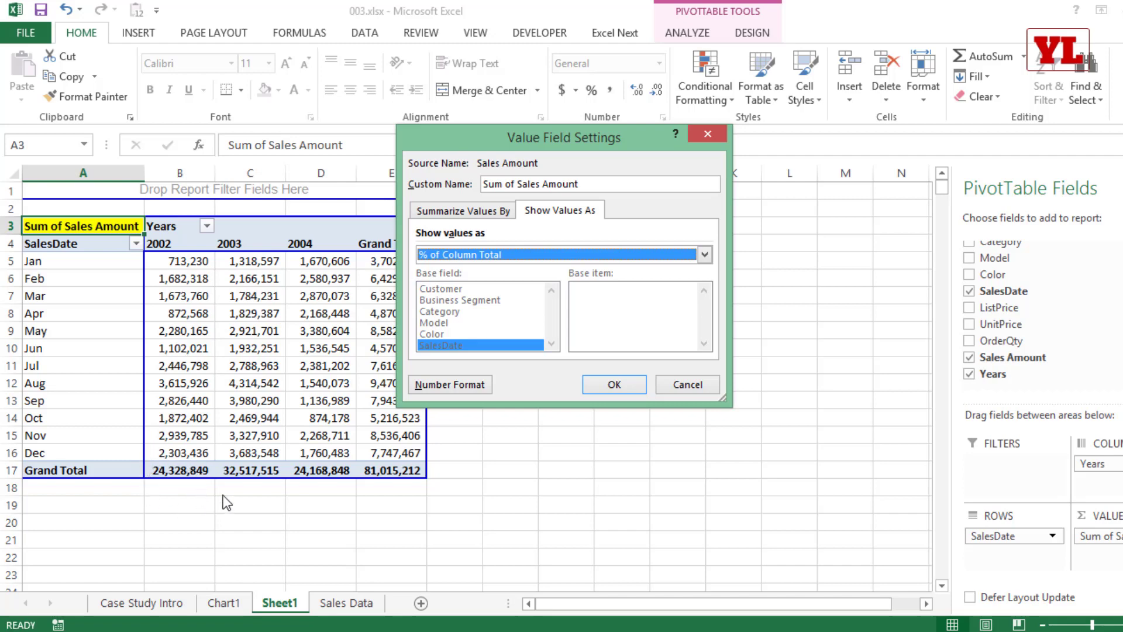
{"action": "left_click", "coordinate": [602, 391]}
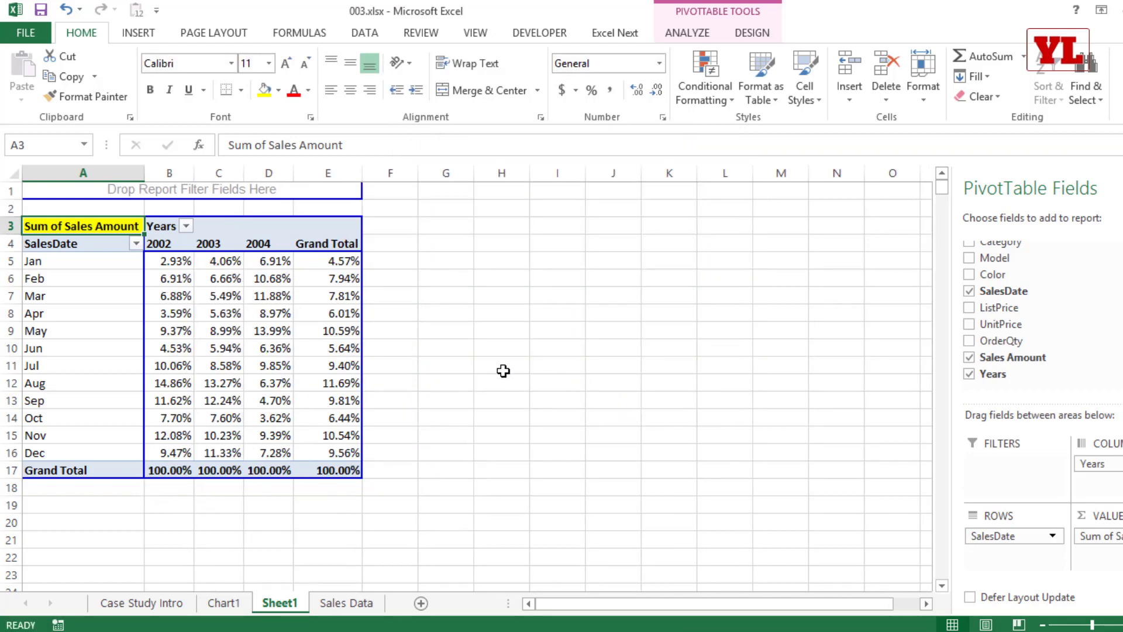
Widen columns B through E equally so the Grand Total percentages fit, and inspect the November shares for 2002 and 2004.
{"action": "scroll", "coordinate": [563, 363], "scroll_direction": "up", "scroll_amount": 2}
{"action": "left_click_drag", "start_coordinate": [284, 310], "coordinate": [284, 290]}
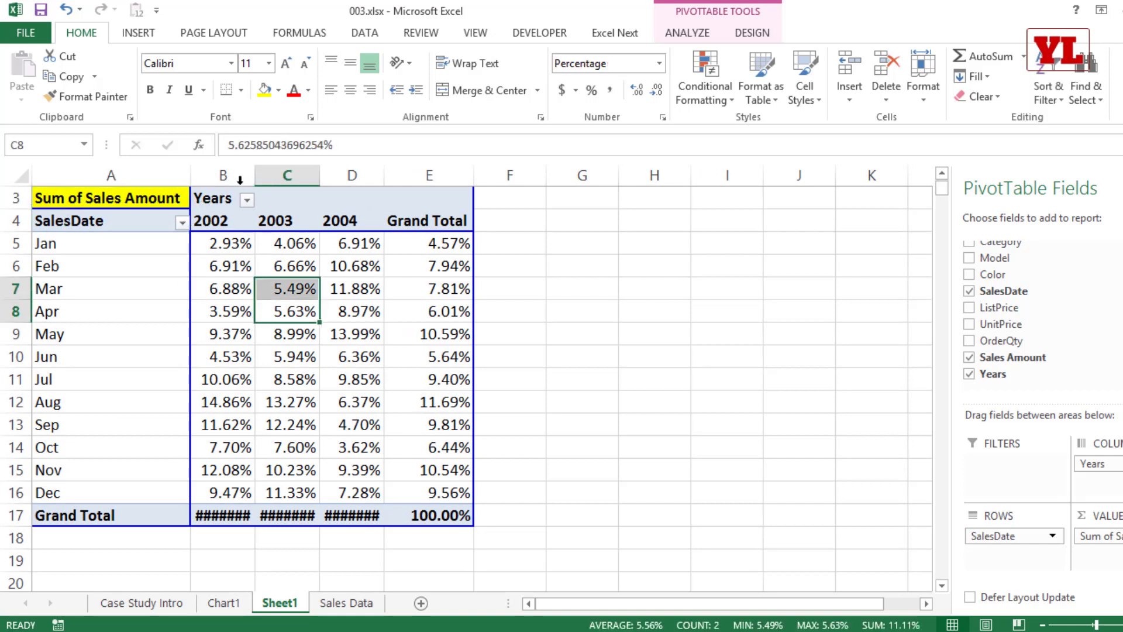
{"action": "left_click_drag", "start_coordinate": [230, 165], "coordinate": [413, 170]}
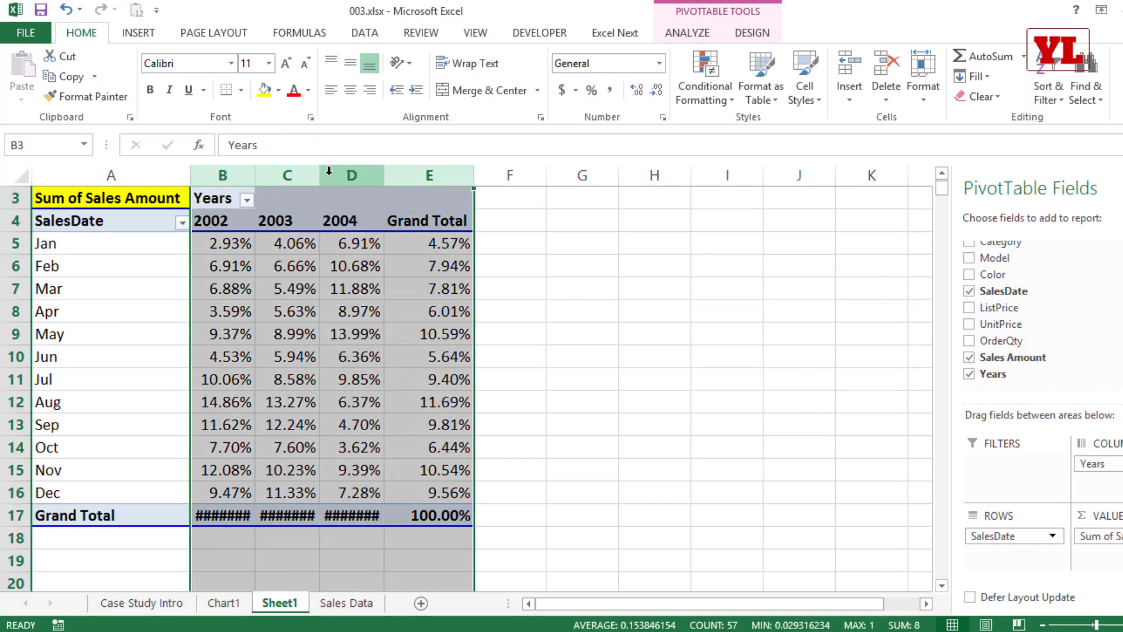
{"action": "left_click_drag", "start_coordinate": [320, 173], "coordinate": [343, 178]}
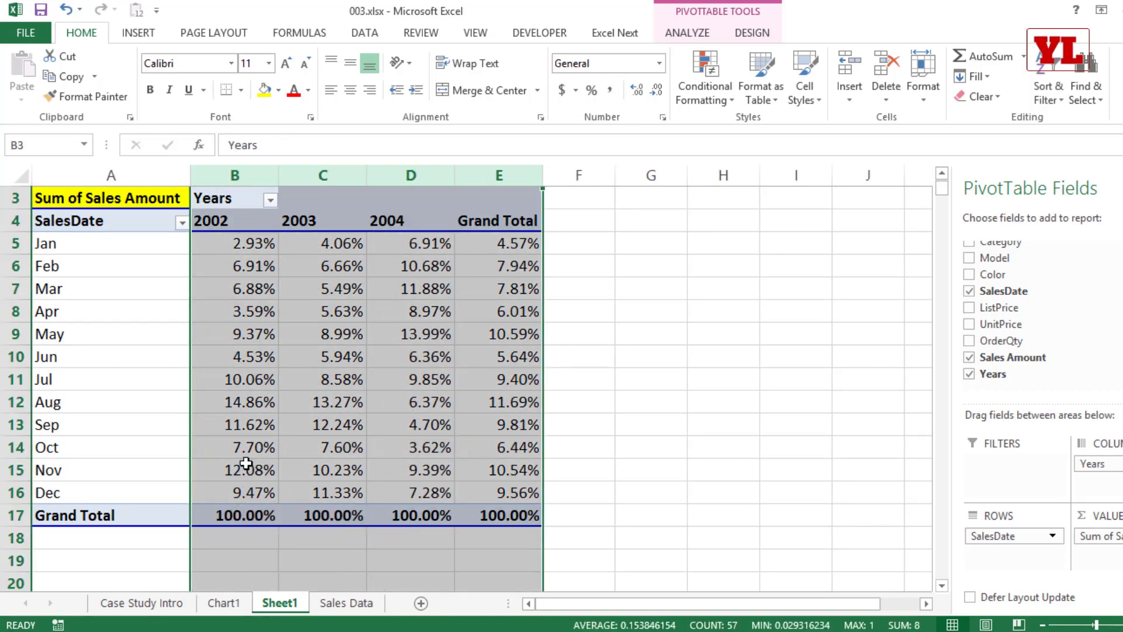
{"action": "mouse_move", "coordinate": [288, 495]}
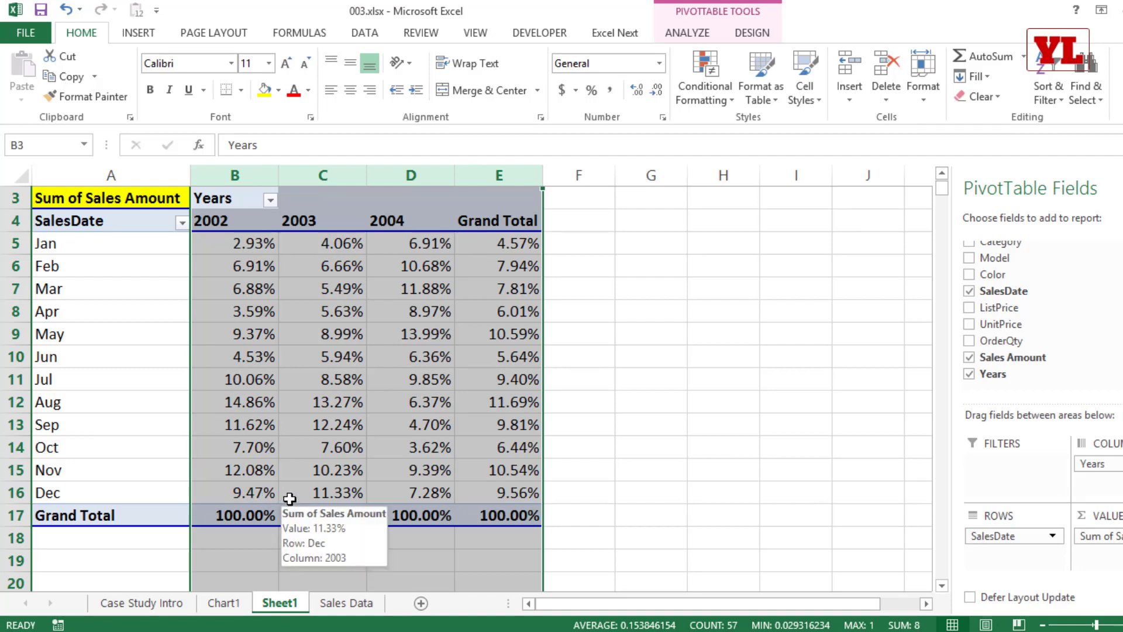
{"action": "left_click", "coordinate": [258, 472]}
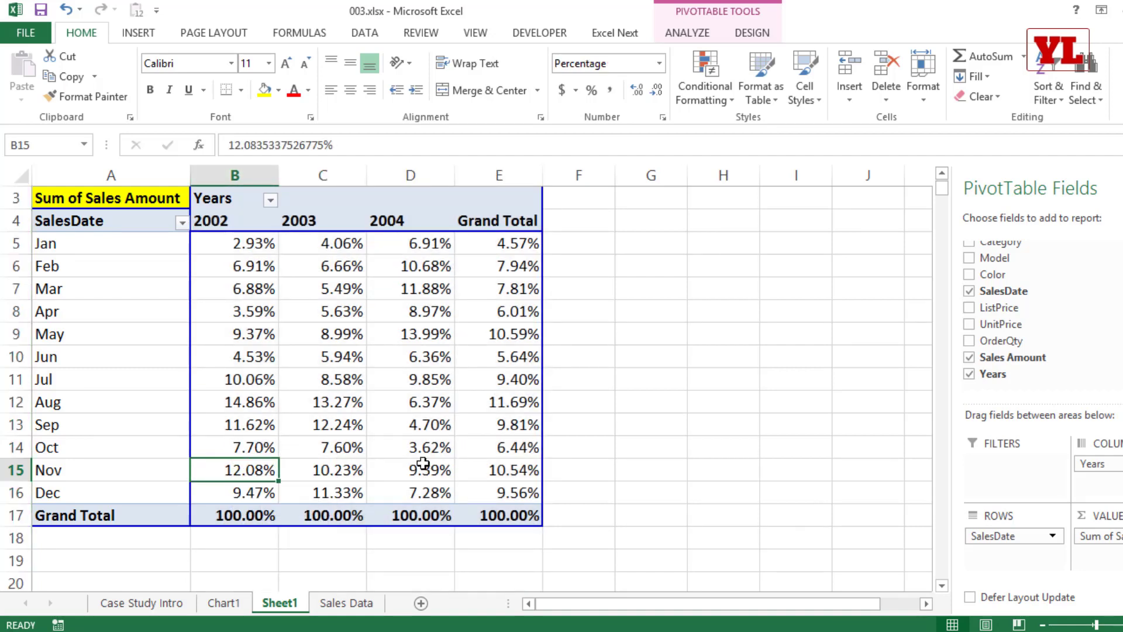
{"action": "mouse_move", "coordinate": [422, 463]}
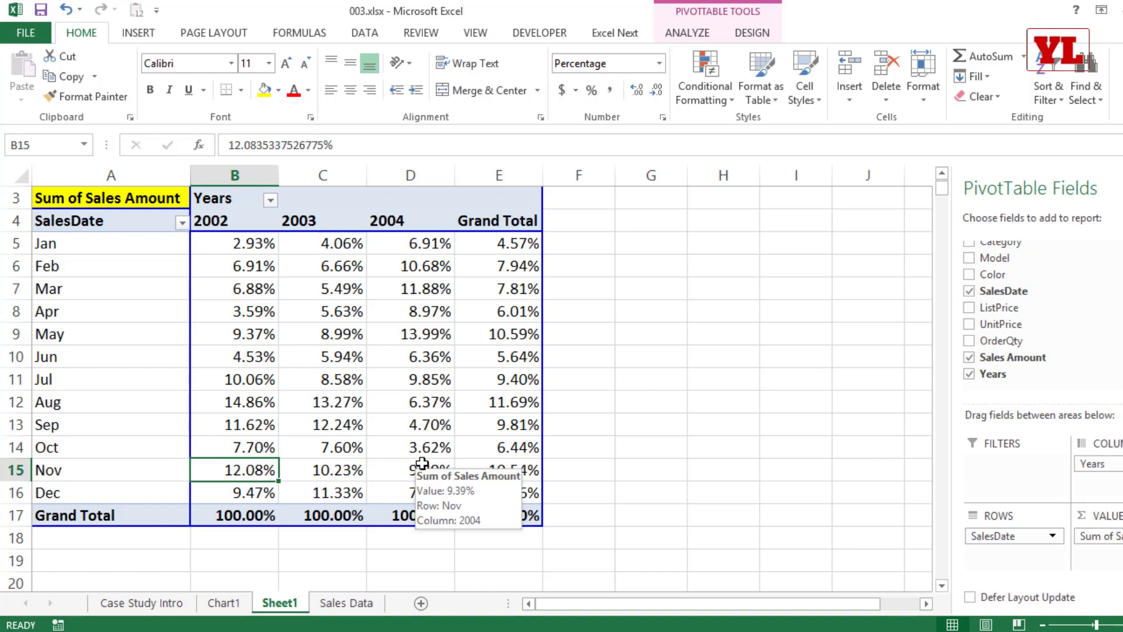
Check the August 2003 and May 2004 shares, and show the Sum of Sales Amount values as % of Row Total.
{"action": "left_click", "coordinate": [336, 395]}
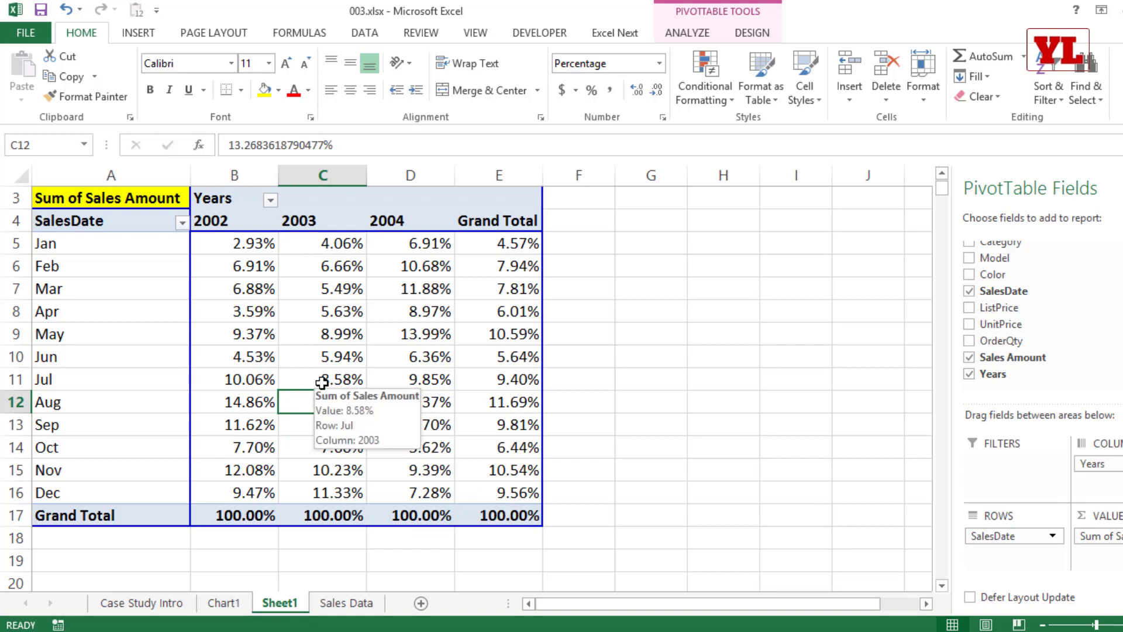
{"action": "left_click", "coordinate": [409, 332]}
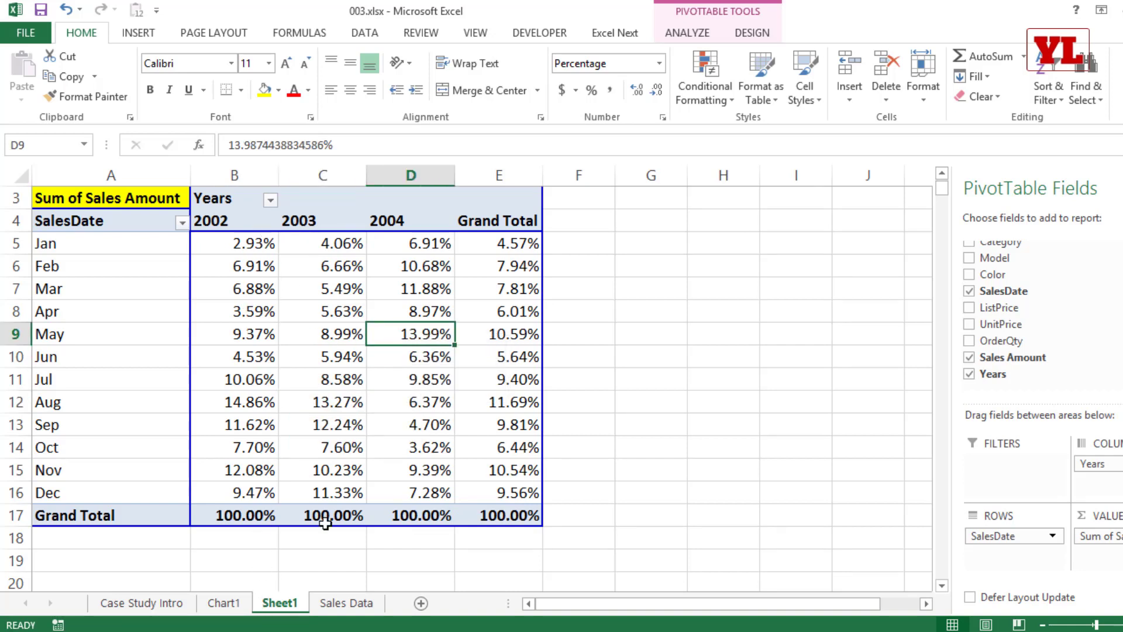
{"action": "double_click", "coordinate": [134, 200]}
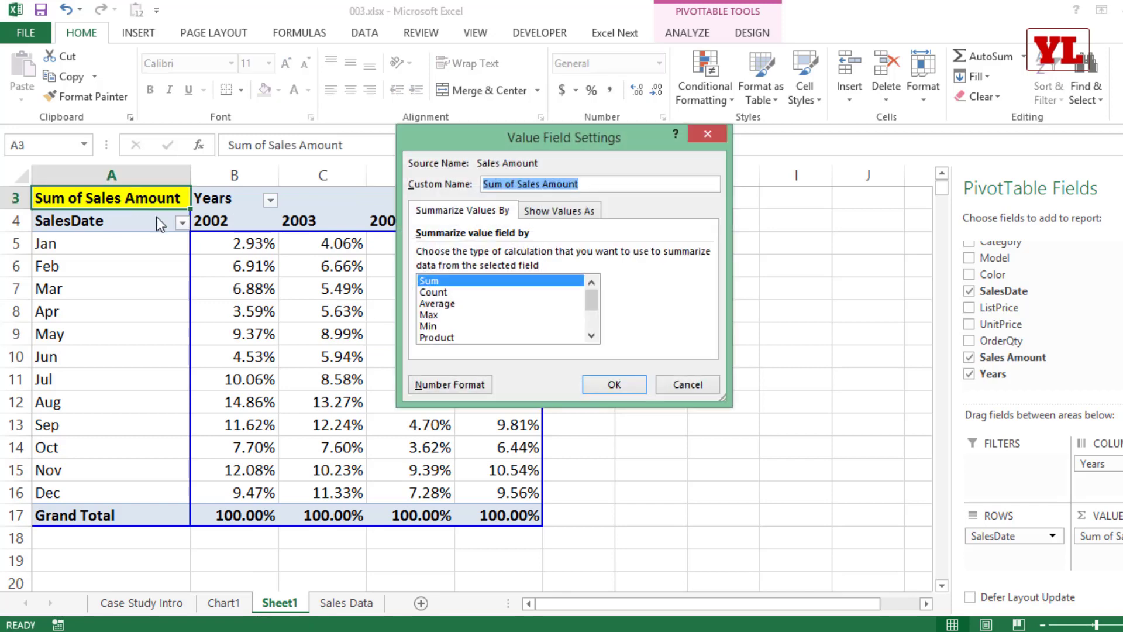
{"action": "left_click", "coordinate": [563, 212]}
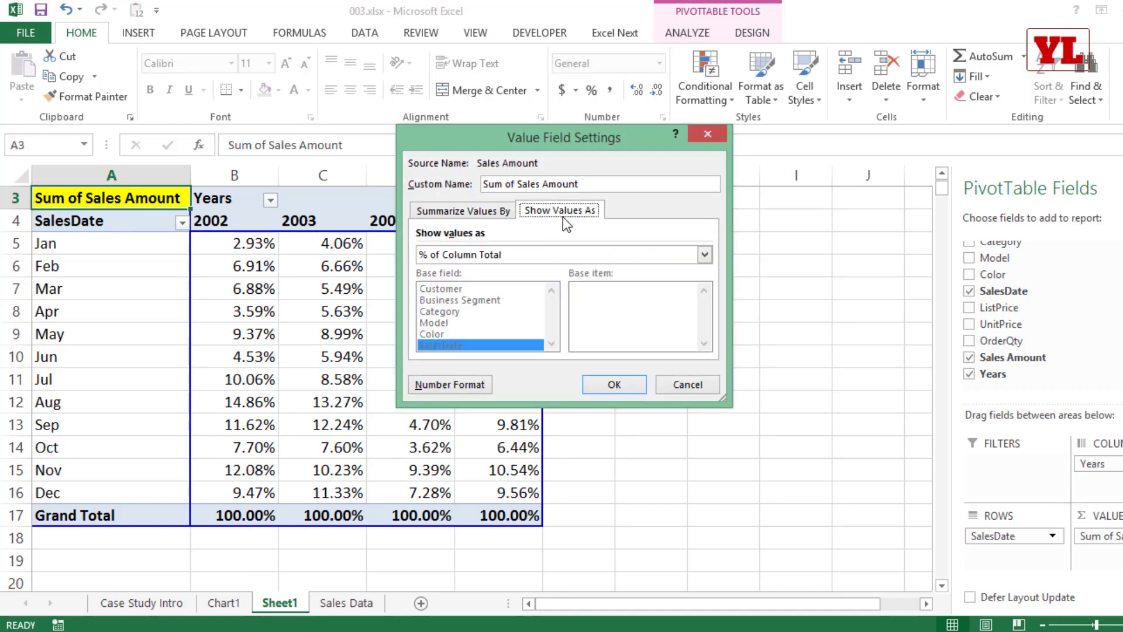
{"action": "left_click", "coordinate": [525, 255]}
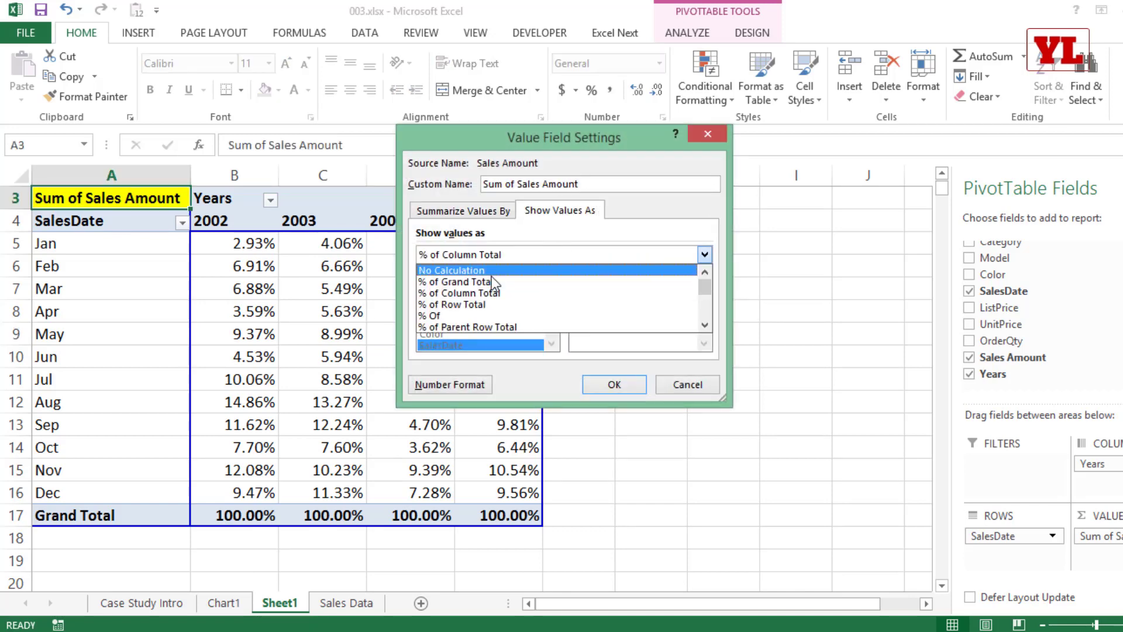
{"action": "left_click", "coordinate": [479, 309]}
{"action": "left_click", "coordinate": [625, 385]}
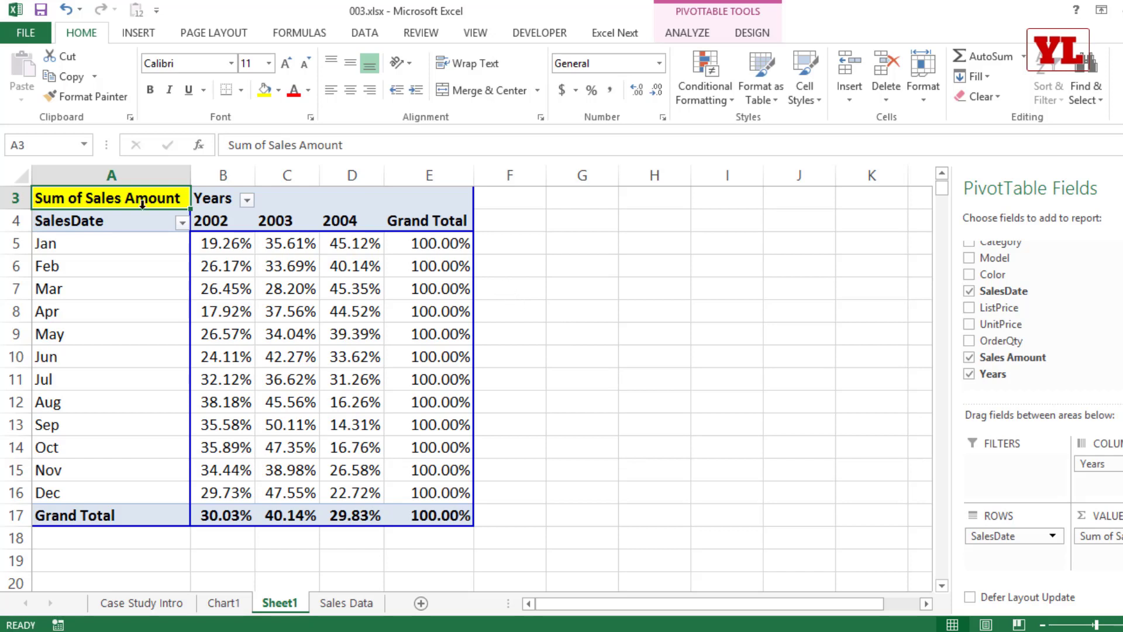
Examine how the row percentages for January, October and March are split across the years.
{"action": "left_click", "coordinate": [359, 246]}
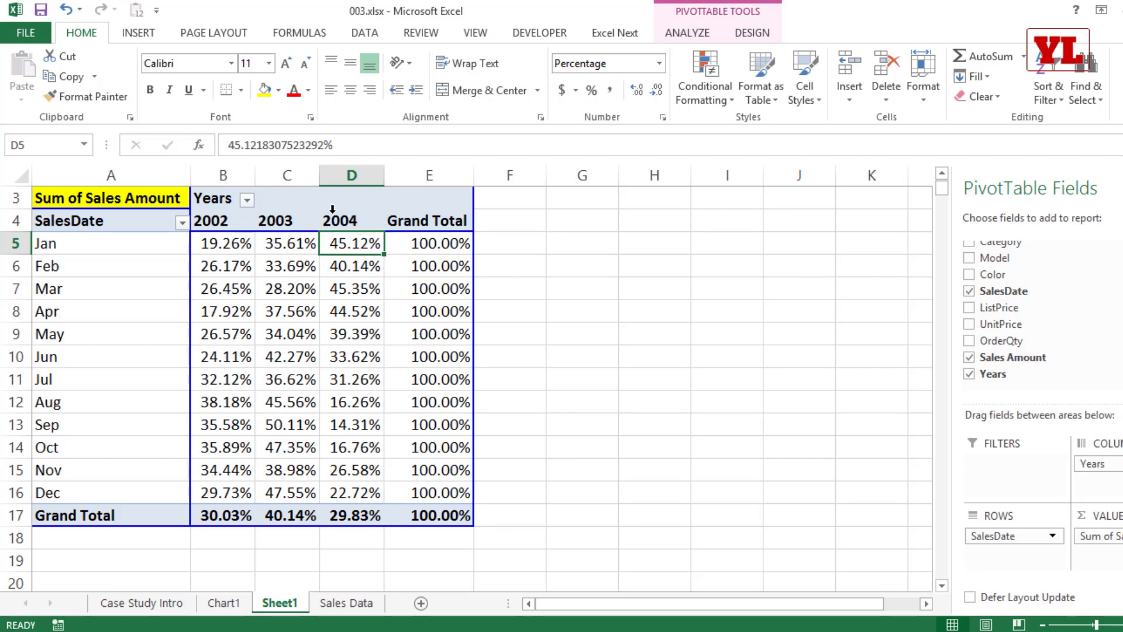
{"action": "left_click_drag", "start_coordinate": [18, 454], "coordinate": [18, 448]}
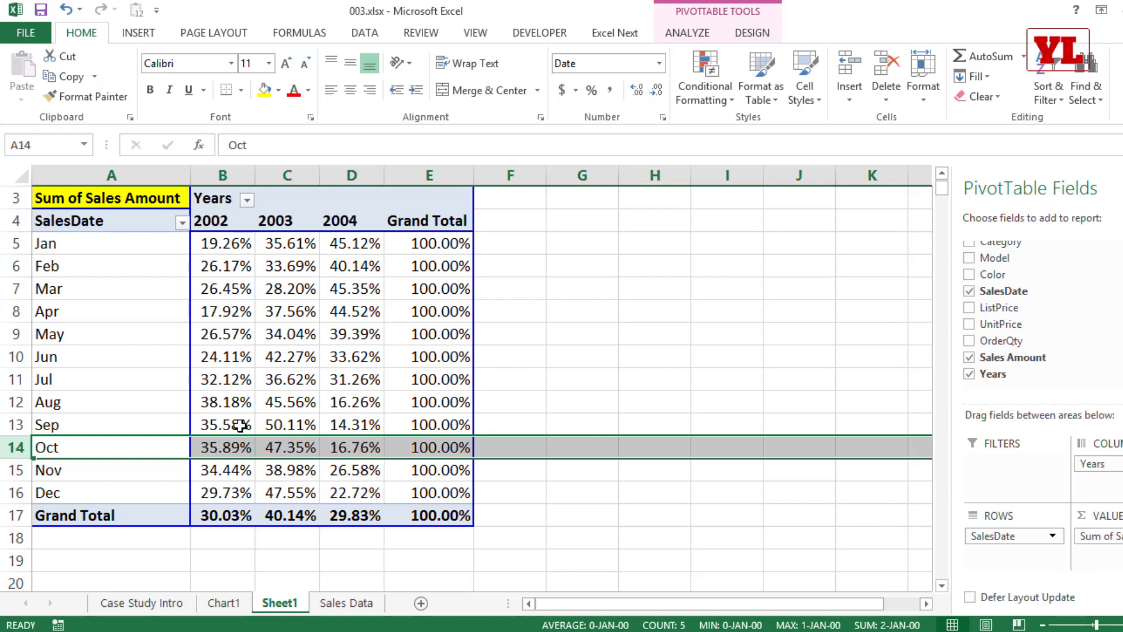
{"action": "left_click", "coordinate": [300, 448]}
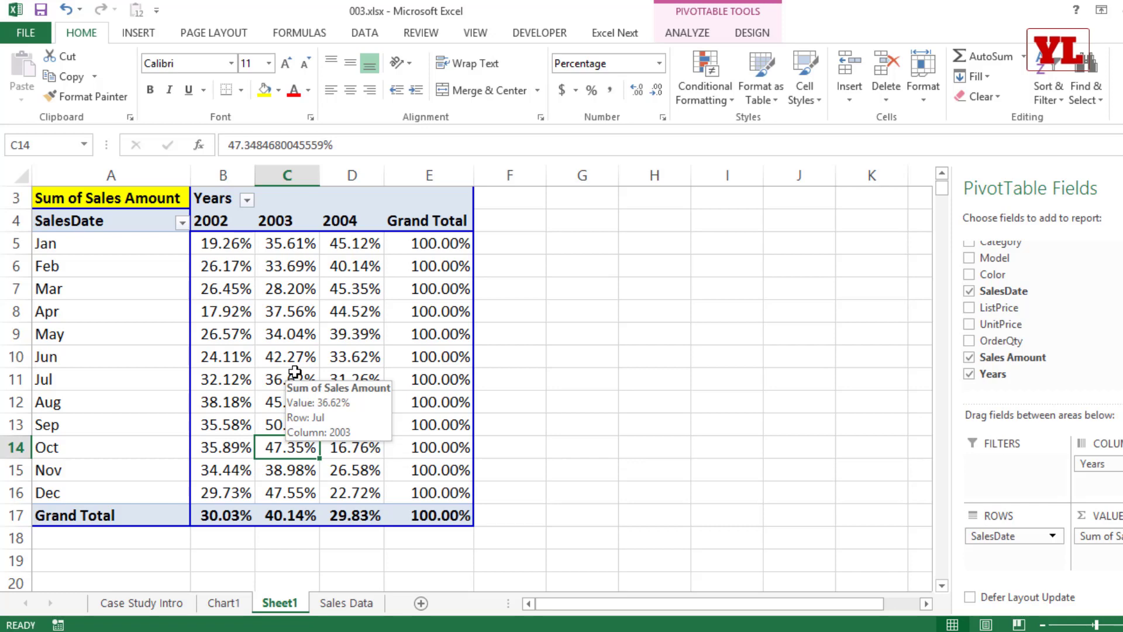
{"action": "scroll", "coordinate": [300, 356], "scroll_direction": "up", "scroll_amount": 1}
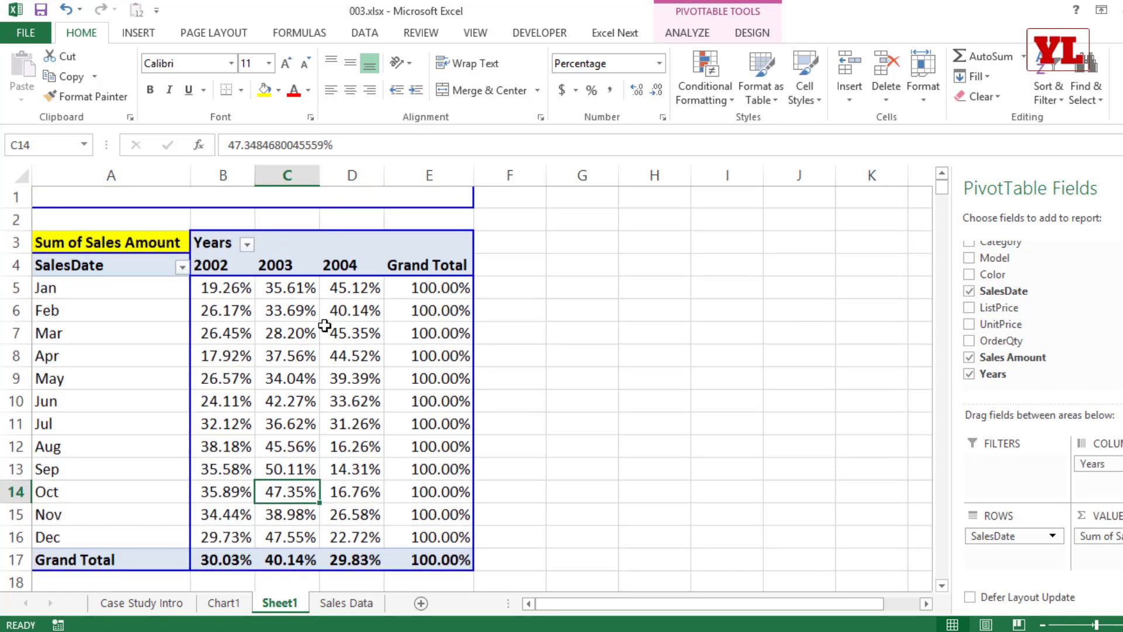
{"action": "left_click", "coordinate": [304, 339]}
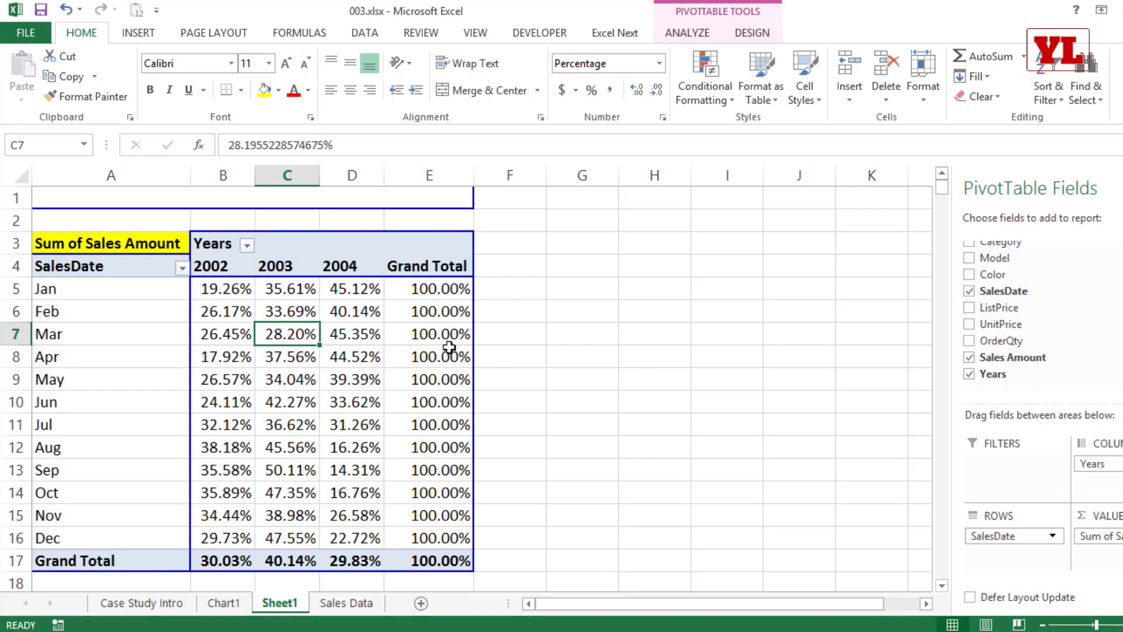
Add SubRegion as a report filter and generate a separate report filter page for each subregion.
{"action": "mouse_move", "coordinate": [454, 350]}
{"action": "scroll", "coordinate": [1002, 266], "scroll_direction": "up", "scroll_amount": 3}
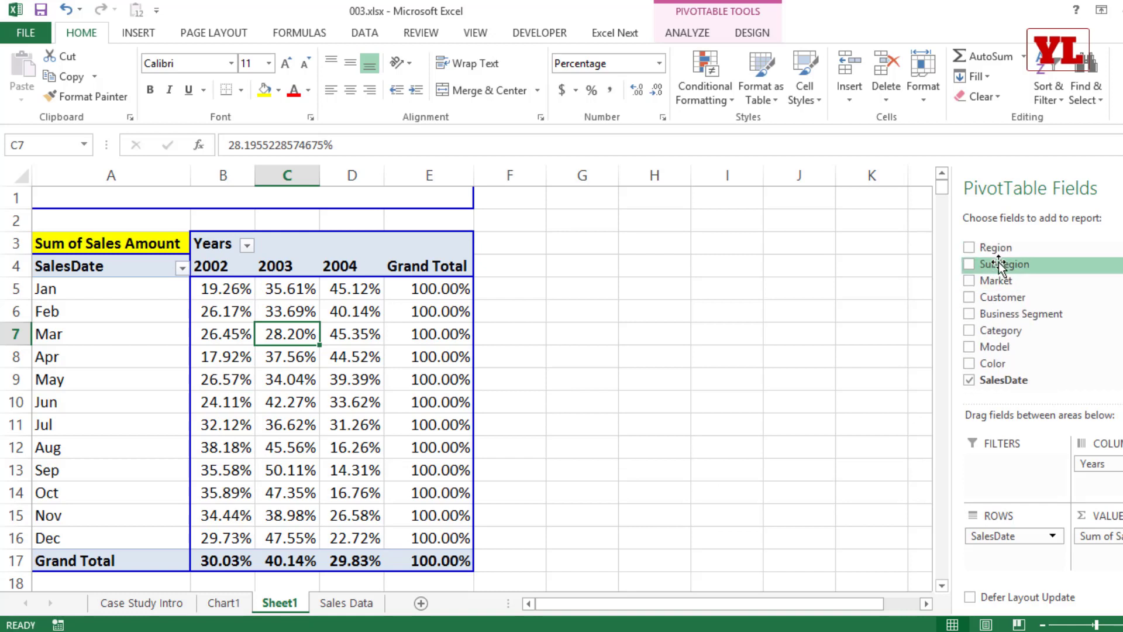
{"action": "left_click_drag", "start_coordinate": [1001, 266], "coordinate": [250, 191]}
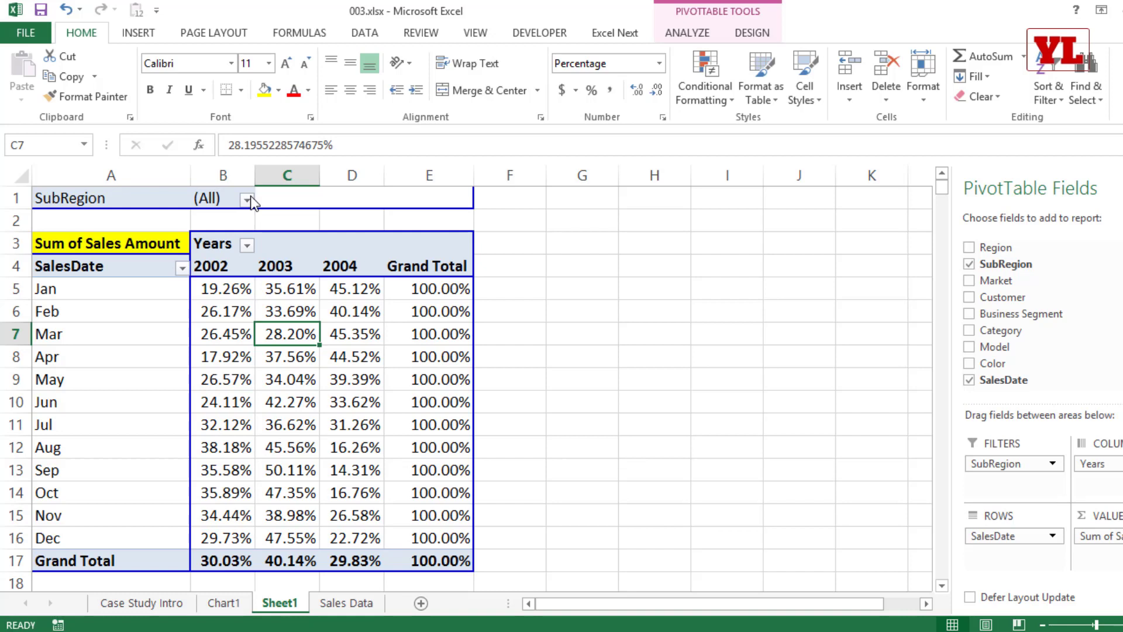
{"action": "left_click", "coordinate": [687, 32]}
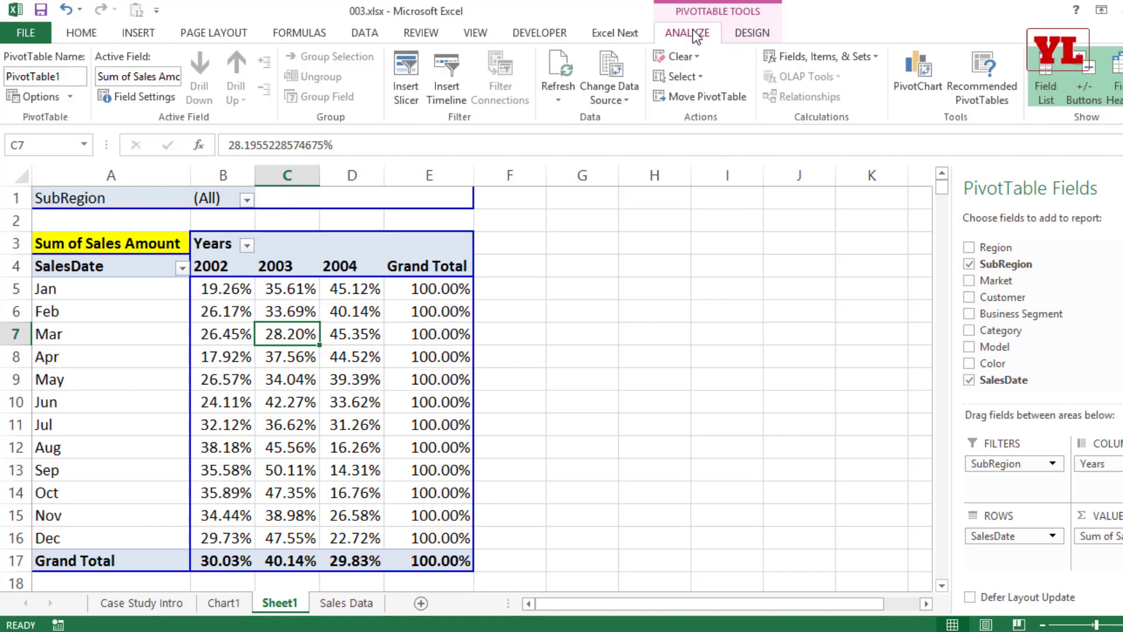
{"action": "left_click", "coordinate": [69, 96]}
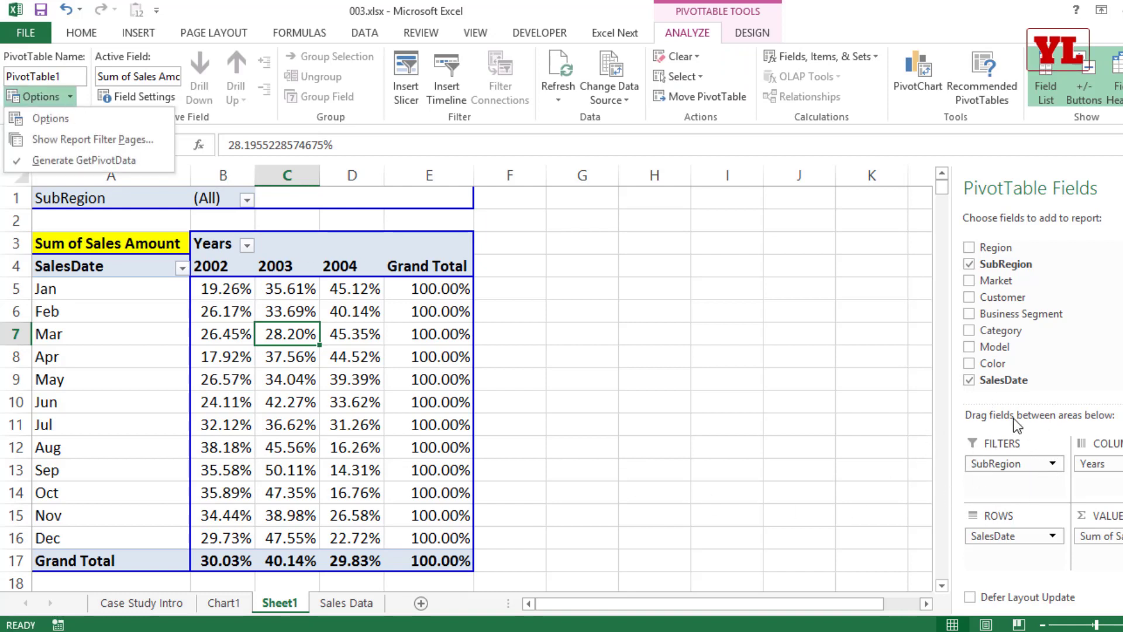
{"action": "left_click", "coordinate": [93, 139]}
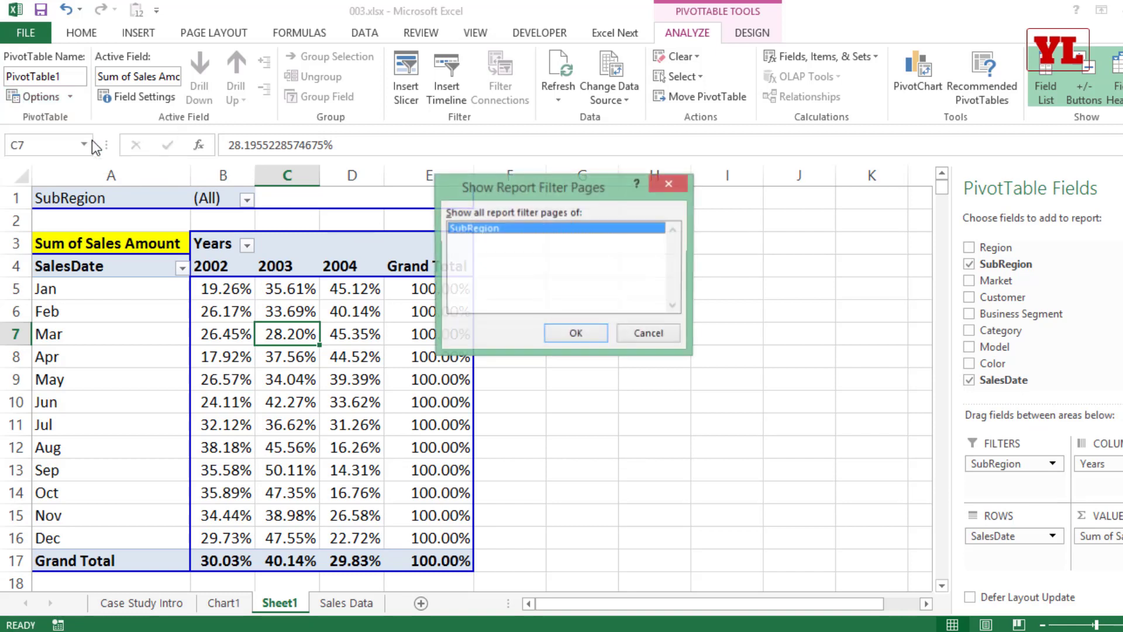
{"action": "key", "text": "Return"}
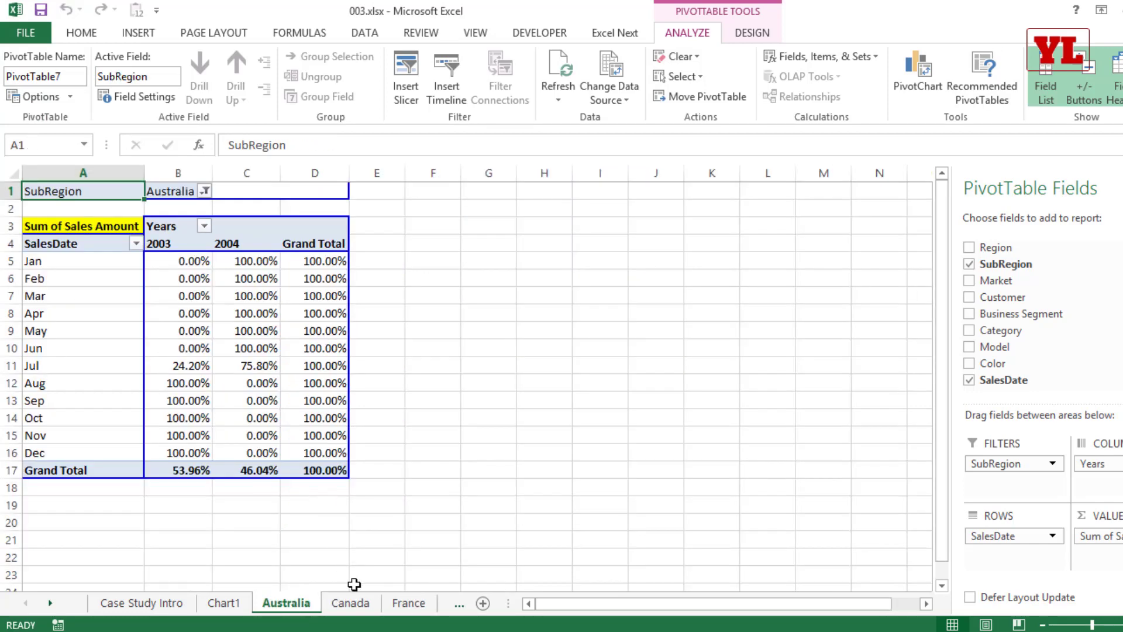
Look through the generated subregion sheets, from Canada and France to Germany and the United sheets.
{"action": "left_click", "coordinate": [351, 606]}
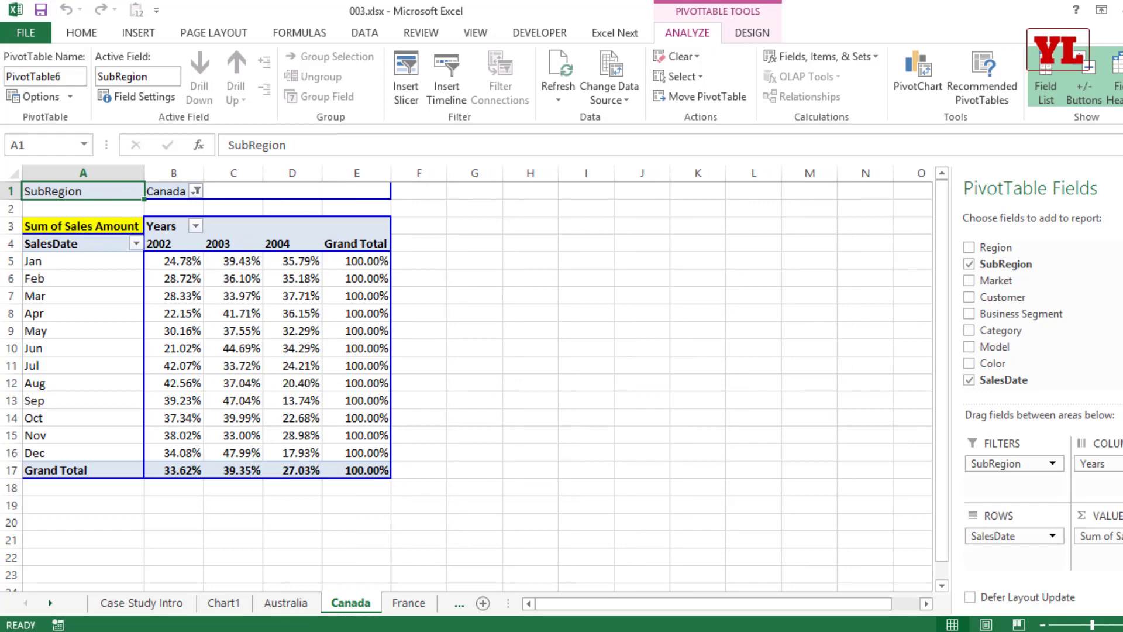
{"action": "left_click", "coordinate": [425, 608]}
{"action": "left_click", "coordinate": [456, 606]}
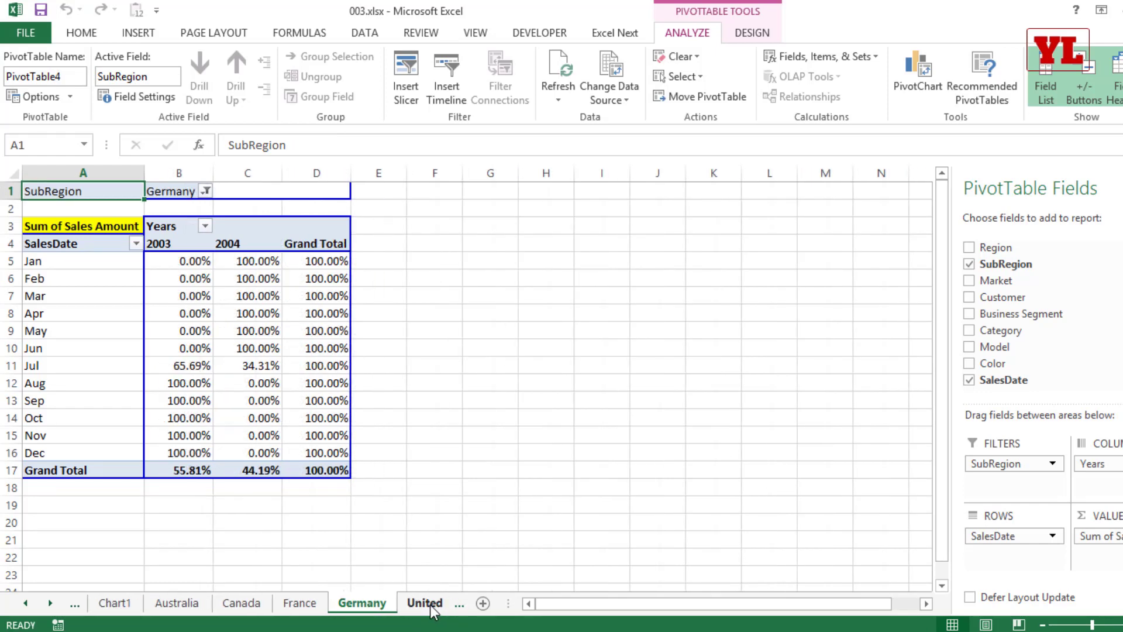
{"action": "left_click", "coordinate": [431, 606]}
{"action": "left_click", "coordinate": [434, 606]}
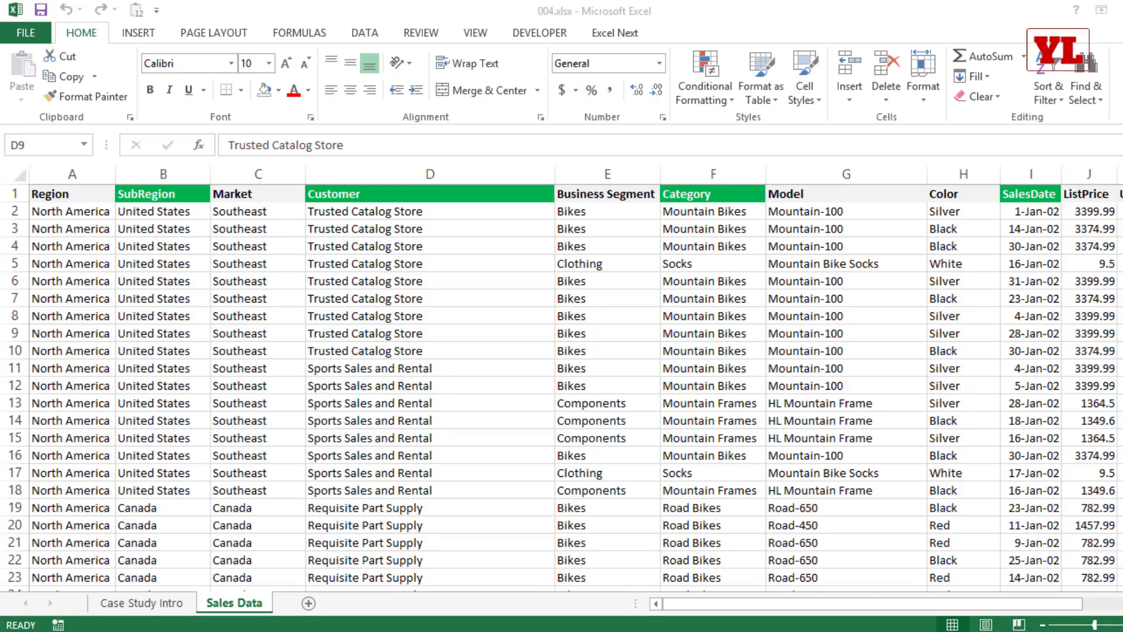
Look across the Sales Data columns in 004.xlsx from SubRegion to Sales Amount, including the green-highlighted fields.
{"action": "left_click", "coordinate": [175, 273]}
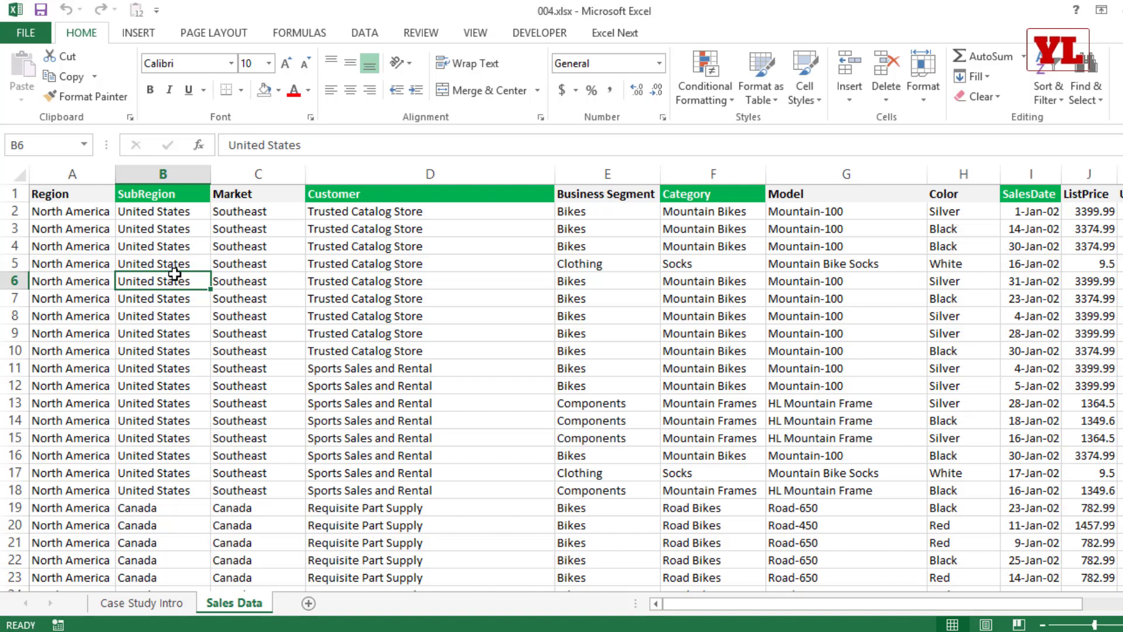
{"action": "key", "text": "Down"}
{"action": "key", "text": "Right"}
{"action": "key", "text": "Right"}
{"action": "key", "text": "Right"}
{"action": "key", "text": "Right"}
{"action": "key", "text": "Right"}
{"action": "key", "text": "Right"}
{"action": "key", "text": "Right"}
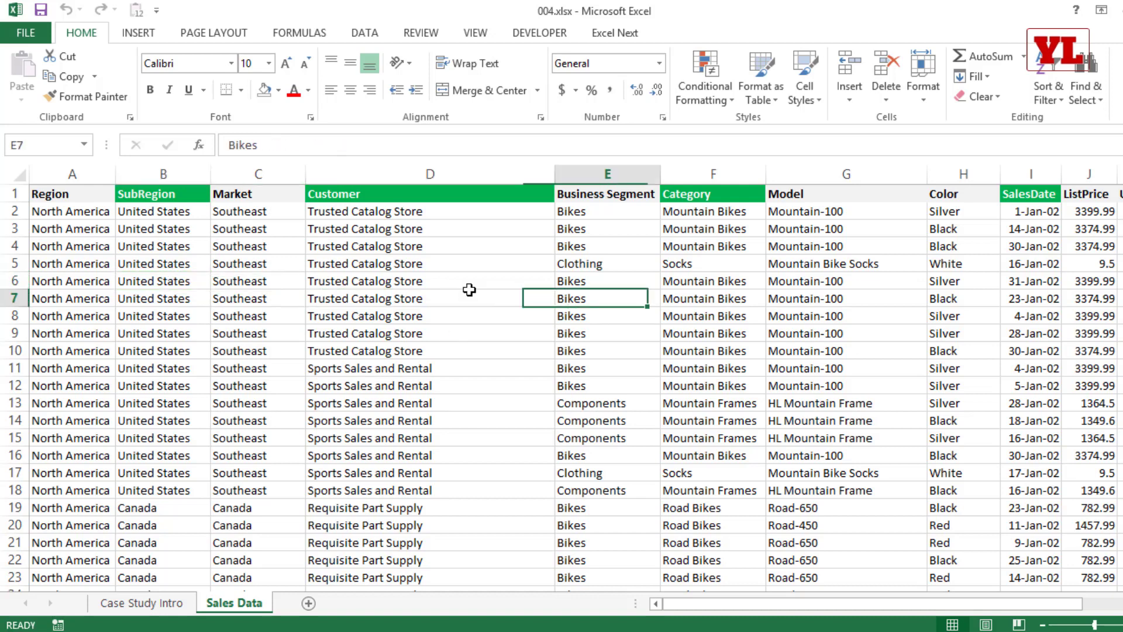
{"action": "key", "text": "Right"}
{"action": "key", "text": "Right"}
{"action": "key", "text": "Right"}
{"action": "key", "text": "Right"}
{"action": "key", "text": "Right"}
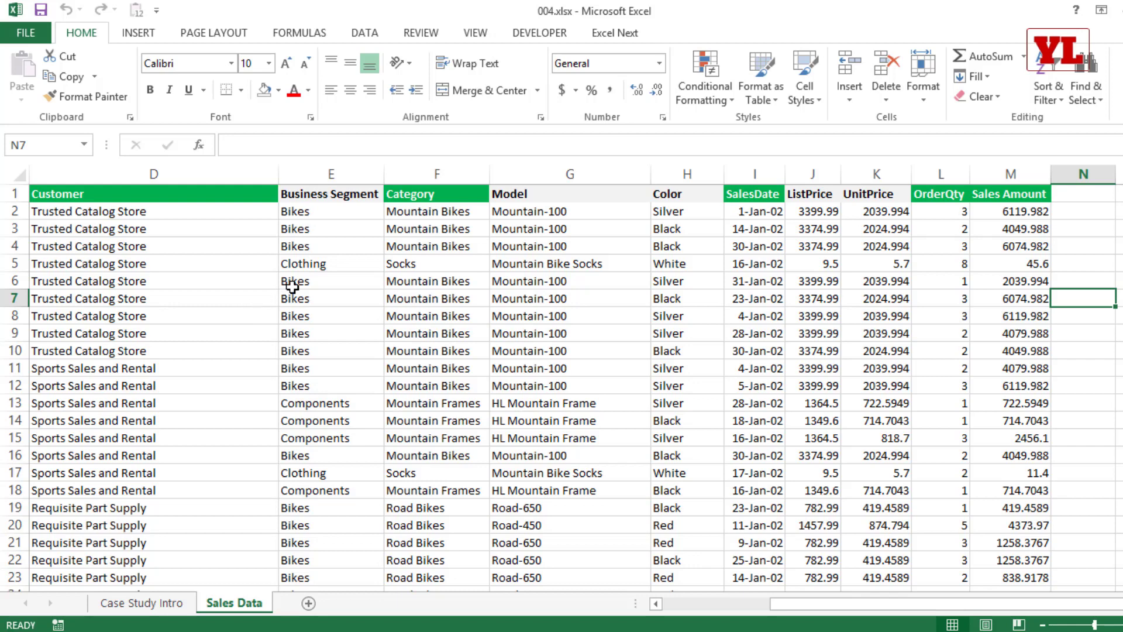
{"action": "left_click", "coordinate": [310, 280]}
{"action": "key", "text": "Right"}
{"action": "key", "text": "Right"}
{"action": "key", "text": "Right"}
{"action": "key", "text": "Right"}
{"action": "key", "text": "Right"}
{"action": "key", "text": "Right"}
{"action": "key", "text": "Right"}
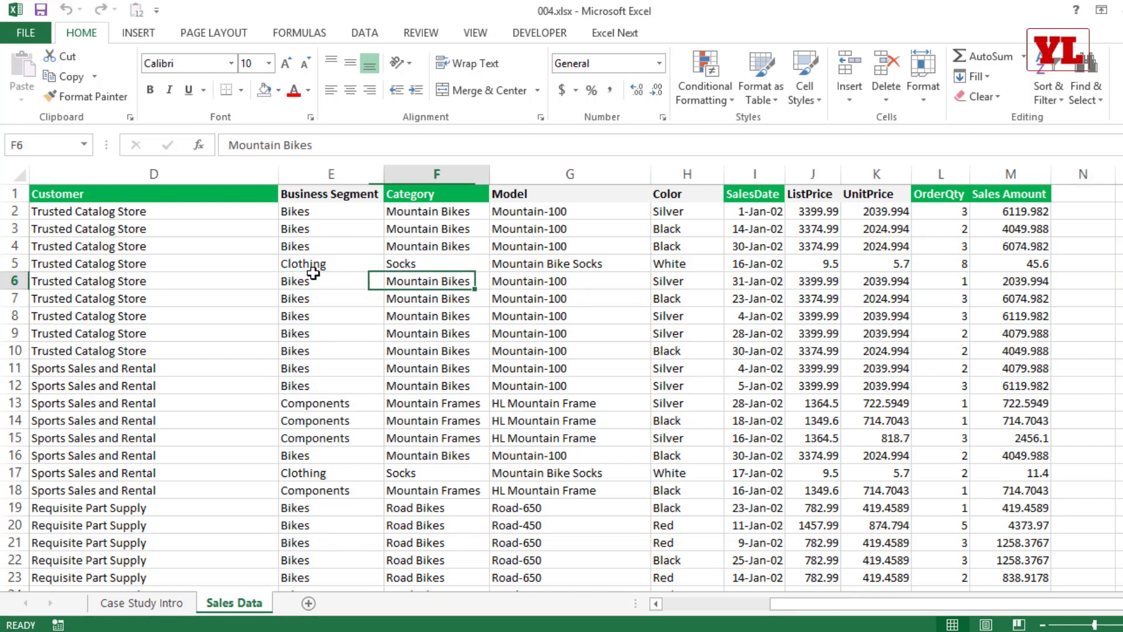
{"action": "key", "text": "Right"}
{"action": "key", "text": "Right"}
{"action": "key", "text": "Right"}
{"action": "key", "text": "Right"}
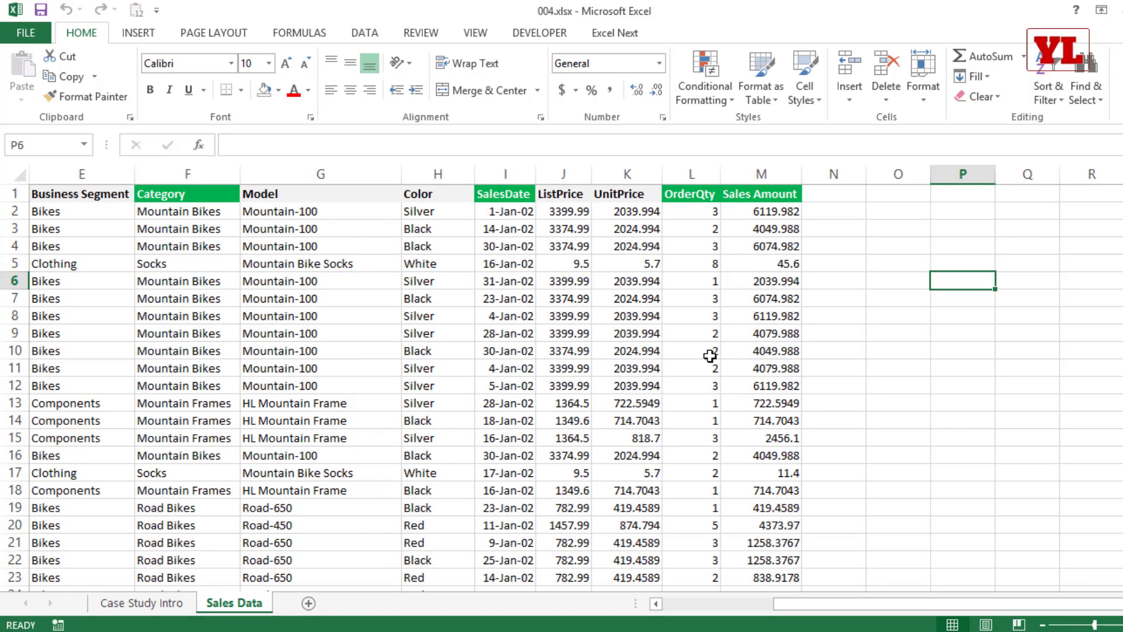
Add the column heading DAY in N1, directly after the Sales Amount column.
{"action": "scroll", "coordinate": [710, 356], "scroll_direction": "up", "scroll_amount": 3, "text": "ctrl"}
{"action": "left_click", "coordinate": [906, 202]}
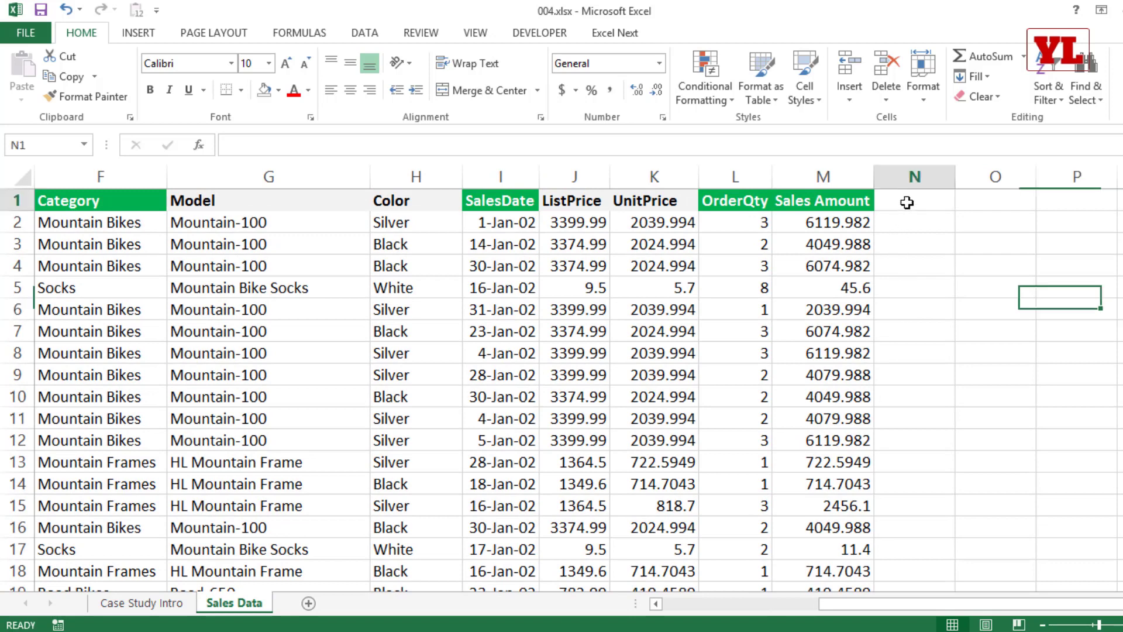
{"action": "type", "text": "TEX"}
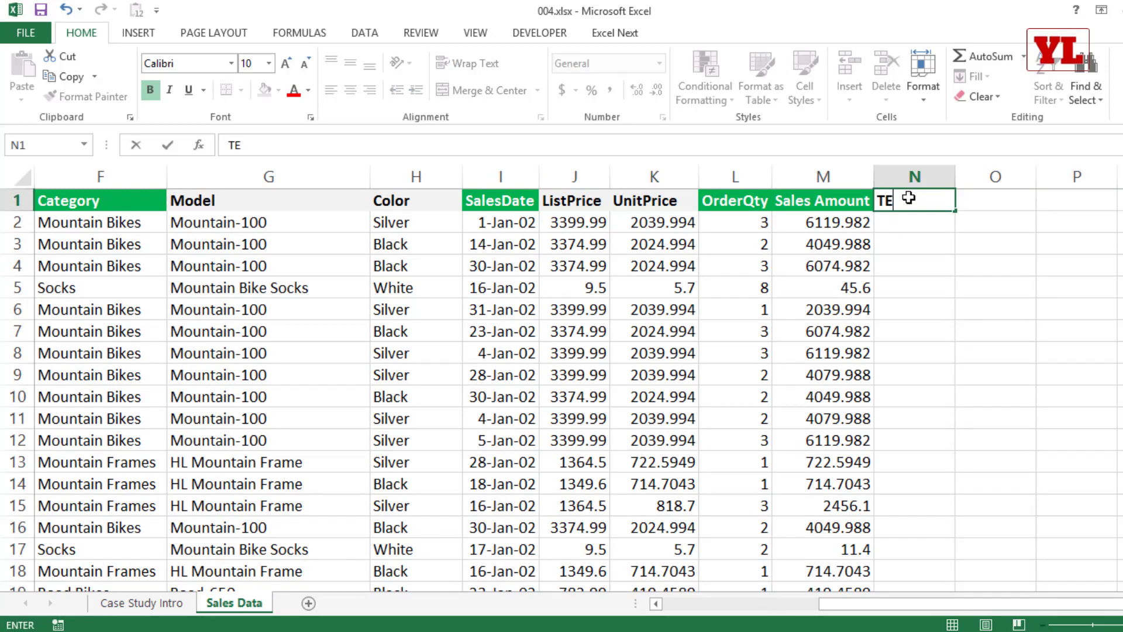
{"action": "key", "text": "BackSpace"}
{"action": "key", "text": "BackSpace"}
{"action": "key", "text": "BackSpace"}
{"action": "type", "text": "DAY"}
{"action": "key", "text": "Tab"}
Fill cell N2, the first cell under the DAY heading, with yellow.
{"action": "left_click", "coordinate": [913, 222]}
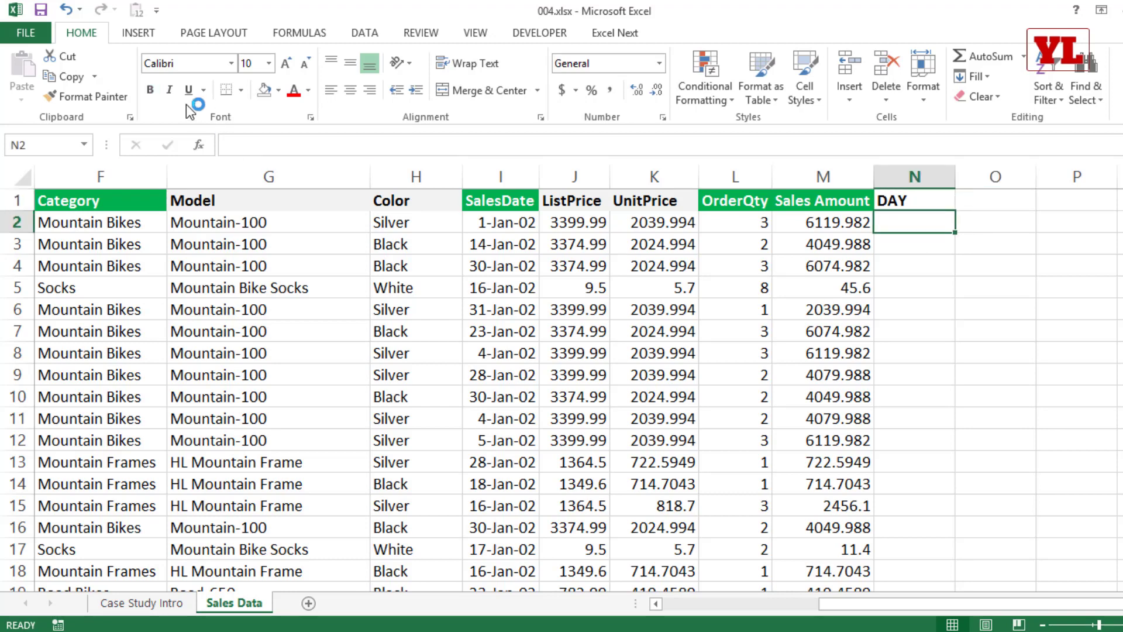
{"action": "left_click", "coordinate": [279, 90]}
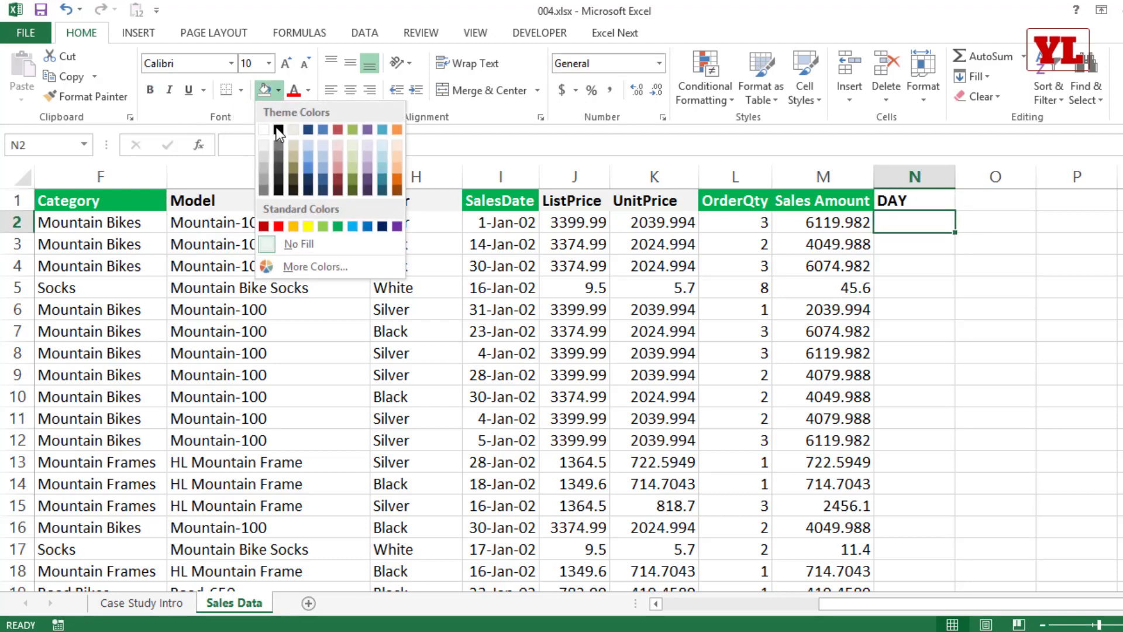
{"action": "left_click", "coordinate": [307, 227]}
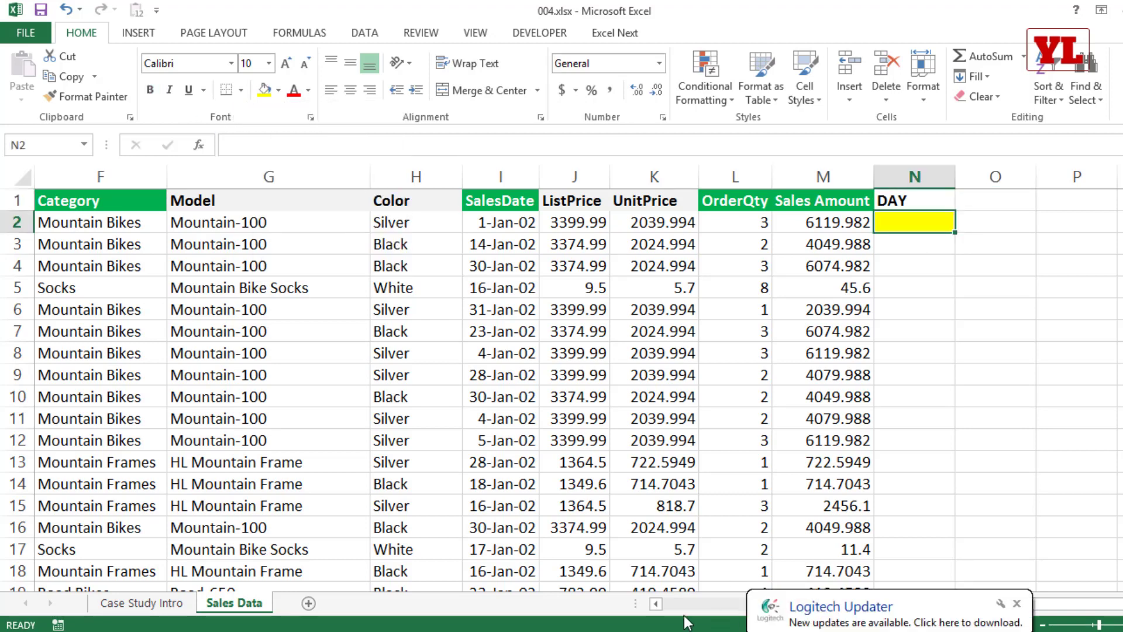
Enter the formula =TEXT(I2,"dddd") in N2 to return the weekday name of the sales date.
{"action": "scroll", "coordinate": [561, 380], "scroll_direction": "right", "scroll_amount": 3}
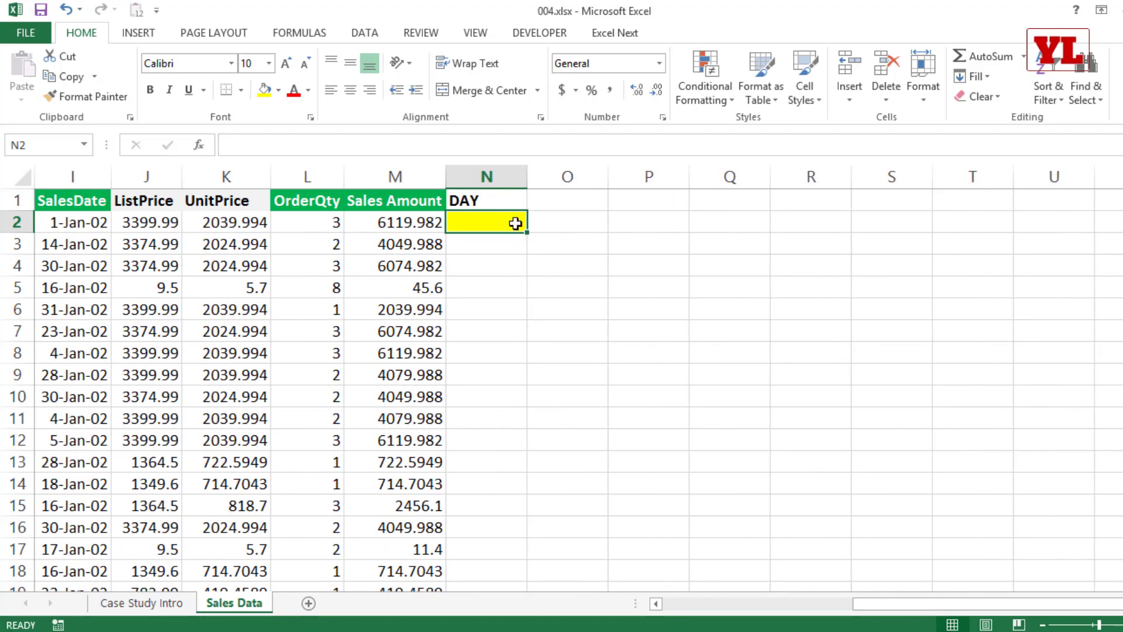
{"action": "type", "text": "="}
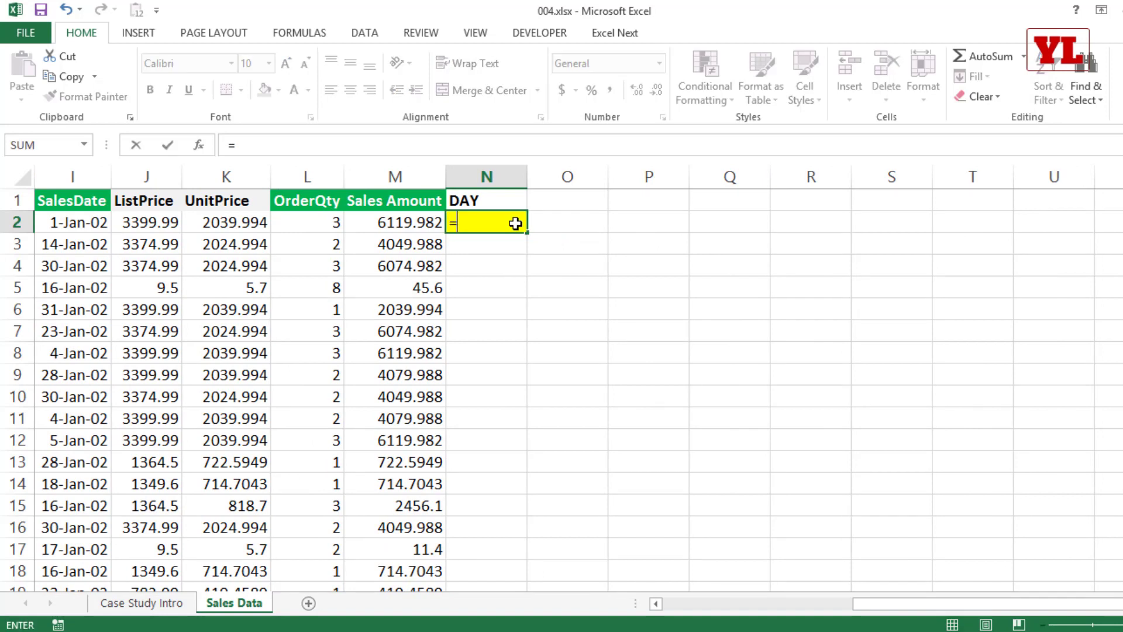
{"action": "type", "text": "text"}
{"action": "key", "text": "Tab"}
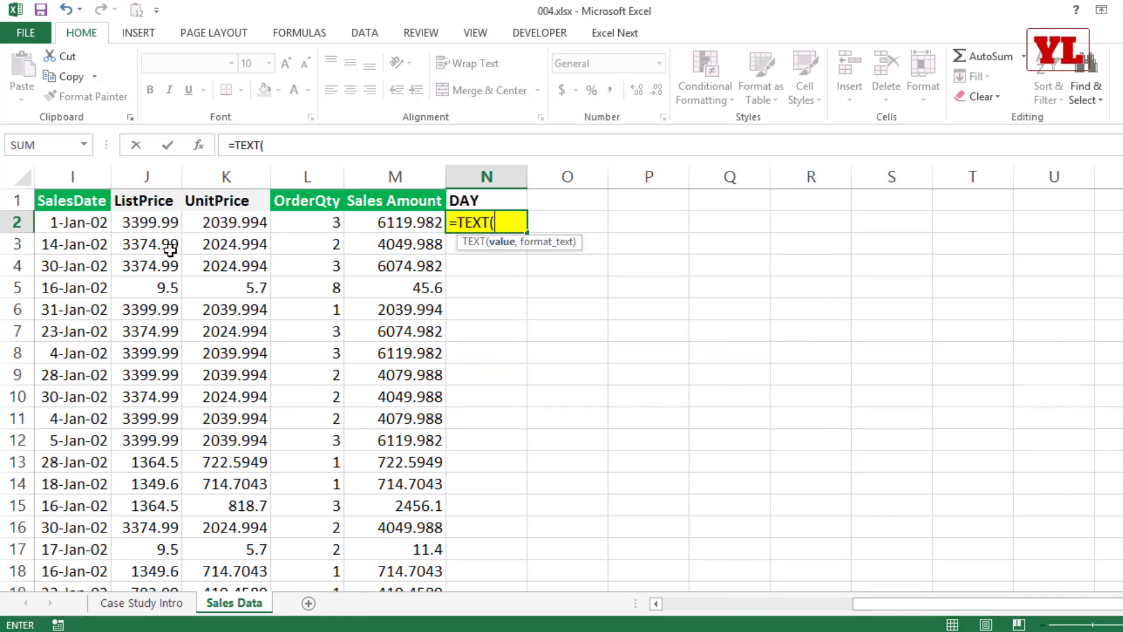
{"action": "left_click", "coordinate": [72, 222]}
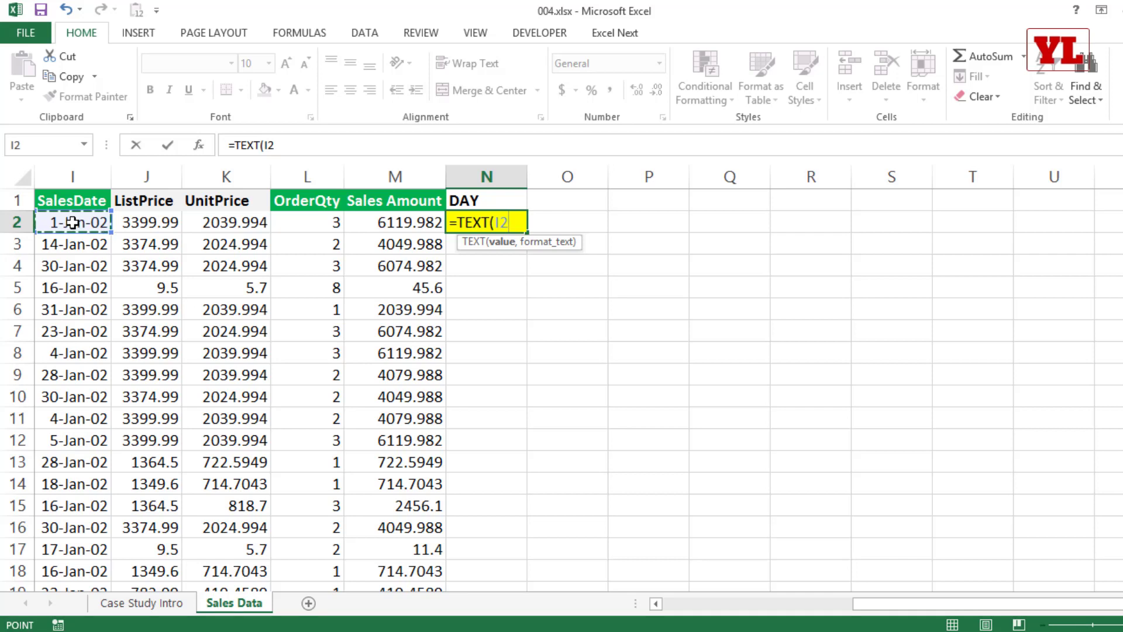
{"action": "type", "text": ",\""}
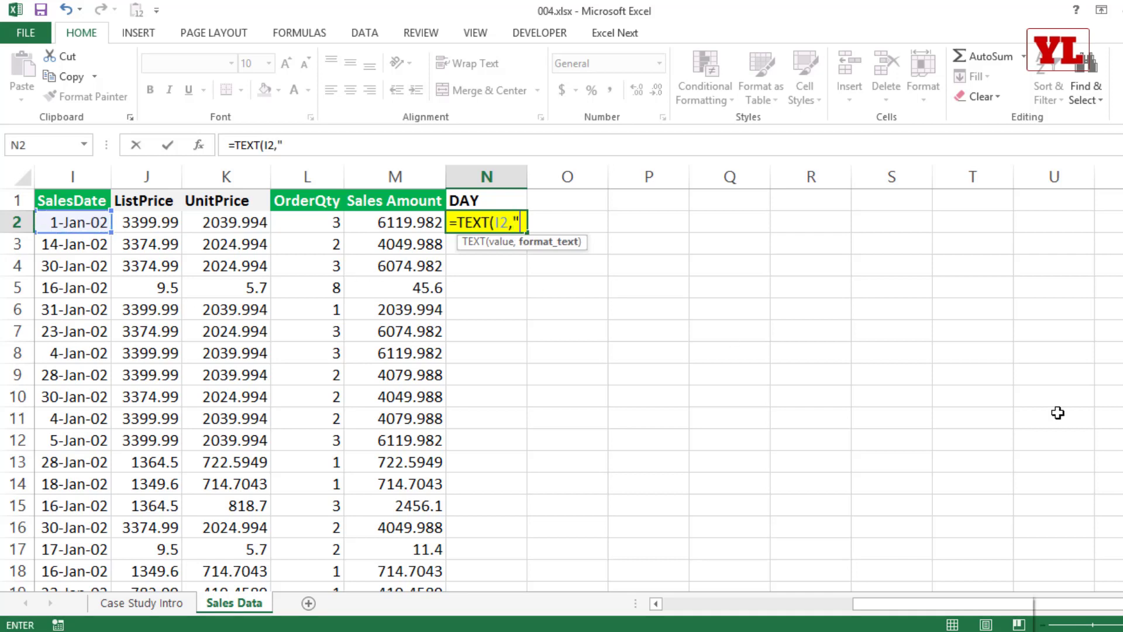
{"action": "type", "text": "d"}
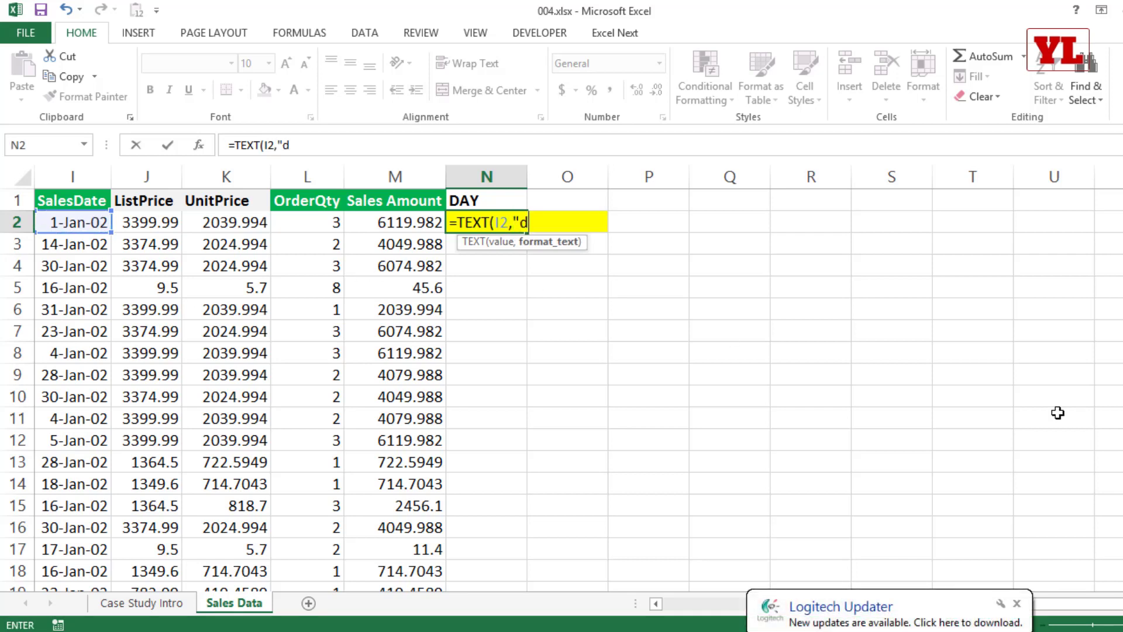
{"action": "type", "text": "ddd\""}
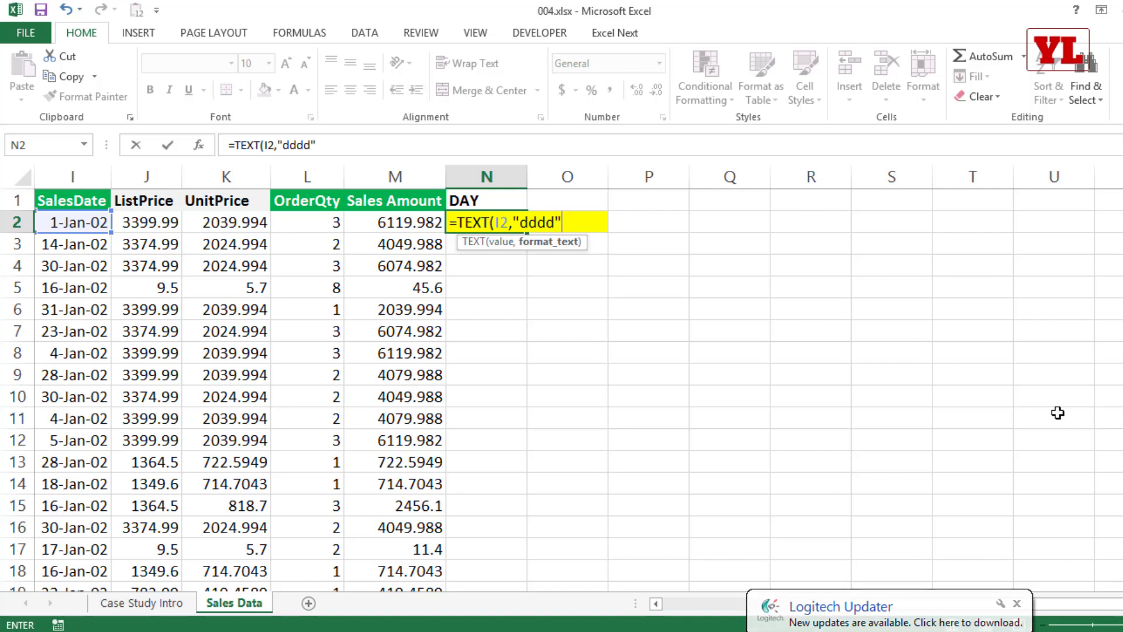
{"action": "type", "text": ")"}
{"action": "key", "text": "Return"}
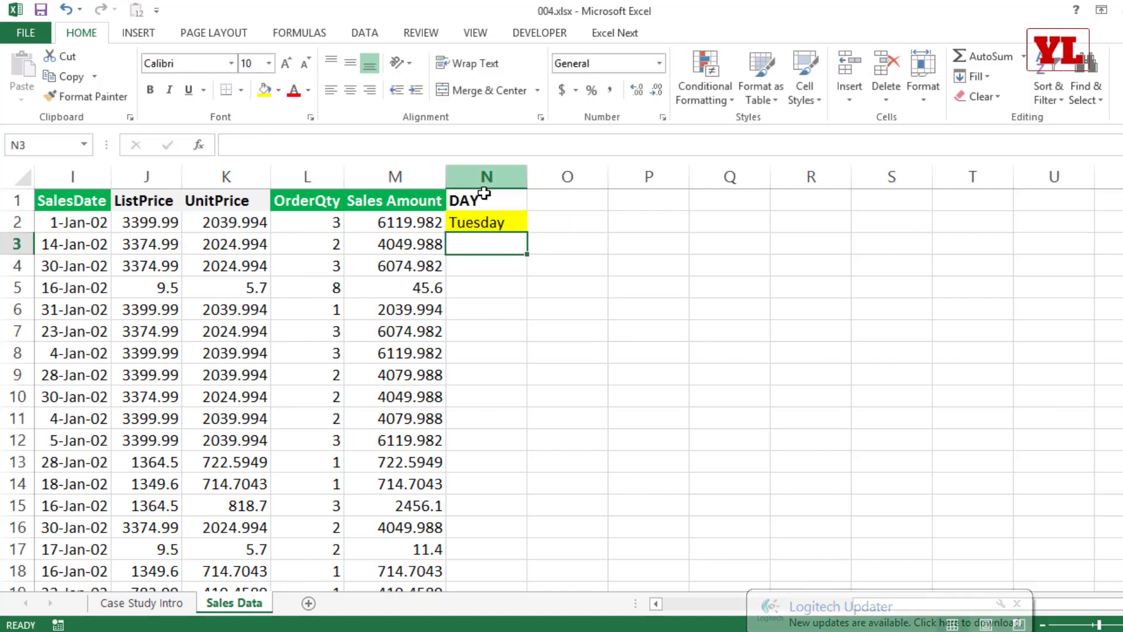
Copy the weekday formula from N2 down the whole DAY column and widen the column slightly.
{"action": "left_click", "coordinate": [497, 221]}
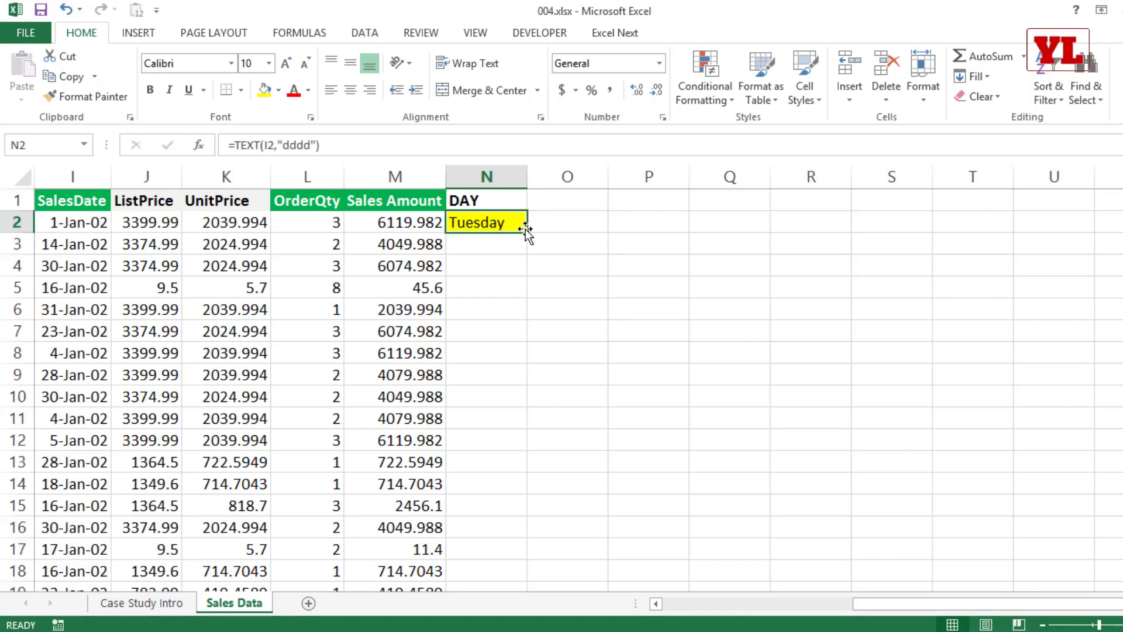
{"action": "double_click", "coordinate": [526, 230]}
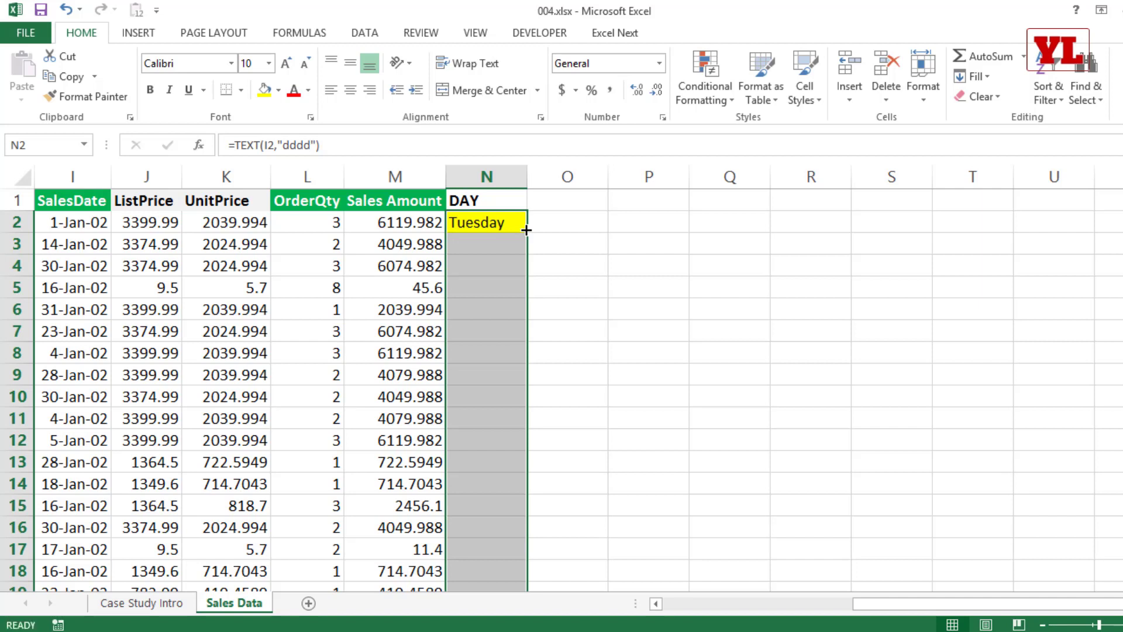
{"action": "left_click_drag", "start_coordinate": [527, 177], "coordinate": [541, 177]}
Compare the sales date in I2 with the weekday formula in N2.
{"action": "left_click", "coordinate": [80, 221]}
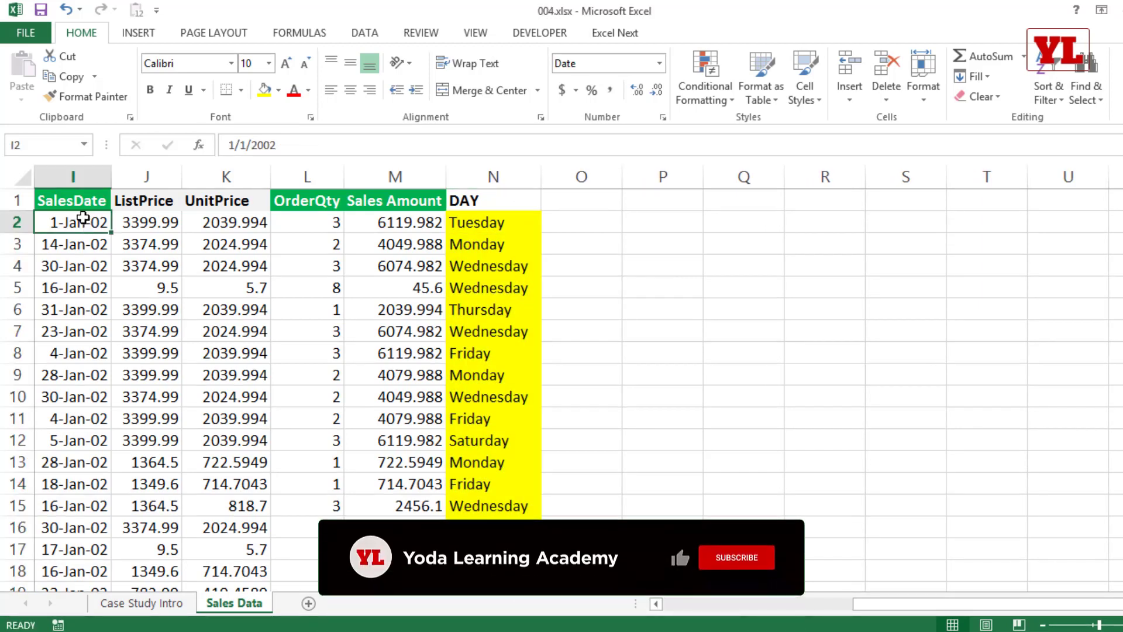
{"action": "double_click", "coordinate": [82, 221]}
{"action": "key", "text": "Escape"}
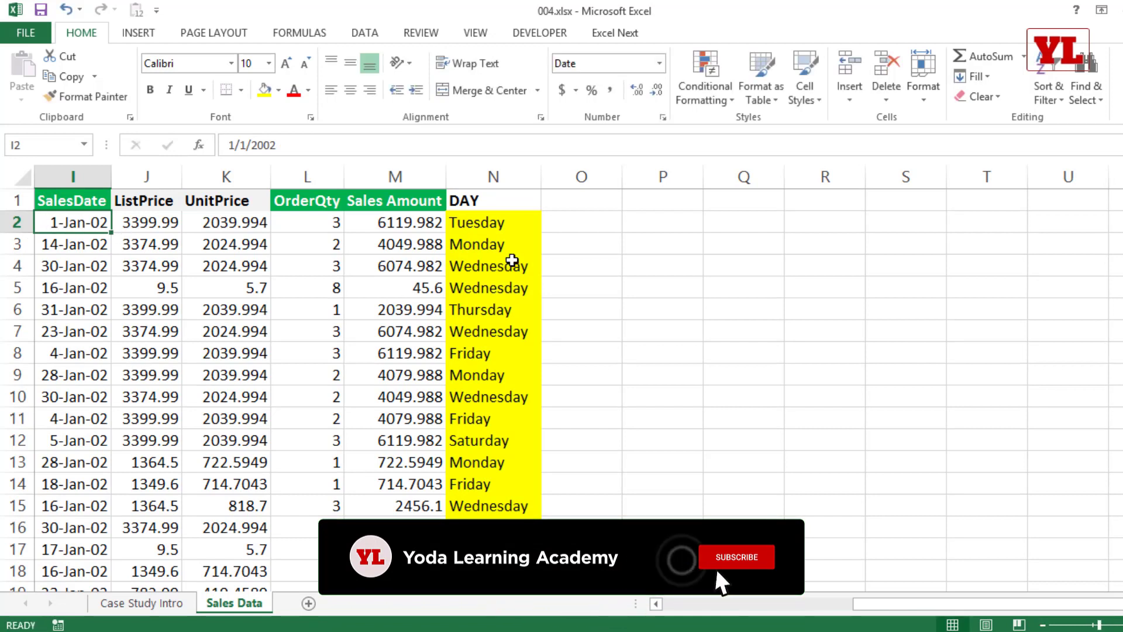
{"action": "left_click", "coordinate": [499, 222]}
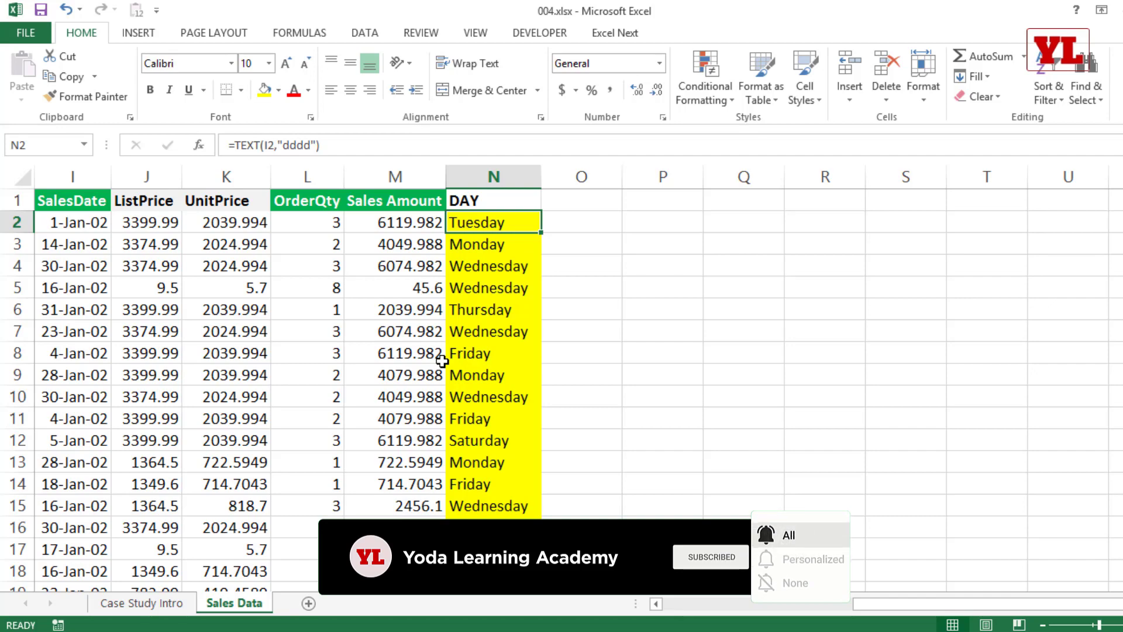
Insert a PivotTable on a new worksheet from the entire Sales Data table, including the DAY column.
{"action": "key", "text": "ctrl+a"}
{"action": "left_click", "coordinate": [138, 33]}
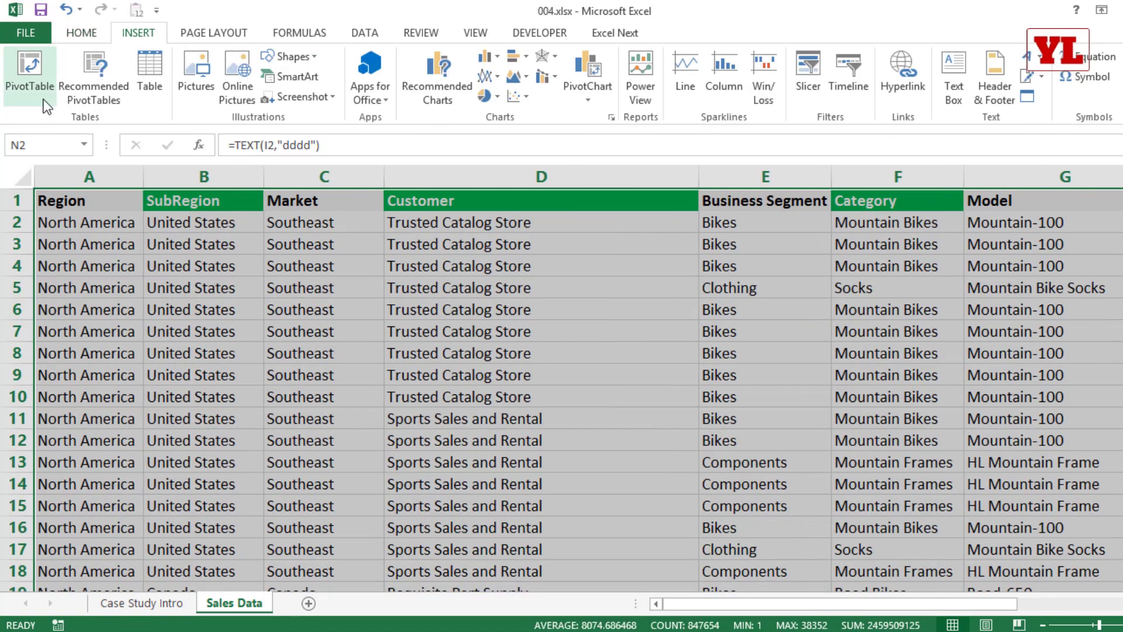
{"action": "left_click", "coordinate": [30, 73]}
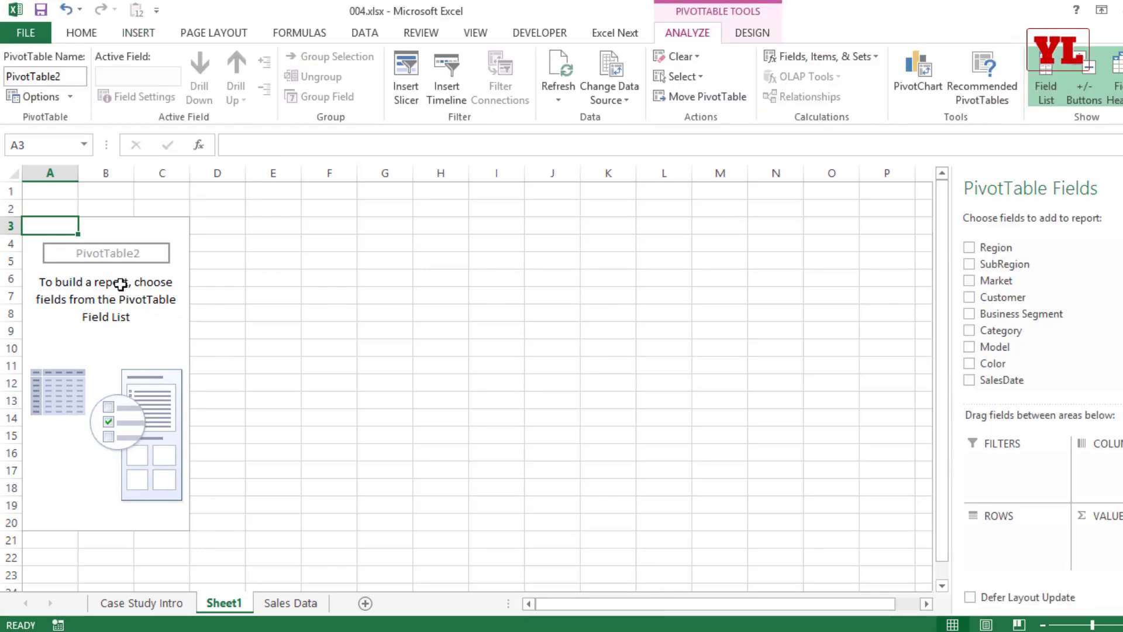
Enable the Classic PivotTable layout for the new empty PivotTable in its display options.
{"action": "left_click", "coordinate": [112, 270]}
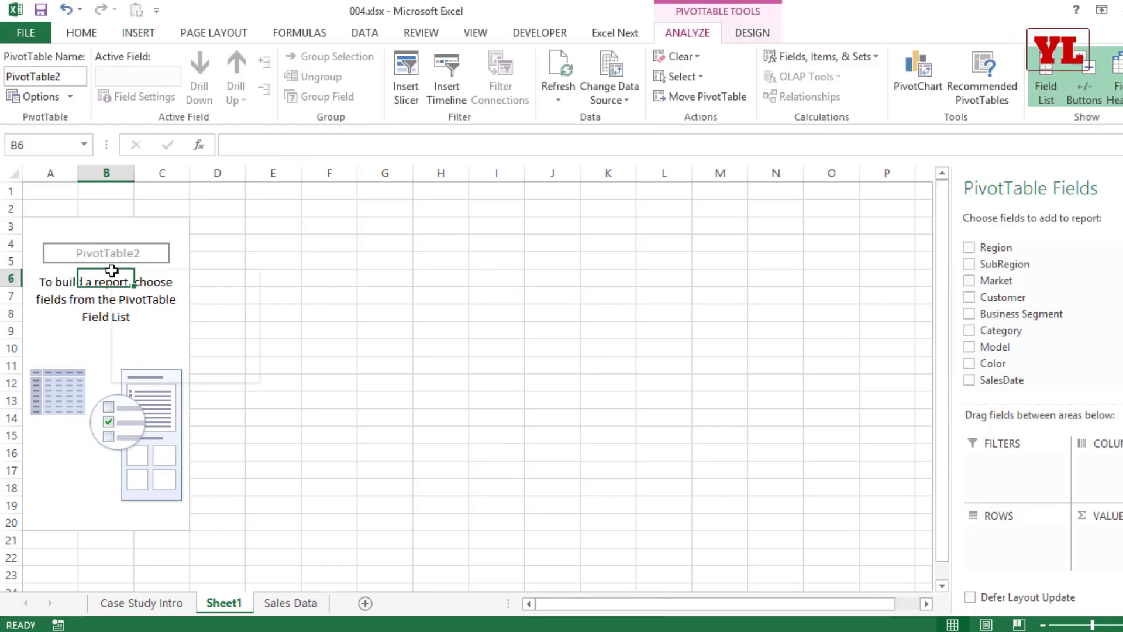
{"action": "right_click", "coordinate": [111, 270]}
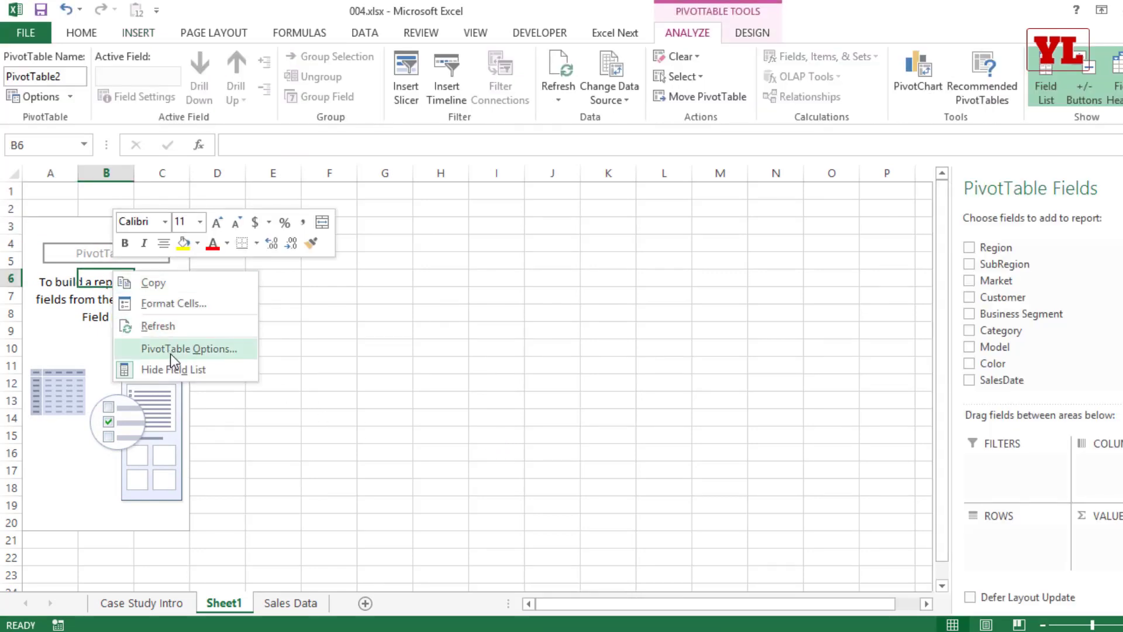
{"action": "left_click", "coordinate": [170, 349]}
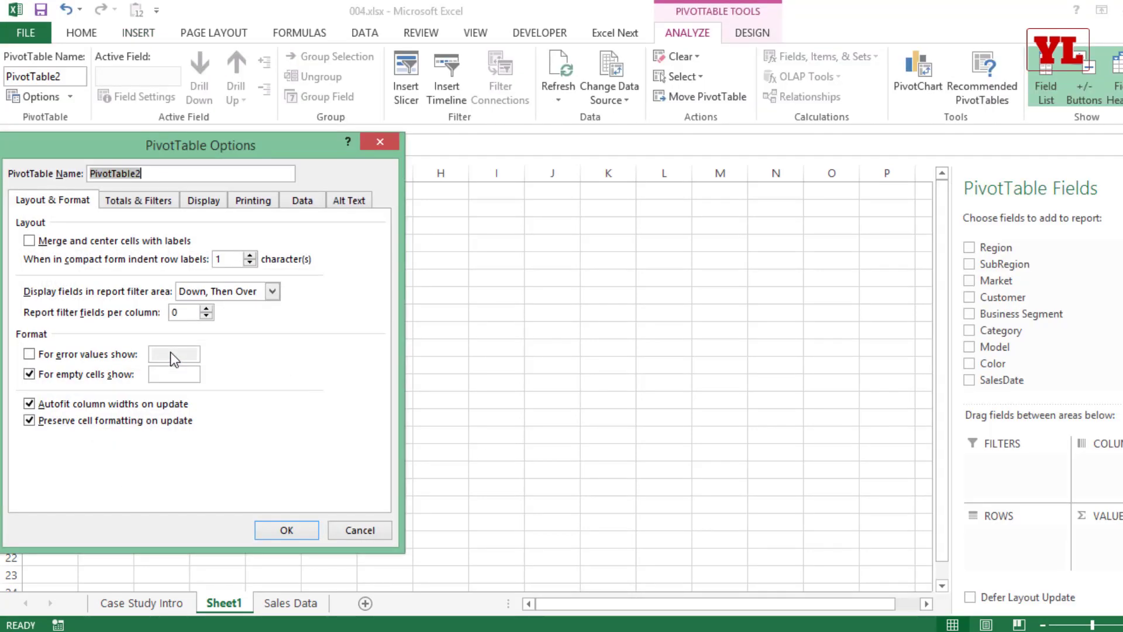
{"action": "left_click", "coordinate": [203, 200]}
{"action": "left_click", "coordinate": [120, 330]}
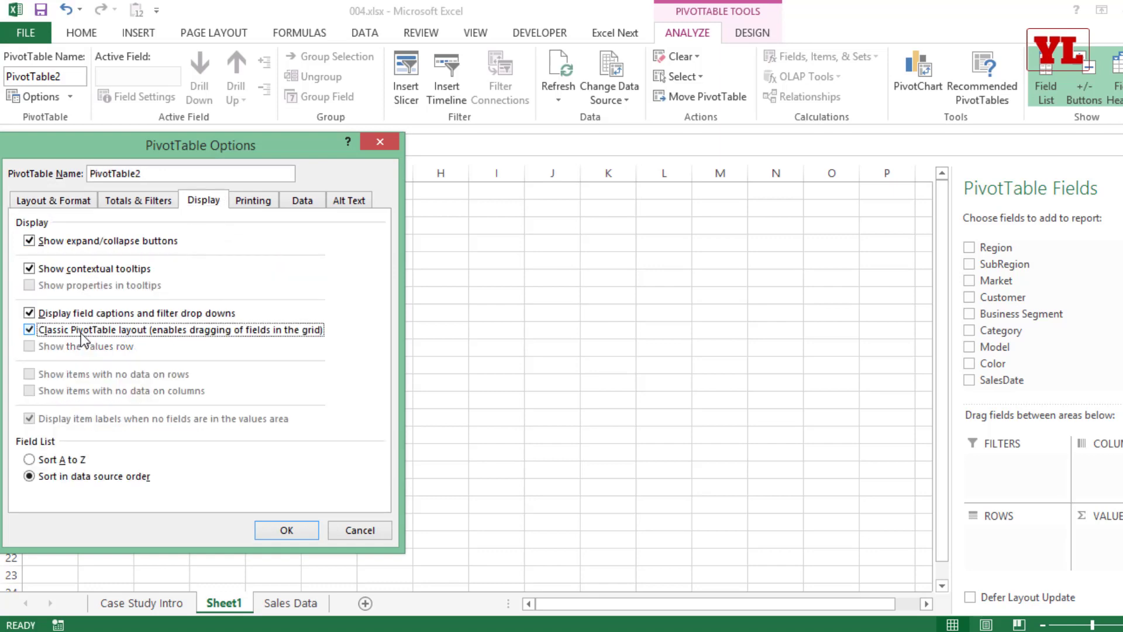
{"action": "left_click", "coordinate": [287, 531]}
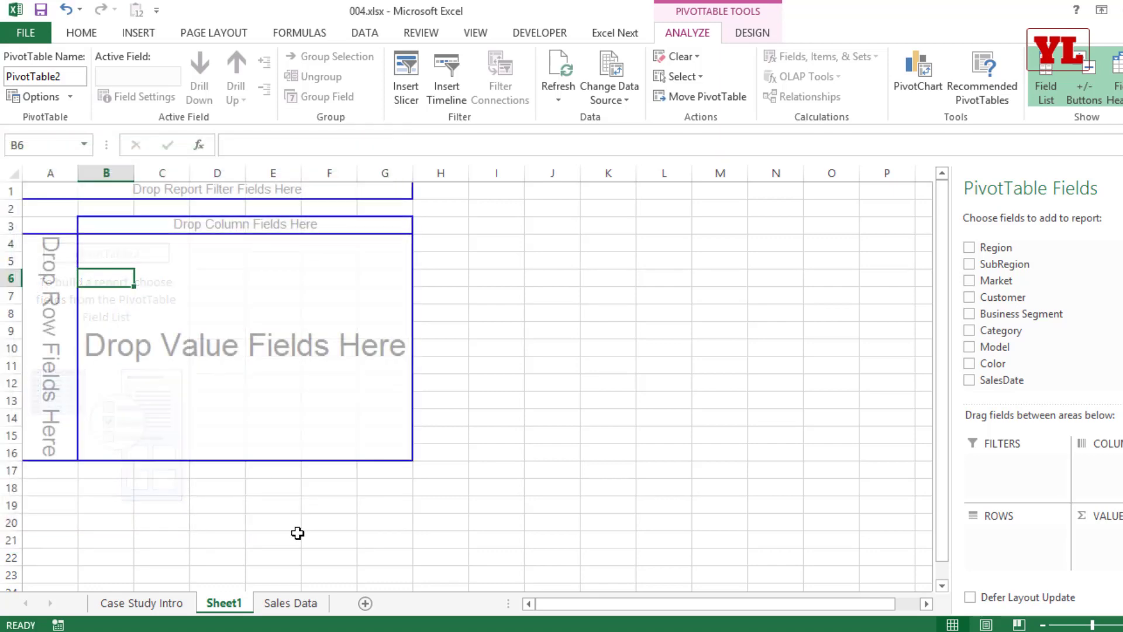
Place the DAY field in the PivotTable's row area and Sales Amount in its values area.
{"action": "scroll", "coordinate": [995, 328], "scroll_direction": "down", "scroll_amount": 2}
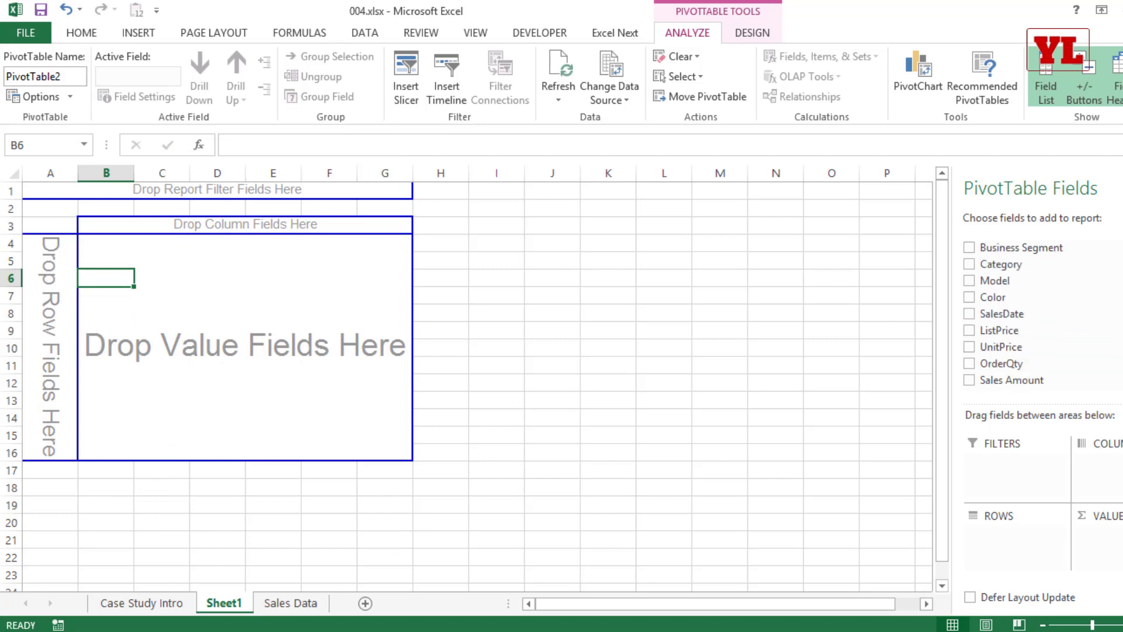
{"action": "left_click_drag", "start_coordinate": [990, 357], "coordinate": [59, 324]}
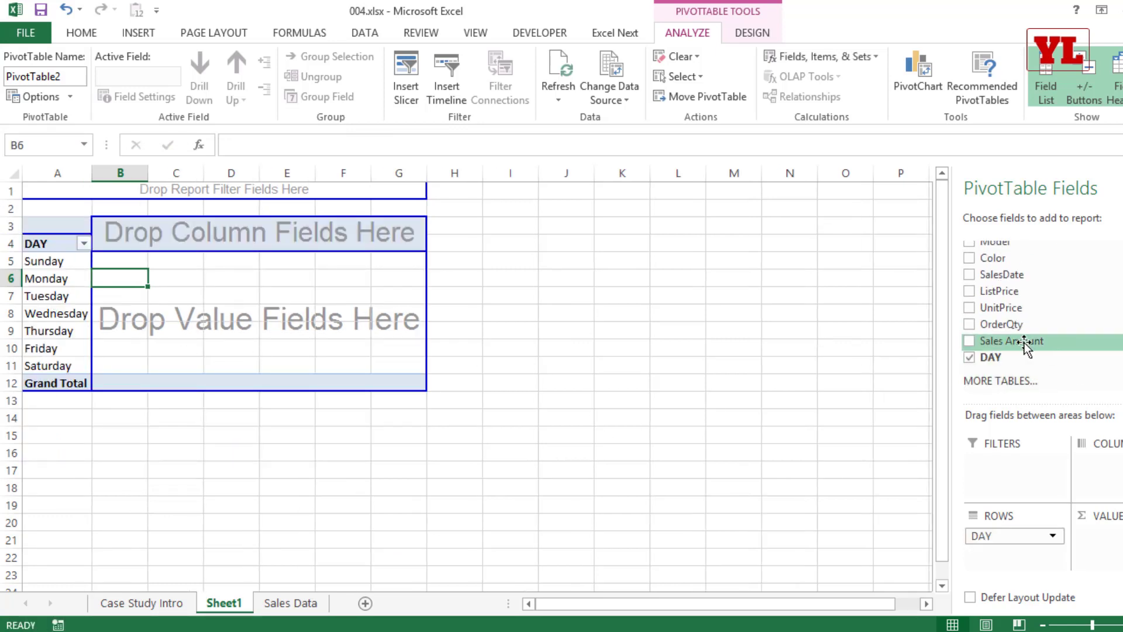
{"action": "left_click_drag", "start_coordinate": [1020, 341], "coordinate": [209, 321]}
Format the pivot totals in B5:B12 with thousands separators and no decimal places.
{"action": "left_click_drag", "start_coordinate": [193, 253], "coordinate": [193, 383]}
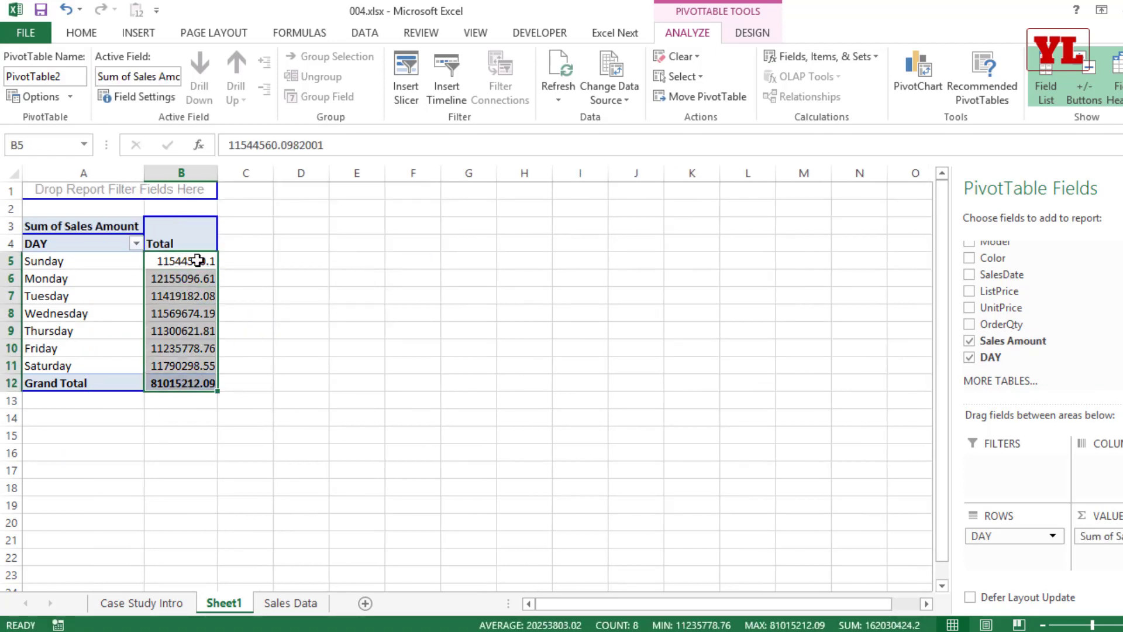
{"action": "left_click", "coordinate": [85, 35]}
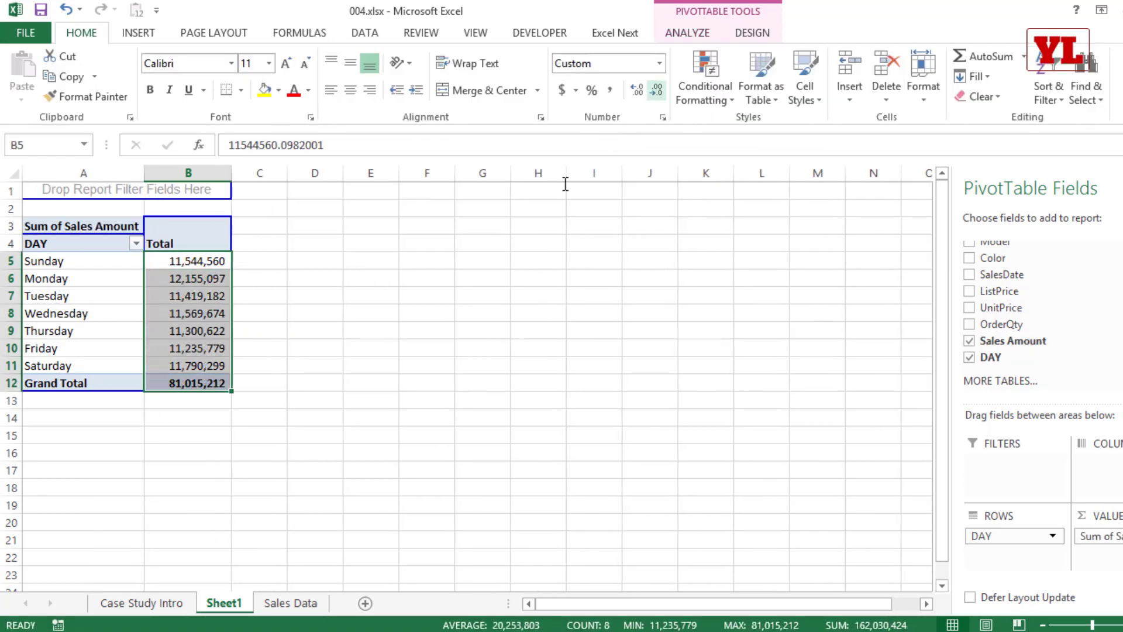
{"action": "left_click", "coordinate": [386, 264]}
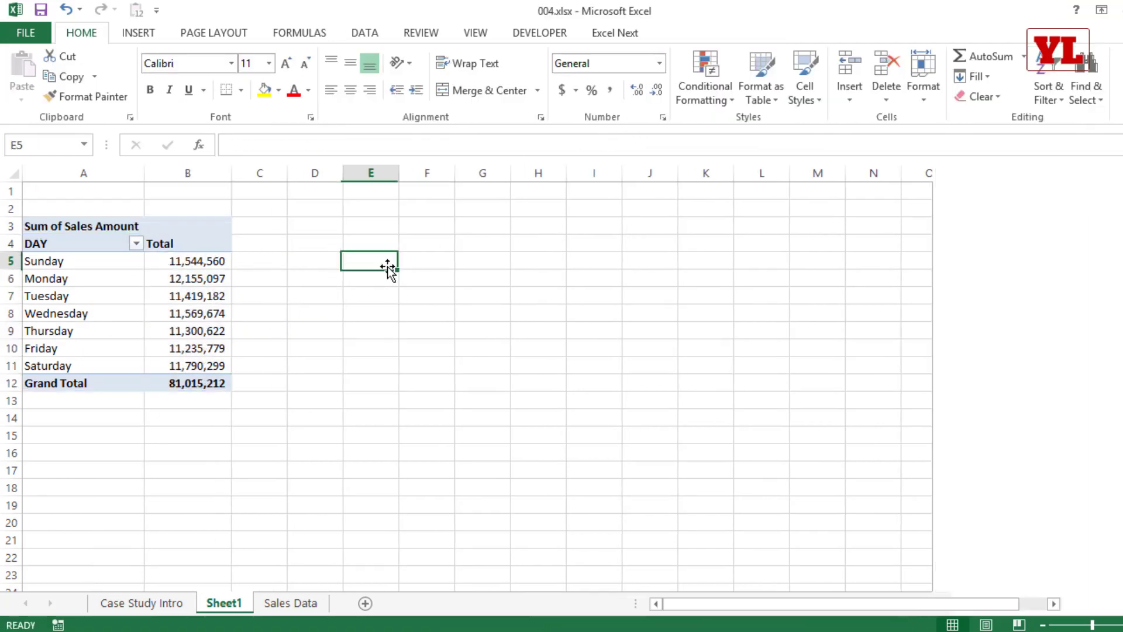
Examine the Sales Amount totals for each weekday from Sunday to Saturday in the PivotTable.
{"action": "left_click", "coordinate": [199, 327]}
{"action": "mouse_move", "coordinate": [179, 261]}
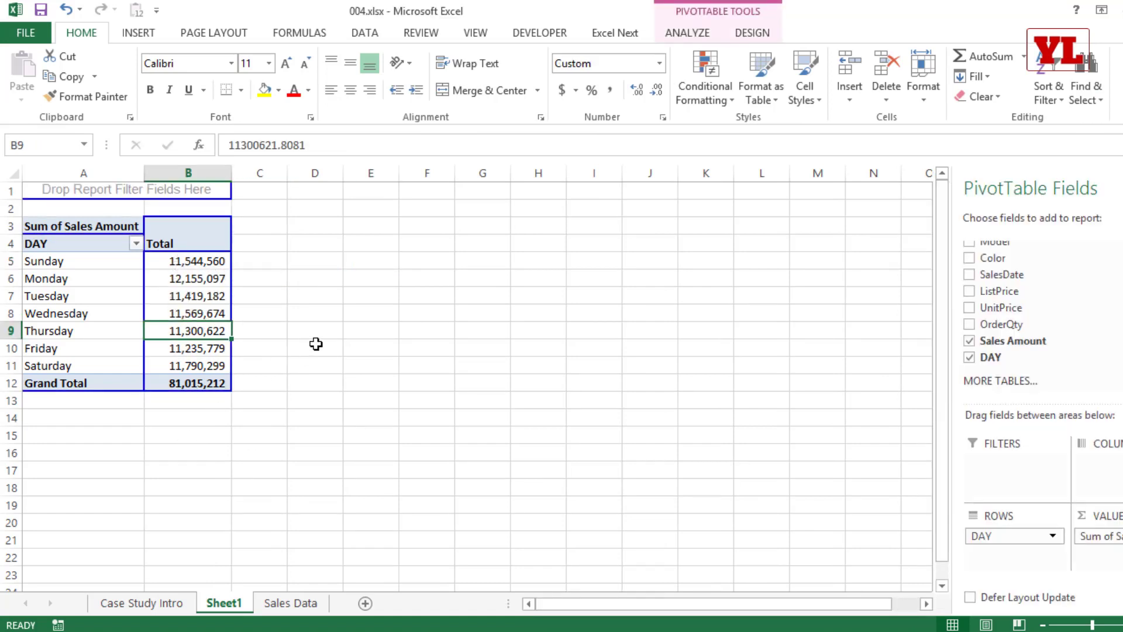
{"action": "left_click", "coordinate": [323, 297]}
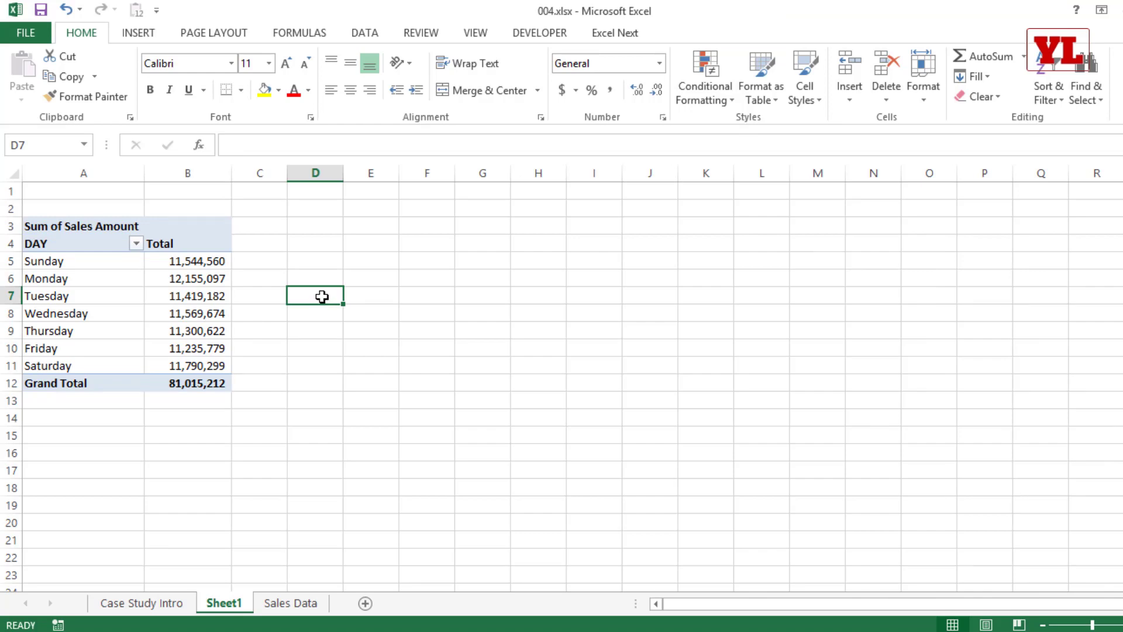
{"action": "key", "text": "Down"}
{"action": "key", "text": "Down"}
{"action": "key", "text": "Down"}
{"action": "key", "text": "Down"}
{"action": "key", "text": "Down"}
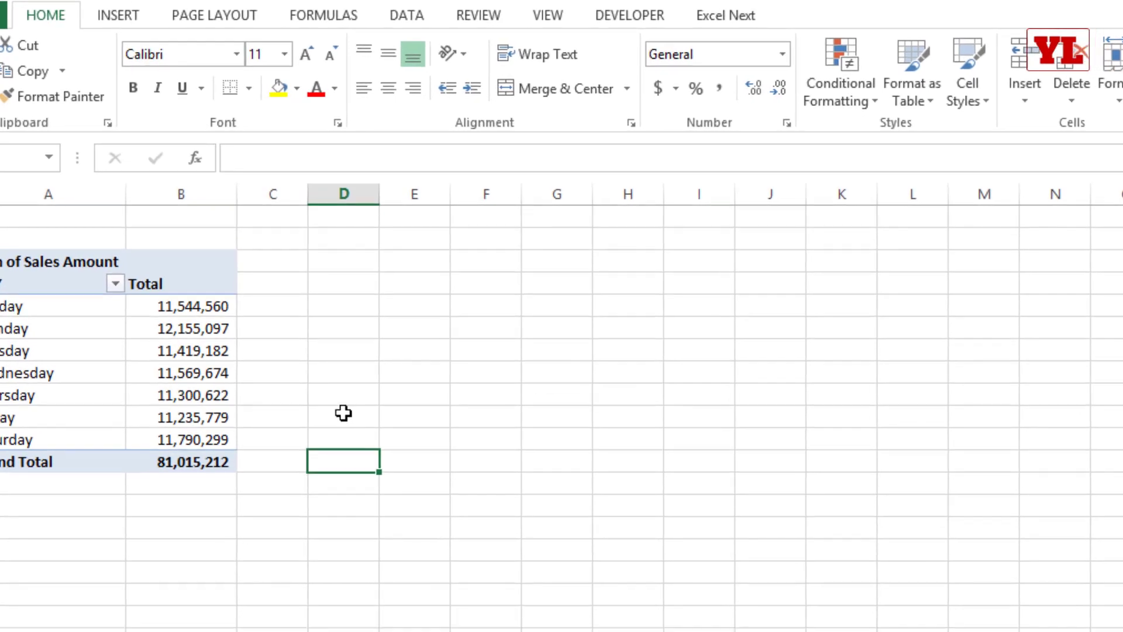
Insert a line sparkline in B13, below the Grand Total, using the weekday totals in B5:B11.
{"action": "left_click", "coordinate": [203, 485]}
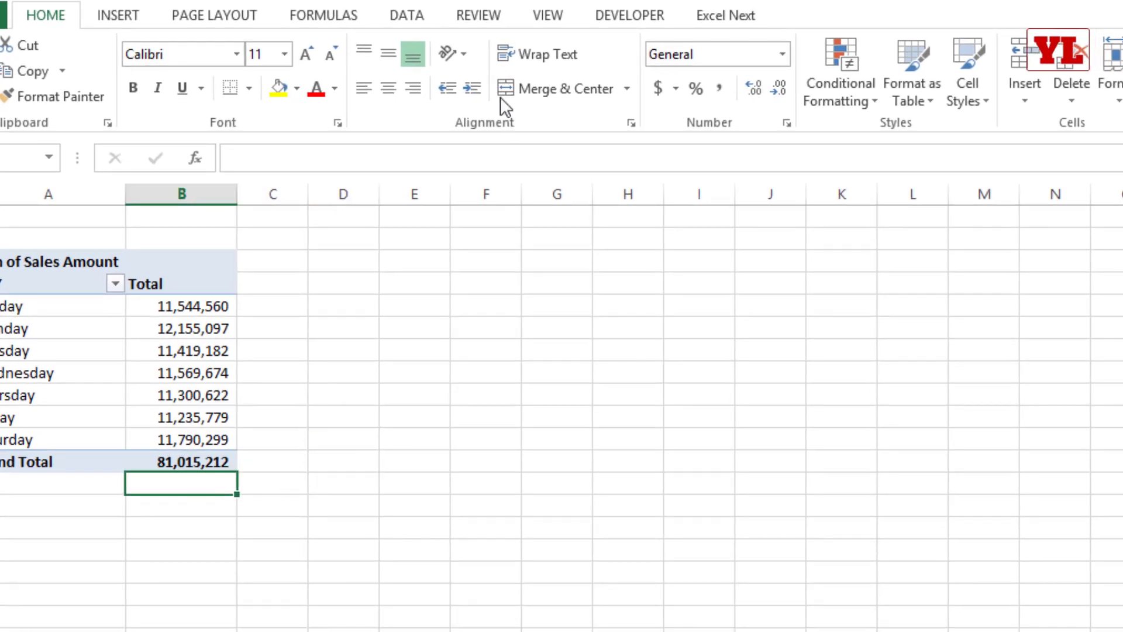
{"action": "left_click", "coordinate": [141, 16]}
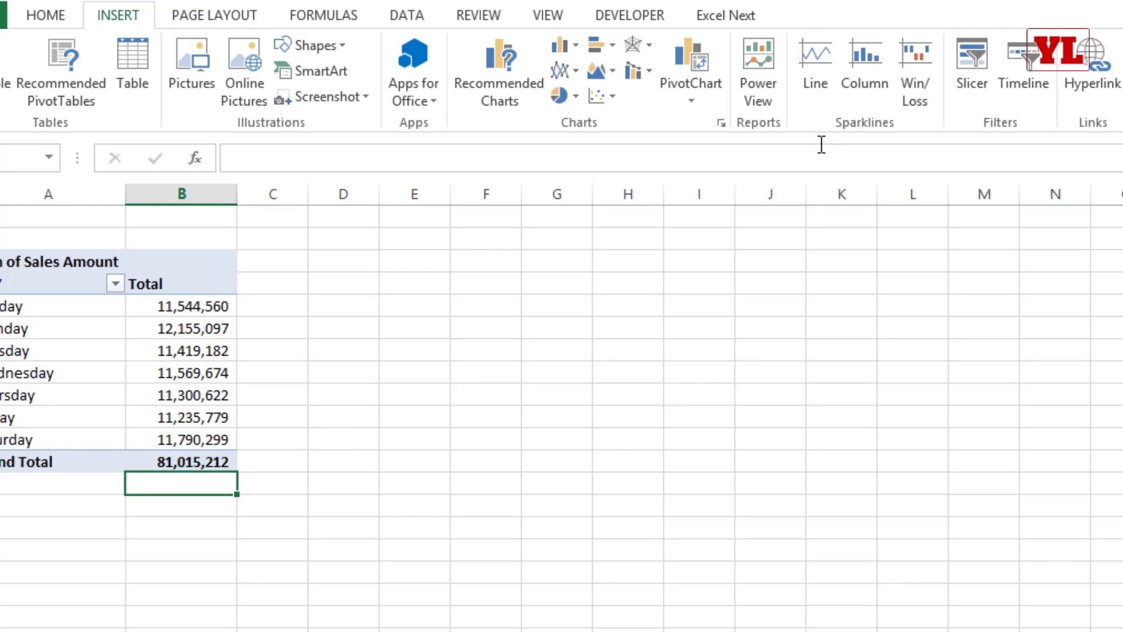
{"action": "left_click", "coordinate": [830, 75]}
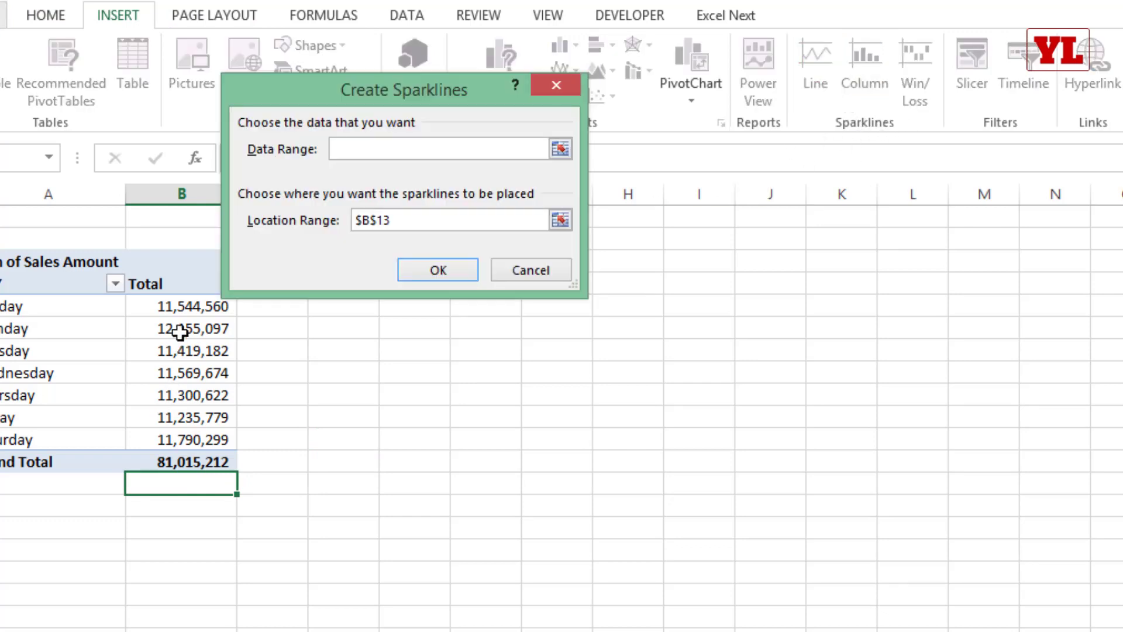
{"action": "left_click_drag", "start_coordinate": [185, 306], "coordinate": [181, 431]}
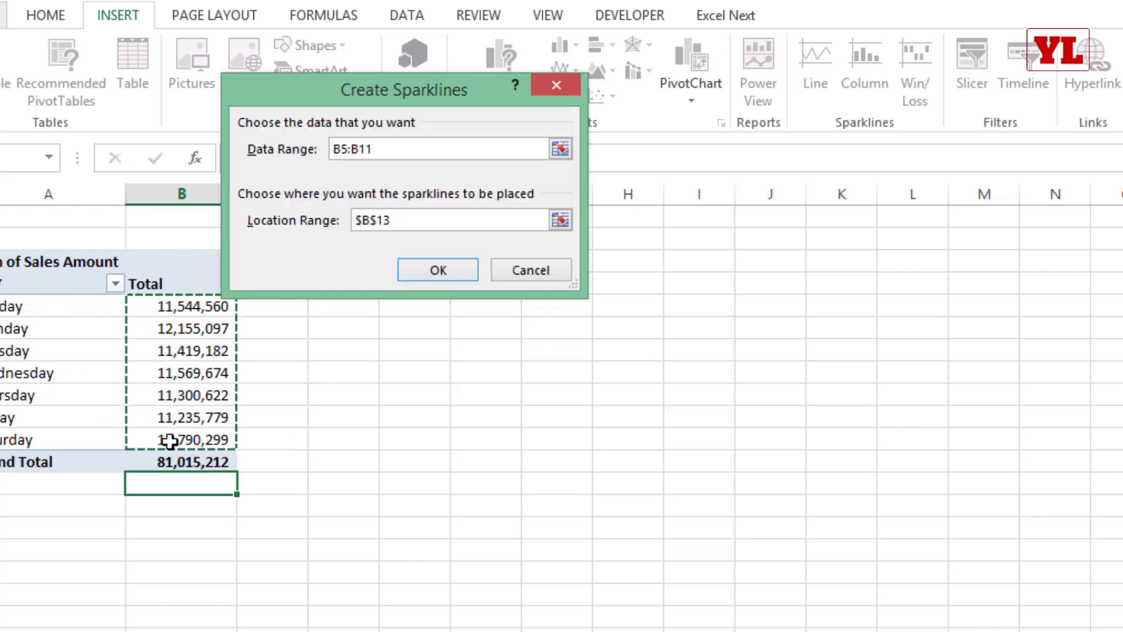
{"action": "left_click", "coordinate": [434, 271]}
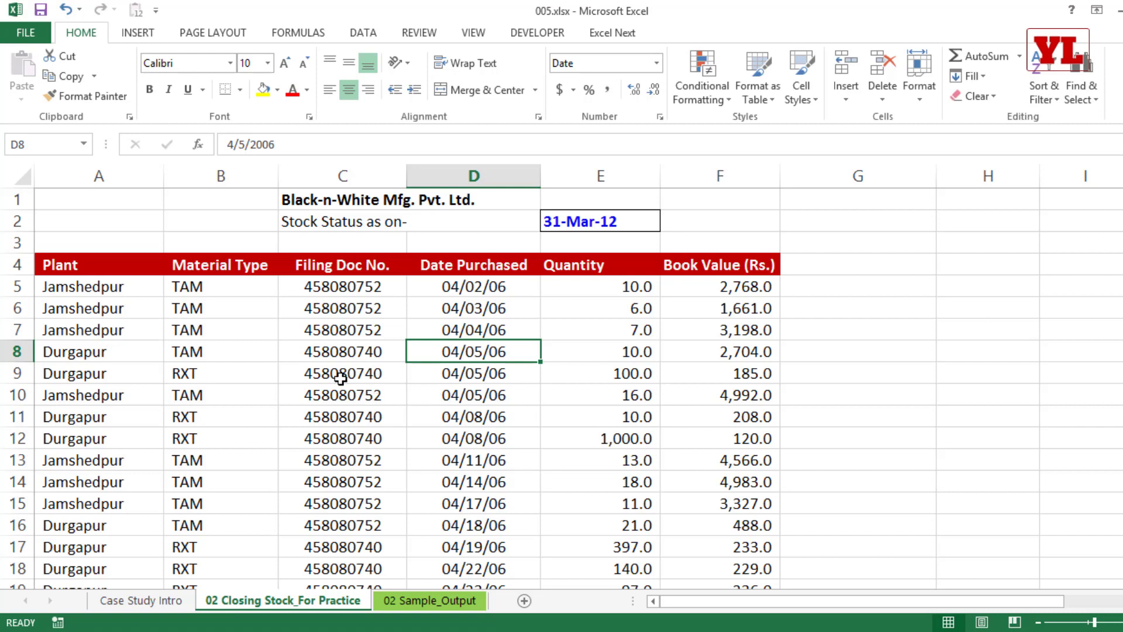
Examine the Plant, Material Type, Date Purchased, Quantity and Book Value columns of the closing stock data.
{"action": "left_click", "coordinate": [118, 310]}
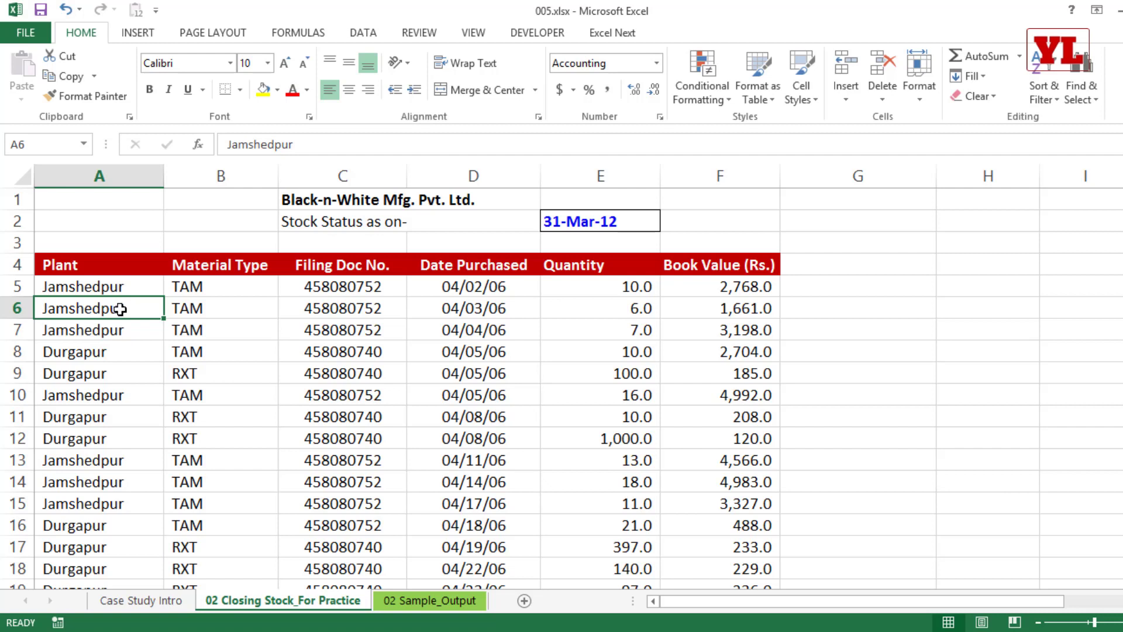
{"action": "left_click", "coordinate": [483, 298]}
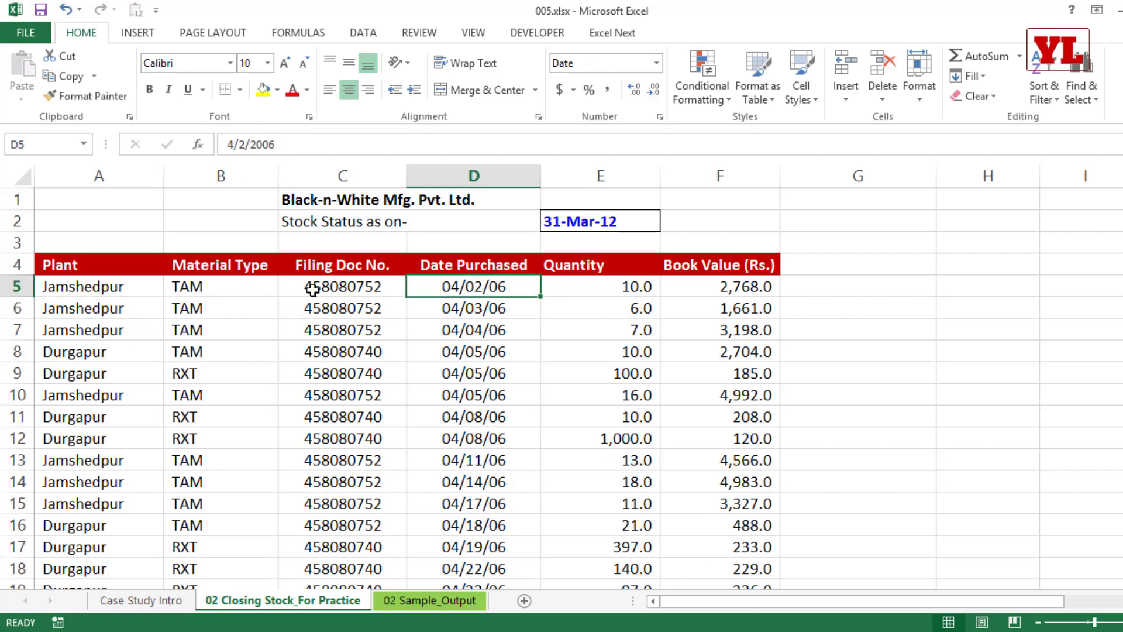
{"action": "left_click", "coordinate": [235, 289]}
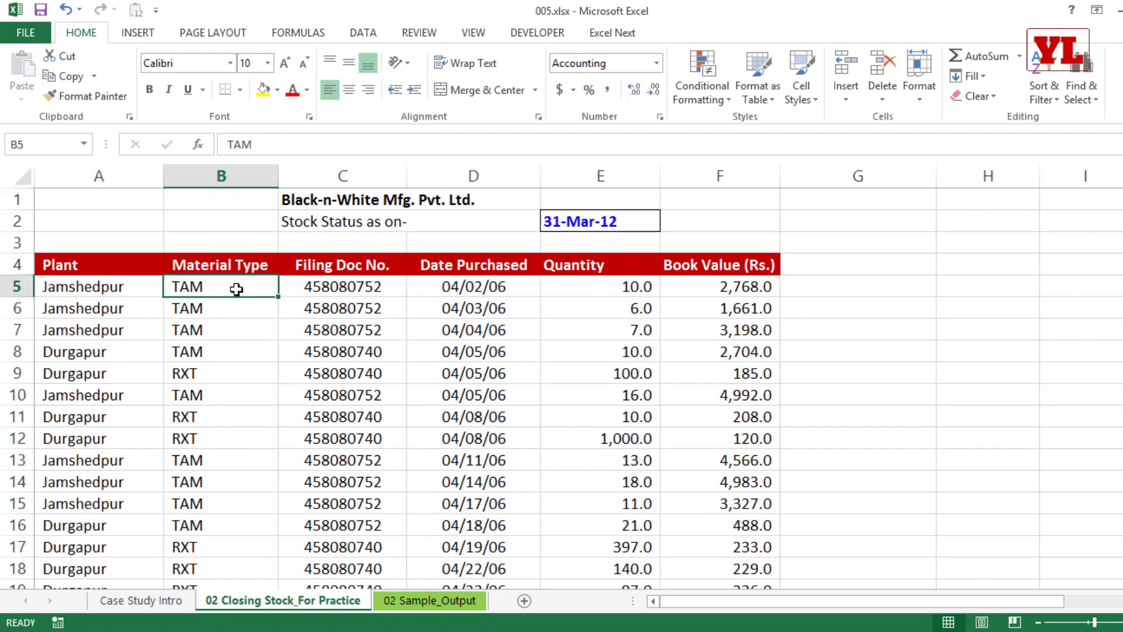
{"action": "left_click", "coordinate": [118, 284]}
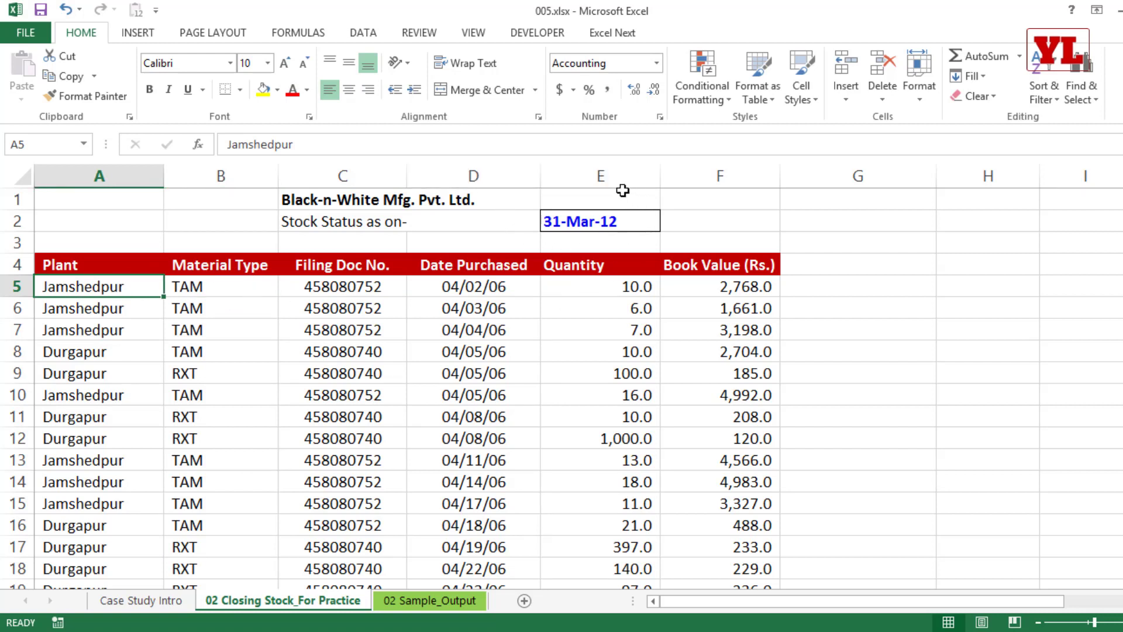
{"action": "left_click", "coordinate": [622, 286]}
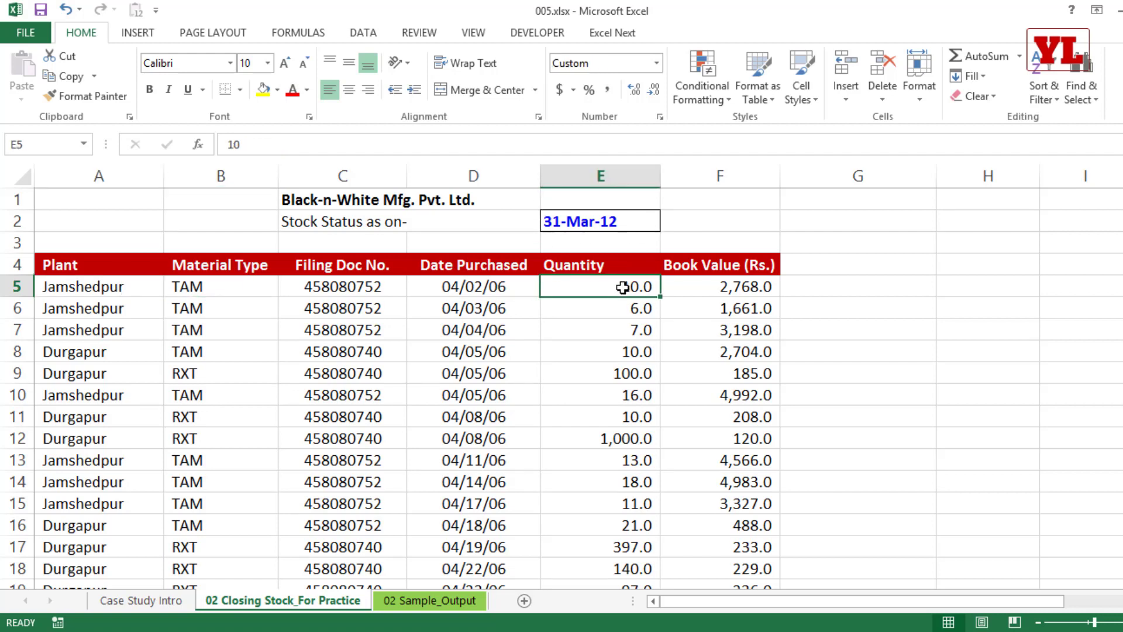
{"action": "left_click", "coordinate": [754, 284]}
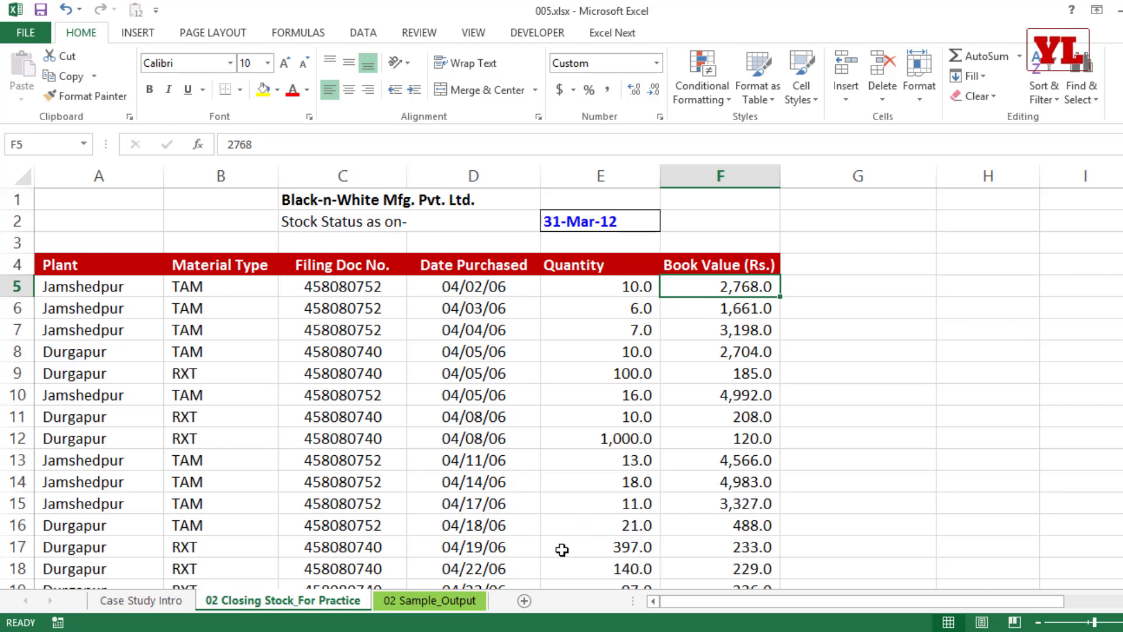
Review the three plant-wise, material type-wise and year-wise sample reports on the 02 Sample_Output sheet, with the ribbon collapsed.
{"action": "left_click", "coordinate": [461, 600]}
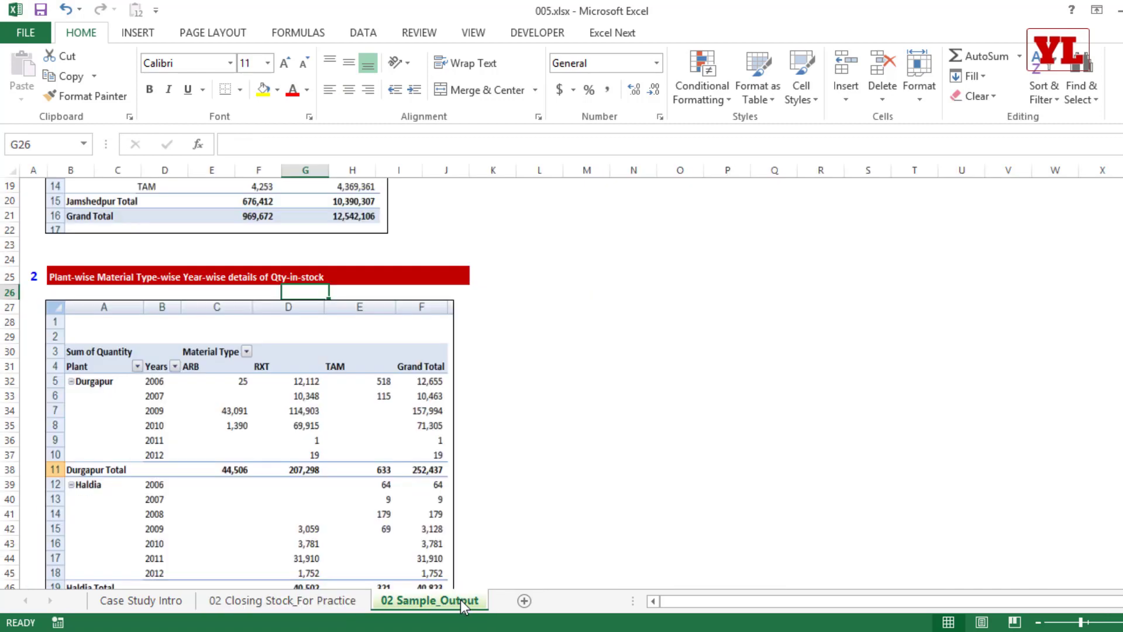
{"action": "scroll", "coordinate": [832, 369], "scroll_direction": "up", "scroll_amount": 4}
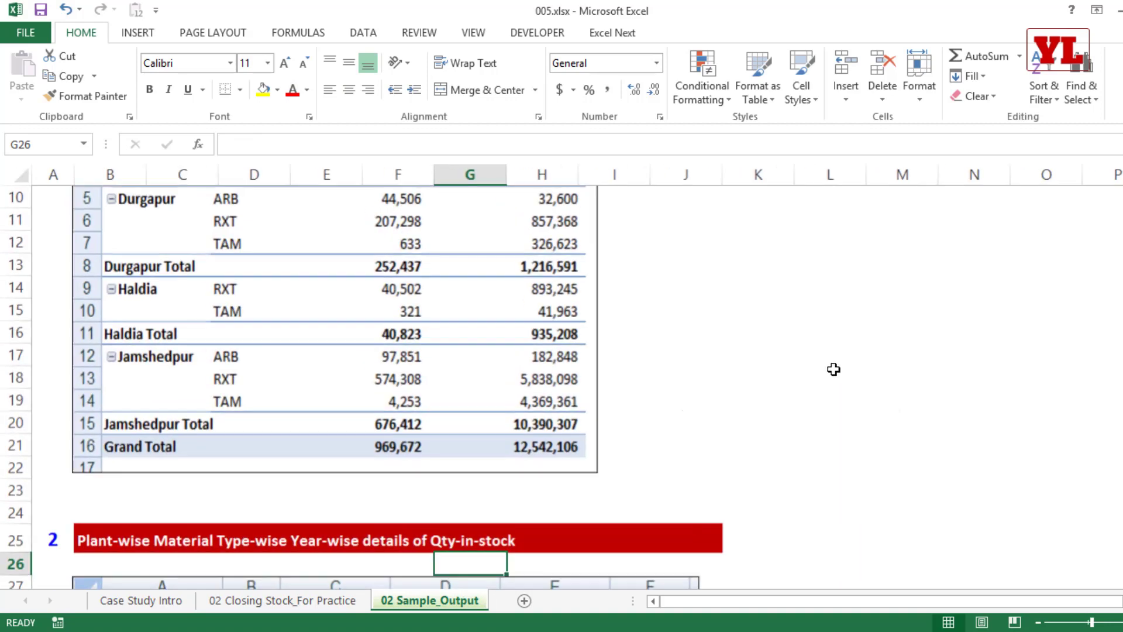
{"action": "double_click", "coordinate": [82, 32]}
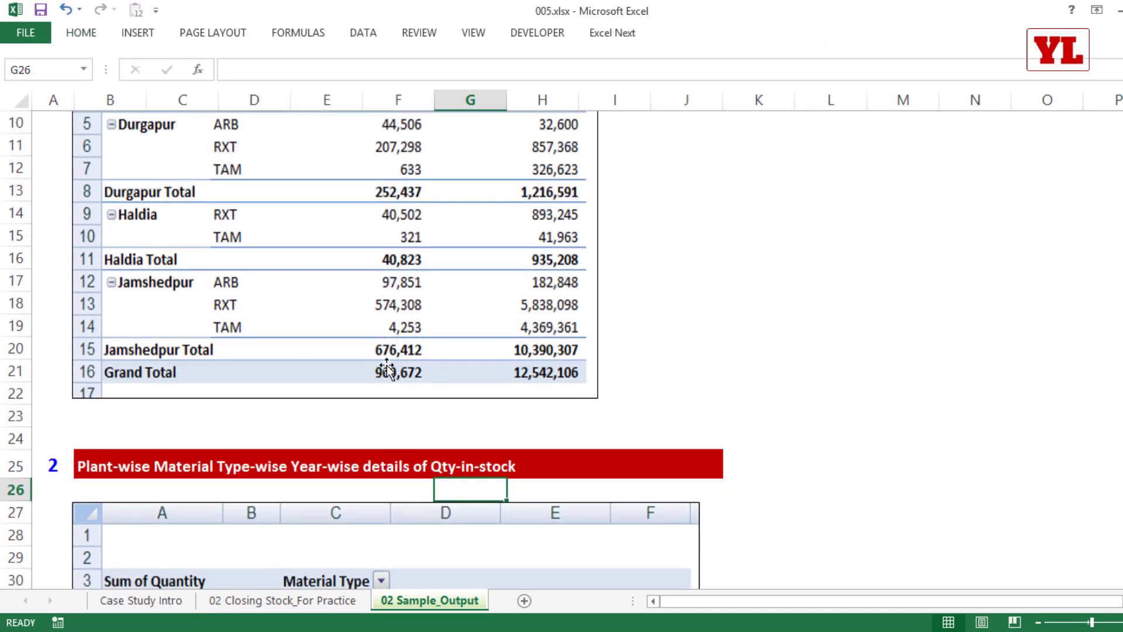
{"action": "scroll", "coordinate": [584, 393], "scroll_direction": "up", "scroll_amount": 2}
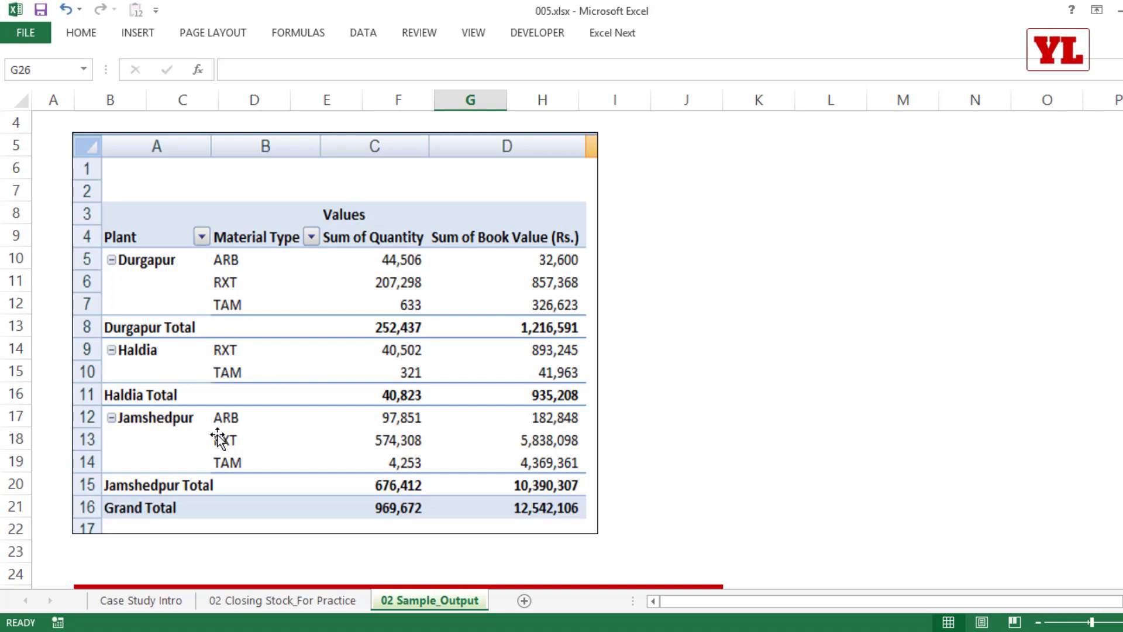
{"action": "scroll", "coordinate": [315, 388], "scroll_direction": "down", "scroll_amount": 2}
{"action": "scroll", "coordinate": [316, 388], "scroll_direction": "down", "scroll_amount": 5}
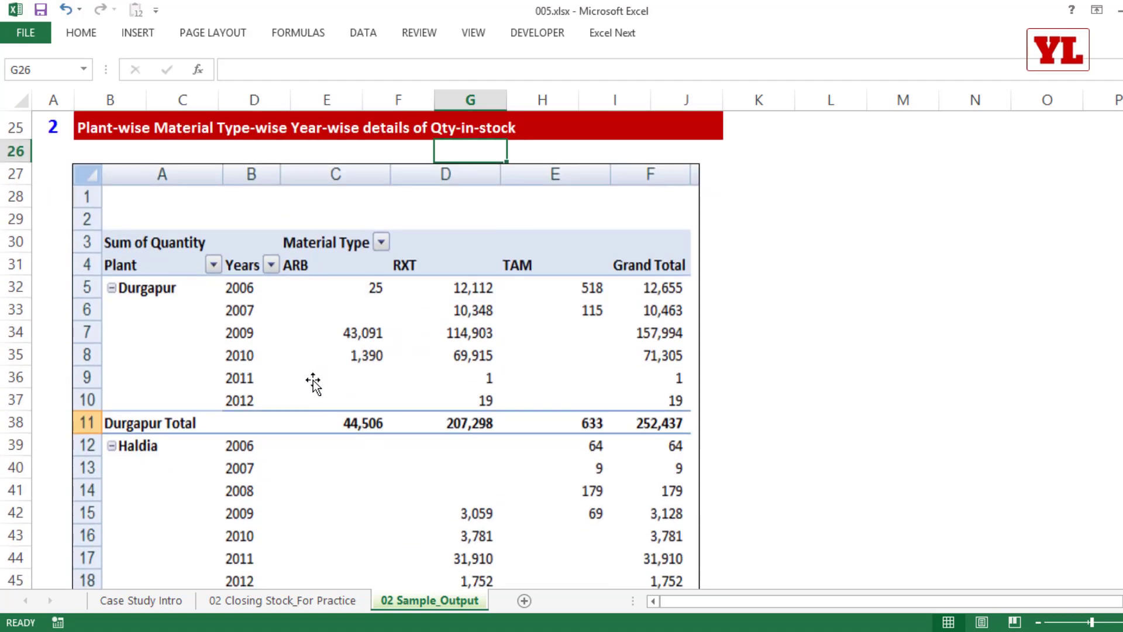
{"action": "scroll", "coordinate": [314, 384], "scroll_direction": "down", "scroll_amount": 1}
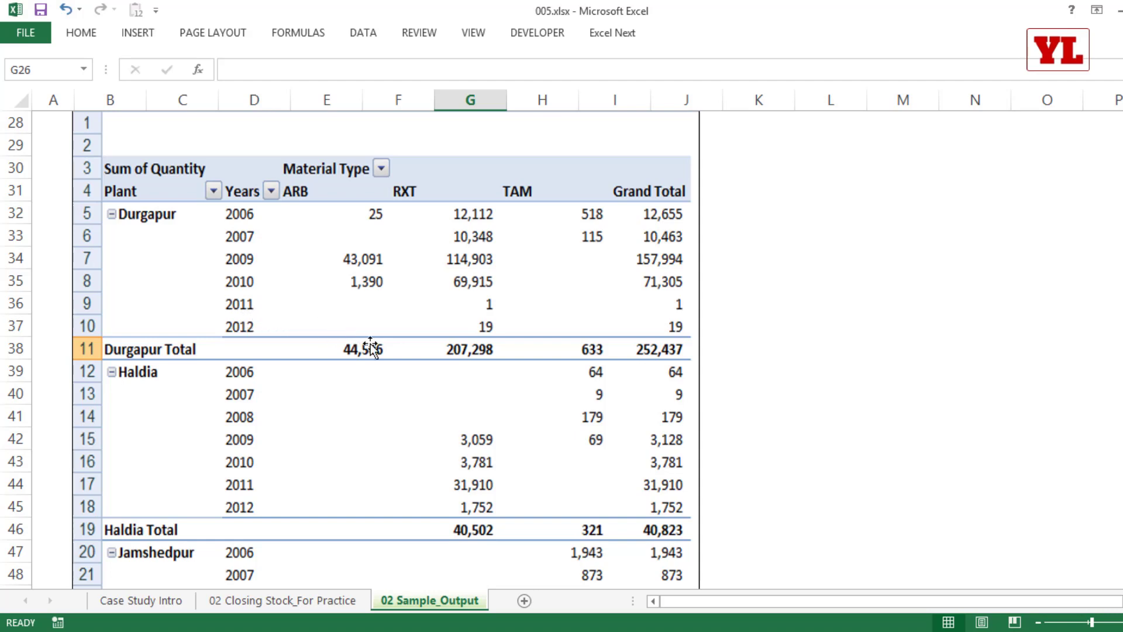
{"action": "scroll", "coordinate": [415, 303], "scroll_direction": "down", "scroll_amount": 4}
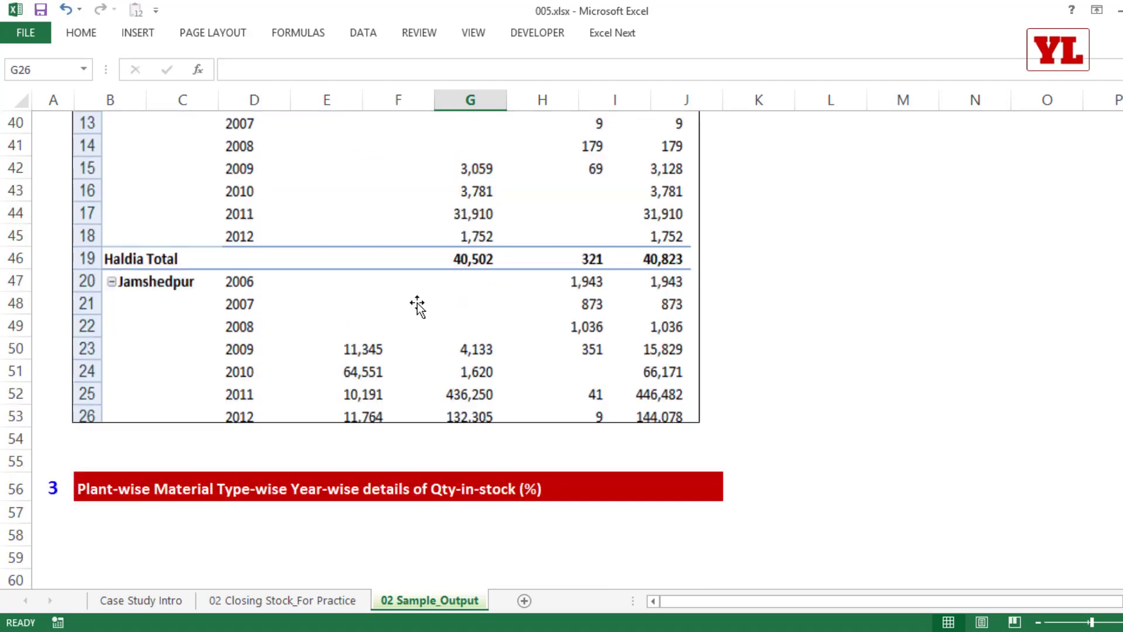
{"action": "scroll", "coordinate": [416, 304], "scroll_direction": "down", "scroll_amount": 6}
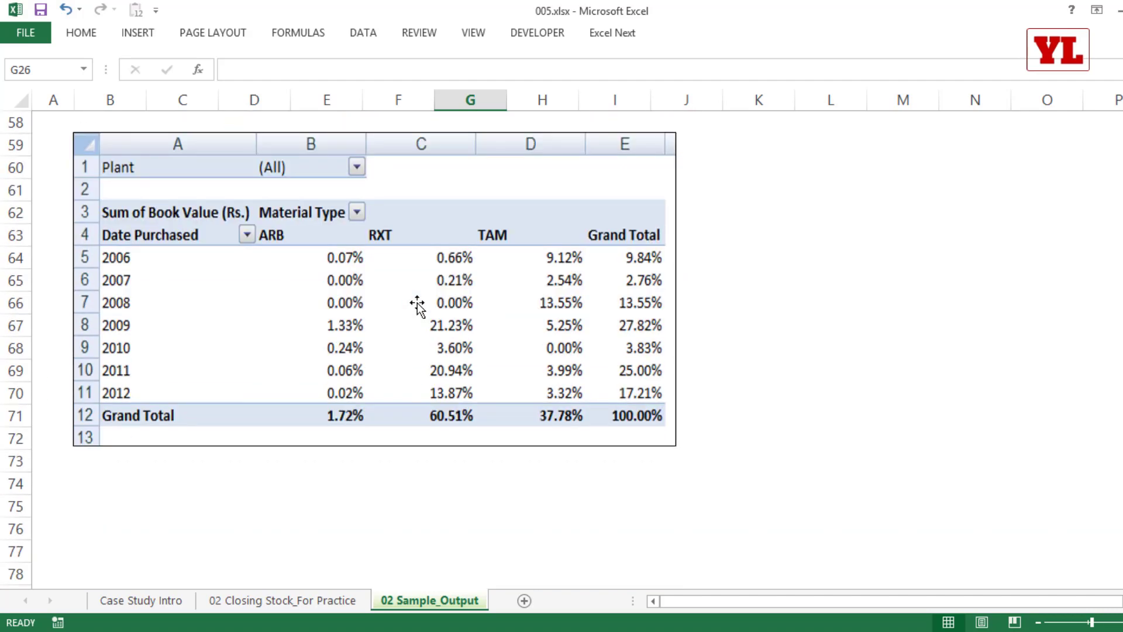
{"action": "scroll", "coordinate": [417, 303], "scroll_direction": "up", "scroll_amount": 1}
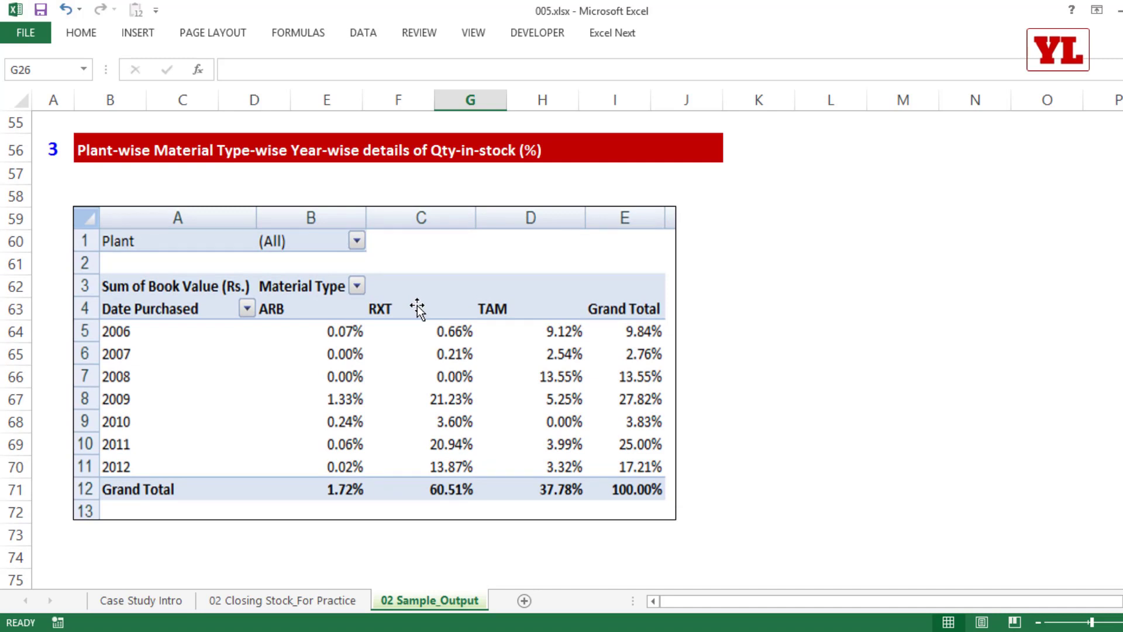
{"action": "scroll", "coordinate": [390, 400], "scroll_direction": "down", "scroll_amount": 1}
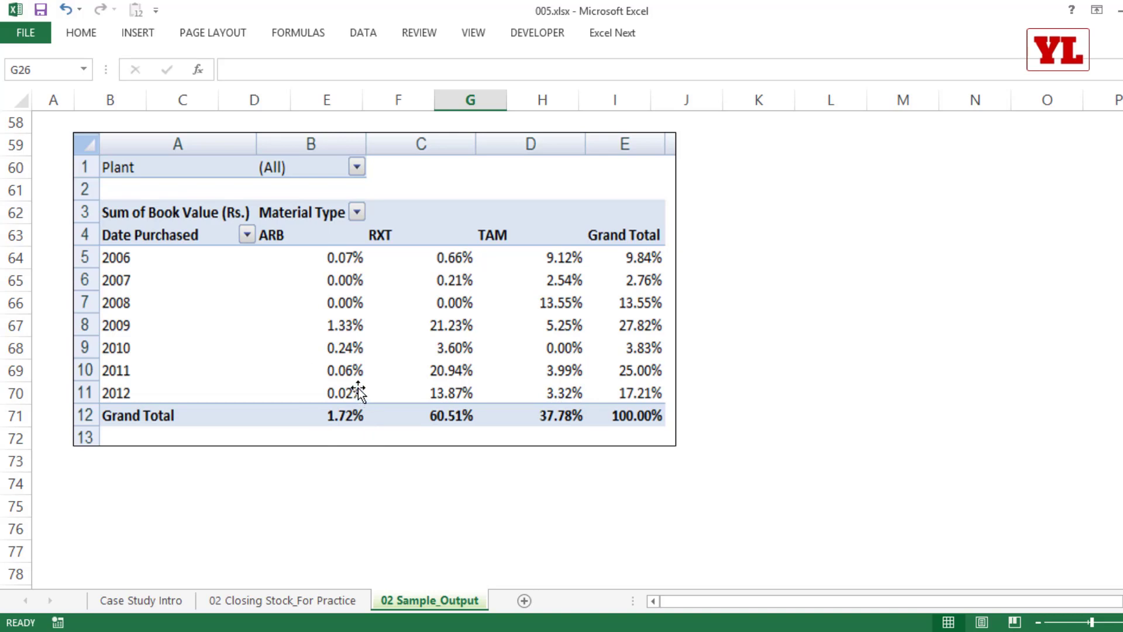
Create a PivotTable on a new worksheet from the whole data range of the 02 Closing Stock_For Practice sheet.
{"action": "left_click", "coordinate": [313, 605]}
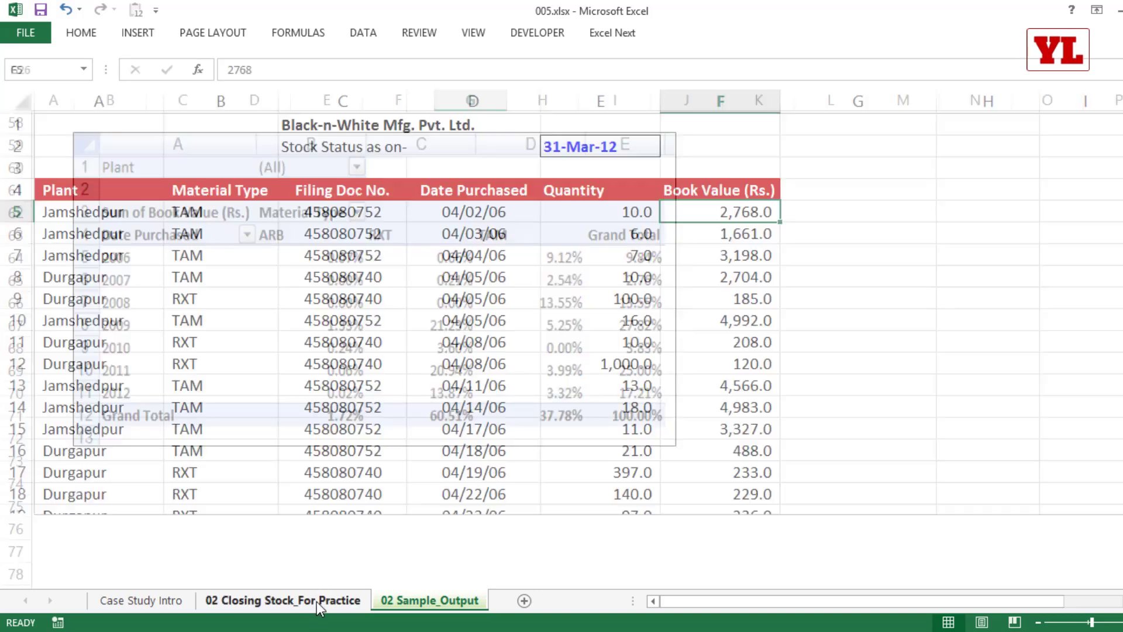
{"action": "left_click", "coordinate": [241, 377]}
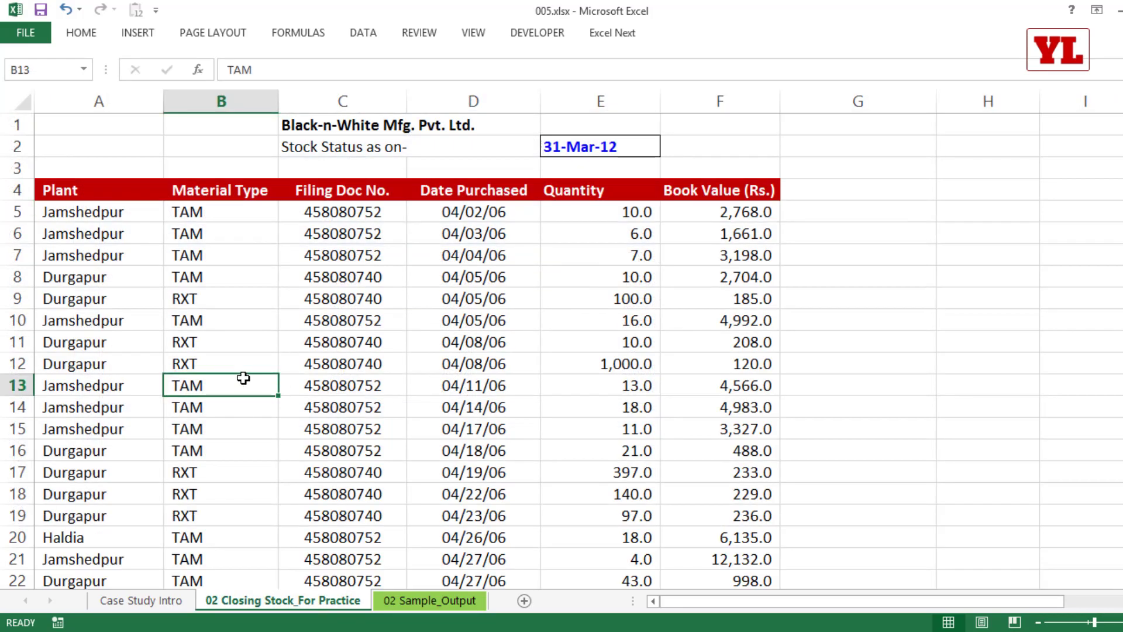
{"action": "key", "text": "ctrl+a"}
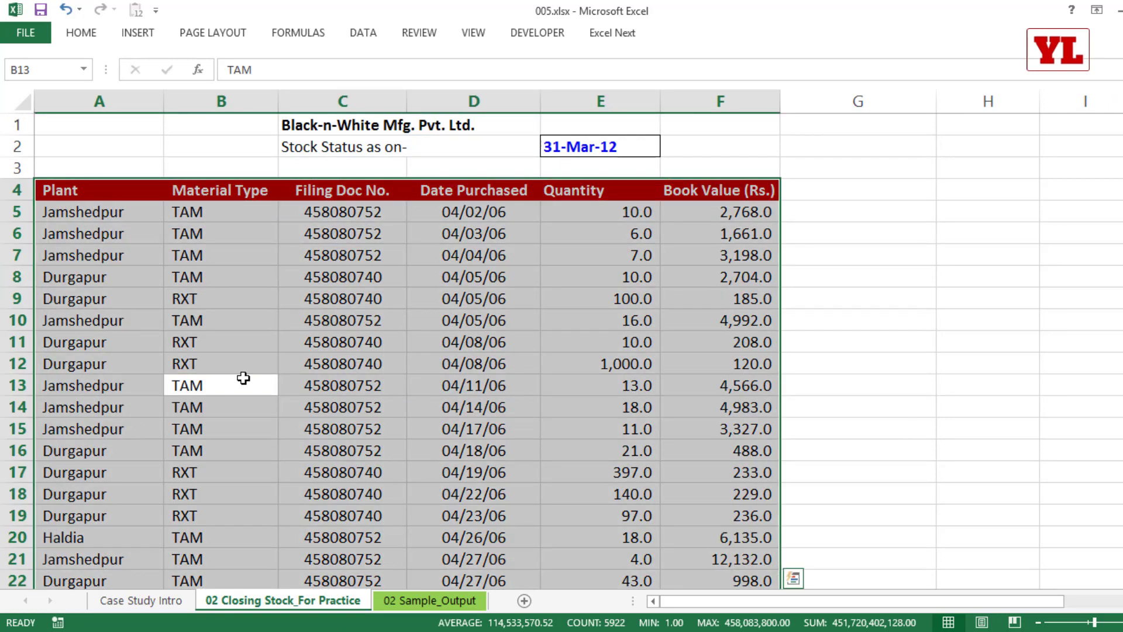
{"action": "left_click", "coordinate": [139, 33]}
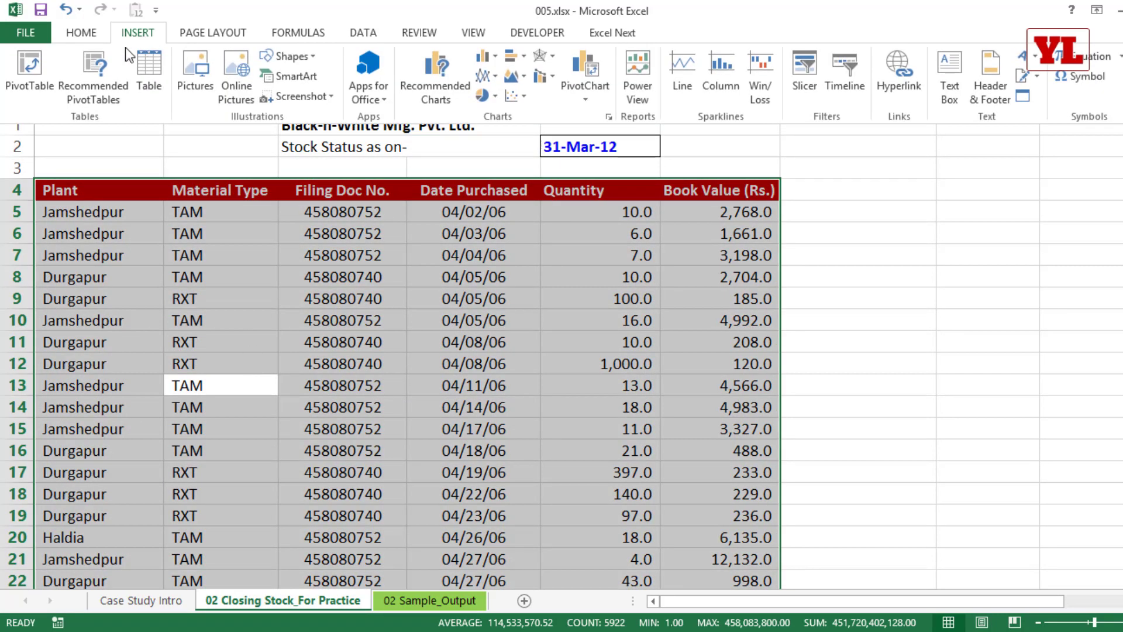
{"action": "left_click", "coordinate": [36, 68]}
{"action": "left_click", "coordinate": [425, 267]}
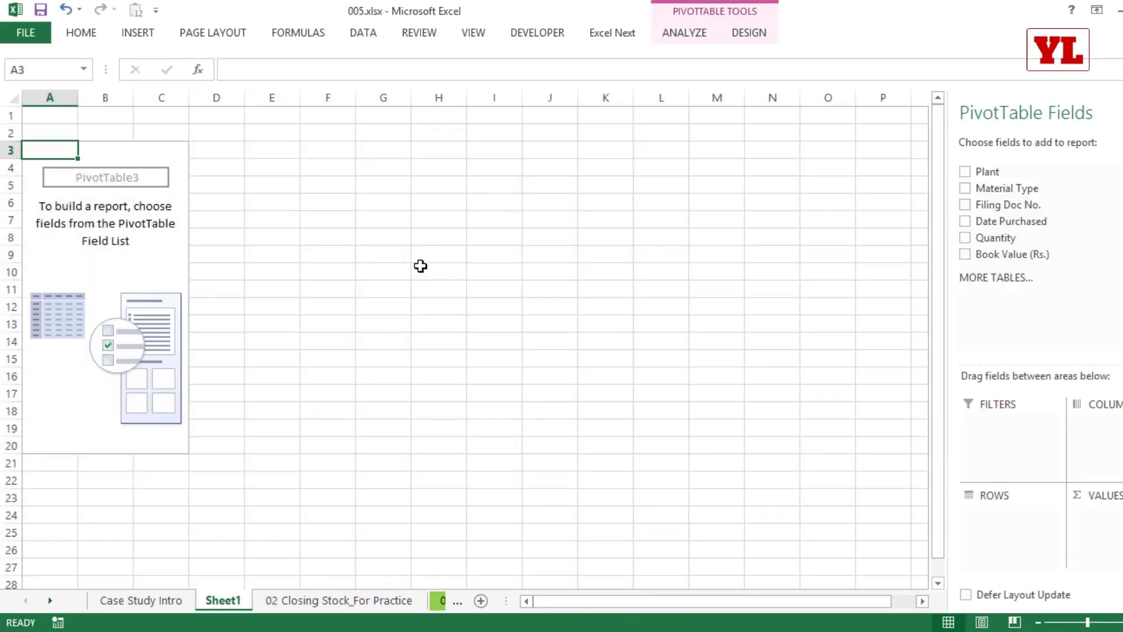
Enable the classic PivotTable layout, which allows dragging fields in the grid, for the new PivotTable.
{"action": "right_click", "coordinate": [102, 183]}
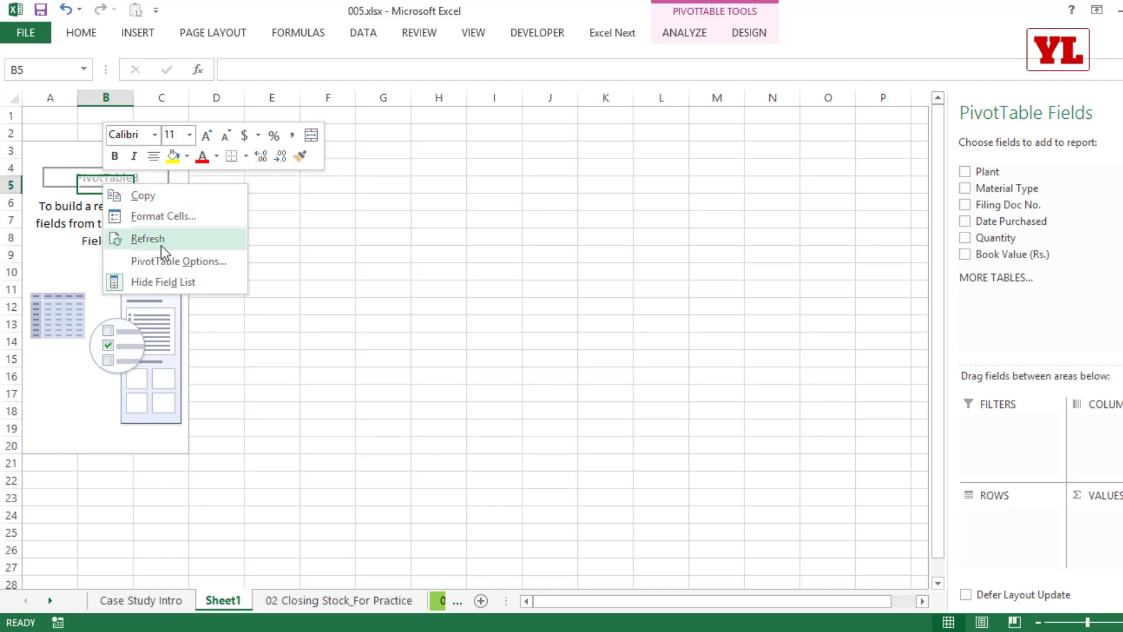
{"action": "left_click", "coordinate": [168, 261]}
{"action": "left_click", "coordinate": [204, 106]}
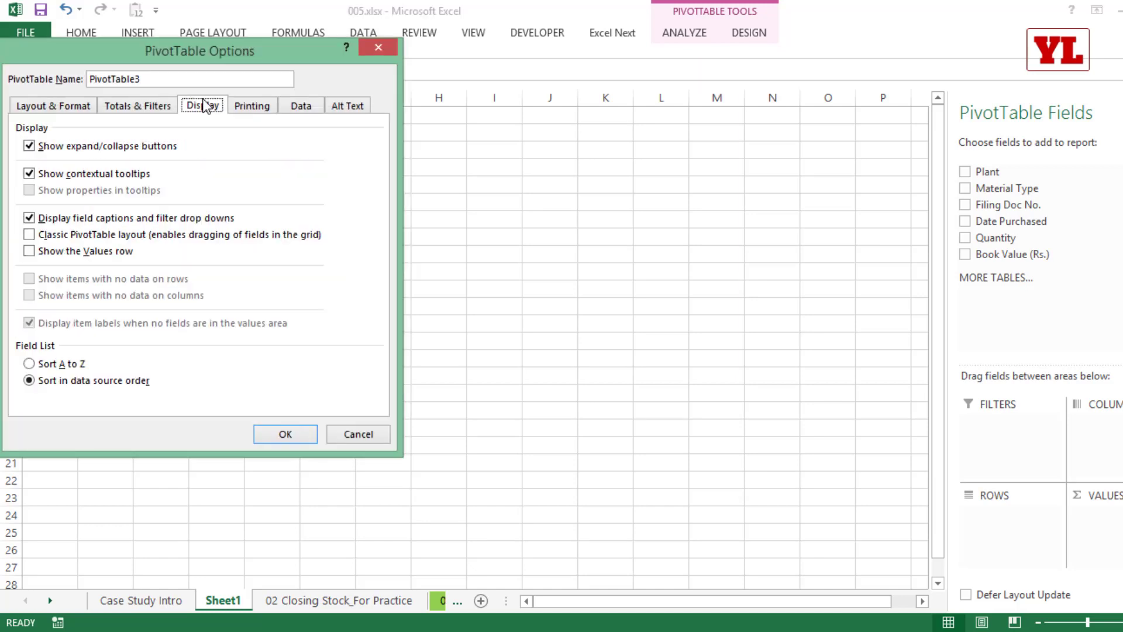
{"action": "left_click", "coordinate": [140, 234]}
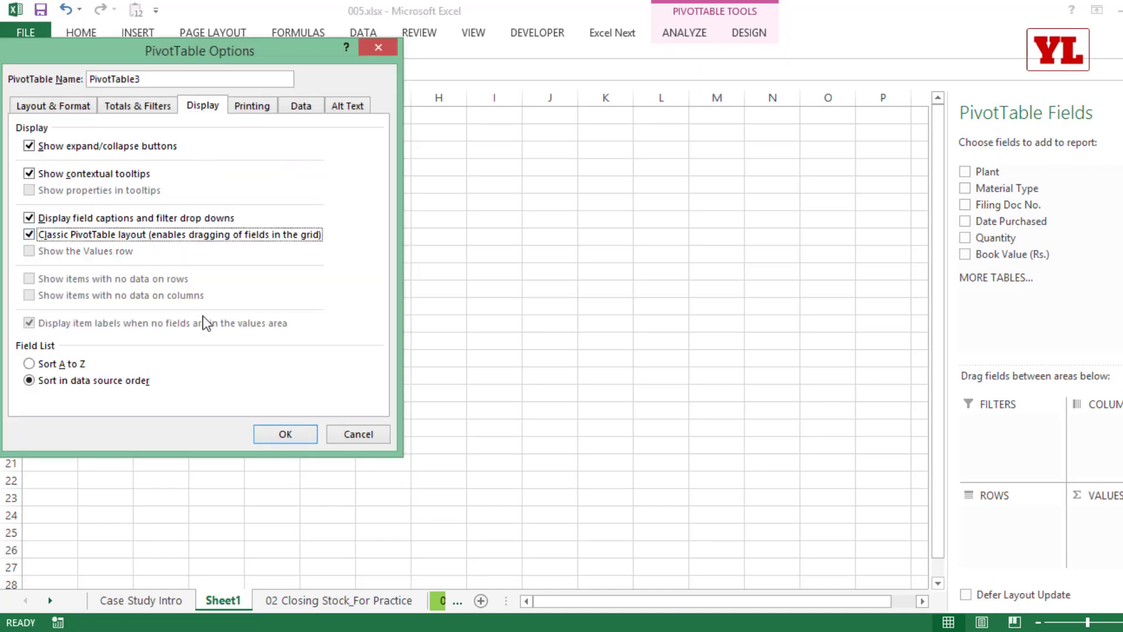
{"action": "left_click", "coordinate": [286, 434]}
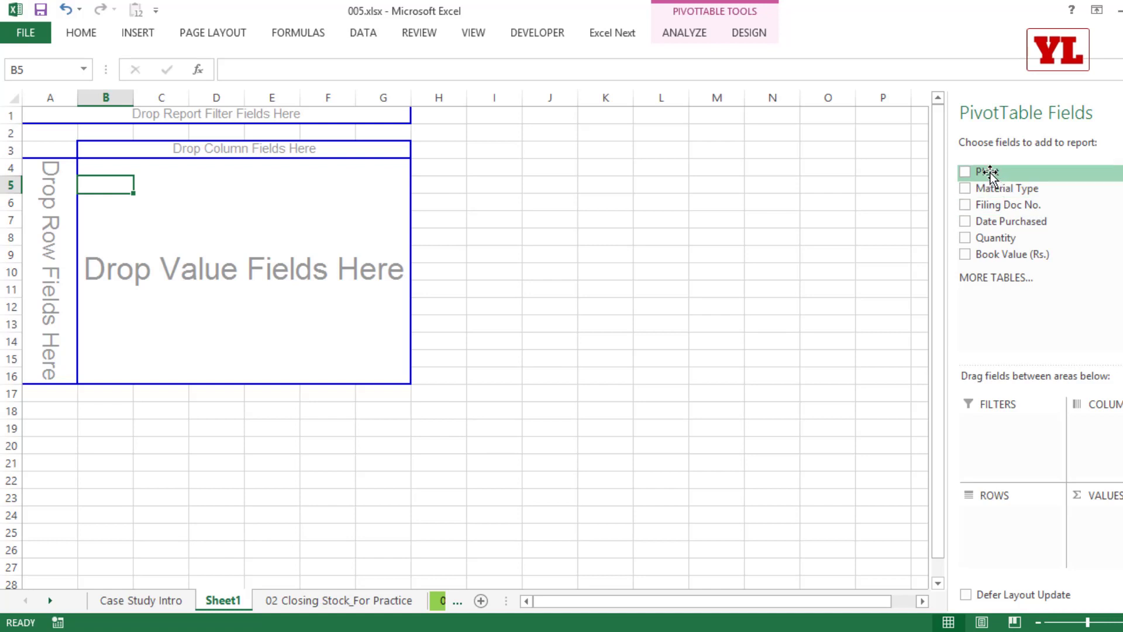
Place Plant in the PivotTable's row area, with Date Purchased as the second row field.
{"action": "left_click_drag", "start_coordinate": [989, 174], "coordinate": [65, 258]}
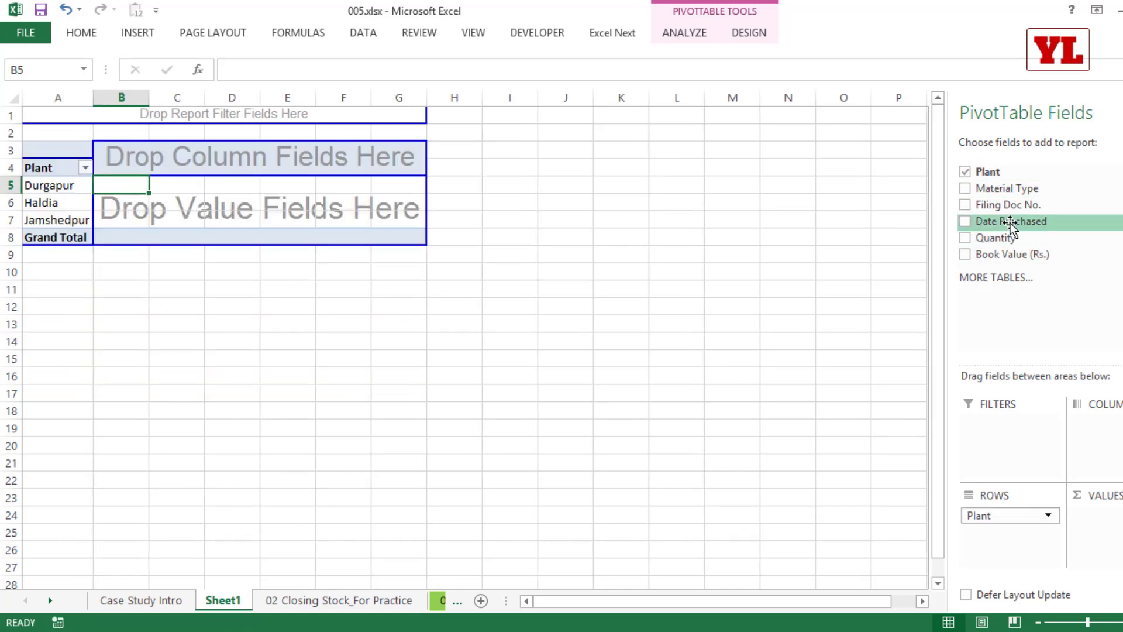
{"action": "mouse_move", "coordinate": [1014, 221]}
{"action": "left_mouse_down"}
{"action": "mouse_move", "coordinate": [931, 266]}
{"action": "mouse_move", "coordinate": [117, 234]}
{"action": "mouse_move", "coordinate": [69, 194]}
{"action": "mouse_move", "coordinate": [76, 206]}
{"action": "mouse_move", "coordinate": [77, 188]}
{"action": "mouse_move", "coordinate": [82, 206]}
{"action": "mouse_move", "coordinate": [75, 193]}
{"action": "mouse_move", "coordinate": [128, 205]}
{"action": "mouse_move", "coordinate": [86, 202]}
{"action": "mouse_move", "coordinate": [113, 207]}
{"action": "mouse_move", "coordinate": [82, 213]}
{"action": "left_mouse_up"}
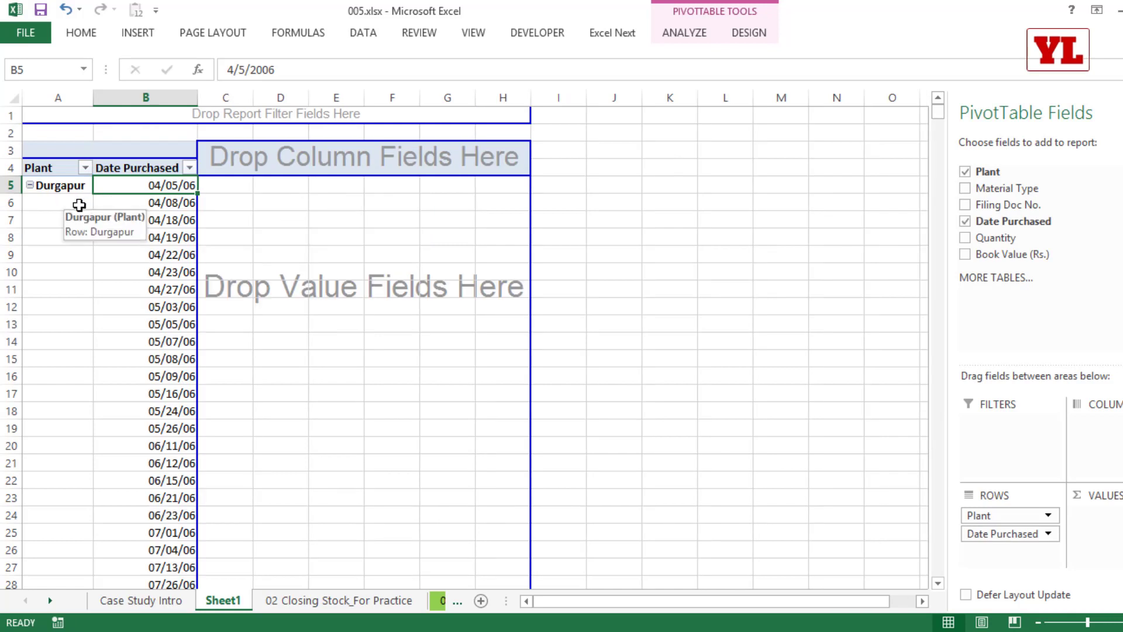
{"action": "left_click", "coordinate": [965, 223]}
{"action": "left_click_drag", "start_coordinate": [965, 223], "coordinate": [1002, 545]}
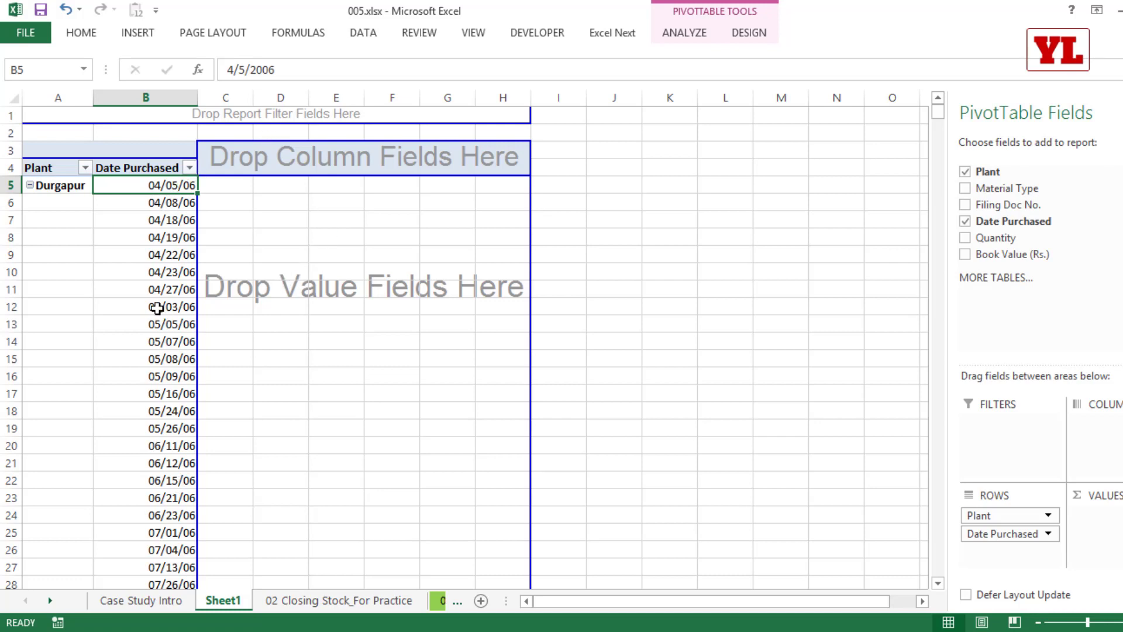
Group the Date Purchased row items by Years only and fit column A to its contents.
{"action": "right_click", "coordinate": [157, 308]}
{"action": "left_click", "coordinate": [225, 473]}
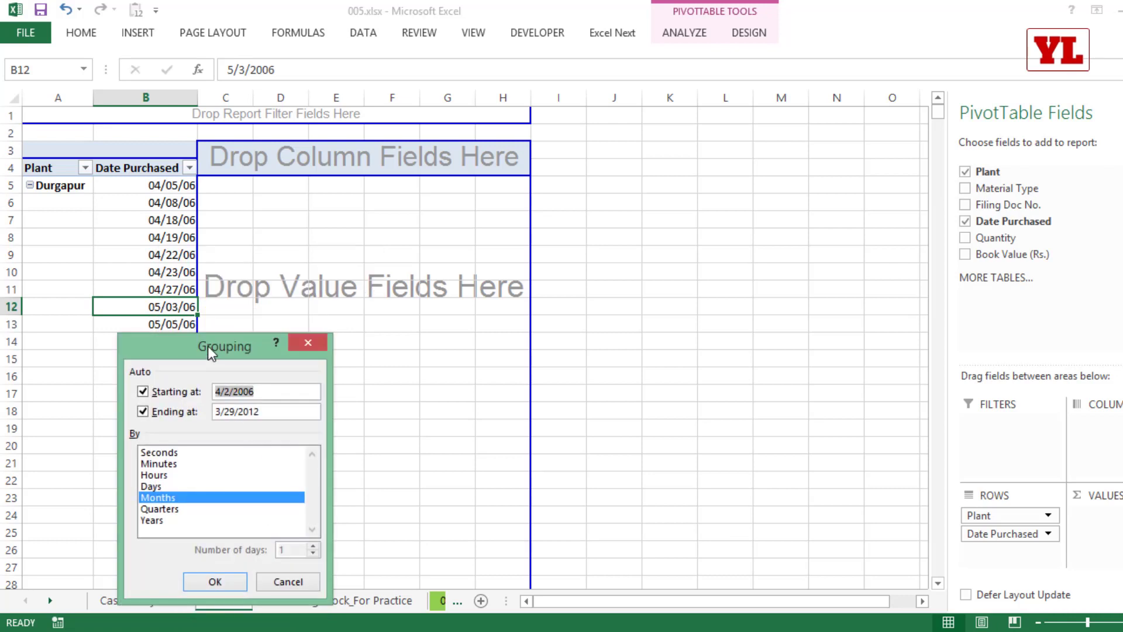
{"action": "left_click_drag", "start_coordinate": [210, 353], "coordinate": [225, 123]}
{"action": "left_click", "coordinate": [193, 270]}
{"action": "left_click", "coordinate": [186, 291]}
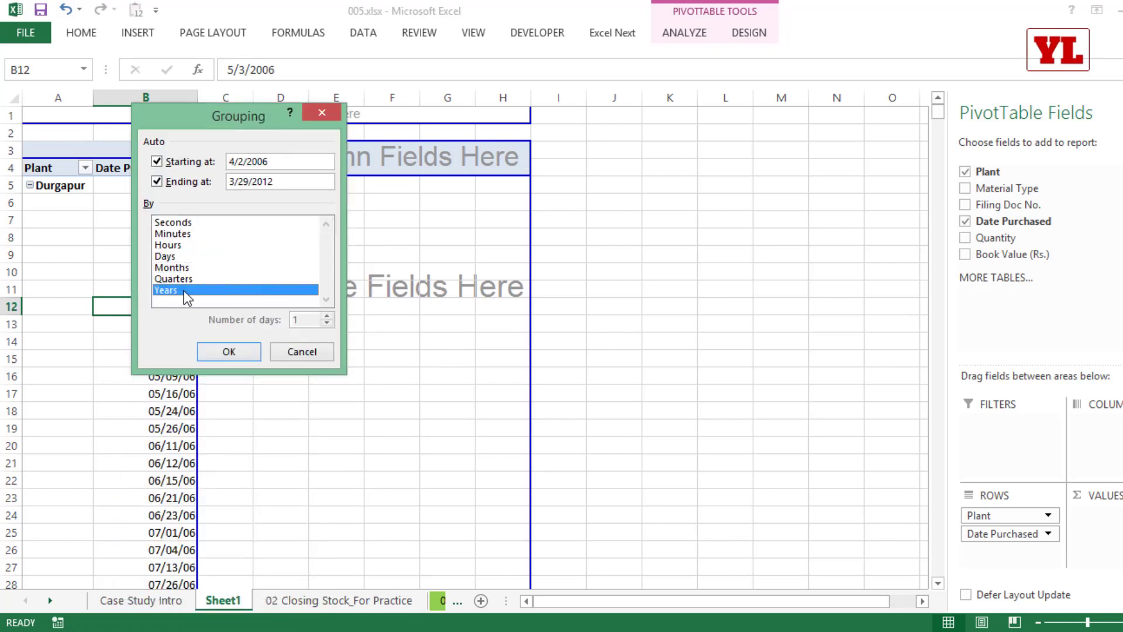
{"action": "left_click", "coordinate": [230, 351]}
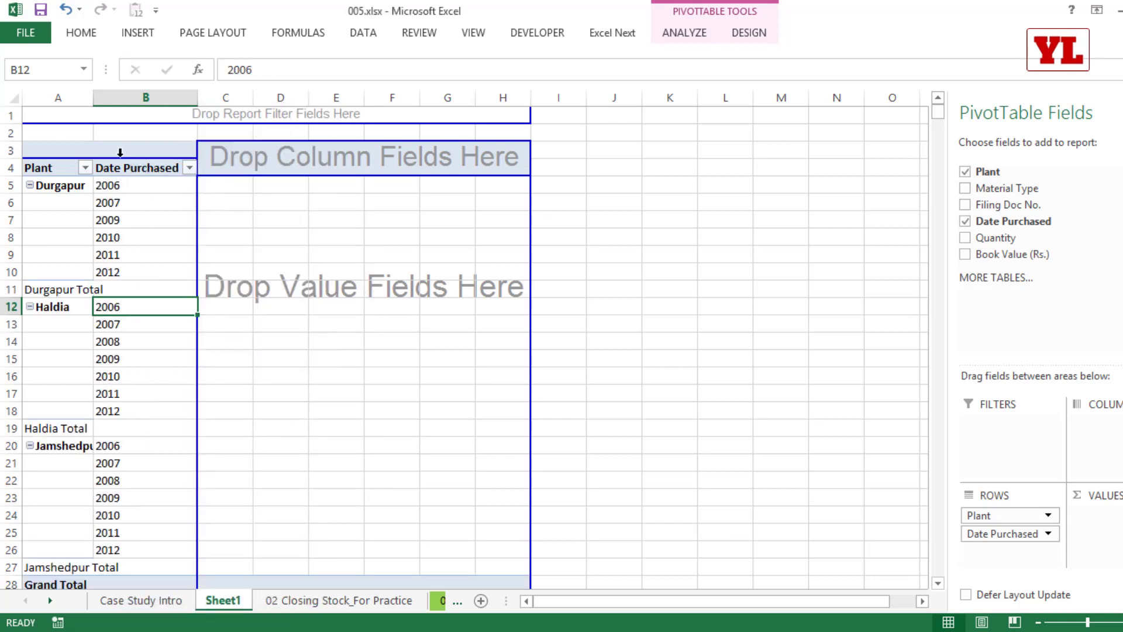
{"action": "double_click", "coordinate": [94, 97]}
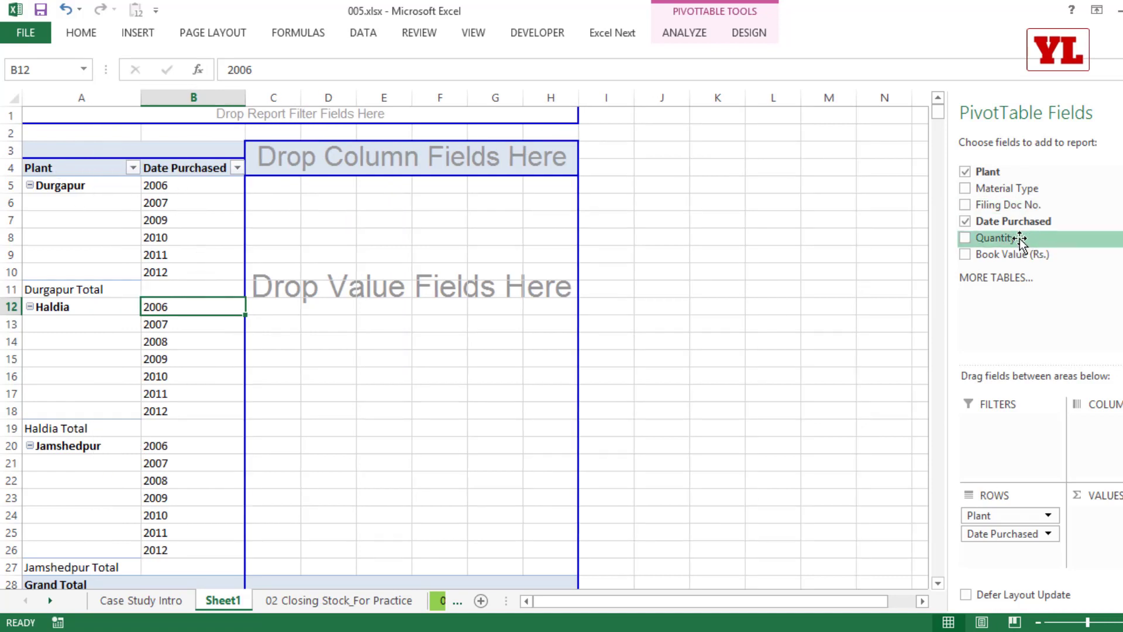
Place Material Type in the PivotTable's column area and Quantity in its values area.
{"action": "left_click_drag", "start_coordinate": [1007, 190], "coordinate": [397, 156]}
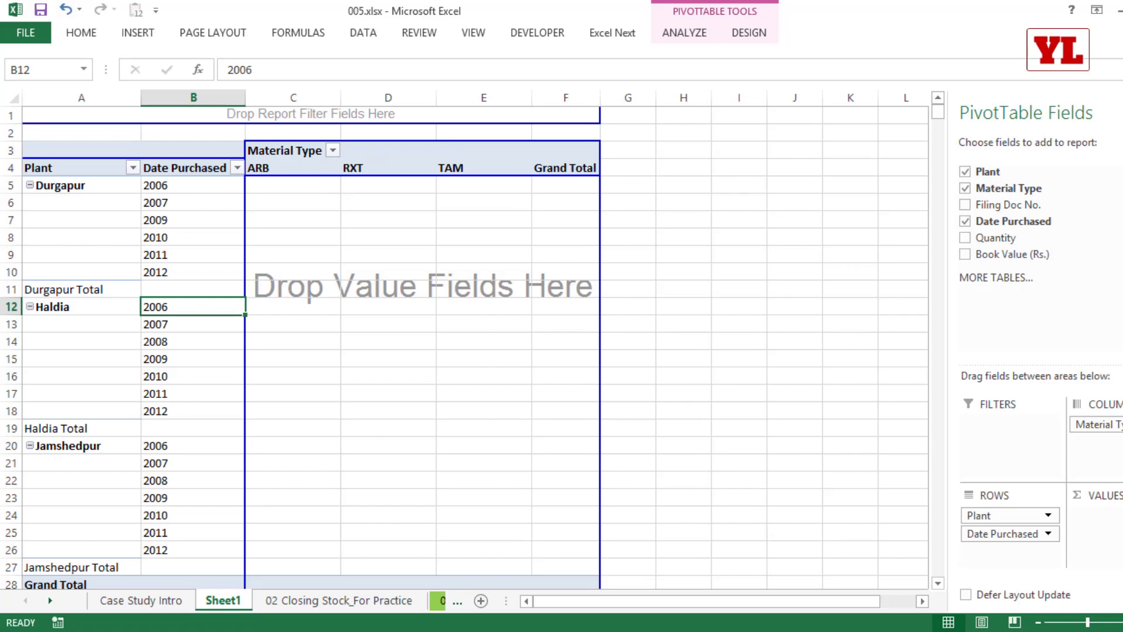
{"action": "left_click_drag", "start_coordinate": [1019, 258], "coordinate": [404, 269]}
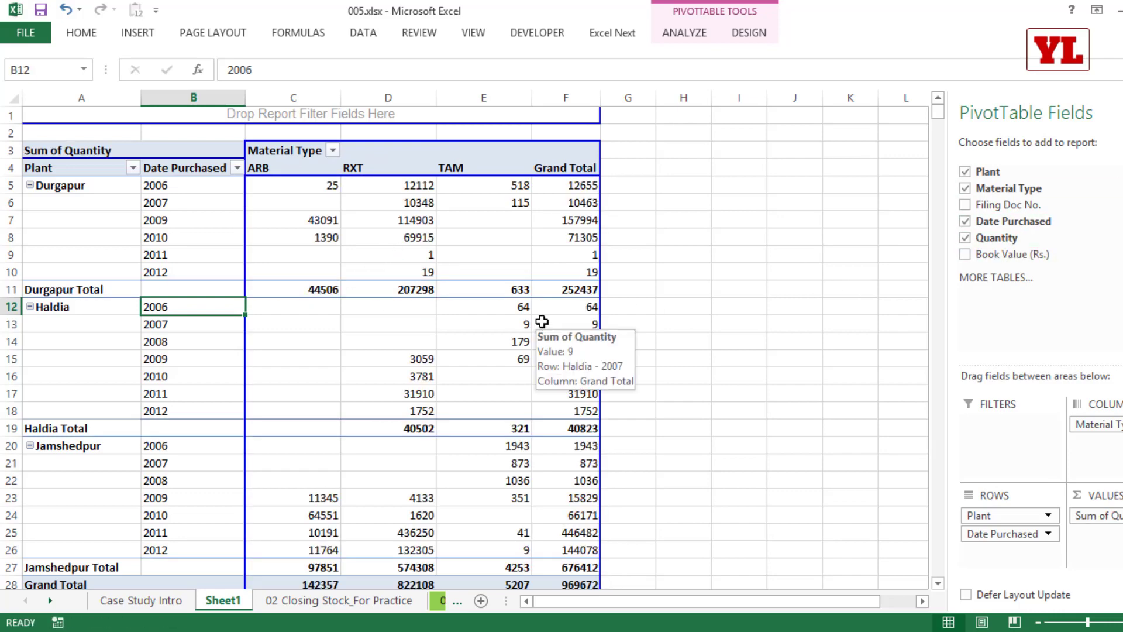
{"action": "scroll", "coordinate": [534, 321], "scroll_direction": "down", "scroll_amount": 1}
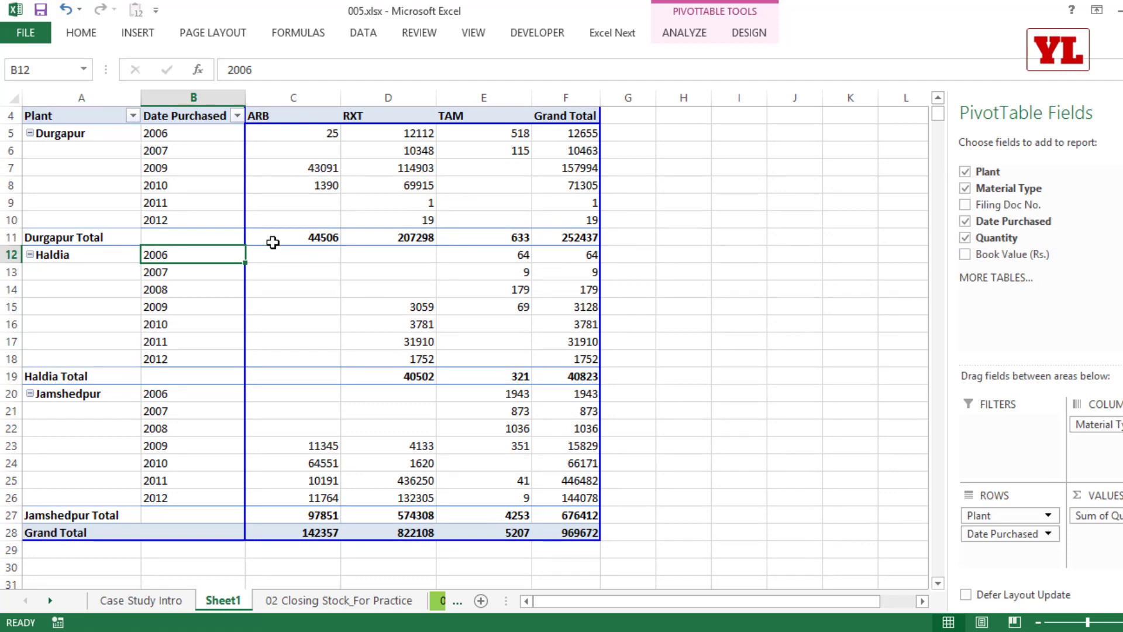
Compare the finished PivotTable with the report samples on 02 Sample_Output and return to Sheet1.
{"action": "scroll", "coordinate": [341, 250], "scroll_direction": "up", "scroll_amount": 1}
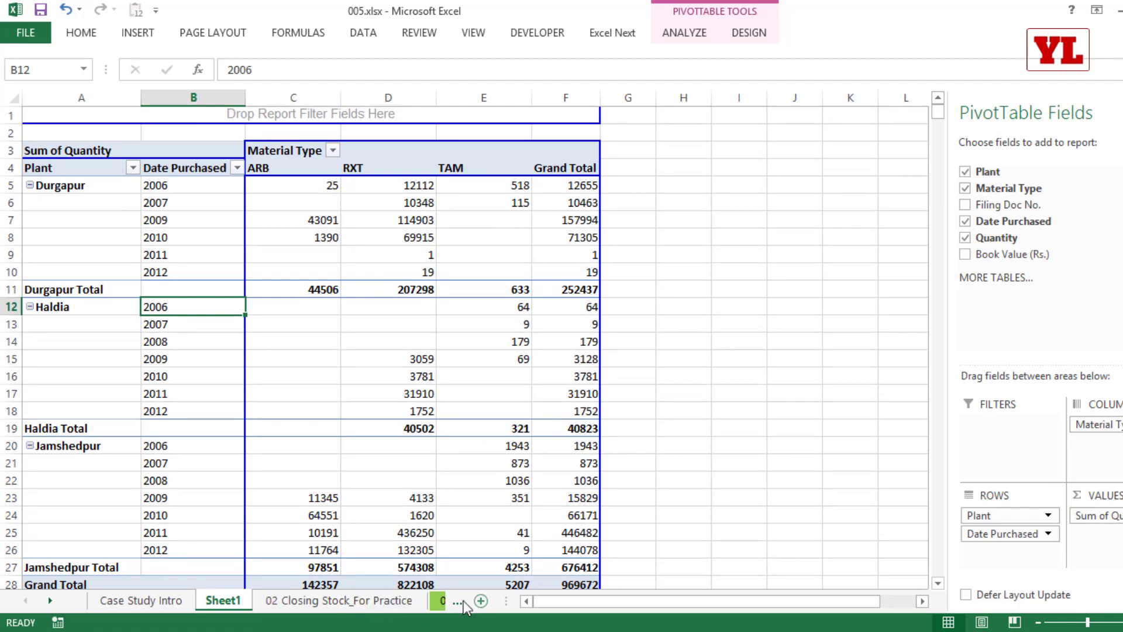
{"action": "left_click", "coordinate": [442, 600]}
{"action": "scroll", "coordinate": [462, 351], "scroll_direction": "up", "scroll_amount": 12}
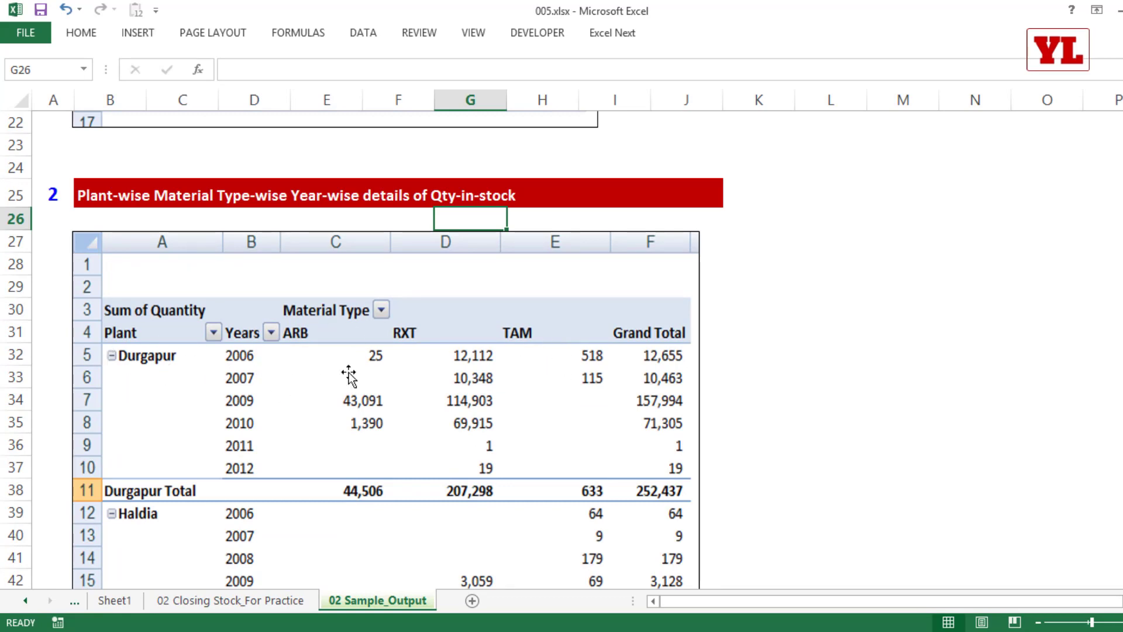
{"action": "scroll", "coordinate": [522, 384], "scroll_direction": "up", "scroll_amount": 5}
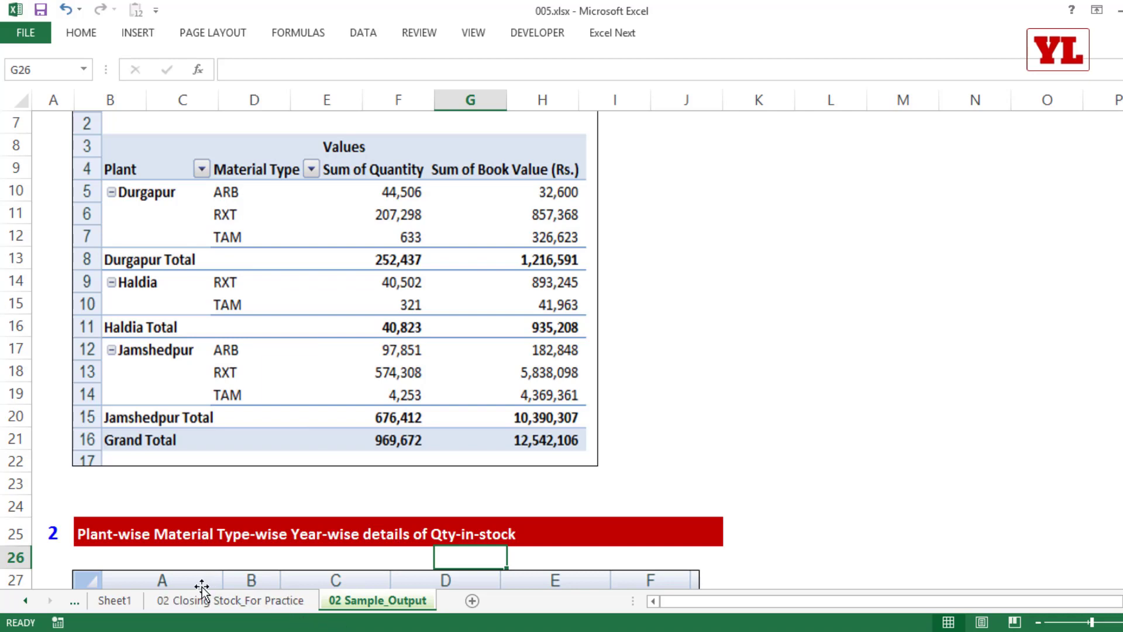
{"action": "left_click", "coordinate": [128, 598]}
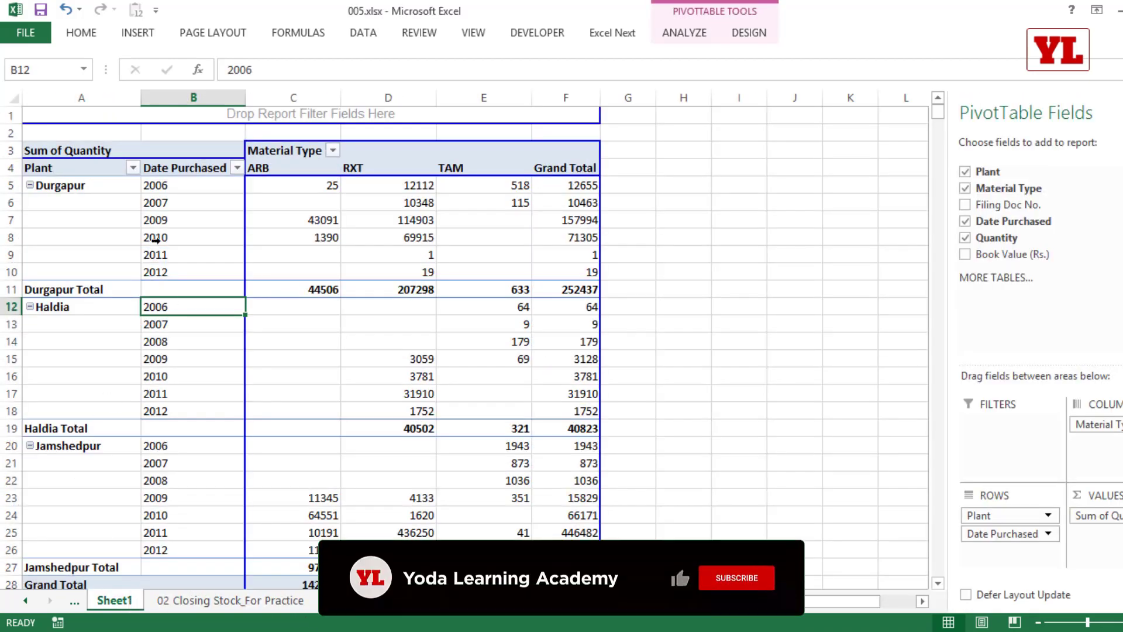
Remove Date Purchased from the PivotTable and move Material Type into the row area below Plant.
{"action": "left_click_drag", "start_coordinate": [178, 170], "coordinate": [1030, 221]}
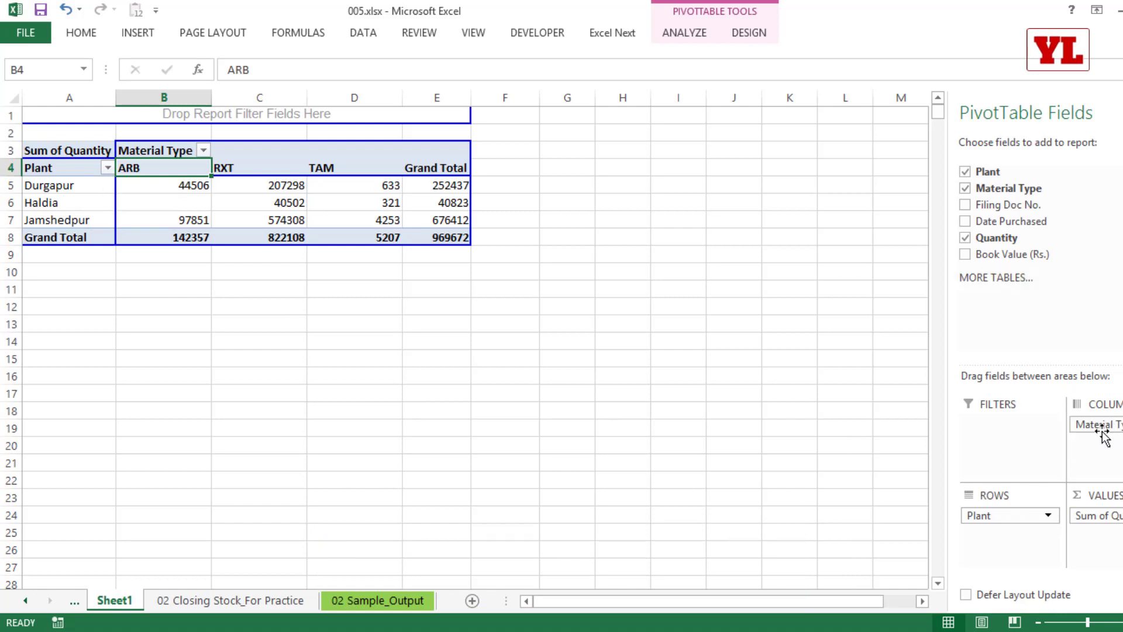
{"action": "left_click_drag", "start_coordinate": [1097, 425], "coordinate": [1025, 567]}
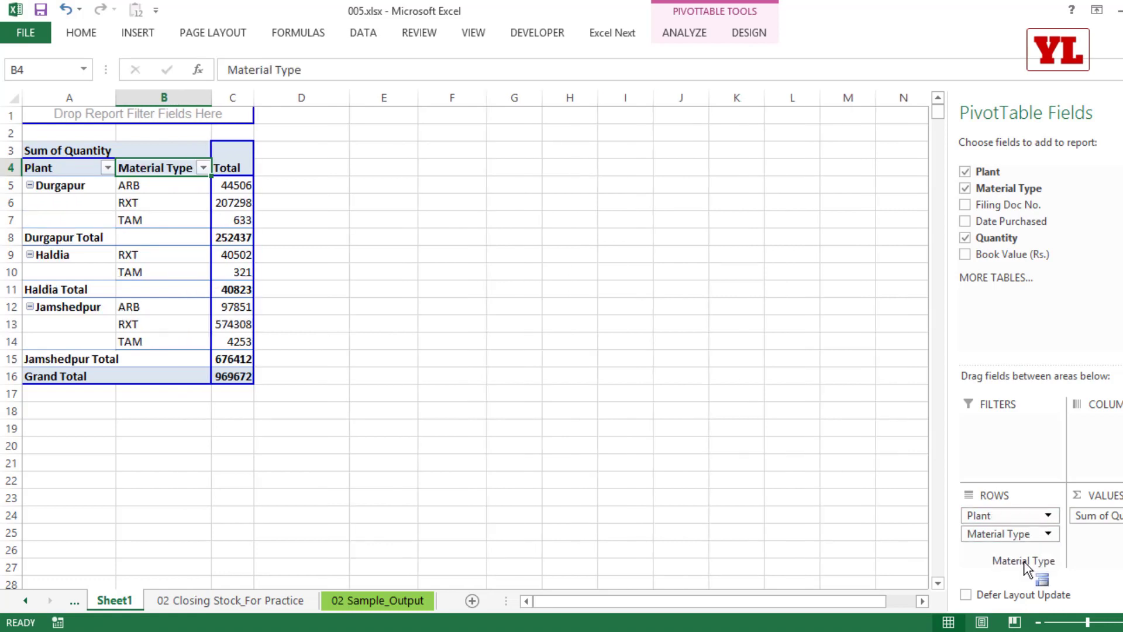
{"action": "left_click_drag", "start_coordinate": [1025, 562], "coordinate": [1024, 561]}
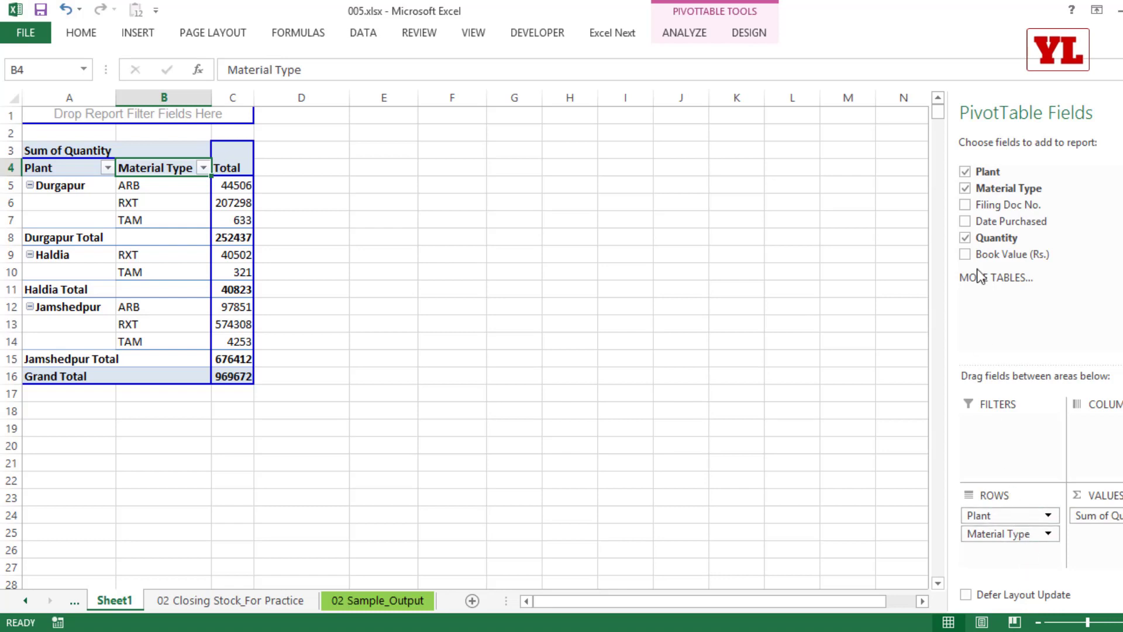
Clear the PivotTable by removing the Quantity, Material Type and Plant fields.
{"action": "left_click", "coordinate": [965, 238]}
{"action": "left_click", "coordinate": [965, 188]}
{"action": "left_click", "coordinate": [965, 172]}
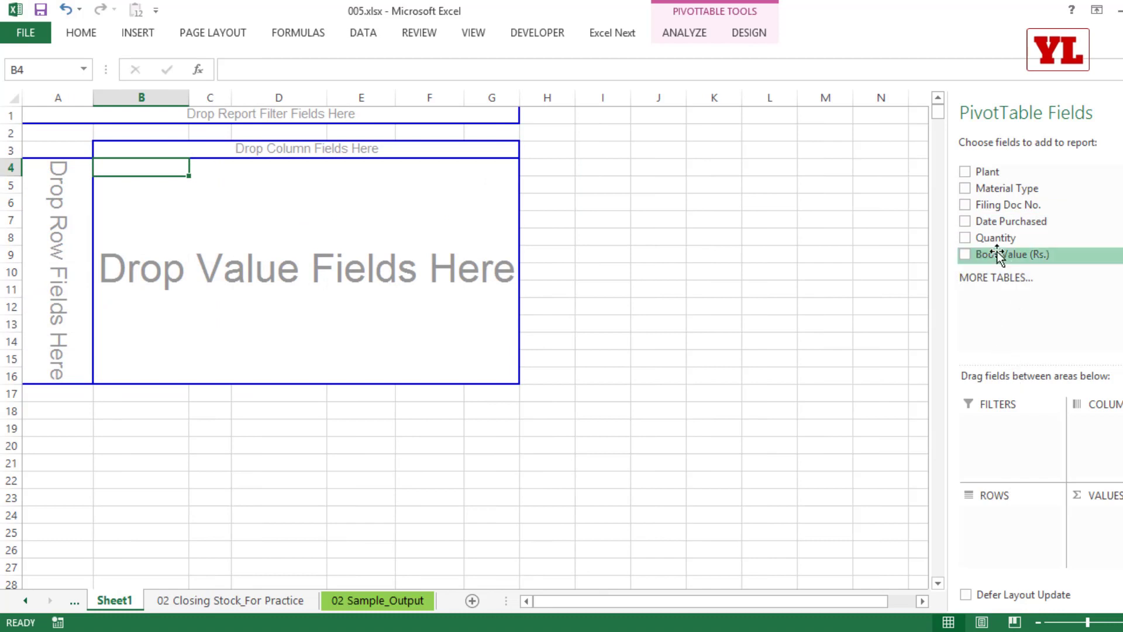
Place Date Purchased in the row area, Material Type in the column area and Book Value (Rs.) in the values area.
{"action": "left_click_drag", "start_coordinate": [1011, 221], "coordinate": [45, 185]}
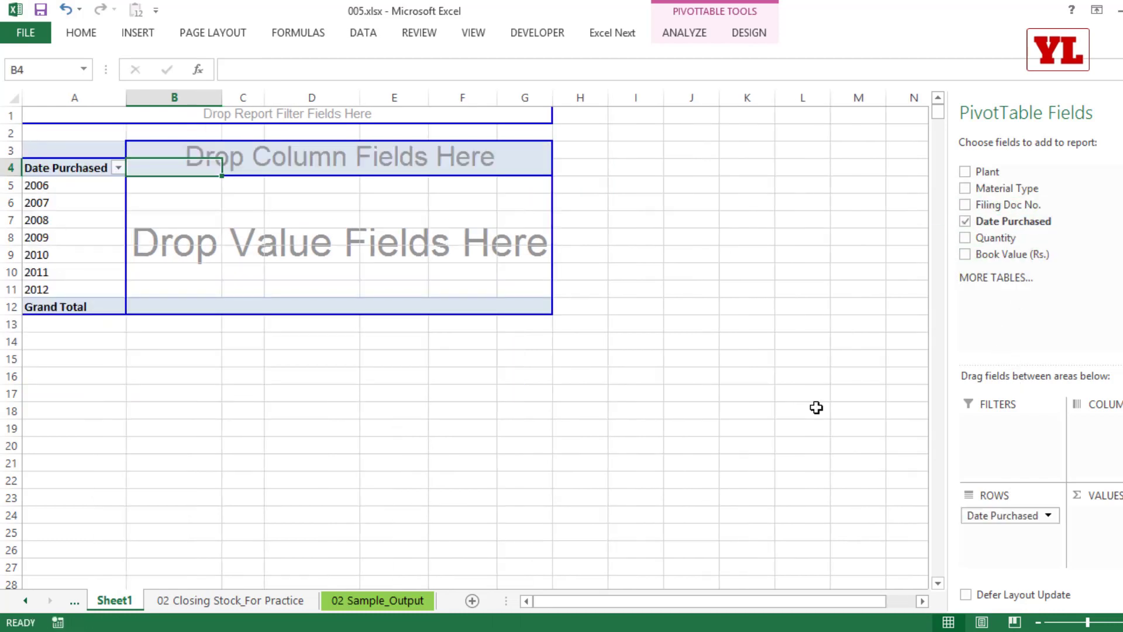
{"action": "left_click_drag", "start_coordinate": [1001, 201], "coordinate": [323, 163]}
{"action": "left_click_drag", "start_coordinate": [1009, 254], "coordinate": [298, 232]}
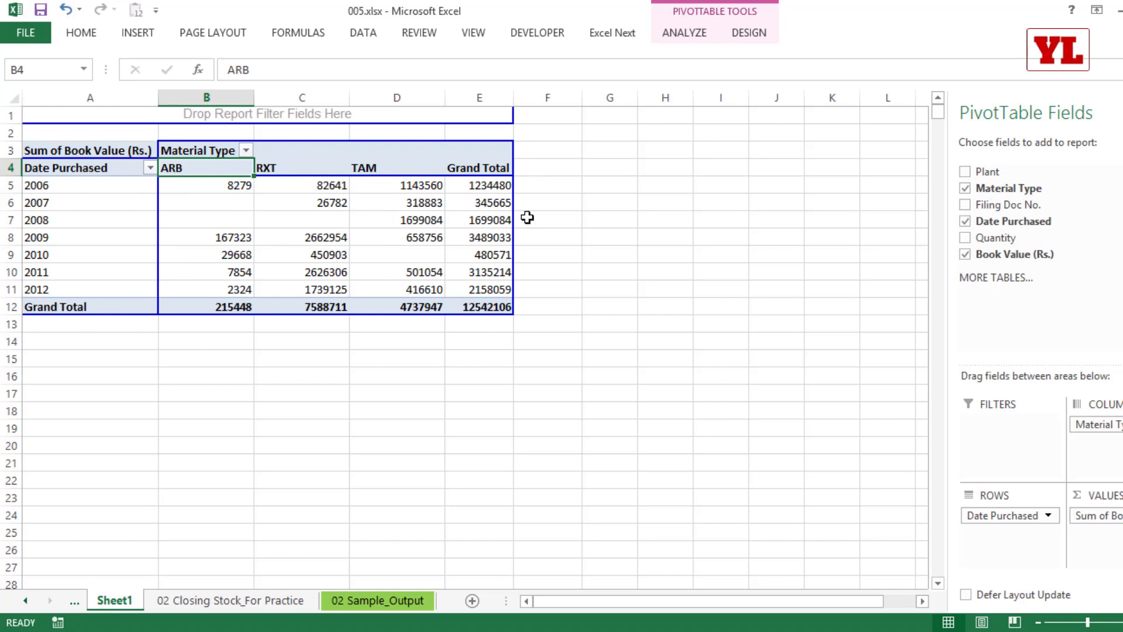
Format the PivotTable values, including grand totals, with thousands separators and no decimal places.
{"action": "left_click_drag", "start_coordinate": [476, 305], "coordinate": [203, 187]}
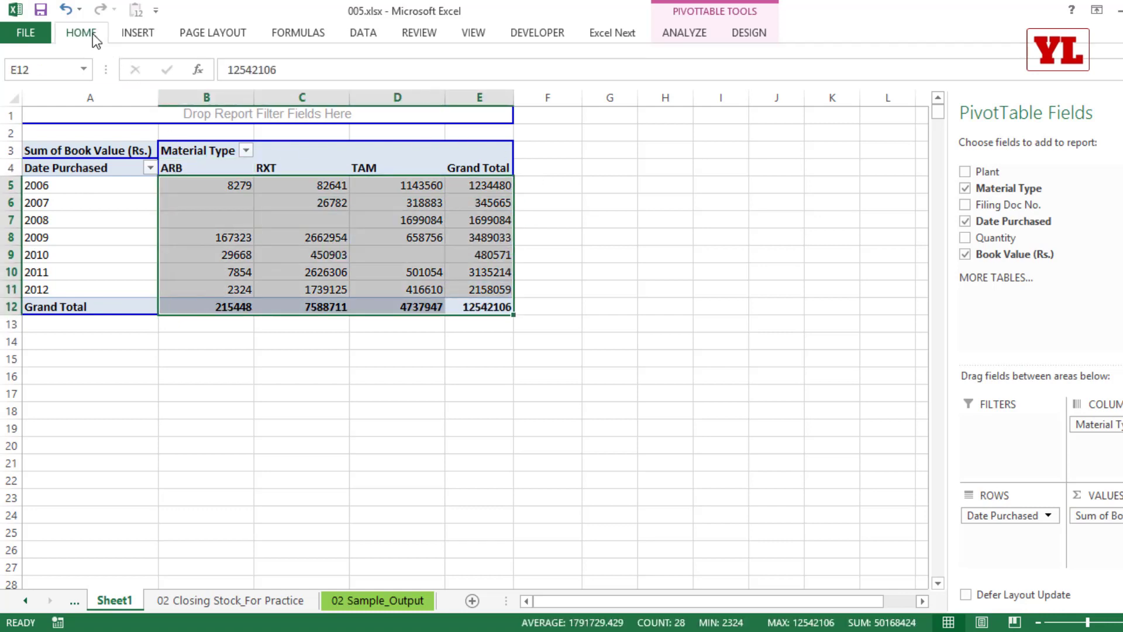
{"action": "left_click", "coordinate": [89, 35]}
{"action": "left_click", "coordinate": [608, 93]}
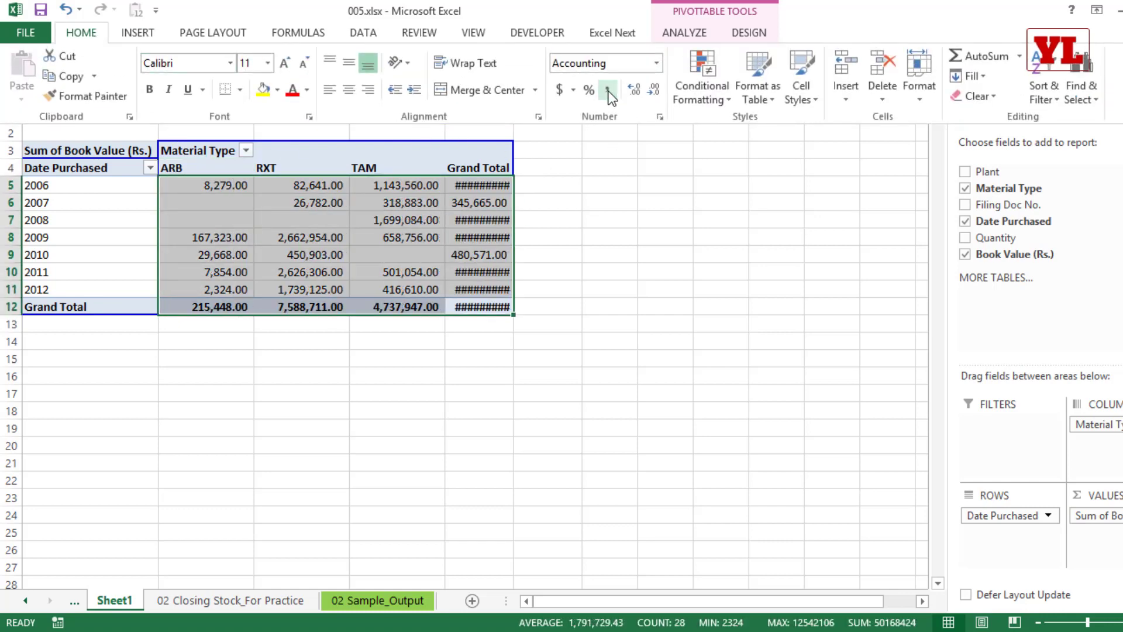
{"action": "left_click", "coordinate": [652, 90]}
{"action": "left_click", "coordinate": [652, 91]}
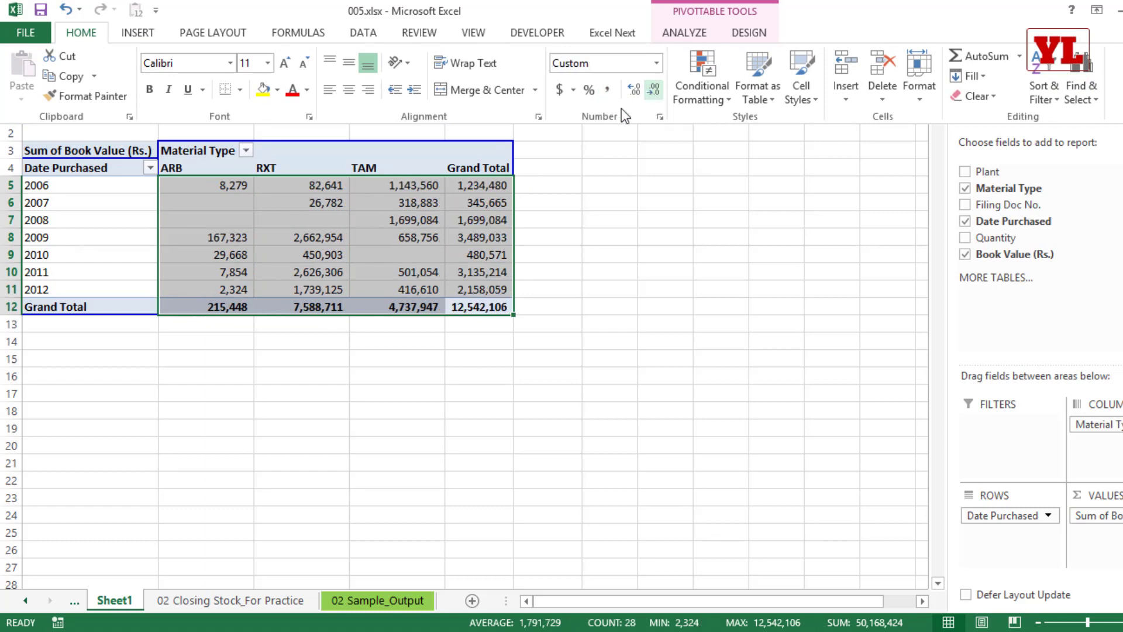
{"action": "left_click", "coordinate": [419, 238]}
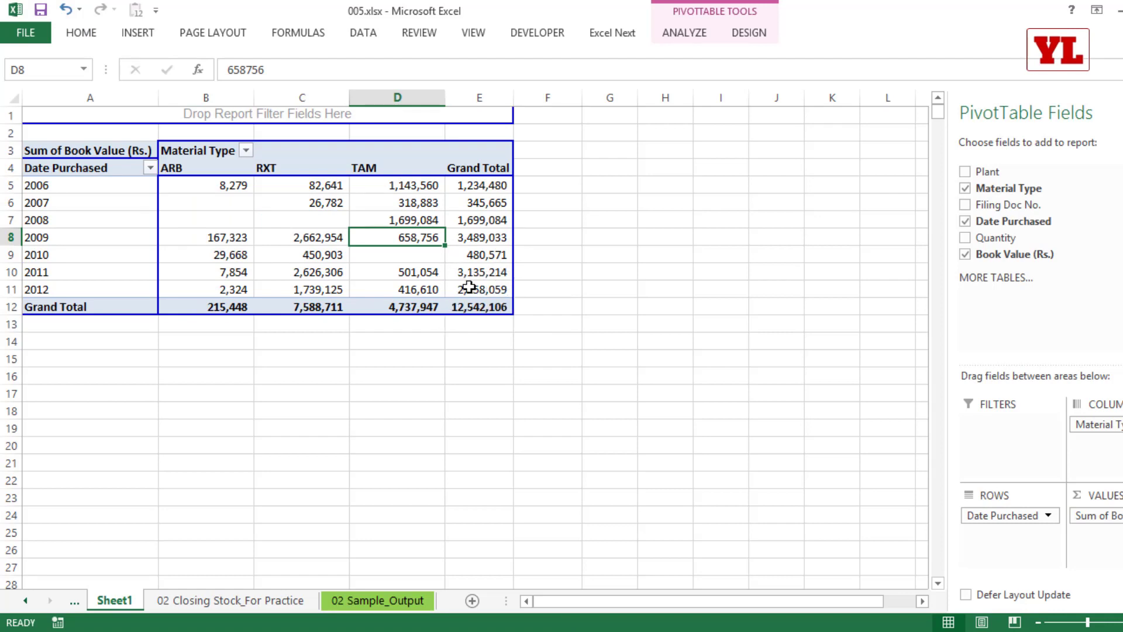
Fill the Sum of Book Value (Rs.) header cell with yellow.
{"action": "left_click", "coordinate": [82, 152]}
{"action": "left_click", "coordinate": [81, 33]}
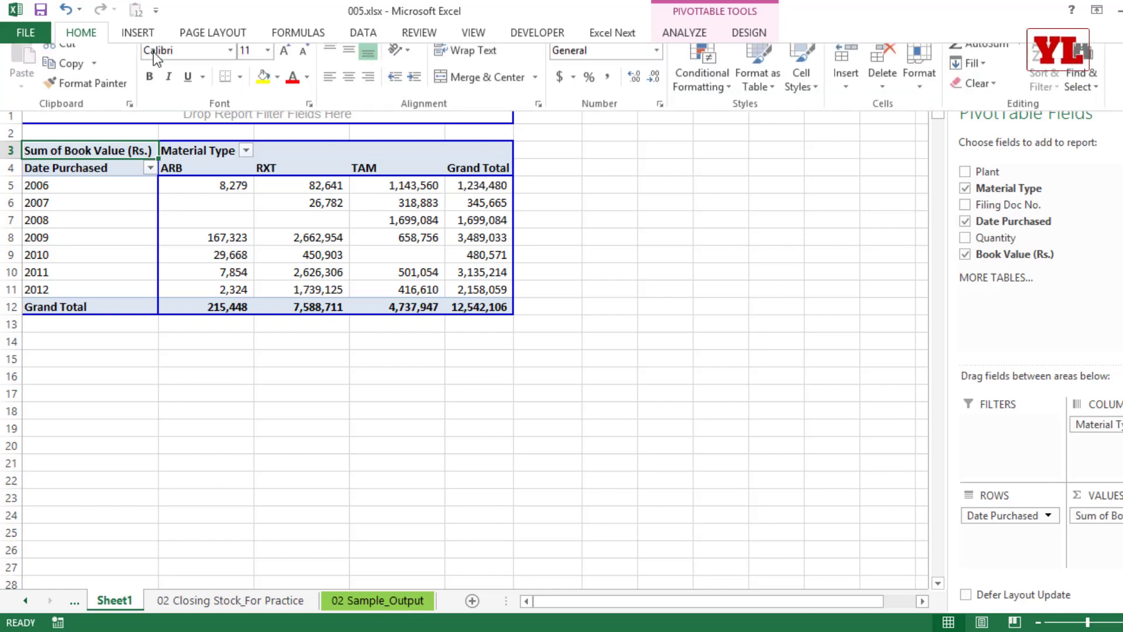
{"action": "left_click", "coordinate": [263, 76]}
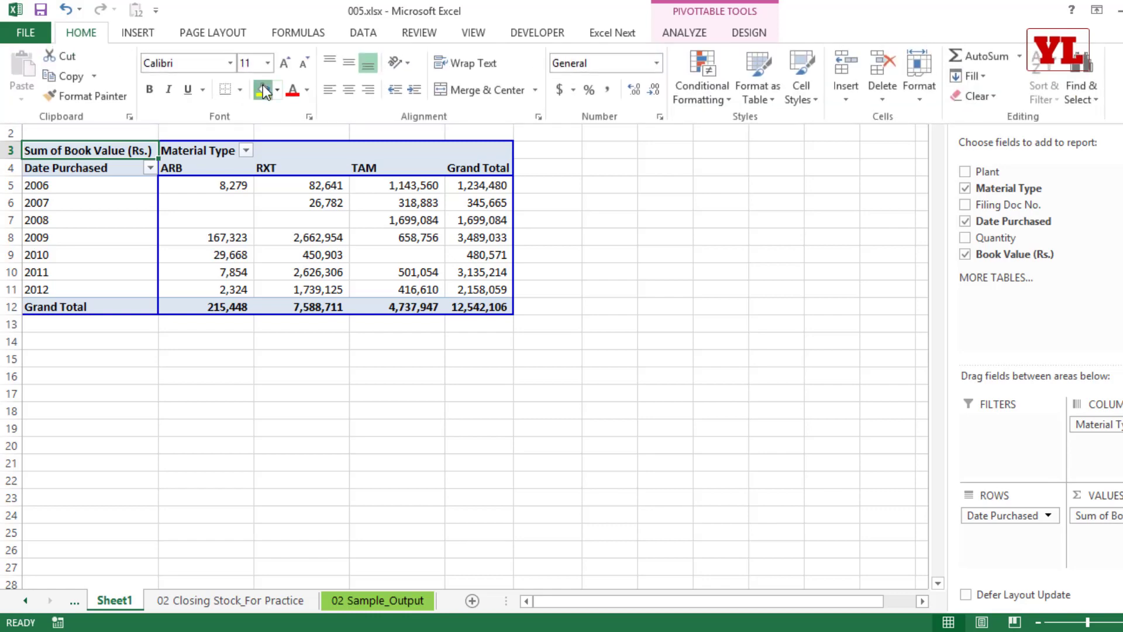
Show the Book Value sums as % of Grand Total and check each material type's overall share.
{"action": "double_click", "coordinate": [82, 152]}
{"action": "left_click_drag", "start_coordinate": [311, 27], "coordinate": [233, 142]}
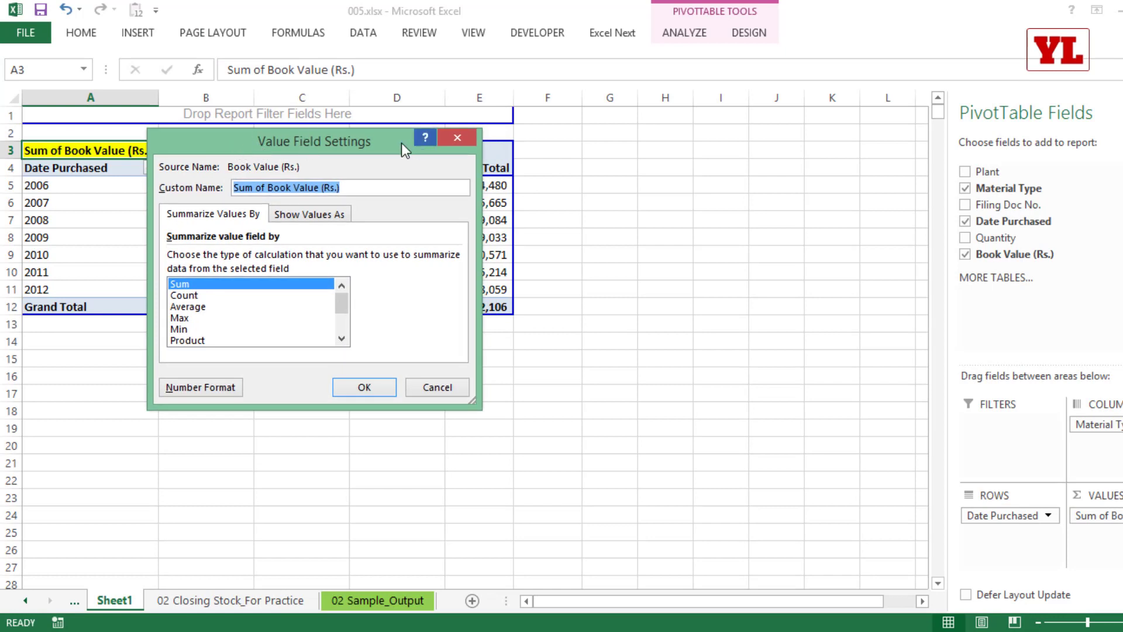
{"action": "left_click", "coordinate": [310, 214]}
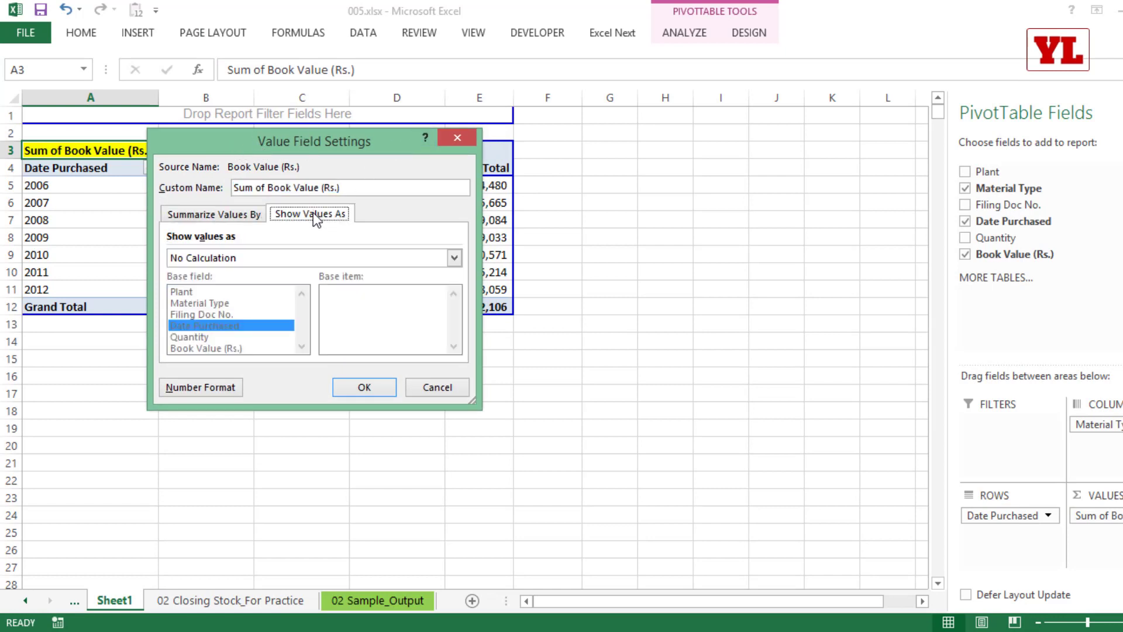
{"action": "left_click", "coordinate": [454, 258]}
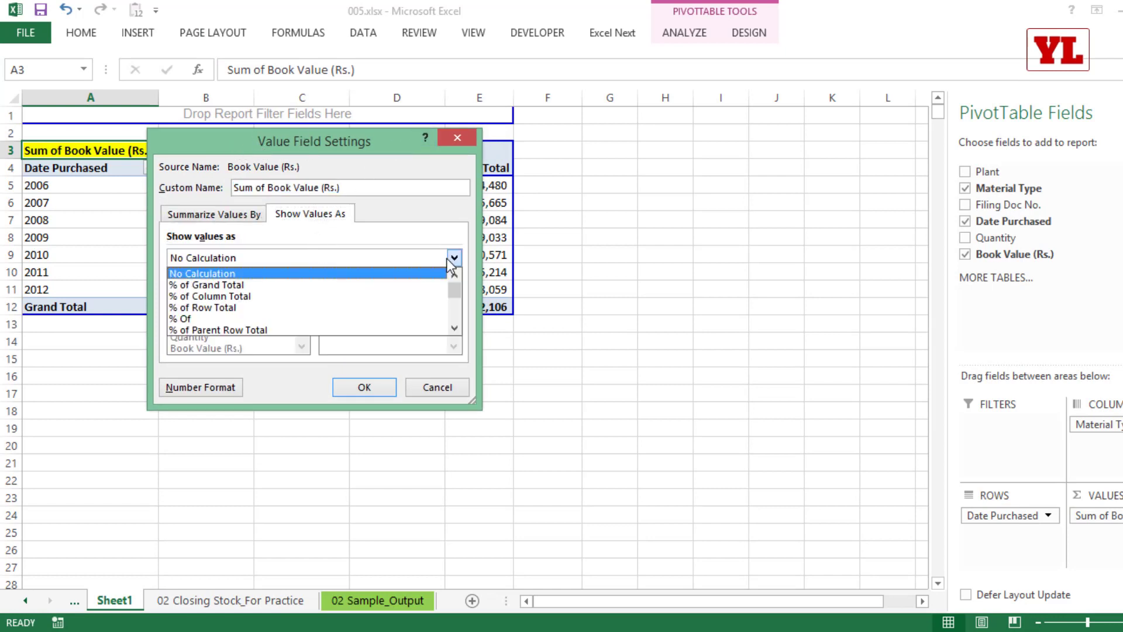
{"action": "left_click", "coordinate": [310, 285]}
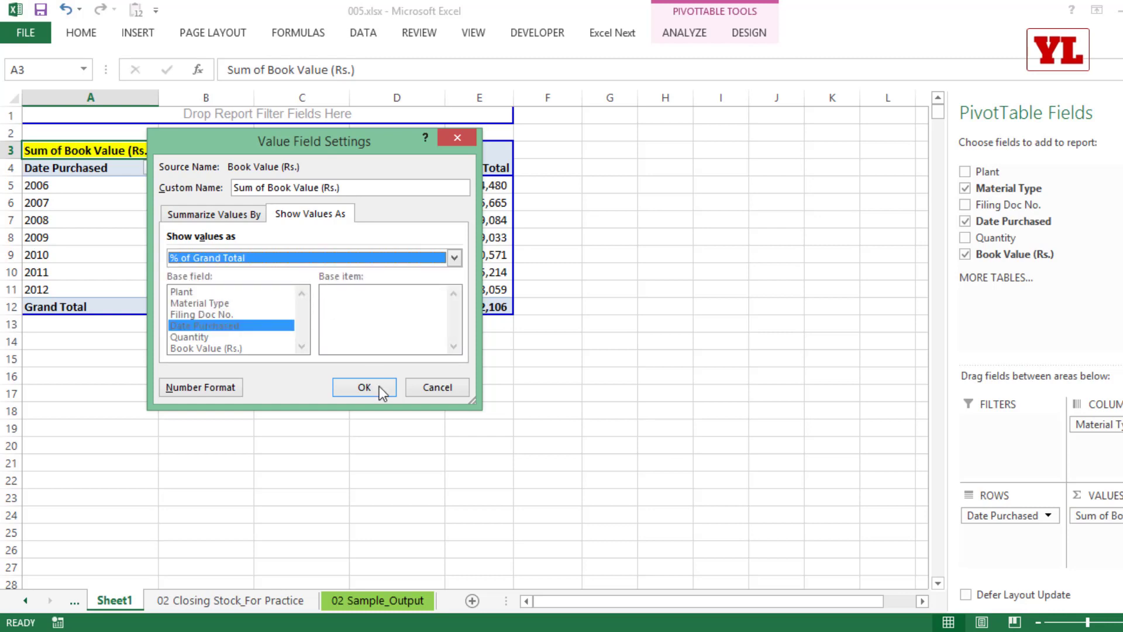
{"action": "left_click", "coordinate": [364, 387]}
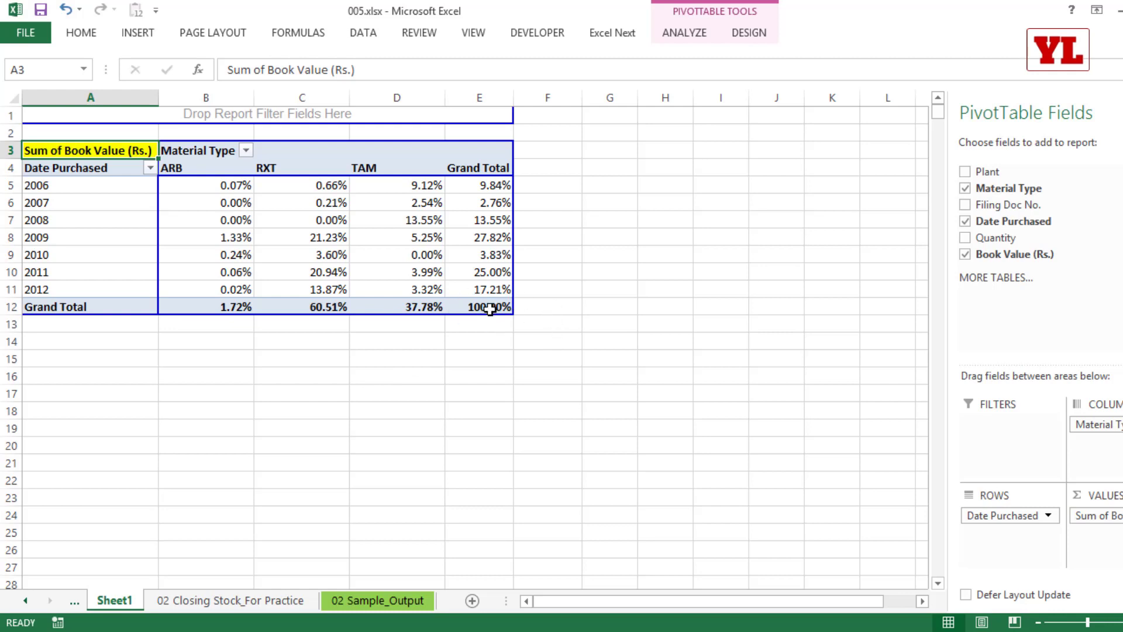
{"action": "mouse_move", "coordinate": [490, 307]}
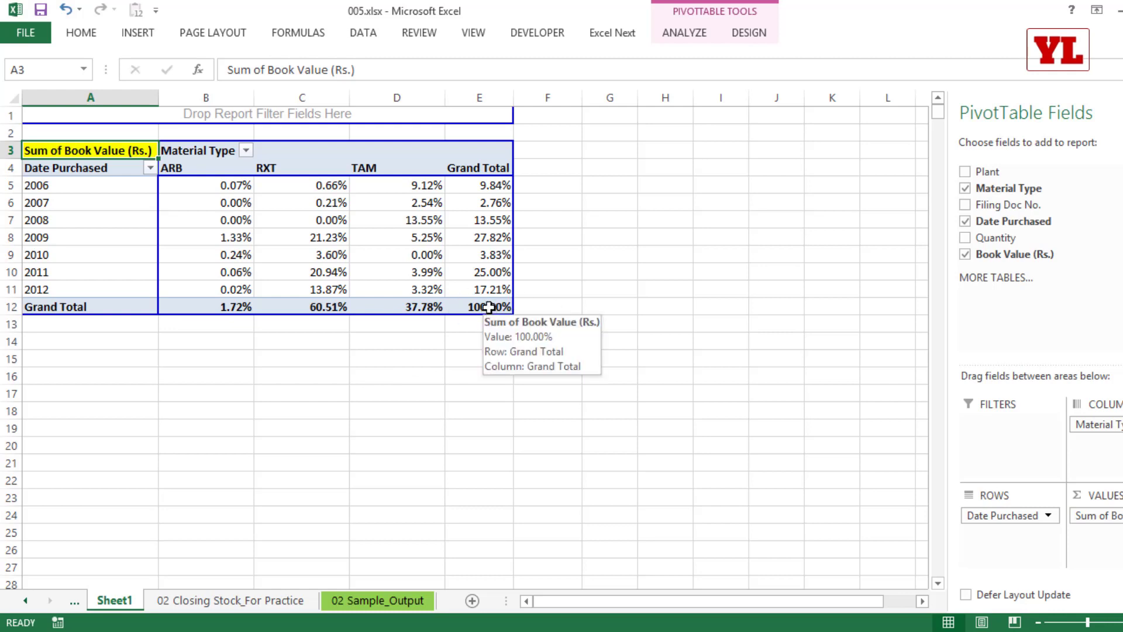
{"action": "left_click", "coordinate": [239, 307]}
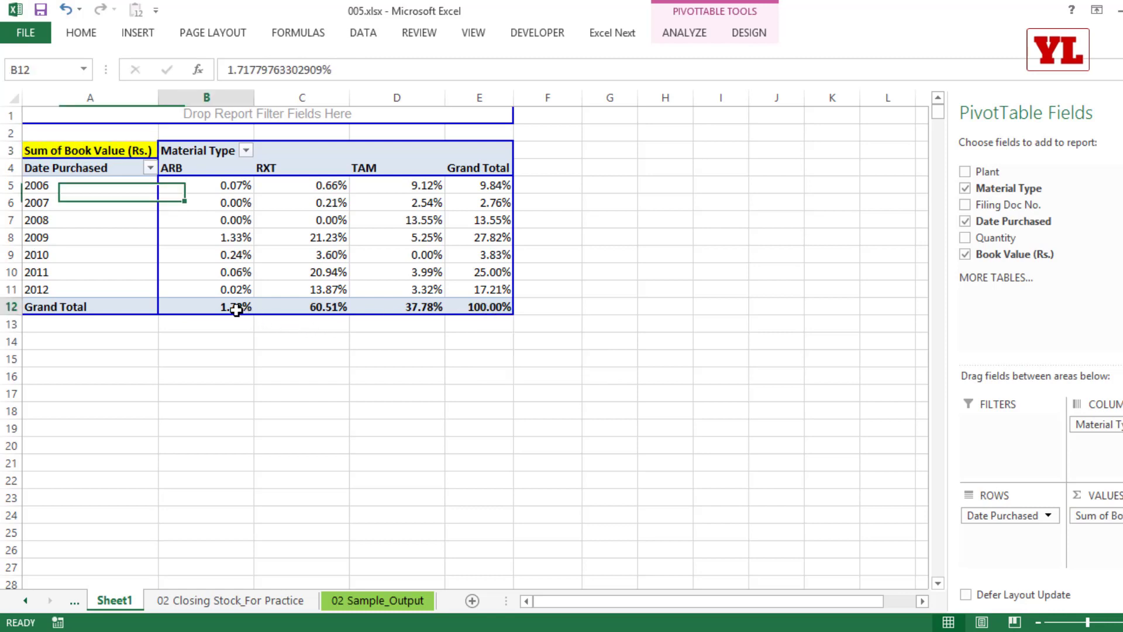
{"action": "left_click", "coordinate": [316, 308]}
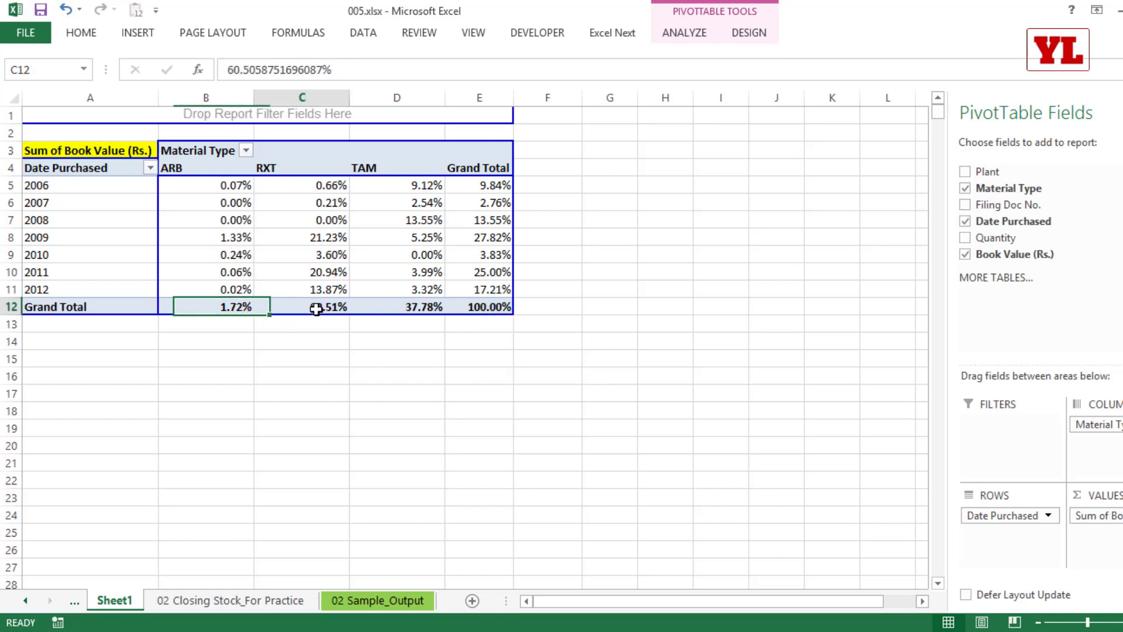
{"action": "left_click", "coordinate": [417, 306]}
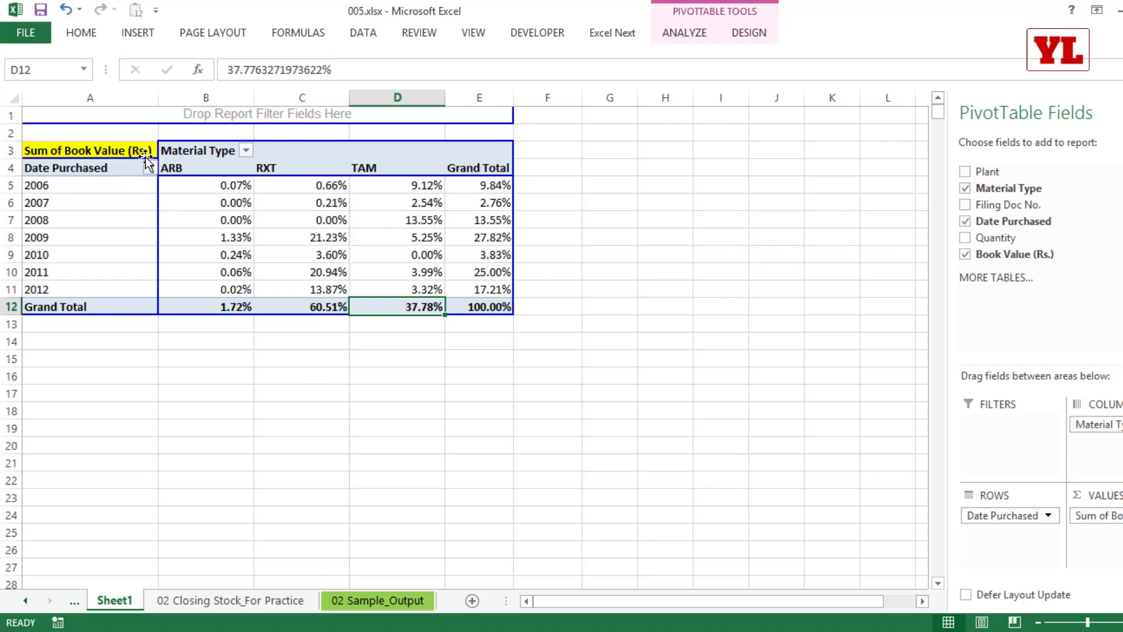
Show the Book Value sums as % of Row Total and check the material type split for 2008.
{"action": "double_click", "coordinate": [110, 155]}
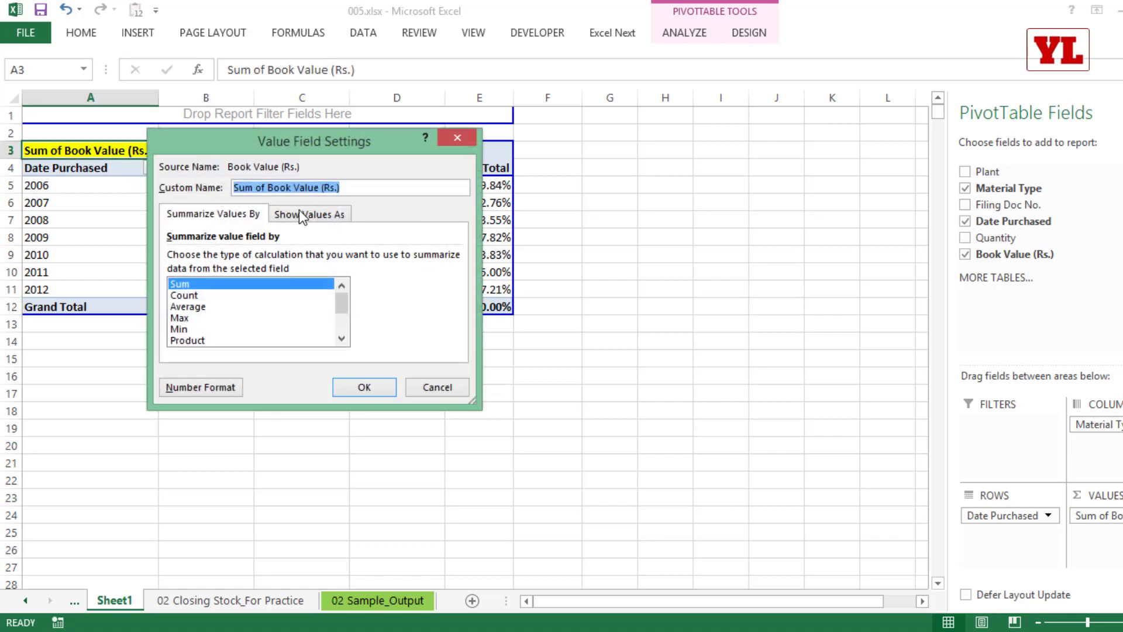
{"action": "left_click", "coordinate": [299, 211]}
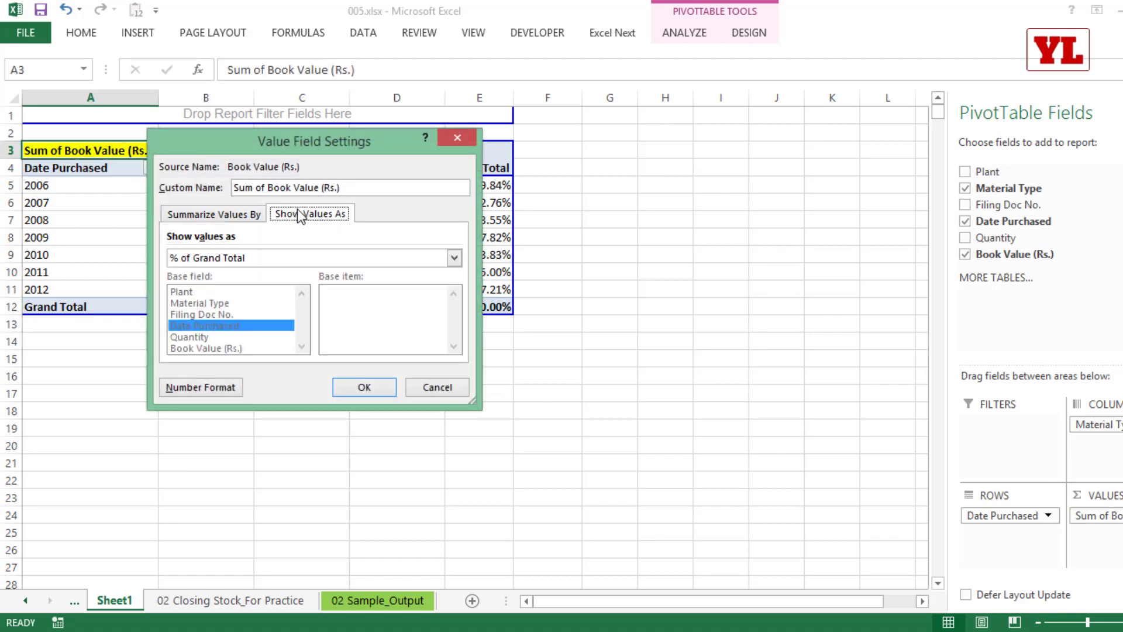
{"action": "left_click", "coordinate": [228, 262]}
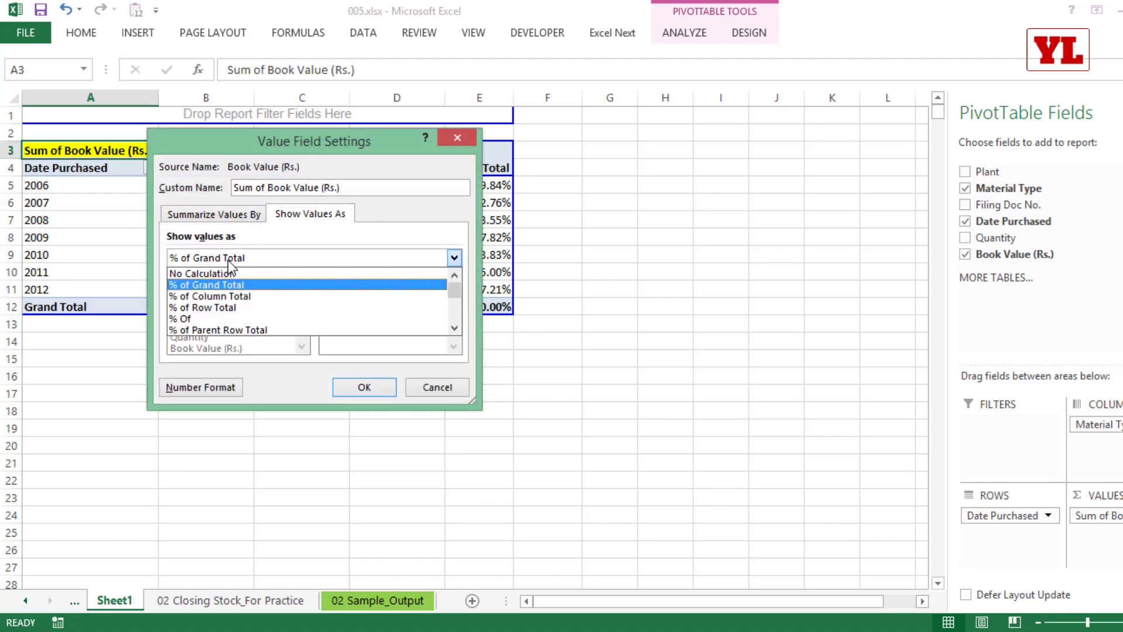
{"action": "left_click", "coordinate": [219, 307]}
{"action": "left_click", "coordinate": [364, 388]}
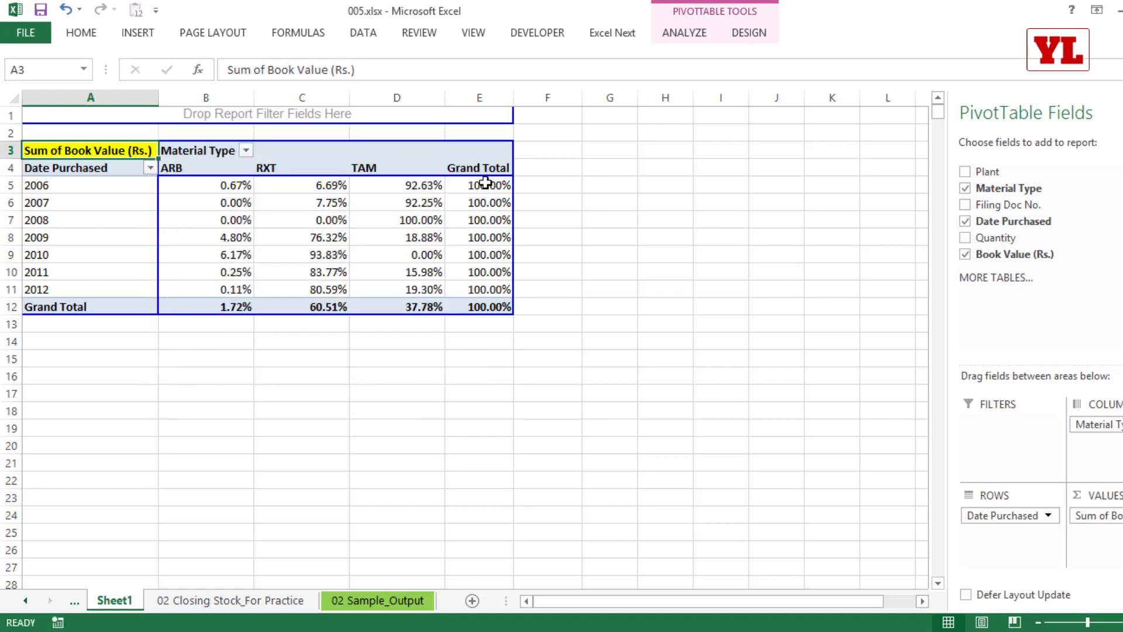
{"action": "mouse_move", "coordinate": [481, 194]}
{"action": "left_click", "coordinate": [98, 221]}
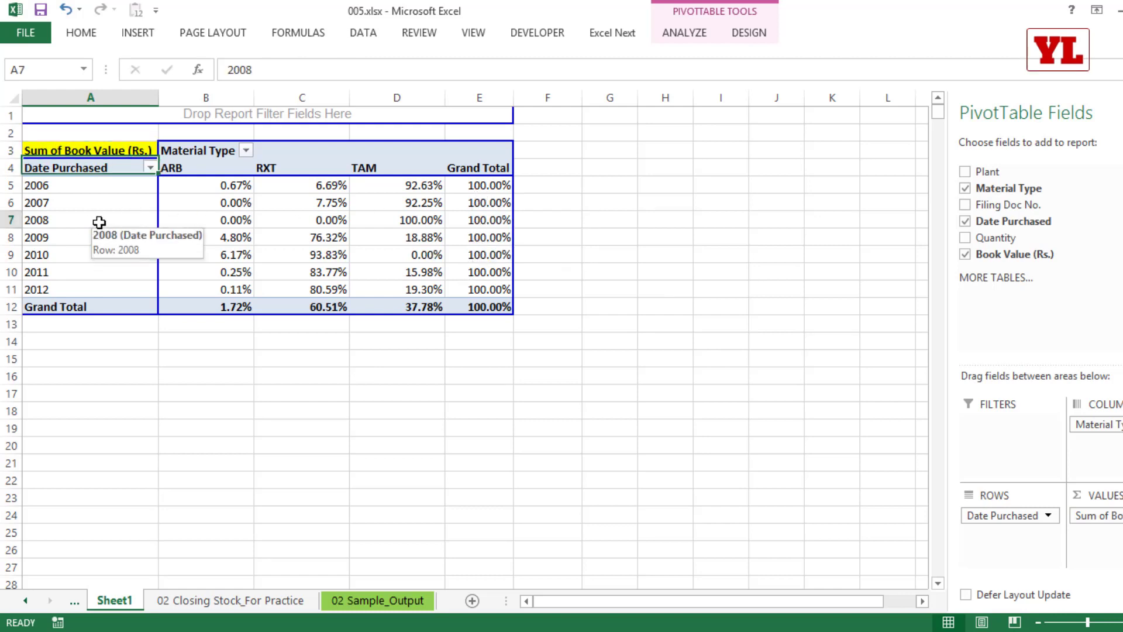
{"action": "mouse_move", "coordinate": [205, 216]}
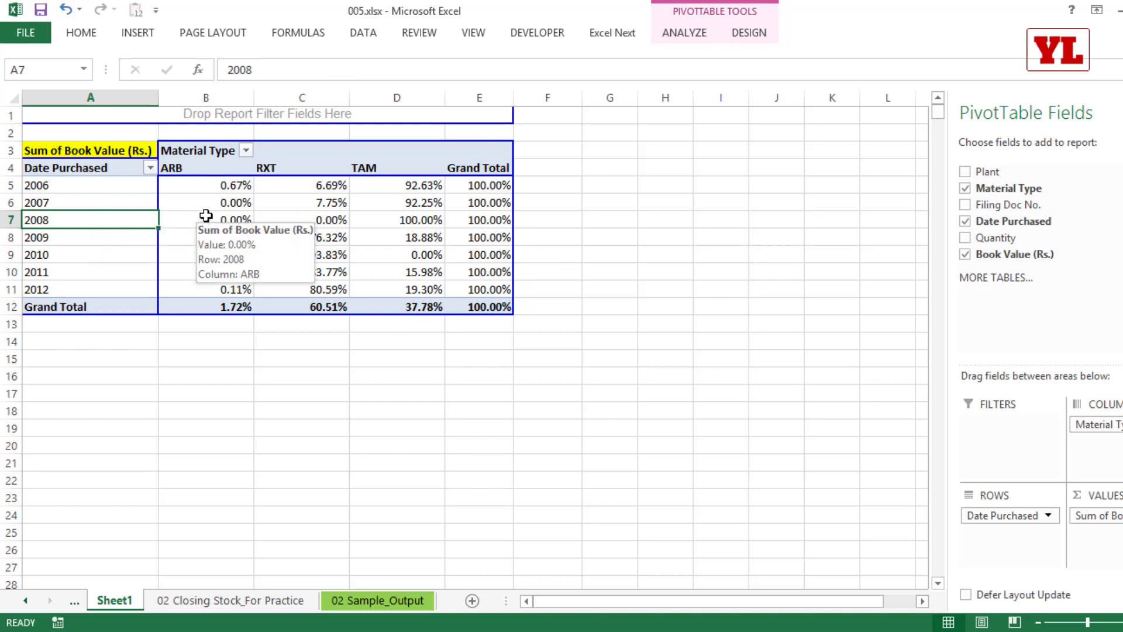
{"action": "left_click", "coordinate": [405, 222]}
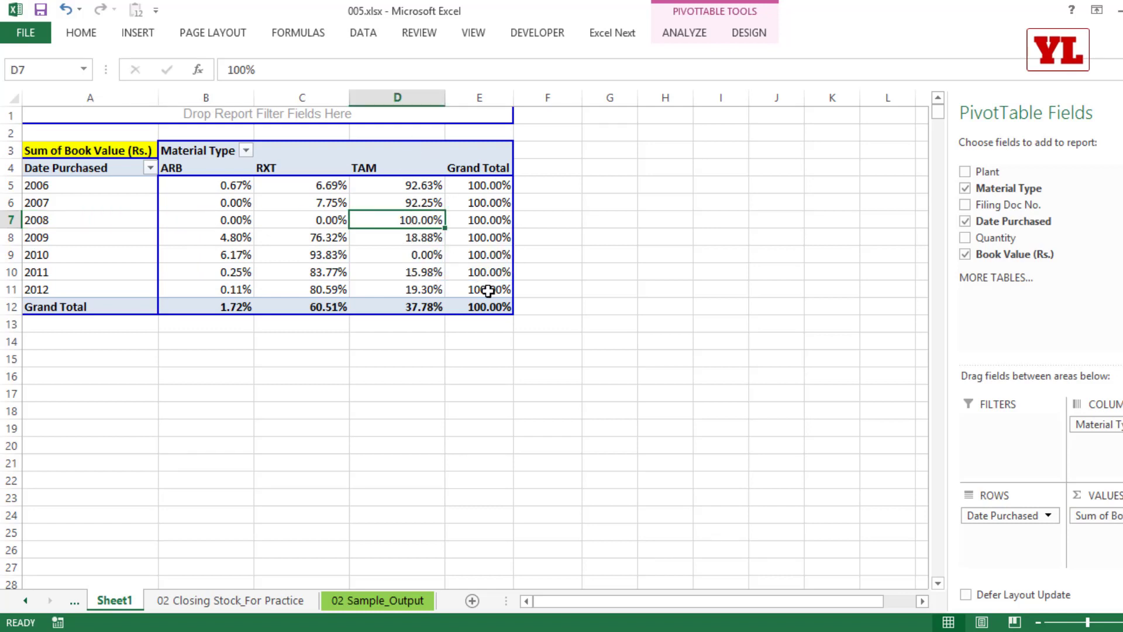
{"action": "mouse_move", "coordinate": [499, 285]}
Add Plant as the report filter and generate a separate report filter page sheet for each plant.
{"action": "left_click_drag", "start_coordinate": [974, 172], "coordinate": [271, 117]}
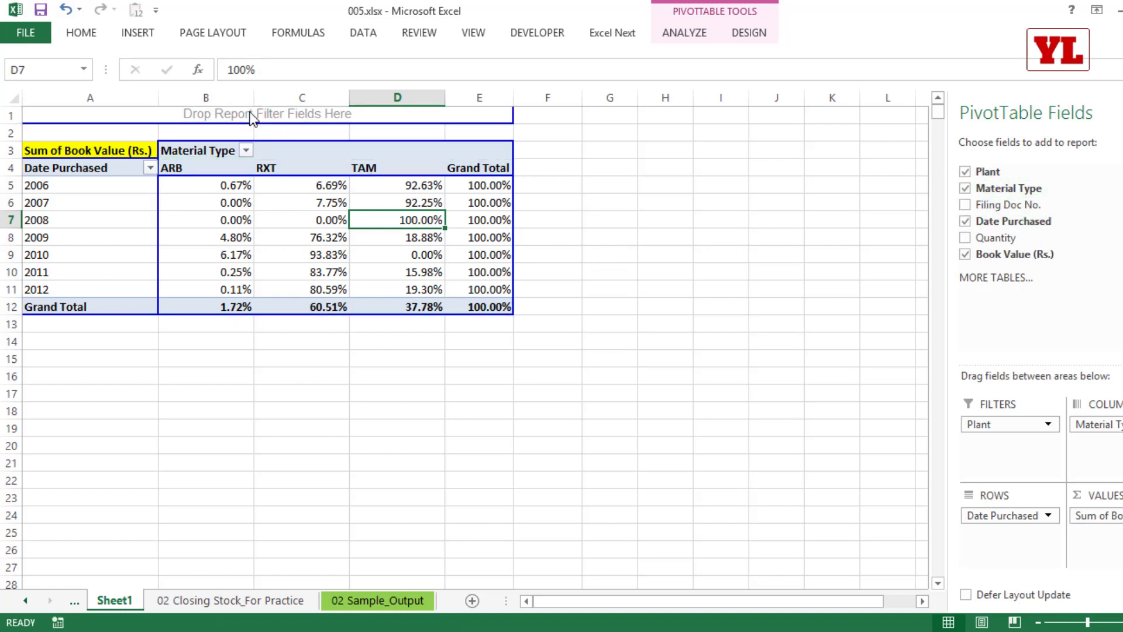
{"action": "left_click", "coordinate": [677, 36]}
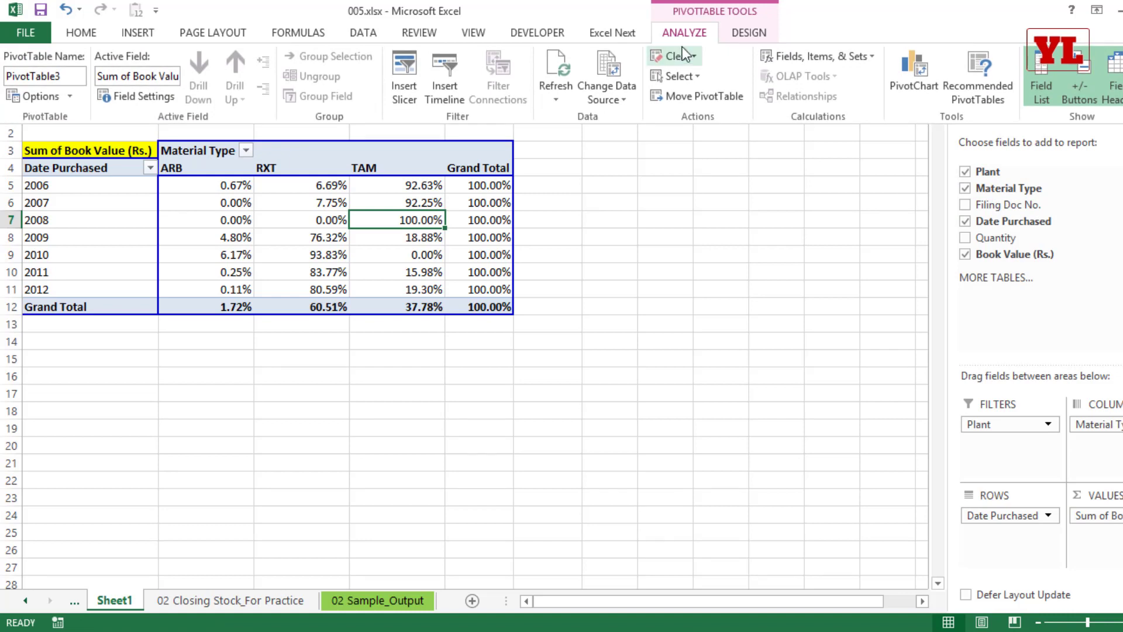
{"action": "left_click", "coordinate": [73, 102]}
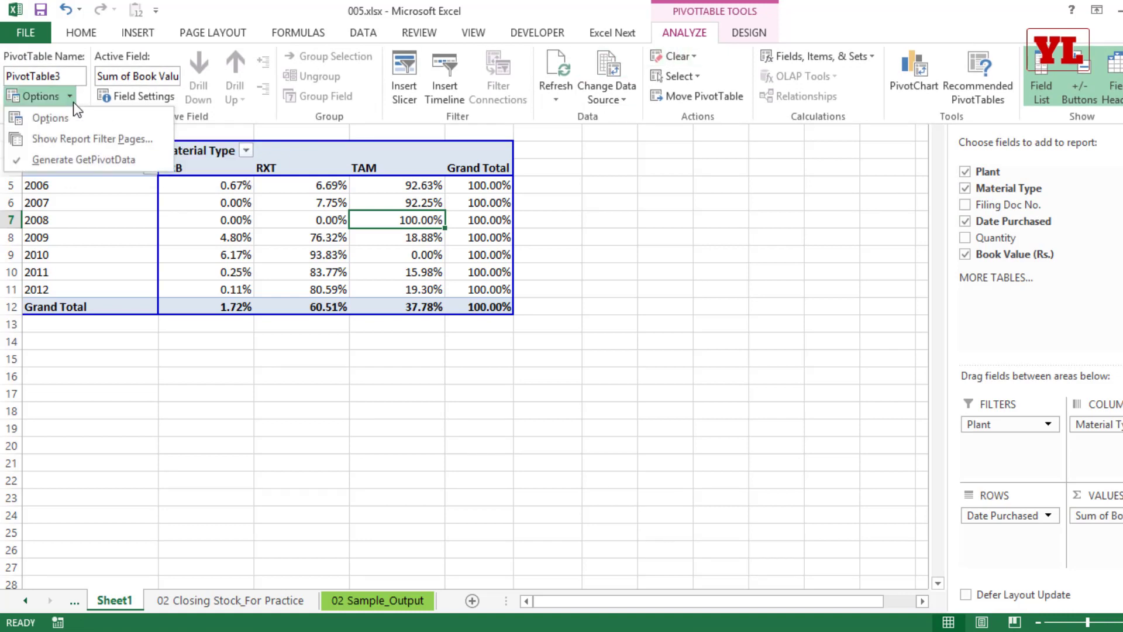
{"action": "left_click", "coordinate": [71, 141]}
{"action": "left_click", "coordinate": [325, 337]}
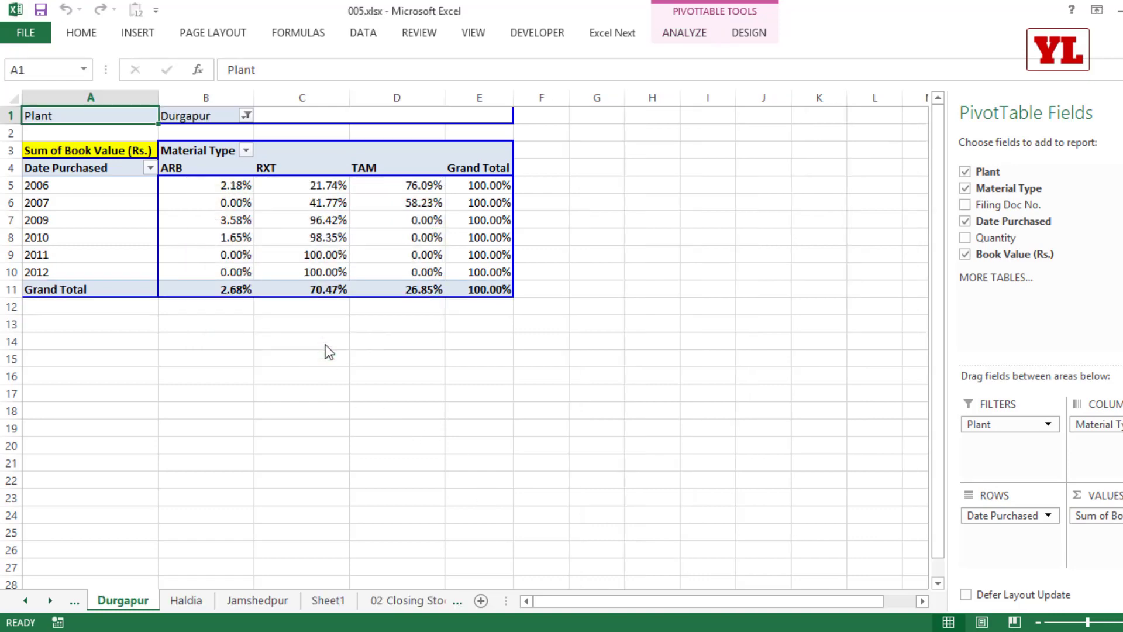
Review the generated Haldia, Durgapur and Jamshedpur report sheets.
{"action": "left_click", "coordinate": [184, 602]}
{"action": "left_click", "coordinate": [151, 603]}
{"action": "left_click", "coordinate": [240, 602]}
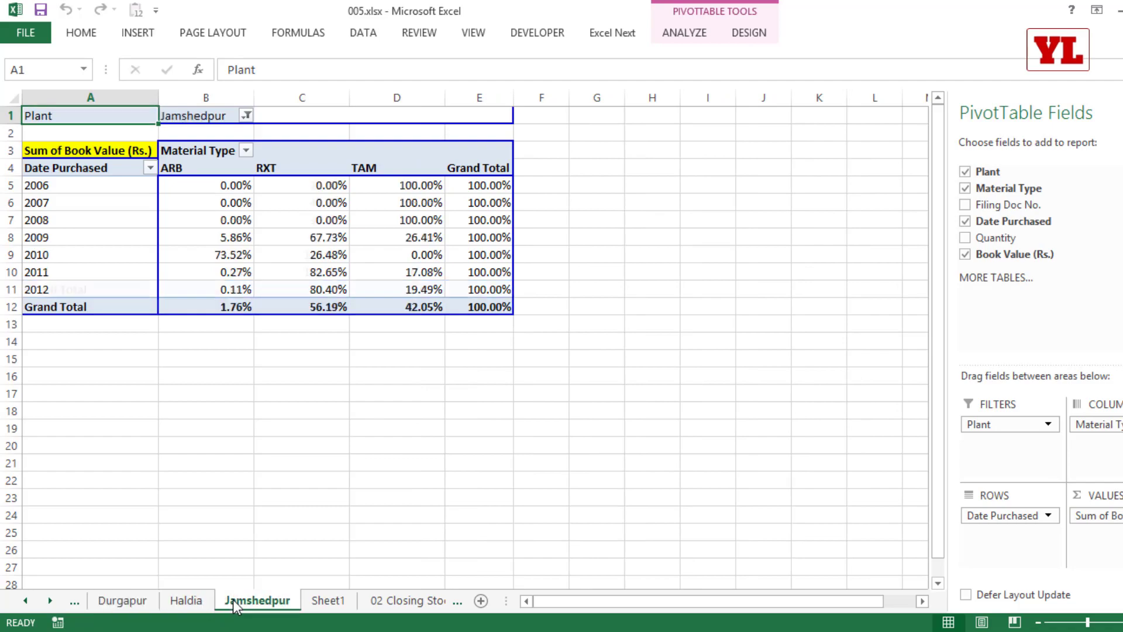
{"action": "left_click", "coordinate": [189, 603]}
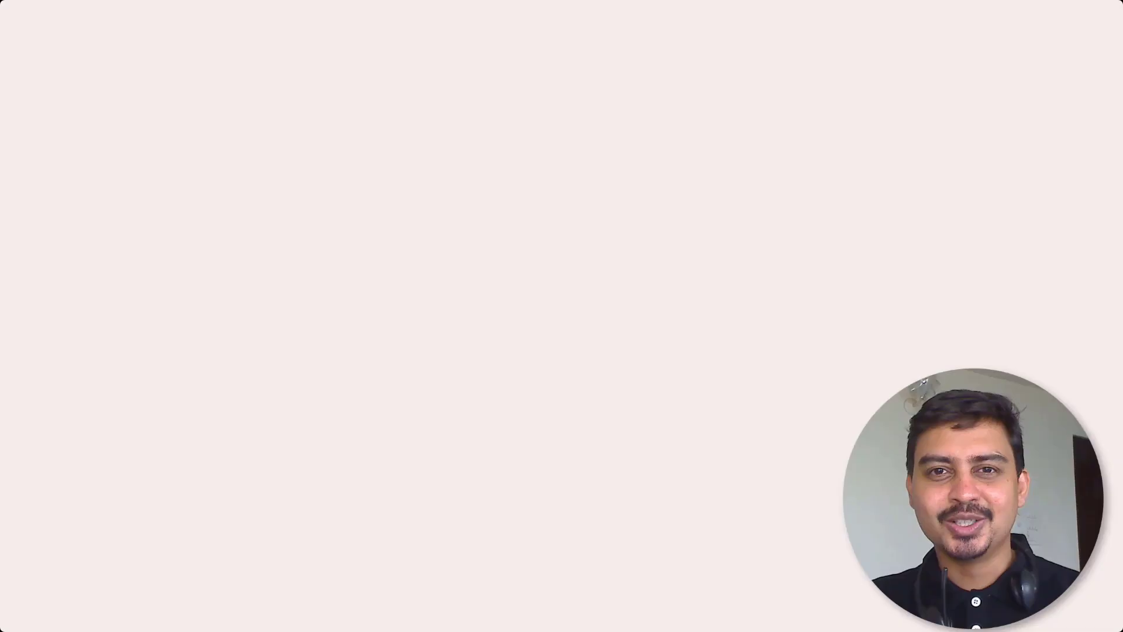